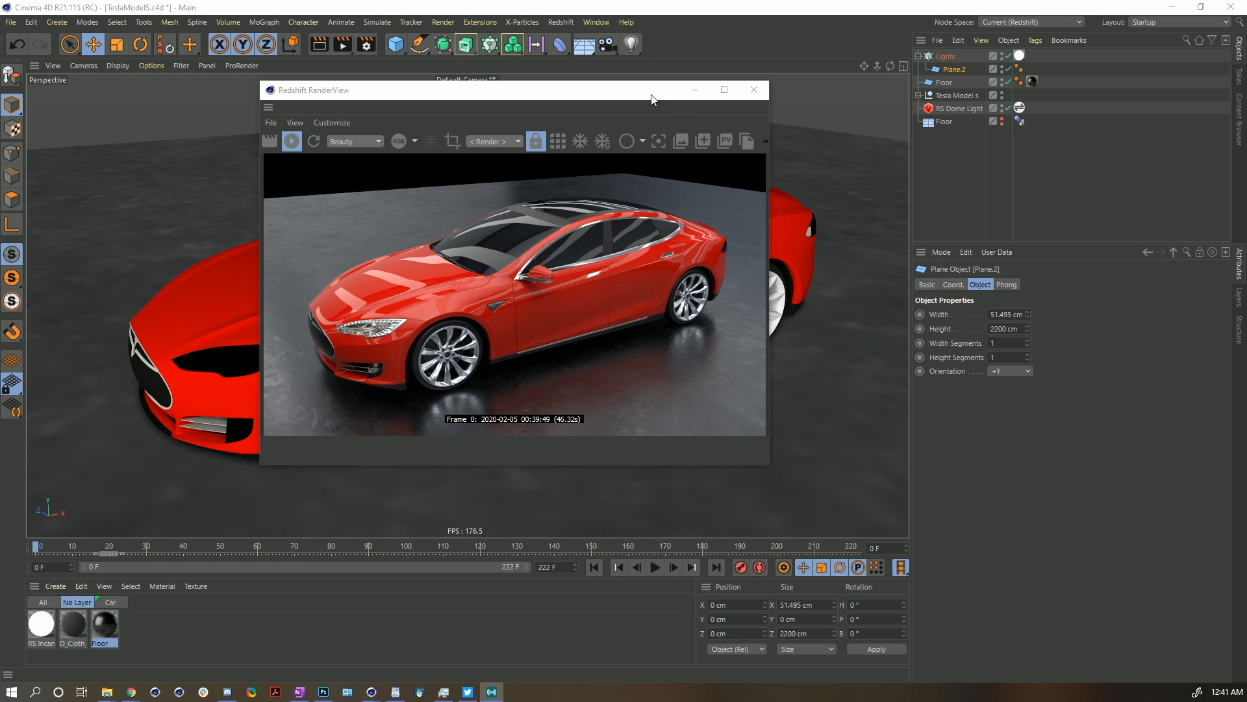
Examine the HDRI dome light tag and the cloned light planes above the car in the viewport and live render.
left_click_drag(650, 98, 635, 91)
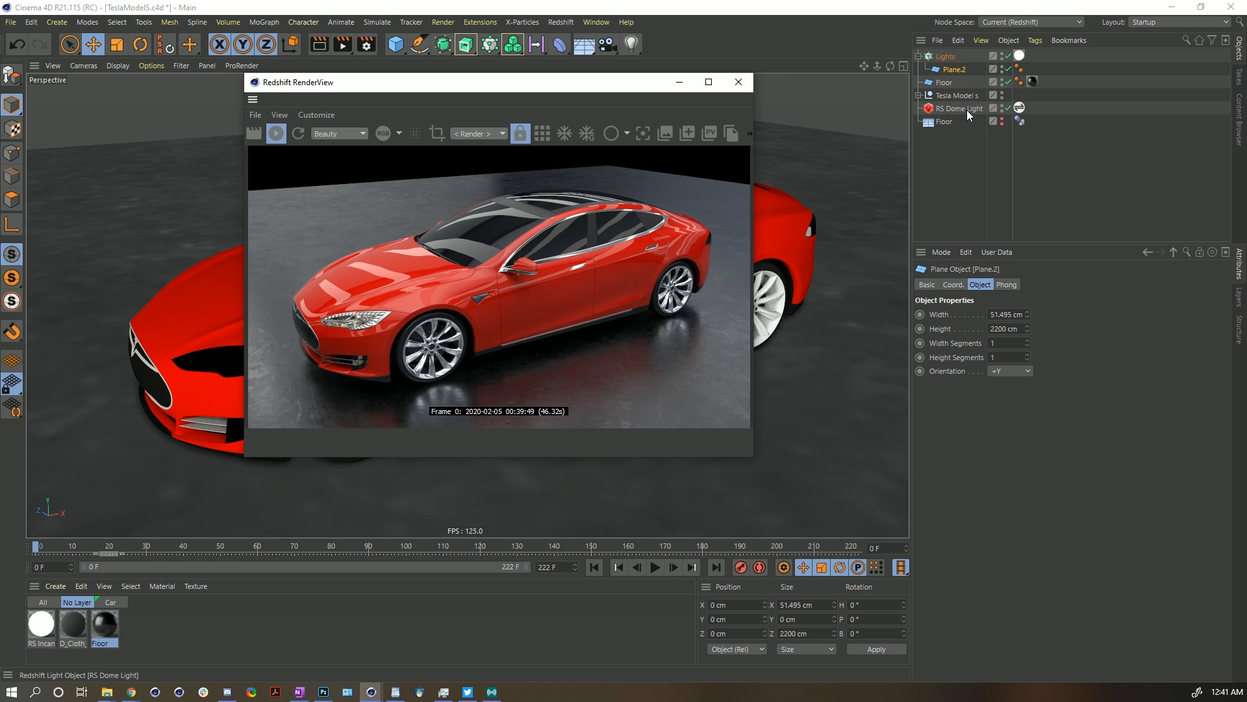
left_click(1018, 108)
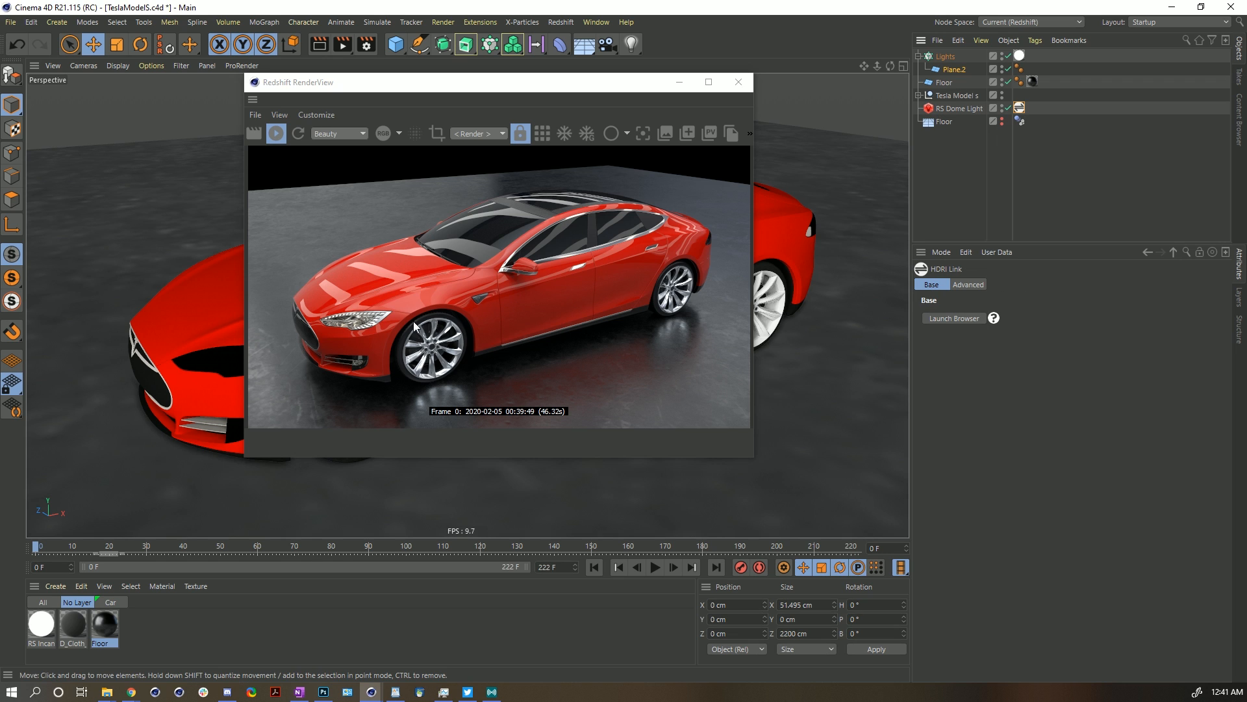
left_click(947, 57)
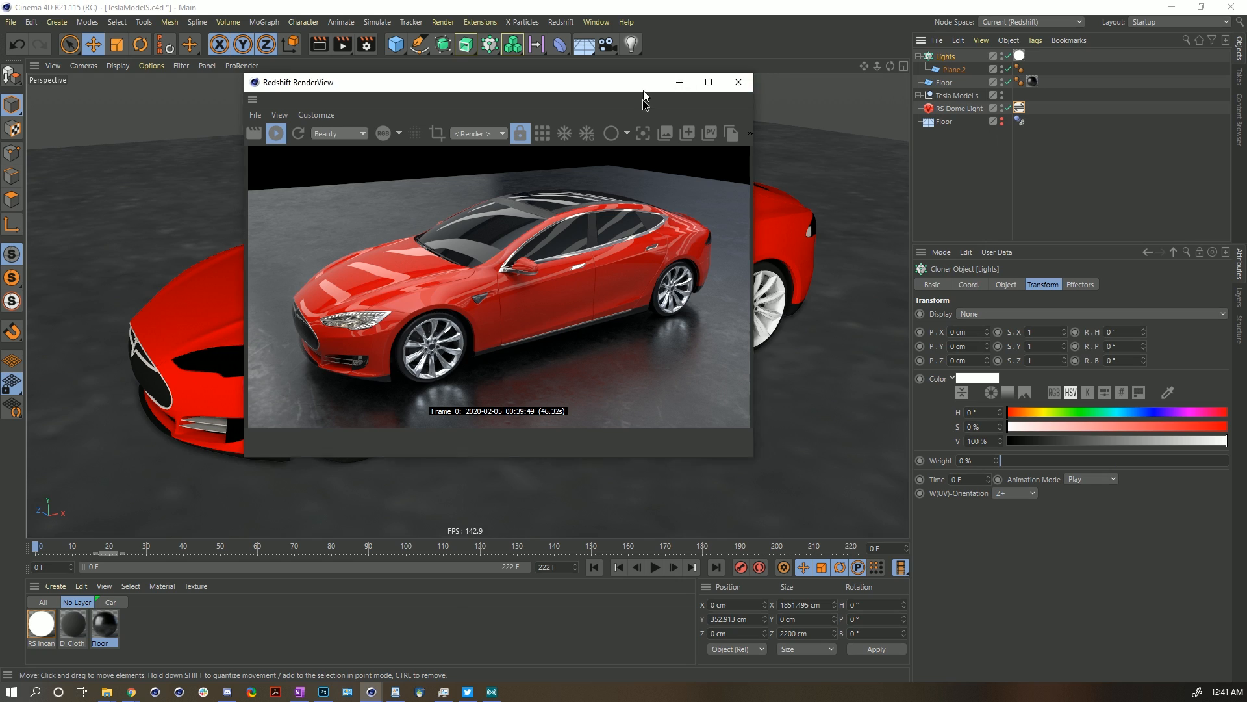
left_click_drag(646, 83, 673, 398)
scroll(442, 281, "down", 5)
right_click_drag(441, 278, 491, 152, "alt")
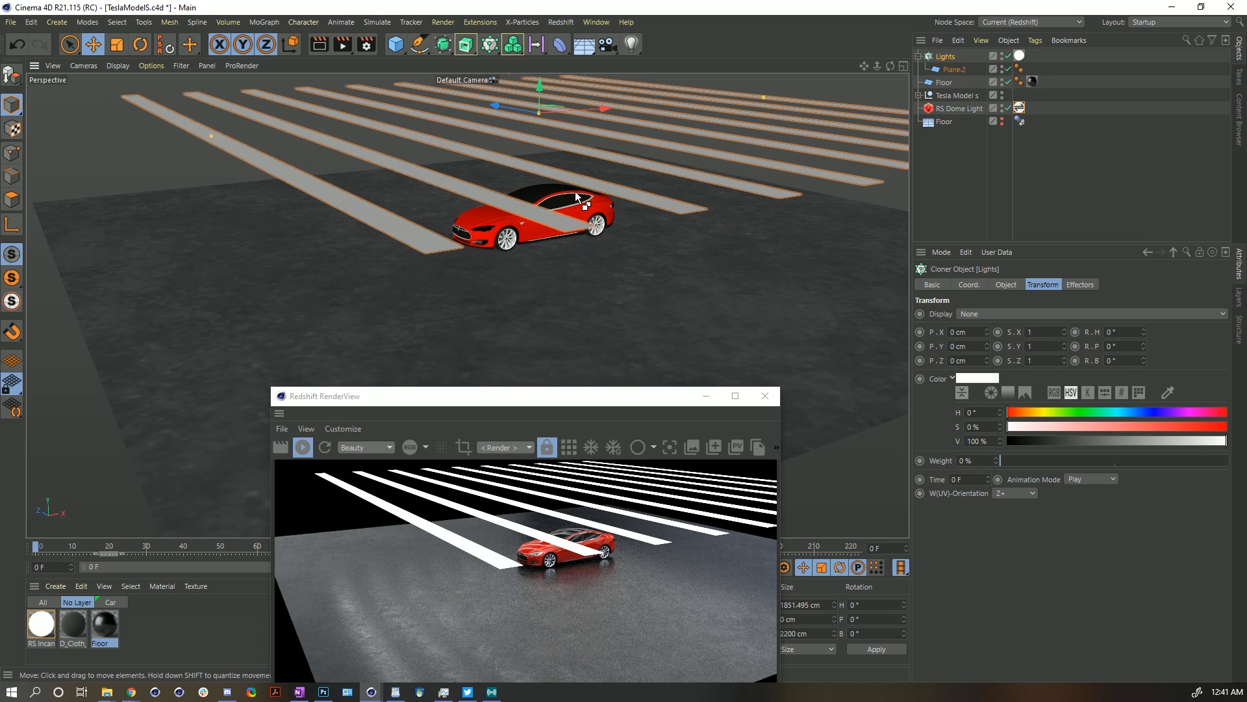
scroll(534, 163, "up", 4)
scroll(564, 252, "up", 3)
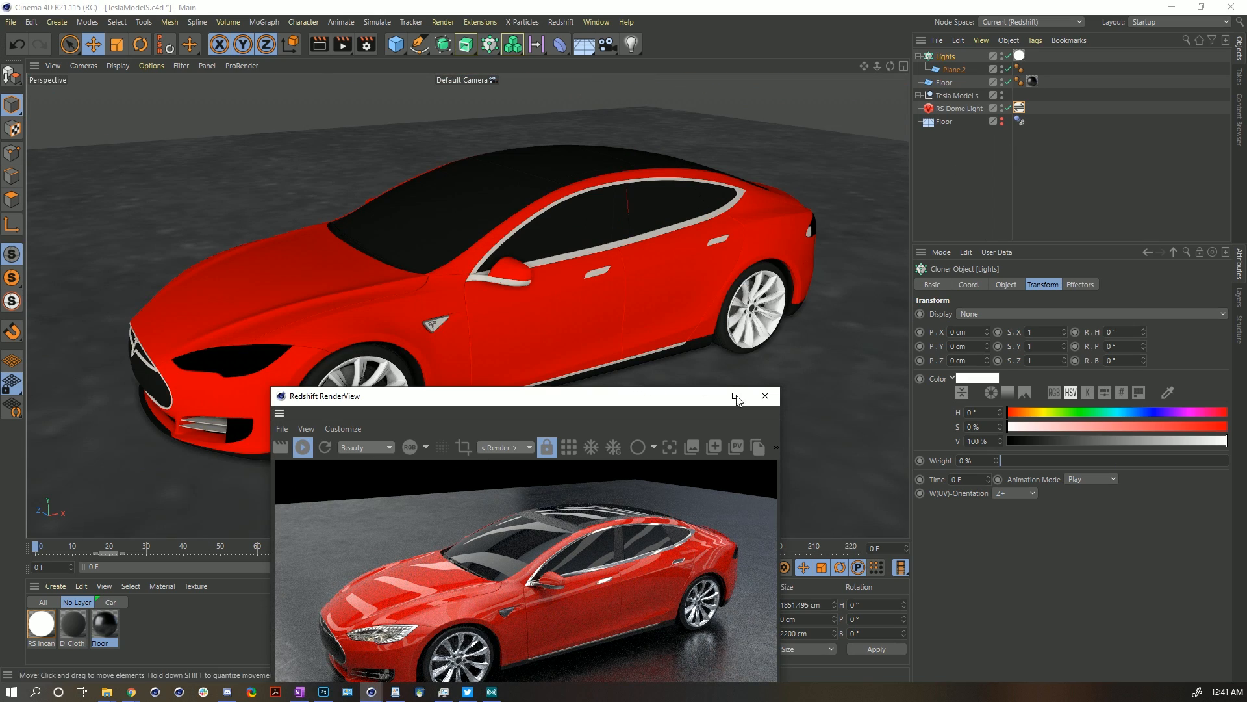
left_click_drag(598, 398, 617, 134)
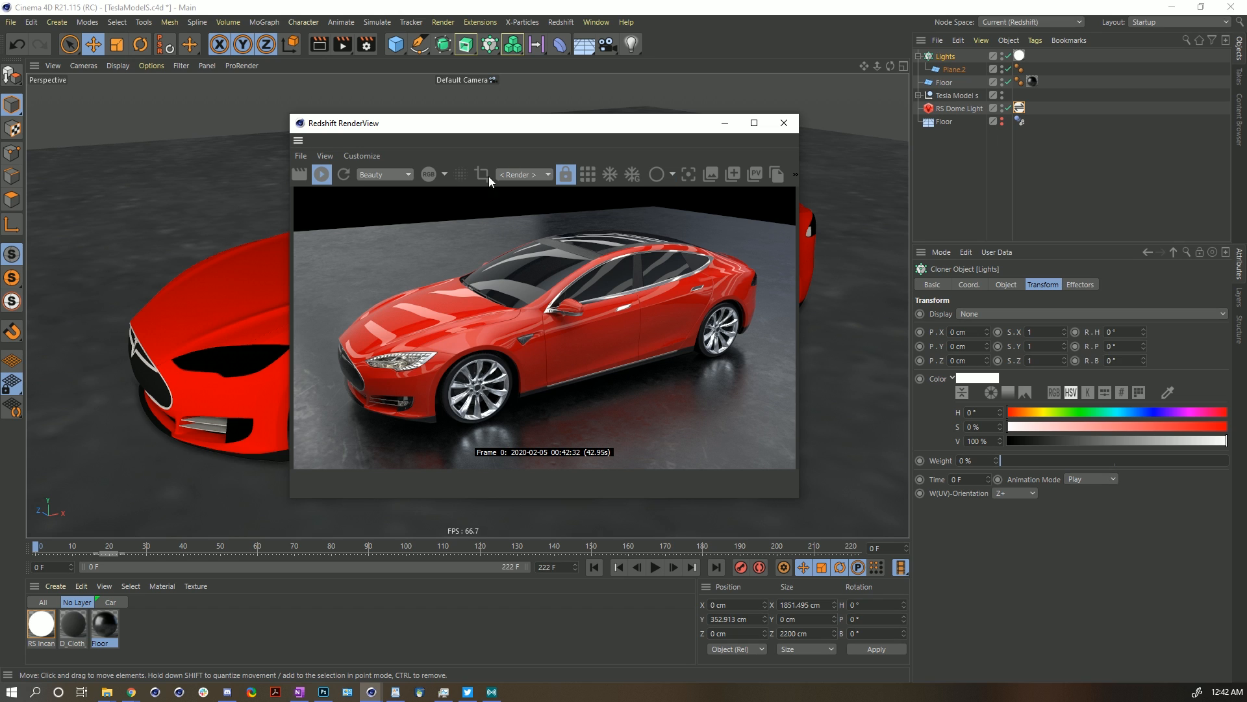
Close the Redshift RenderView and display the car with Gouraud Shading (Lines) to examine its mesh density.
left_click(785, 125)
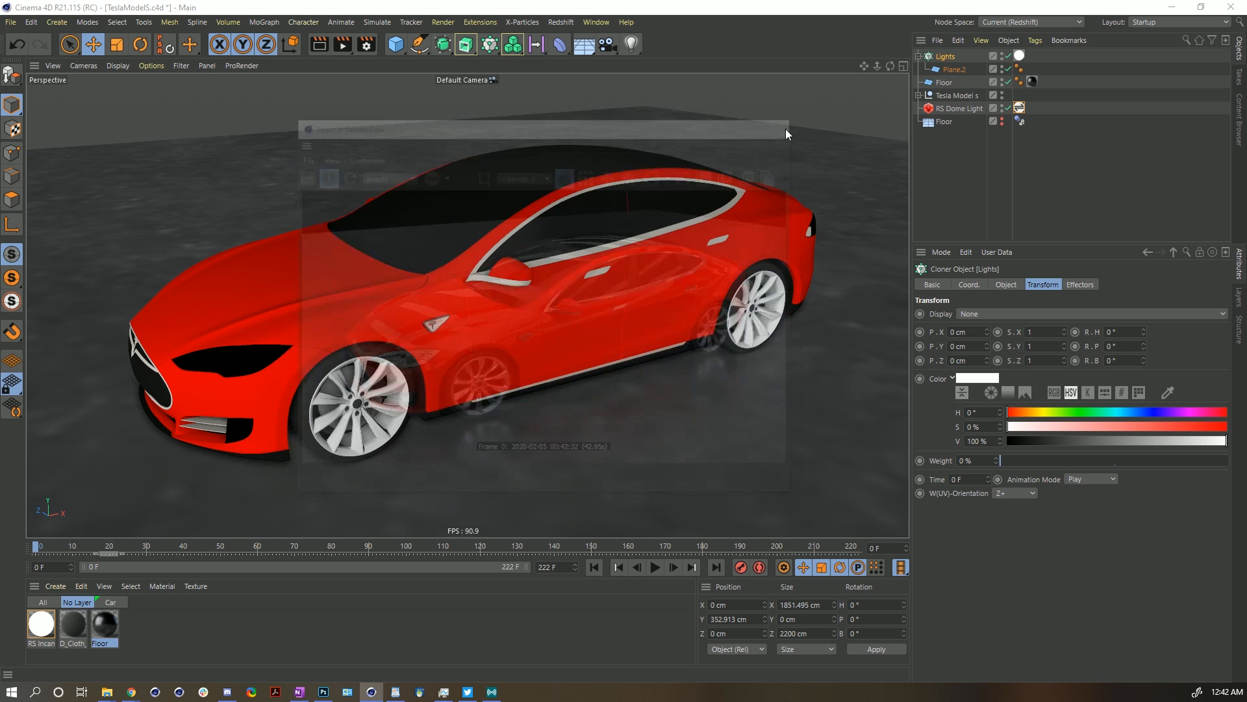
scroll(557, 229, "down", 5)
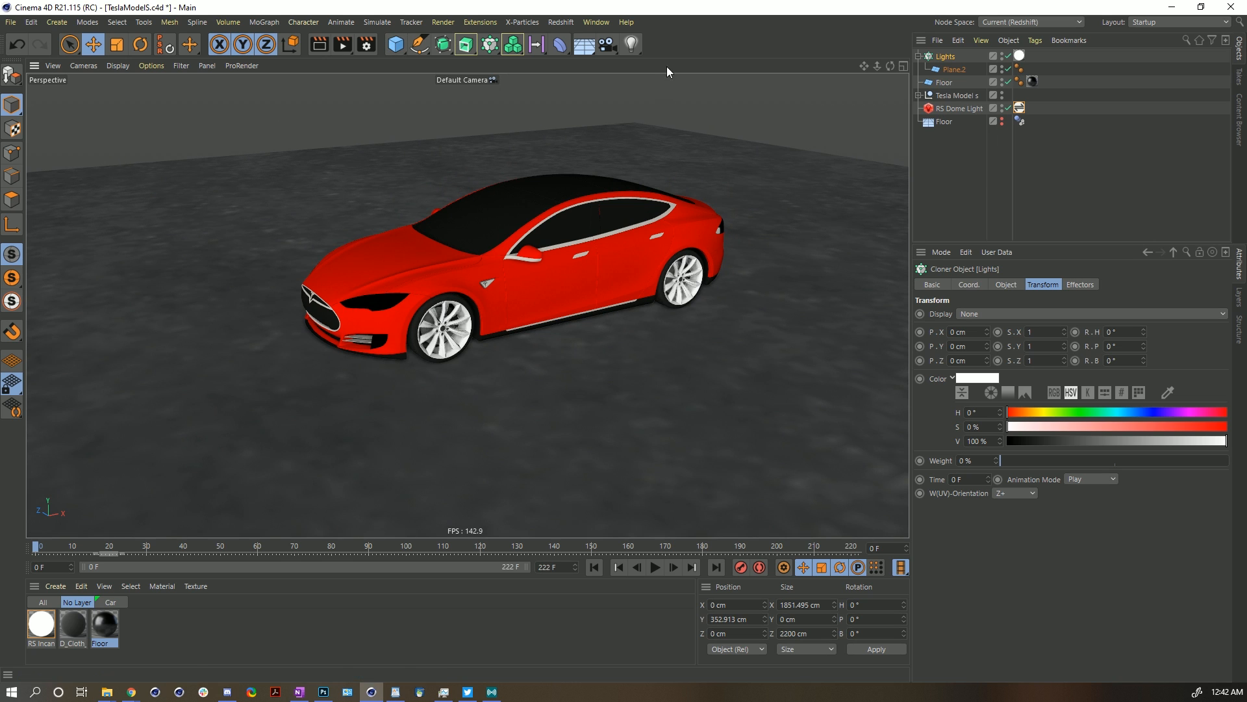
key("n")
key("b")
scroll(509, 299, "up", 6)
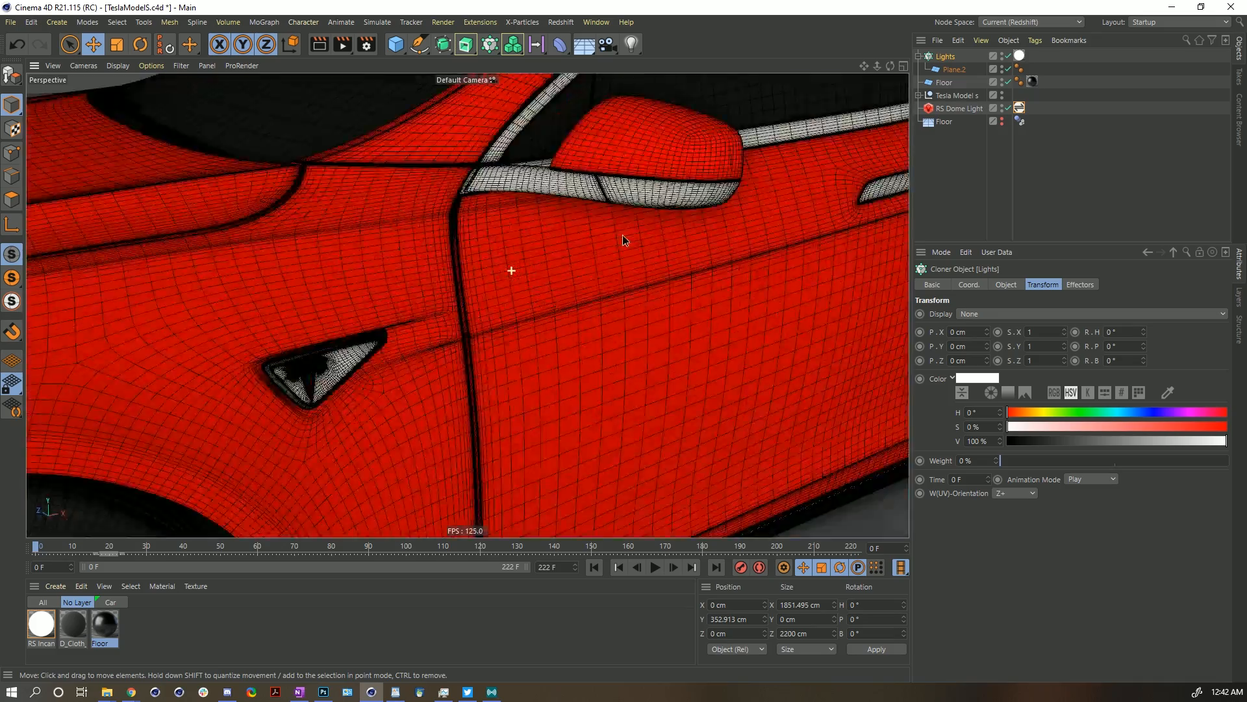
scroll(617, 237, "down", 5)
left_click_drag(551, 242, 536, 272, "alt")
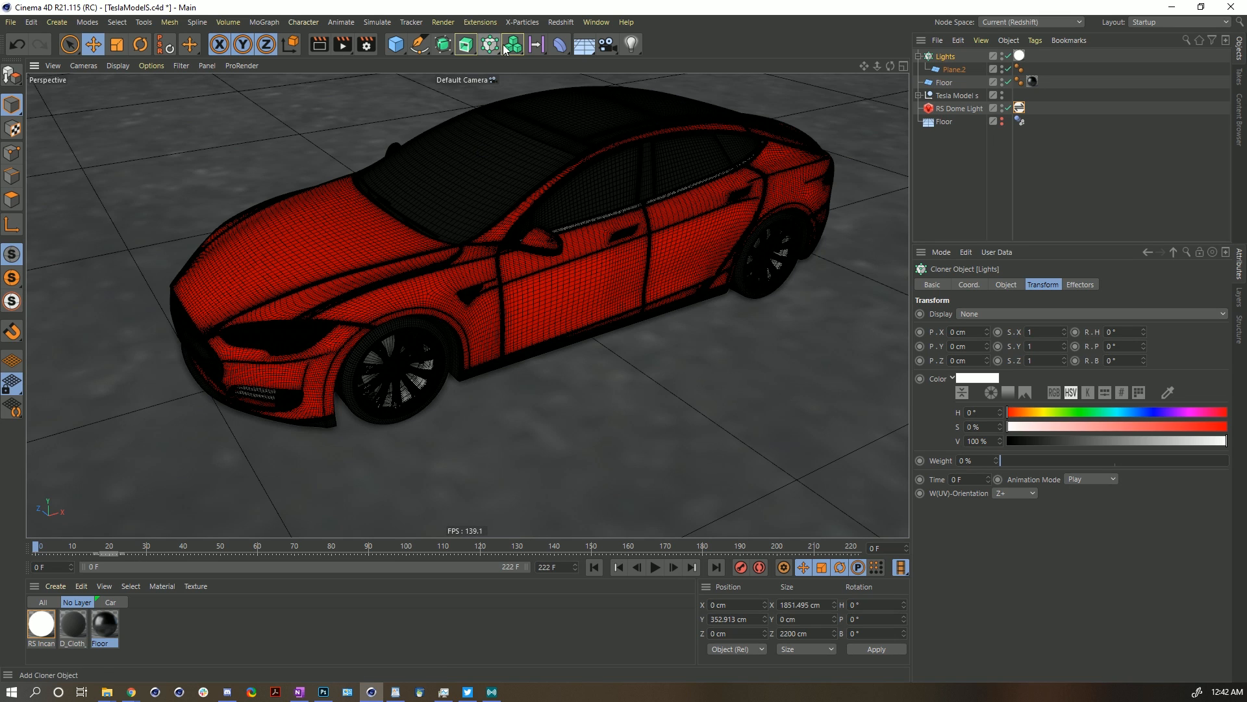
Add a Volume Builder and a Volume Mesher as separate top-level objects above the Lights cloner.
left_click(522, 47)
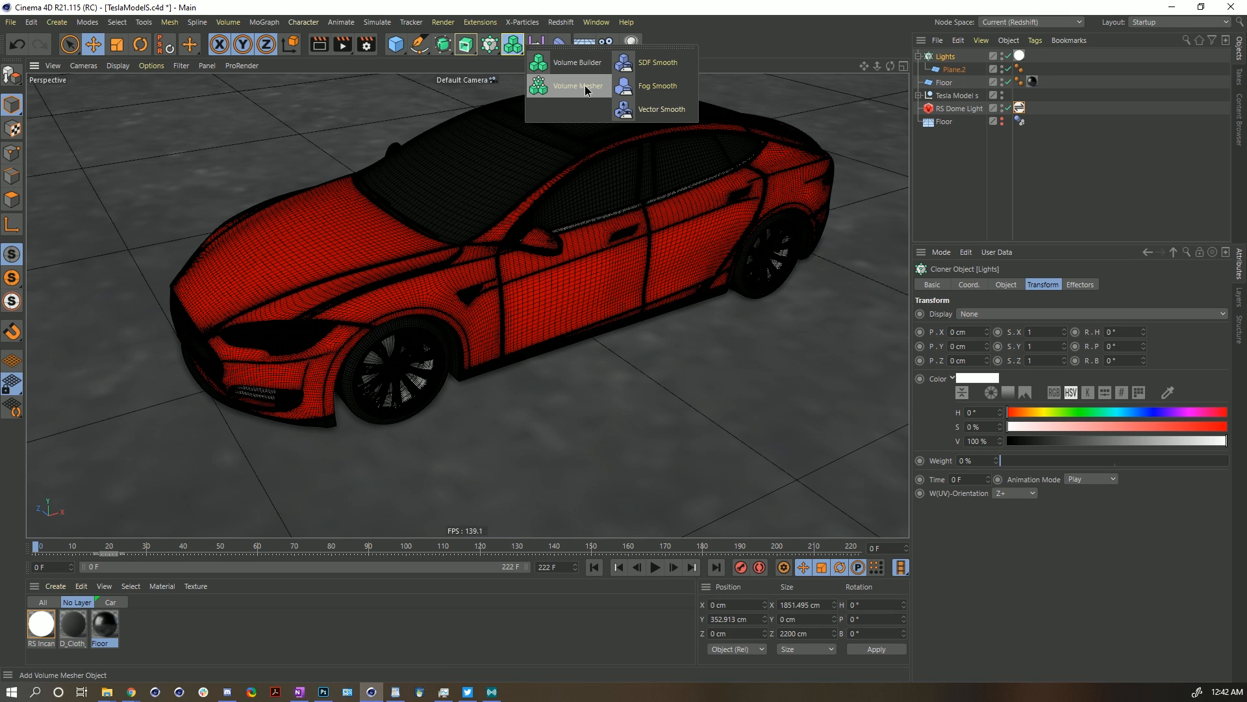
left_click(587, 63)
left_click(521, 49)
left_click(588, 91)
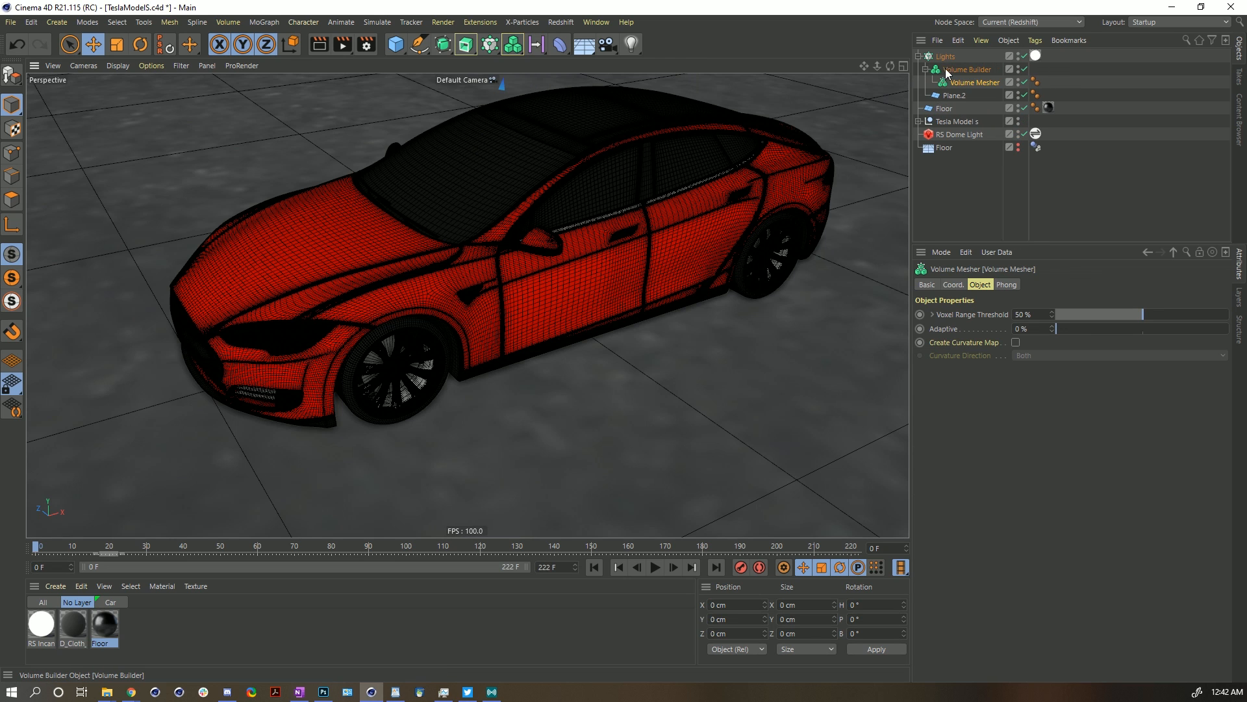
left_click(967, 70, "ctrl")
left_click_drag(966, 71, 950, 54)
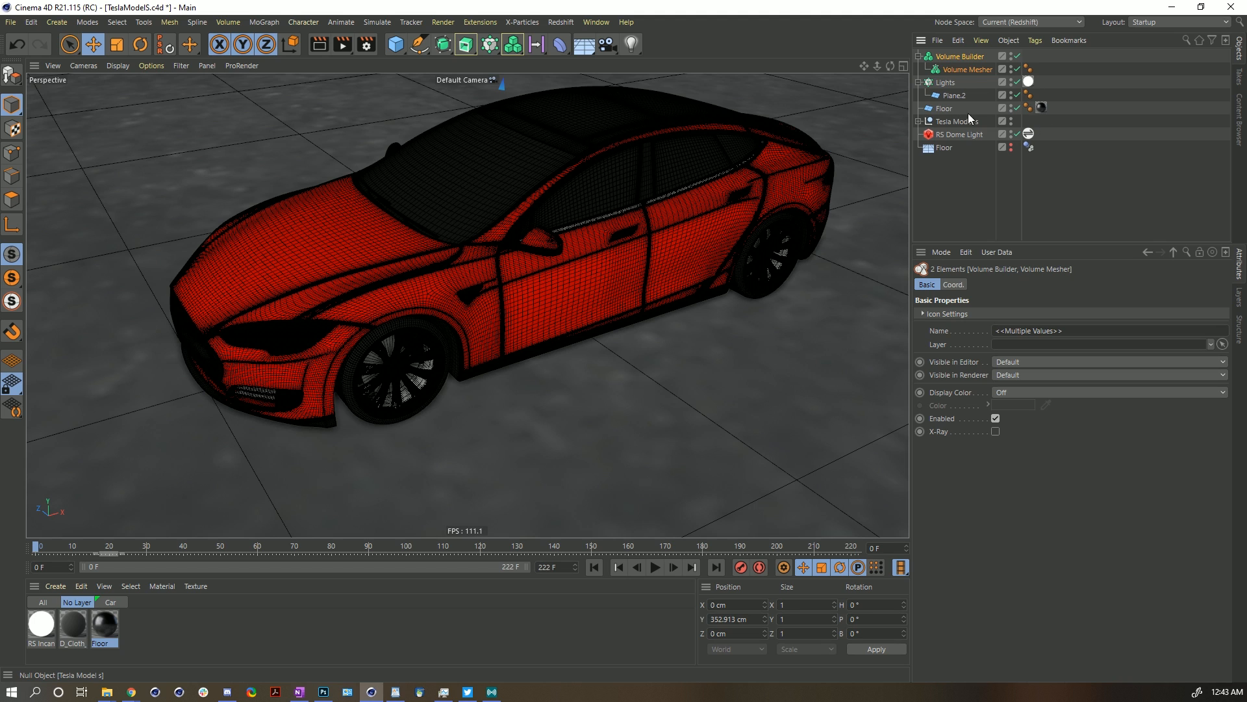
left_click_drag(960, 69, 953, 52)
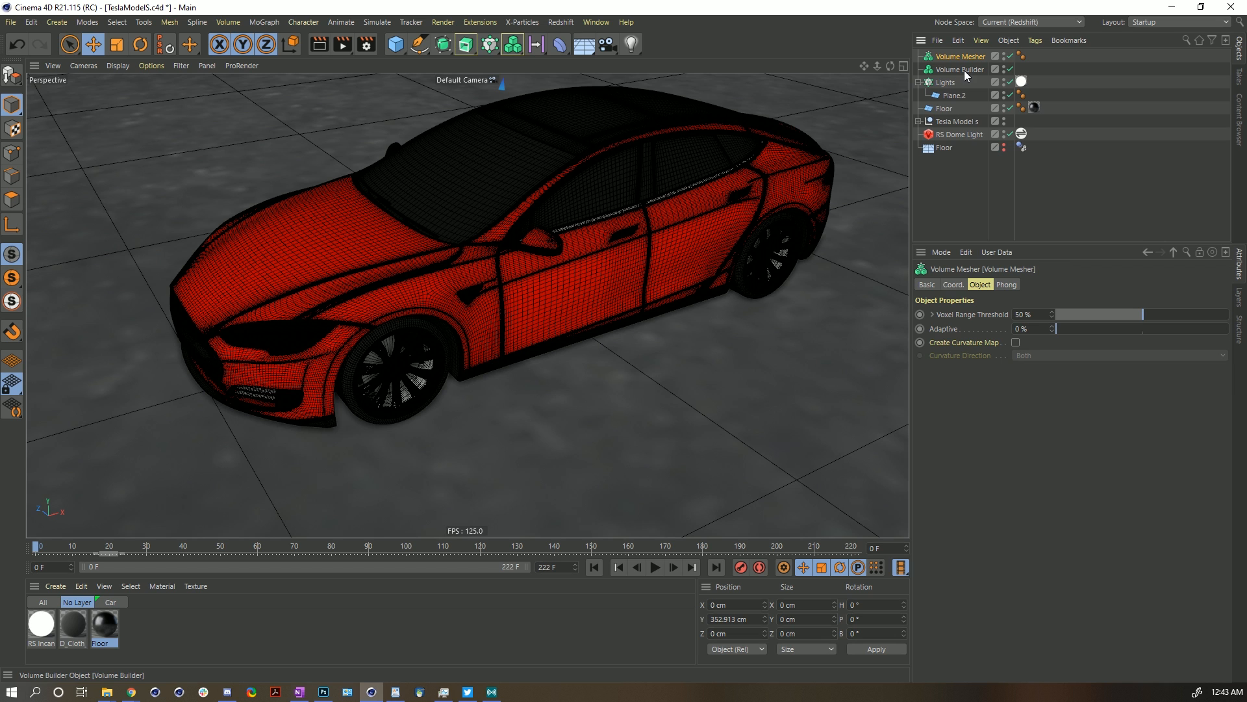
Place a copy of Tesla Model s inside the Volume Builder and hide the original.
left_click(951, 120)
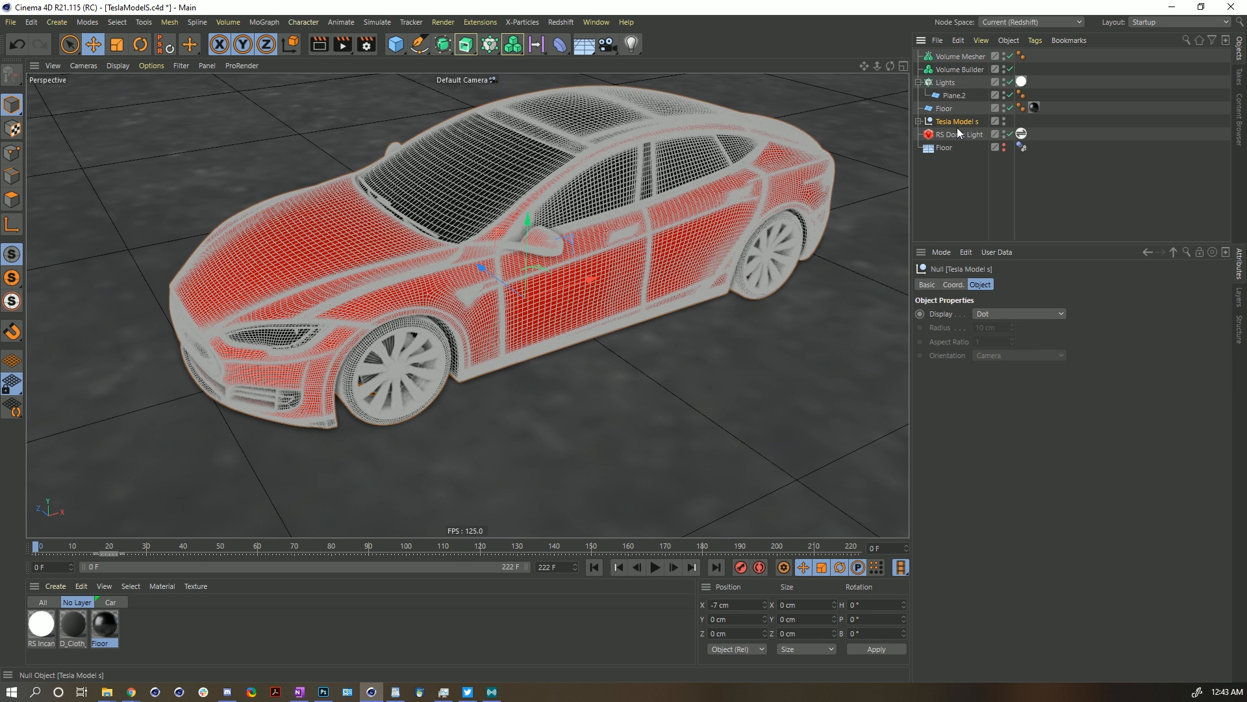
left_click_drag(964, 123, 972, 69)
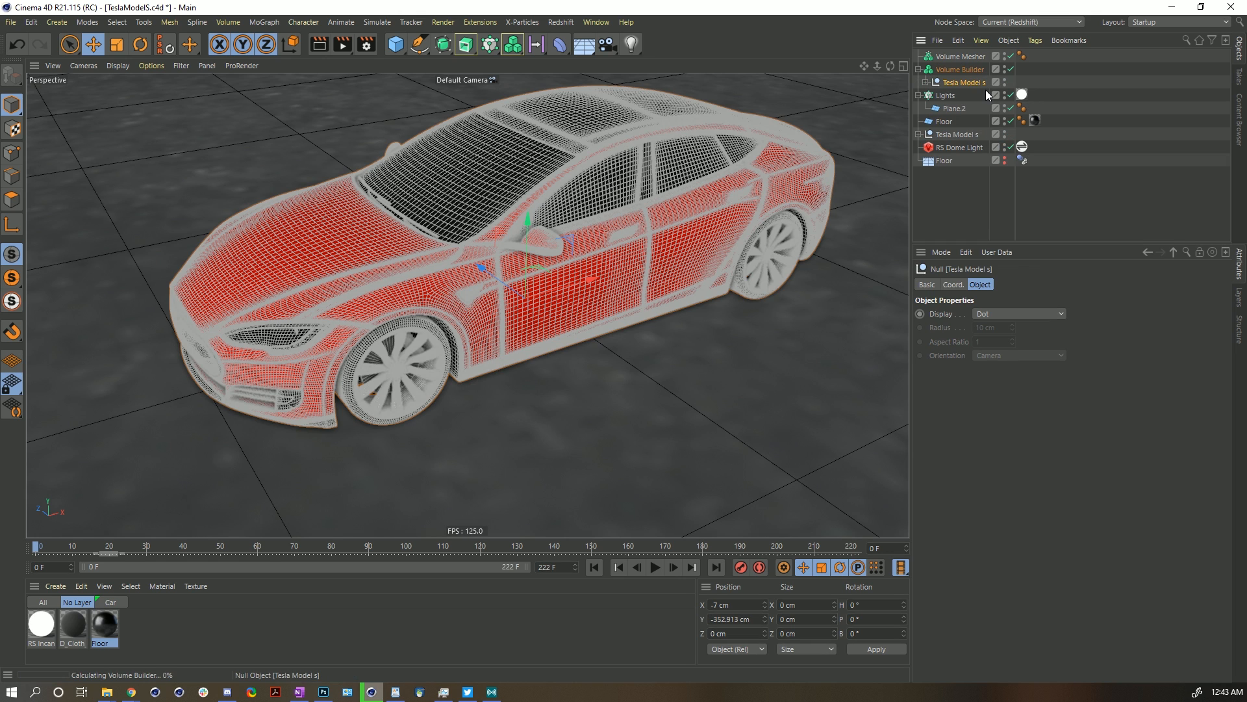
left_click(1004, 132)
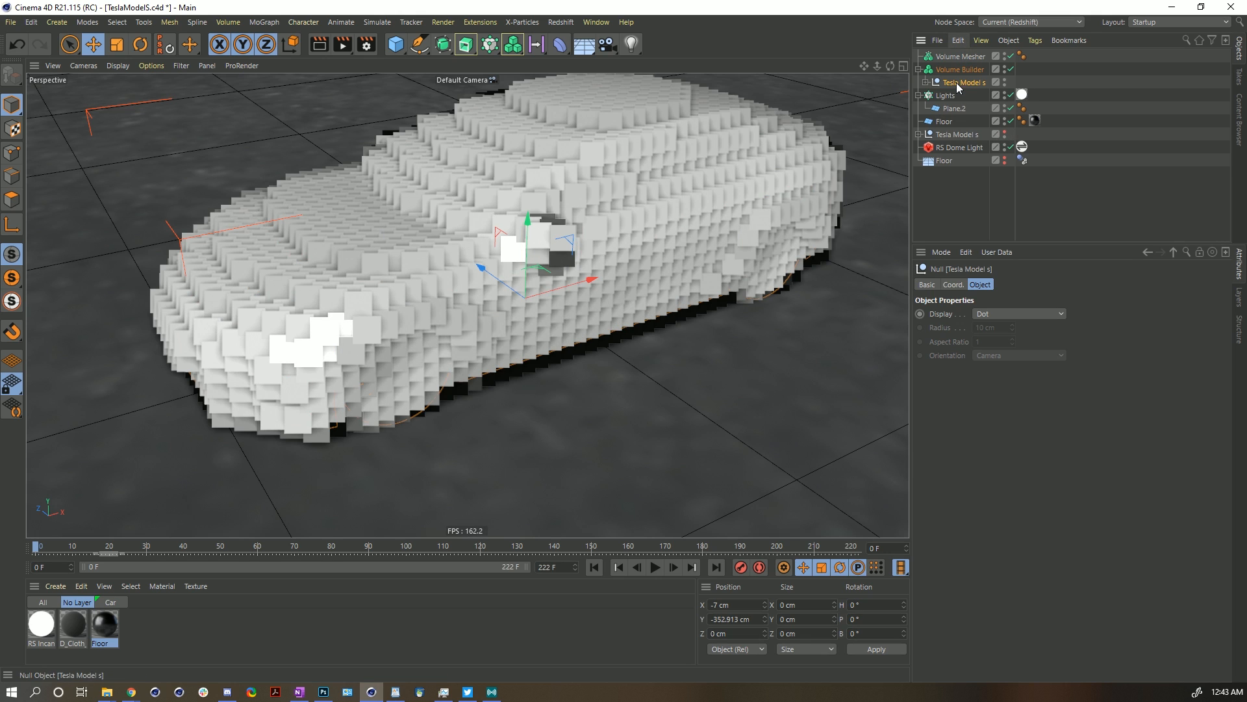
Nest the Volume Builder under the Volume Mesher to mesh the car's volume.
mouse_move(980, 75)
left_mouse_down()
mouse_move(962, 73)
mouse_move(968, 56)
left_mouse_up()
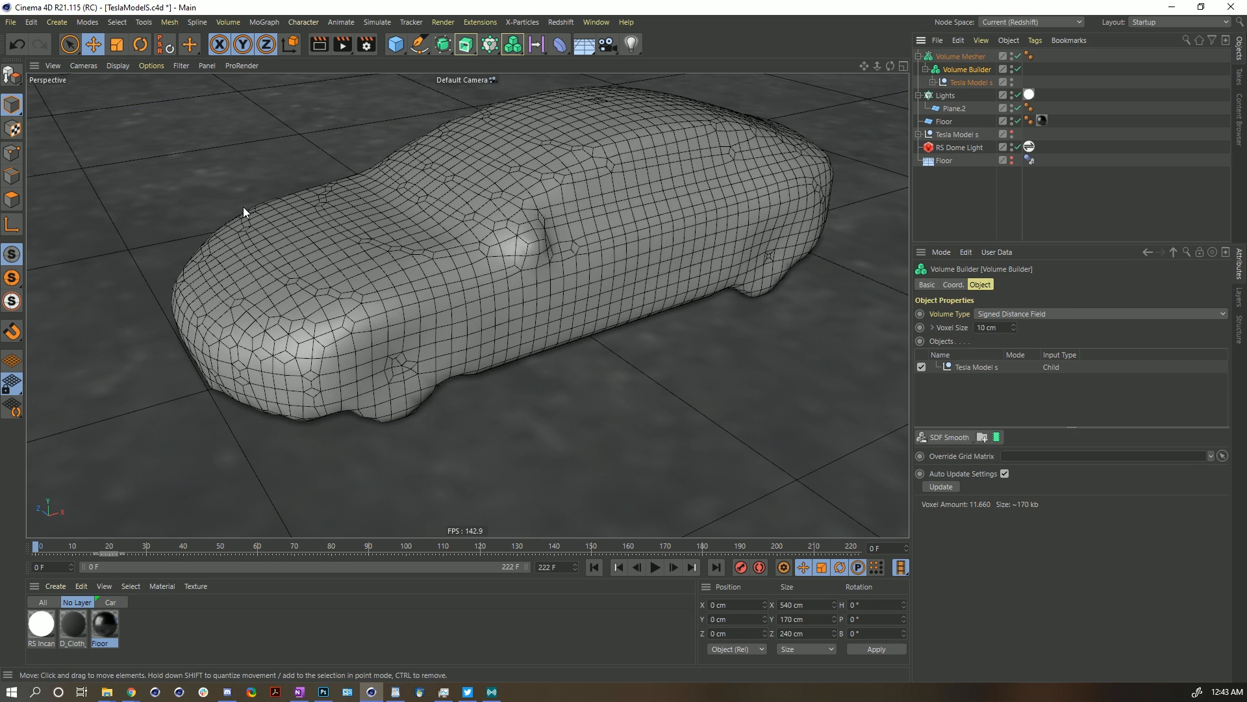
left_click_drag(528, 201, 559, 202, "alt")
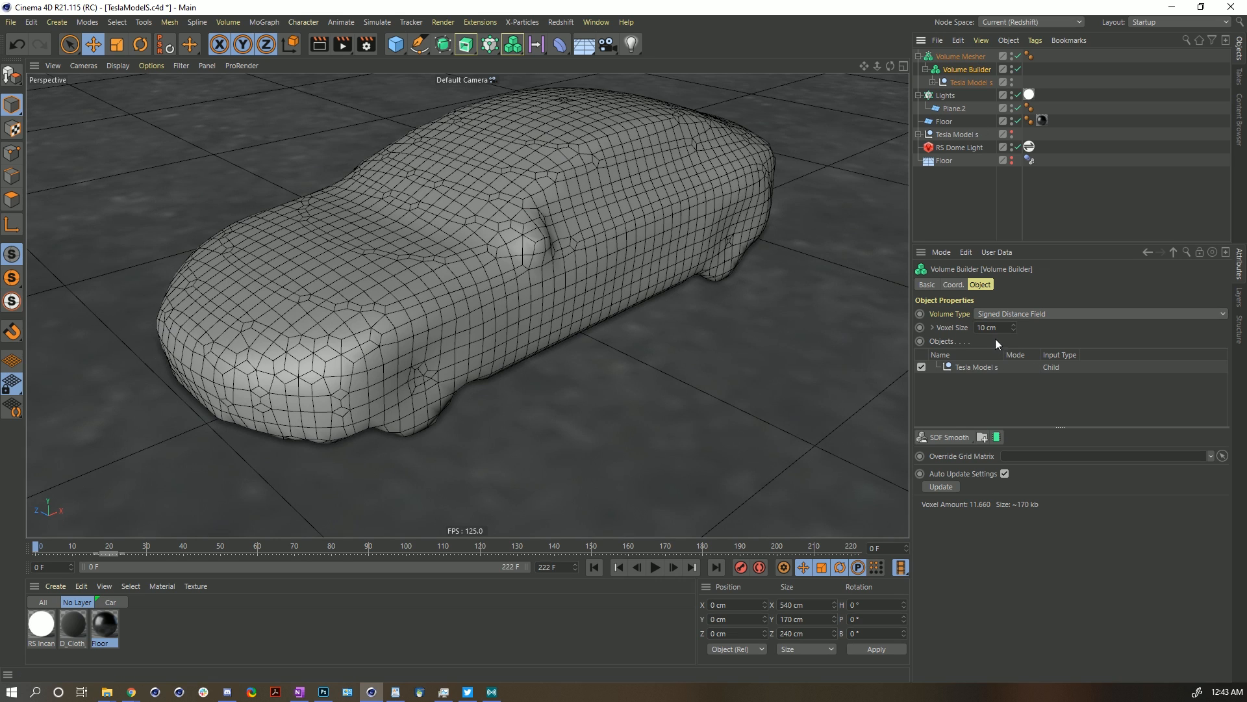
Try Volume Builder voxel sizes of 8, 6 and 9 cm, and return it to 10 cm.
left_click_drag(1005, 326, 960, 331)
type("8")
key("Return")
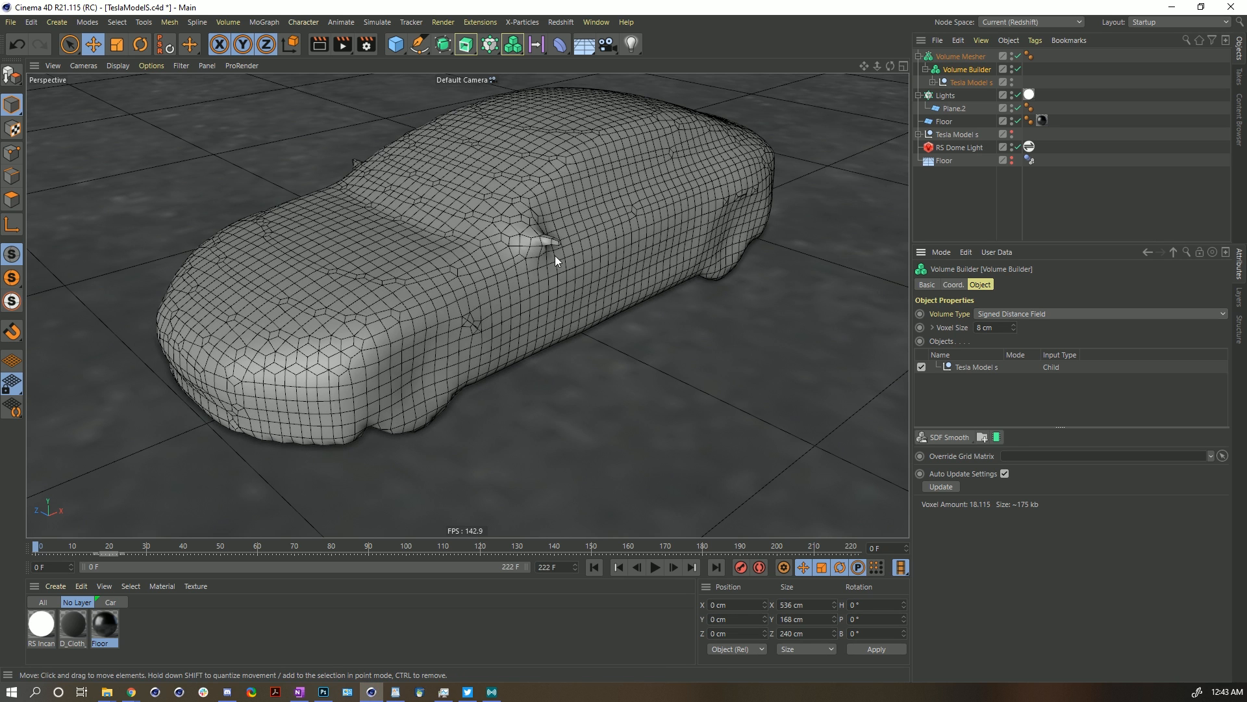
type("6")
key("Return")
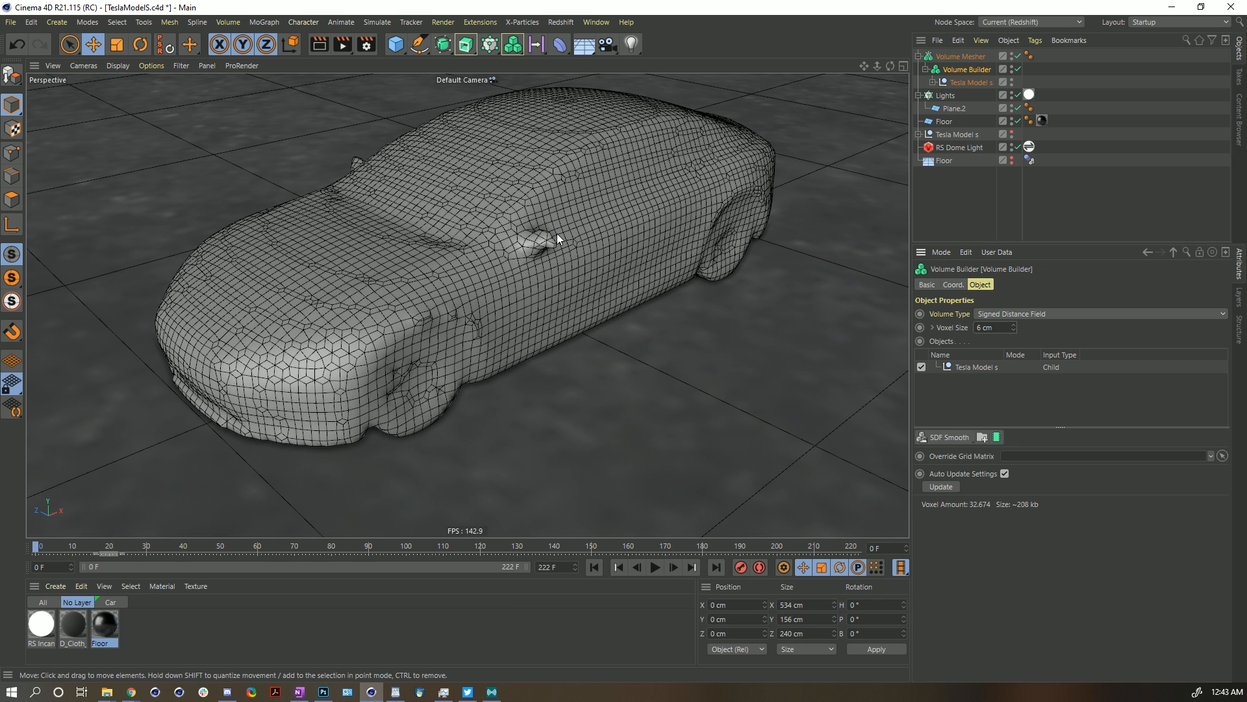
left_click(990, 328)
type("9")
key("Return")
type("10")
key("Return")
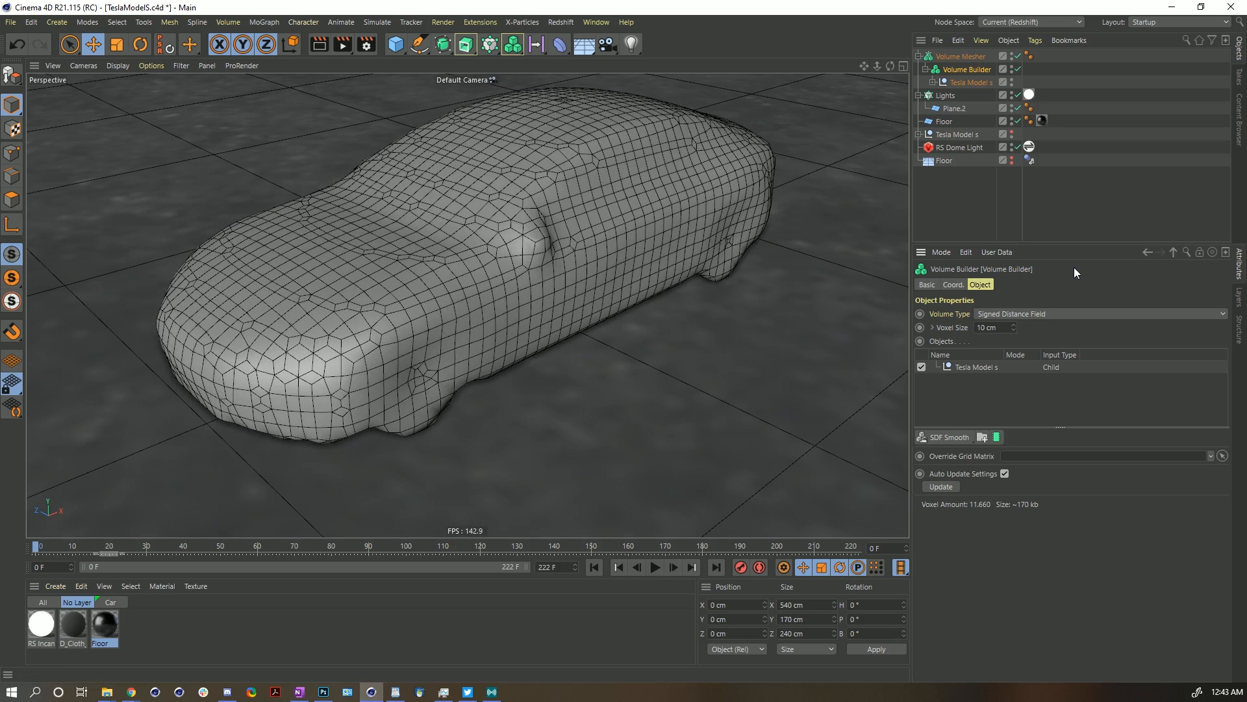
Convert the Volume Mesher into an editable polygon object and activate Live Selection in polygon mode.
mouse_move(450, 205)
left_mouse_down("alt")
mouse_move(596, 204)
mouse_move(543, 205)
mouse_move(538, 220)
mouse_move(466, 216)
mouse_move(499, 202)
mouse_move(391, 177)
mouse_move(399, 162)
mouse_move(435, 203)
left_mouse_up("alt")
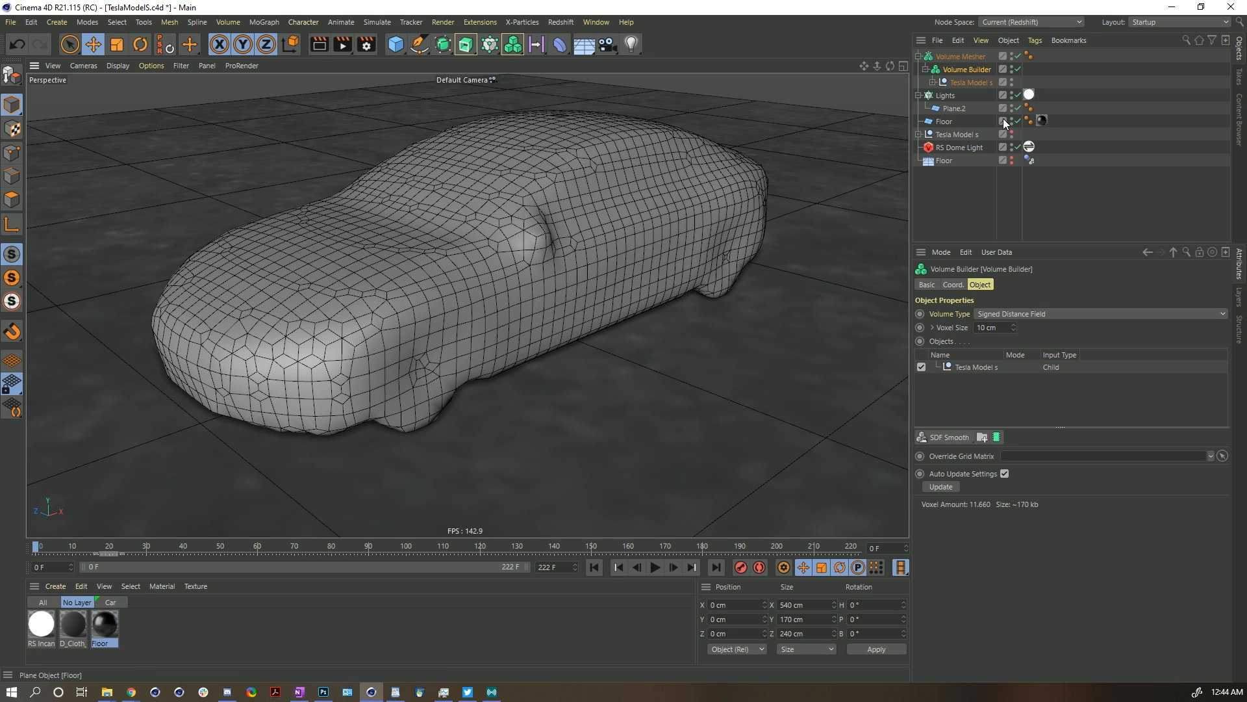
left_click(960, 56)
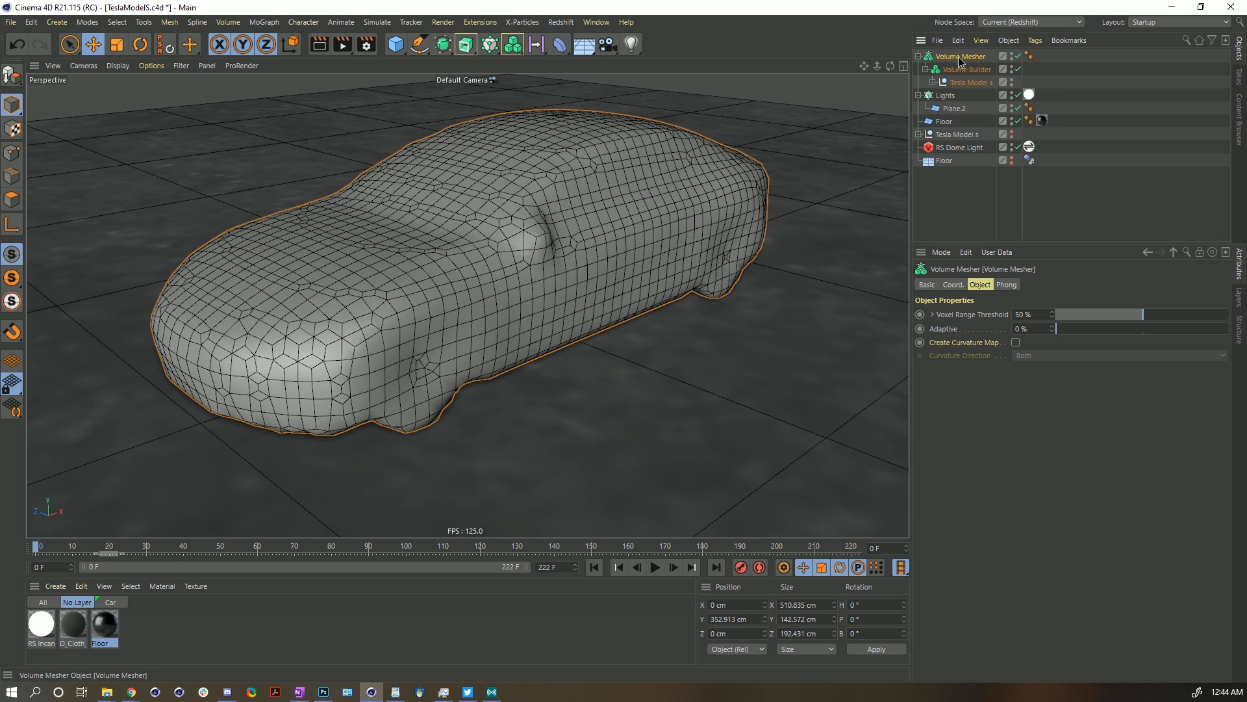
key("c")
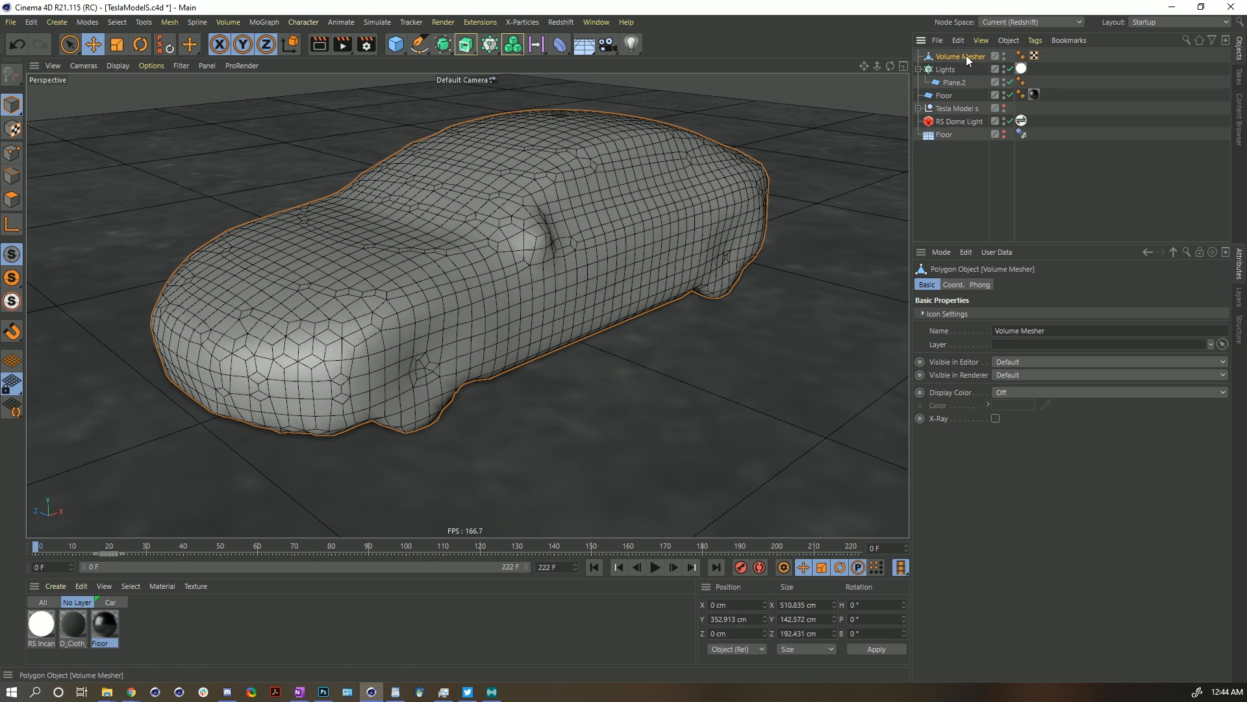
left_click(12, 200)
left_click(73, 48)
Try deleting all polygons connected to a patch on the car shell, and undo the deletion and selection.
left_click(490, 203)
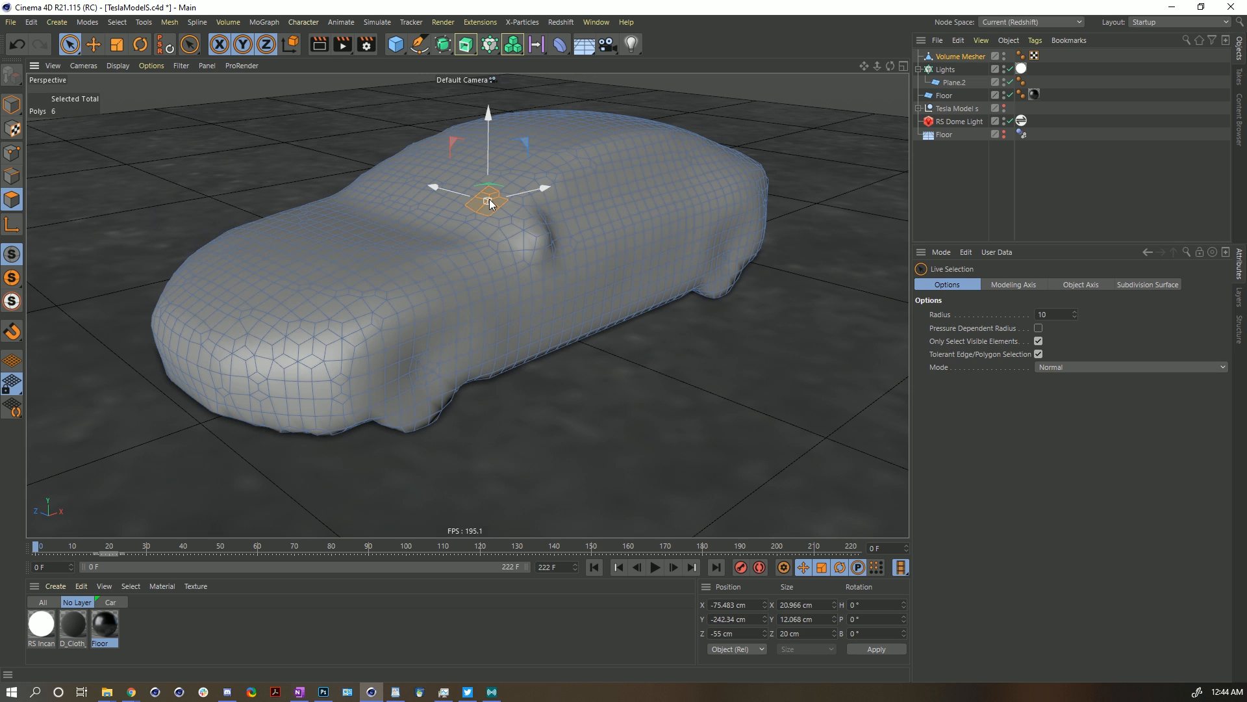
key("u")
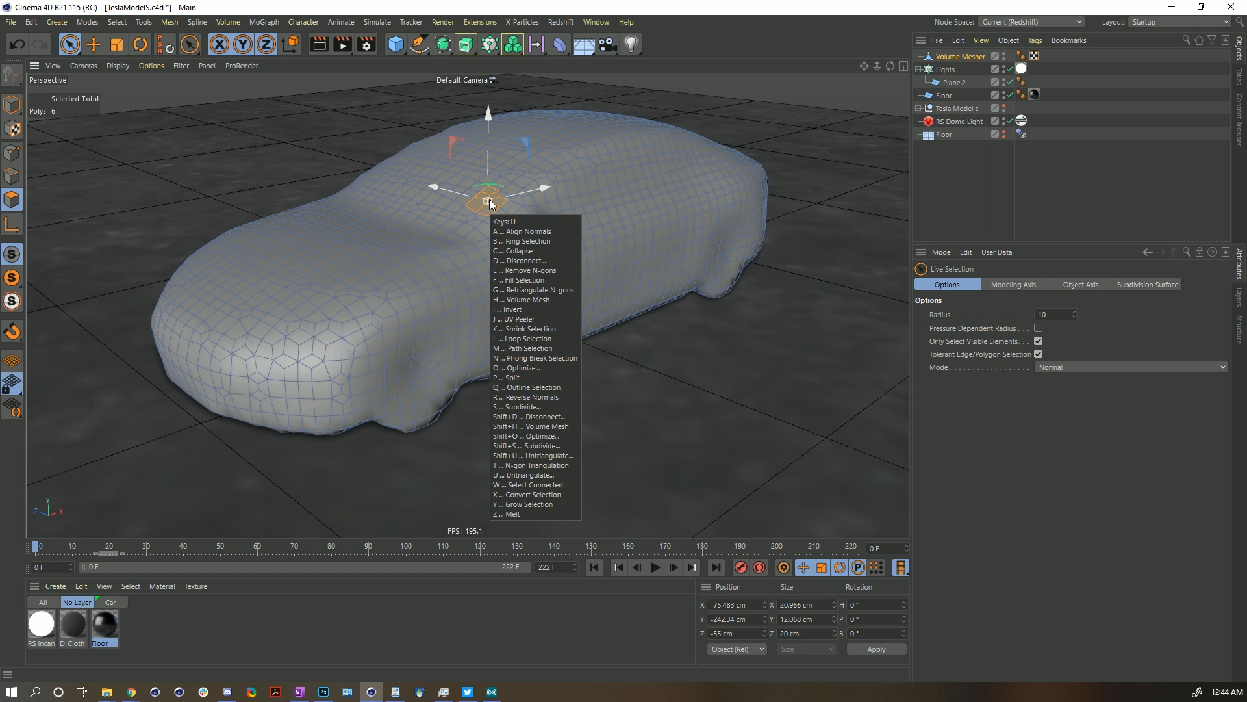
key("w")
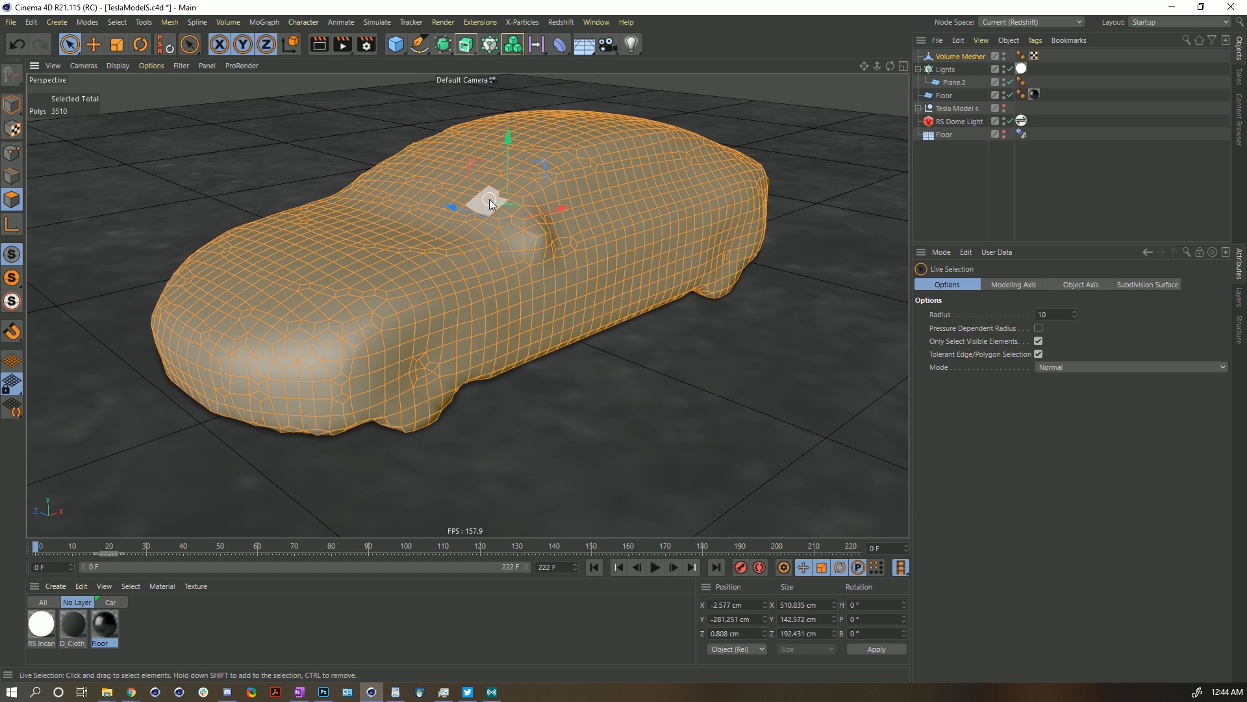
key("Delete")
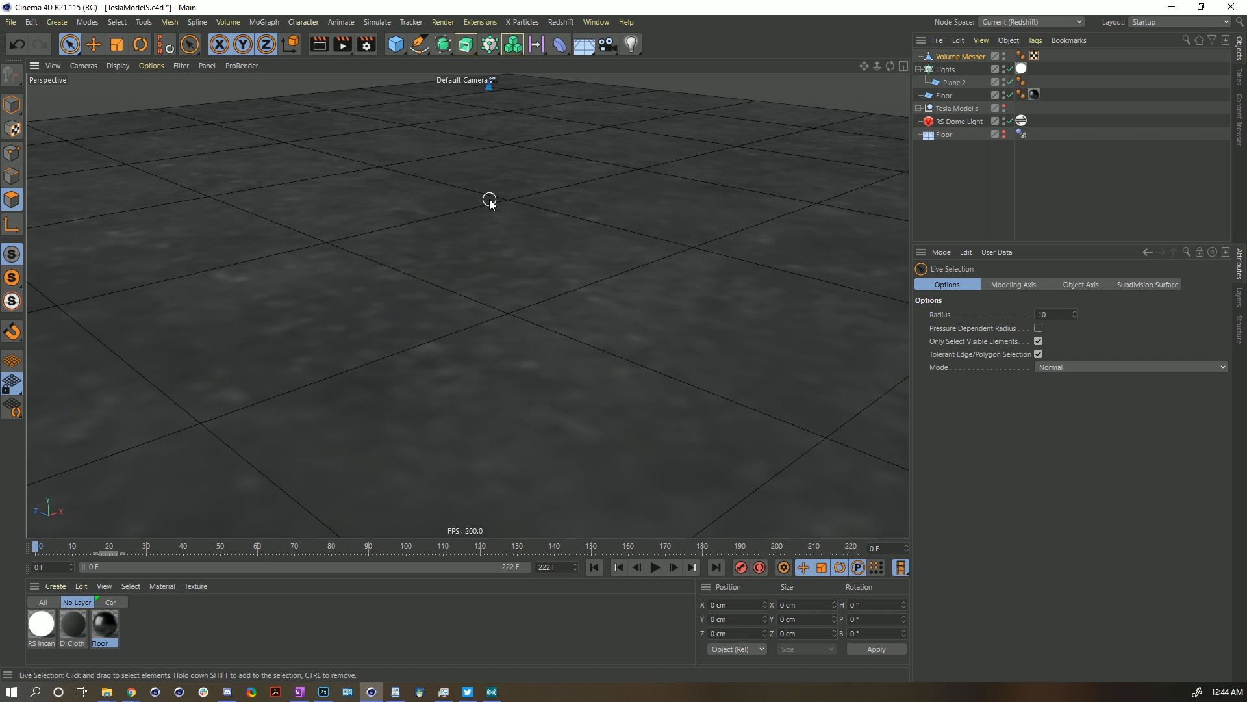
key("ctrl+z")
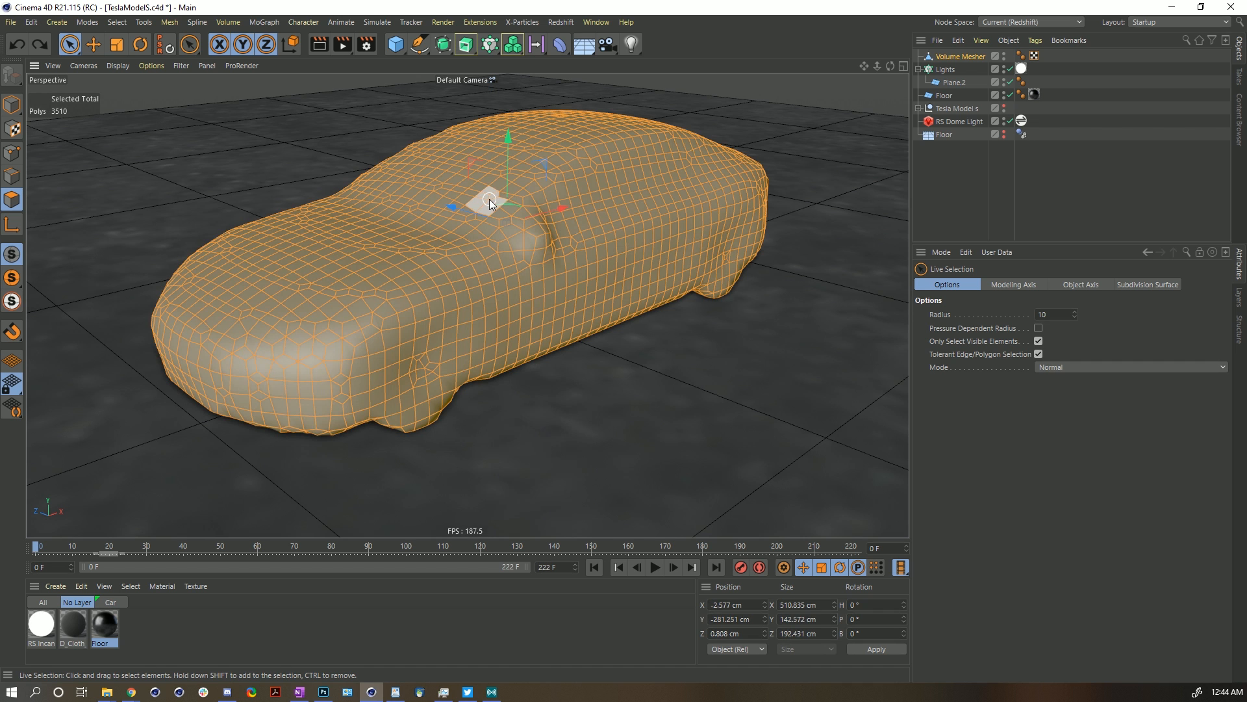
key("ctrl+z")
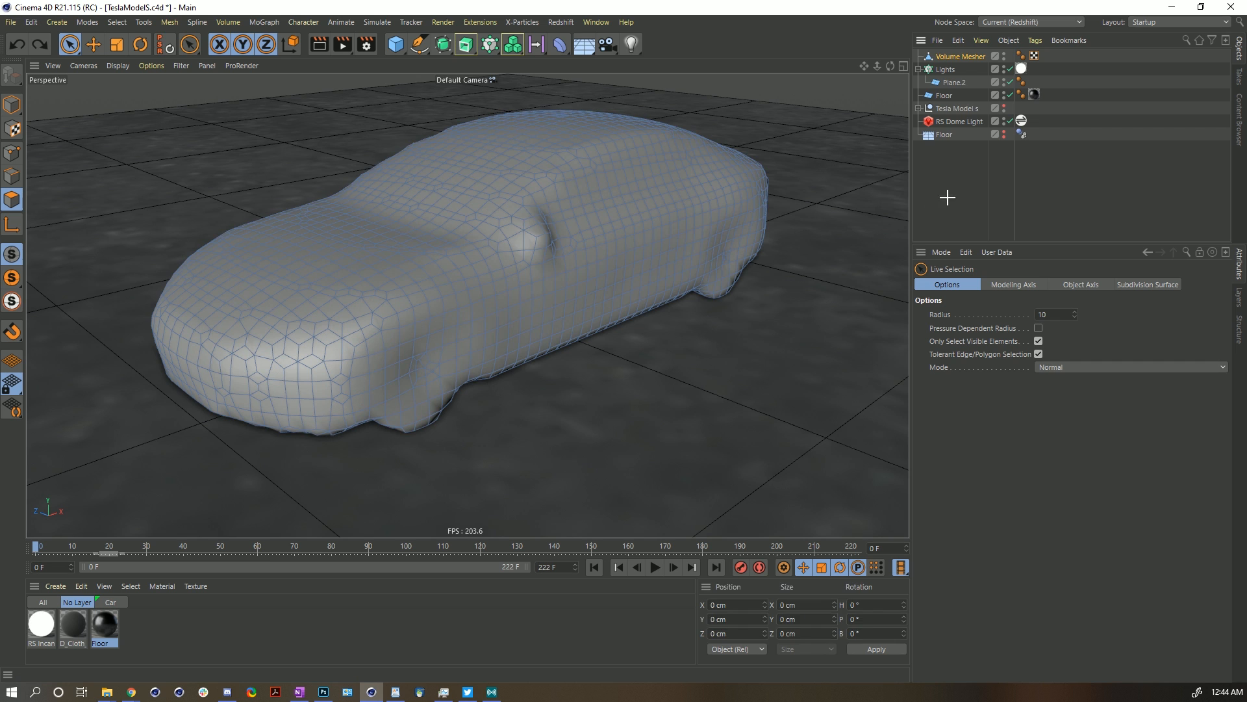
Unhide the original Tesla Model s and select the Volume Mesher shell to compare both around the side mirror.
left_click(947, 196)
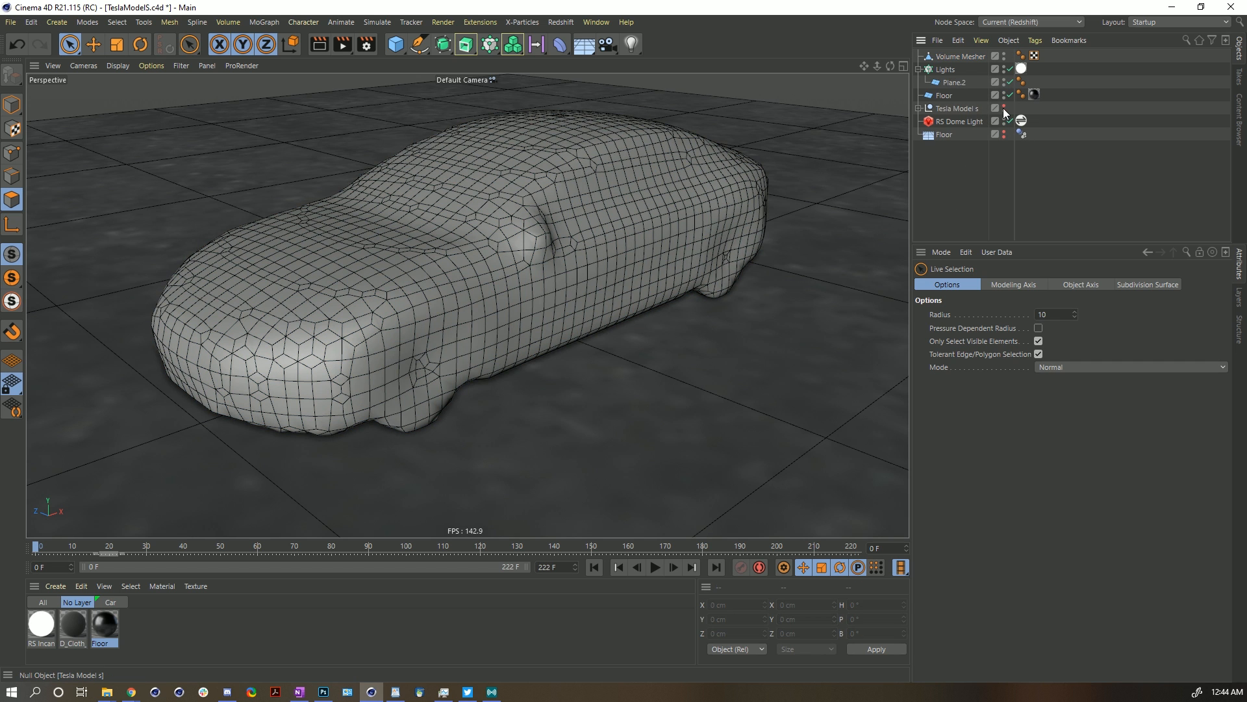
left_click(1004, 106)
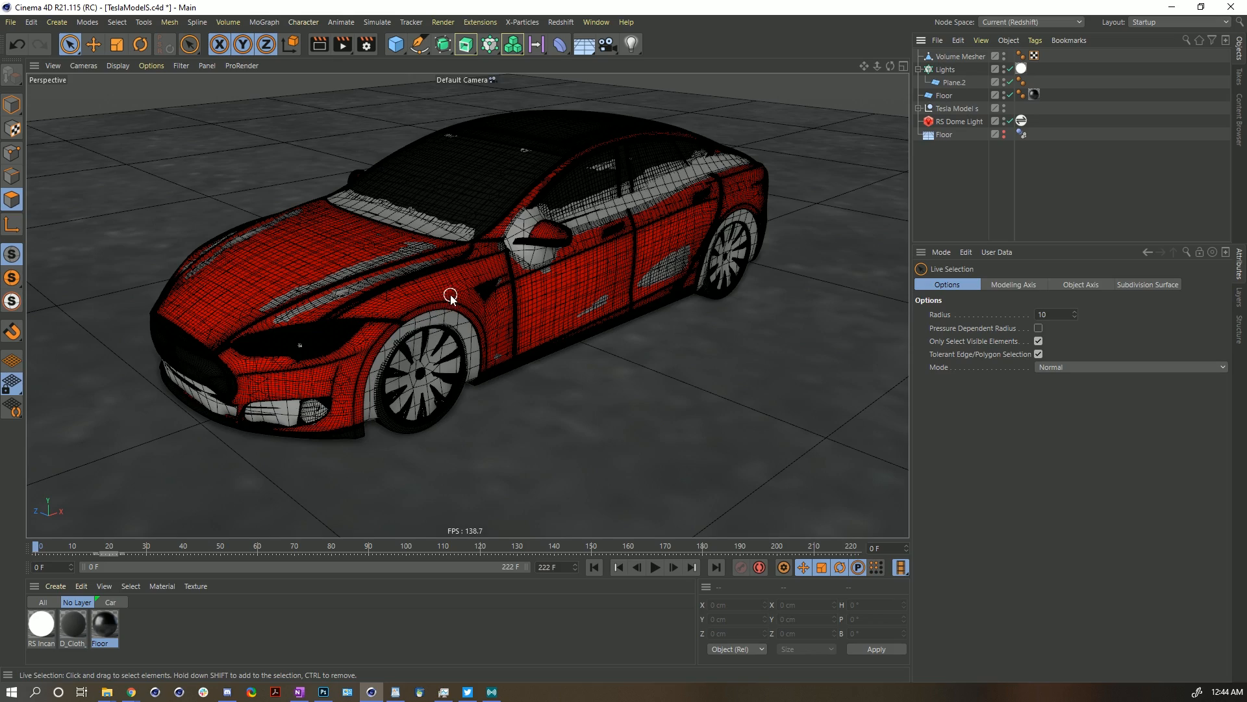
left_click_drag(444, 238, 560, 256, "alt")
scroll(560, 257, "up", 6)
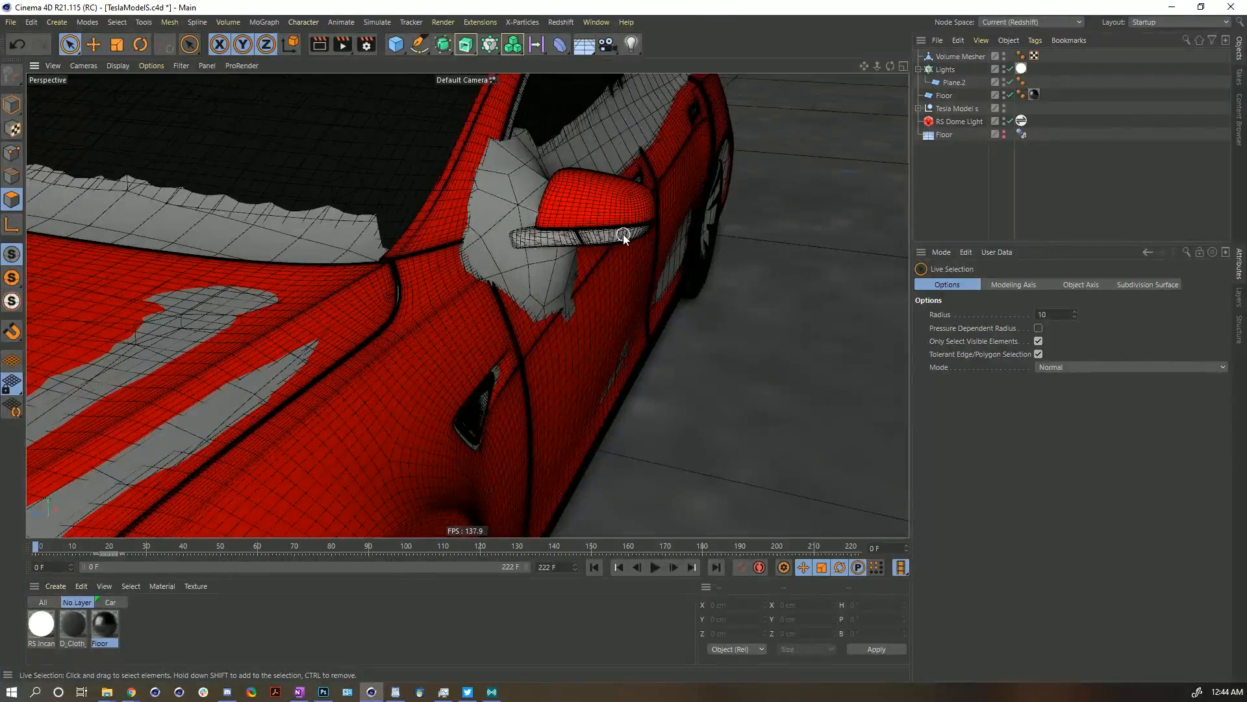
left_click(950, 56)
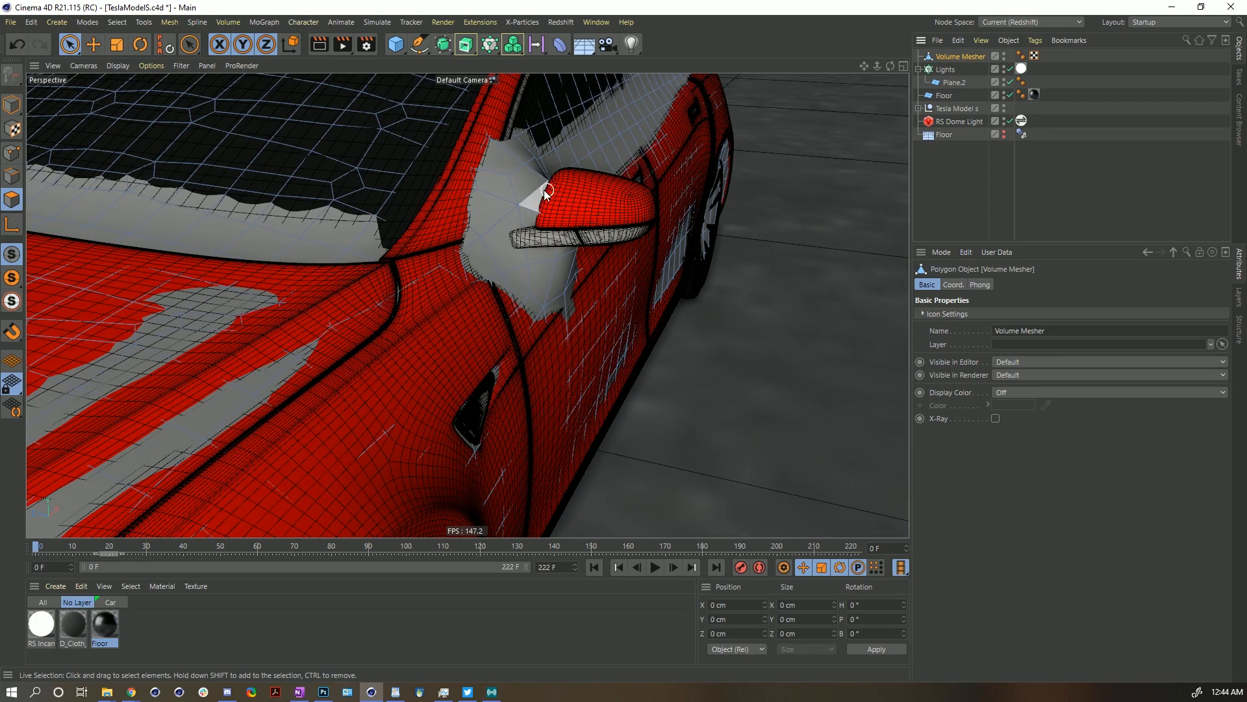
Examine how the Volume Mesher shell covers the hood, side mirrors, windows and doors of the detailed car from several angles.
scroll(494, 206, "down", 3)
left_click_drag(466, 208, 367, 150, "alt")
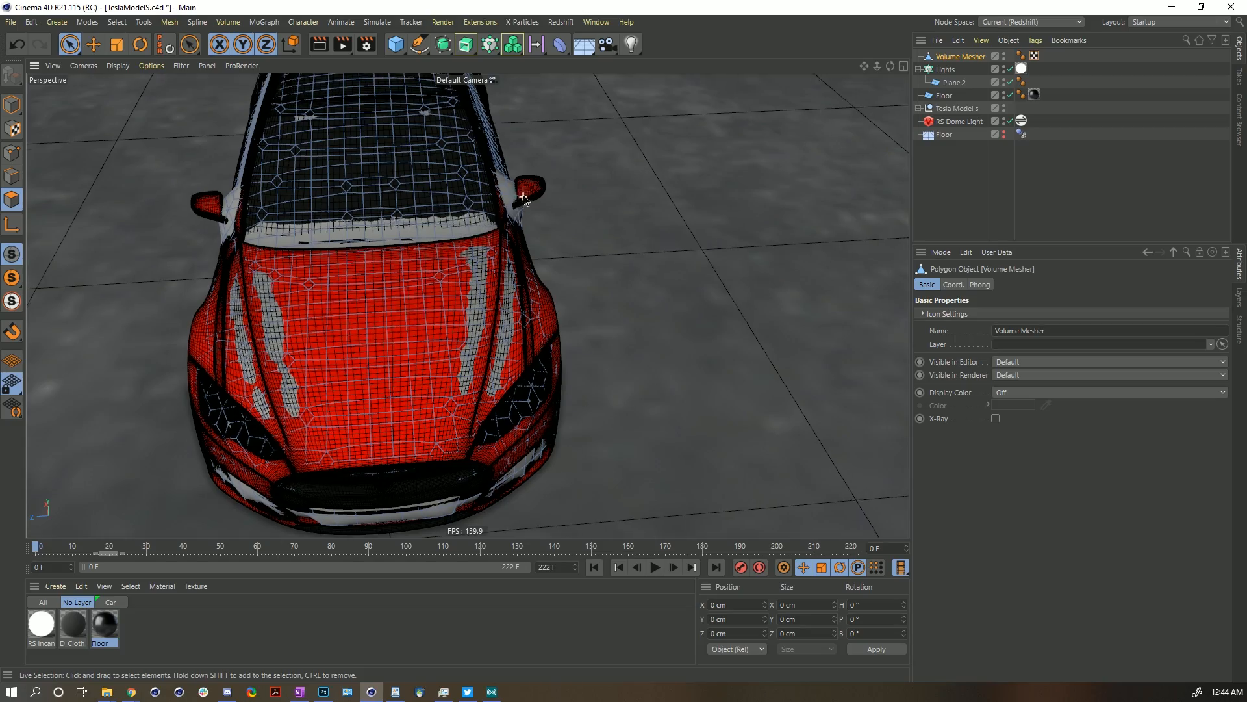
left_click_drag(513, 195, 499, 191, "alt")
scroll(499, 190, "up", 4)
left_click_drag(465, 167, 462, 203, "alt")
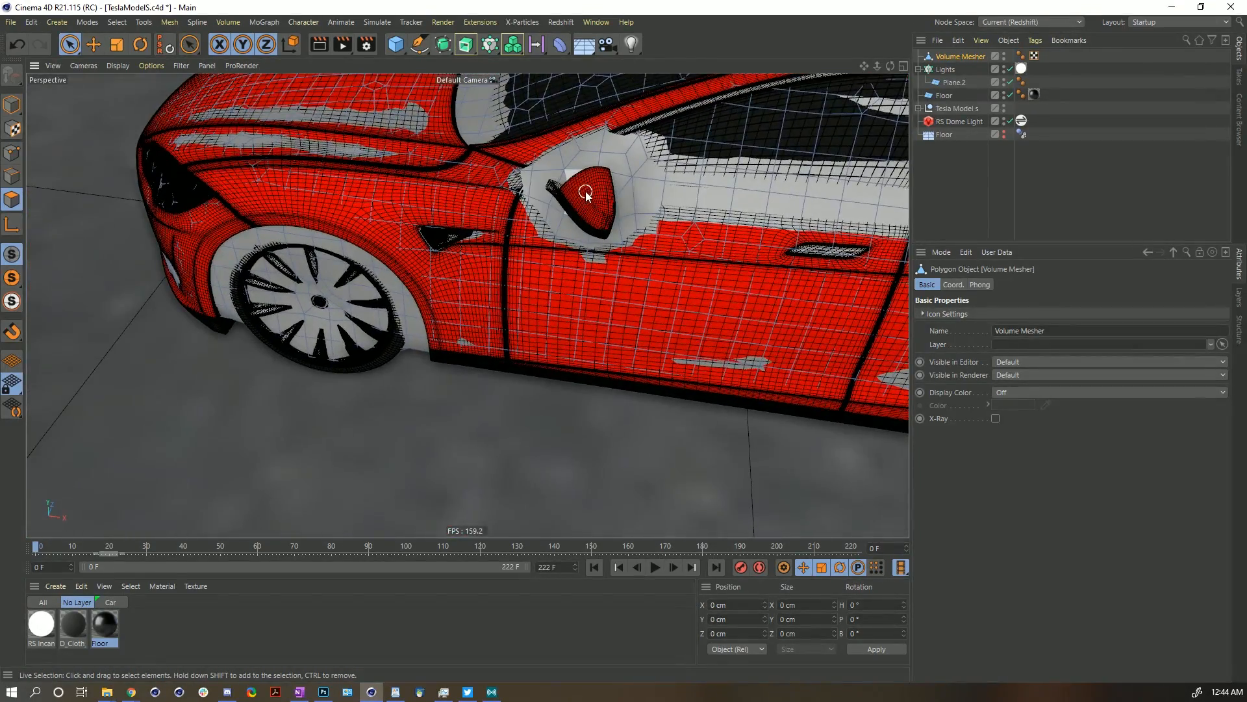
left_click(577, 204)
left_click_drag(578, 203, 486, 200, "alt")
left_click_drag(662, 217, 628, 203, "alt")
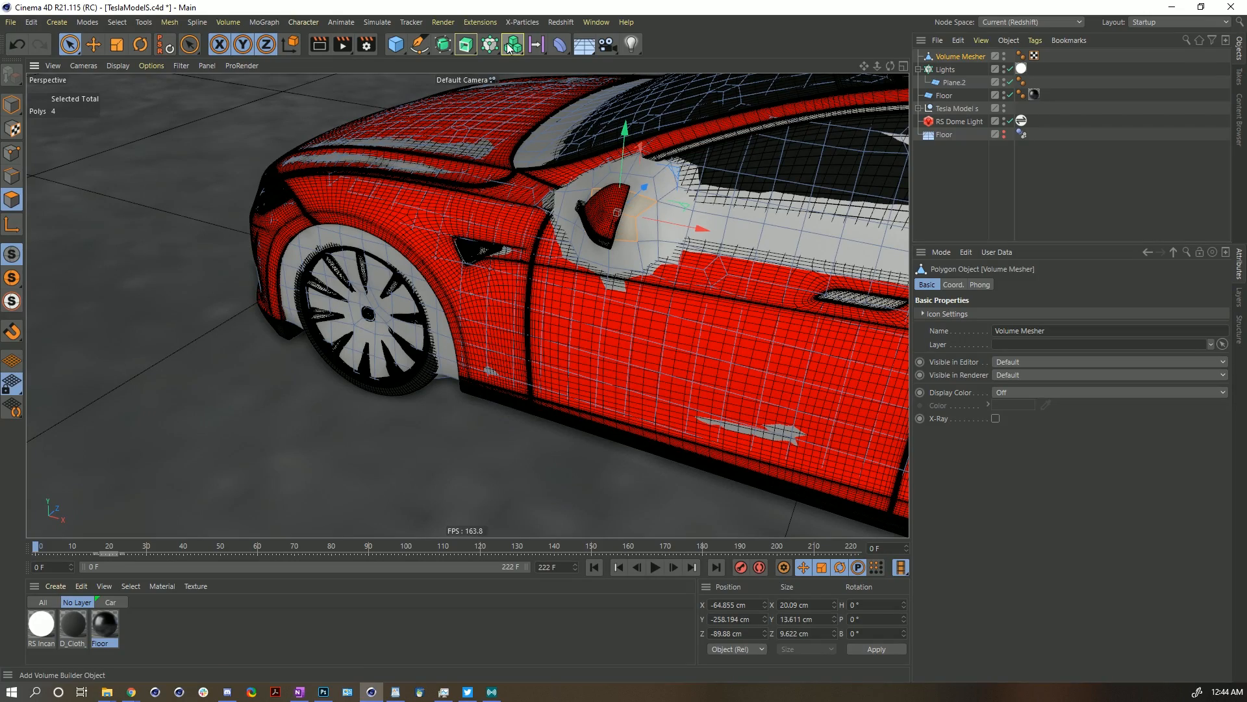
left_click_drag(679, 182, 630, 231, "alt")
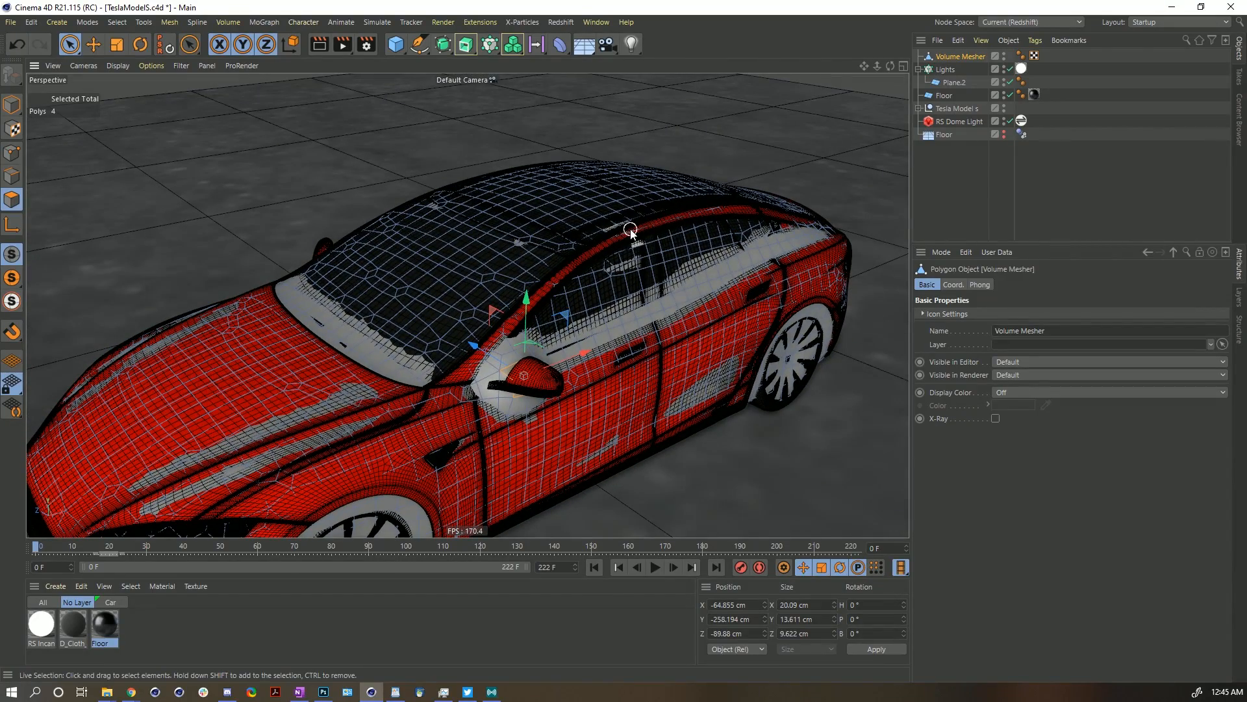
mouse_move(544, 260)
right_mouse_down("alt")
mouse_move(504, 272)
mouse_move(547, 238)
right_mouse_up("alt")
middle_click_drag(547, 239, 556, 195, "alt")
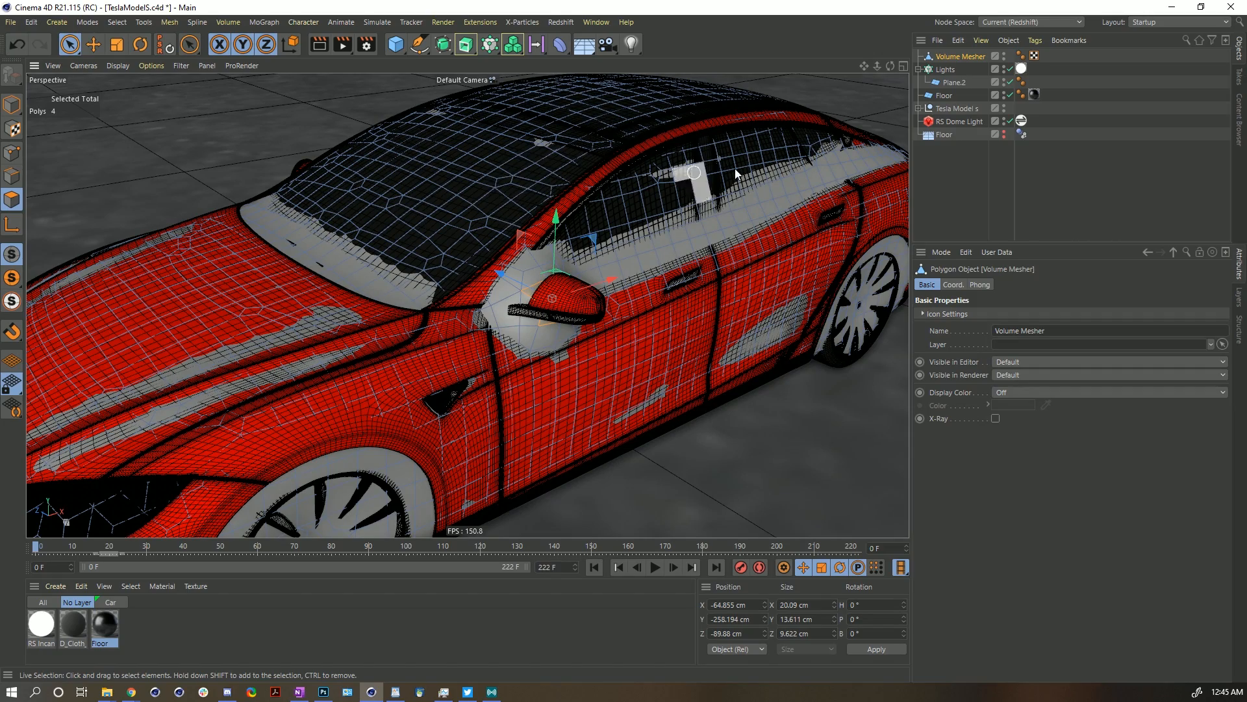
left_click(950, 184)
right_click_drag(535, 172, 533, 236, "alt")
middle_click_drag(475, 305, 387, 260, "alt")
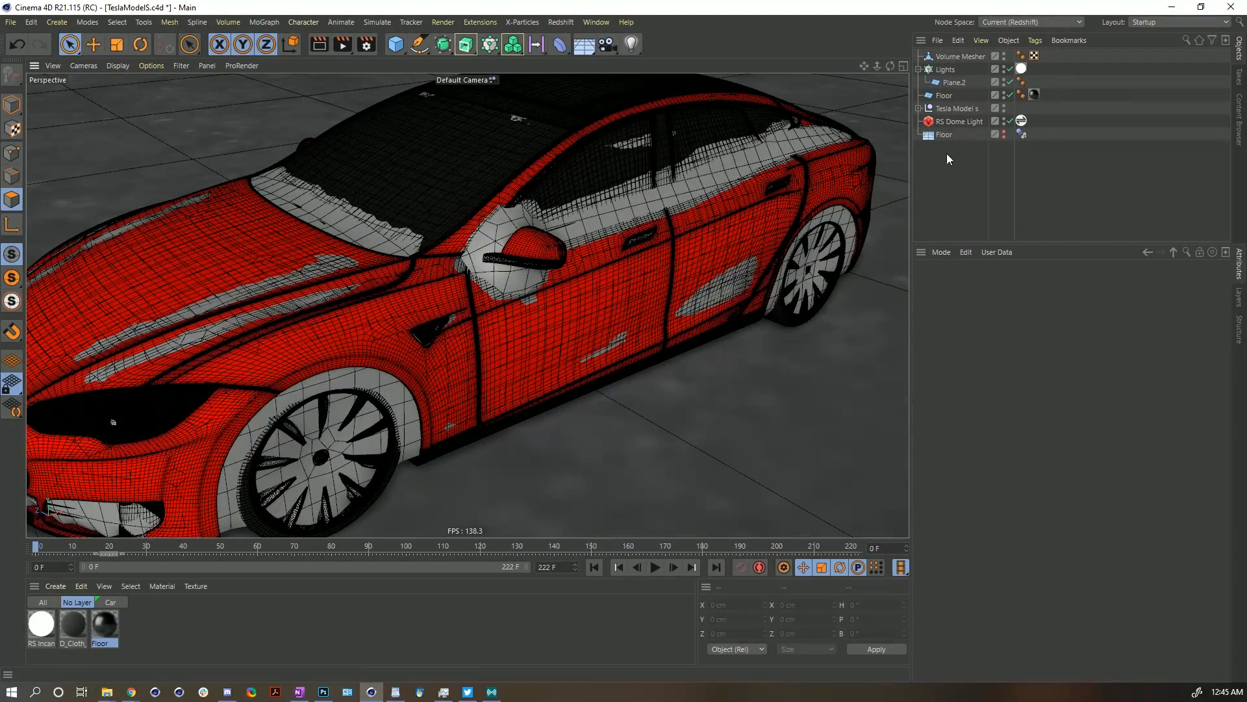
Add a Displacer as a child of the Volume Mesher and assign it a Color shader.
left_click(559, 50)
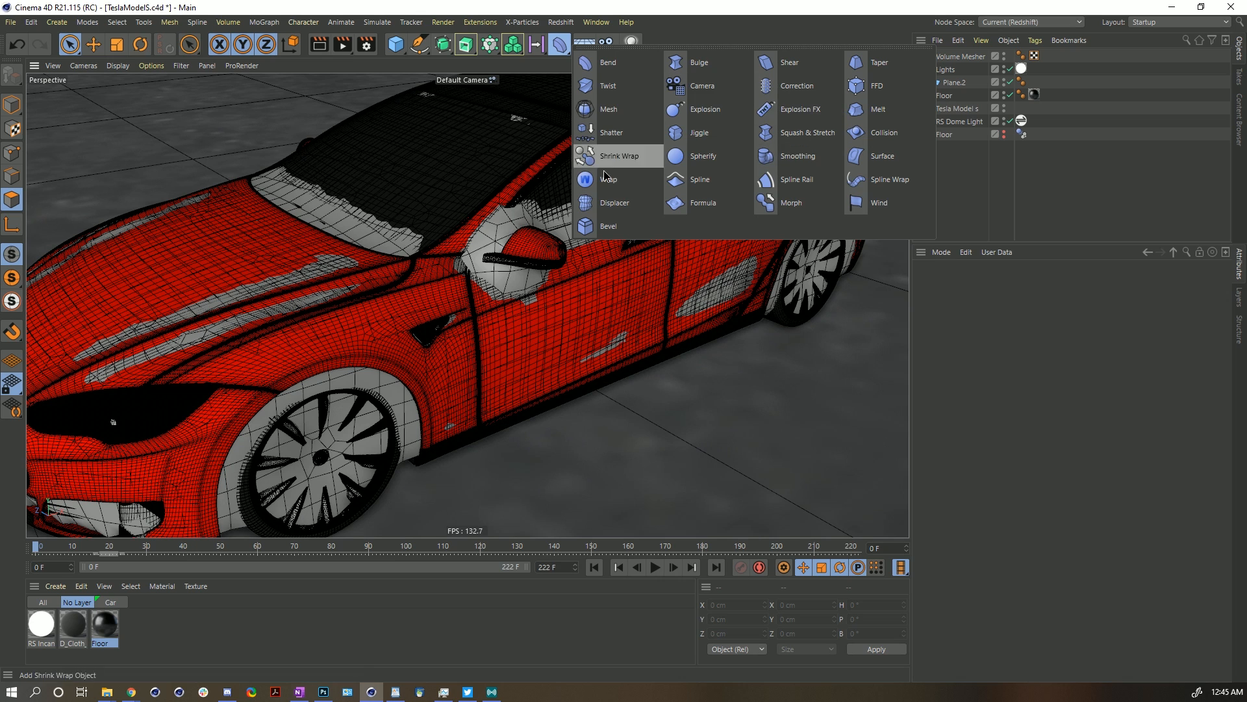
left_click(616, 204)
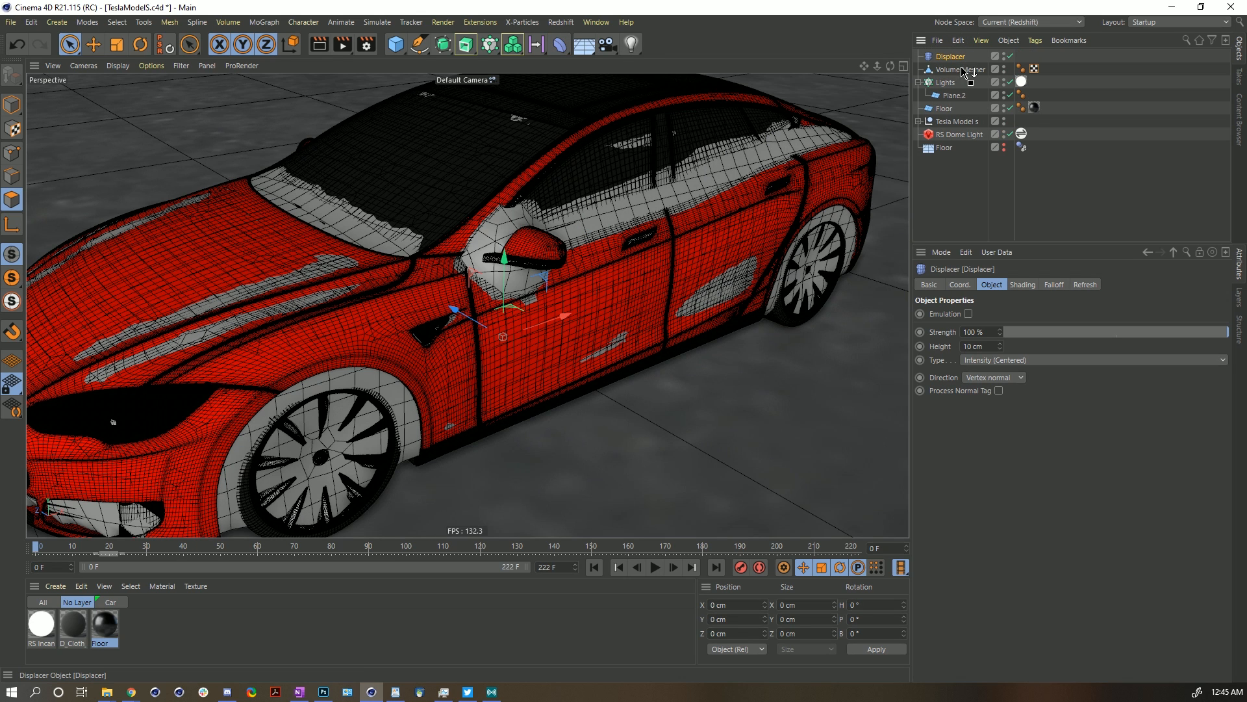
left_click_drag(970, 73, 971, 71)
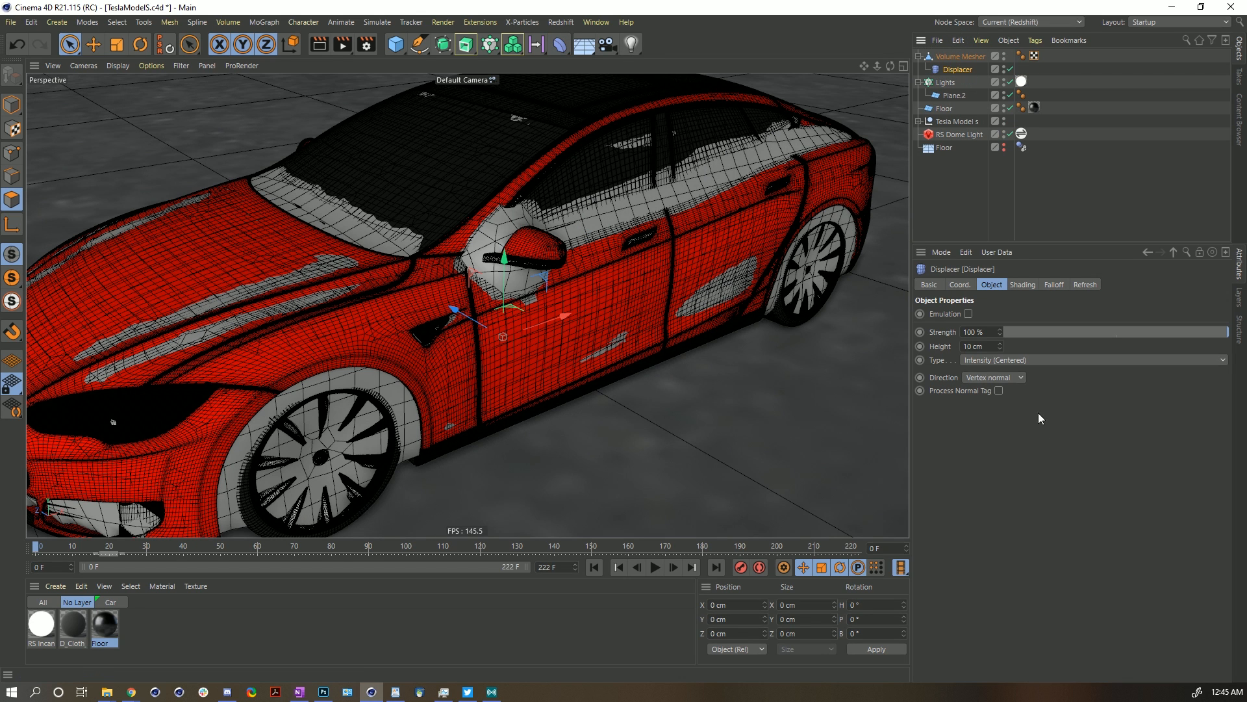
left_click(1020, 286)
left_click(960, 328)
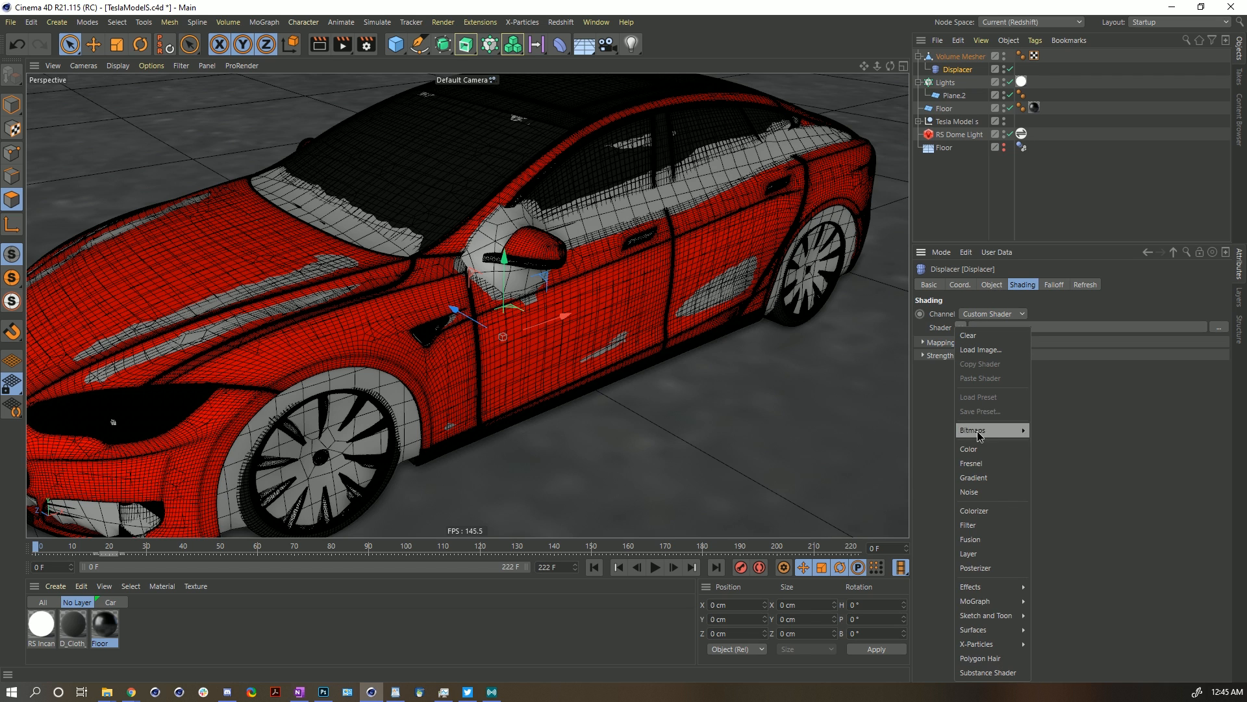
left_click(983, 454)
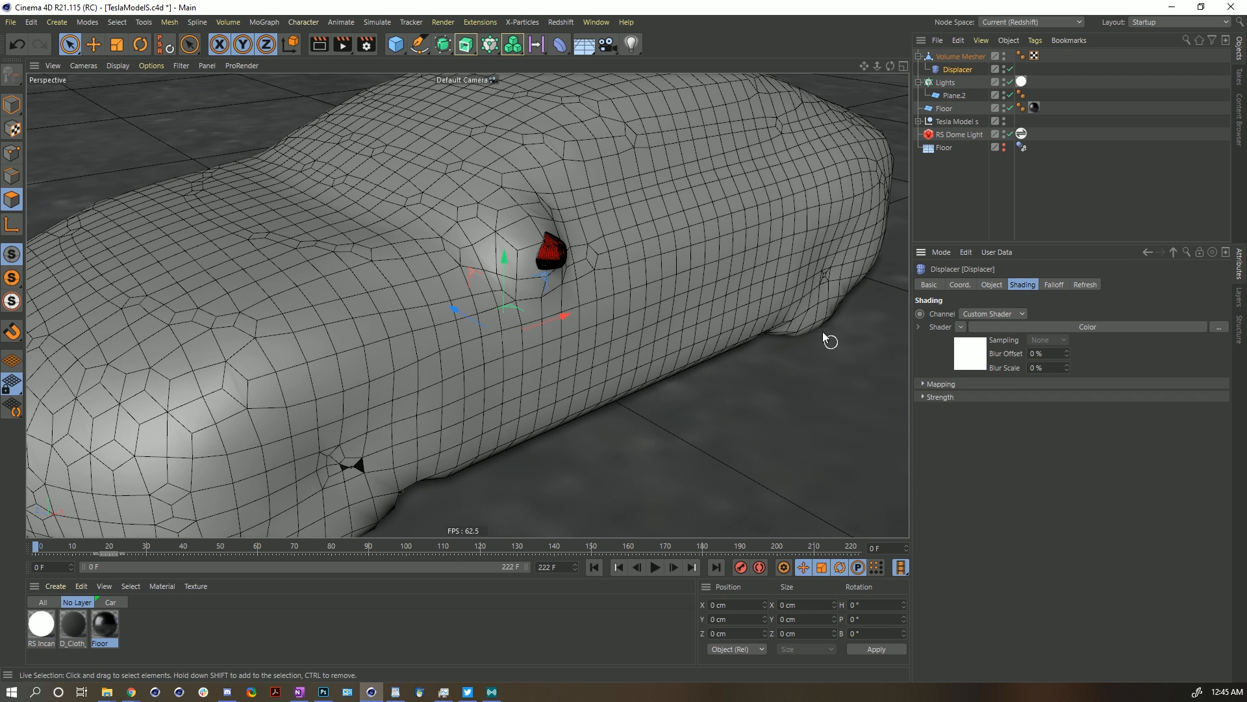
Lower the Displacer's height into negative values, and raise it to 1 cm so the shell closely covers the car body.
left_click(990, 287)
mouse_move(1000, 345)
left_mouse_down()
mouse_move(999, 362)
mouse_move(1002, 347)
left_mouse_up()
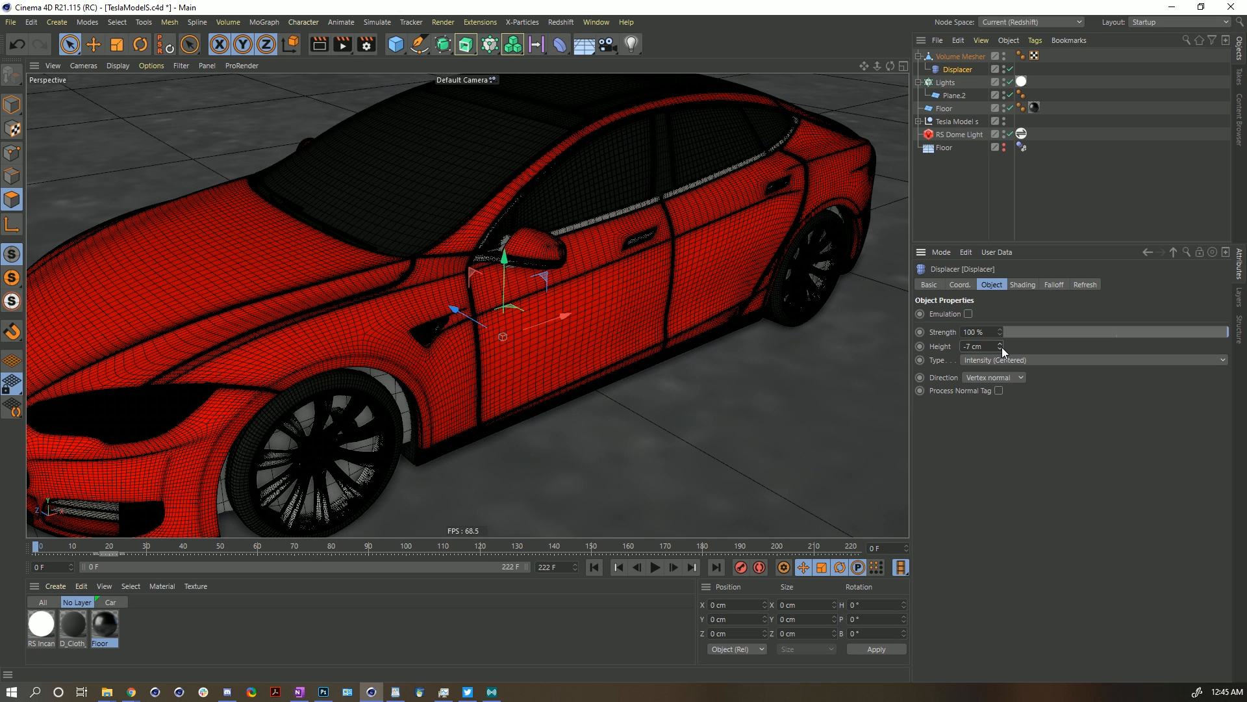
left_click(1000, 343)
left_click(1000, 342)
left_click(1000, 343)
left_click(1000, 342)
left_click(1000, 342)
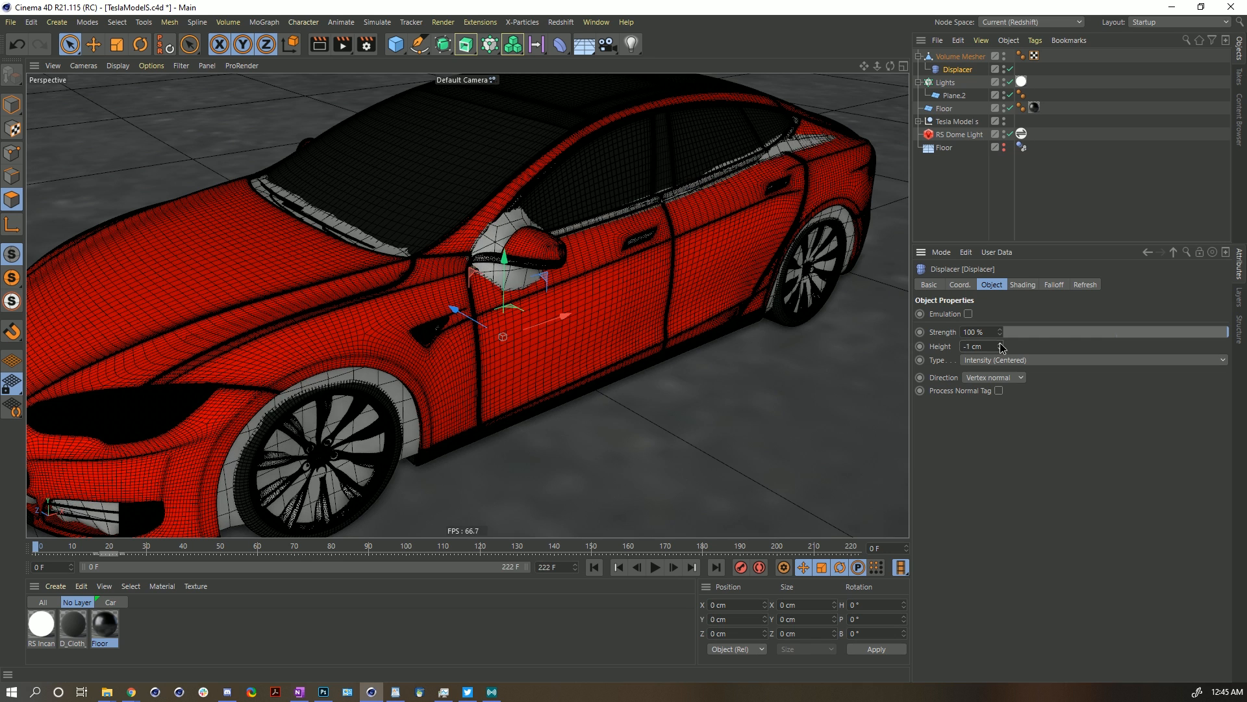
left_click(999, 342)
left_click(1000, 343)
left_click(1000, 342)
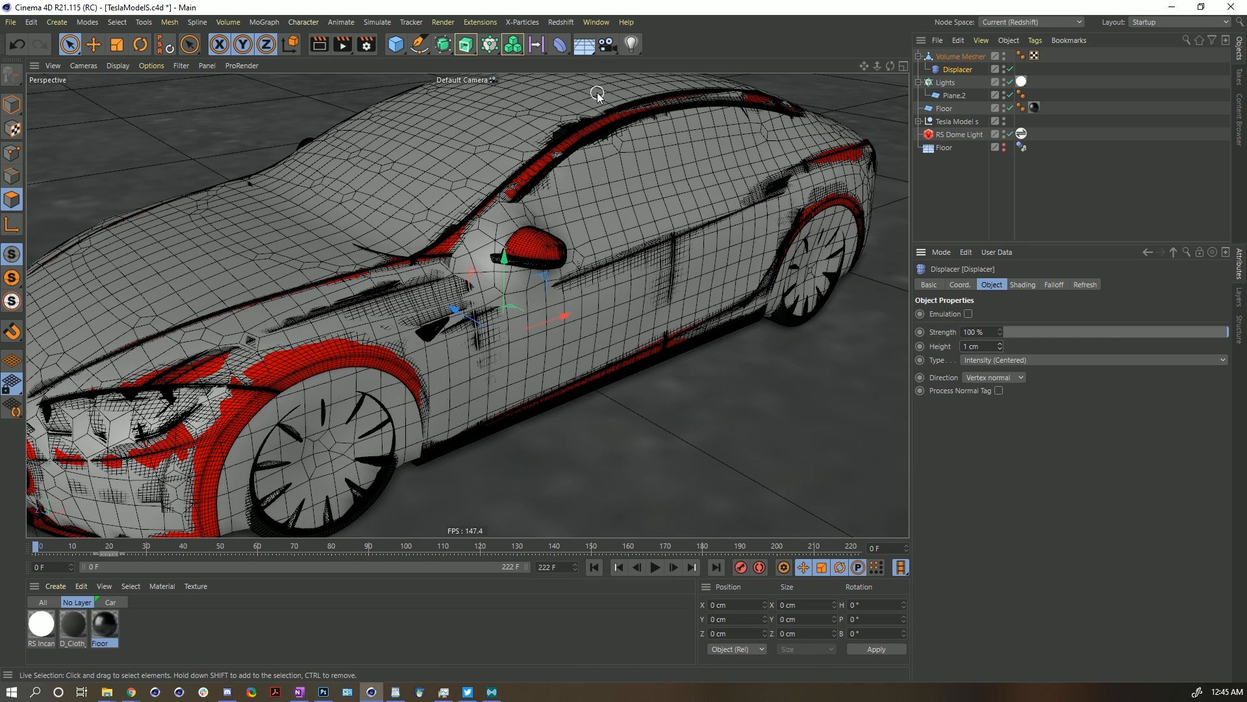
Try a Displacer height of 2 cm, return it to 1 cm and check the shell around the front of the car.
mouse_move(475, 181)
left_mouse_down("alt")
mouse_move(579, 145)
mouse_move(542, 169)
mouse_move(557, 125)
mouse_move(587, 200)
left_mouse_up("alt")
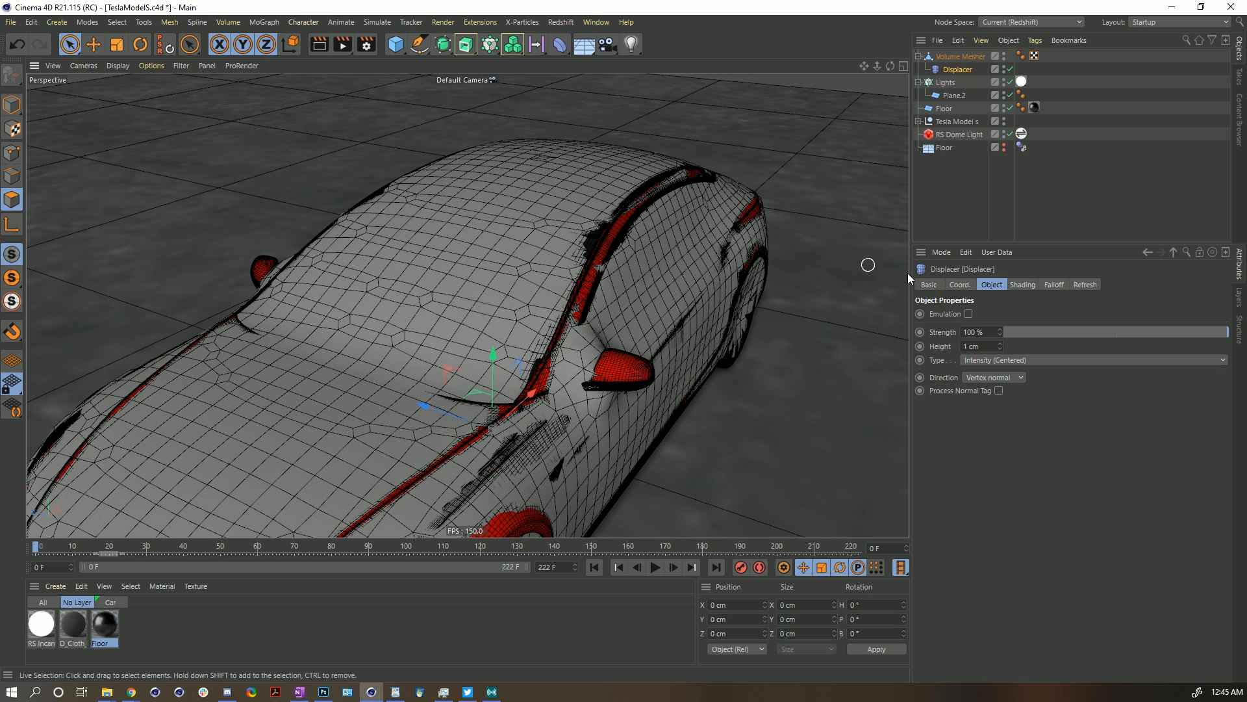
left_click(1000, 343)
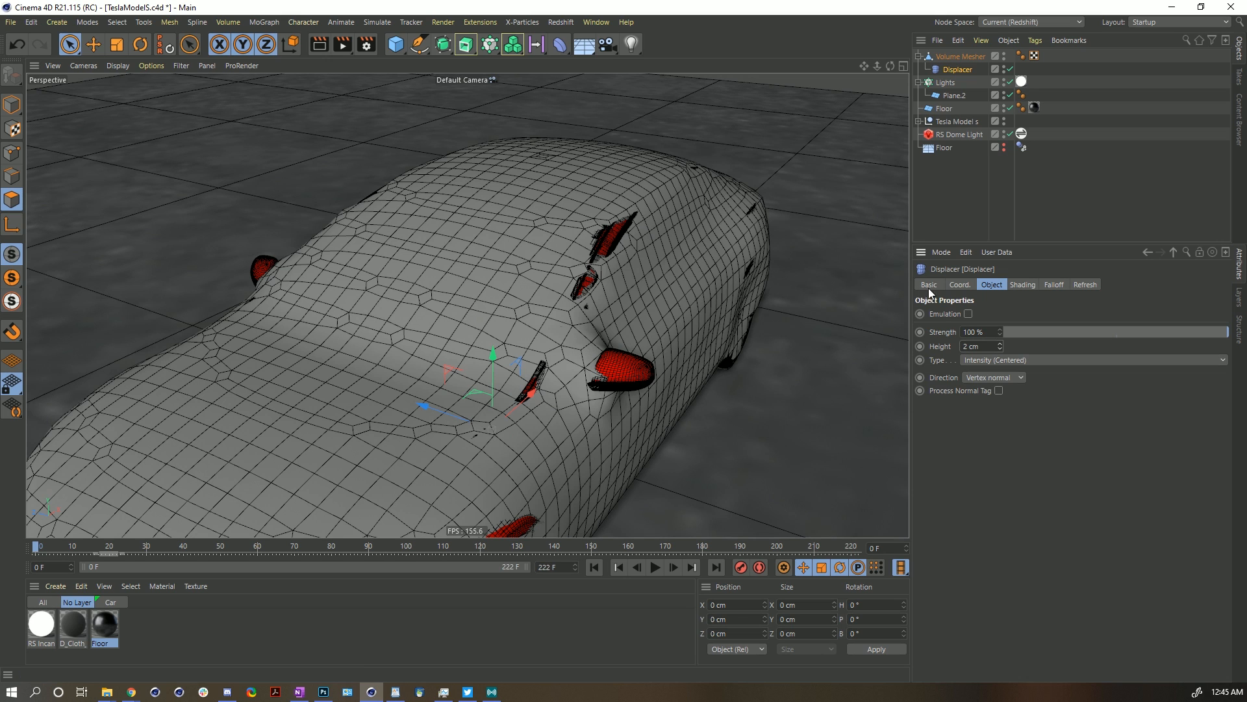
left_click(1000, 349)
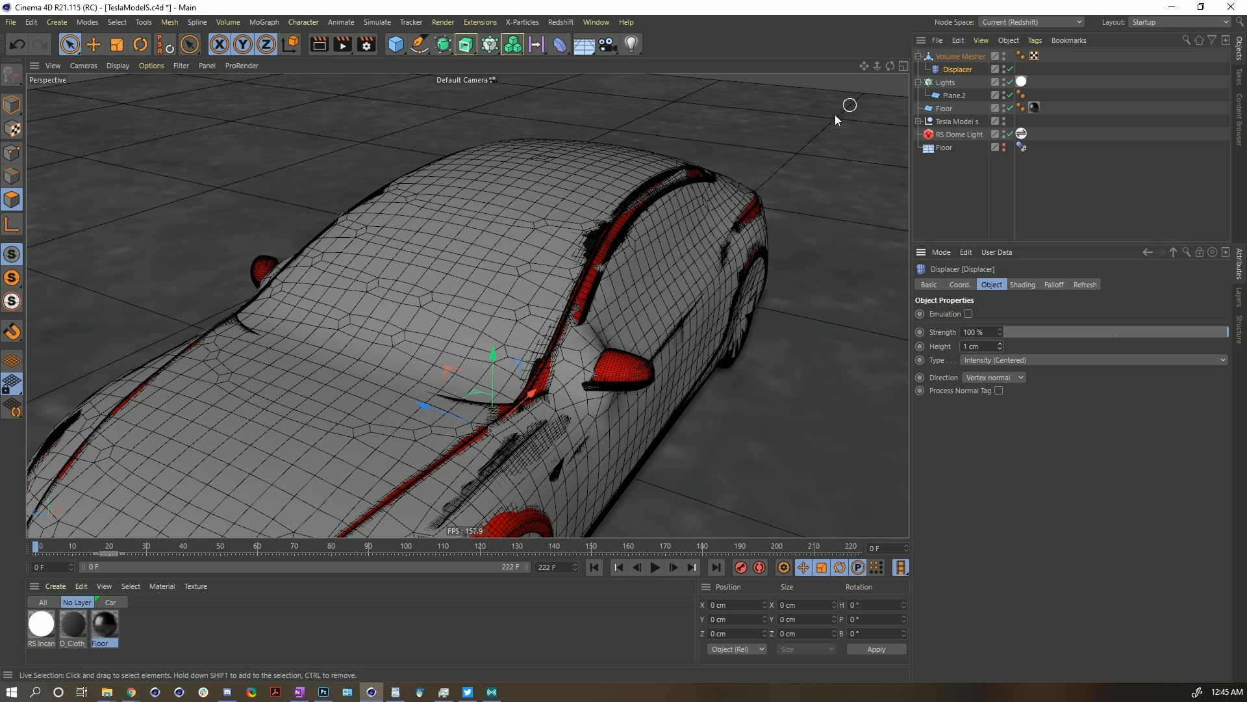
left_click_drag(487, 328, 580, 180, "alt")
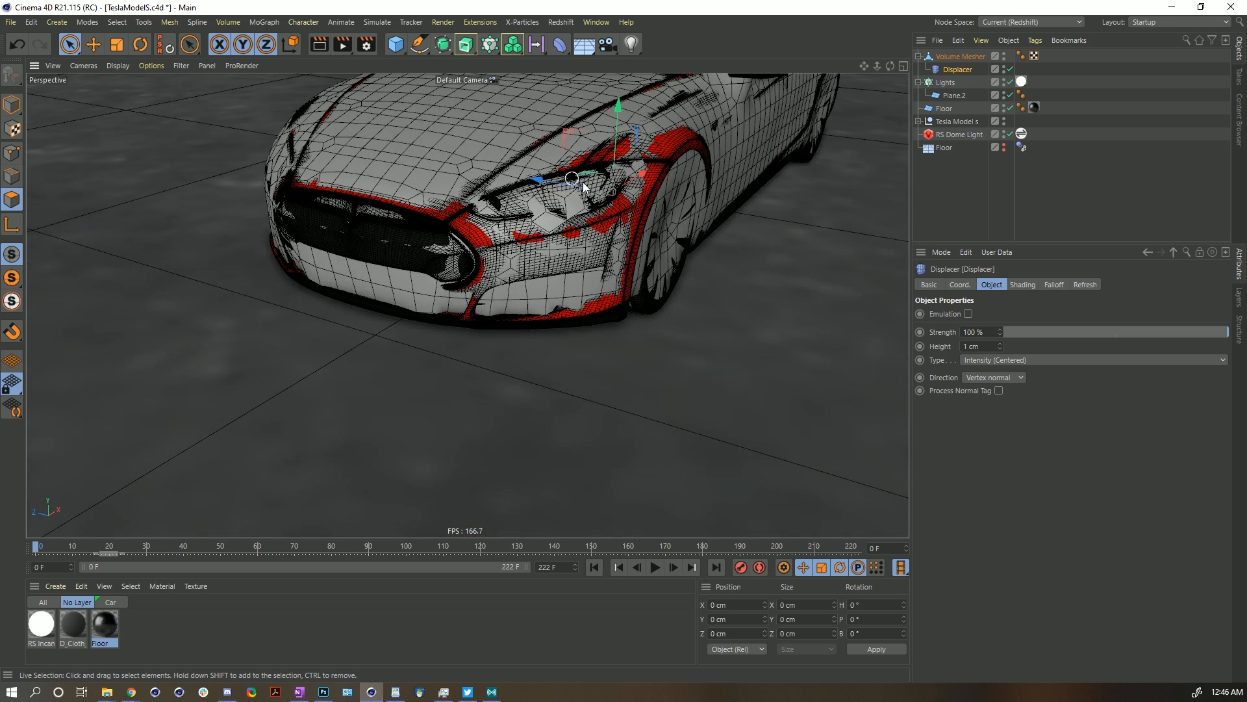
left_click_drag(609, 254, 547, 286, "alt")
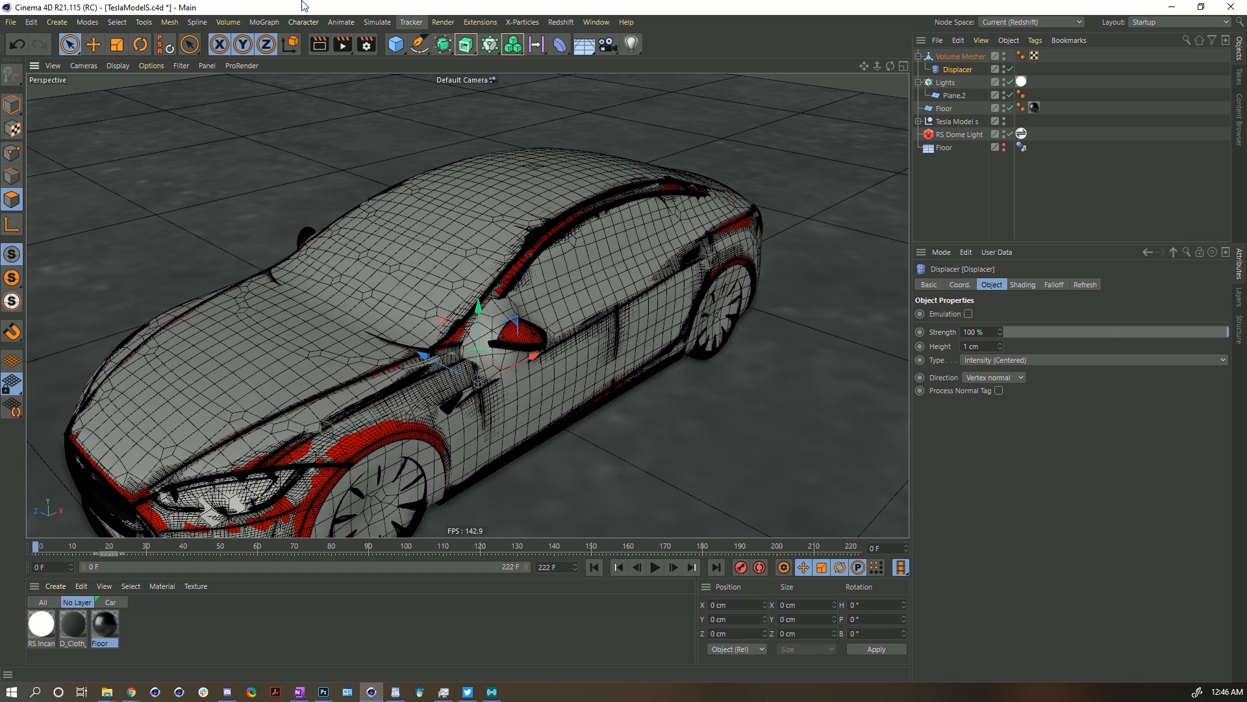
Add a Sphere and a Cloner, take both out of the Displacer hierarchy and nest the Sphere under the Cloner.
left_click(396, 44)
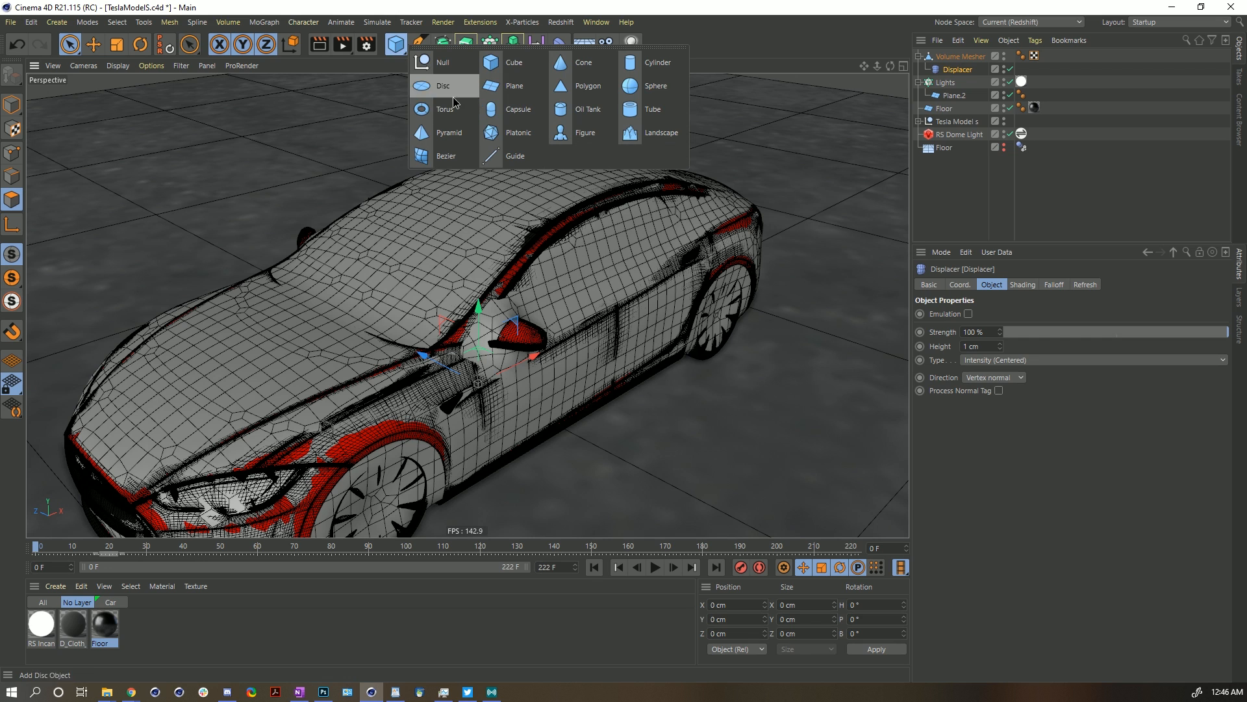
left_click(668, 93, "shift")
left_click(490, 45, "shift")
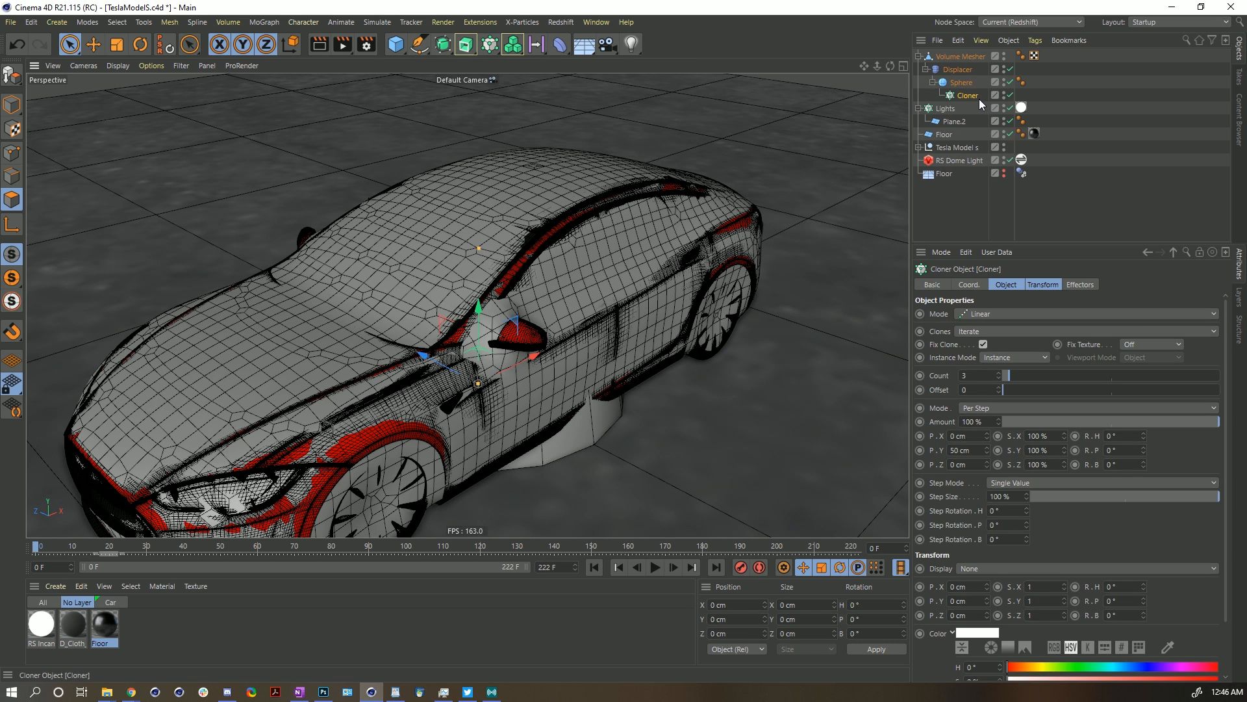
left_click(1101, 111)
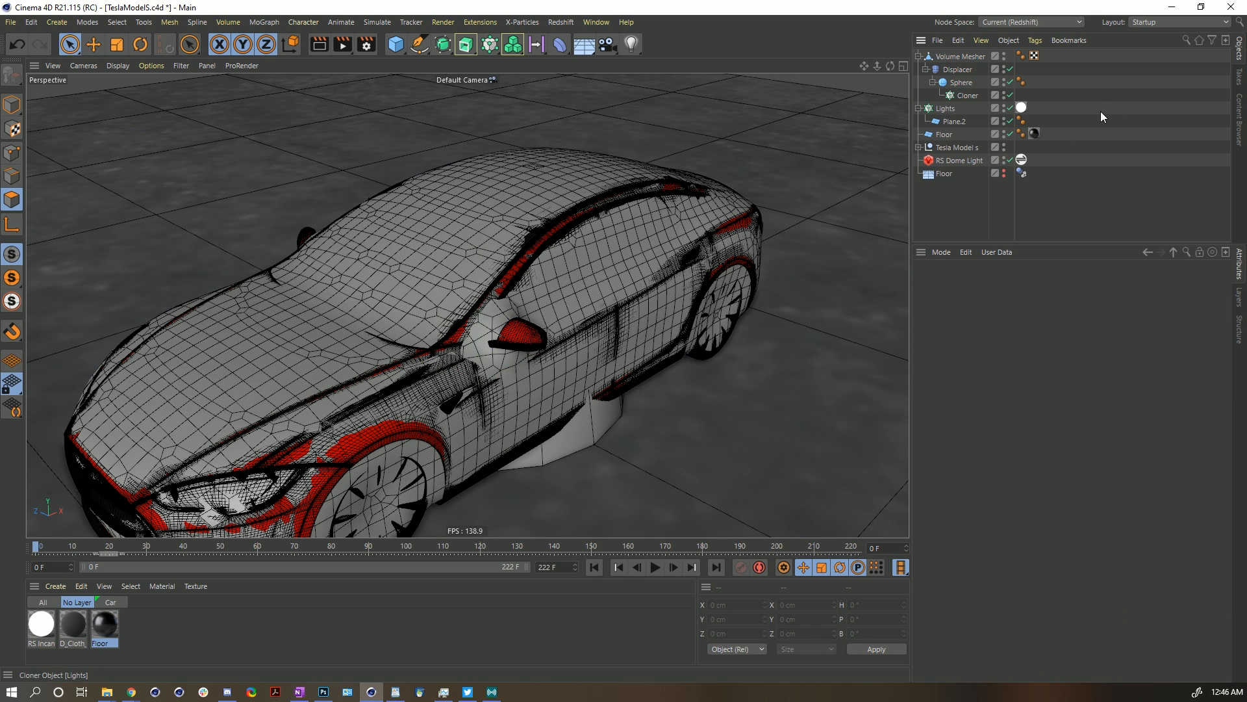
left_click(961, 85)
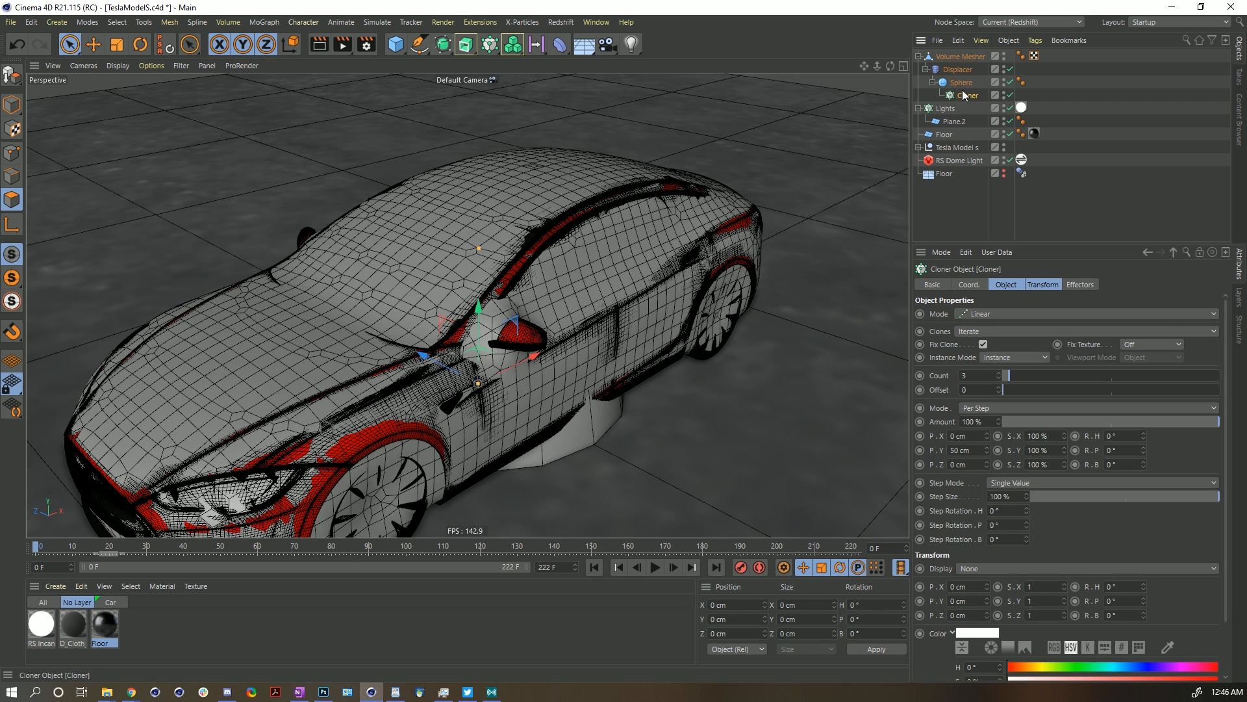
left_click_drag(961, 82, 955, 52)
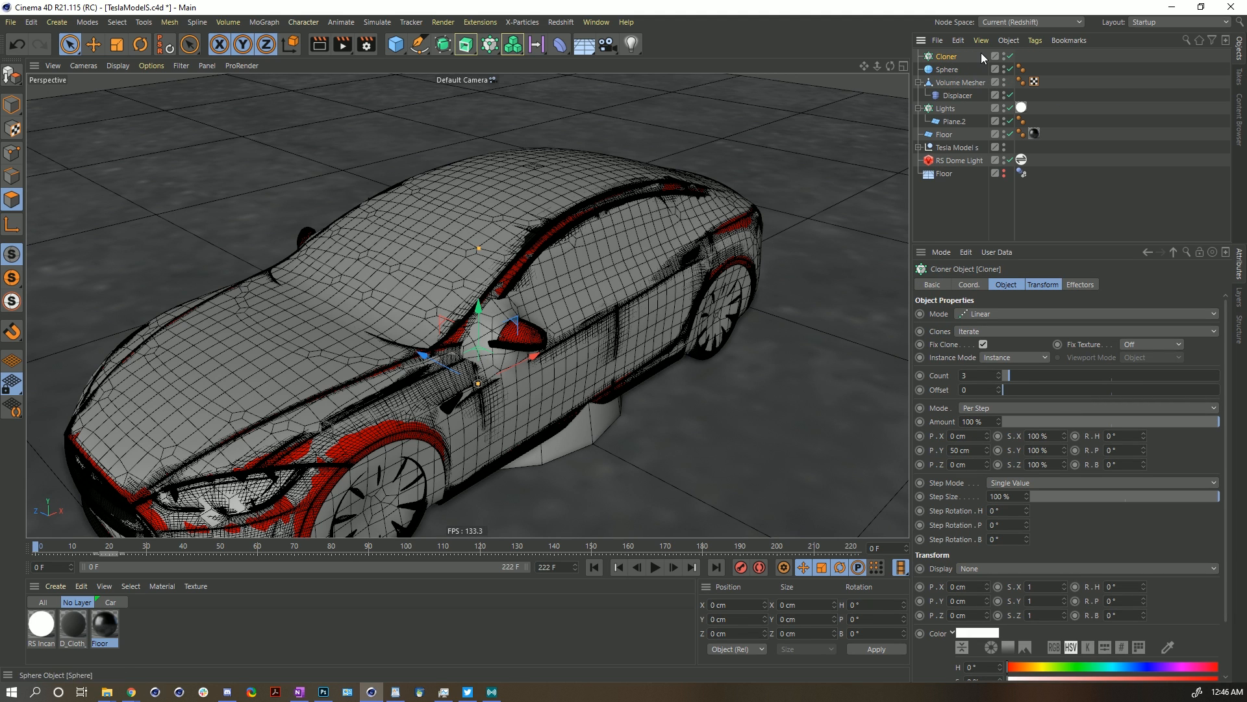
left_click_drag(948, 61, 947, 58)
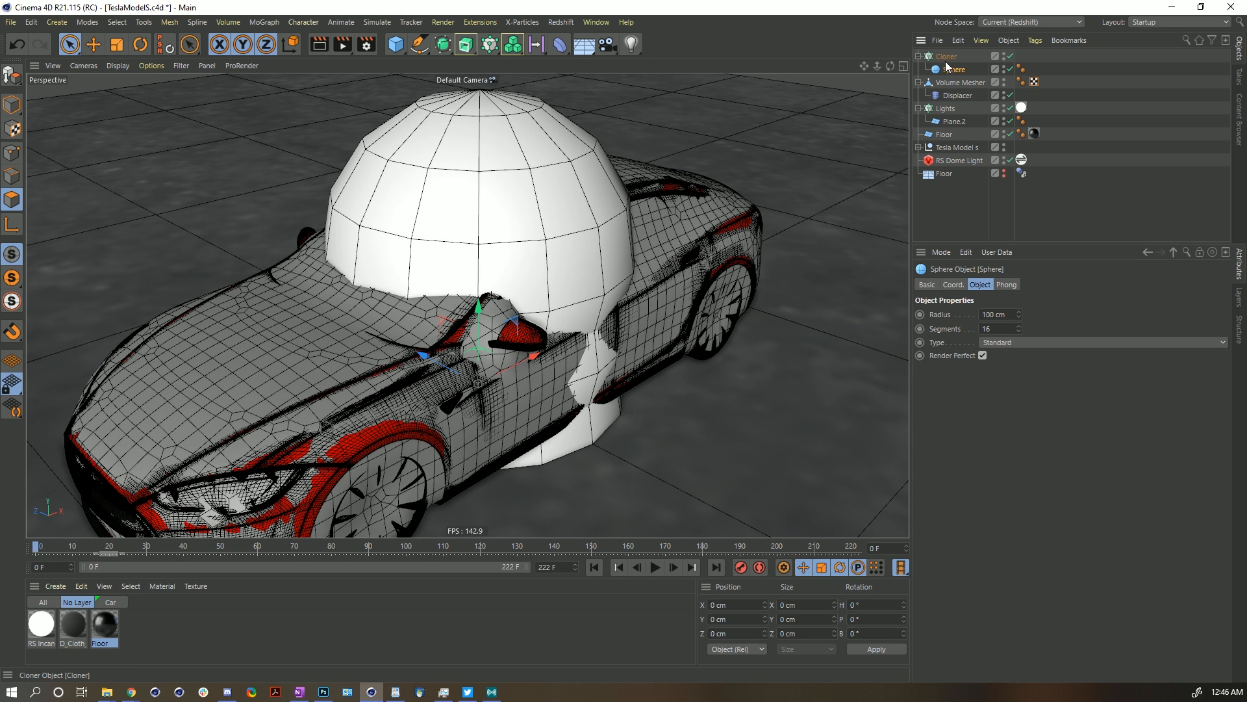
Set the Cloner to Grid Array mode with counts of 1, 1 and 2.
left_click(947, 57)
left_click(981, 314)
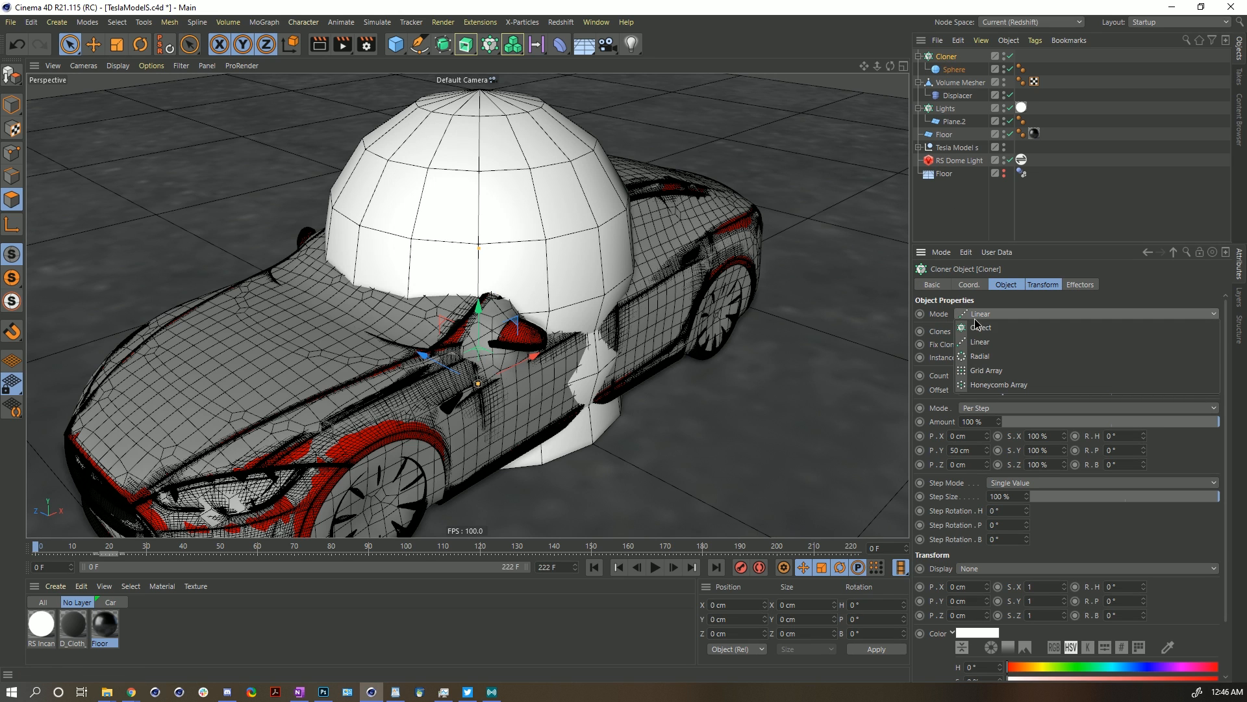
left_click(987, 371)
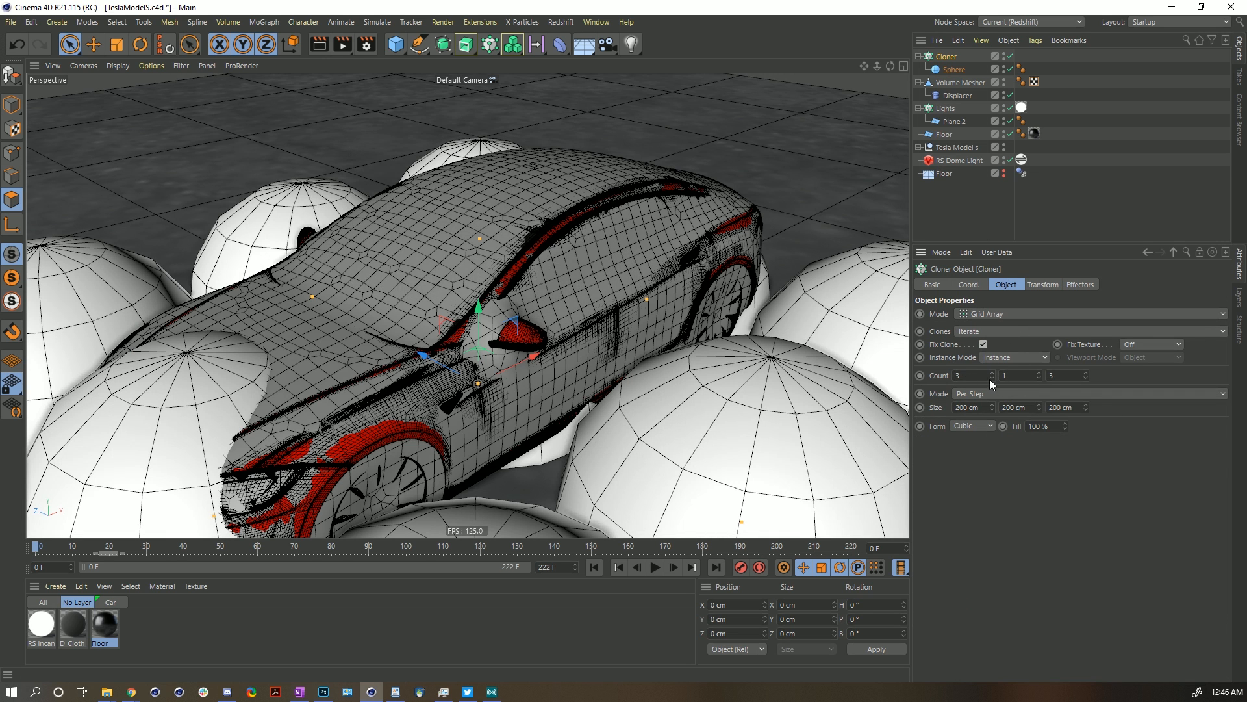
left_click(991, 378)
left_click(991, 378)
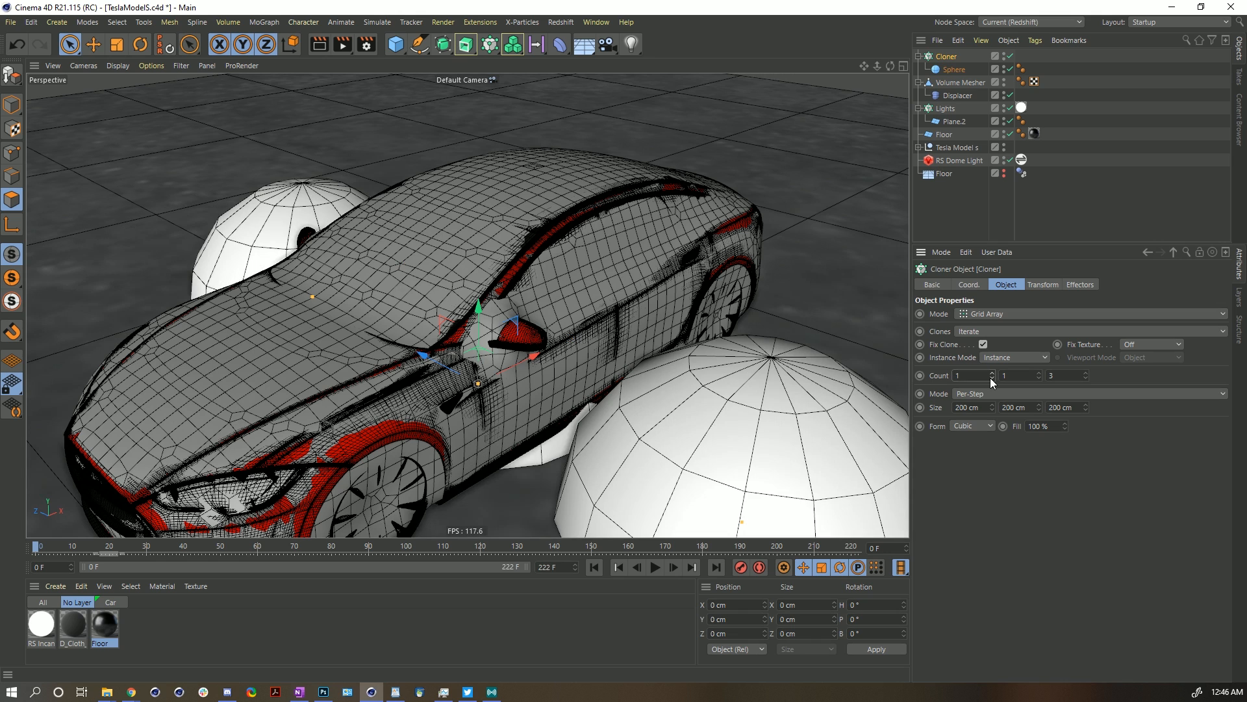
left_click(1085, 378)
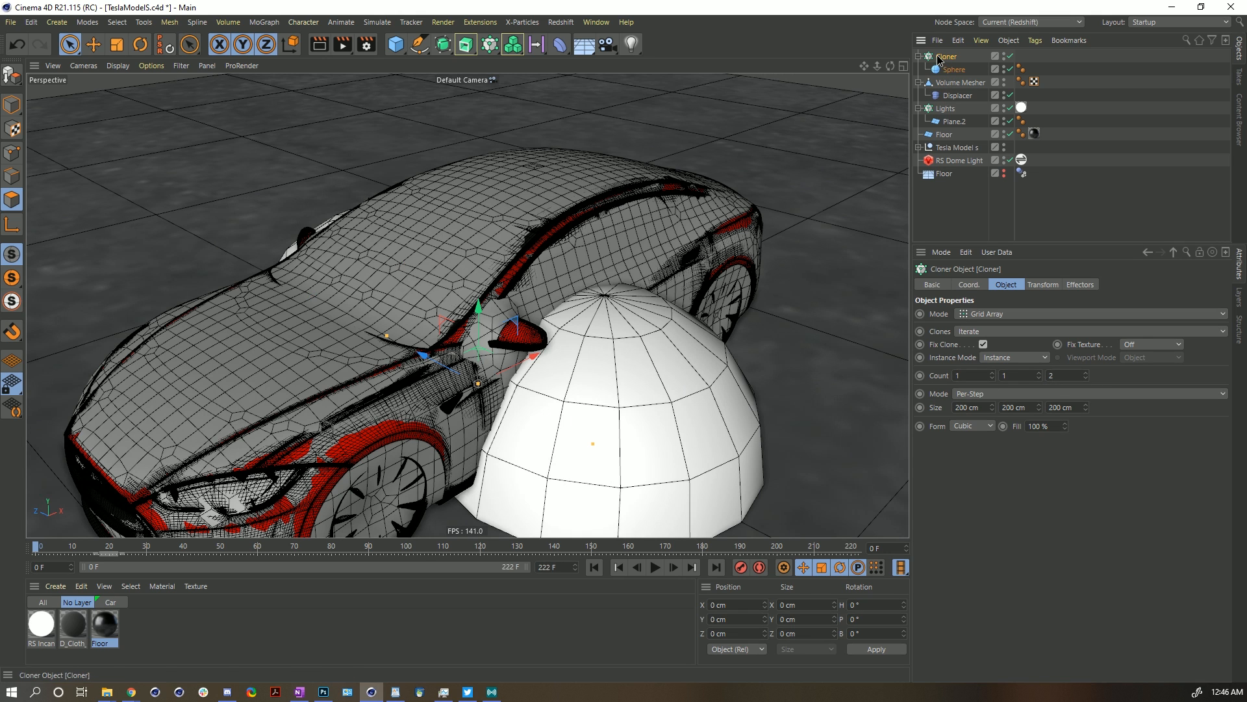
Move the Cloner up toward the height of the side mirrors and scale its Sphere down to about 17 cm.
key("e")
left_click_drag(519, 318, 457, 227)
key("t")
left_click_drag(739, 198, 385, 414)
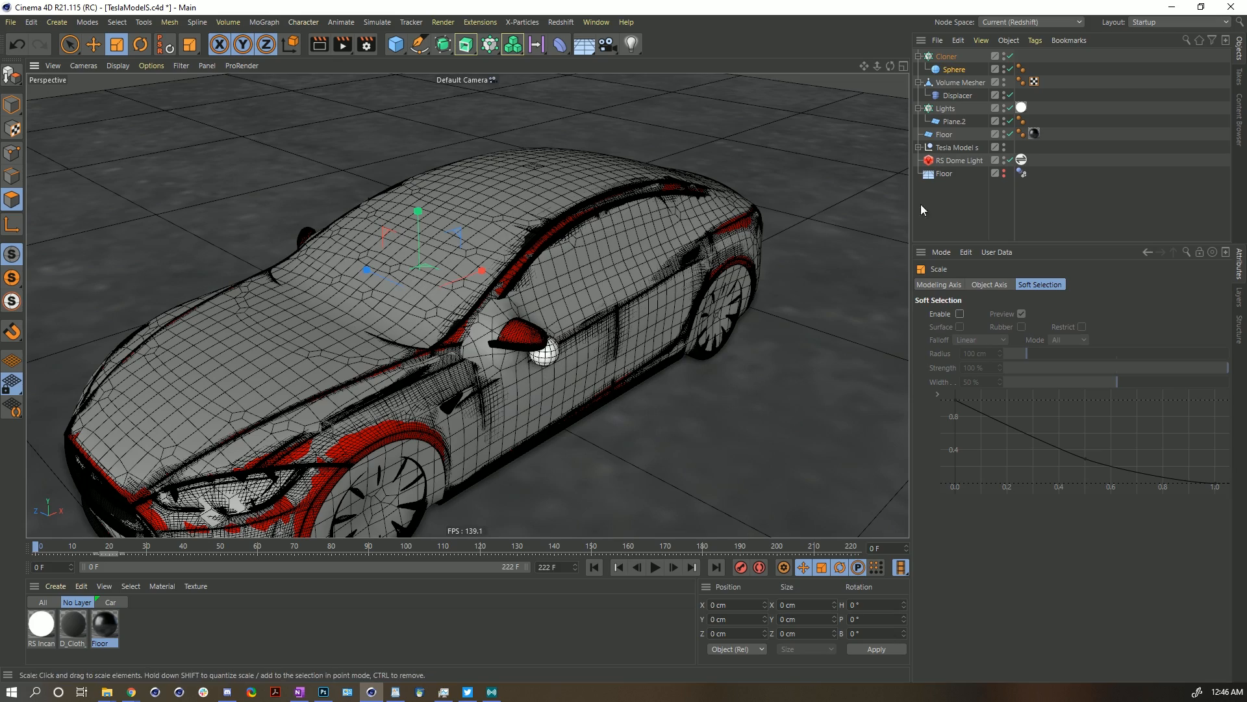
Move the Cloner lengthwise along the car so its two spheres line up with the side mirrors.
mouse_move(604, 200)
left_mouse_down("alt")
mouse_move(680, 203)
mouse_move(611, 207)
left_mouse_up("alt")
key("e")
mouse_move(577, 271)
left_mouse_down("alt")
mouse_move(543, 267)
mouse_move(481, 223)
mouse_move(571, 278)
mouse_move(645, 274)
mouse_move(583, 287)
mouse_move(482, 250)
mouse_move(498, 255)
left_mouse_up("alt")
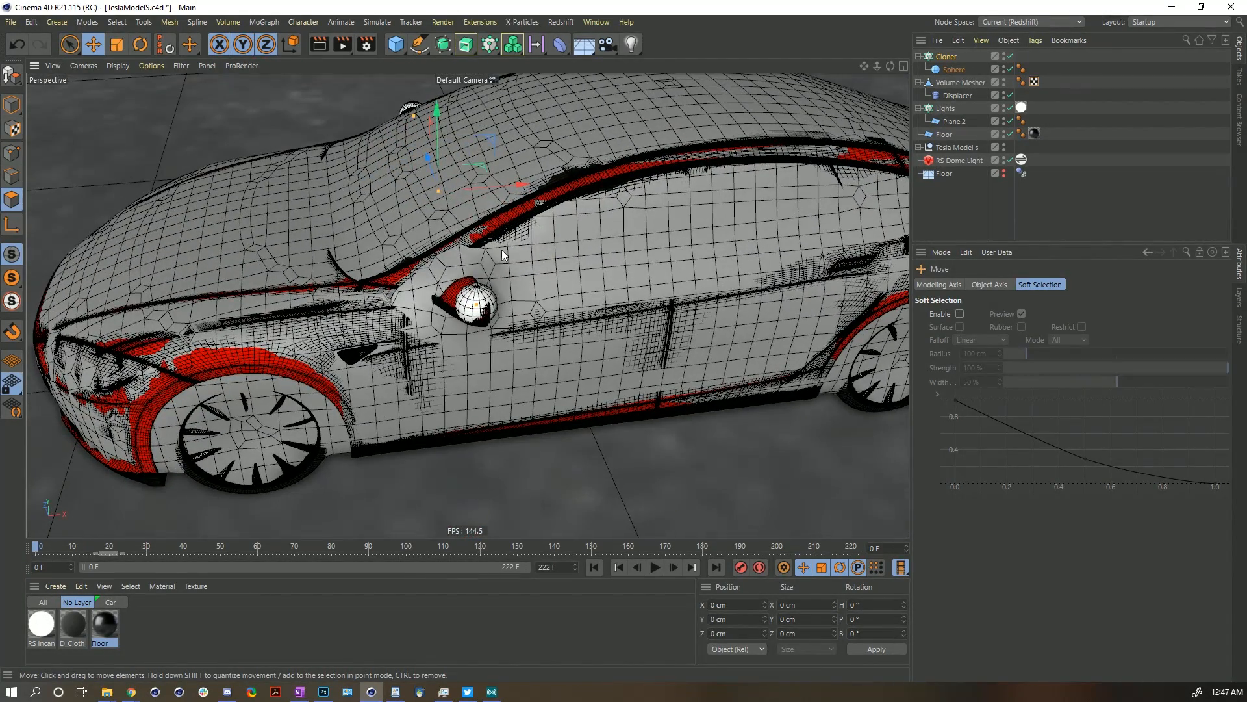
left_click_drag(516, 184, 524, 187)
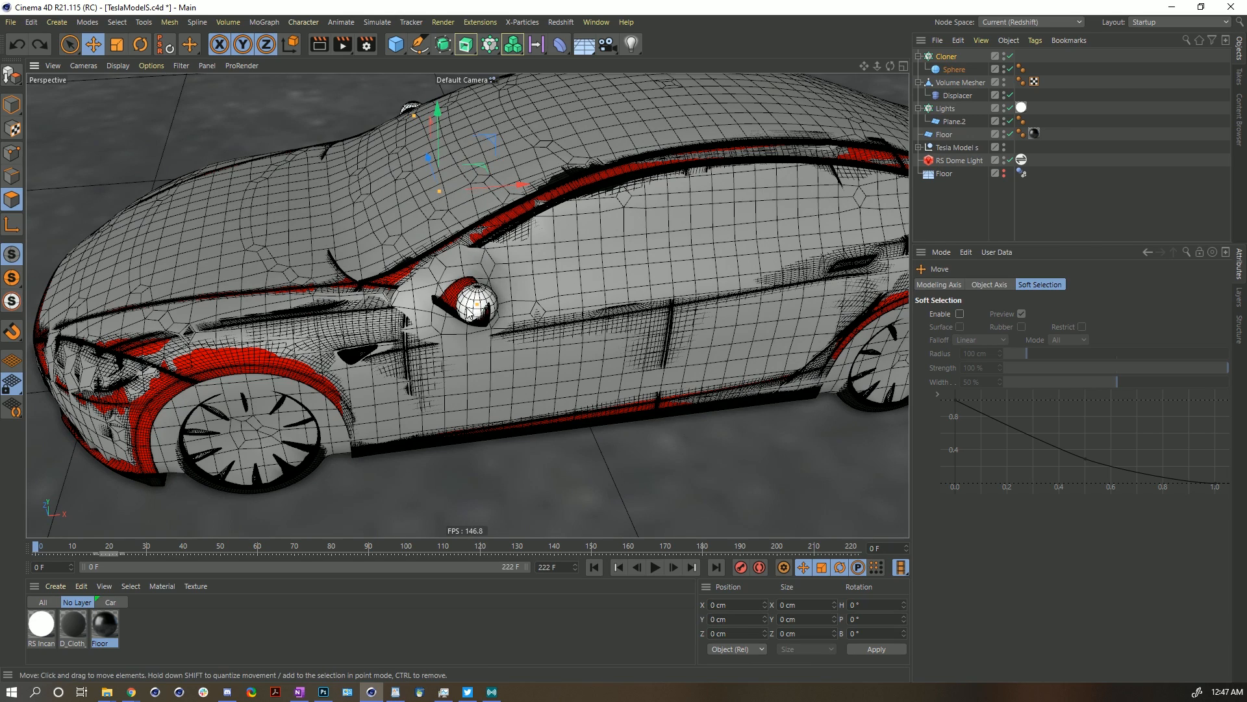
left_click_drag(470, 313, 547, 314, "alt")
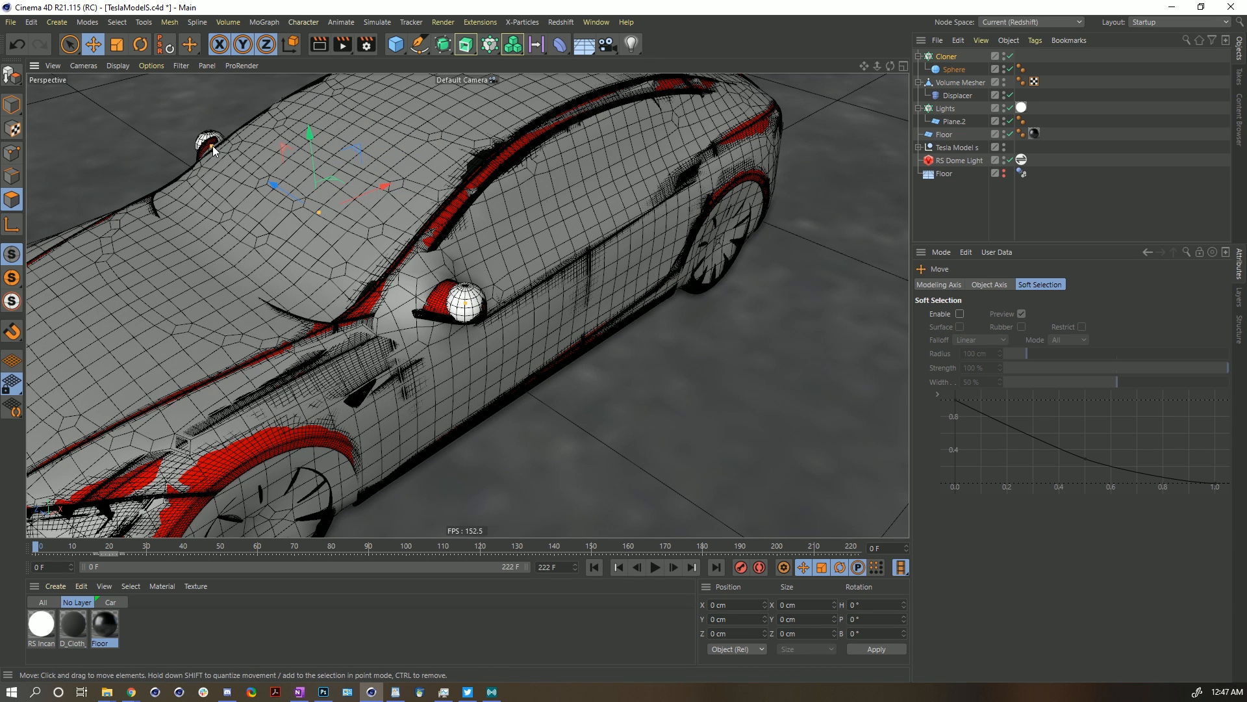
Switch to model mode and scale the cloned Sphere down to about 10.4 cm at the mirror's outer end.
left_click(12, 104)
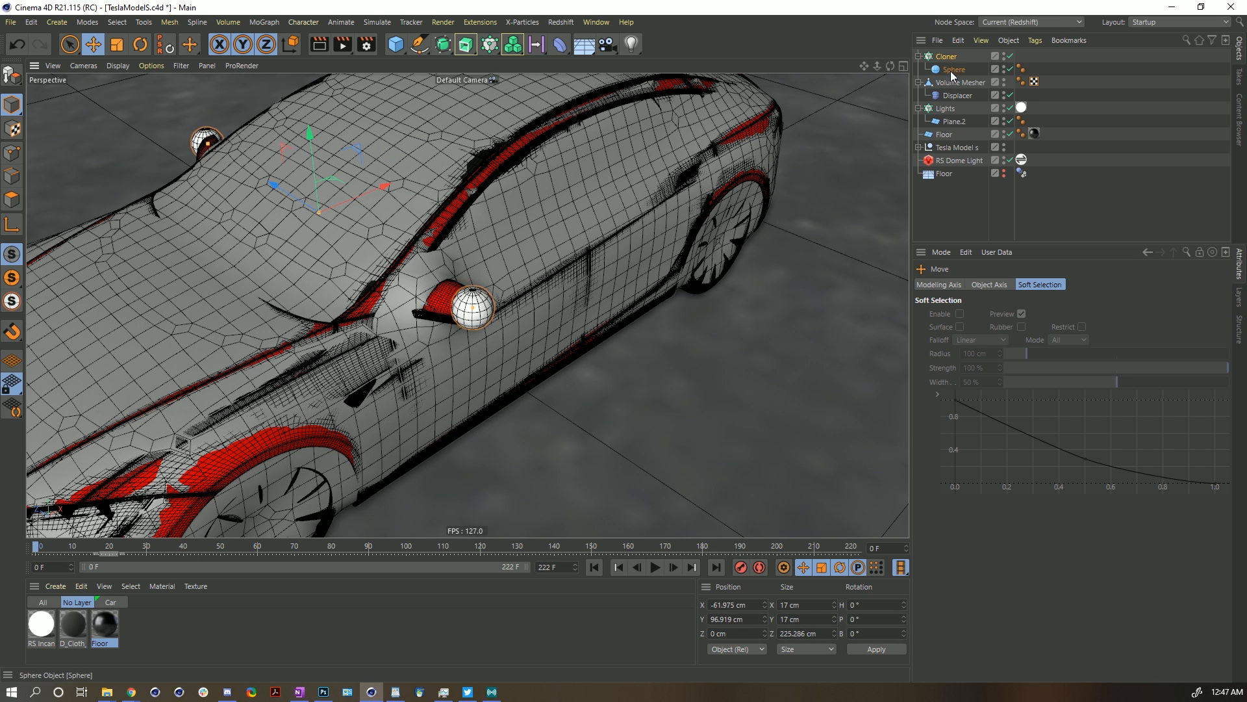
key("t")
left_click_drag(692, 208, 685, 240)
scroll(510, 276, "up", 4)
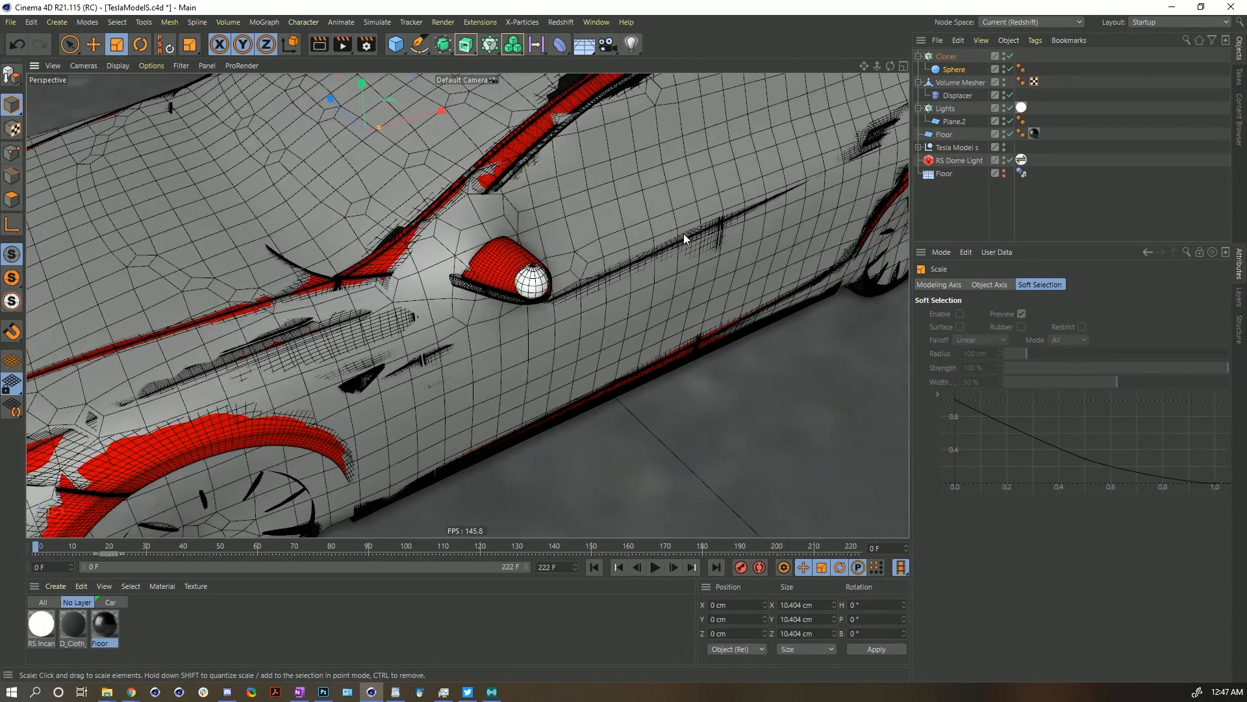
Duplicate the mirror Cloner and enlarge the copy's Sphere to about 12.3 cm.
left_click(943, 56)
key("ctrl+c")
key("ctrl+v")
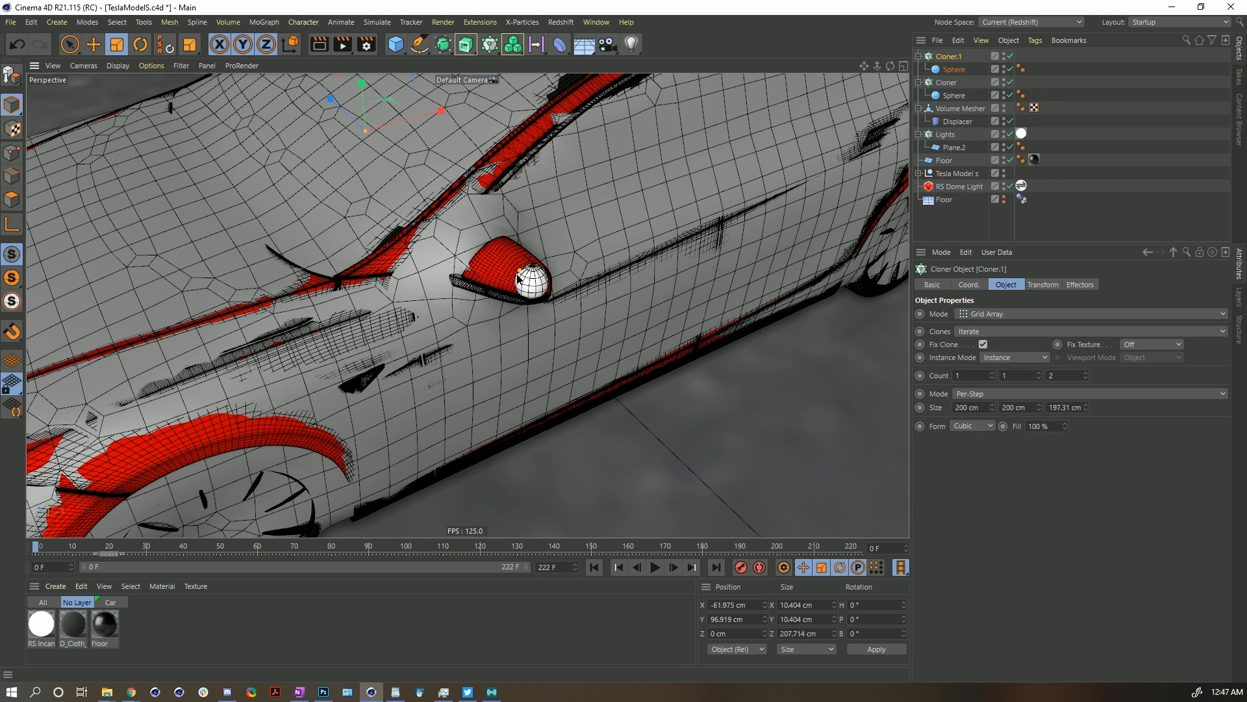
key("t")
left_click_drag(766, 169, 817, 186)
Move the duplicated Cloner along the car's length to about X -63 cm, staying within the mirror.
left_click(955, 62)
key("e")
left_click_drag(658, 174, 598, 170, "alt")
left_click_drag(564, 122, 557, 124)
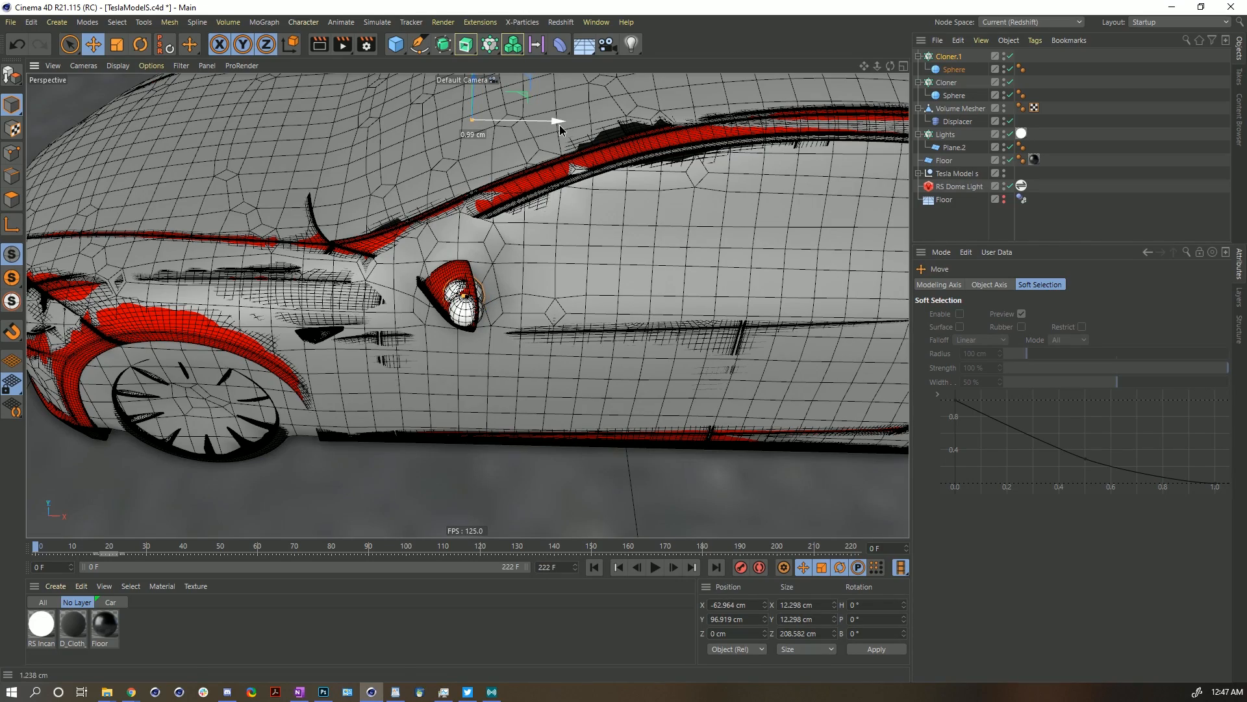
Duplicate Cloner.1, narrow the copy's Z spacing to about 184.6 cm and enlarge its Sphere to about 15.8 cm.
left_click_drag(490, 268, 603, 241, "alt")
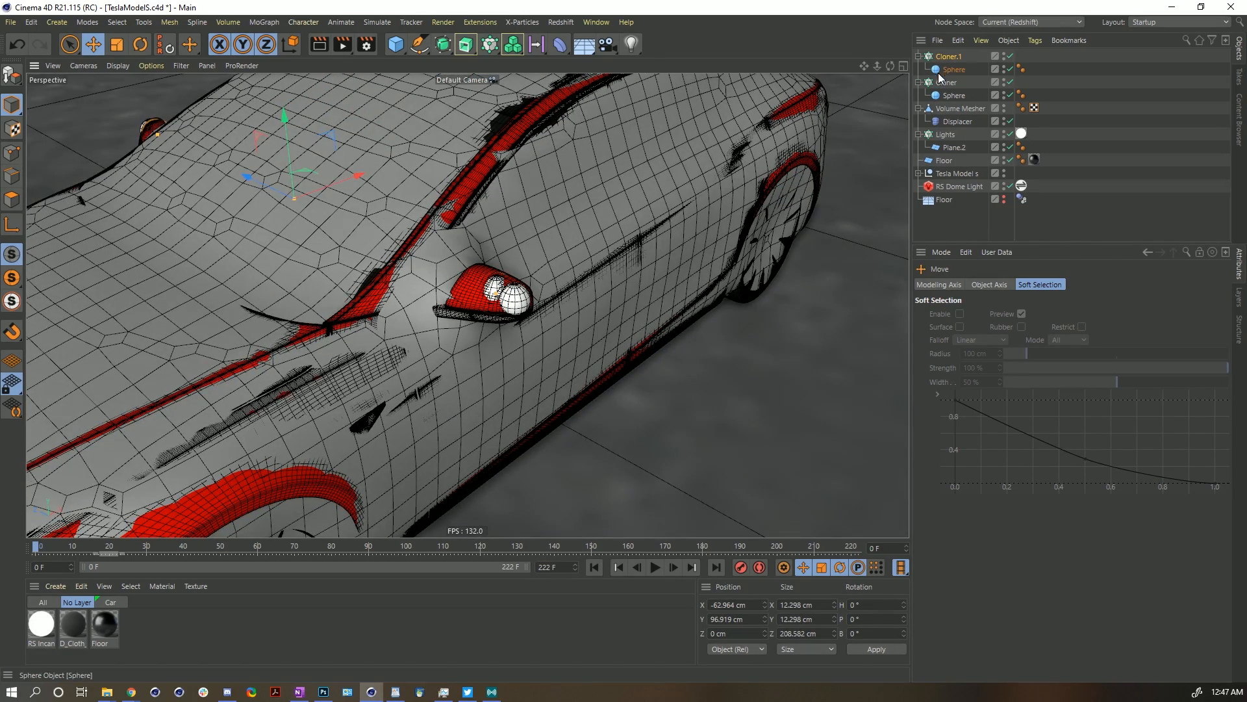
key("ctrl+c")
key("ctrl+v")
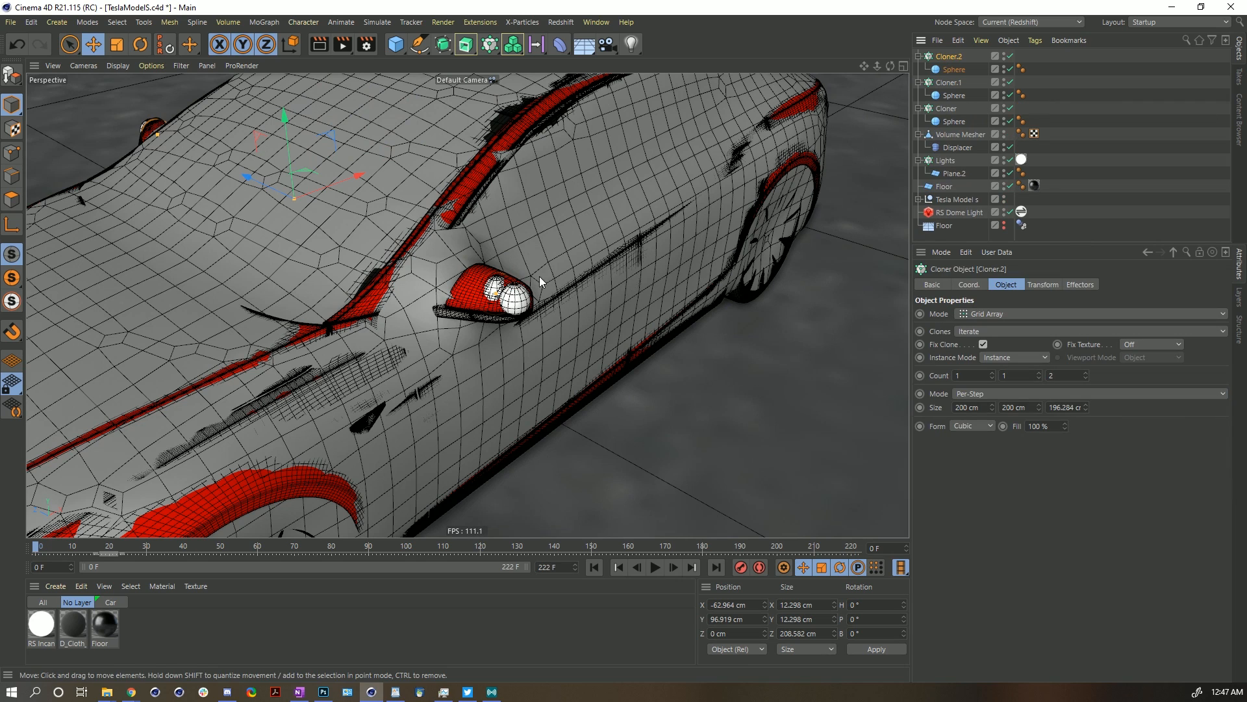
left_click_drag(492, 288, 486, 297)
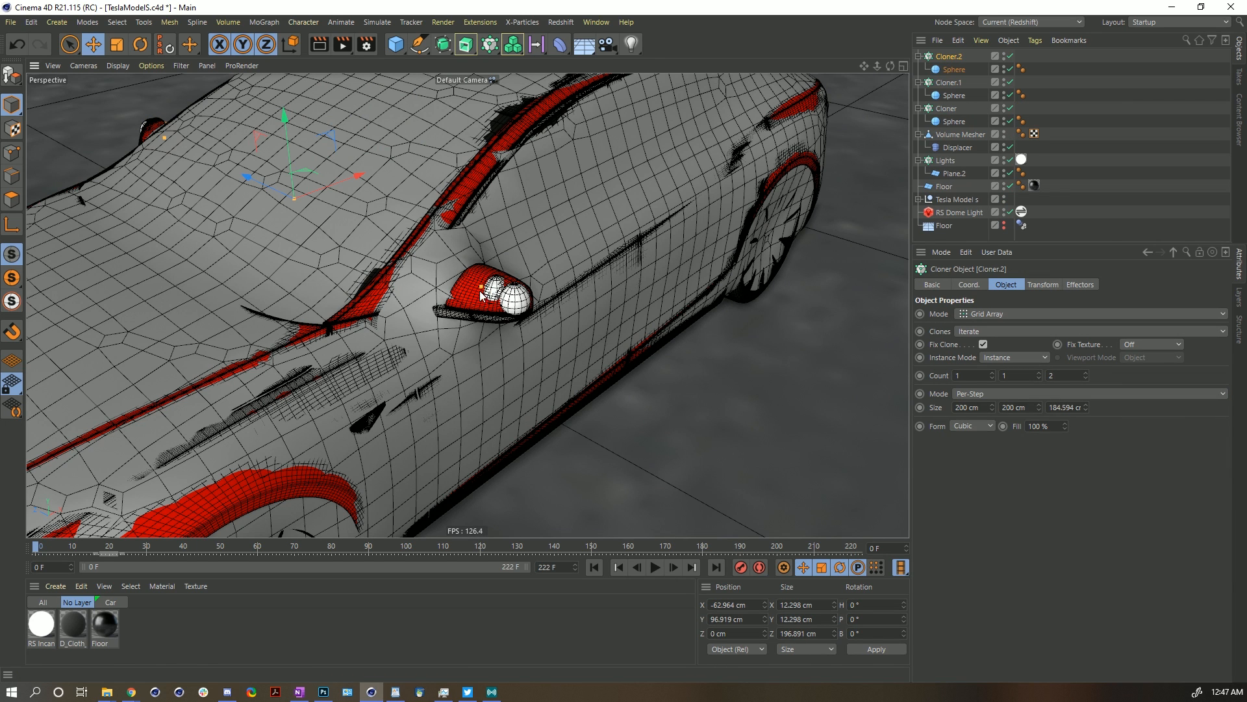
left_click(952, 70)
key("t")
left_click_drag(700, 150, 801, 142)
Move Cloner.2 along the car's length to about X -64.5 cm over the mirror housing.
left_click_drag(634, 175, 532, 151, "alt")
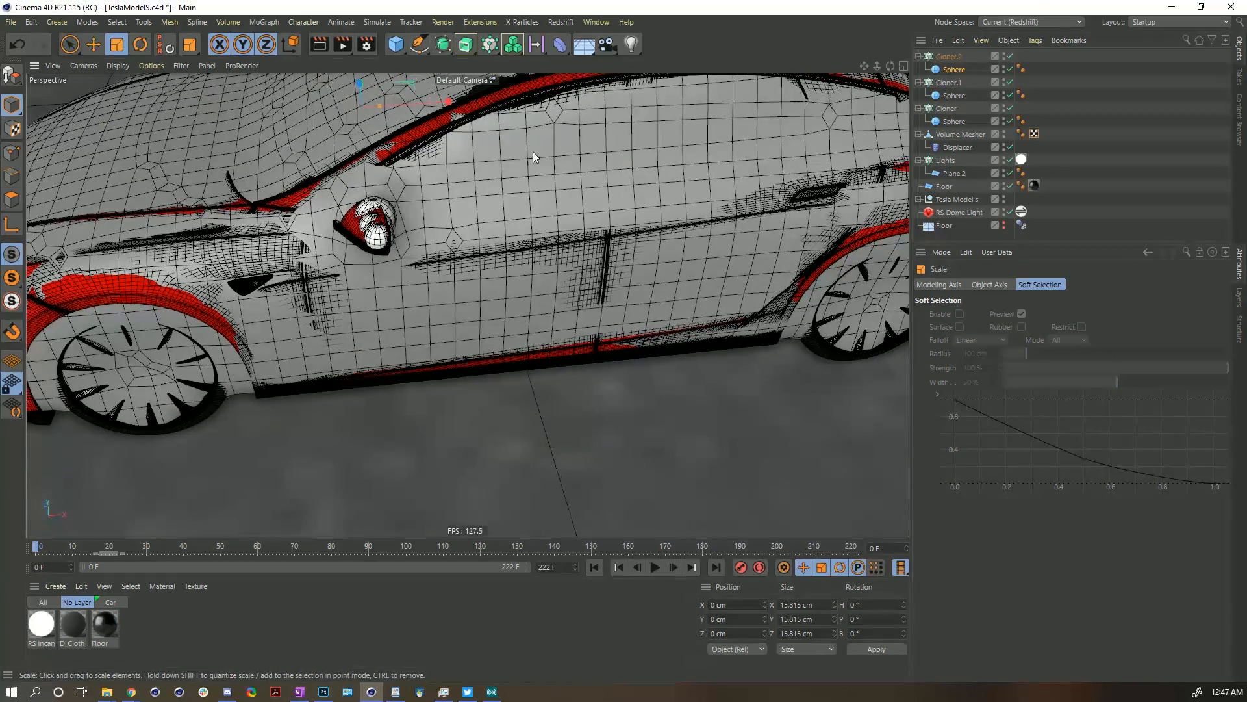
middle_click_drag(531, 151, 592, 180, "alt")
left_click(948, 59)
key("e")
left_click_drag(505, 126, 492, 123)
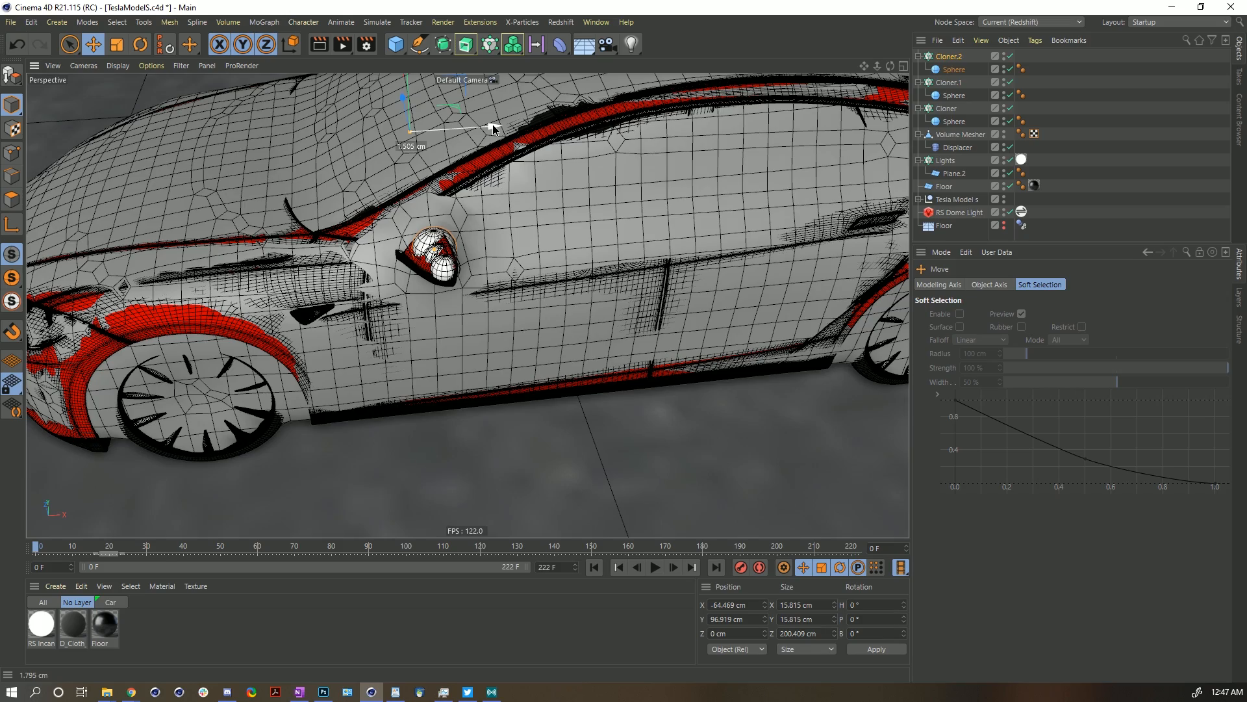
Duplicate Cloner.1, move the copy to about X -66.2 cm and Y 94.6 cm, and scale its Sphere to about 11.1 cm.
scroll(427, 287, "up", 4)
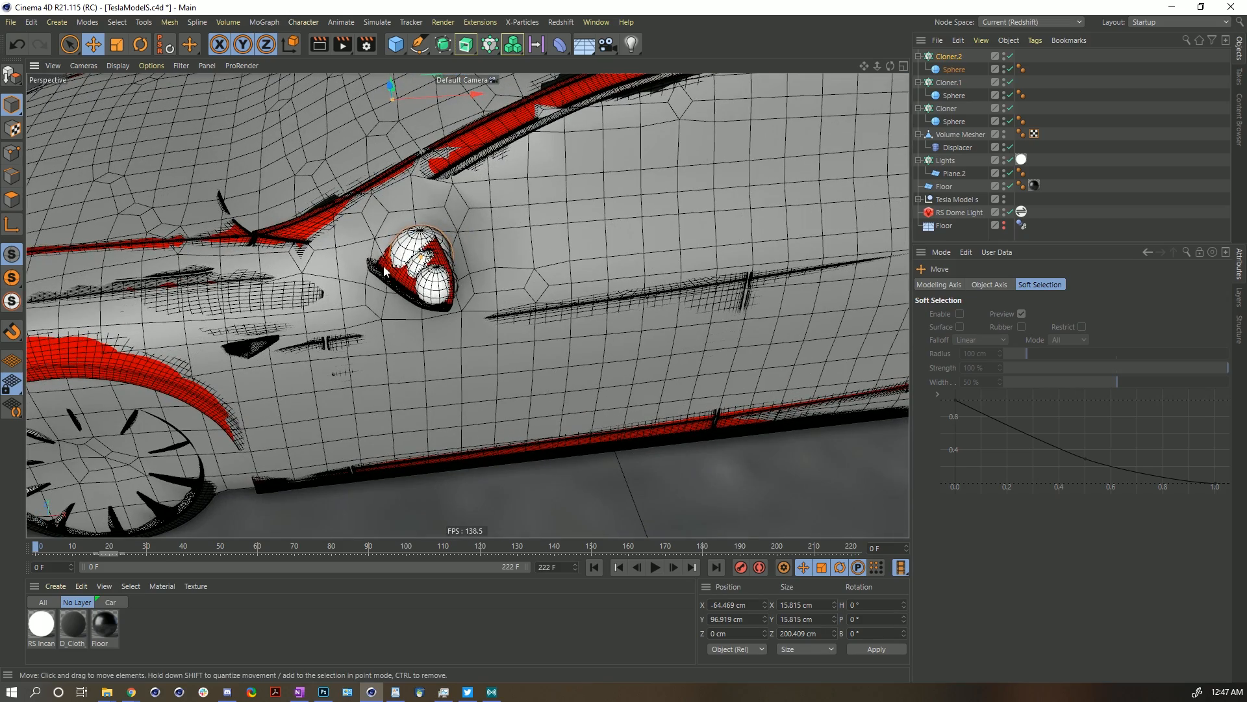
left_click_drag(427, 273, 442, 245, "alt")
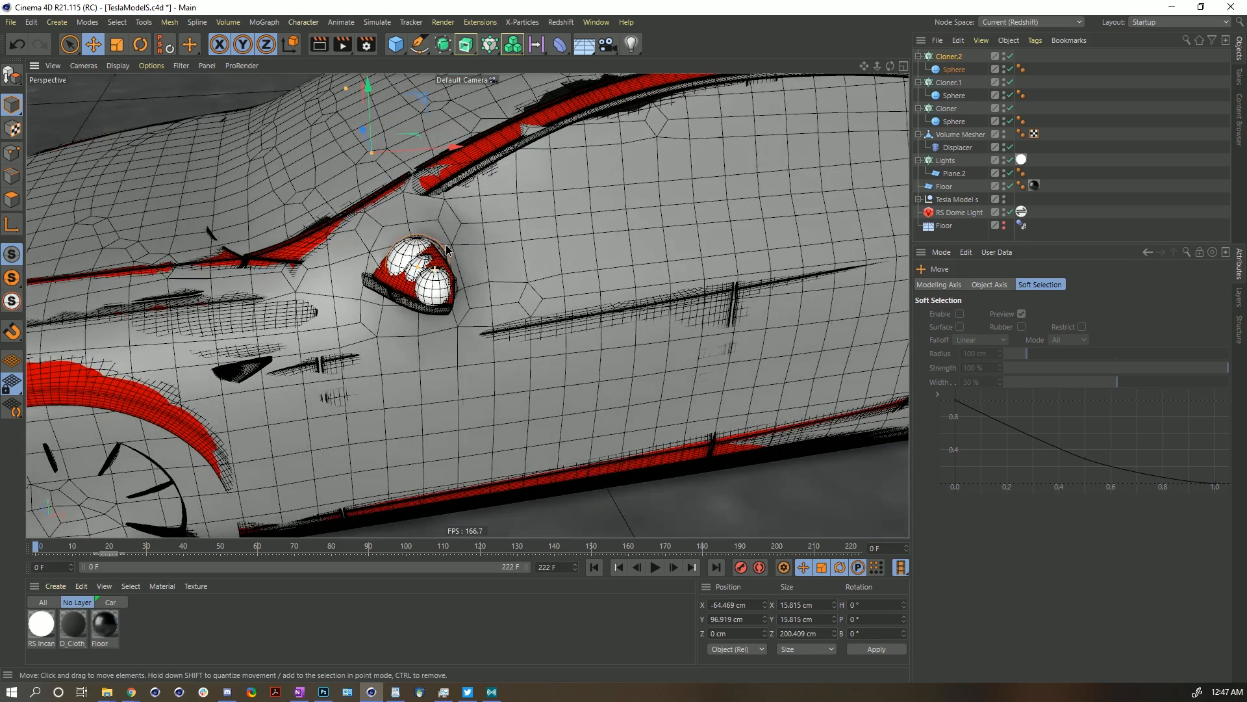
left_click(952, 81)
key("ctrl+c")
key("ctrl+v")
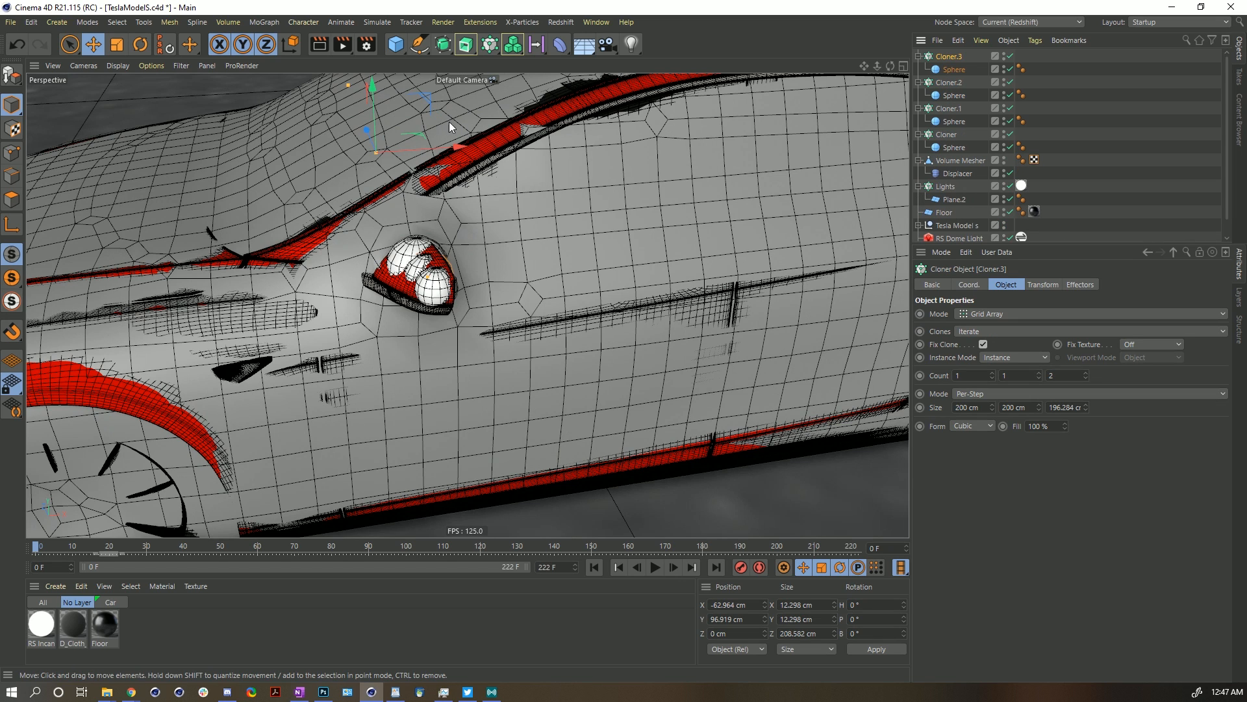
left_click_drag(428, 102, 489, 201)
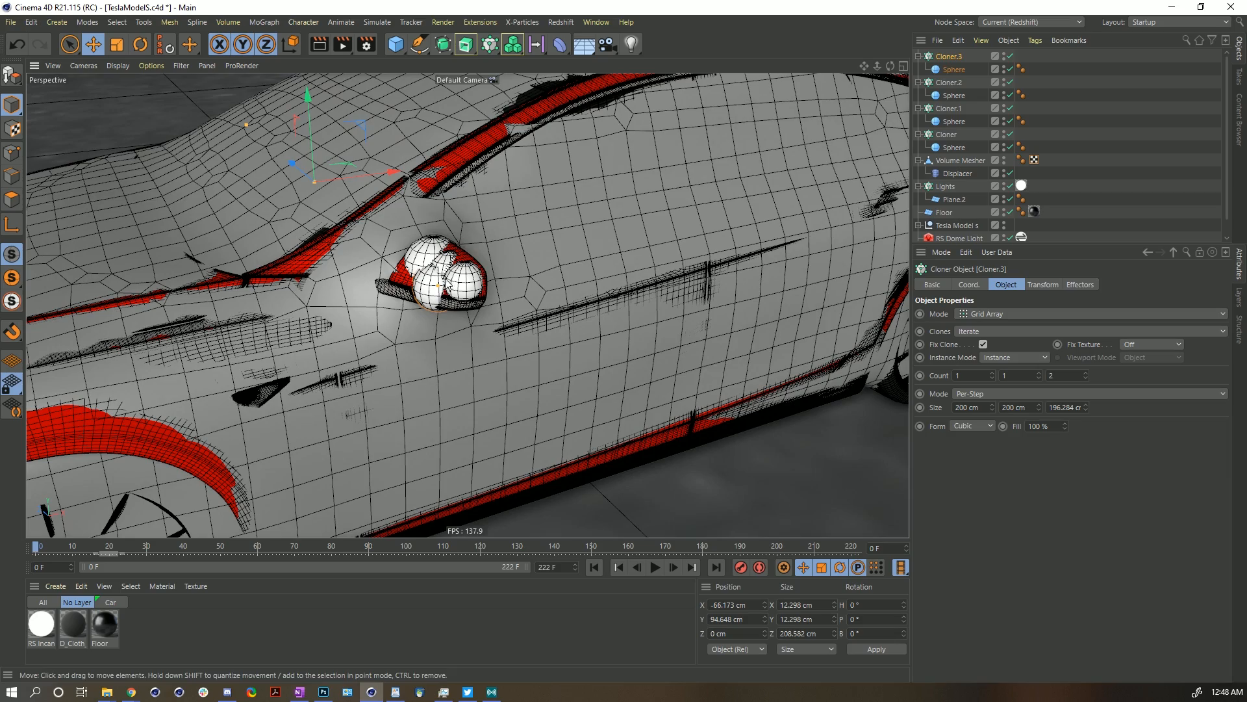
key("t")
left_click_drag(757, 149, 656, 178)
Duplicate Cloner.3, narrow the copy's Z spacing to about 183.9 cm and move it to about X -69.2 cm at the mirror's front.
left_click(947, 57)
key("ctrl+c")
key("ctrl+v")
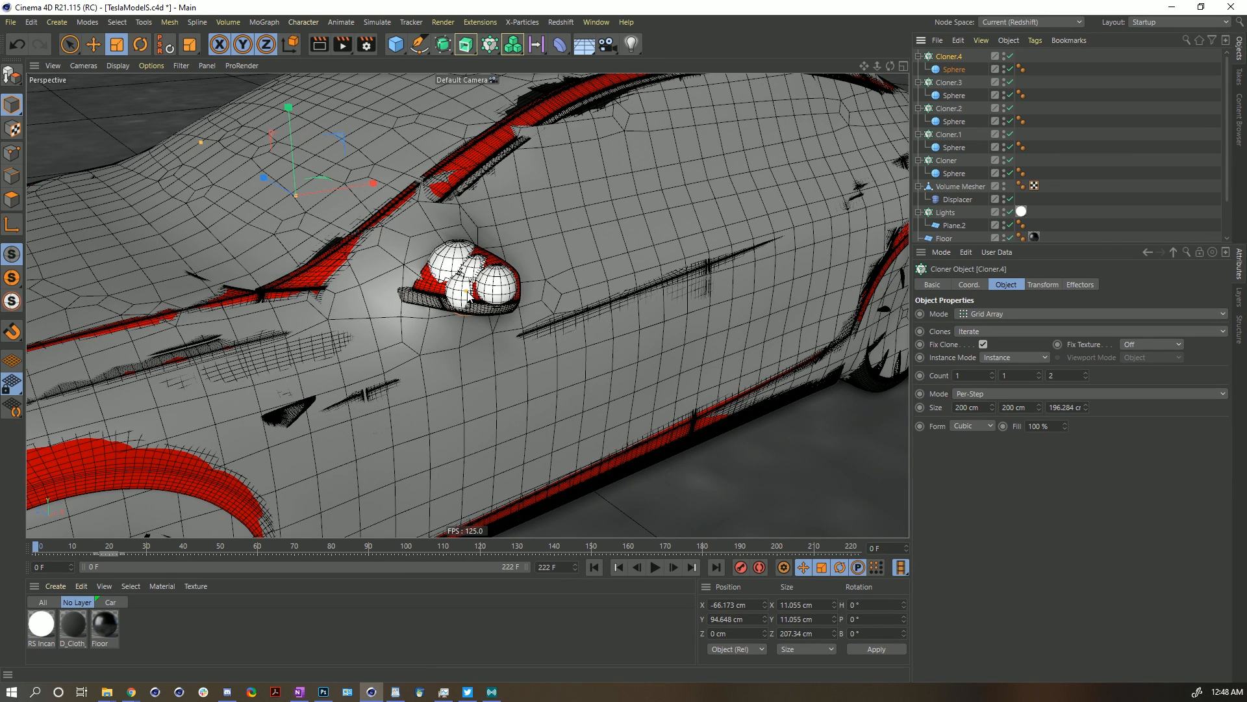
left_click_drag(465, 296, 453, 296)
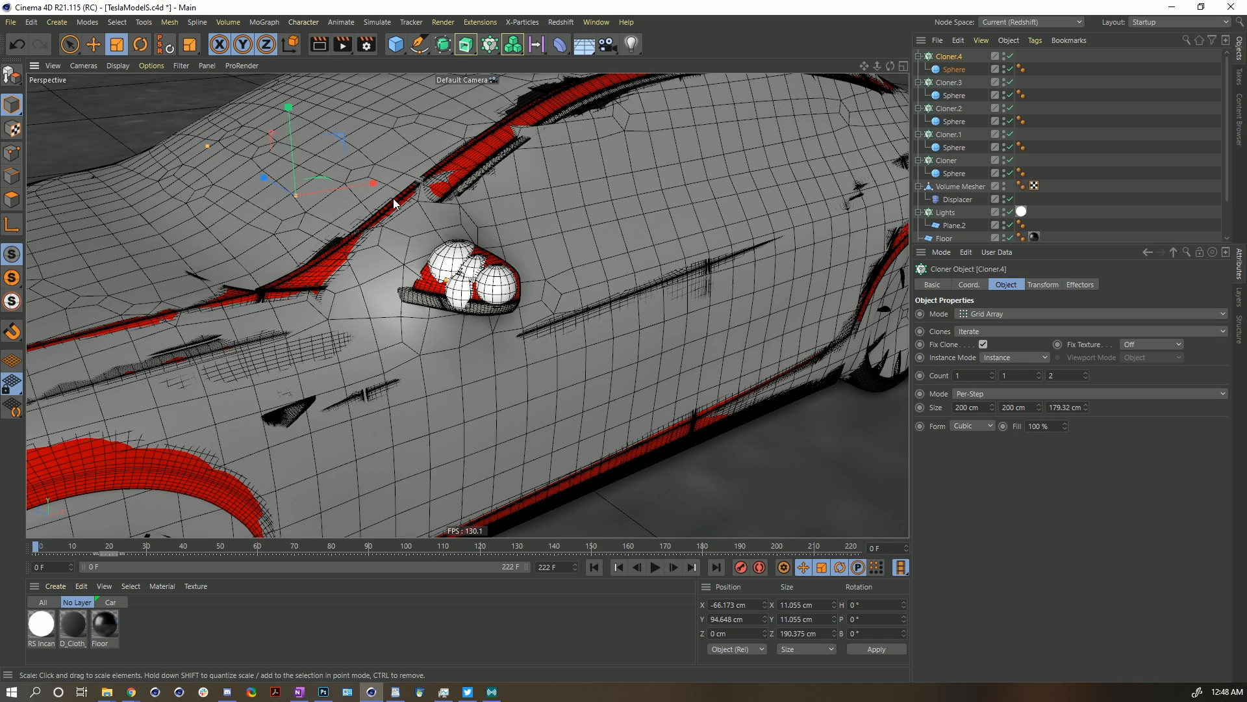
key("e")
left_click_drag(370, 182, 356, 189)
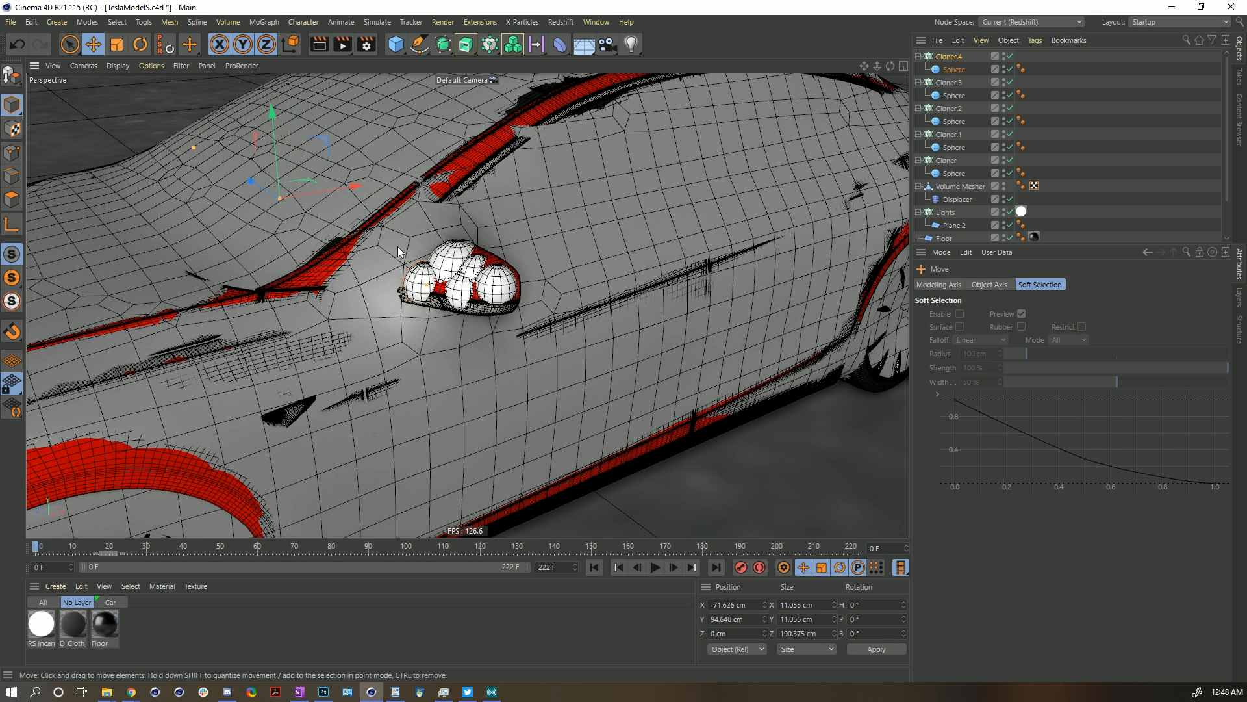
left_click_drag(427, 284, 432, 287)
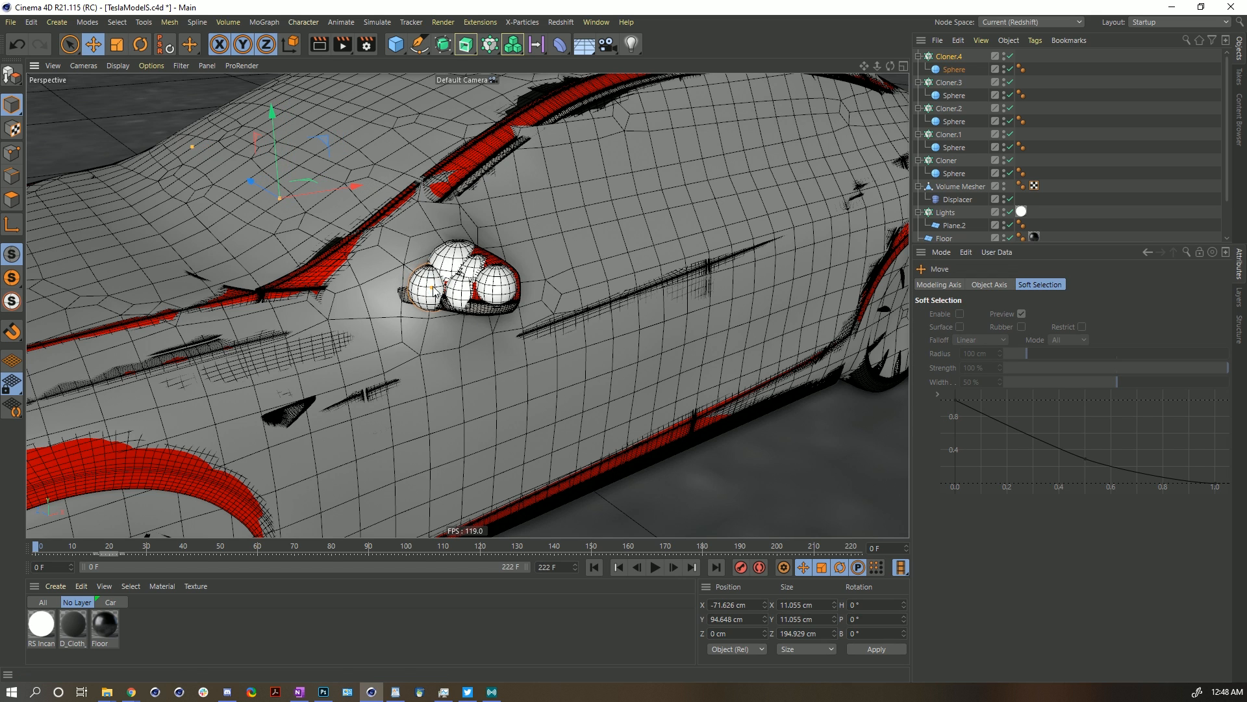
left_click_drag(359, 186, 365, 186)
Refit Cloner.2 to the mirror with about 183.8 cm Z spacing, a 13.2 cm Sphere and a height of about Y 97.8 cm.
left_click(455, 265)
left_click_drag(455, 265, 481, 185, "alt")
left_click_drag(444, 275, 439, 272)
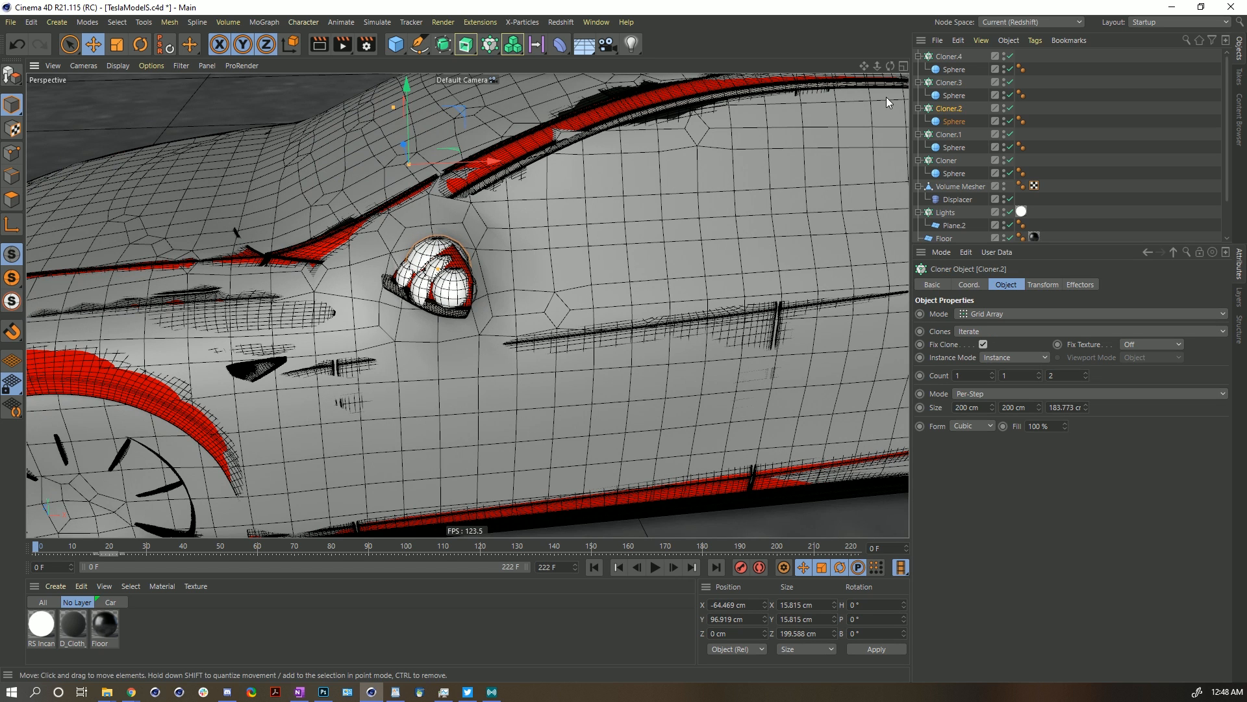
key("t")
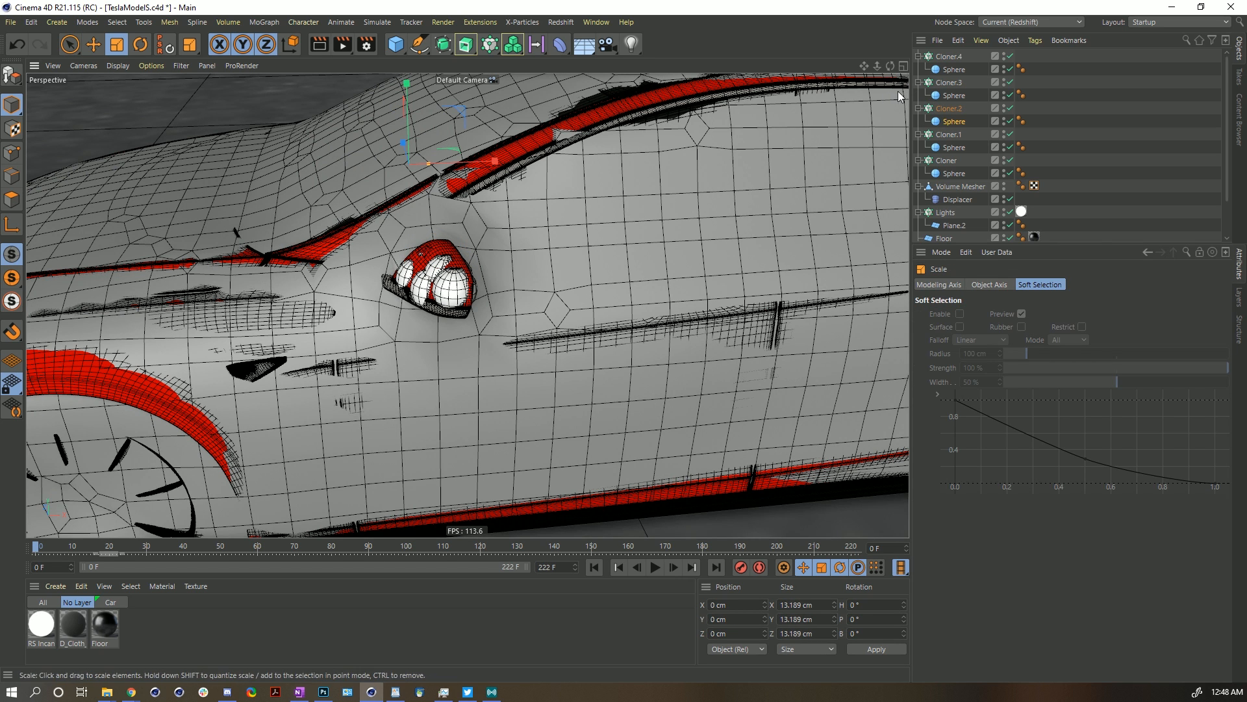
left_click(948, 109)
key("e")
left_click_drag(407, 88, 422, 83)
Create a Null and place all five mirror Cloners inside it.
mouse_move(498, 228)
left_mouse_down("alt")
mouse_move(523, 165)
mouse_move(502, 271)
mouse_move(353, 332)
mouse_move(626, 228)
mouse_move(626, 244)
mouse_move(572, 214)
mouse_move(520, 220)
mouse_move(494, 208)
left_mouse_up("alt")
scroll(502, 271, "down", 10)
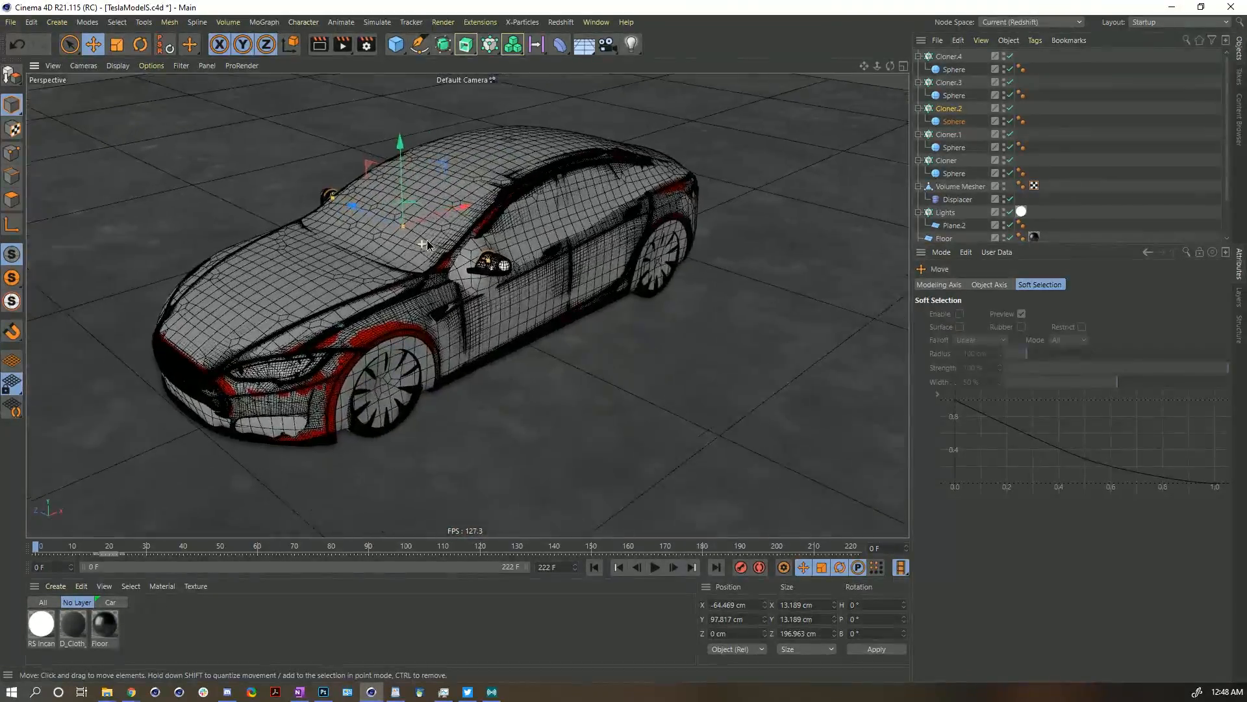
scroll(483, 205, "up", 5)
scroll(483, 205, "down", 2)
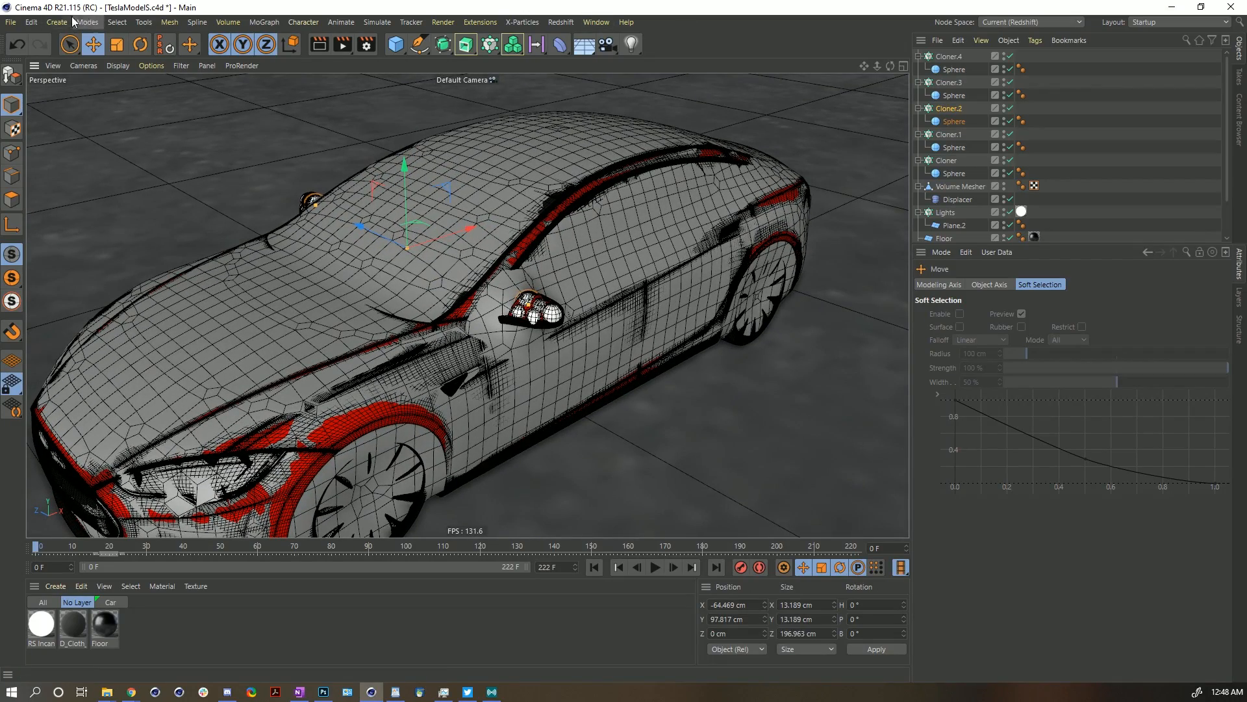
left_click(58, 23)
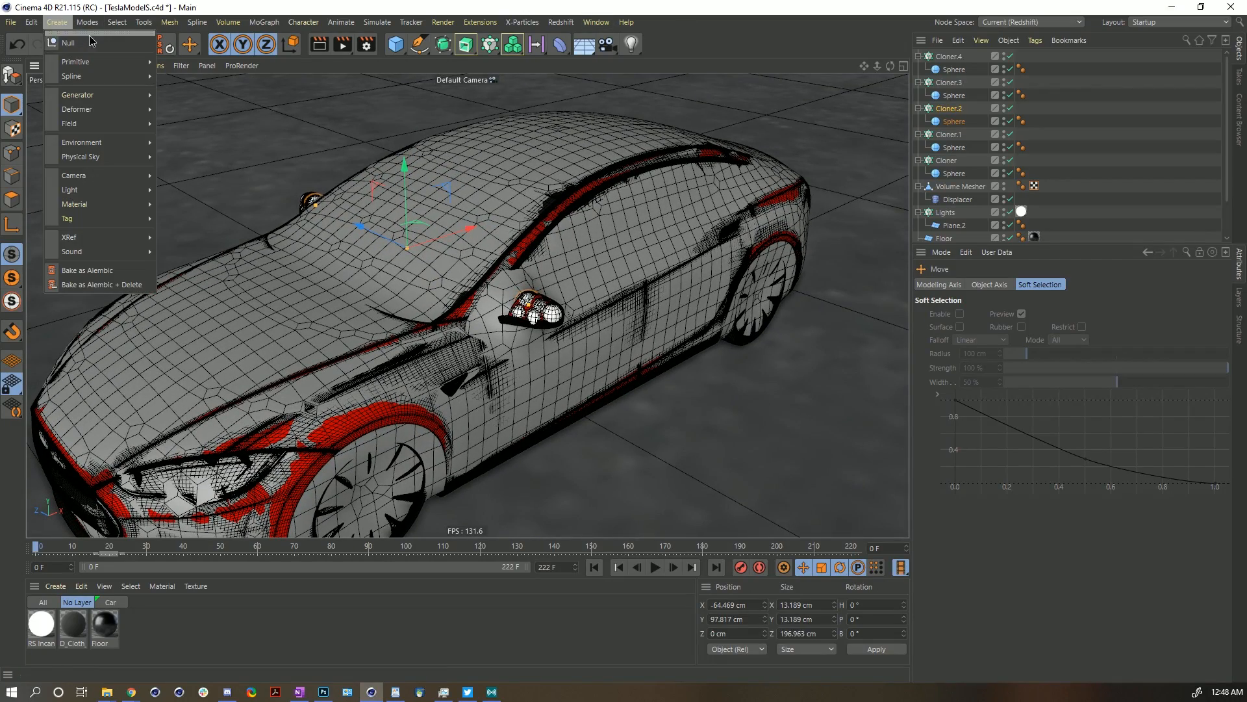
left_click(71, 33)
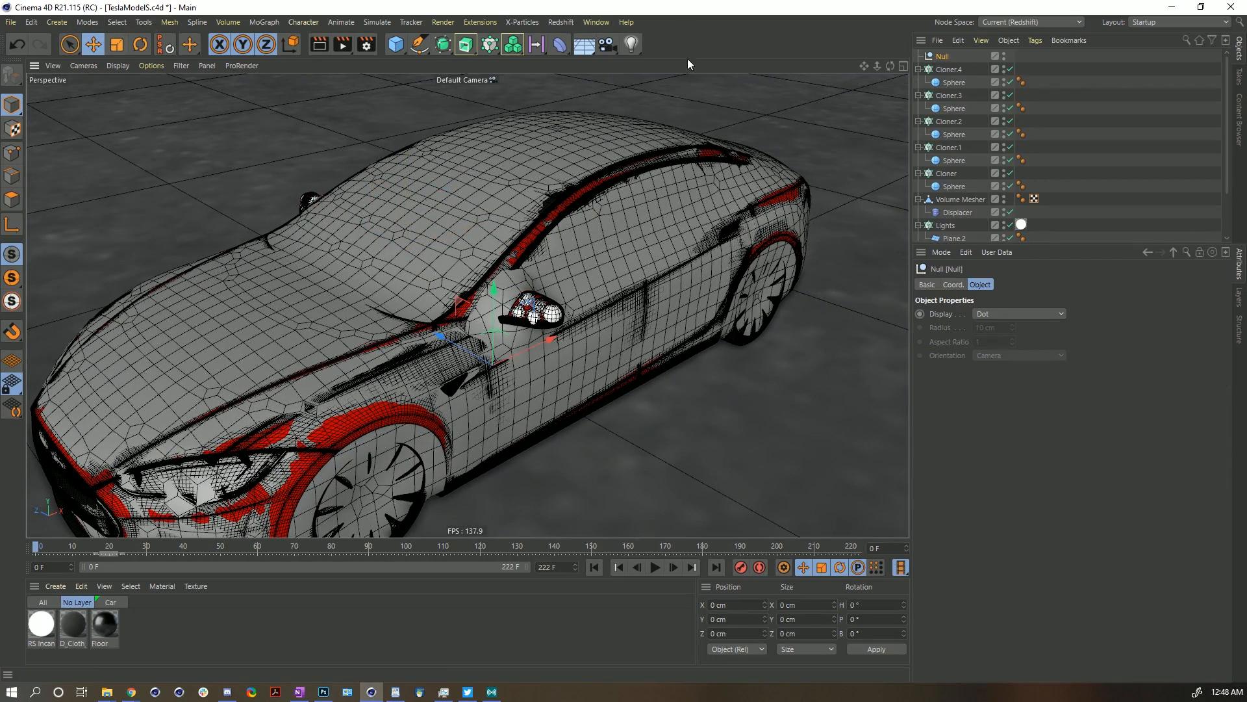
left_click(947, 70)
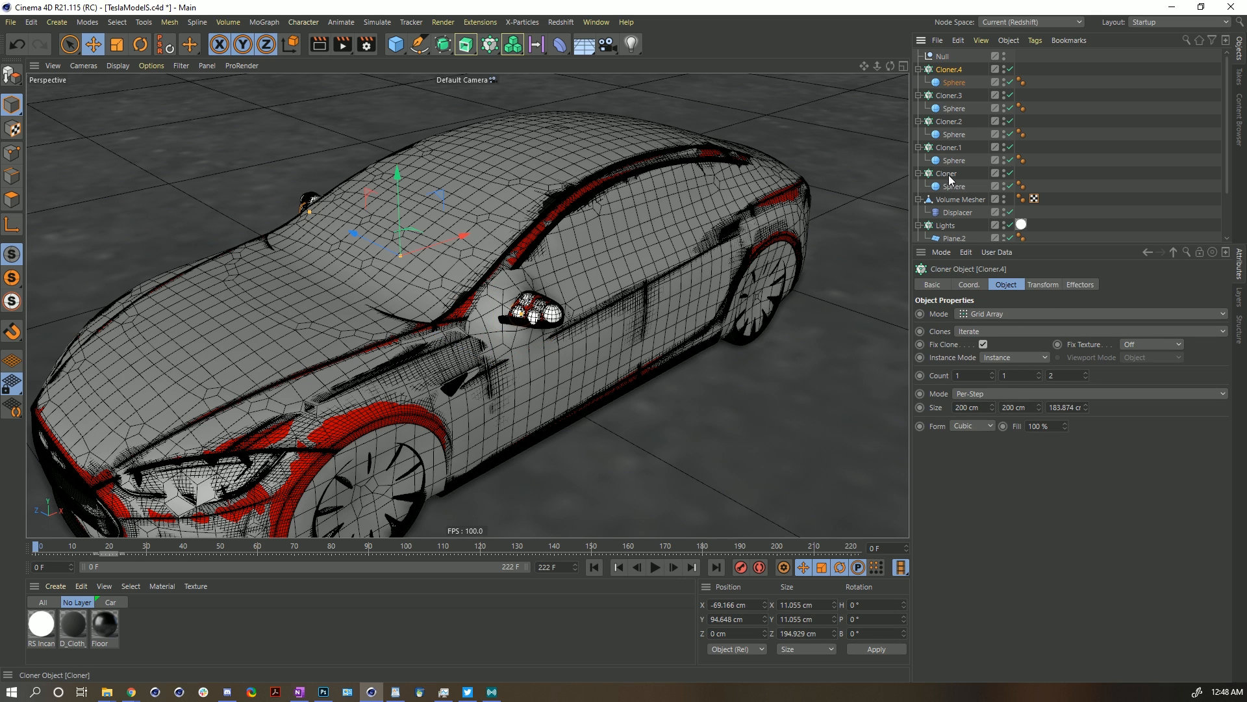
left_click(950, 178, "shift")
left_click_drag(946, 71, 943, 57)
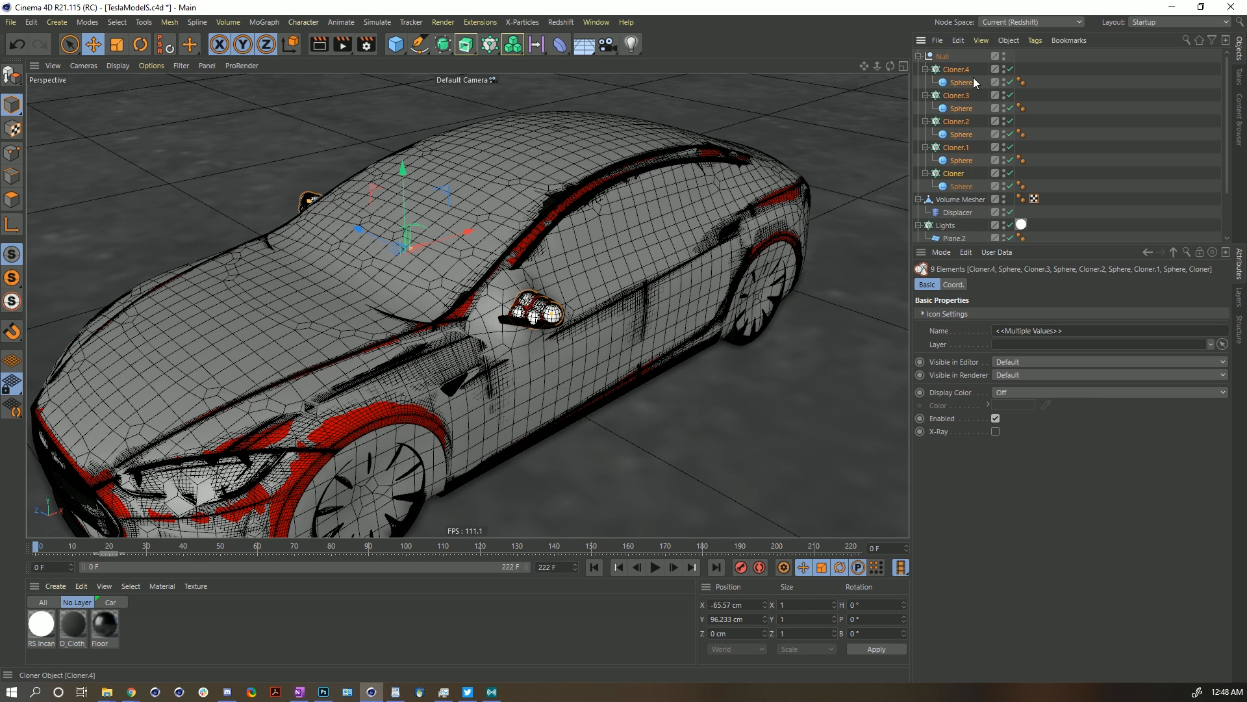
Add Collider Body tags to the Spheres inside all five mirror Cloners.
left_click(973, 82)
left_click(965, 186, "shift")
right_click(966, 186)
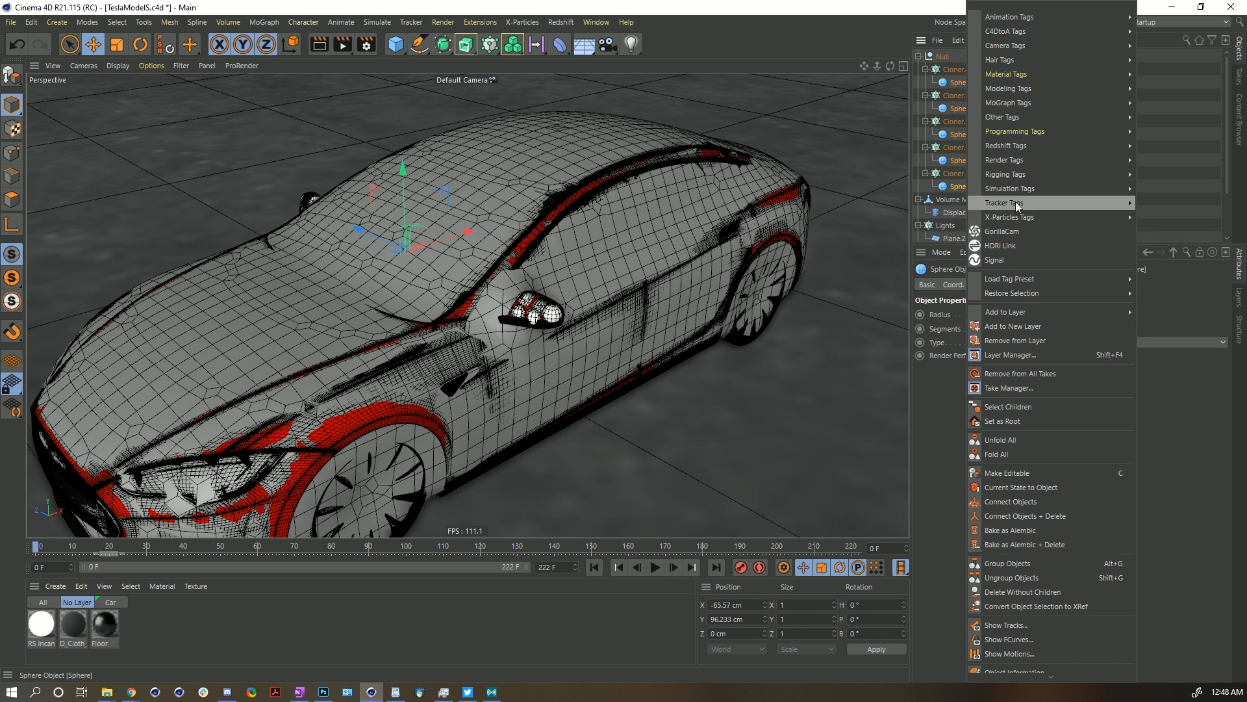
mouse_move(1016, 195)
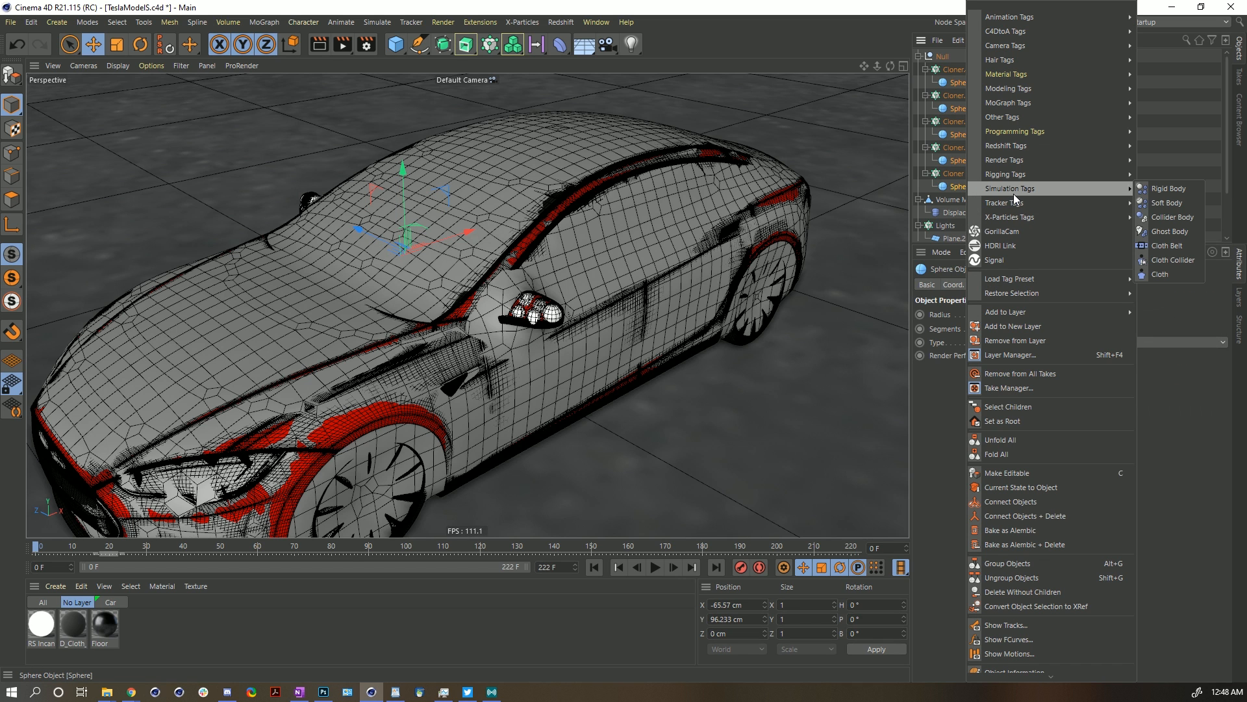
left_click(1157, 216)
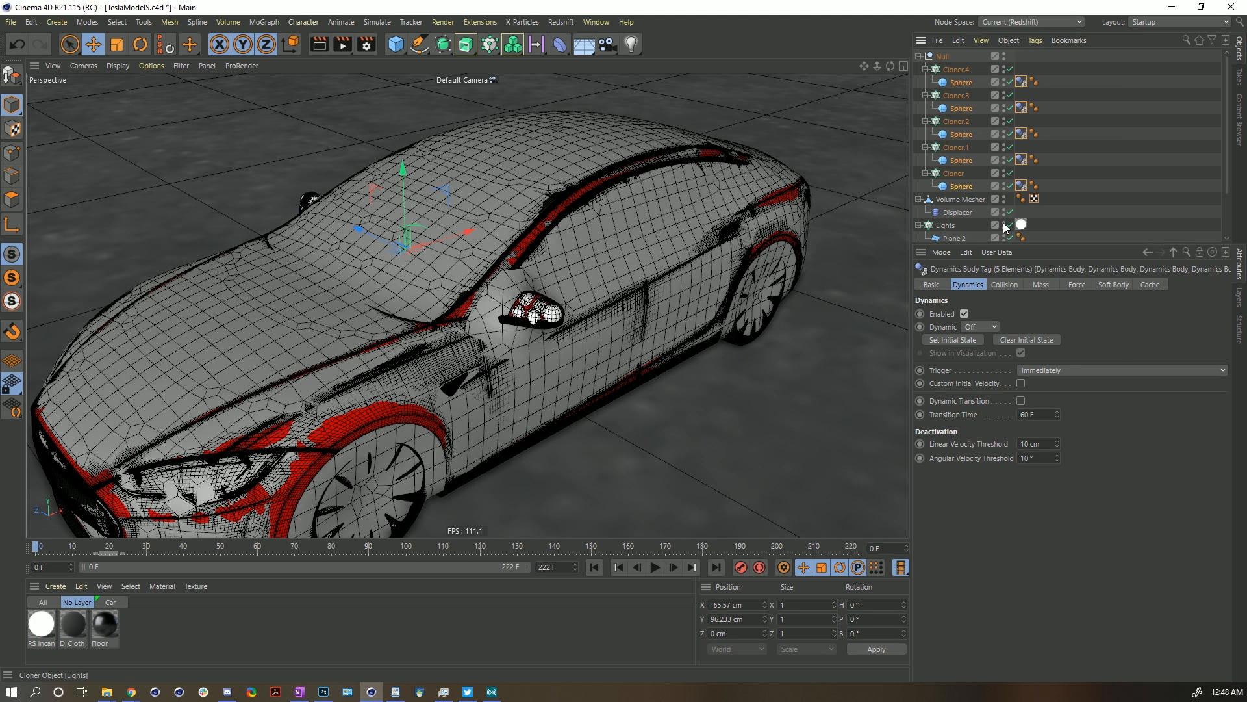
Set the collision Shape of the five Spheres' collider tags to Ellipsoid.
left_click(1004, 285)
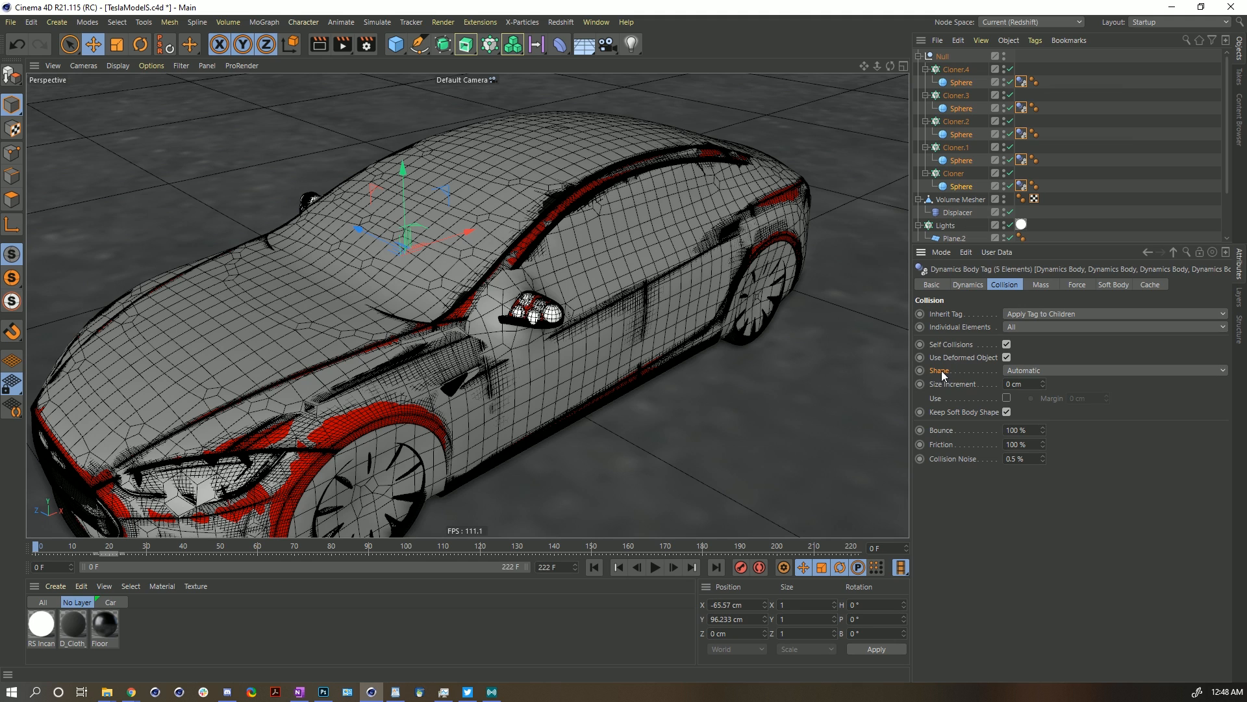
left_click(1026, 371)
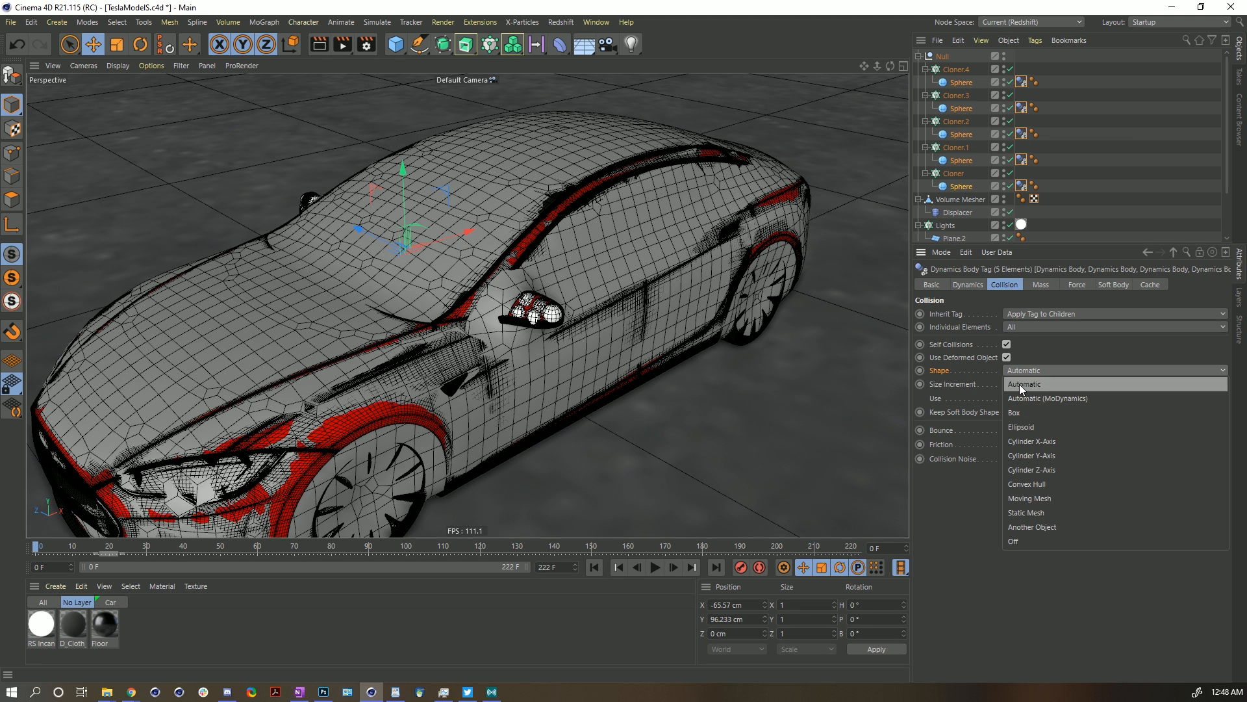
left_click(1031, 427)
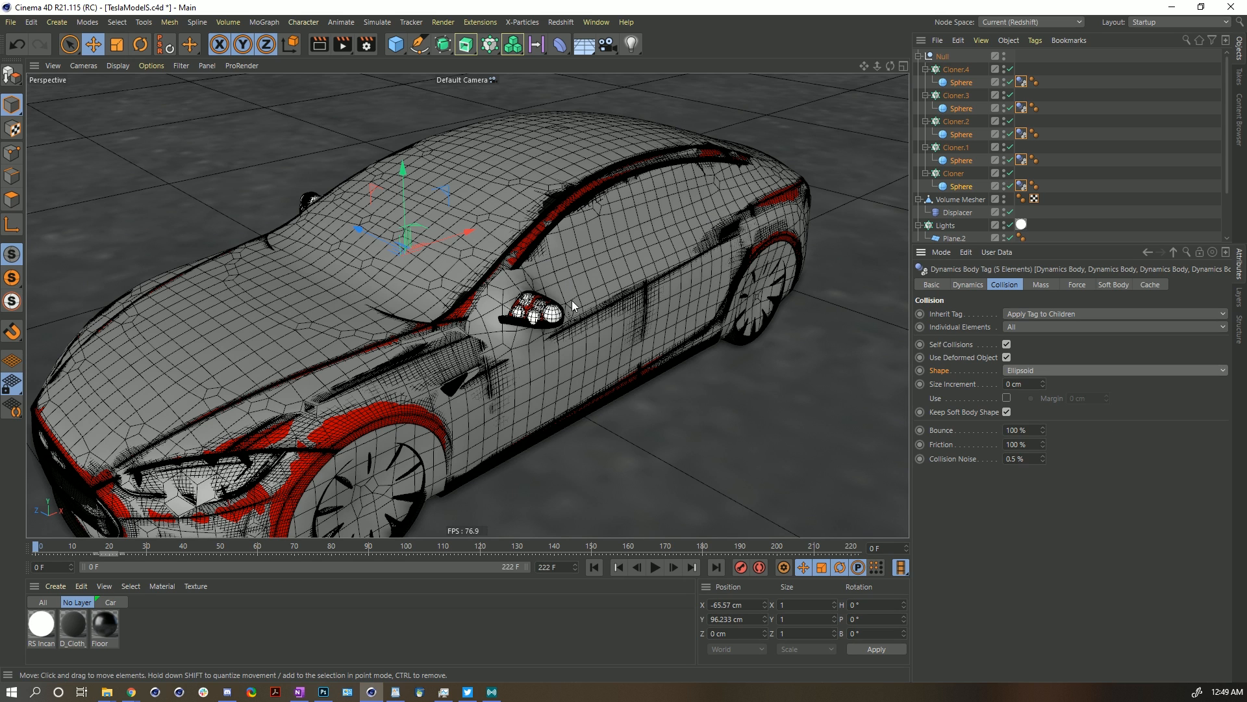
Place the Volume Mesher in the Null with its own collider tag and set that tag's collision Shape to Static Mesh.
left_click(1090, 96)
left_click_drag(929, 197, 1053, 70)
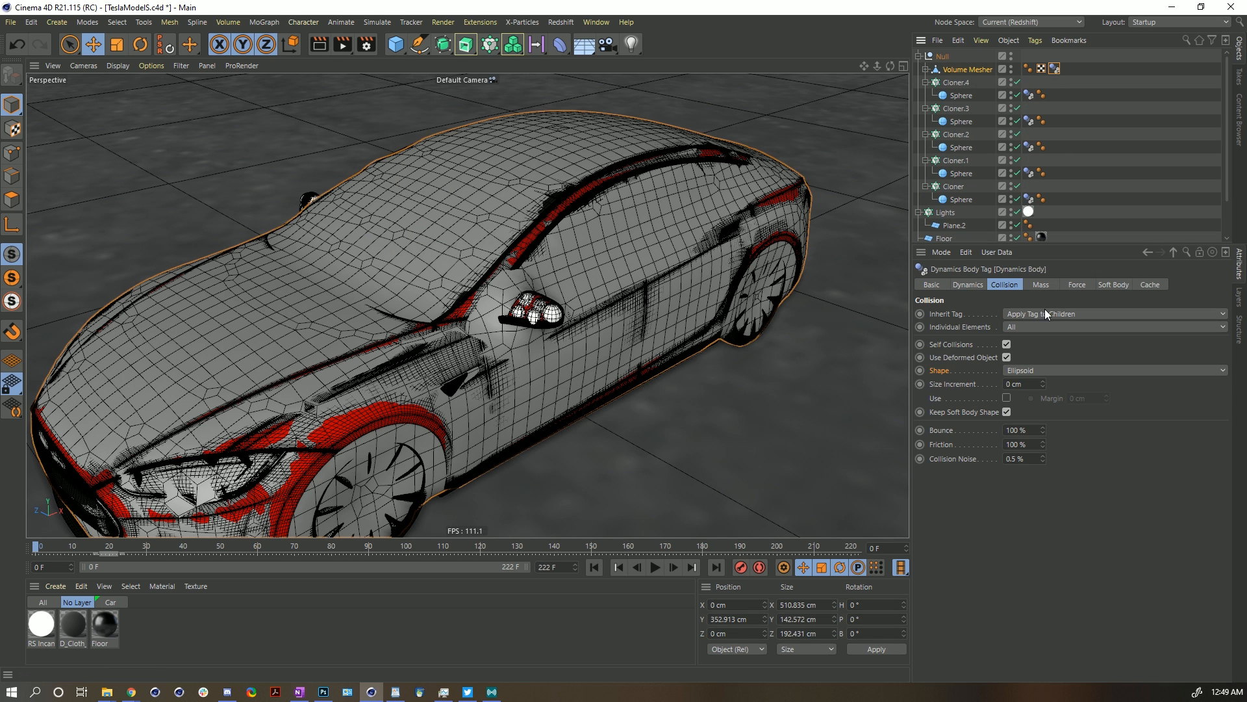
left_click(1026, 368)
left_click(1030, 505)
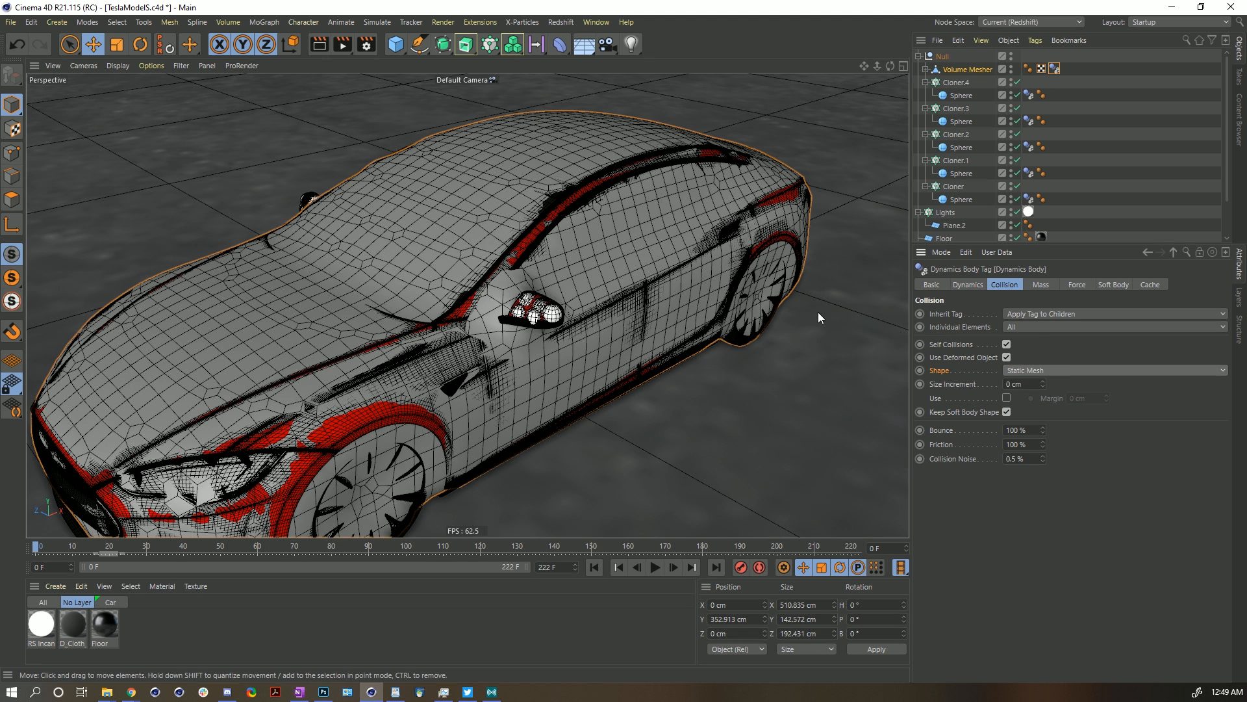
Move the Floor object that carries the collider tag into the Null and rename the Null "Dynamics".
left_click_drag(559, 277, 638, 234, "alt")
left_click_drag(611, 296, 747, 212, "alt")
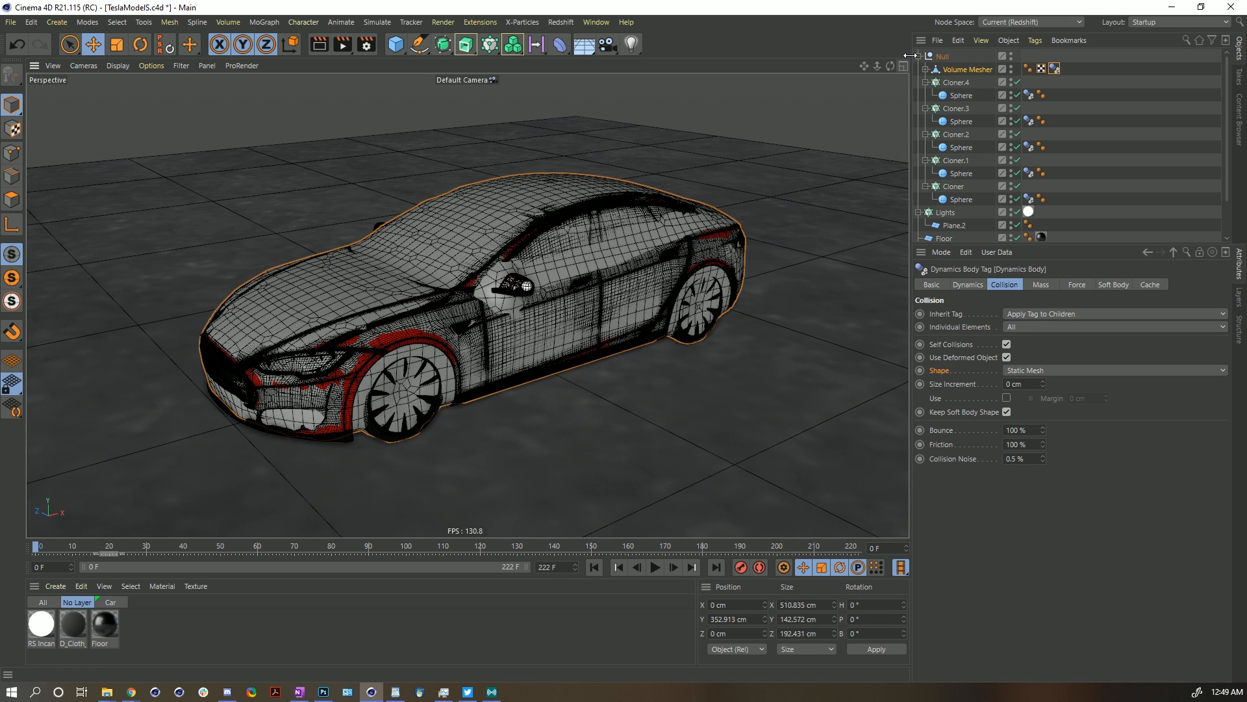
scroll(964, 192, "down", 3)
left_click_drag(945, 230, 951, 61)
left_click(942, 54)
double_click(944, 57)
type("Dynamics")
key("Return")
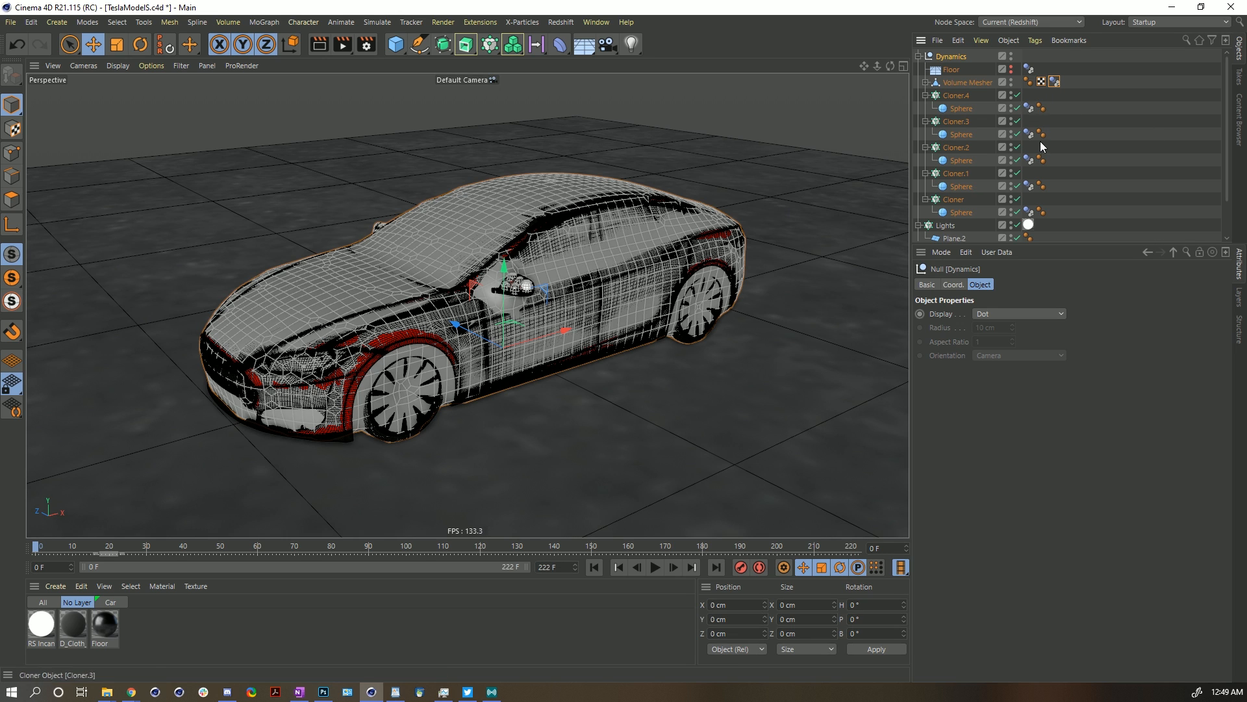
Give all seven Dynamics collider tags 0% Bounce, one common Friction value and 0% Collision Noise.
left_click(1029, 70, "shift")
left_click(1054, 82)
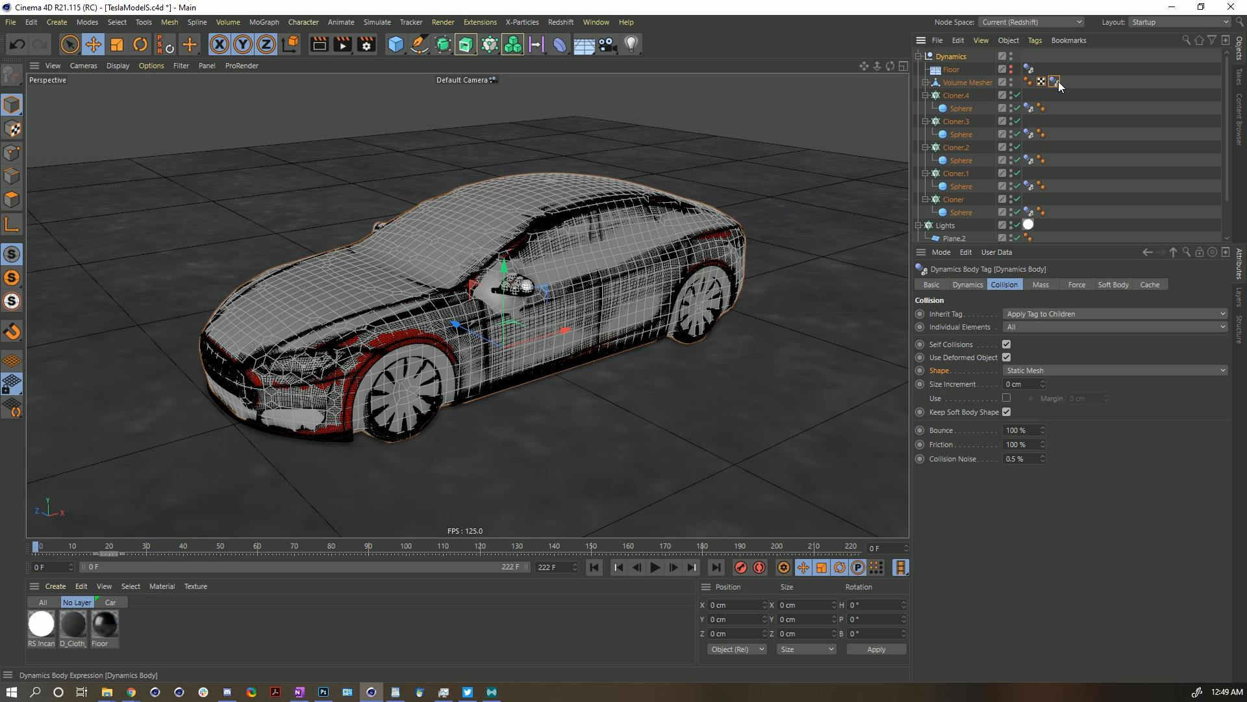
left_click(1029, 70, "shift")
left_click(1029, 213, "shift")
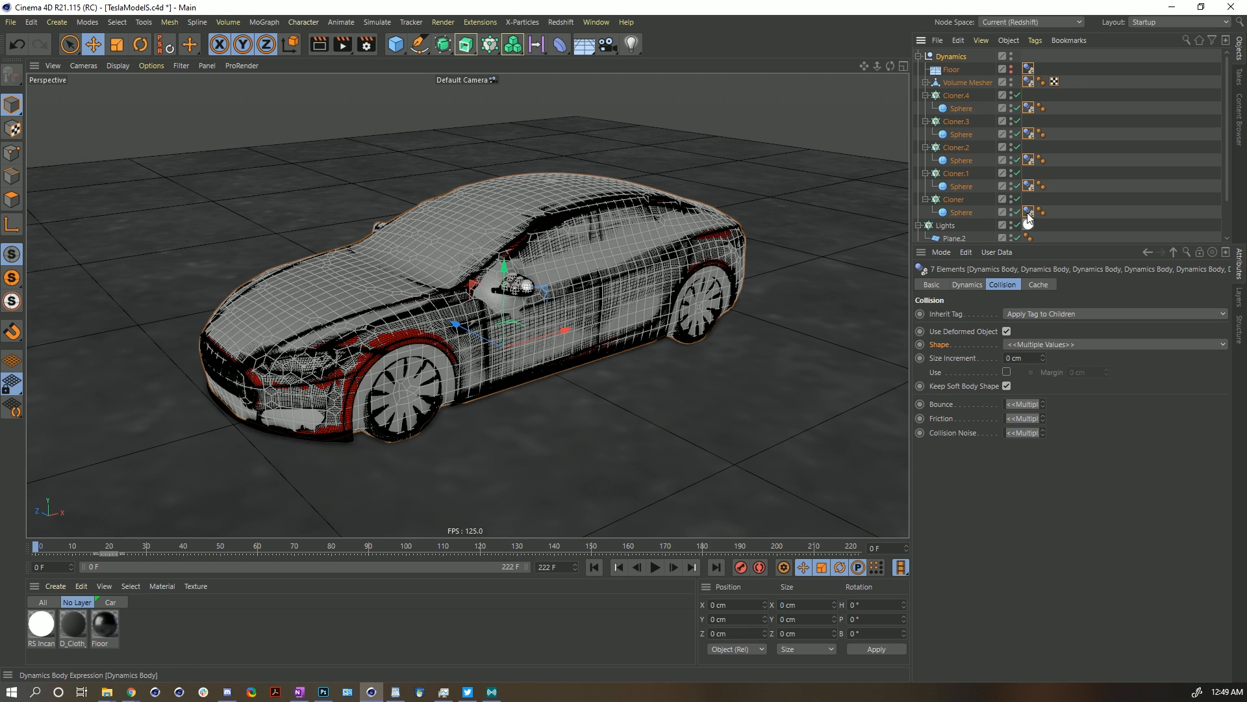
left_click(1024, 405)
left_click(1022, 418)
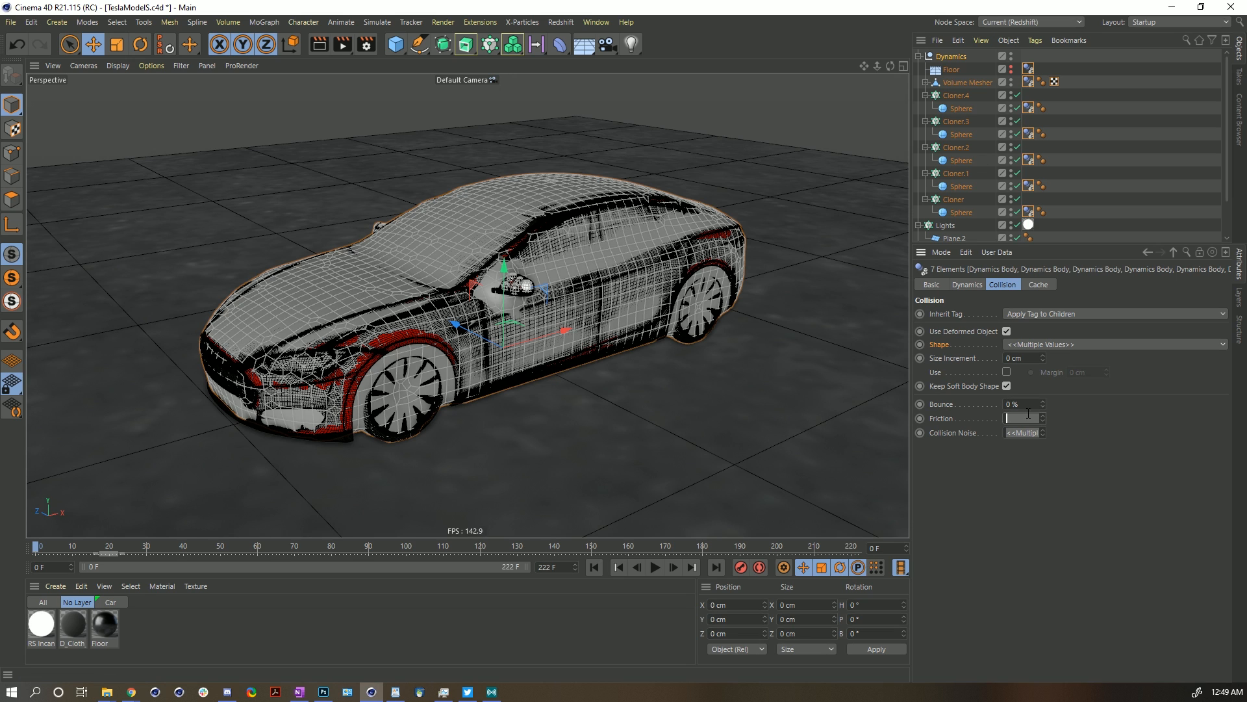
left_click(1024, 432)
type("0")
key("Return")
Select the irregular polygon on the Volume Mesher's roof, grow the selection once and dissolve it into a single polygon.
left_click(952, 81)
left_click_drag(563, 295, 441, 420, "alt")
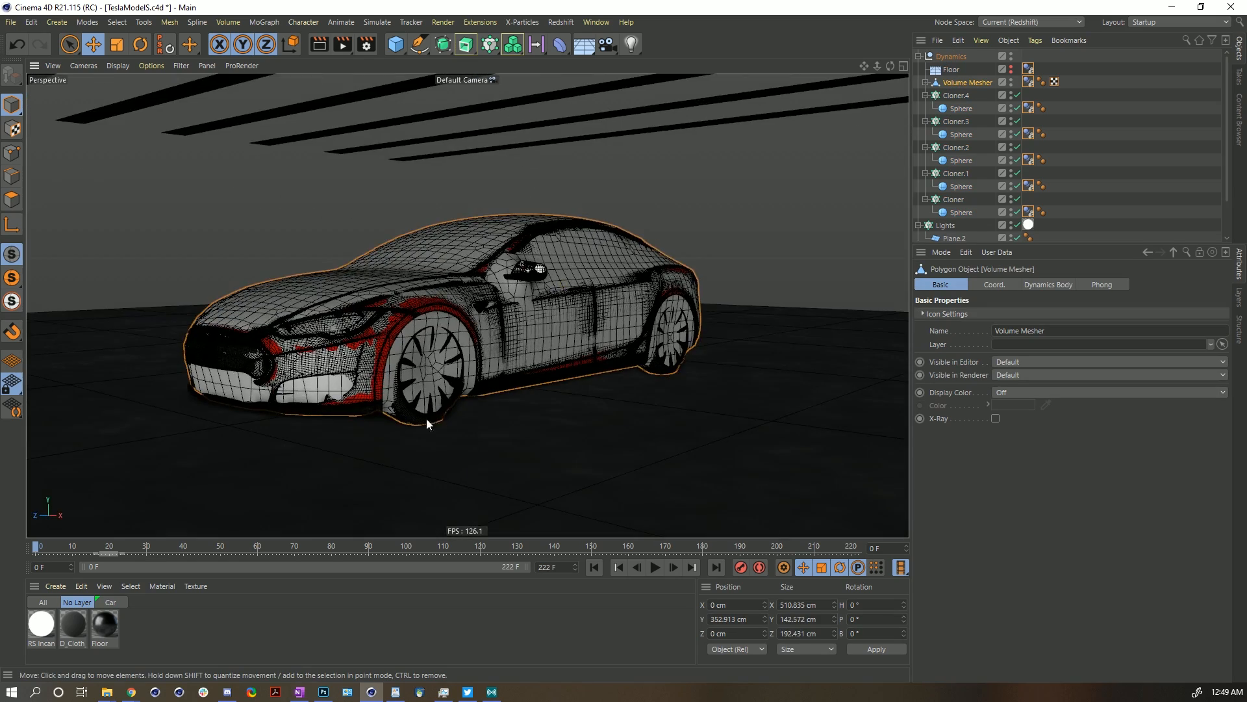
left_click_drag(491, 342, 436, 384, "alt")
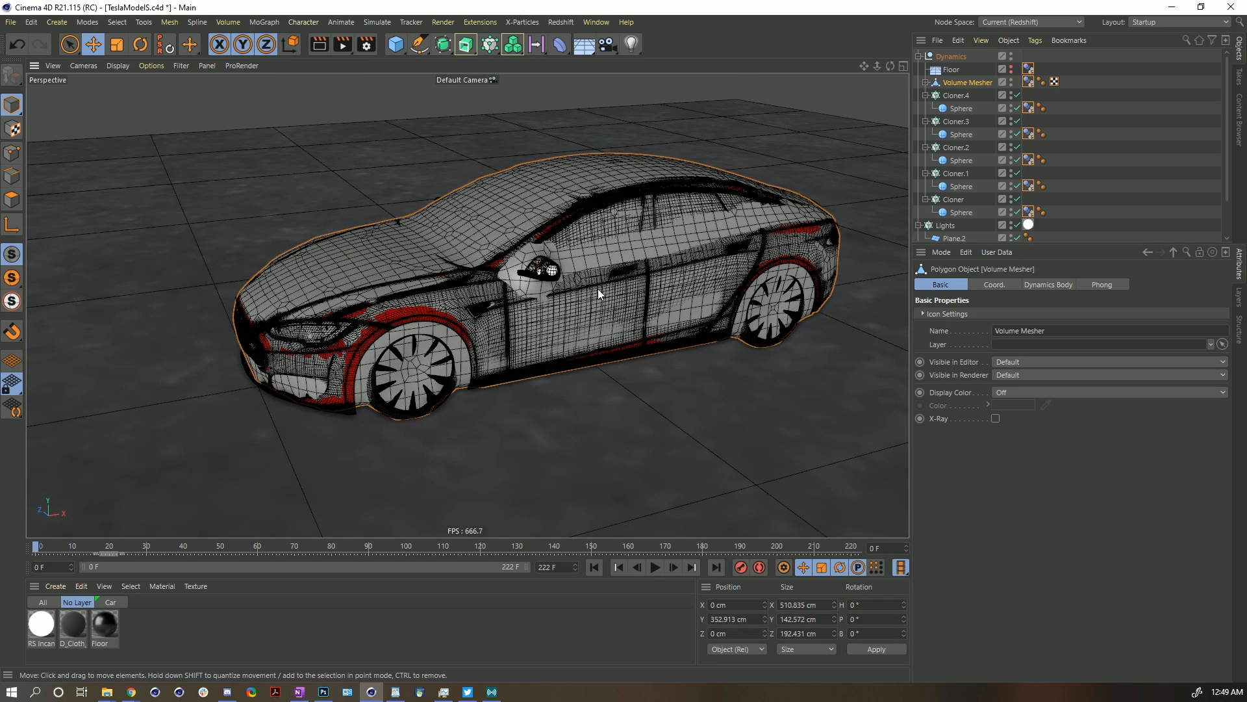
left_click_drag(619, 259, 590, 236, "alt")
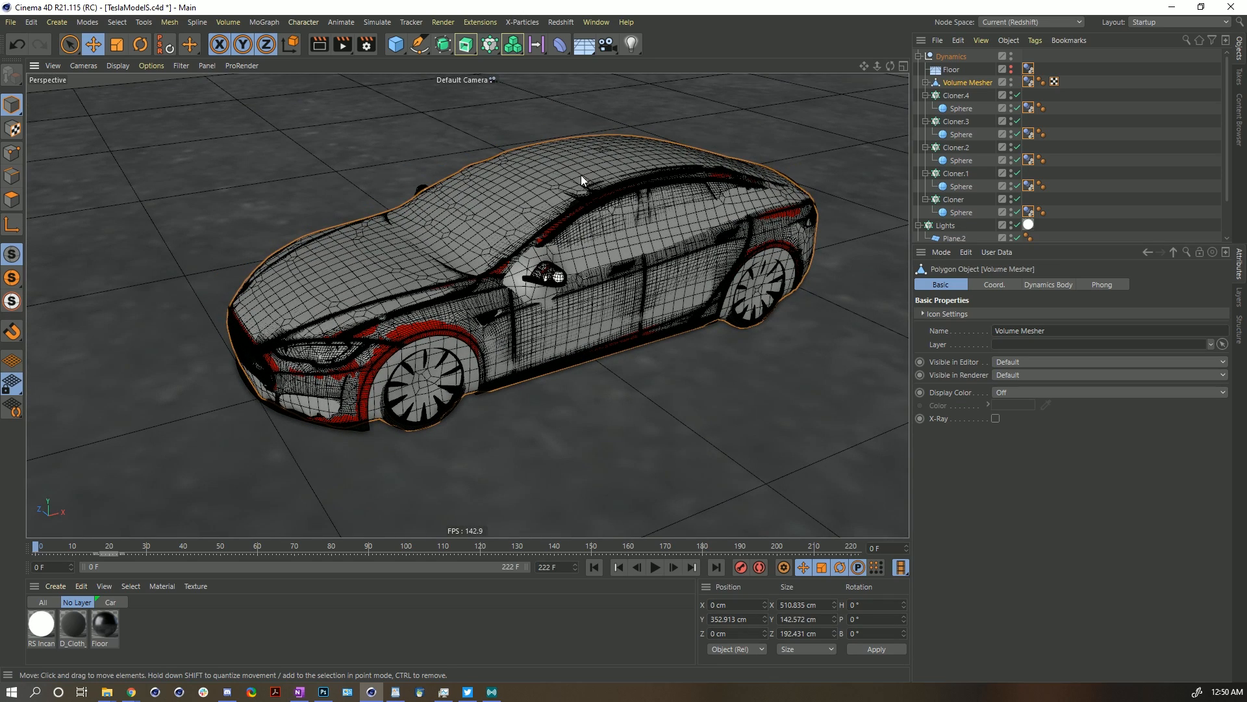
left_click_drag(583, 157, 820, 146, "alt")
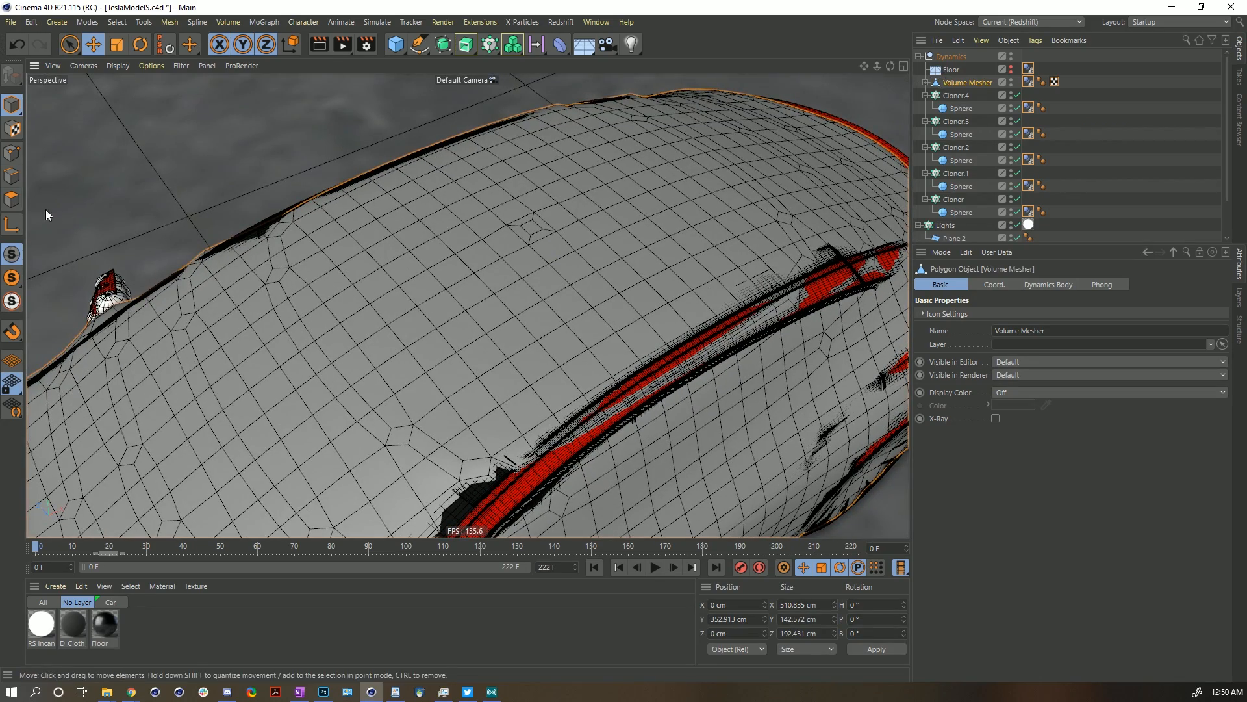
left_click(19, 201)
left_click(530, 227)
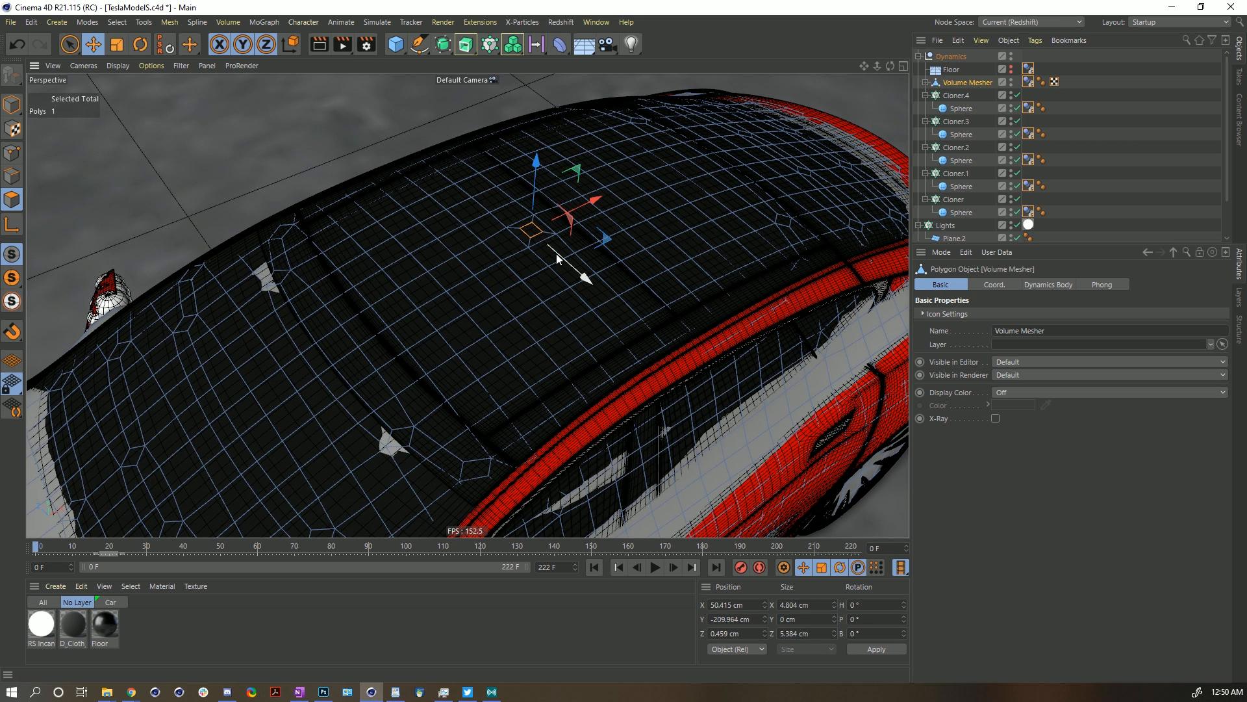
key("u")
key("y")
right_click(552, 252)
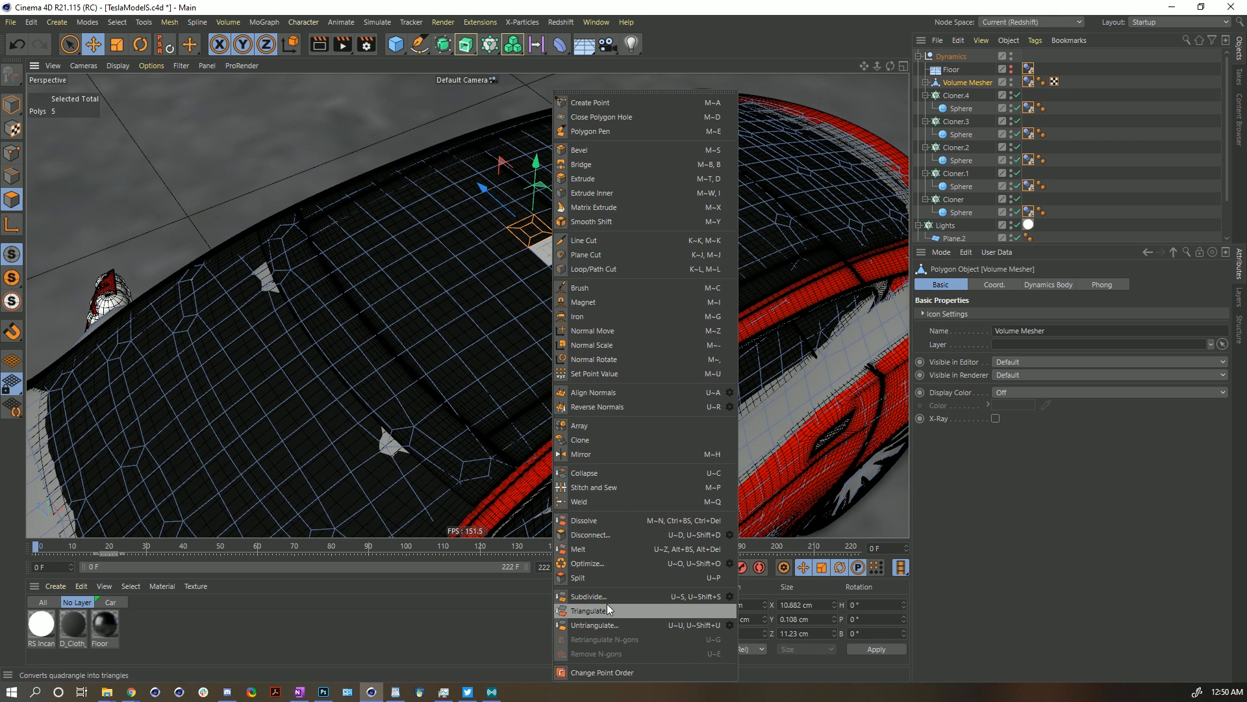
left_click(593, 519)
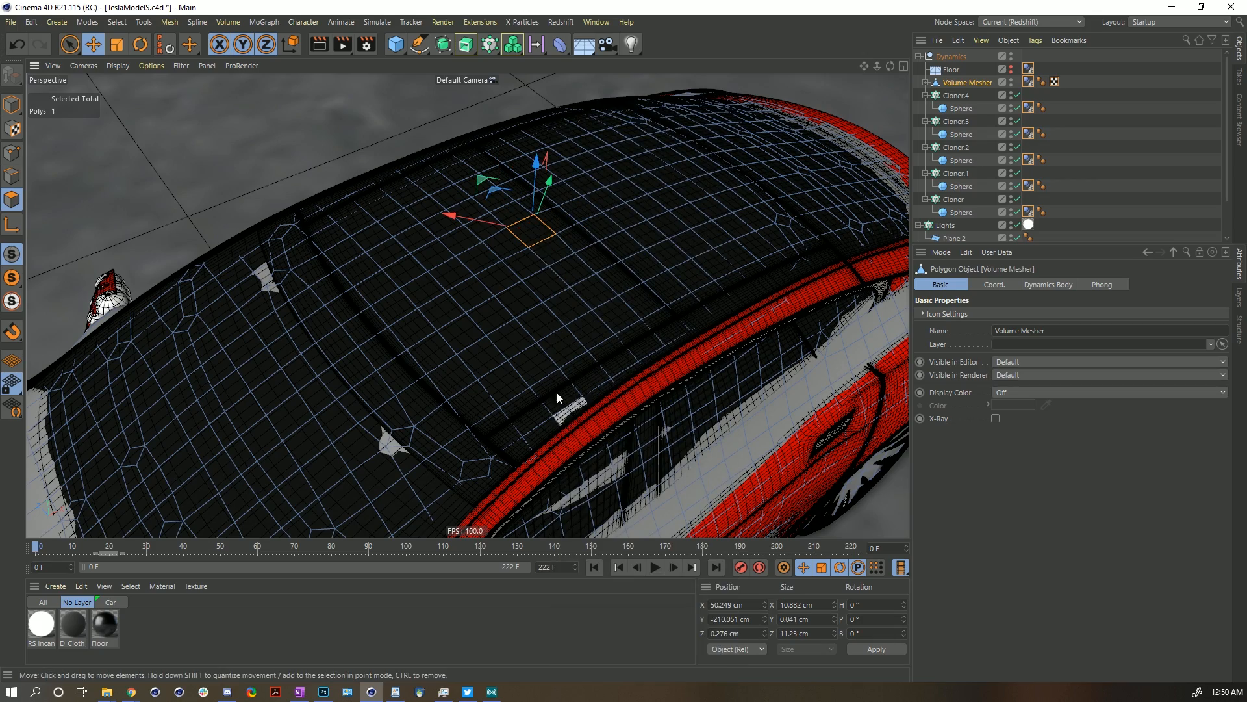
left_click(1091, 162)
Collapse the Dynamics group and hide it so only the original car model shows.
left_click_drag(572, 289, 572, 254, "alt")
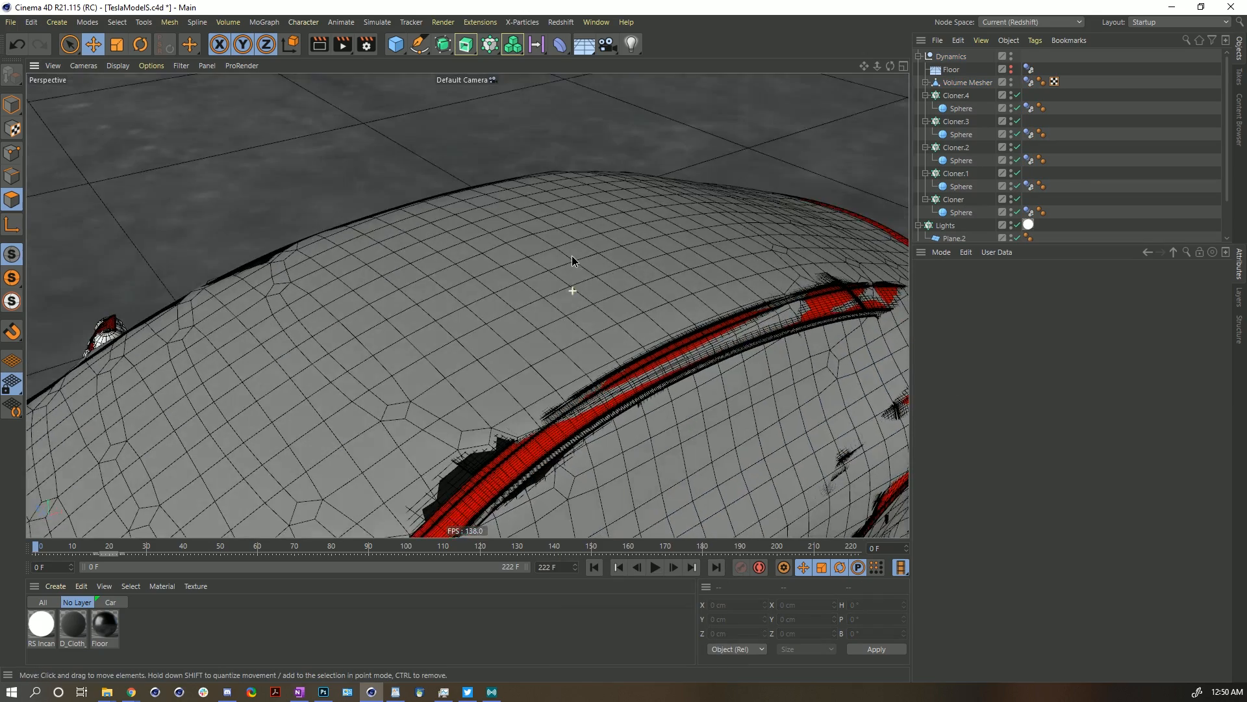
right_click_drag(573, 252, 548, 266, "alt")
left_click_drag(547, 265, 594, 239, "alt")
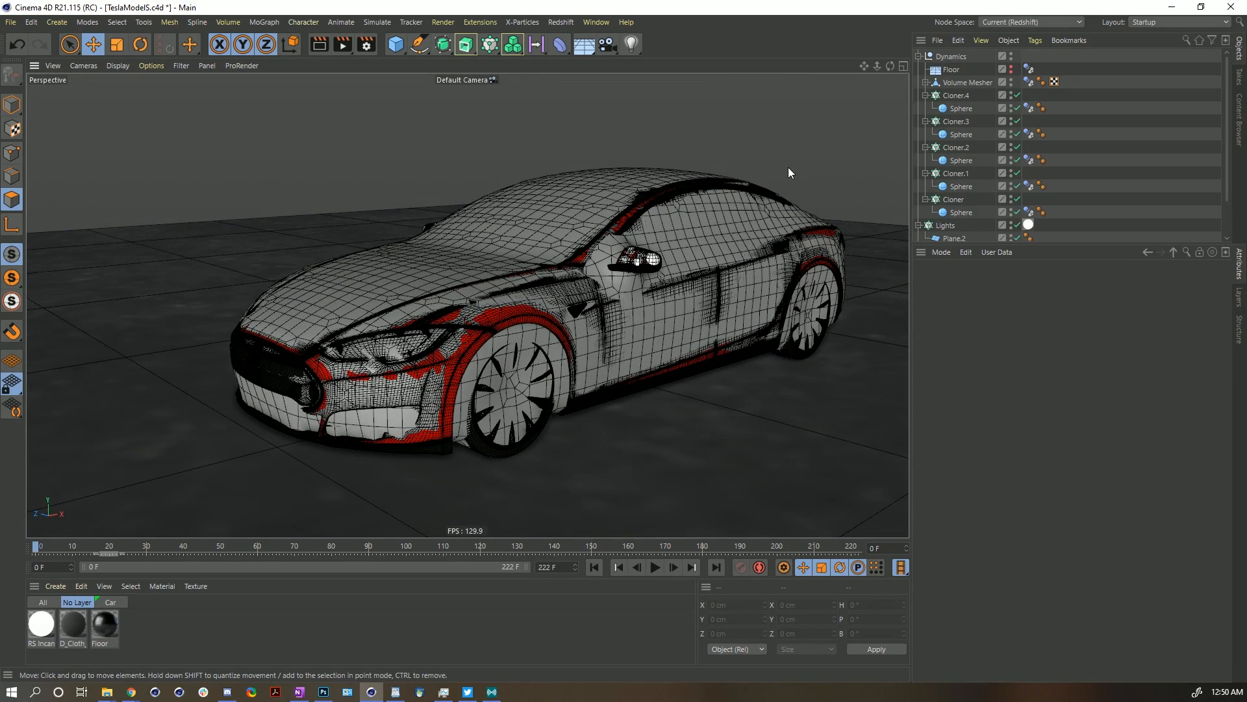
middle_click_drag(788, 168, 701, 209, "alt")
left_click(919, 56)
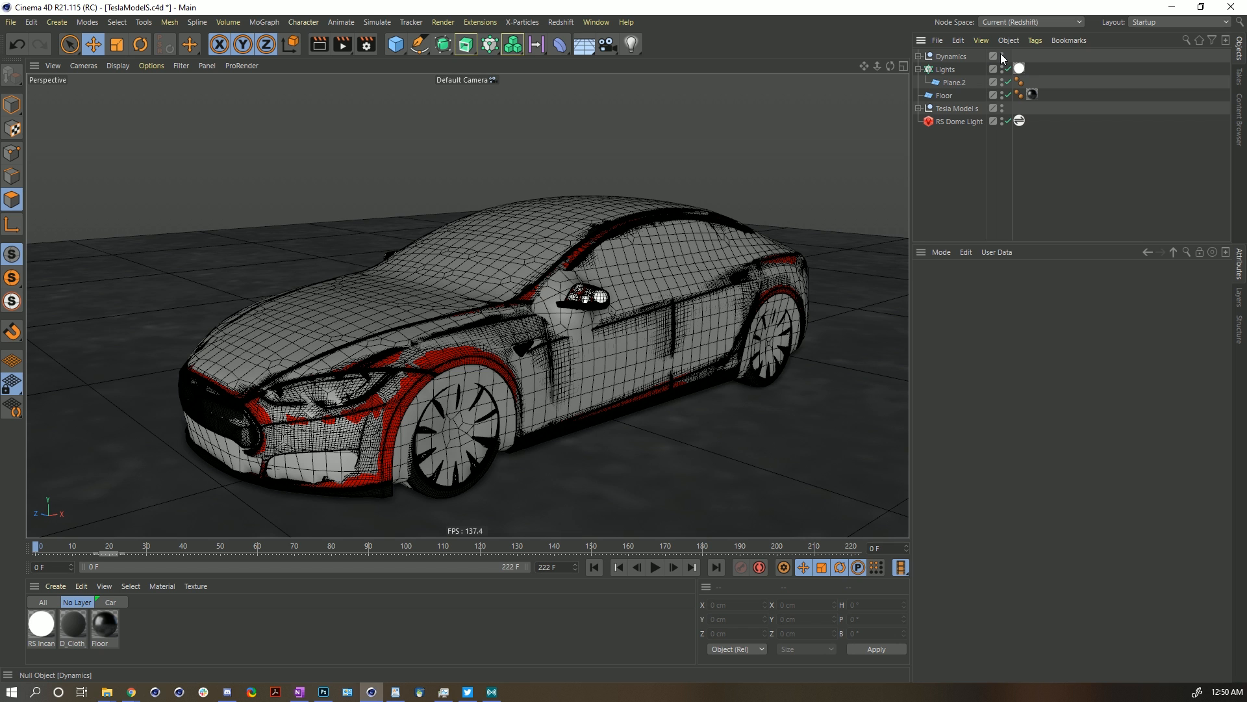
left_click(1002, 54)
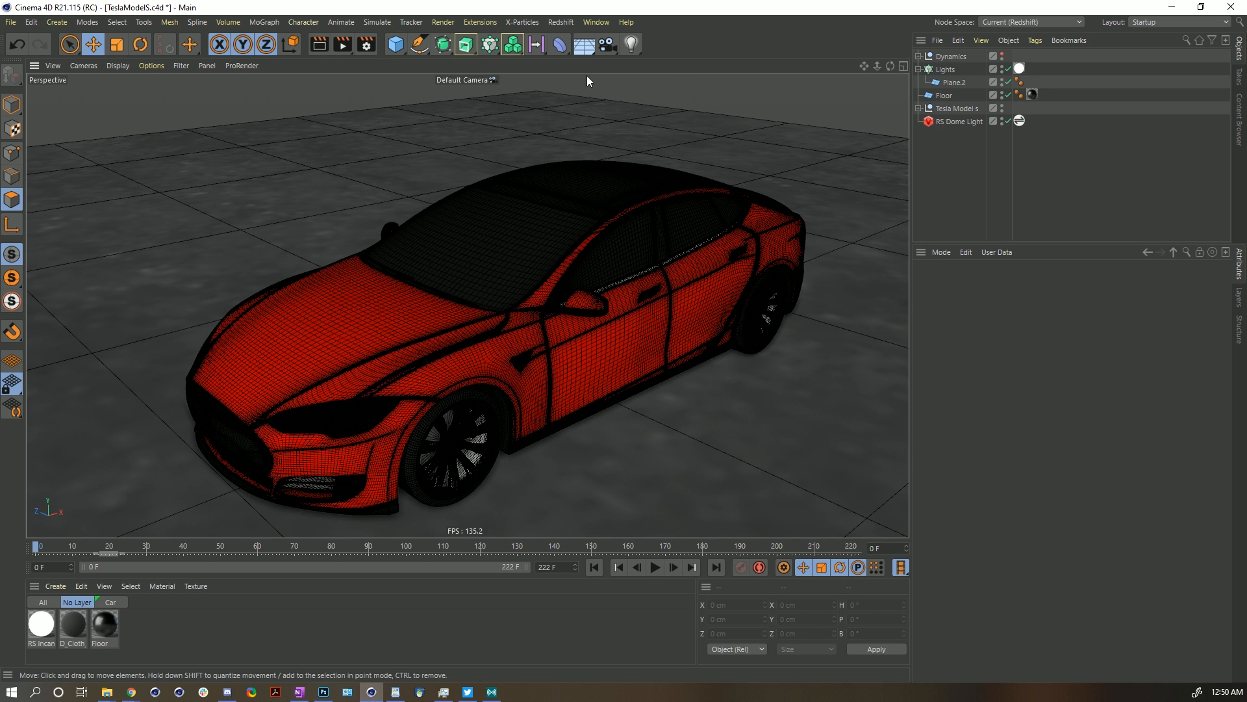
Add a Plane and raise it above the car's roof to a height of about 148 cm.
left_click(399, 47)
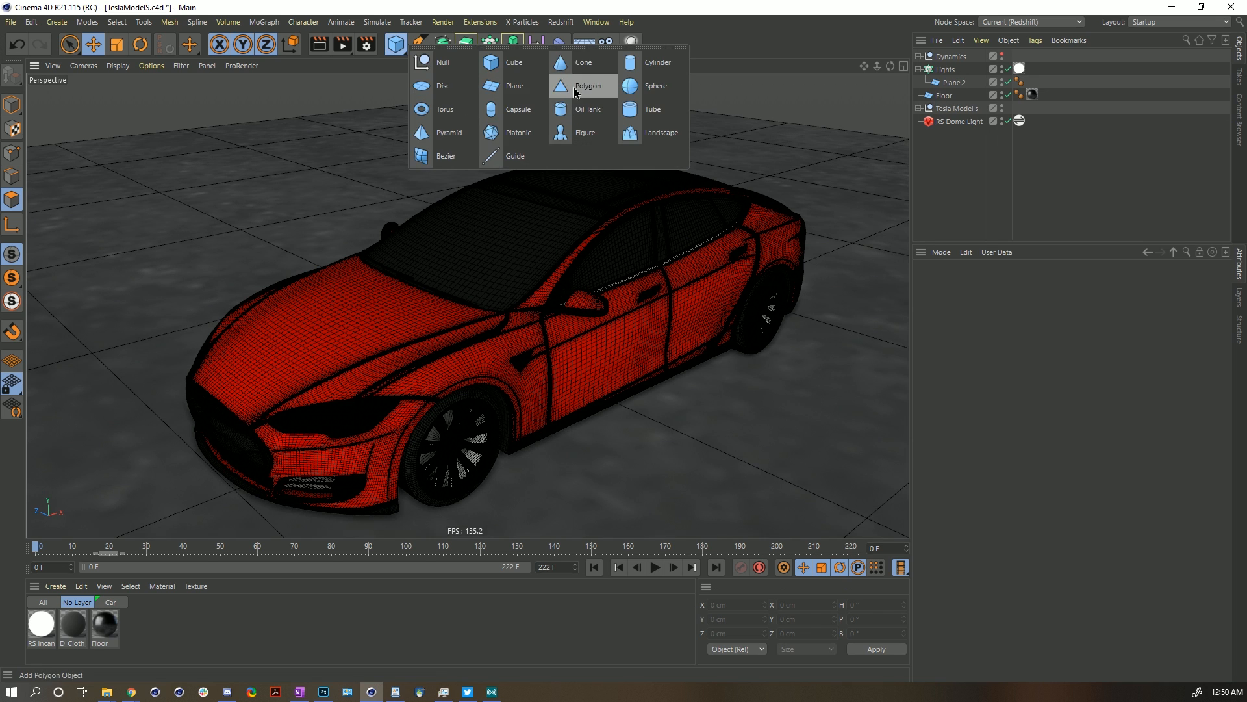
left_click(519, 85)
left_click_drag(548, 288, 548, 88)
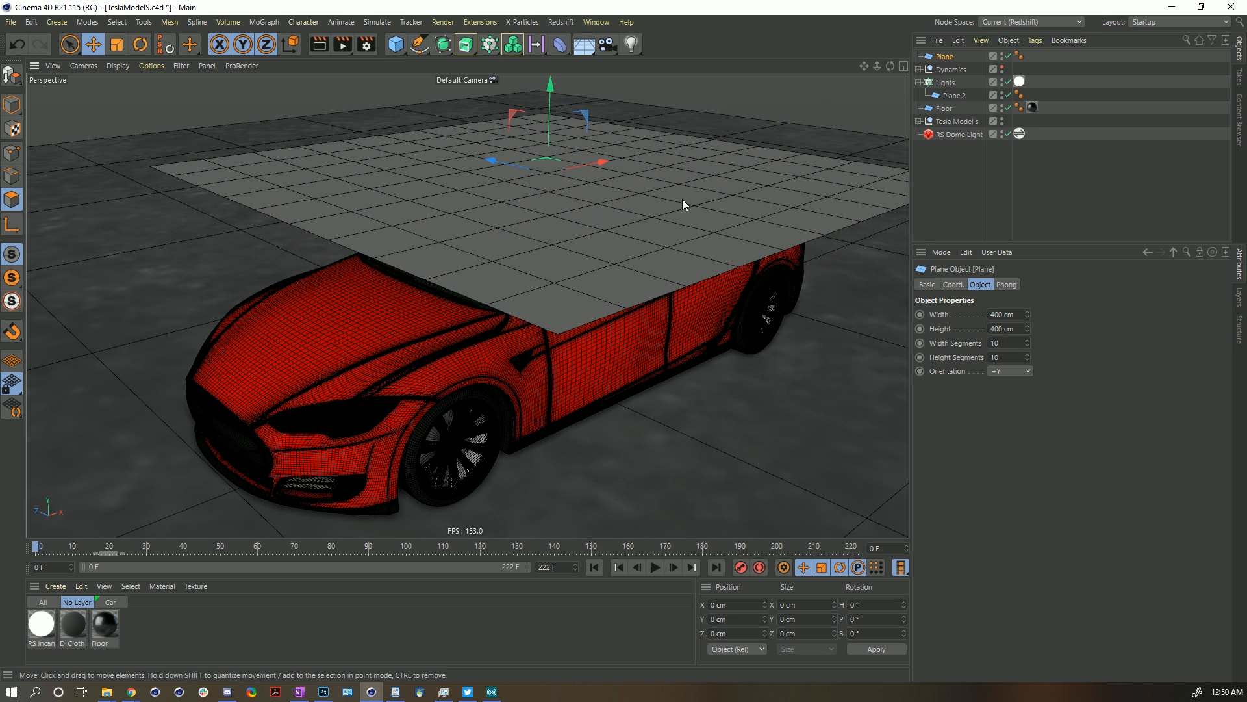
Hide the Lights cloner so the Plane above the car can be viewed unobstructed.
left_click_drag(635, 270, 617, 255, "alt")
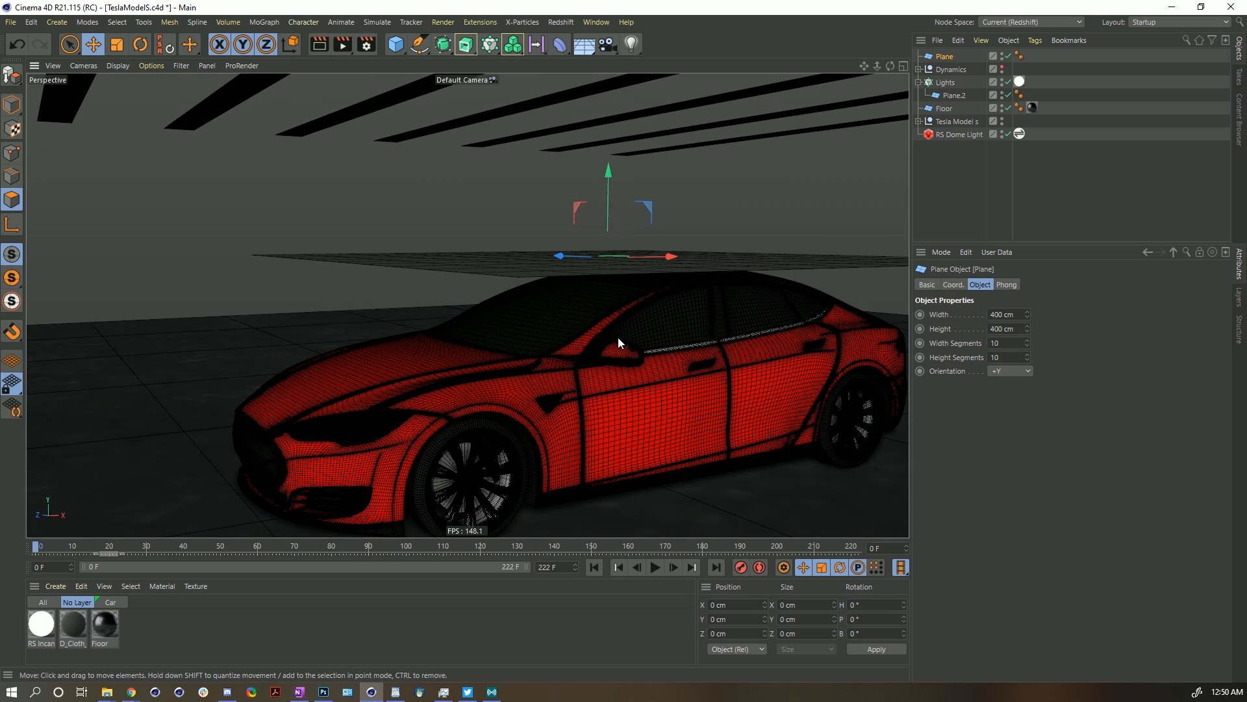
scroll(644, 310, "down", 1)
left_click_drag(643, 309, 590, 396, "alt")
mouse_move(659, 350)
left_mouse_down("alt")
mouse_move(653, 325)
mouse_move(666, 358)
left_mouse_up("alt")
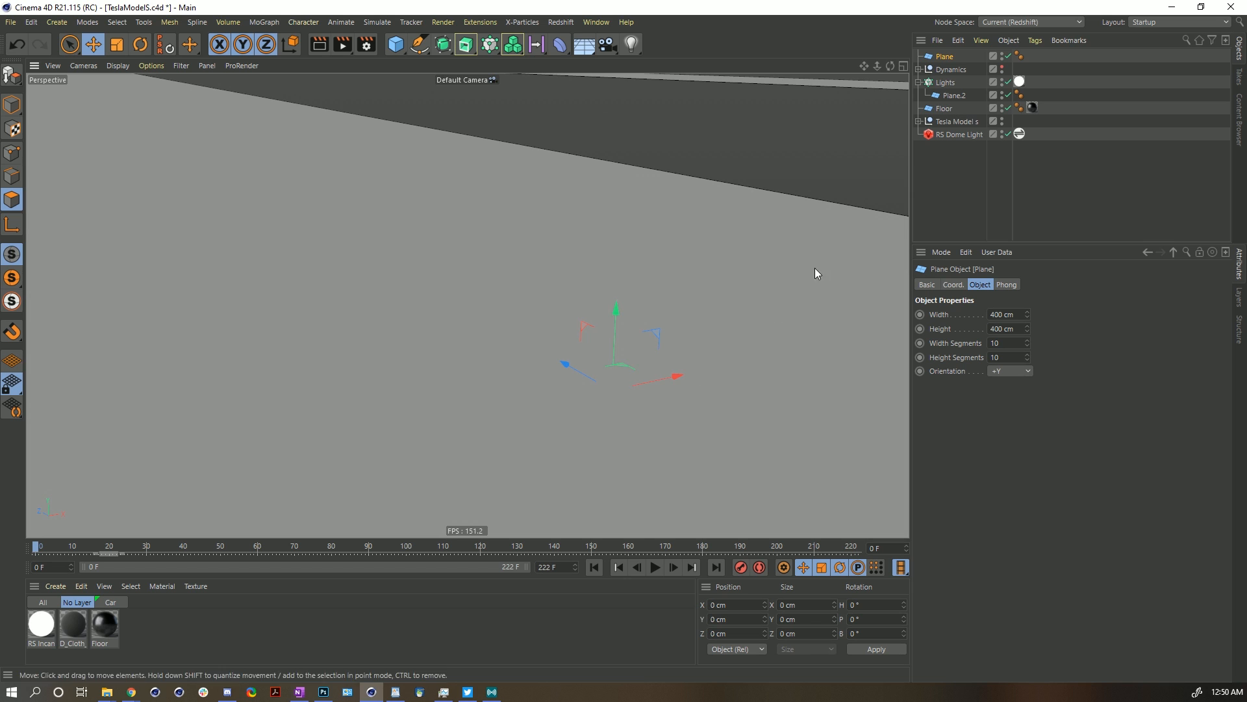
left_click(1002, 81, "alt")
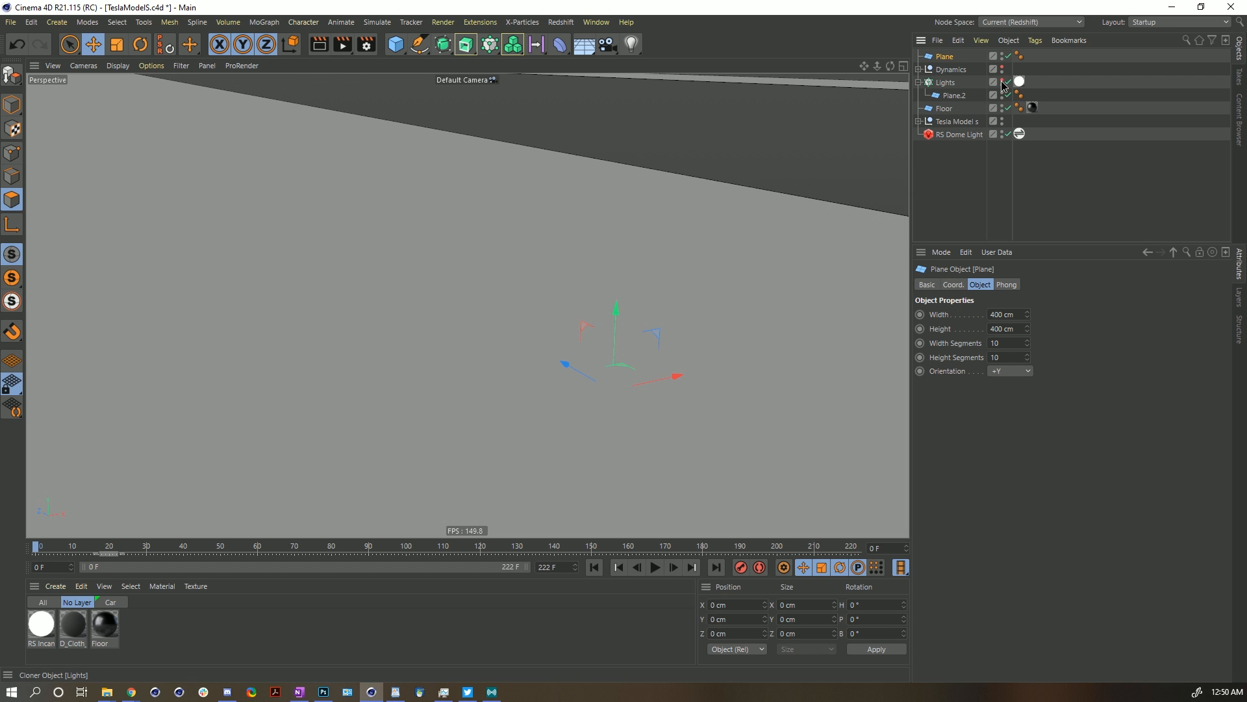
left_click(1002, 82, "alt")
middle_click_drag(682, 344, 633, 271, "alt")
scroll(611, 295, "down", 2)
left_click_drag(608, 305, 661, 300, "alt")
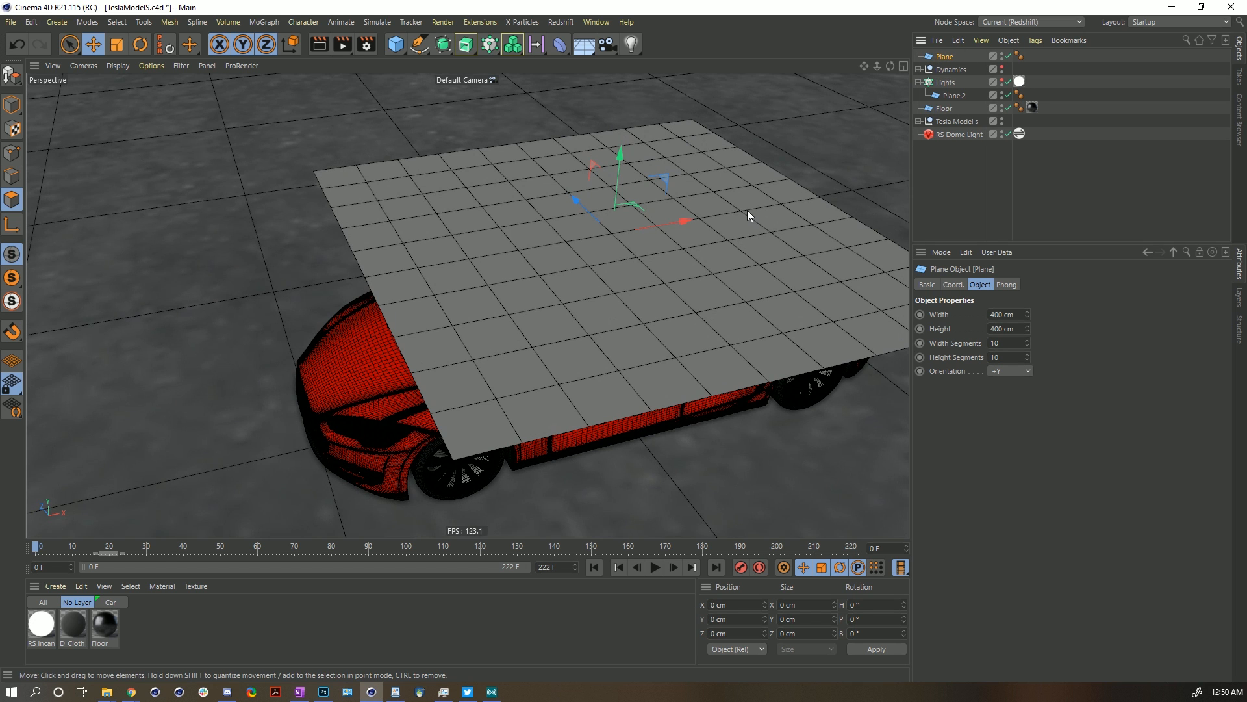
Resize the Plane in model mode to about 394 cm wide and 174 cm high to match the car's footprint.
left_click(14, 107)
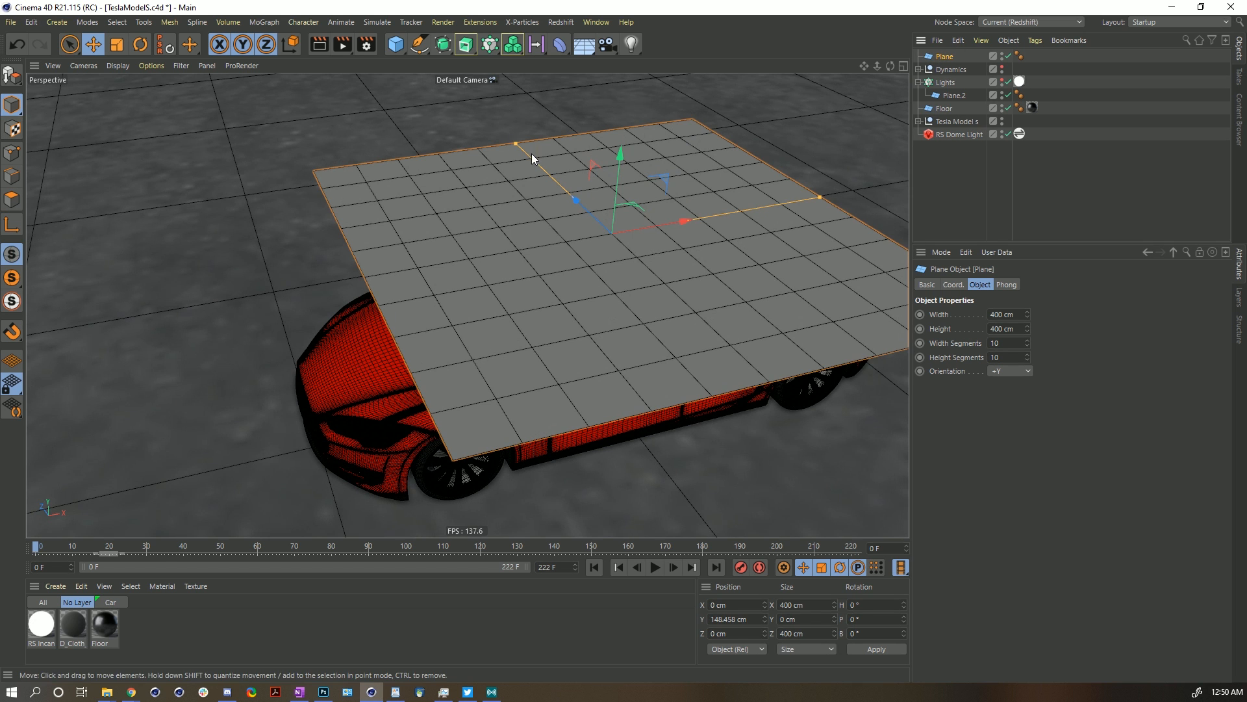
left_click_drag(513, 143, 610, 251)
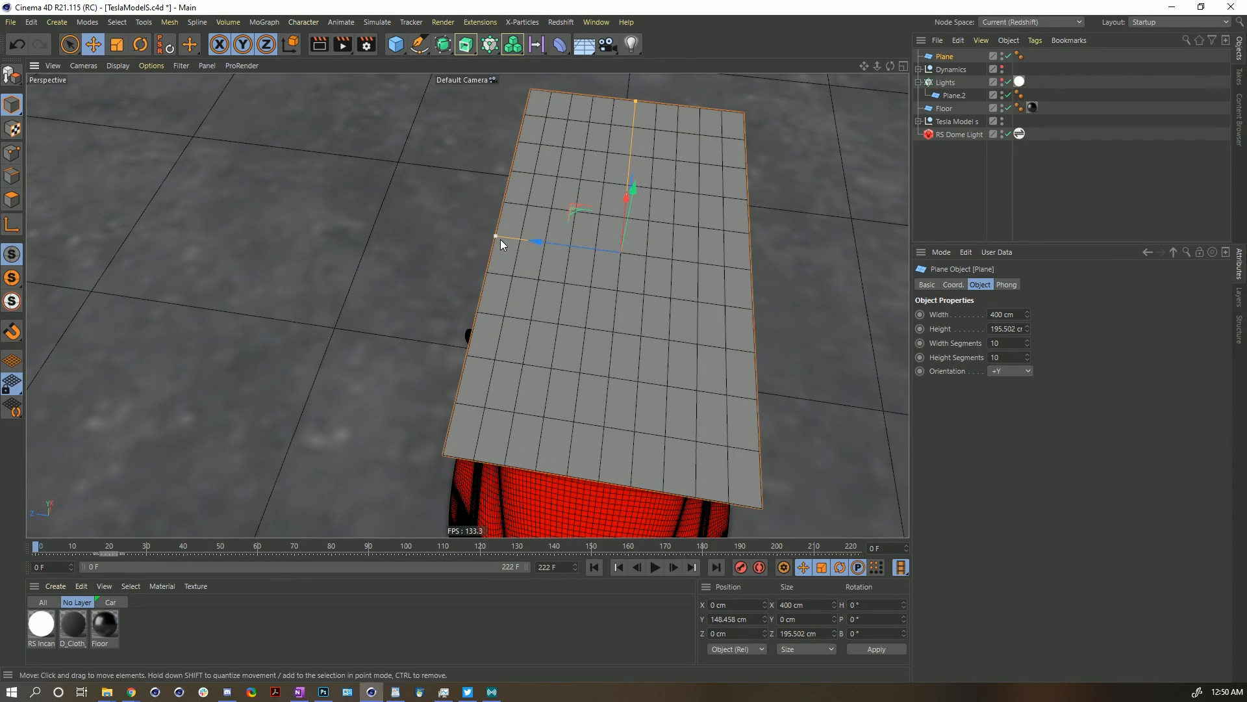
left_click_drag(496, 236, 759, 228)
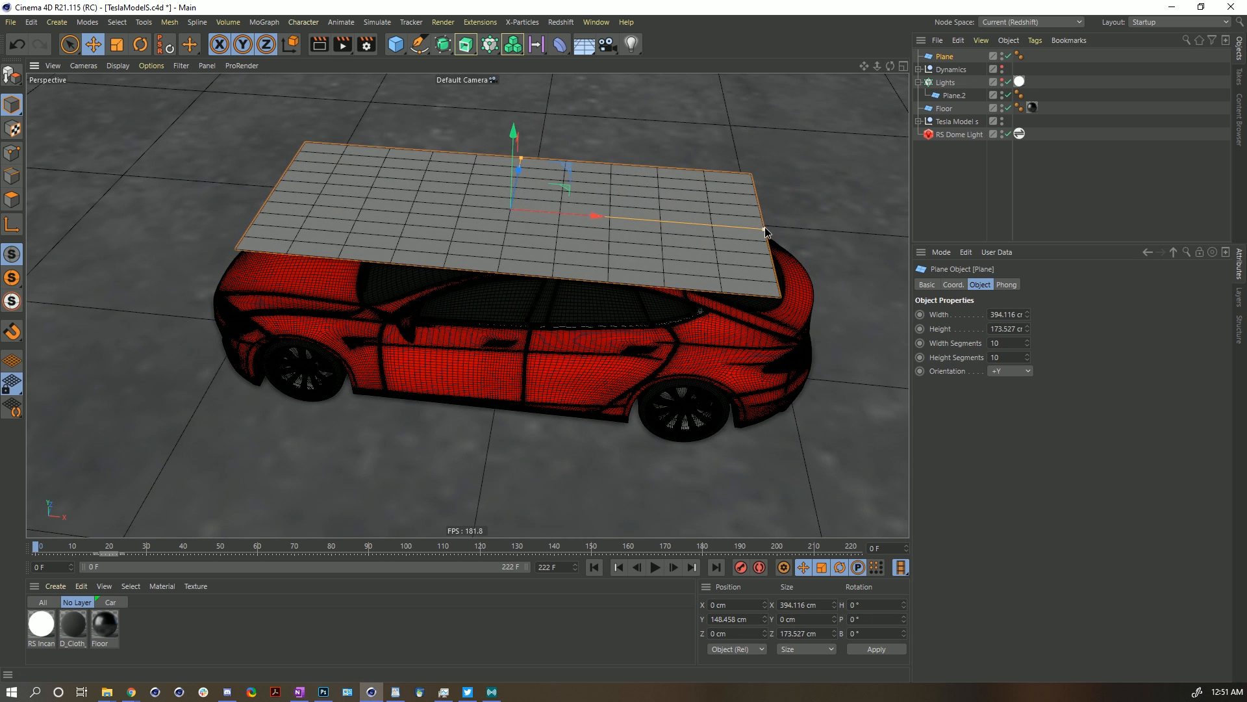
Raise the Plane's Width Segments to 24 to make its grid cells roughly square.
left_click_drag(1028, 342, 1028, 326)
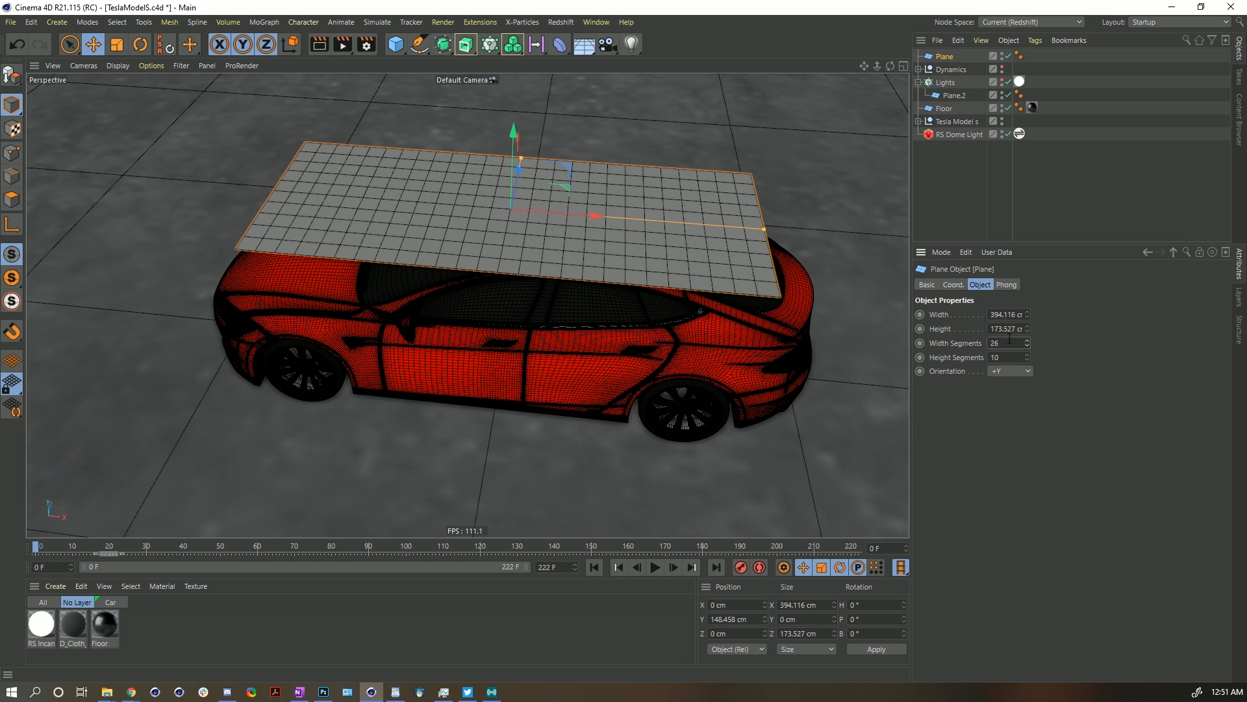
left_click_drag(702, 301, 642, 320, "alt")
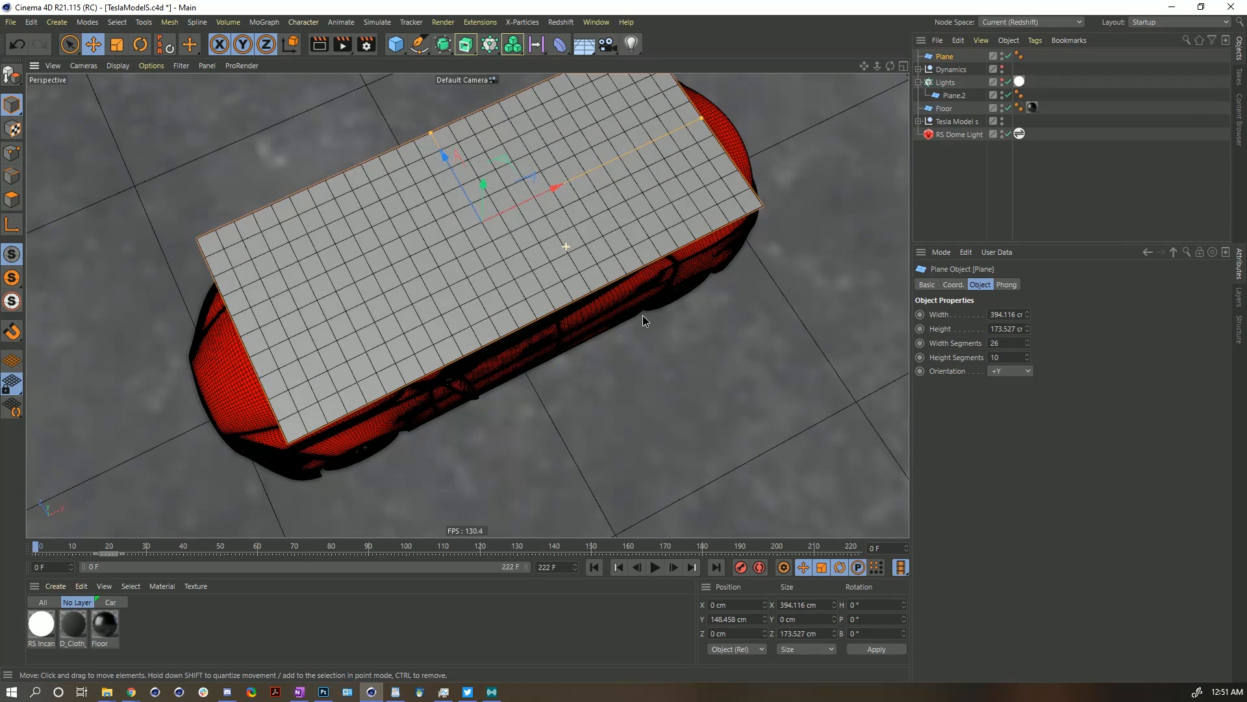
left_click(1027, 346)
left_click(1027, 346)
Rename the Plane above the car "Cloth".
left_click_drag(656, 260, 567, 303, "alt")
double_click(946, 56)
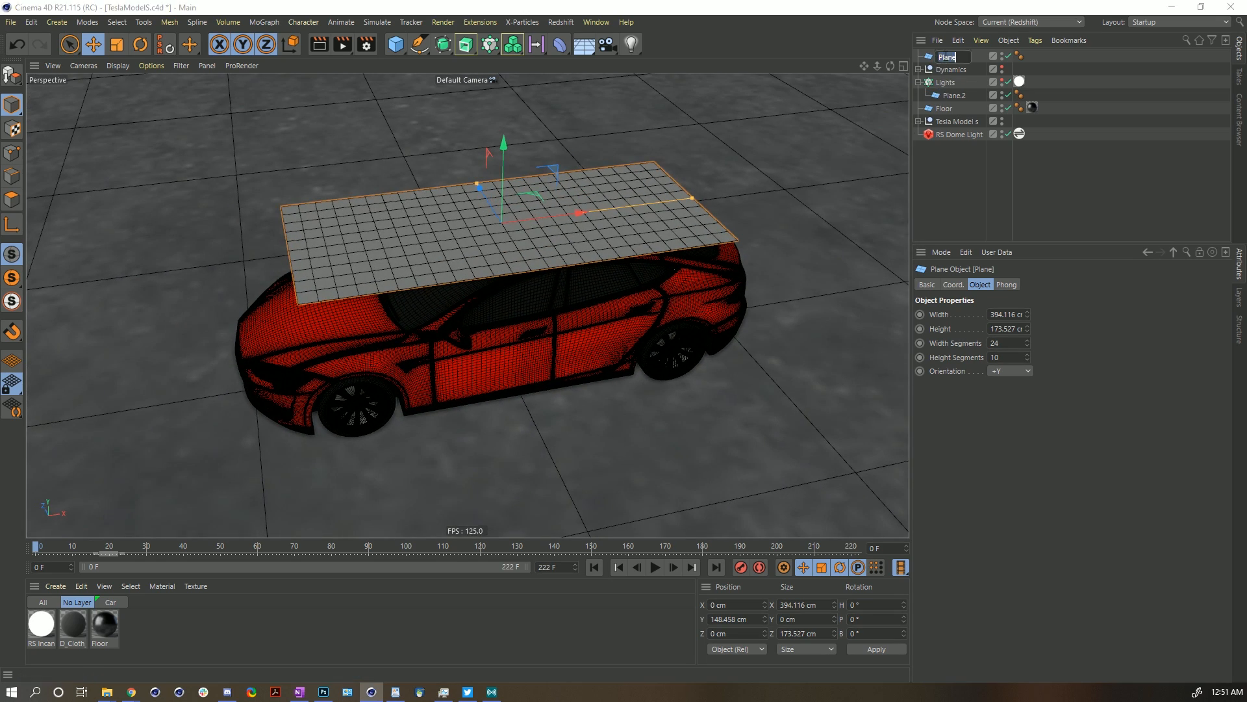
type("Cloth")
key("Return")
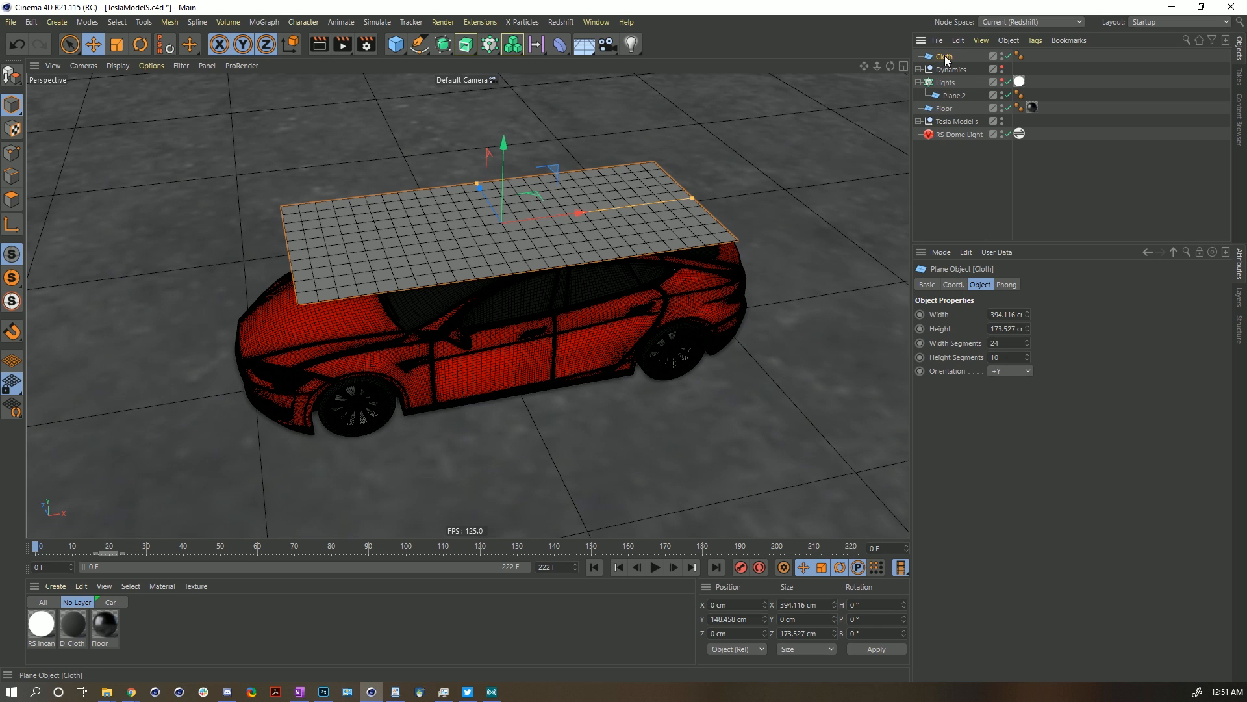
Save the project incrementally as TeslaModelS_0001.c4d.
right_click(946, 59)
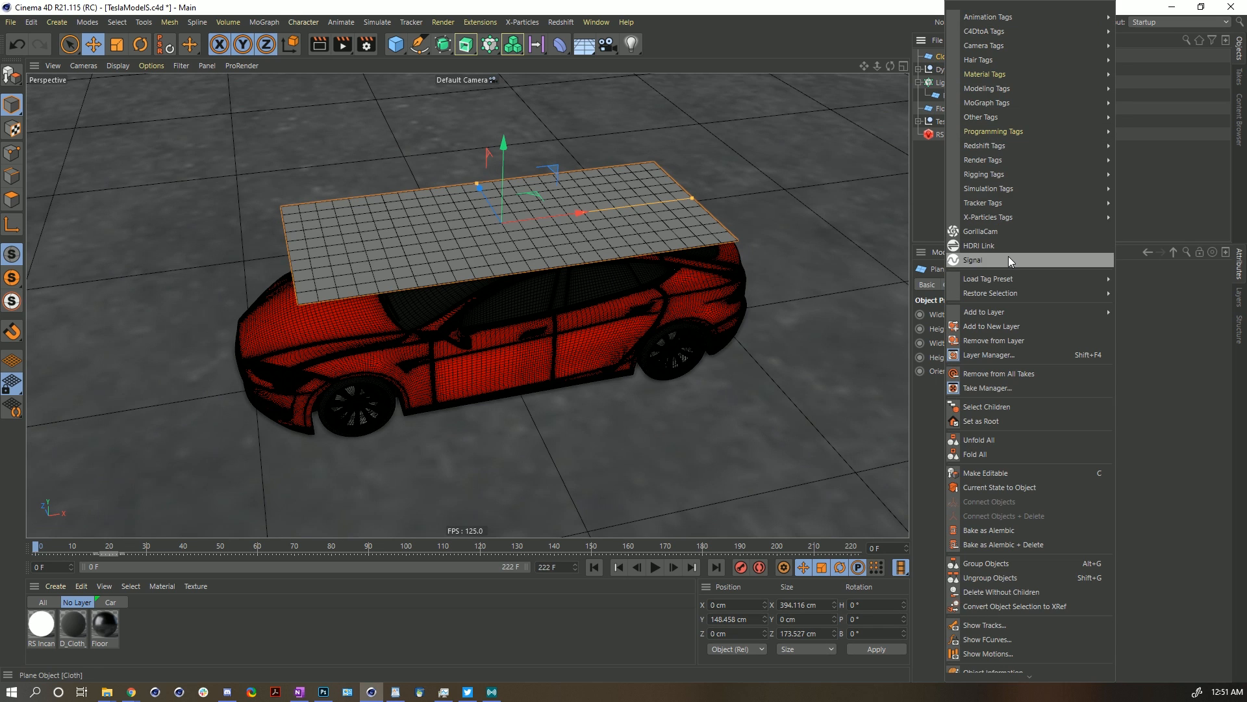
left_click(1155, 150)
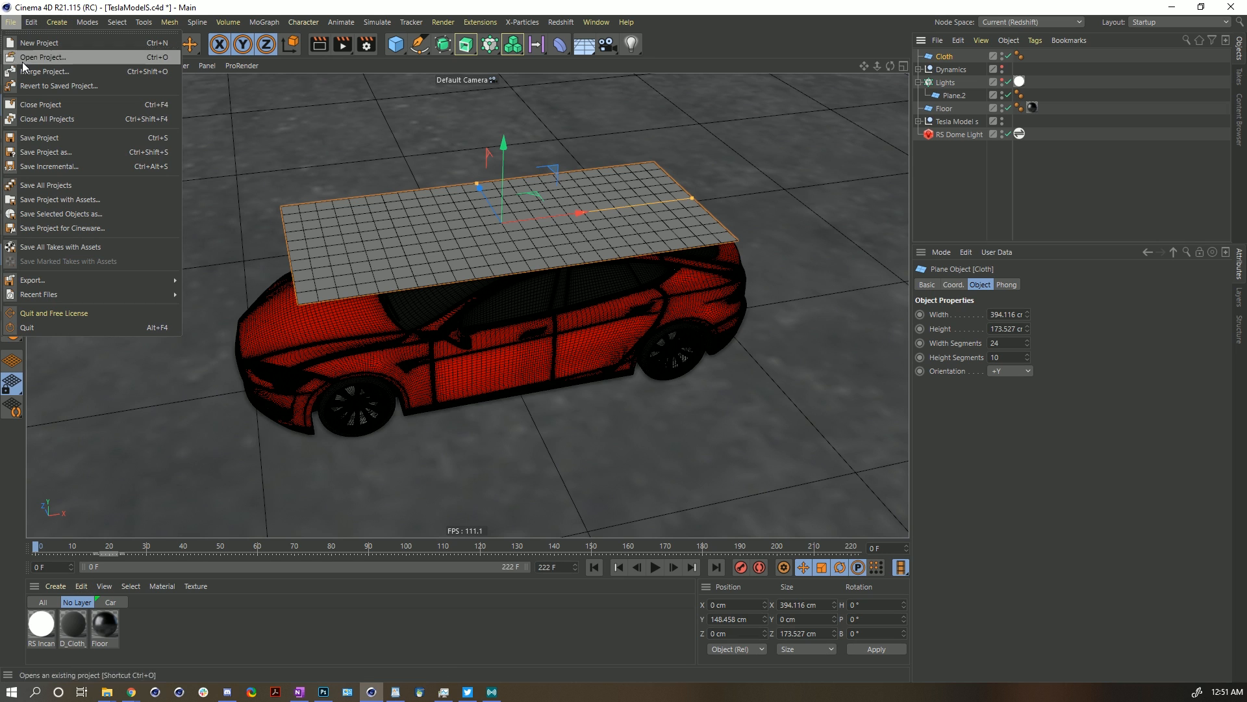
left_click(77, 167)
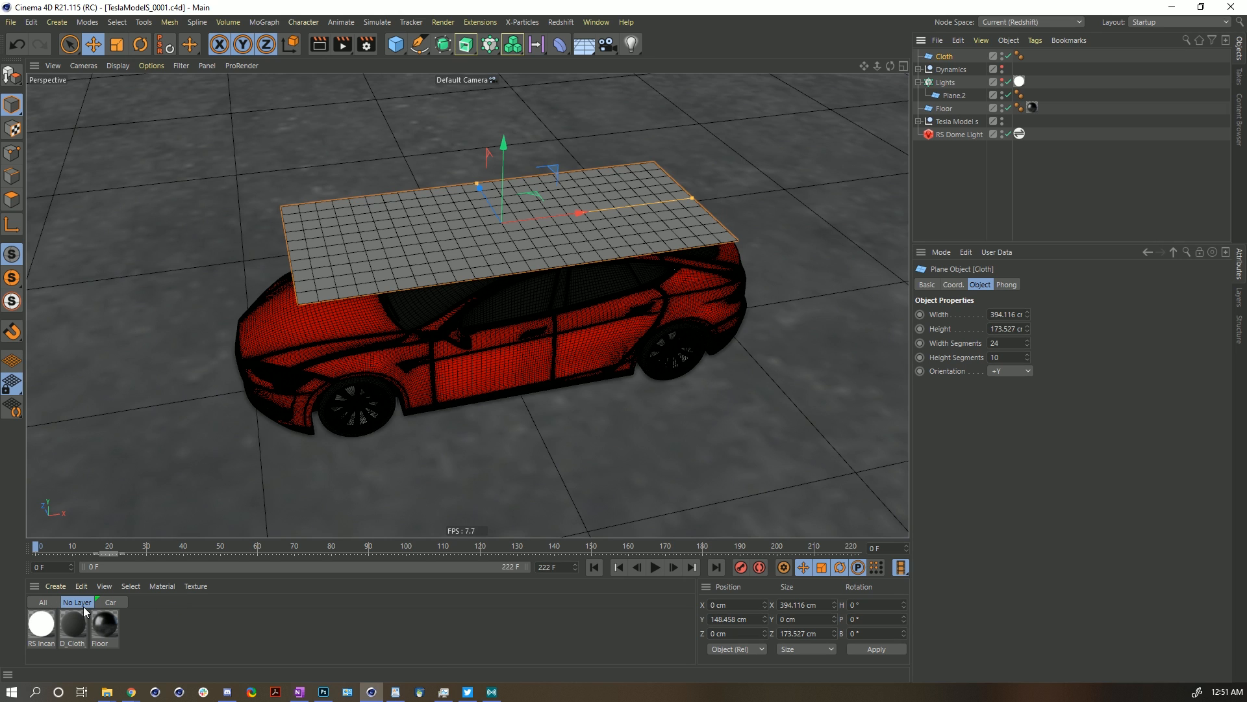
Create a new standard Redshift Material.
left_click(54, 585)
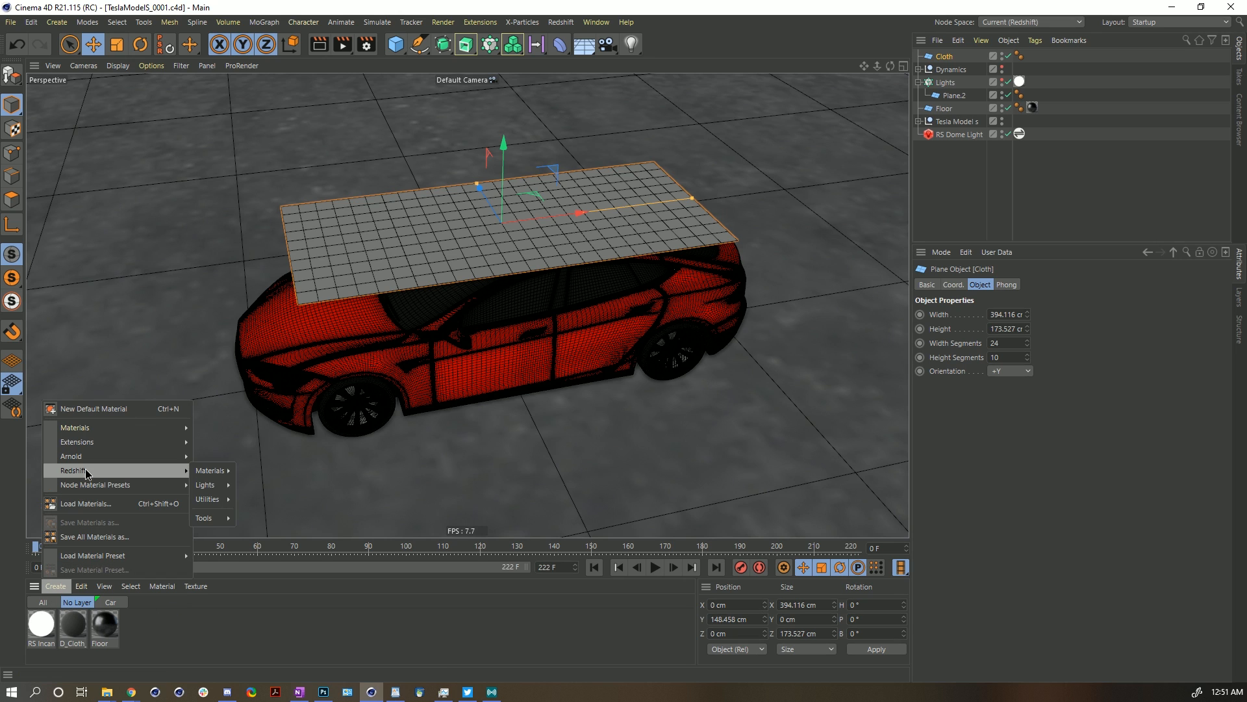
mouse_move(193, 473)
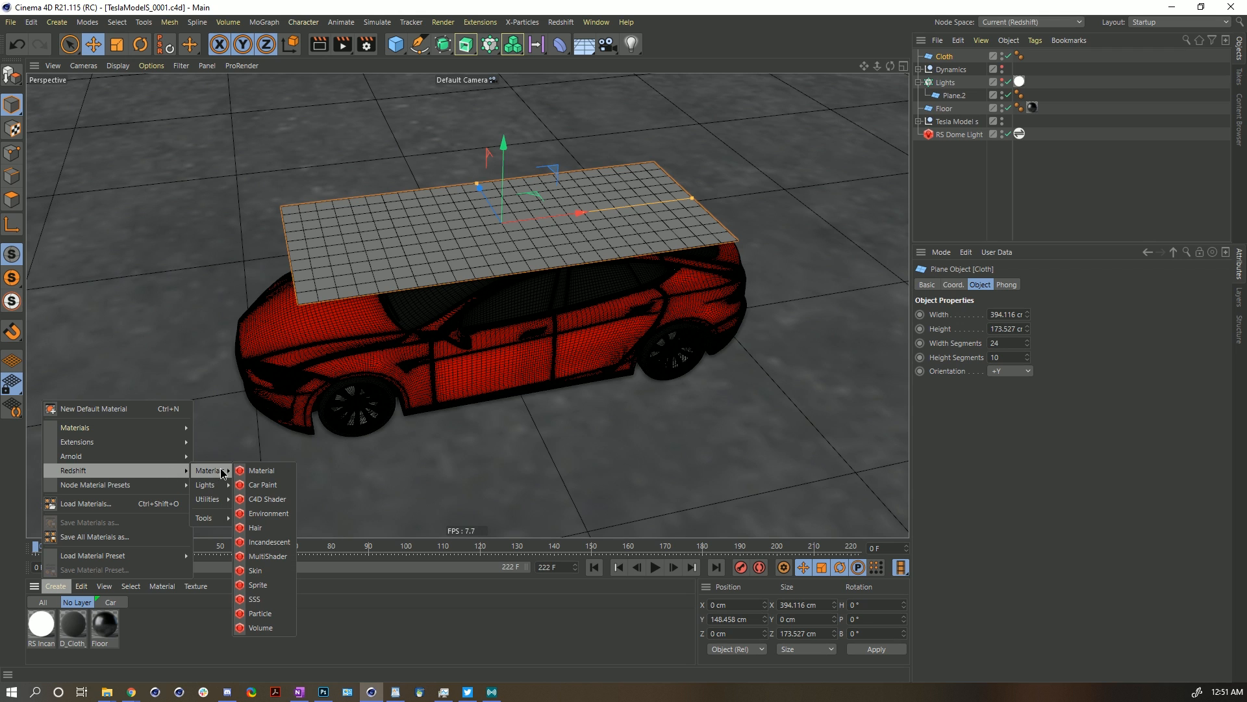
left_click(280, 472)
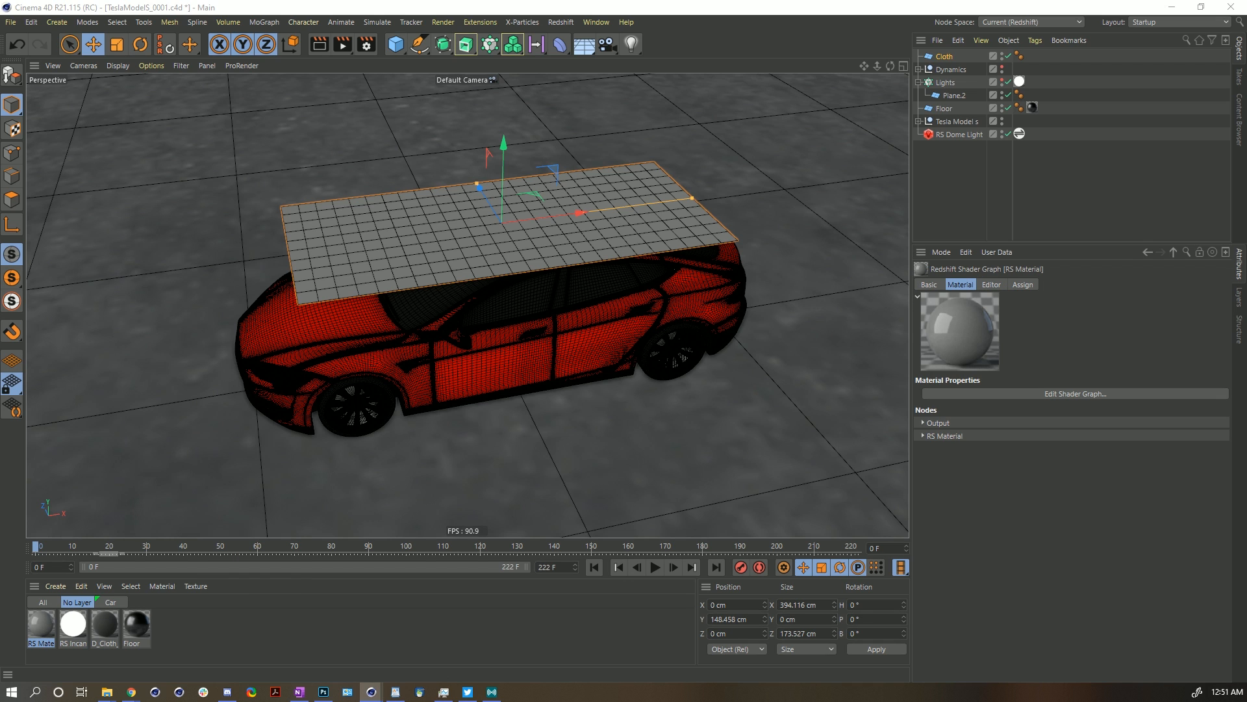
Open the new material's shader graph and set the RS Material node's Reflection Weight to 0.
left_click_drag(1231, 136, 660, 134)
left_click_drag(527, 403, 563, 219)
left_click_drag(430, 134, 404, 1)
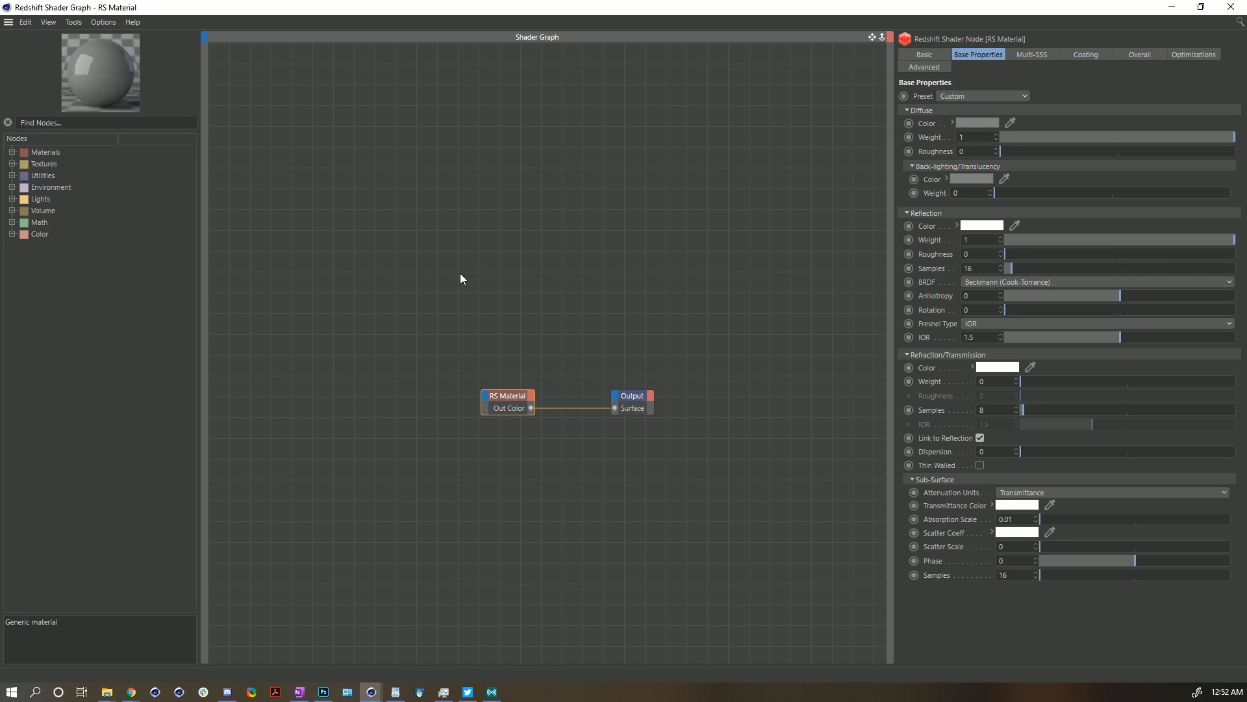
left_click_drag(453, 263, 504, 481)
left_click(1019, 240)
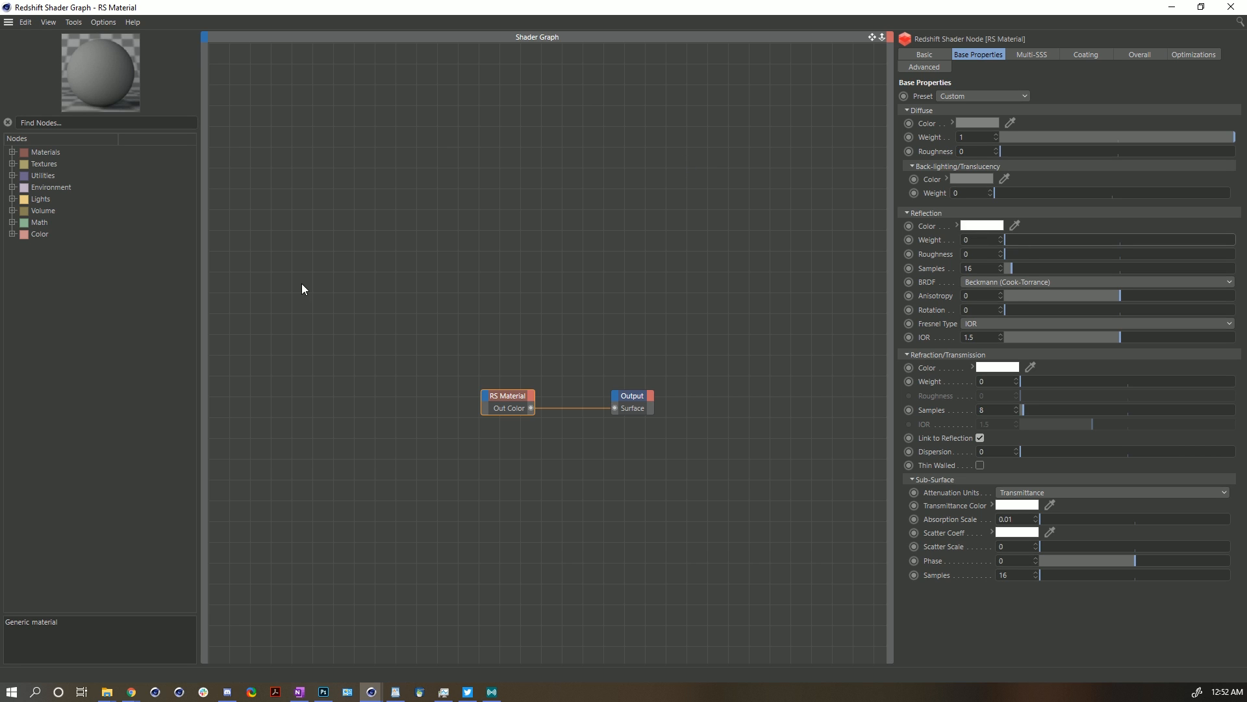
Add a Texture node to the shader graph, placed above the RS Material node.
left_click(94, 123)
type("tex")
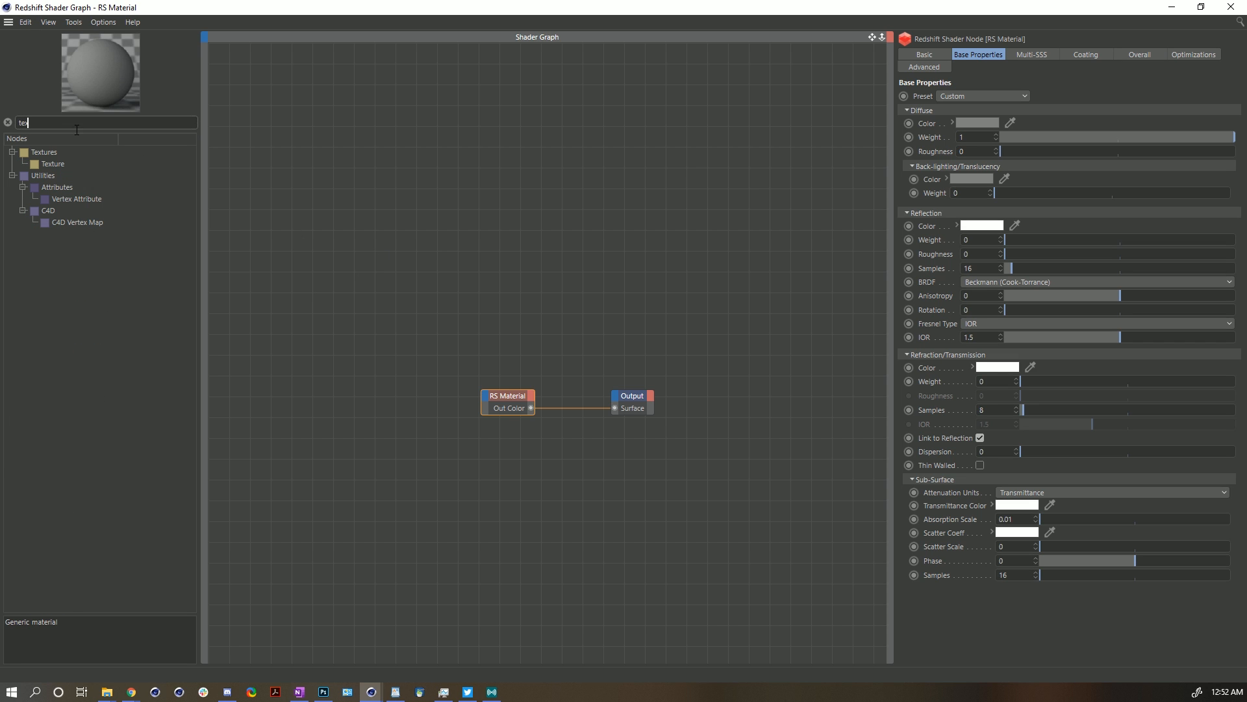
left_click_drag(51, 166, 313, 245)
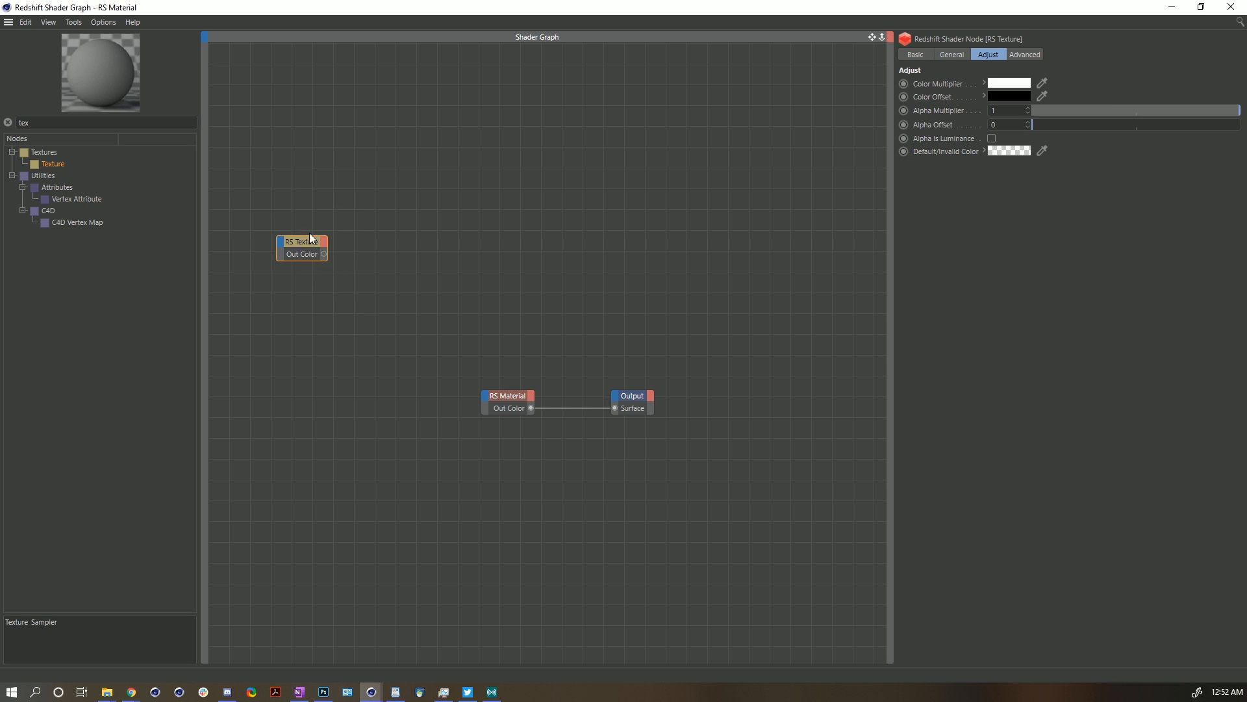
Load ClothKnit_f_Normal.tif from the tex folder in TutorialScenes as the RS Texture node's image.
left_click(953, 55)
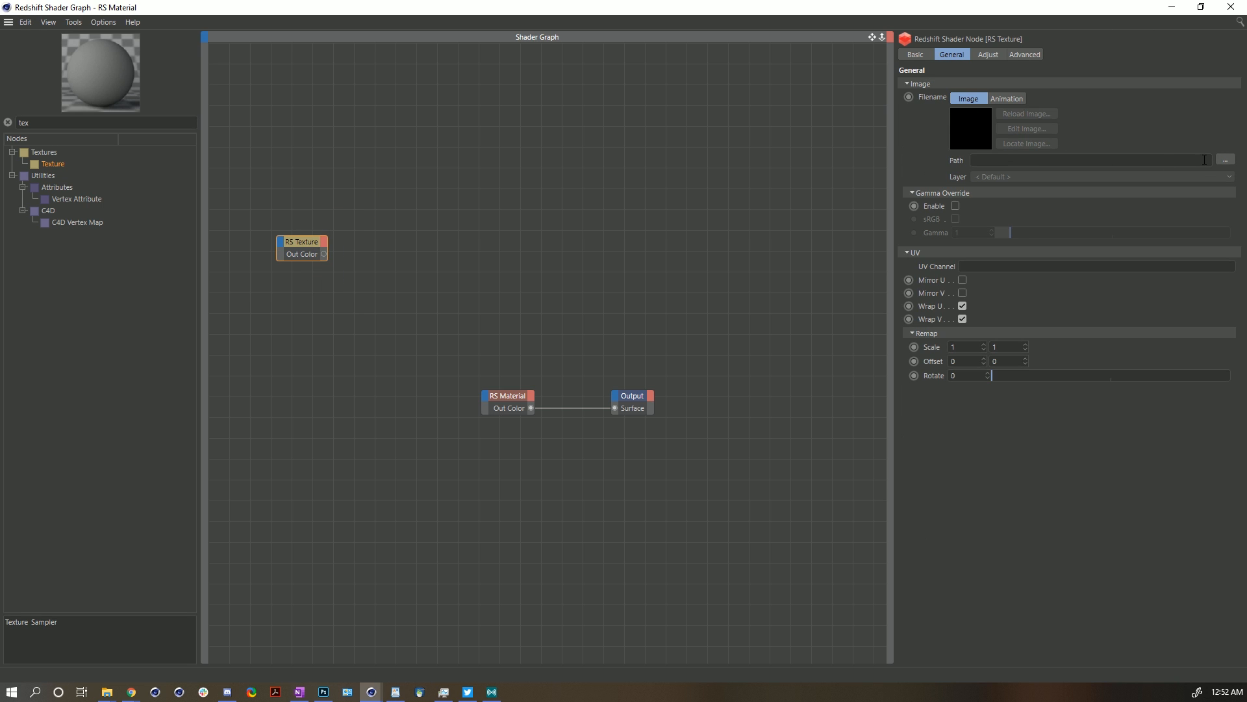
left_click(1225, 160)
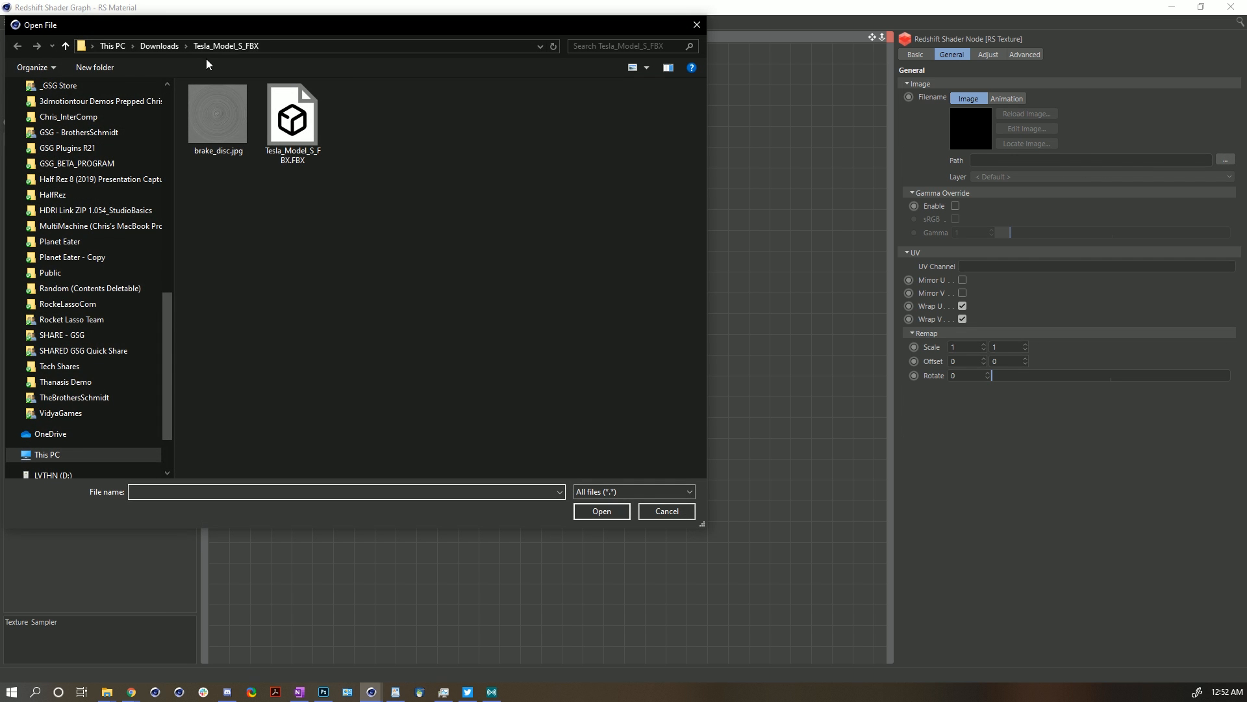
left_click_drag(170, 329, 169, 124)
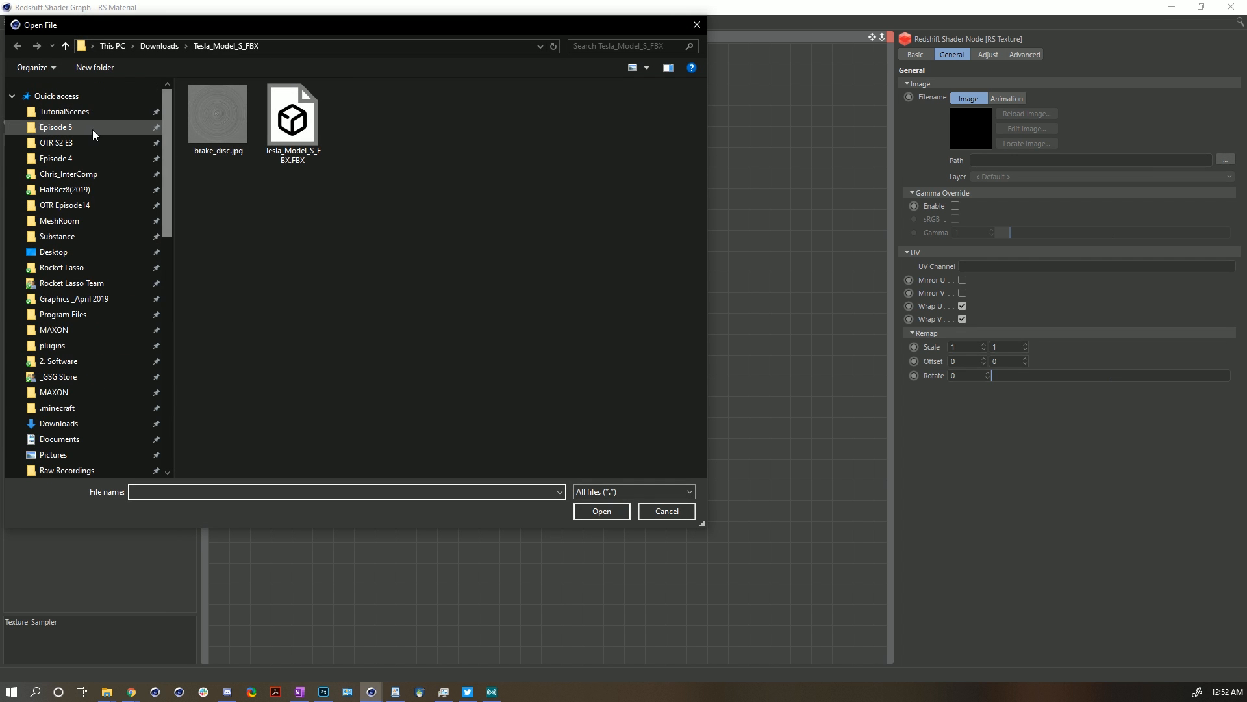
left_click(78, 113)
double_click(224, 120)
left_click(274, 132)
left_click(367, 123)
left_click(441, 120)
left_click(527, 130)
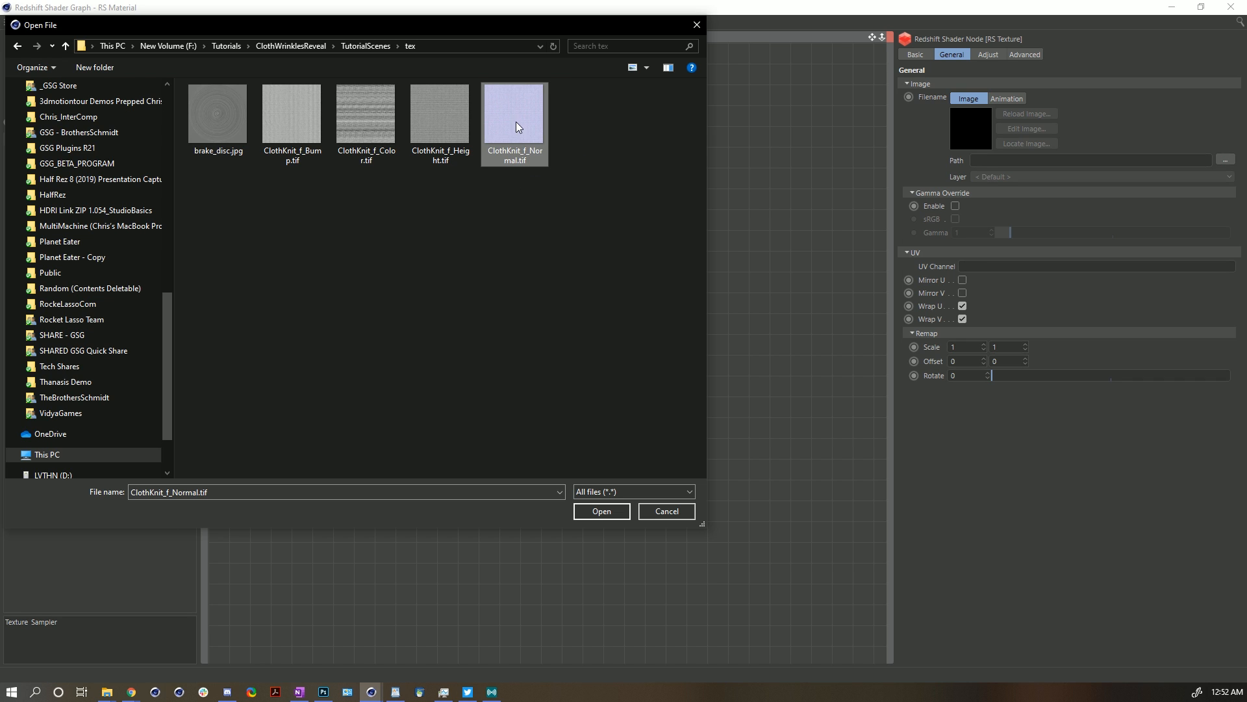
left_click(598, 510)
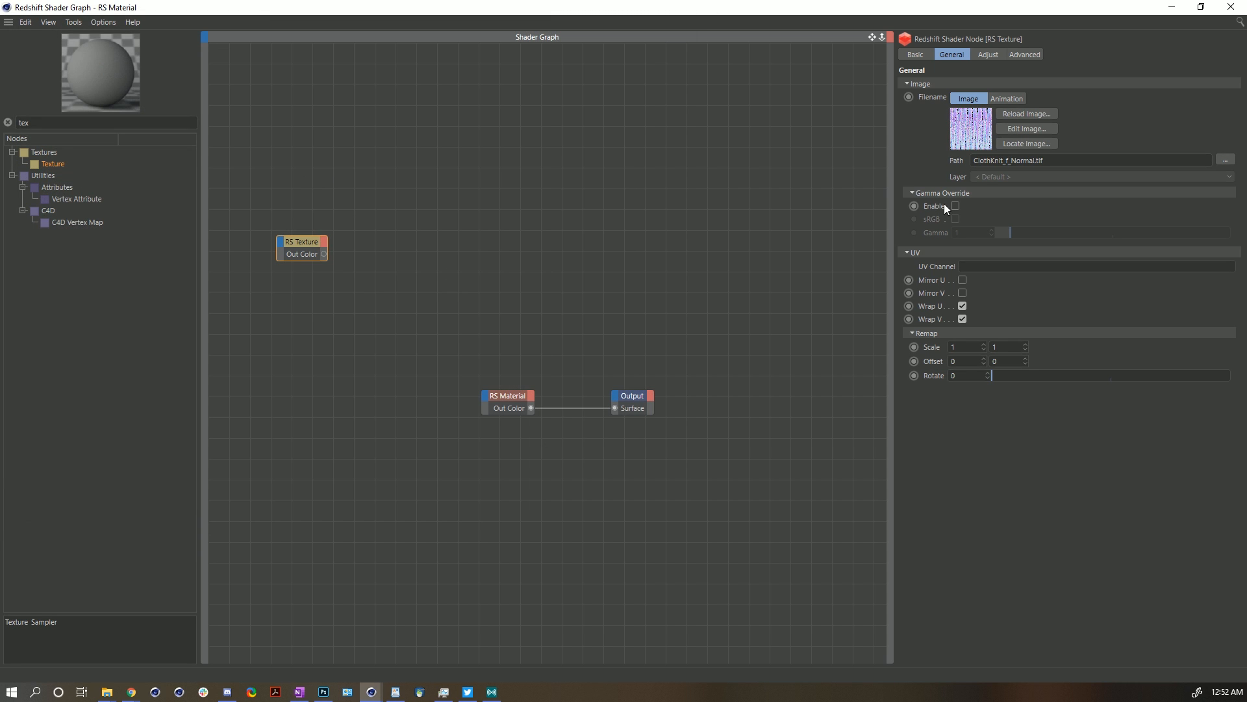
Add a Bump Map node beside the RS Texture node and connect the texture's Out Color to the bump map's Input.
left_click(41, 119)
left_click_drag(105, 122, 0, 94)
type("bump")
left_click_drag(67, 186, 403, 254)
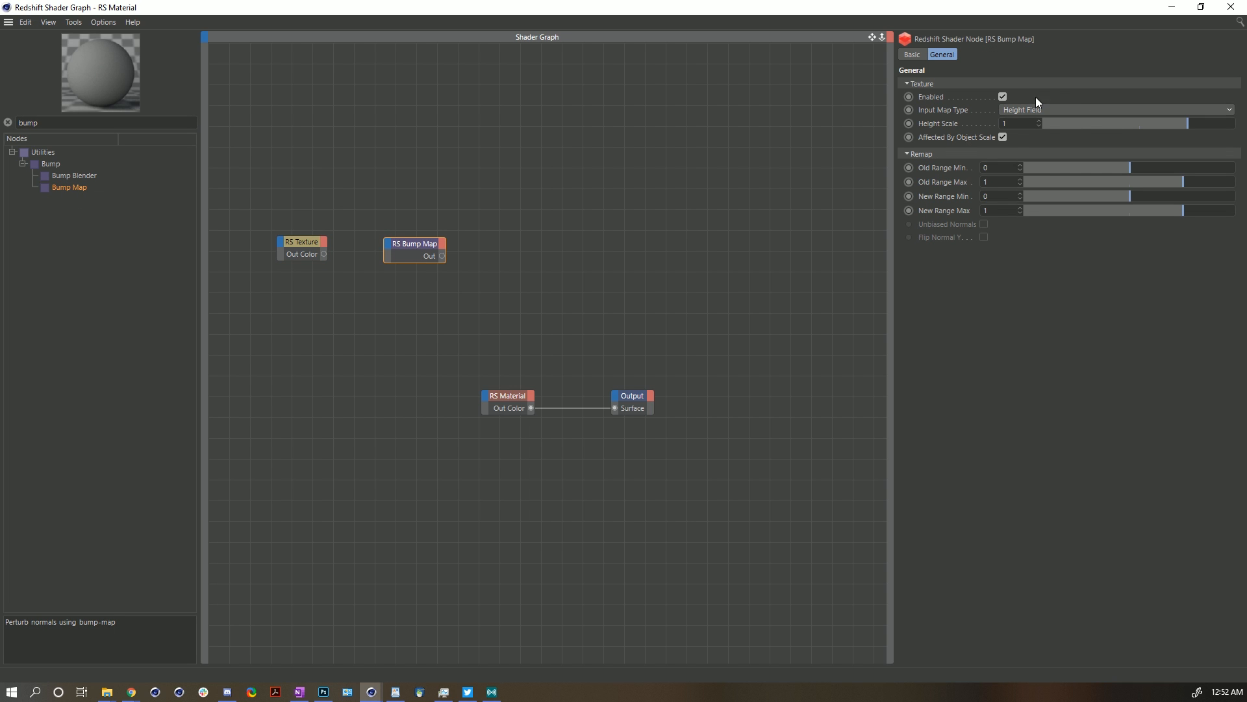
left_click_drag(66, 124, 17, 121)
type("norm")
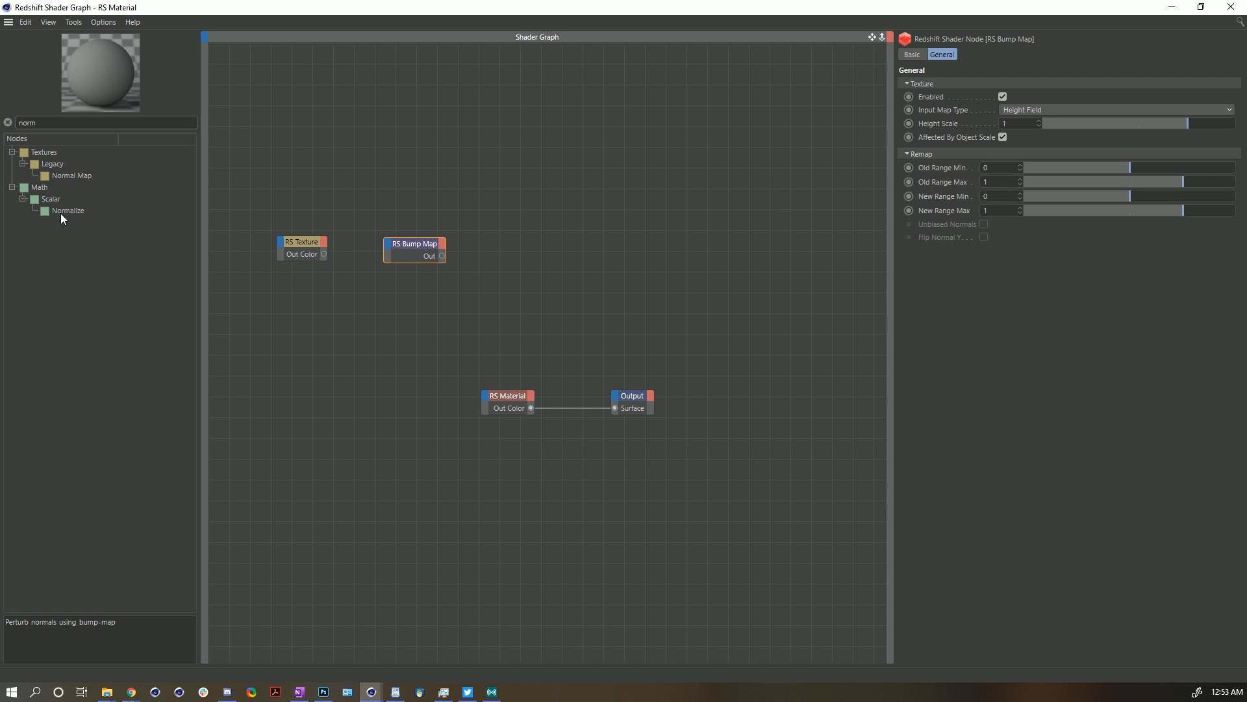
left_click_drag(322, 255, 391, 241)
mouse_move(400, 249)
left_click(1055, 108)
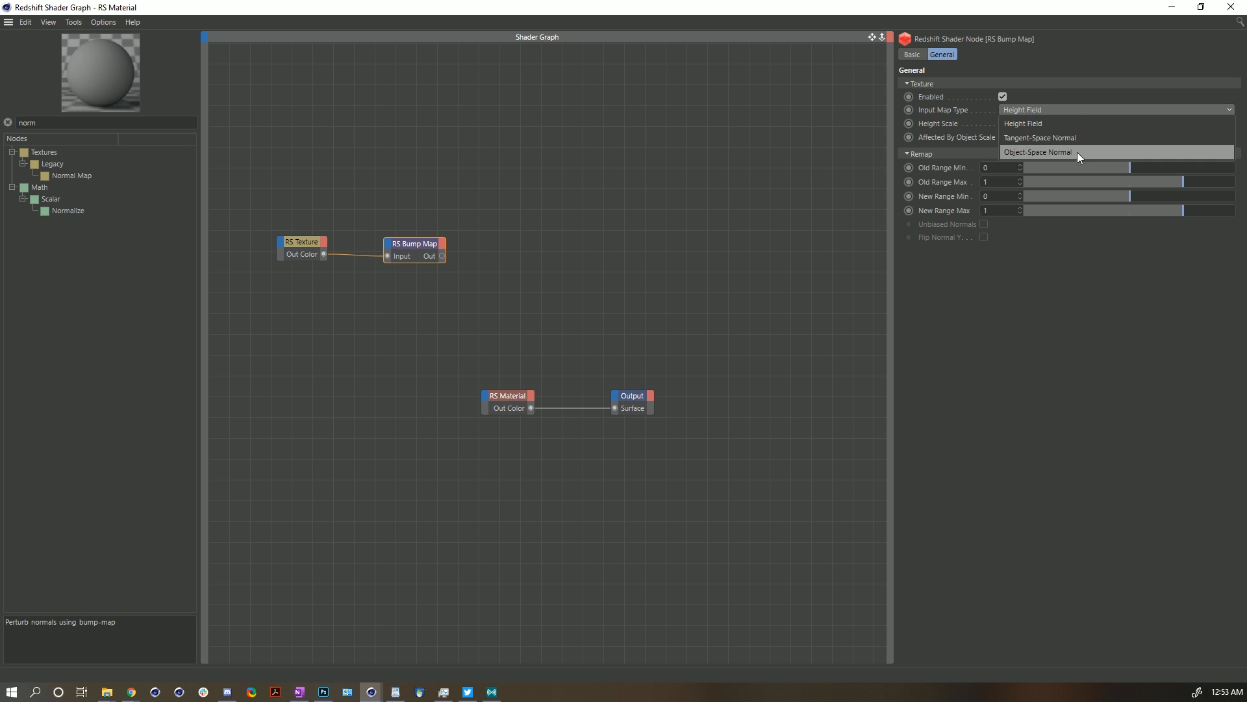
left_click(1059, 106)
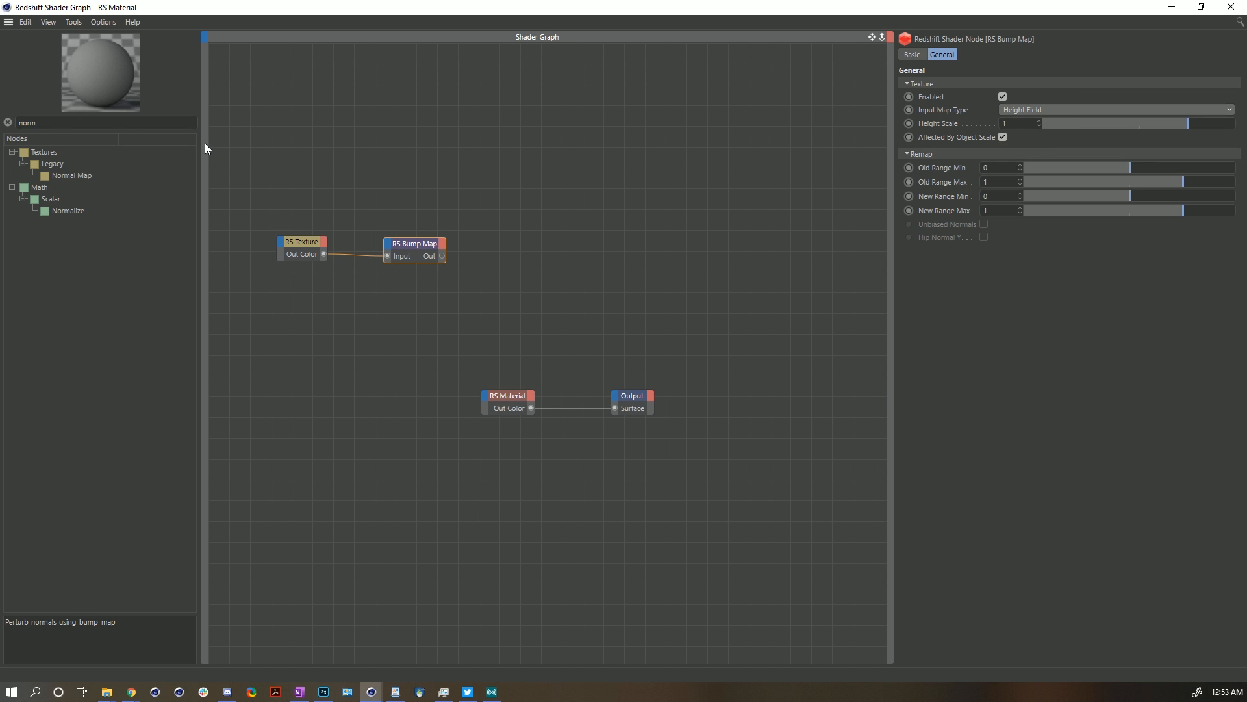
left_click(1039, 115)
left_click(271, 84)
double_click(159, 120)
type("dis")
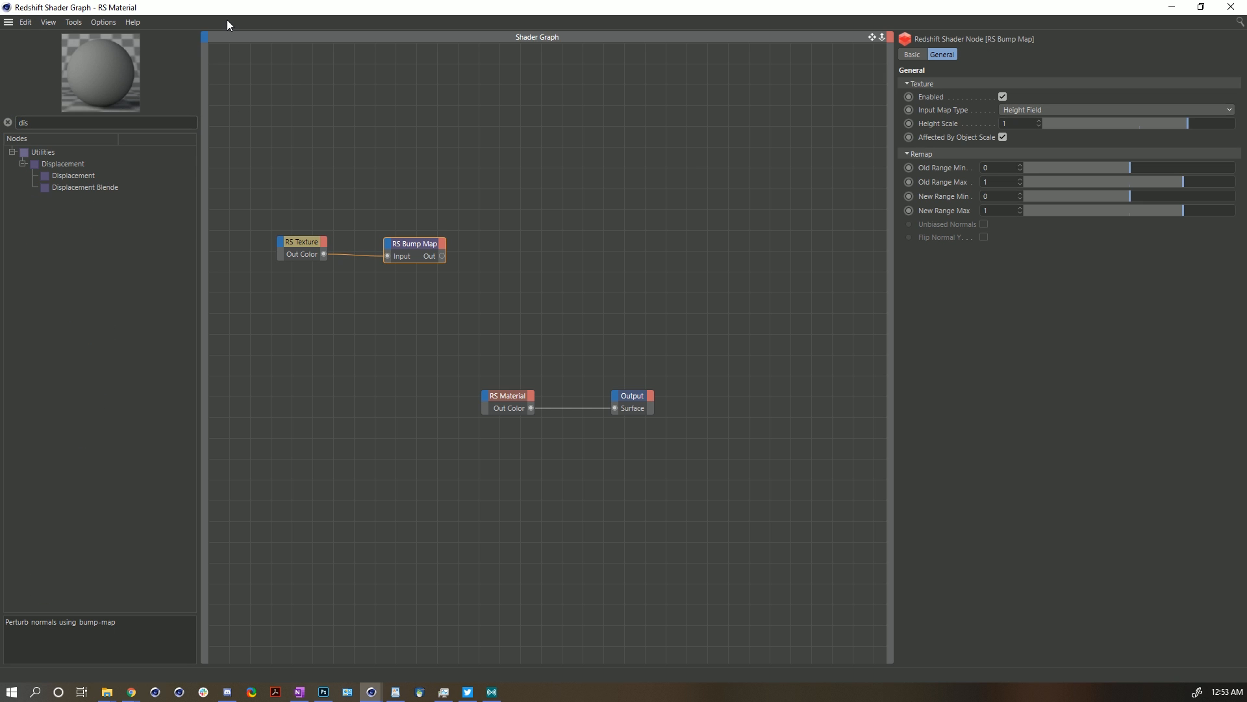
left_click_drag(87, 174, 416, 170)
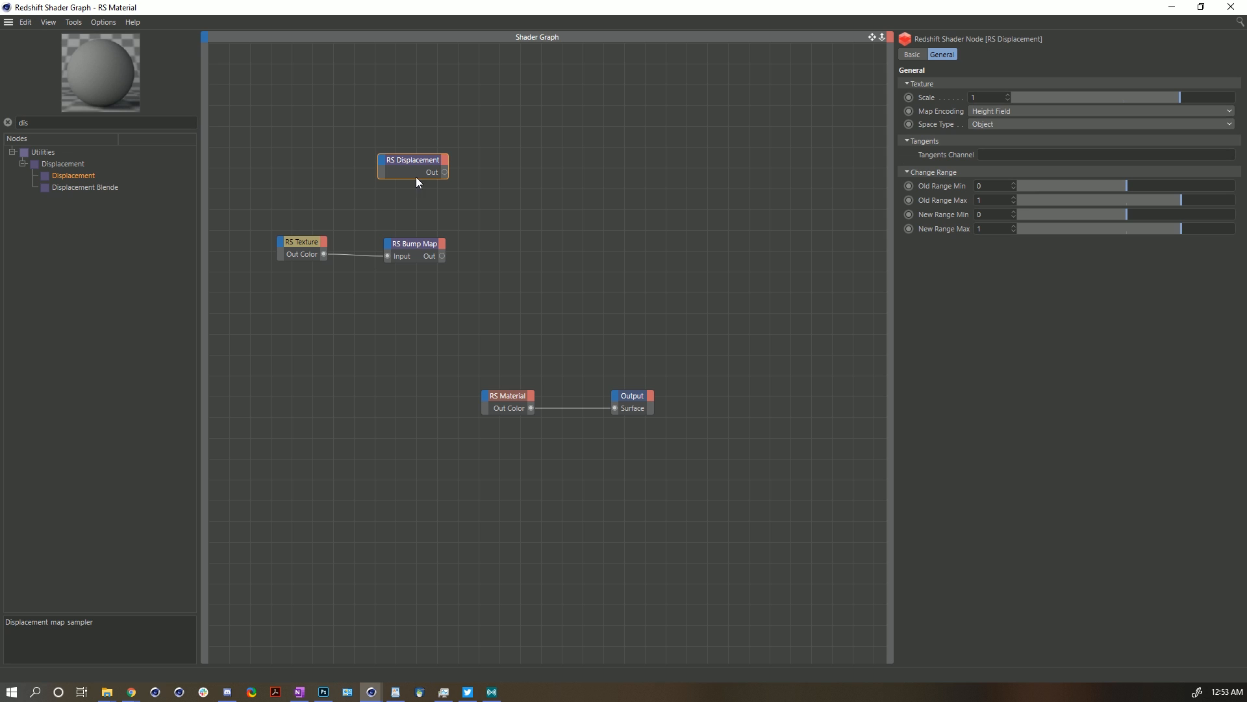
left_click(1000, 110)
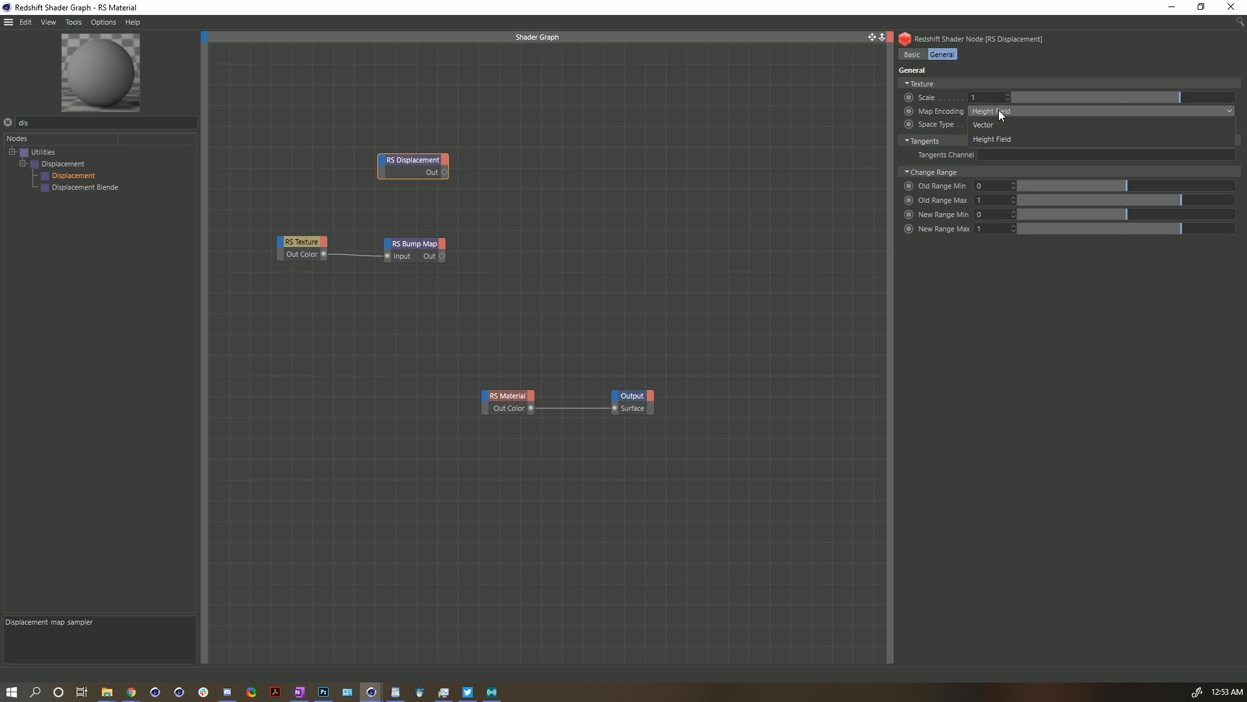
left_click(946, 121)
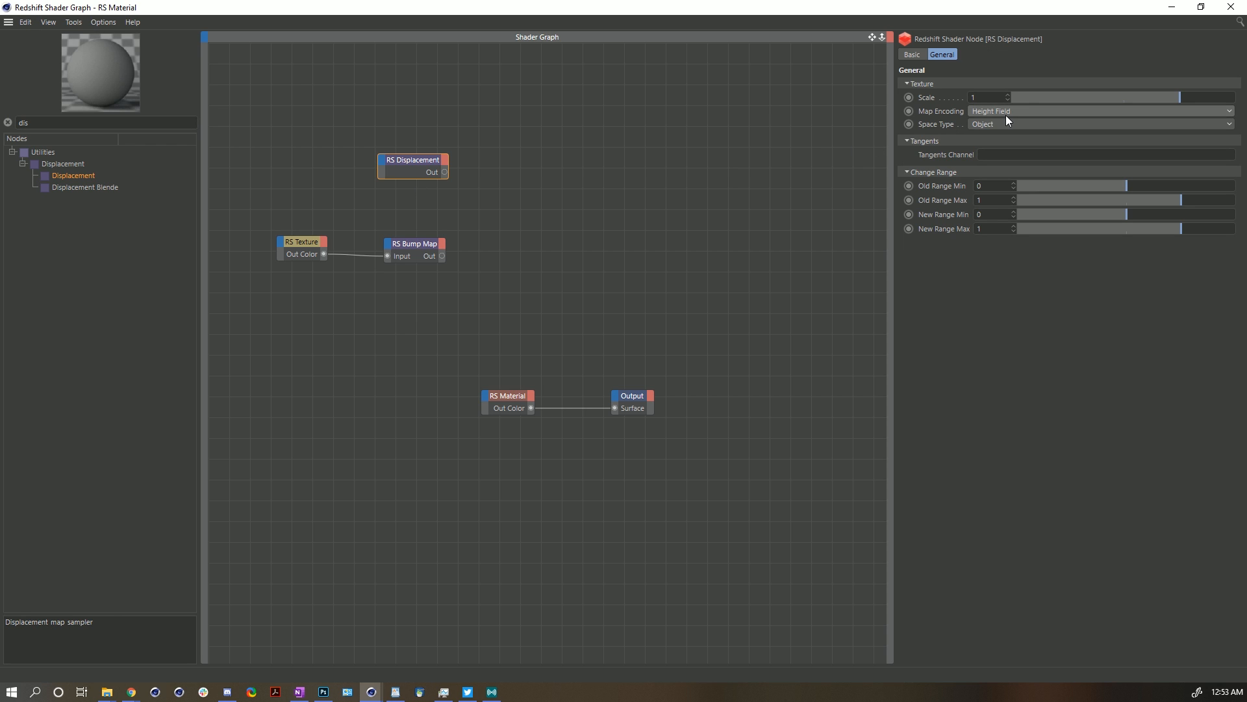
key("Delete")
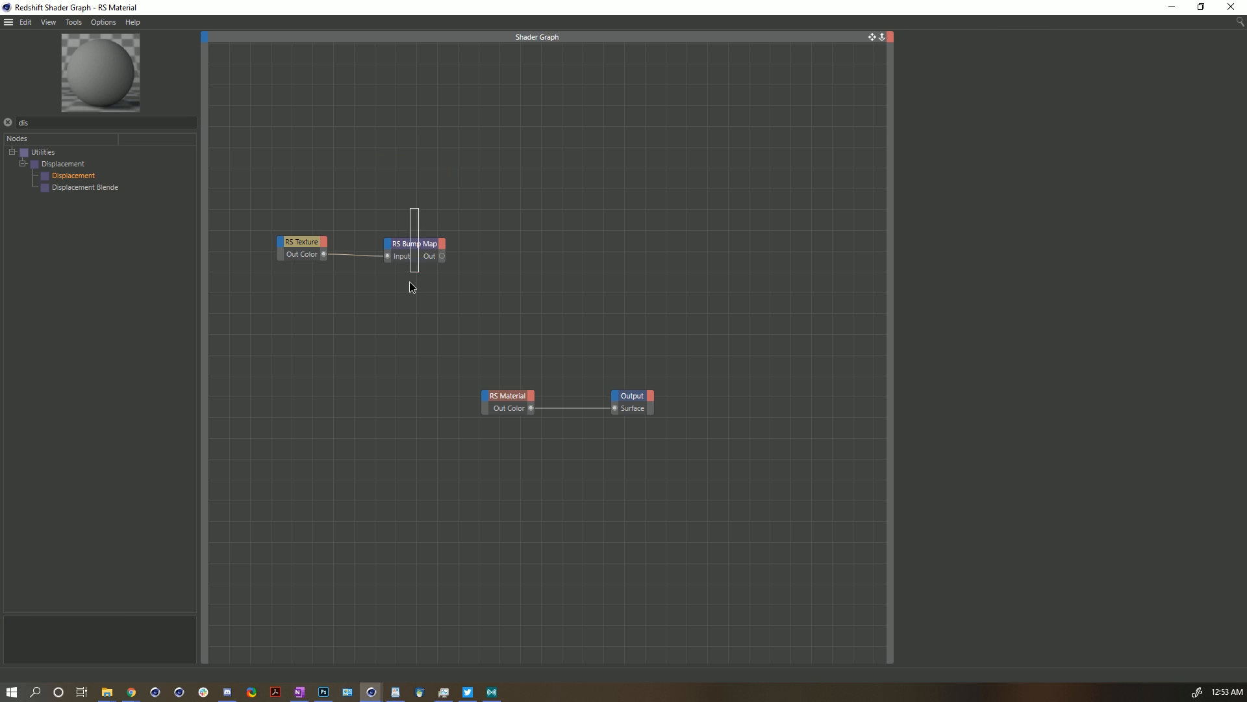
Set the RS Bump Map's Input Map Type to Tangent-Space Normal and connect its output to the RS Material's overall Bump Input.
left_click(416, 255)
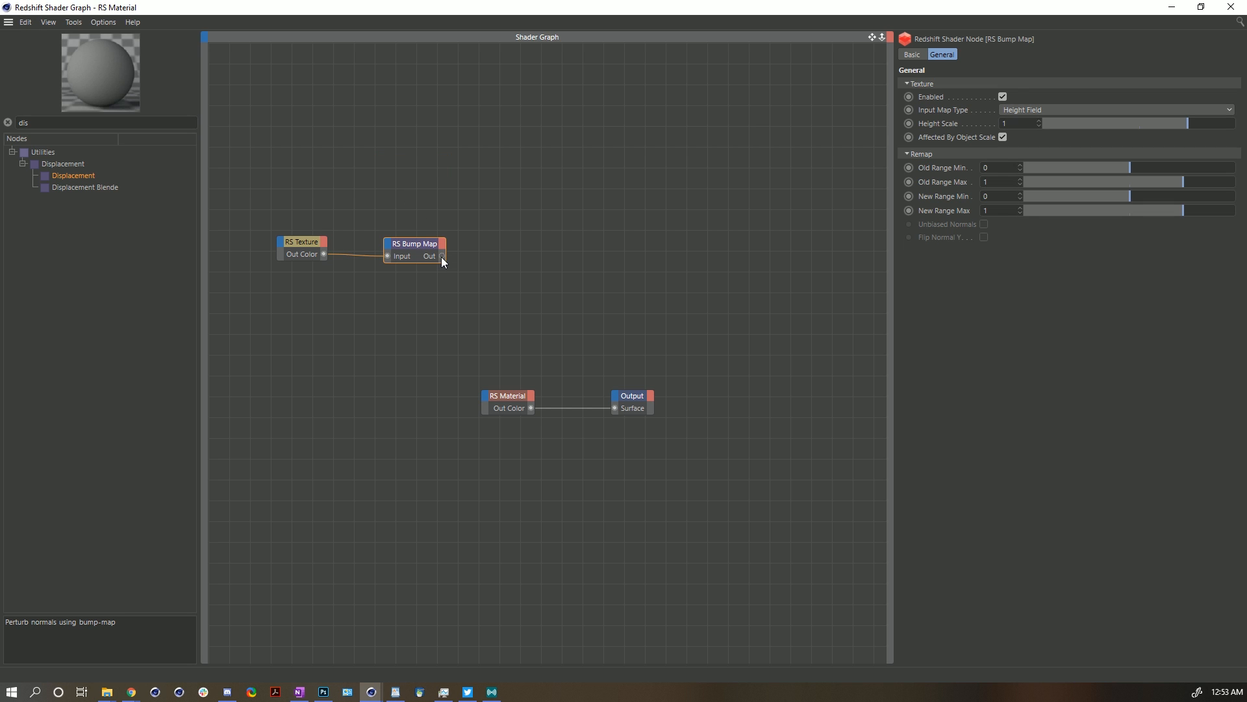
left_click(1043, 111)
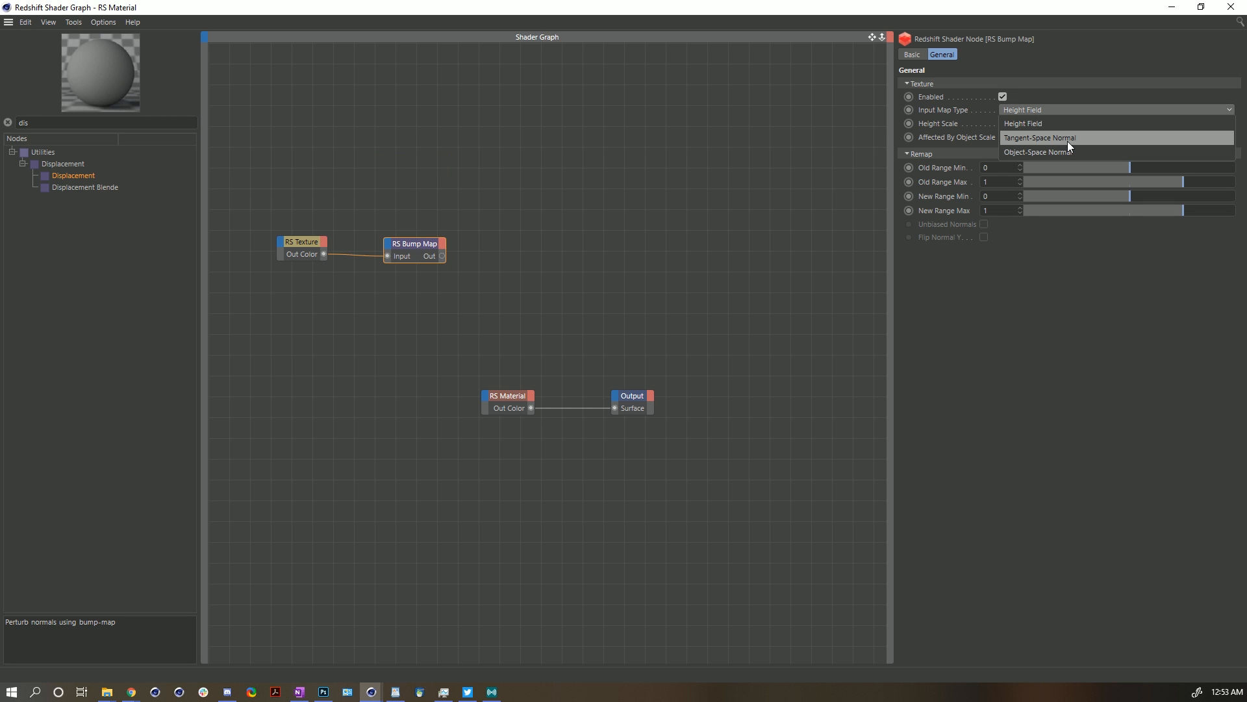
left_click(1069, 140)
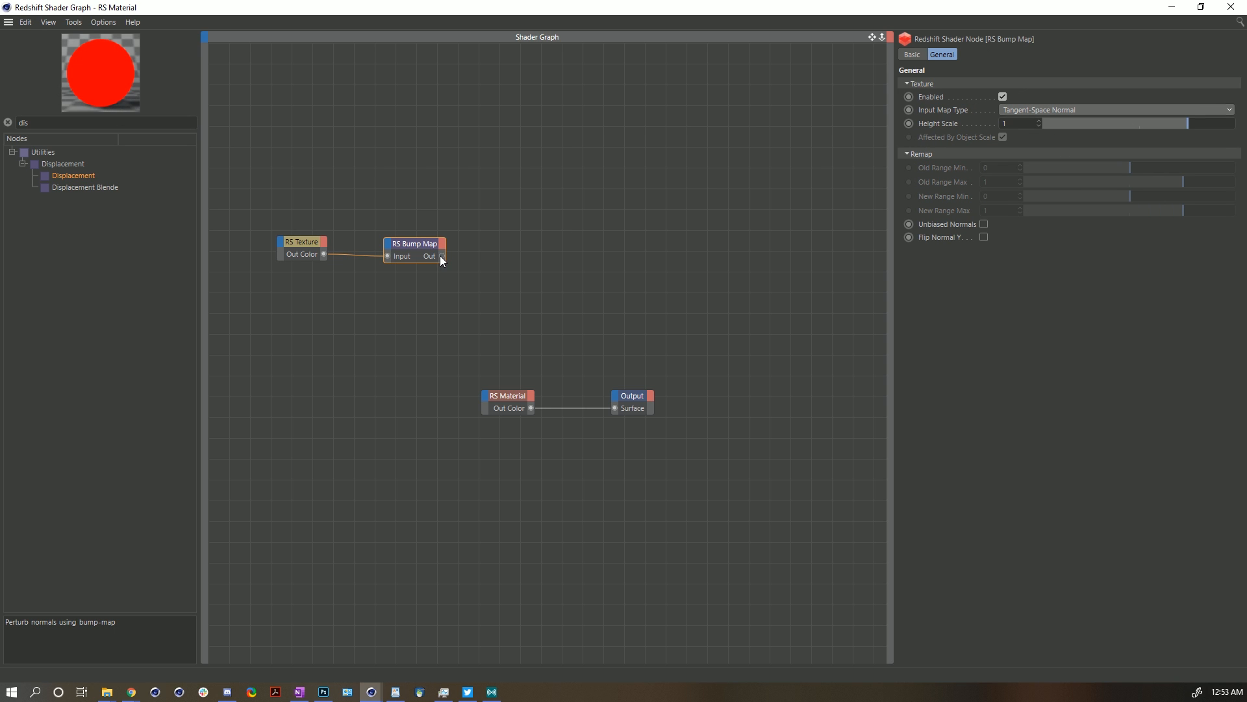
left_click_drag(442, 256, 490, 393)
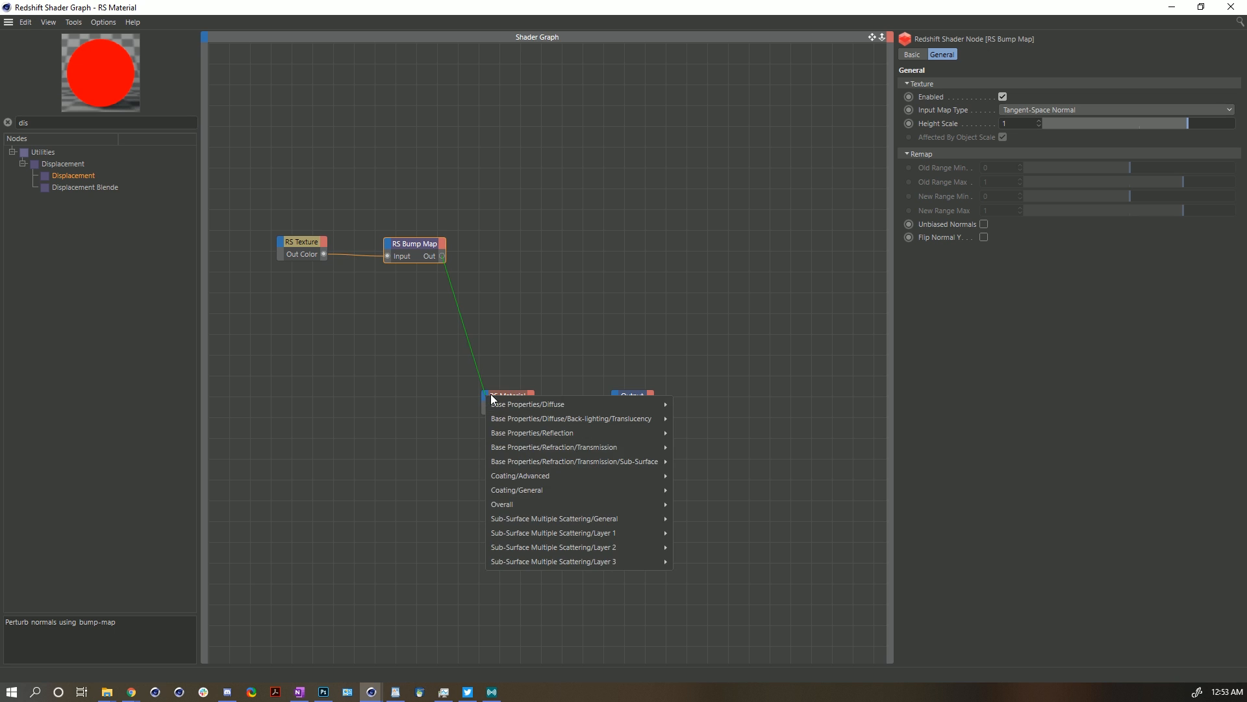
mouse_move(536, 504)
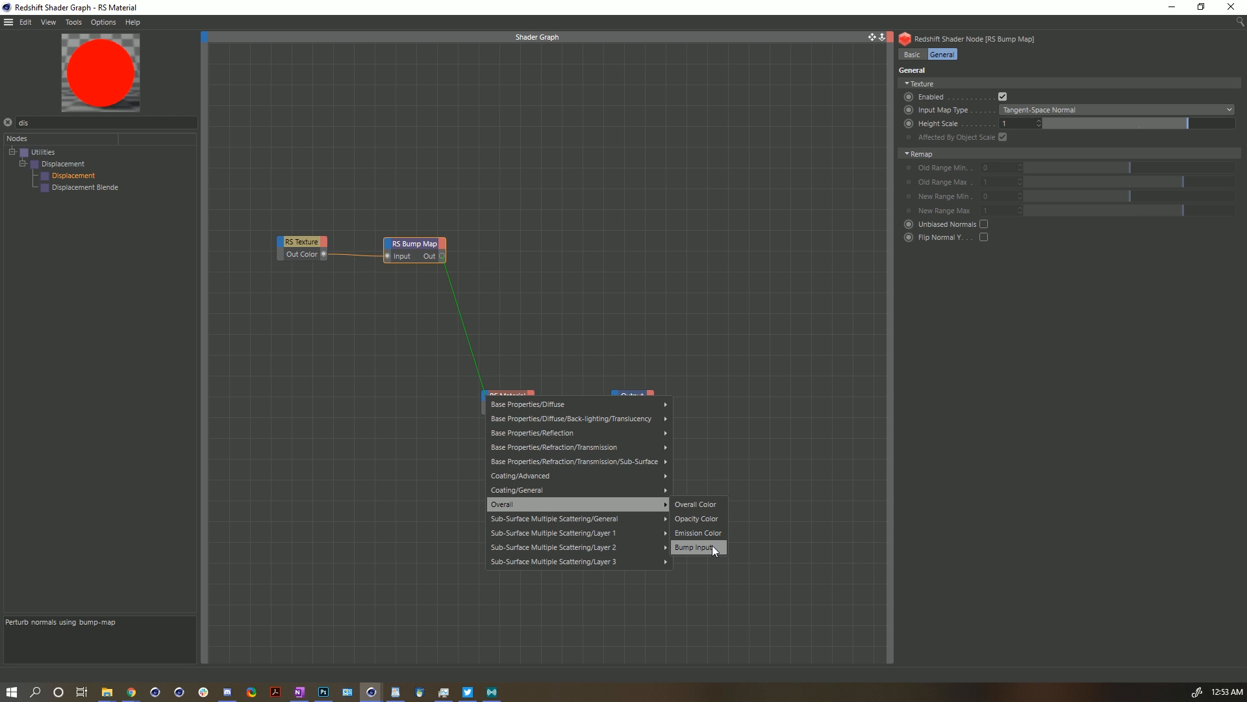
left_click(712, 547)
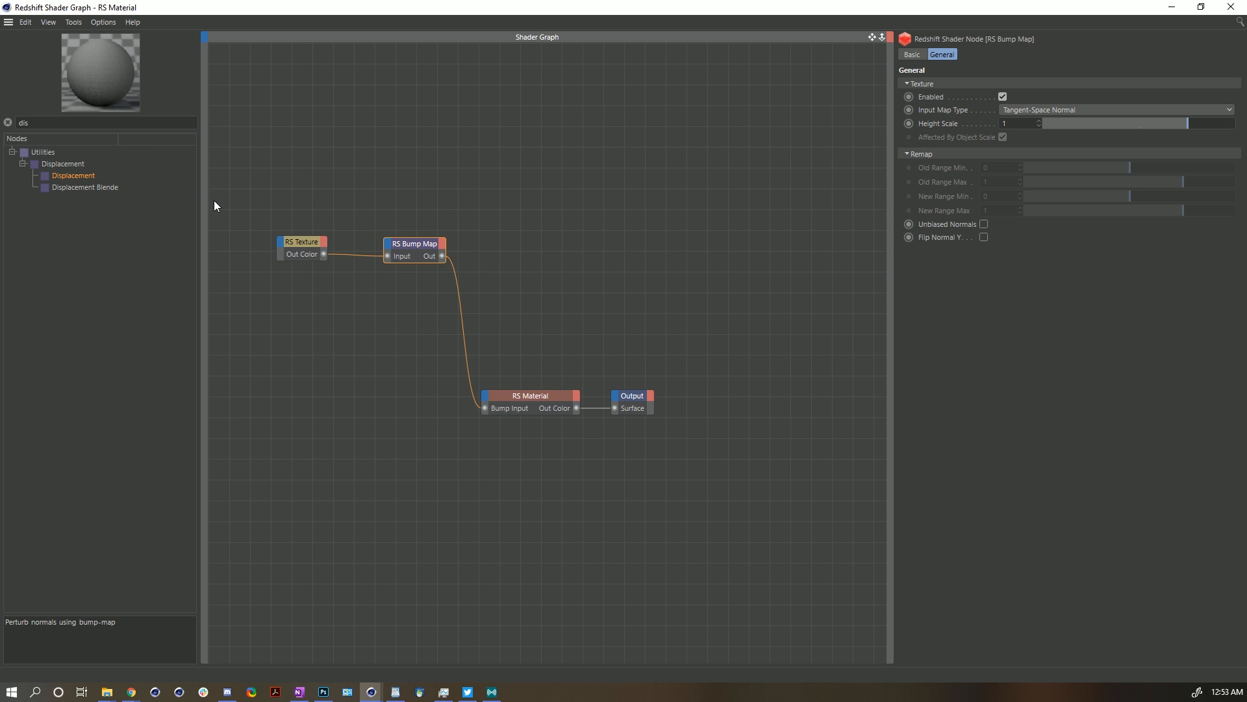
Duplicate the RS Texture node below the original and load ClothKnit_f_Color.tif as the copy's image.
left_click(299, 241)
left_click_drag(299, 242, 301, 309, "ctrl")
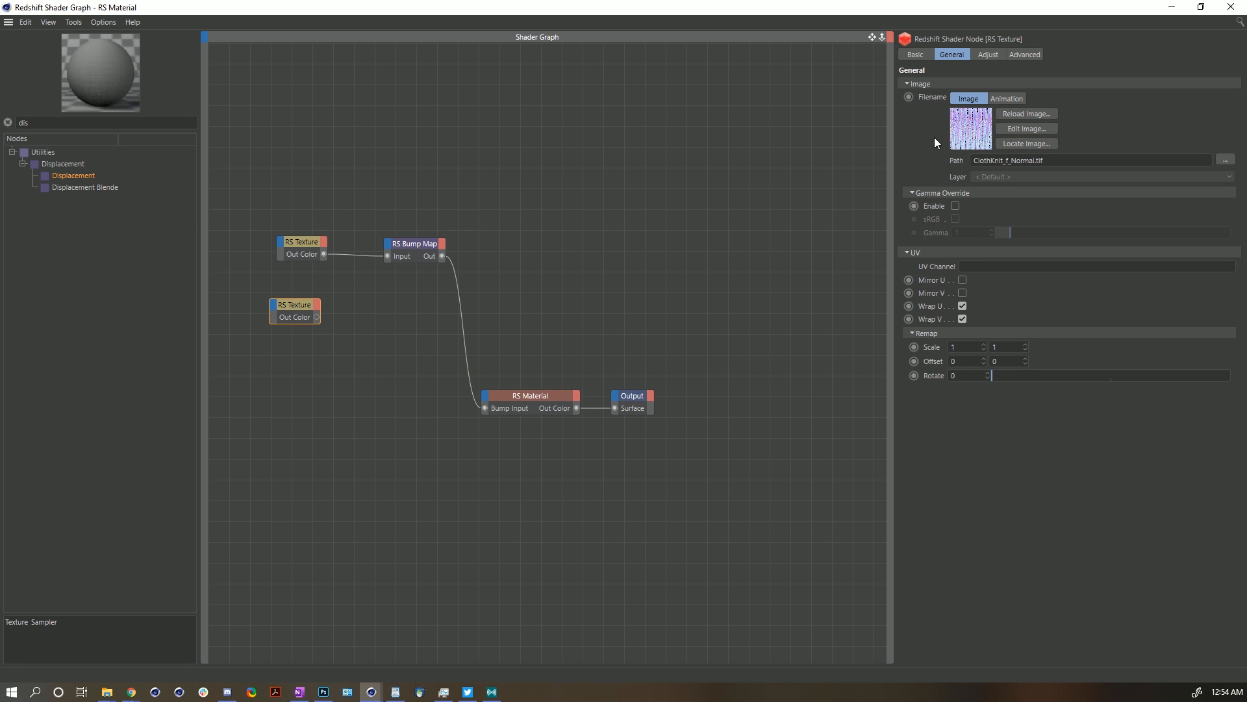
left_click(1226, 160)
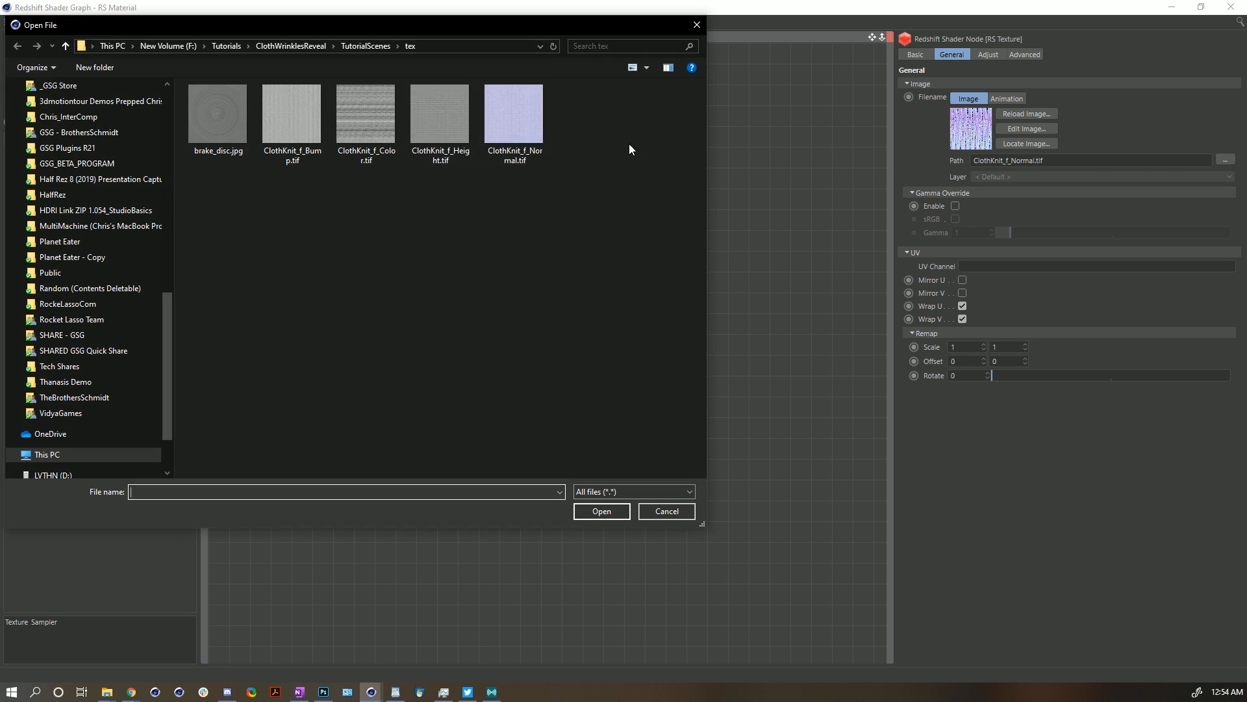
left_click(367, 120)
left_click(612, 511)
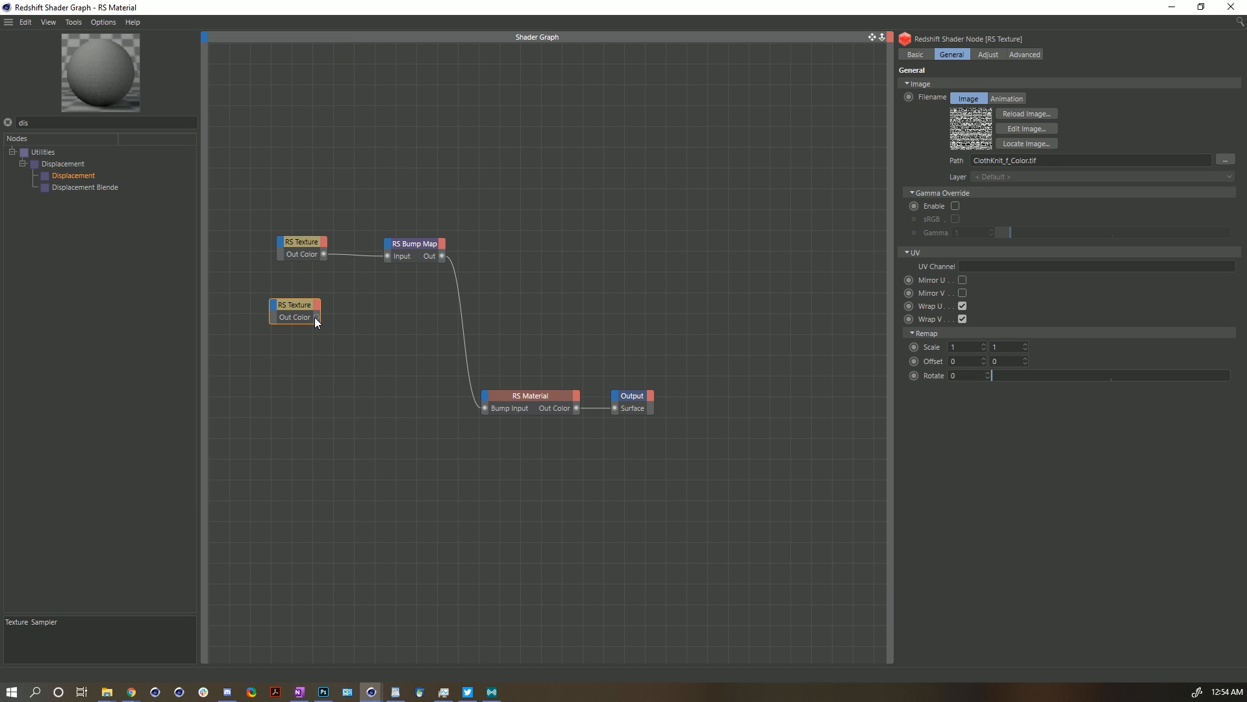
Add a Ramp node beside the color texture and connect the texture's Out Color to the ramp's Input.
left_click_drag(91, 123, 4, 91)
type("colo")
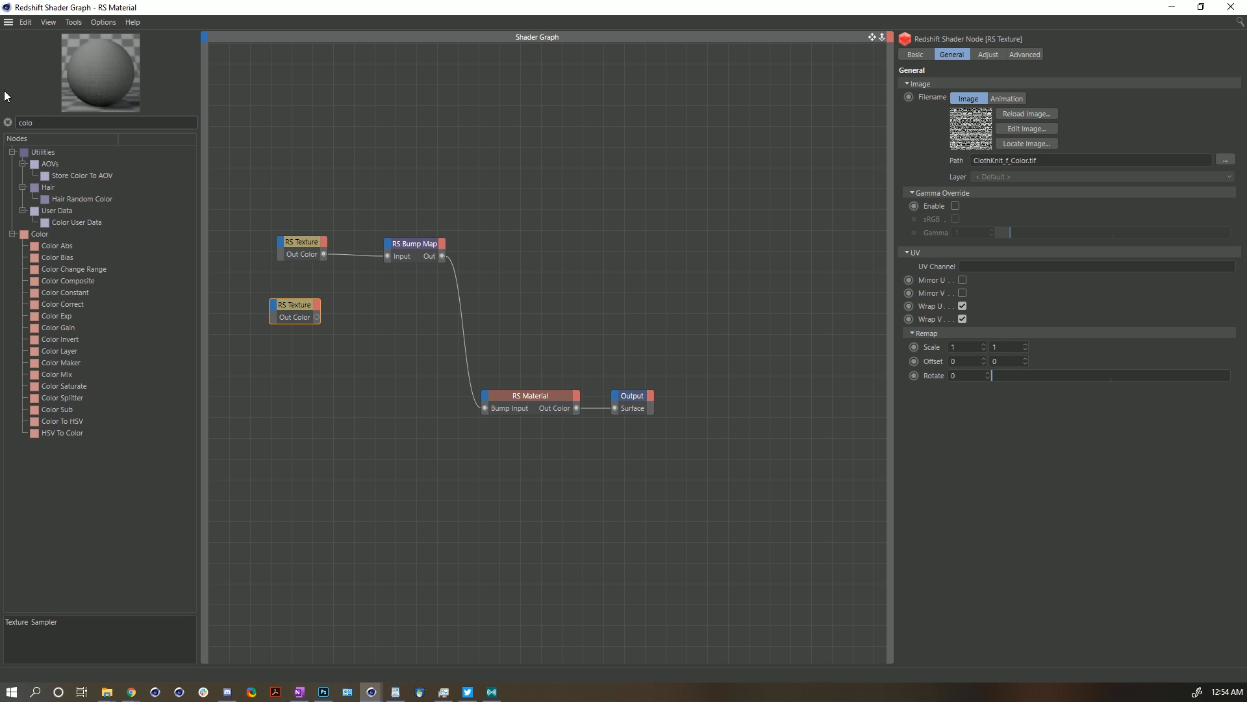
left_click(7, 122)
type("ra")
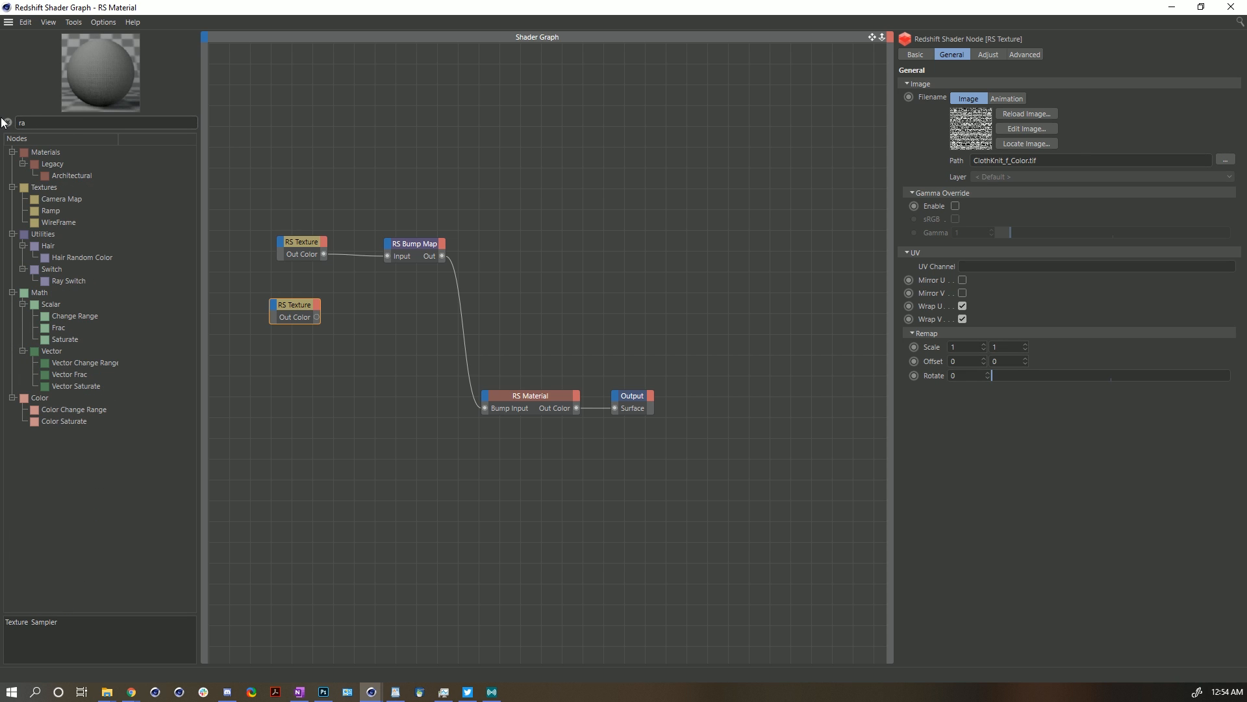
type("np")
left_click_drag(47, 166, 387, 331)
mouse_move(350, 334)
left_click(406, 335)
Recolor the RS Ramp gradient, making the start knot dark grey and the end knot black.
left_click_drag(975, 241, 912, 217)
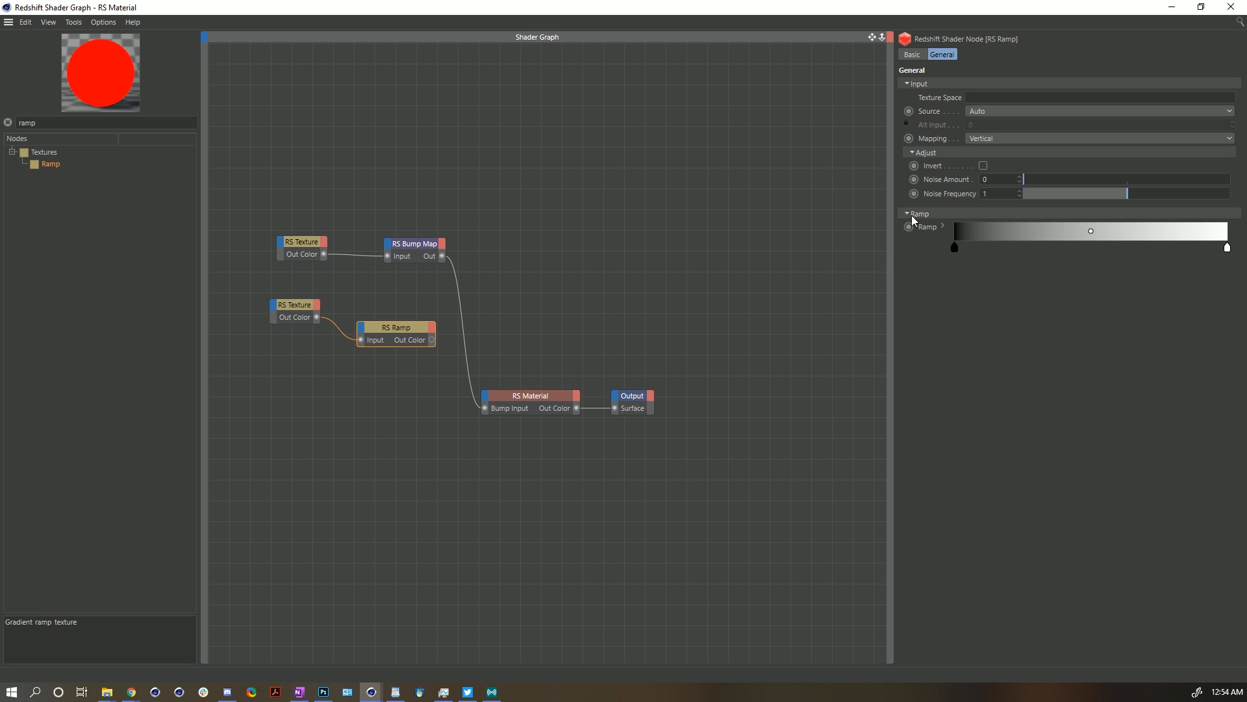
double_click(955, 250)
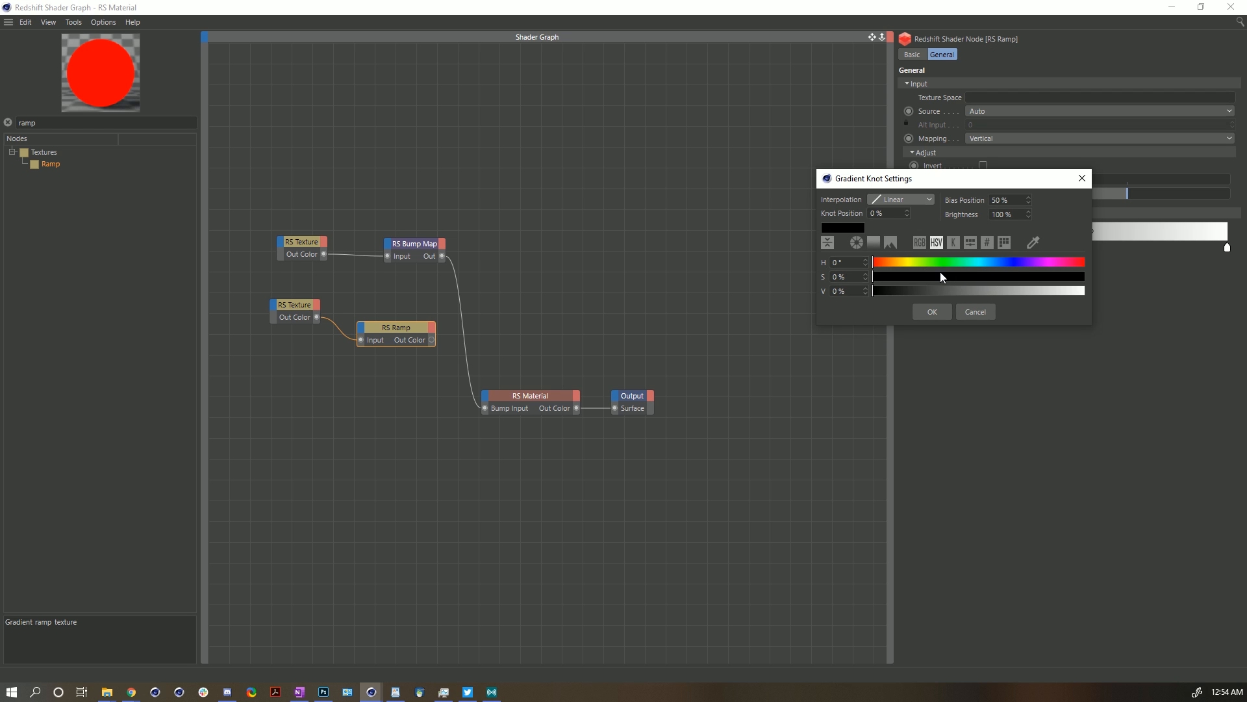
left_click(909, 291)
left_click(934, 313)
left_click(1227, 247)
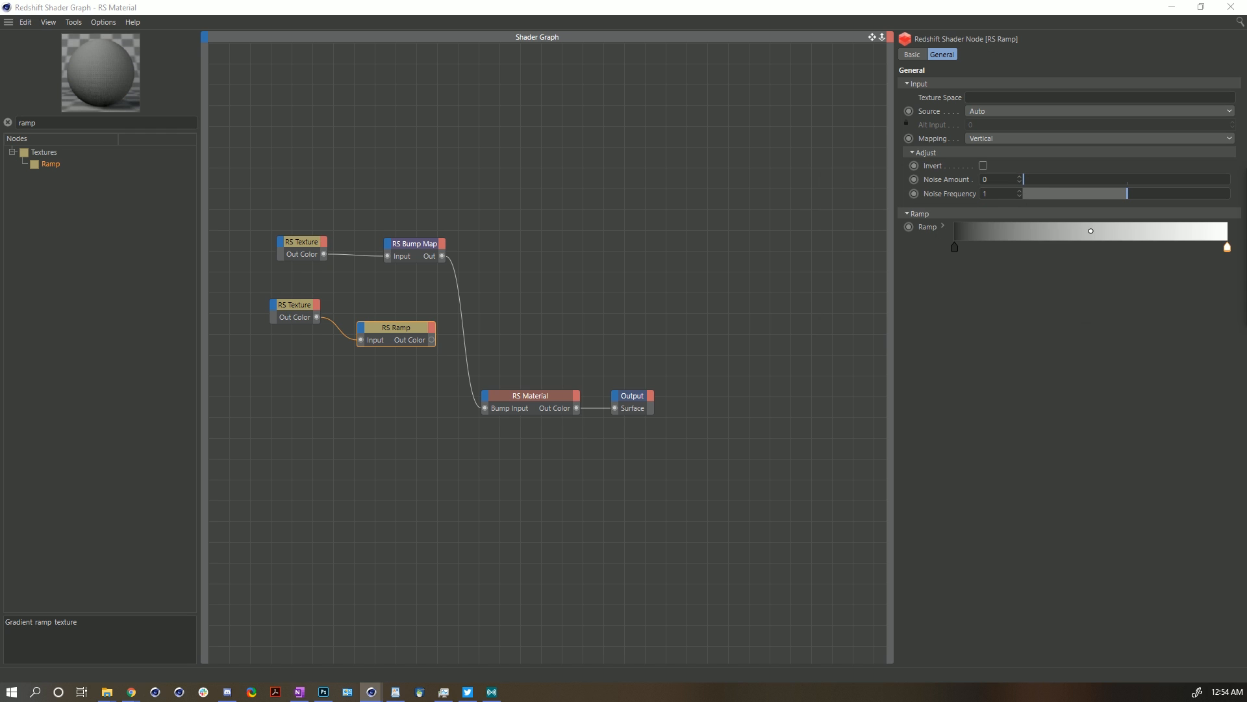
double_click(1227, 247)
left_click(794, 282)
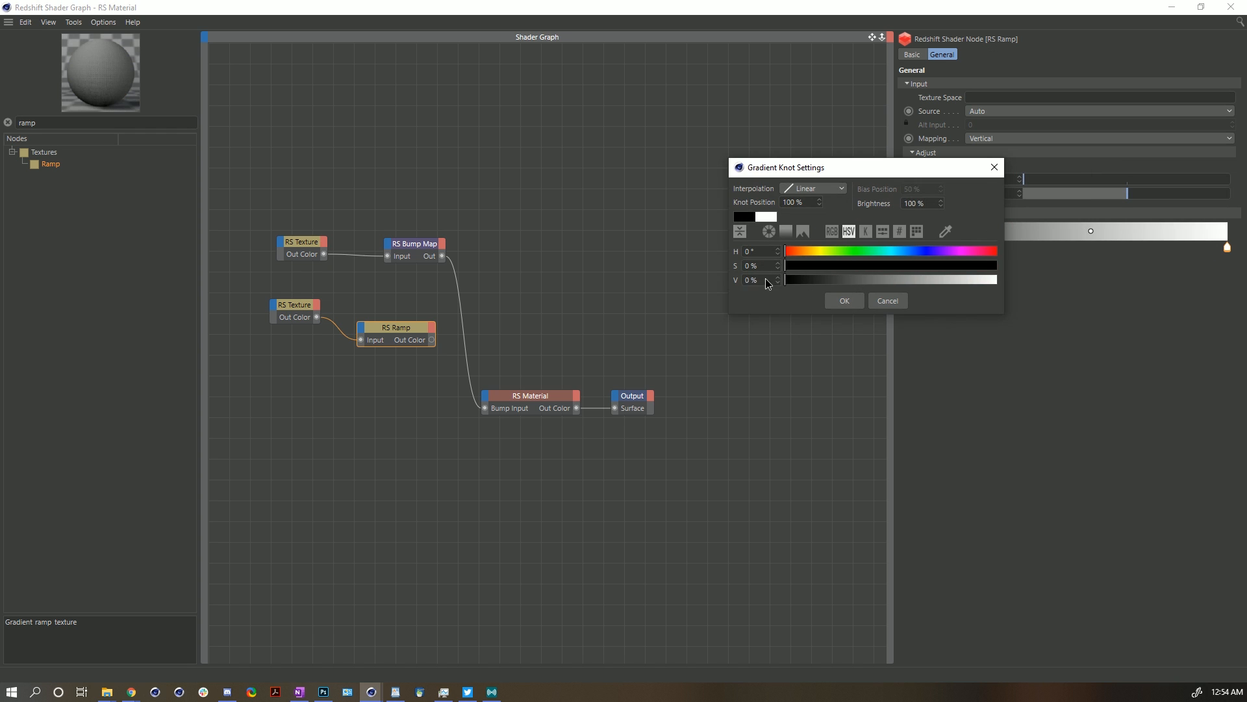
left_click(844, 301)
Connect the RS Ramp's Out Color to the RS Material's Diffuse Color.
left_click_drag(431, 340, 485, 396)
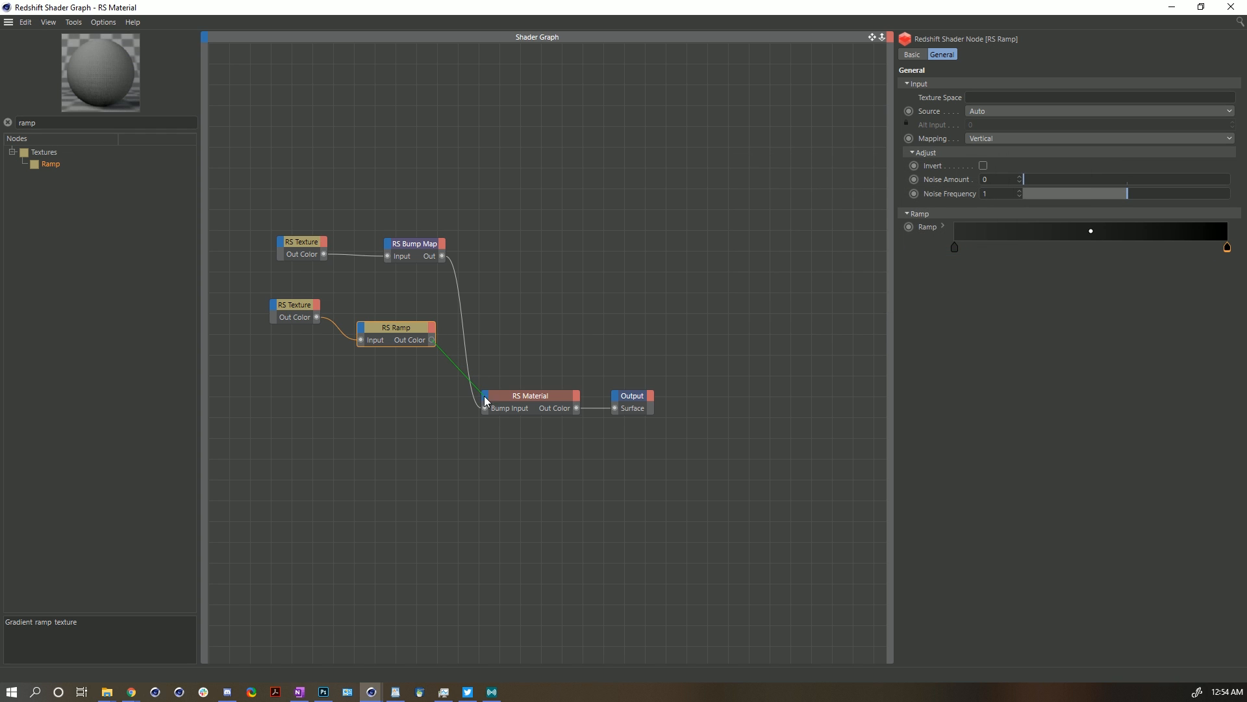
mouse_move(508, 407)
left_click(684, 406)
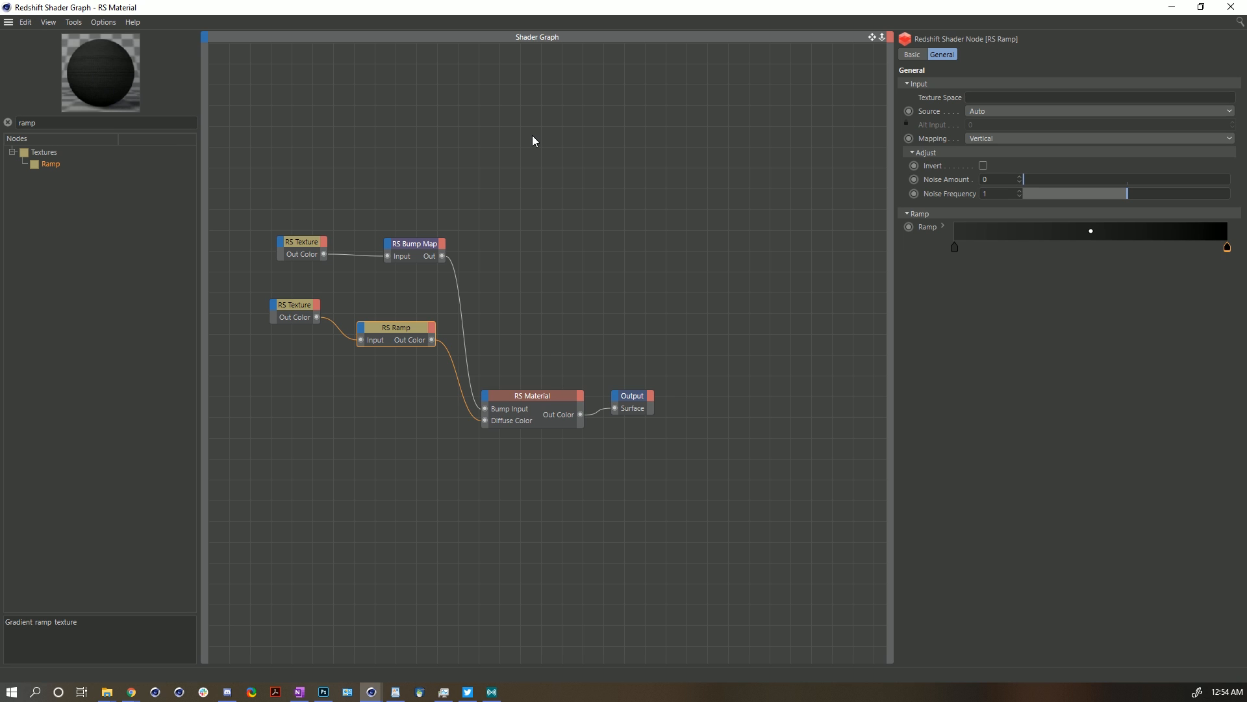
Raise the RS Material node's Reflection Weight to 0.204.
left_click(543, 410)
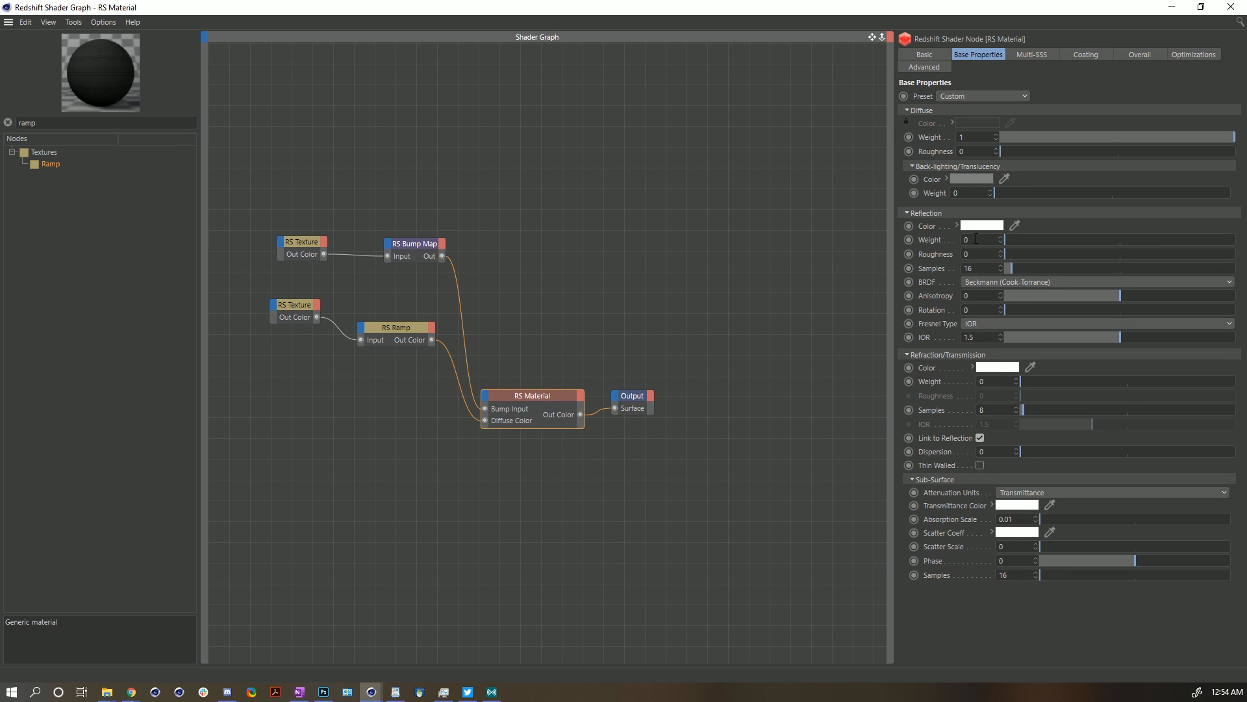
left_click(1052, 239)
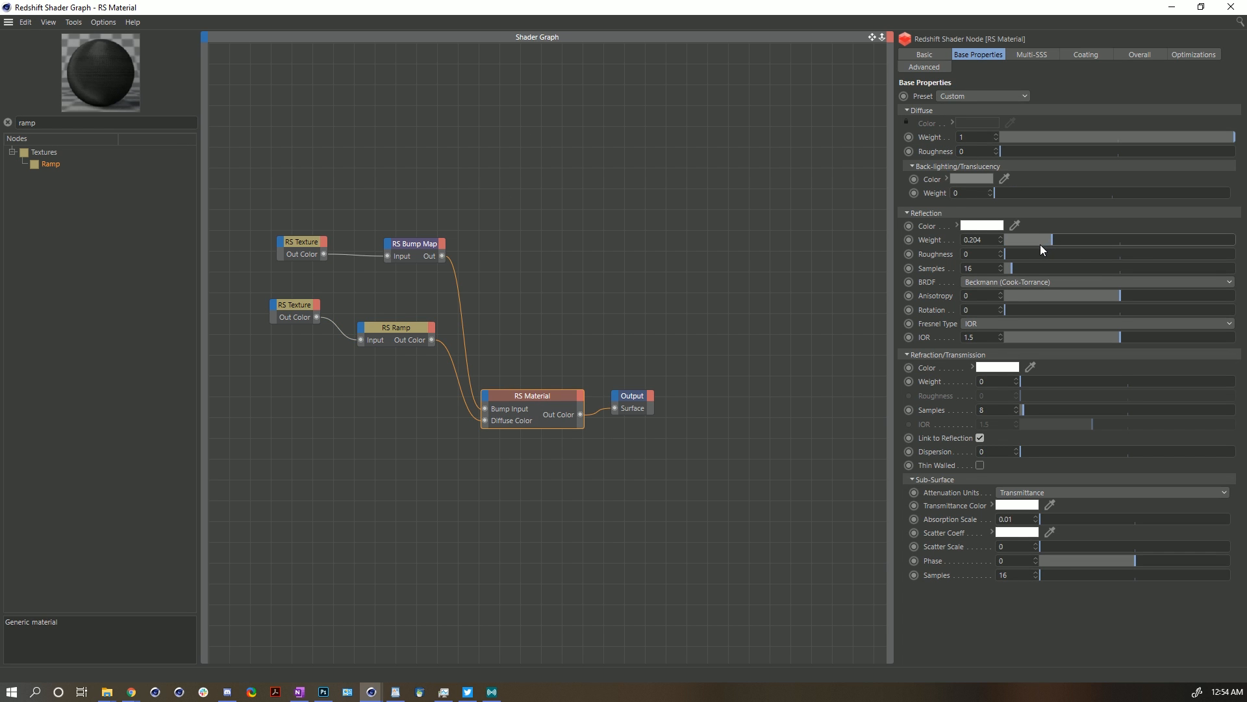
Set the RS Material's reflection roughness to 0.631, close the shader graph and apply the material to the cloth plane.
left_click(1113, 254)
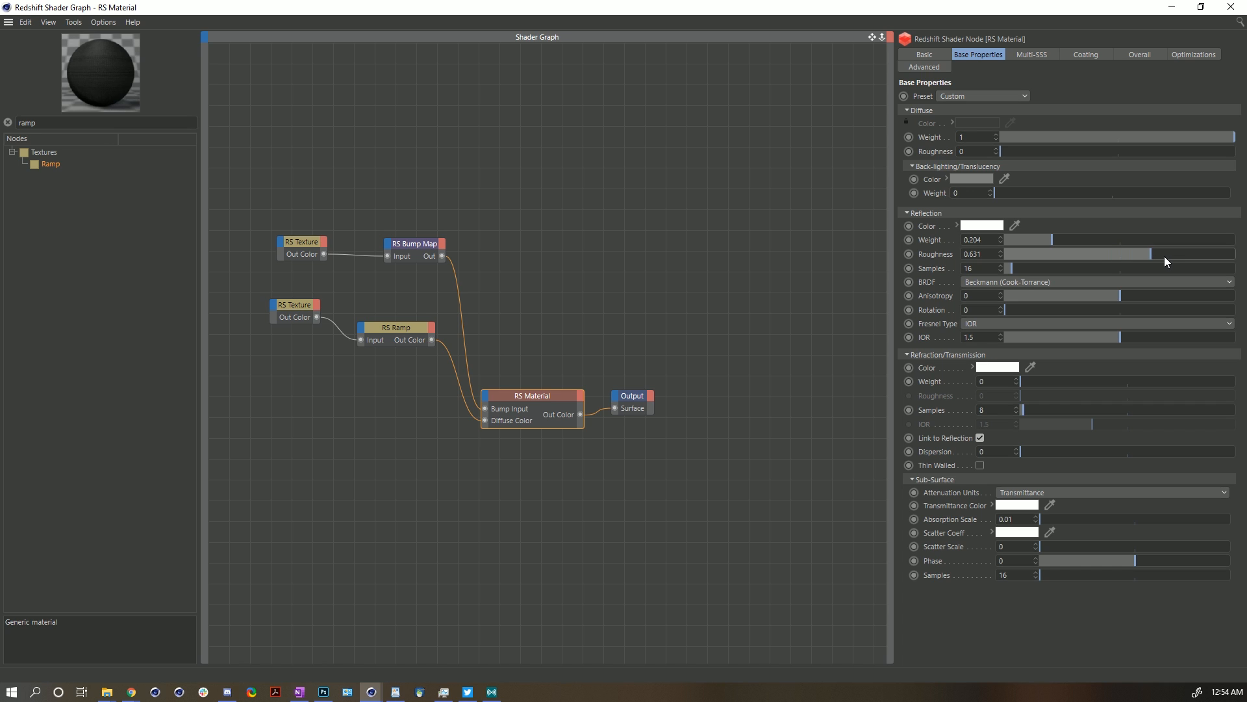
left_click(1229, 8)
left_click_drag(46, 627, 390, 245)
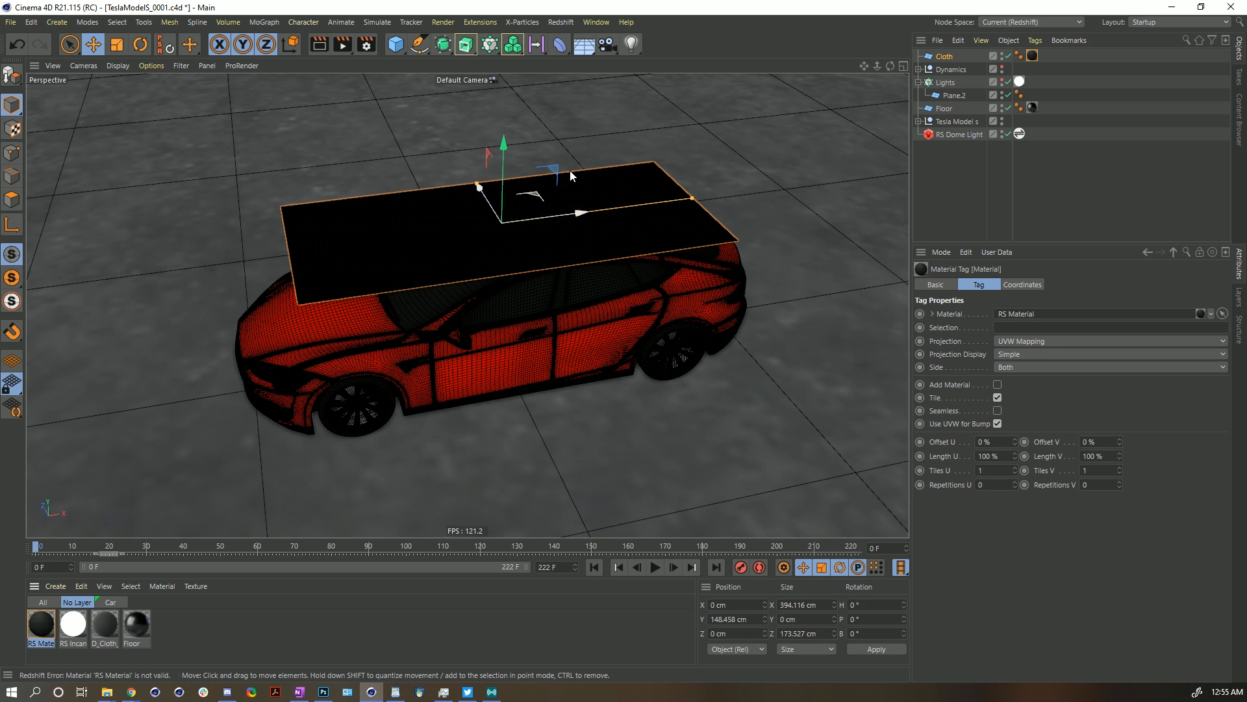
left_click(558, 22)
left_click(610, 124)
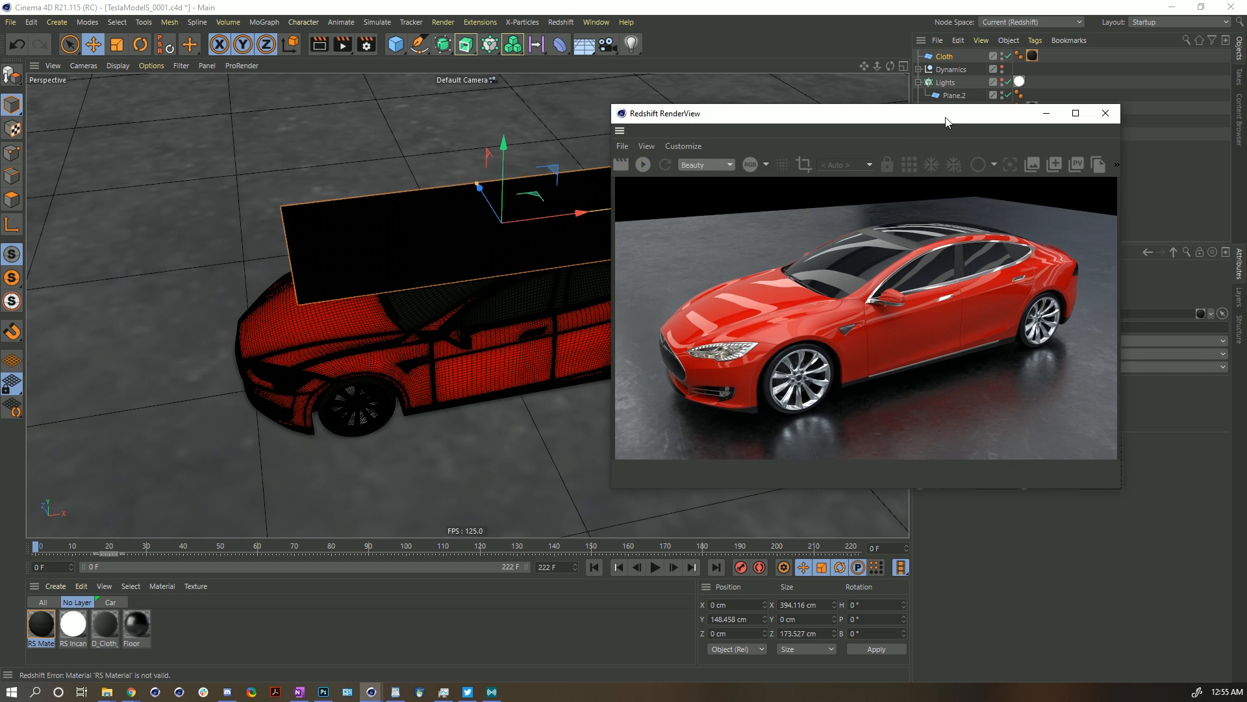
left_click_drag(941, 111, 604, 83)
left_click(757, 90)
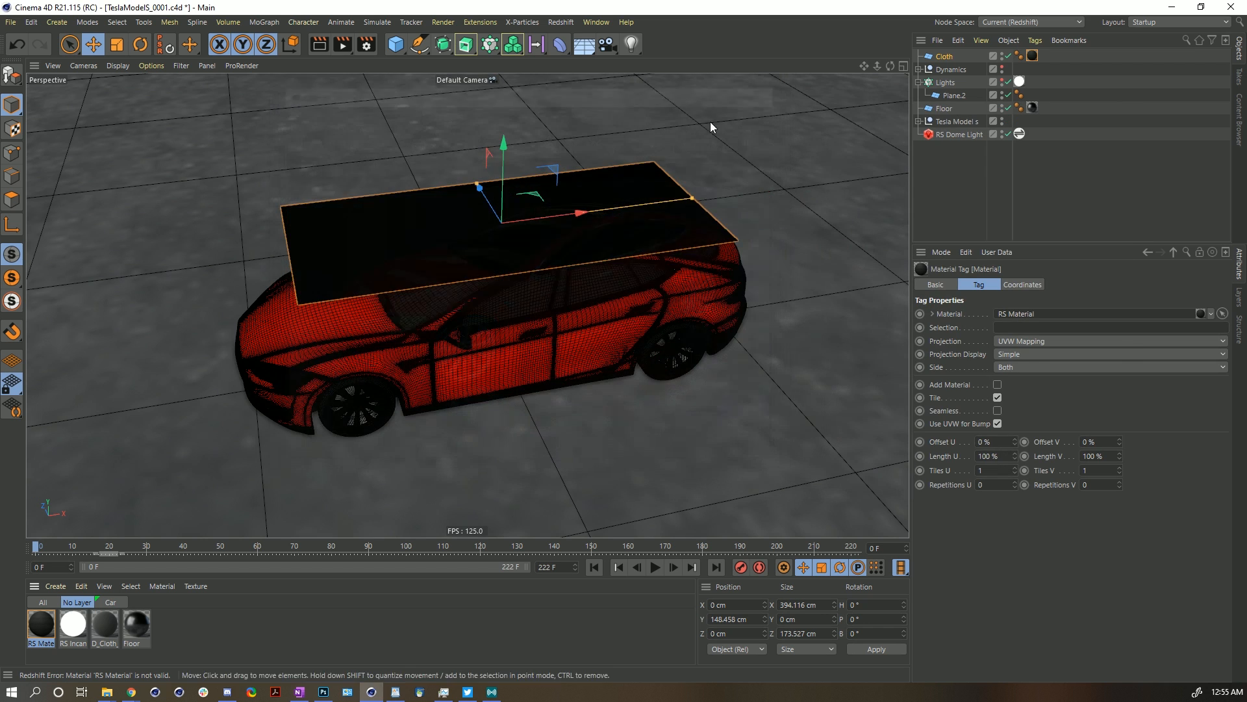
right_click(940, 60)
left_click(874, 43)
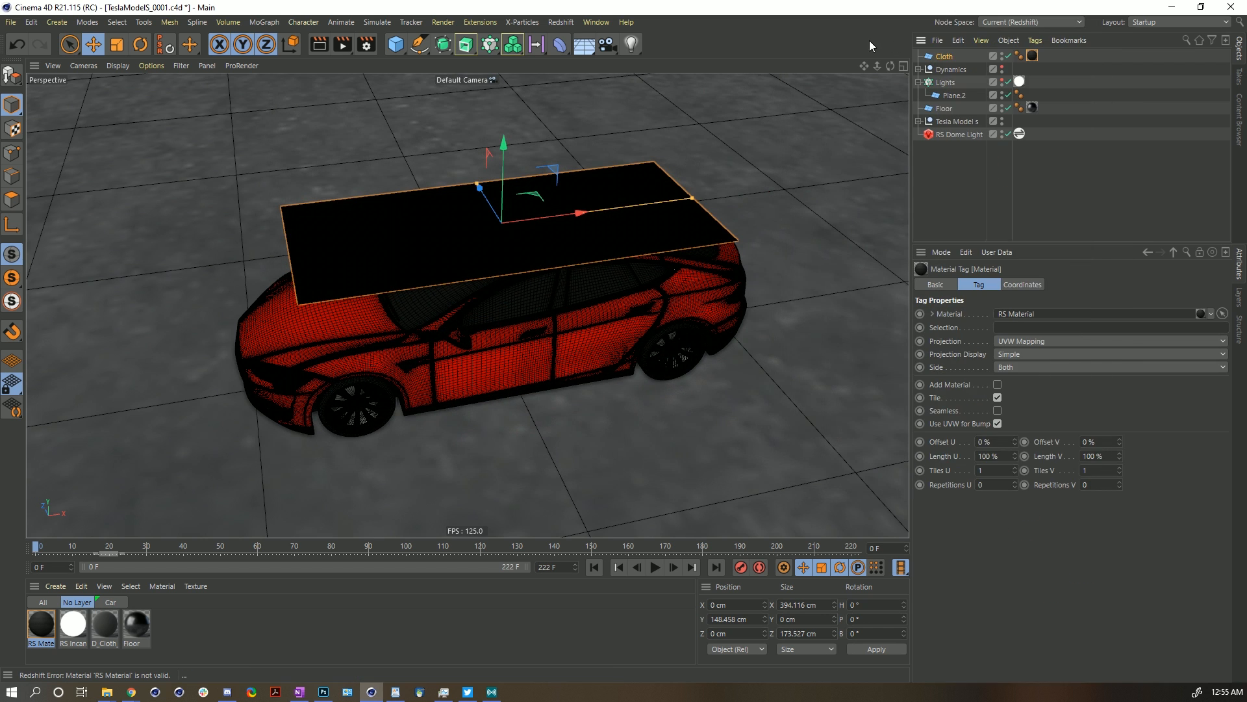
Save the project as a new incremental version.
left_click(11, 23)
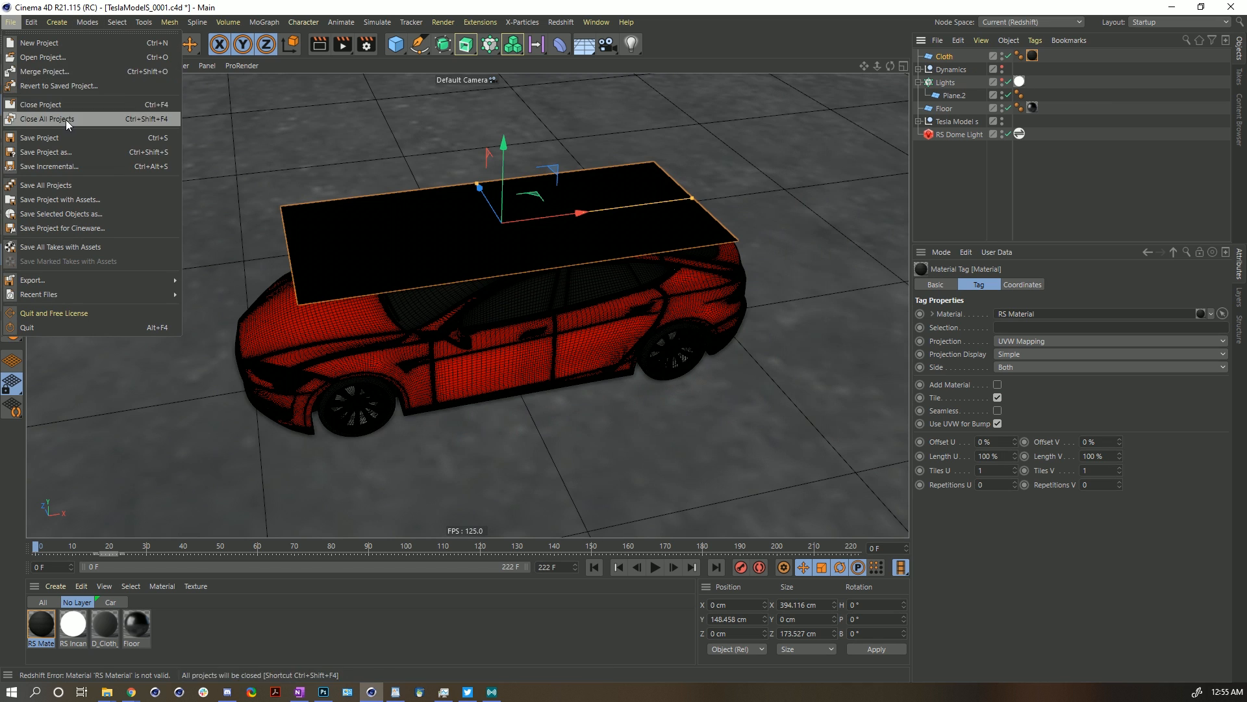
left_click(93, 167)
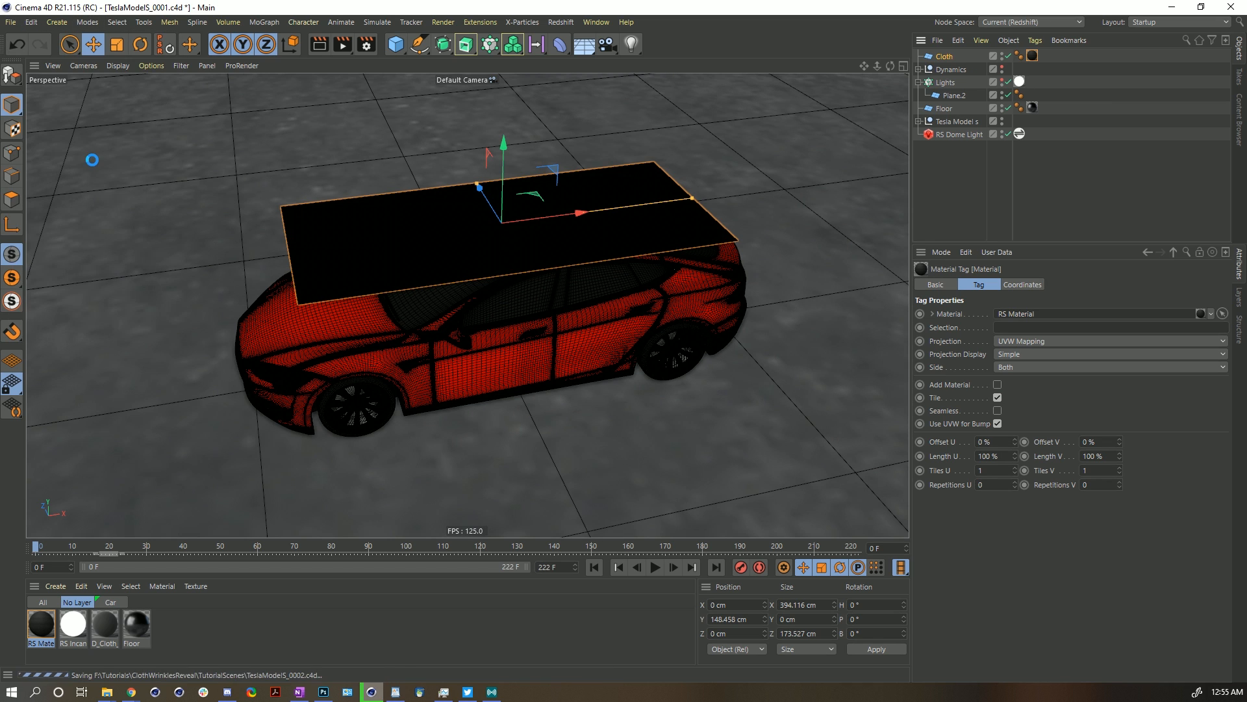
Add a Soft Body simulation tag to the Cloth plane and set its collision shape to Moving Mesh.
right_click(942, 58)
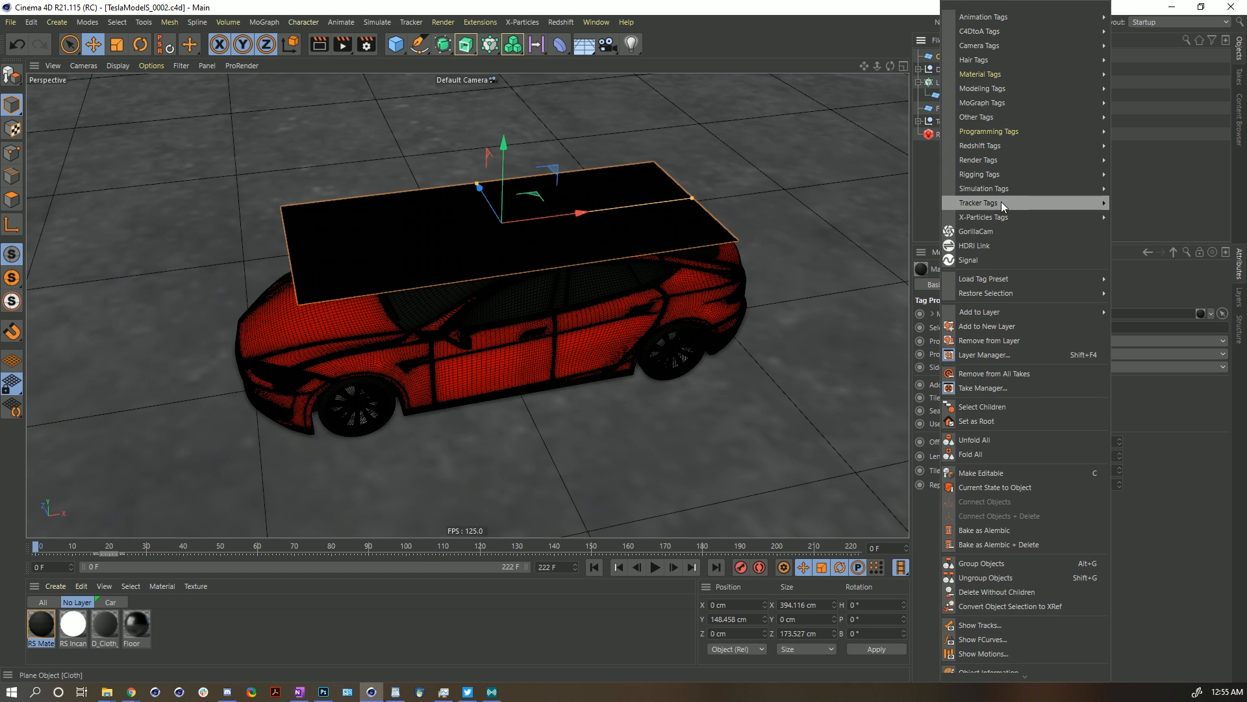
mouse_move(997, 189)
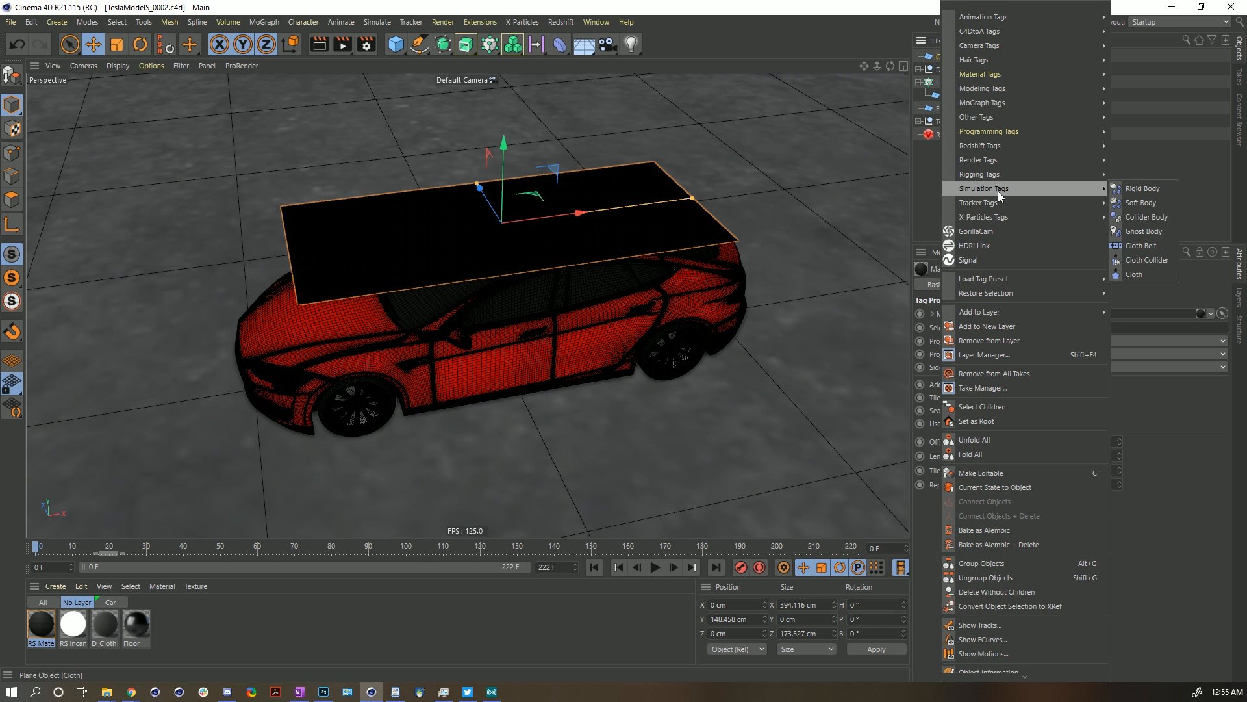
left_click(1148, 203)
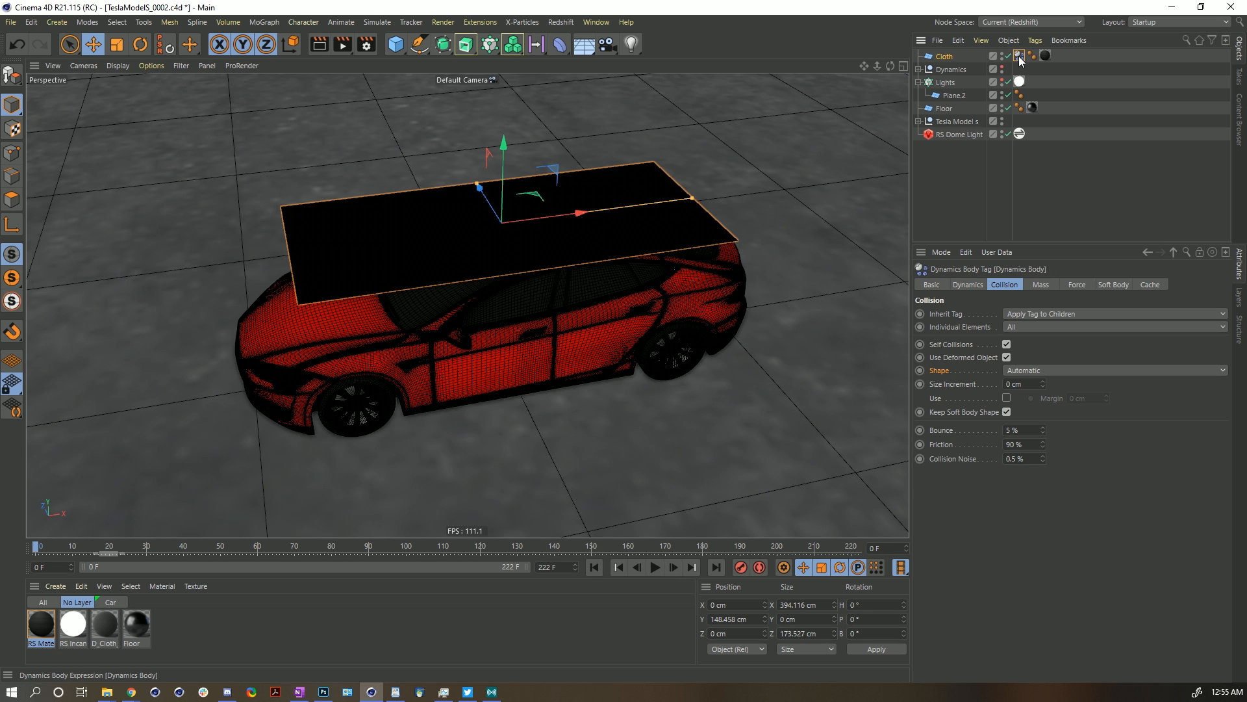
left_click(1040, 370)
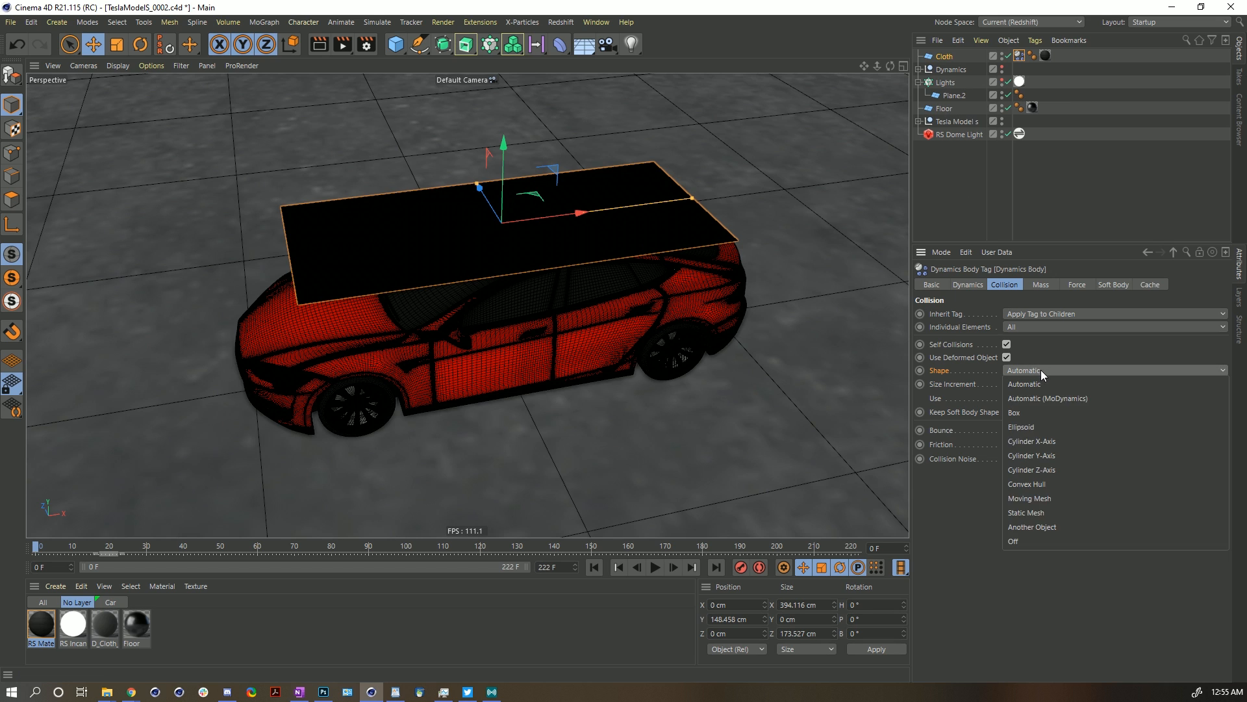
left_click(1046, 498)
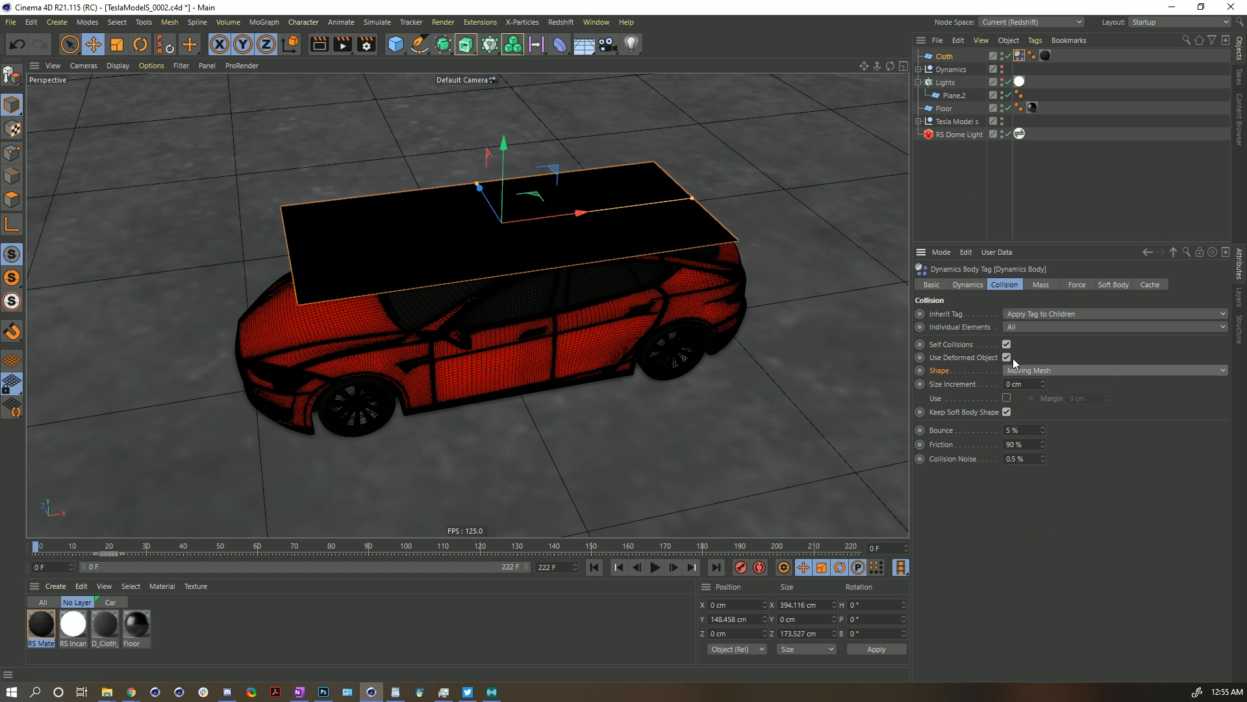
Set the cloth's collision bounce to 0% and its friction to 222%.
double_click(1015, 430)
type("0")
key("Tab")
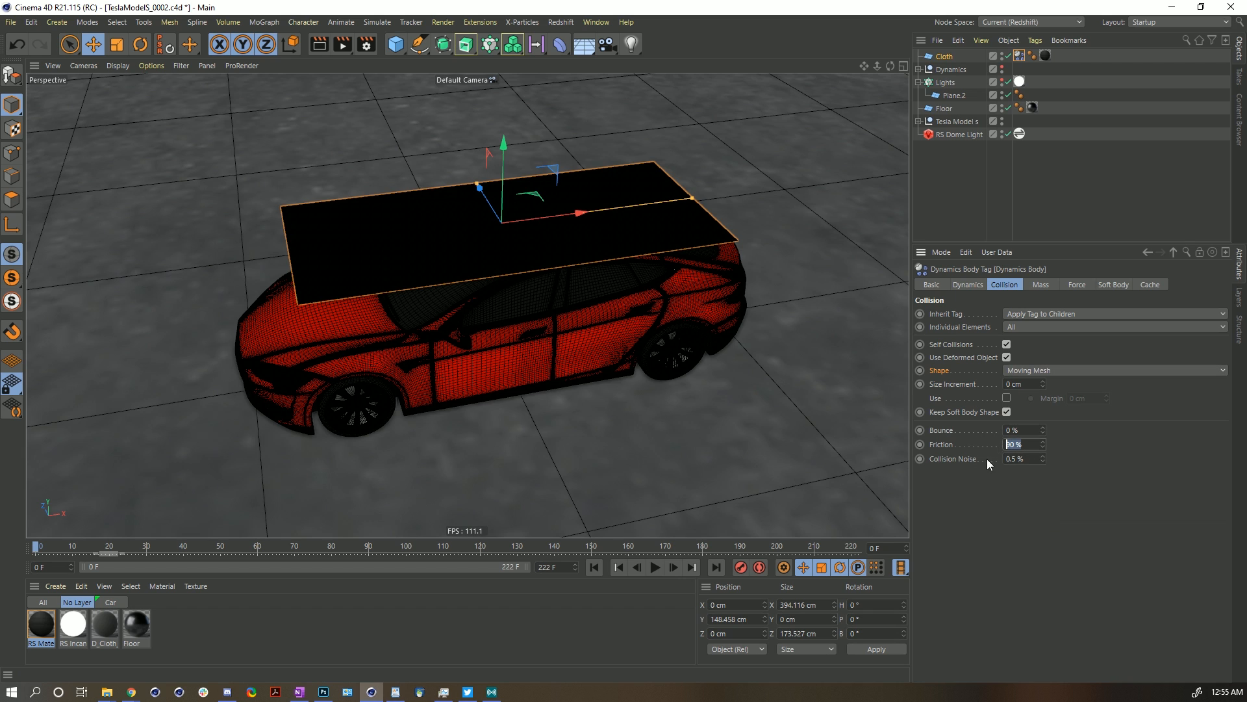
type("222")
key("Tab")
Set the structural, shear and flexion spring damping of the cloth's soft body to 0%.
left_click(1113, 284)
left_click_drag(1021, 396, 985, 400)
type("0")
double_click(1012, 444)
type("0")
double_click(1023, 476)
type("0")
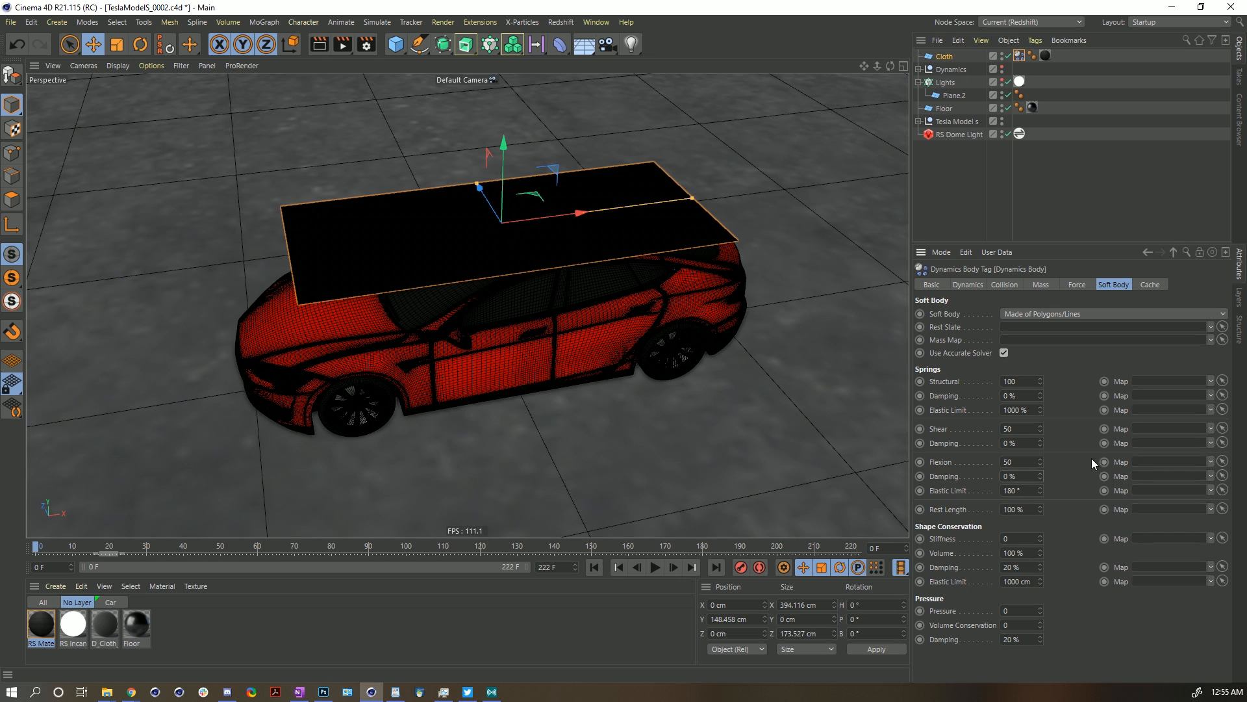
Set the soft body's flexion spring to 5 and its structural spring to 200.
double_click(1008, 462)
type("5")
left_click(1007, 382)
key("BackSpace")
type("2")
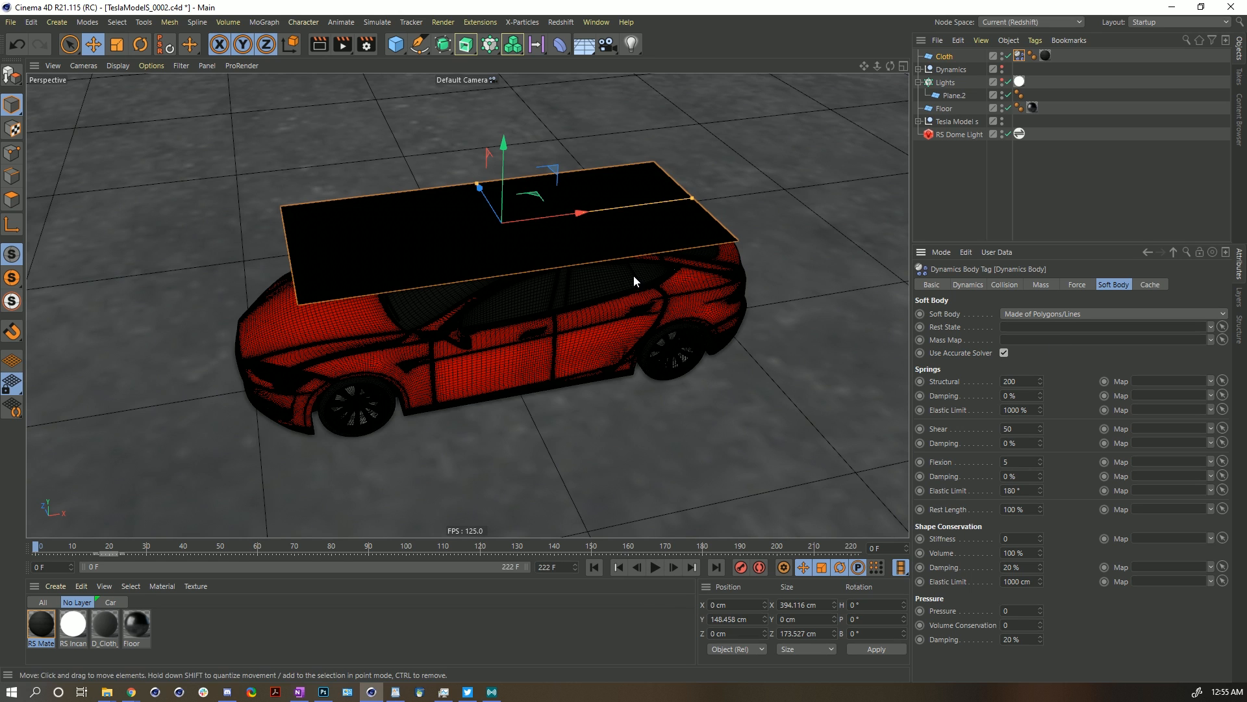
Check the project's expert and general dynamics settings and play the cloth simulation over the car from the first frame.
key("ctrl+d")
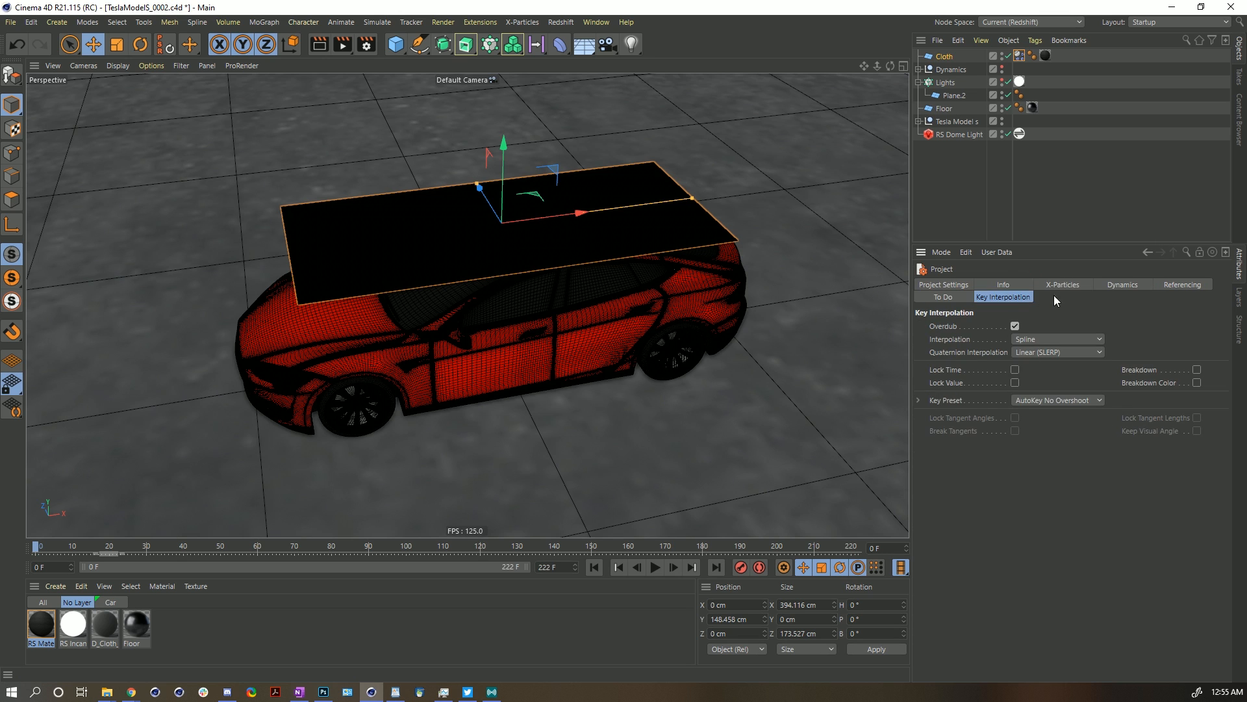
left_click(1116, 284)
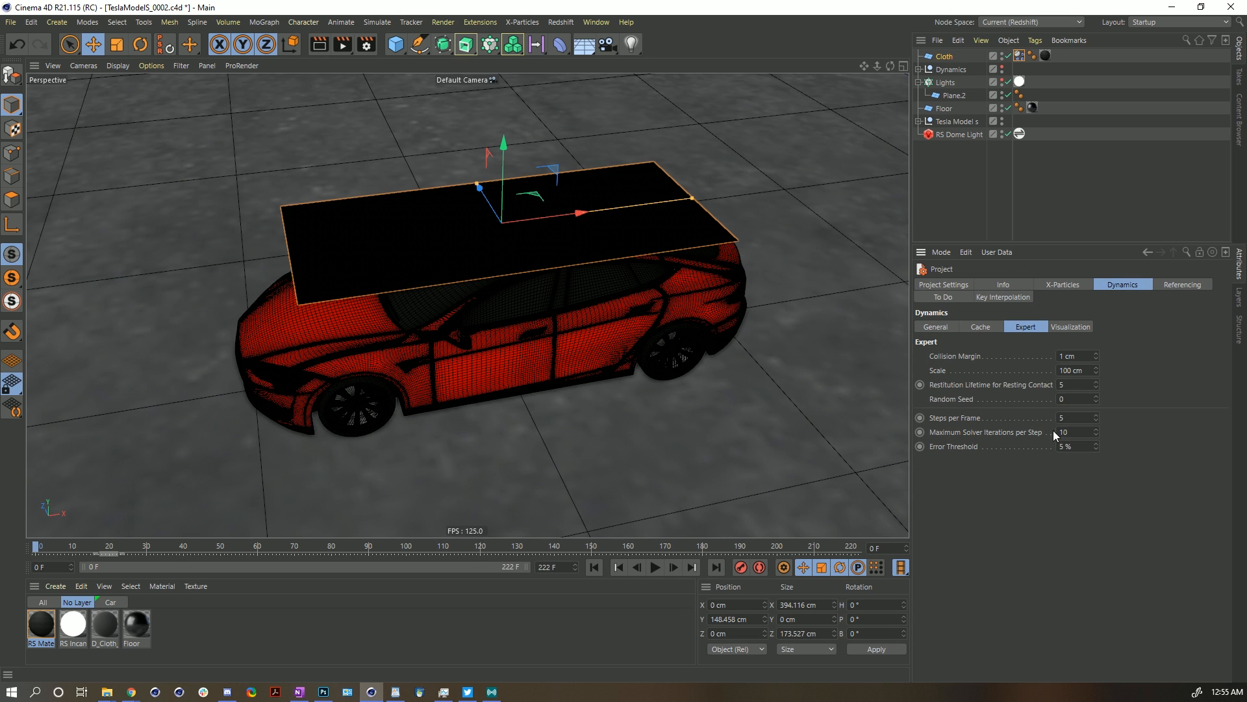
left_click(943, 327)
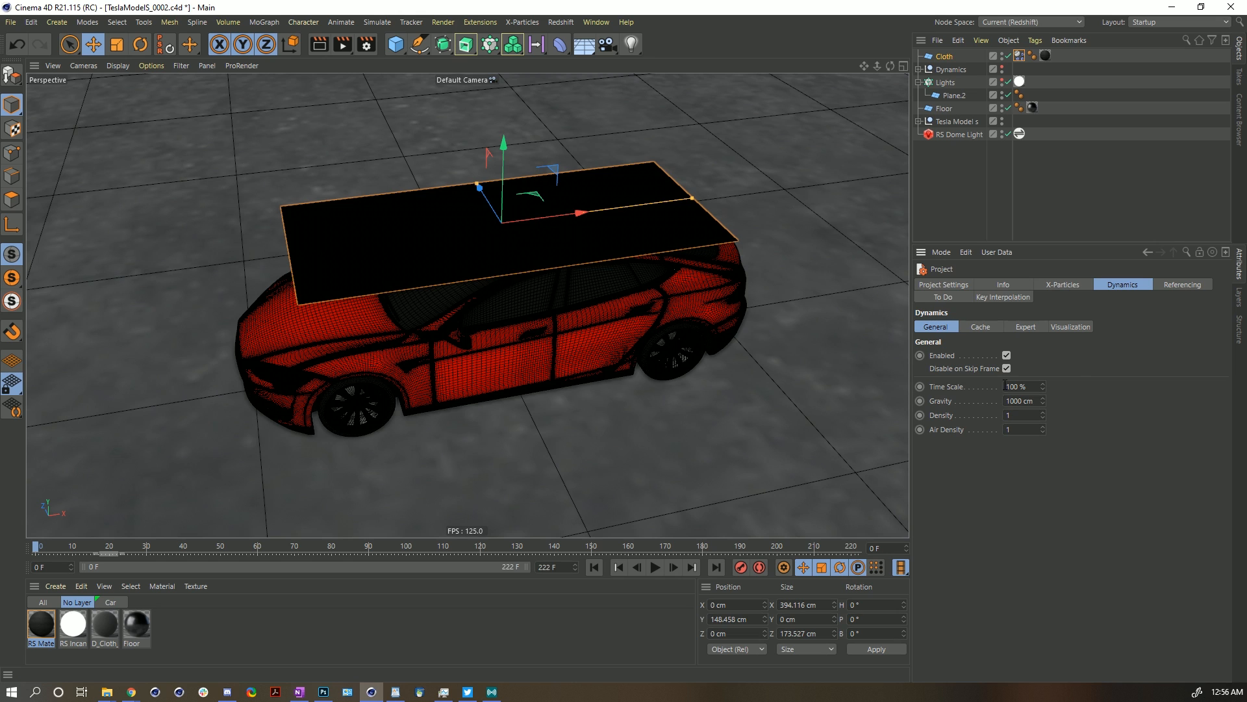
left_click(770, 374)
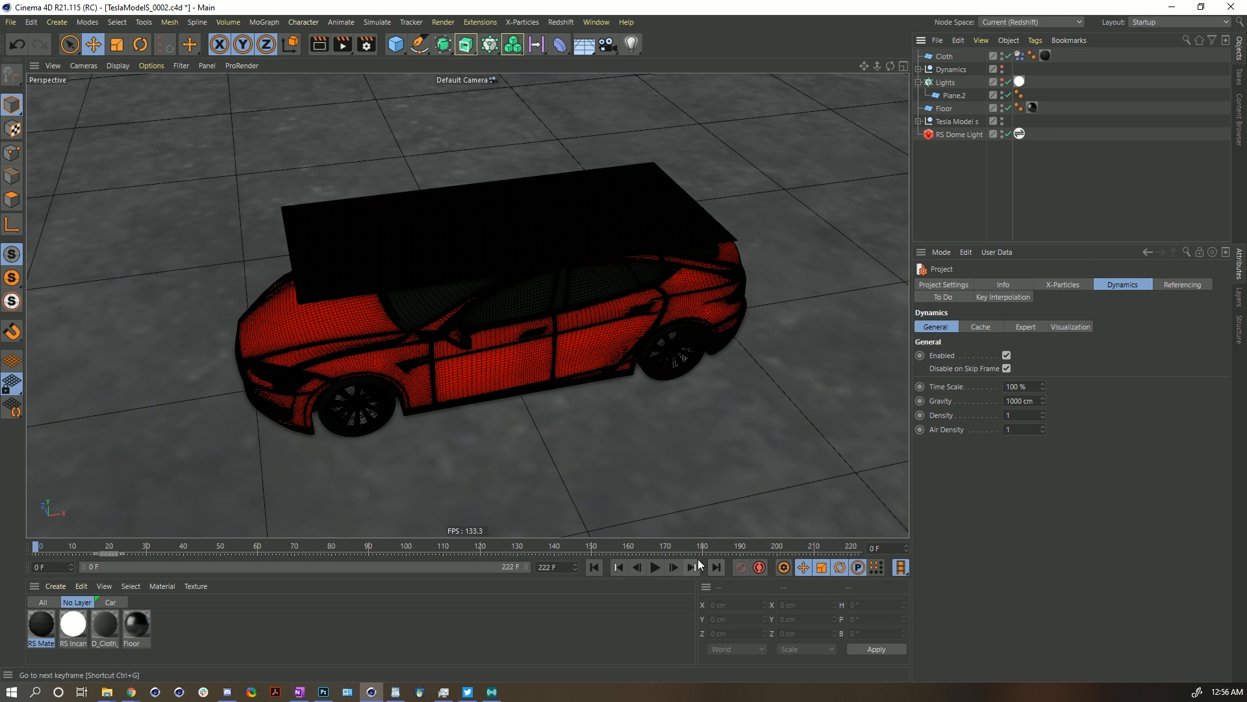
left_click(654, 567)
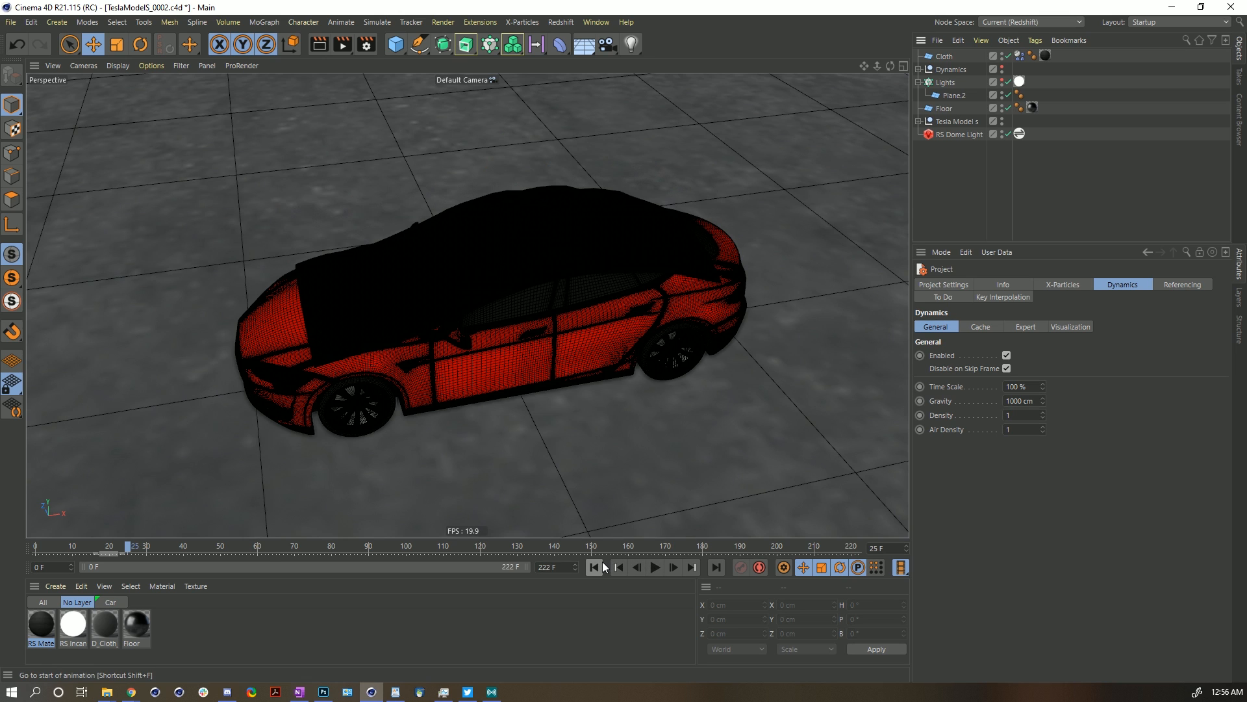
left_click(594, 568)
left_click(656, 567)
left_click(656, 567)
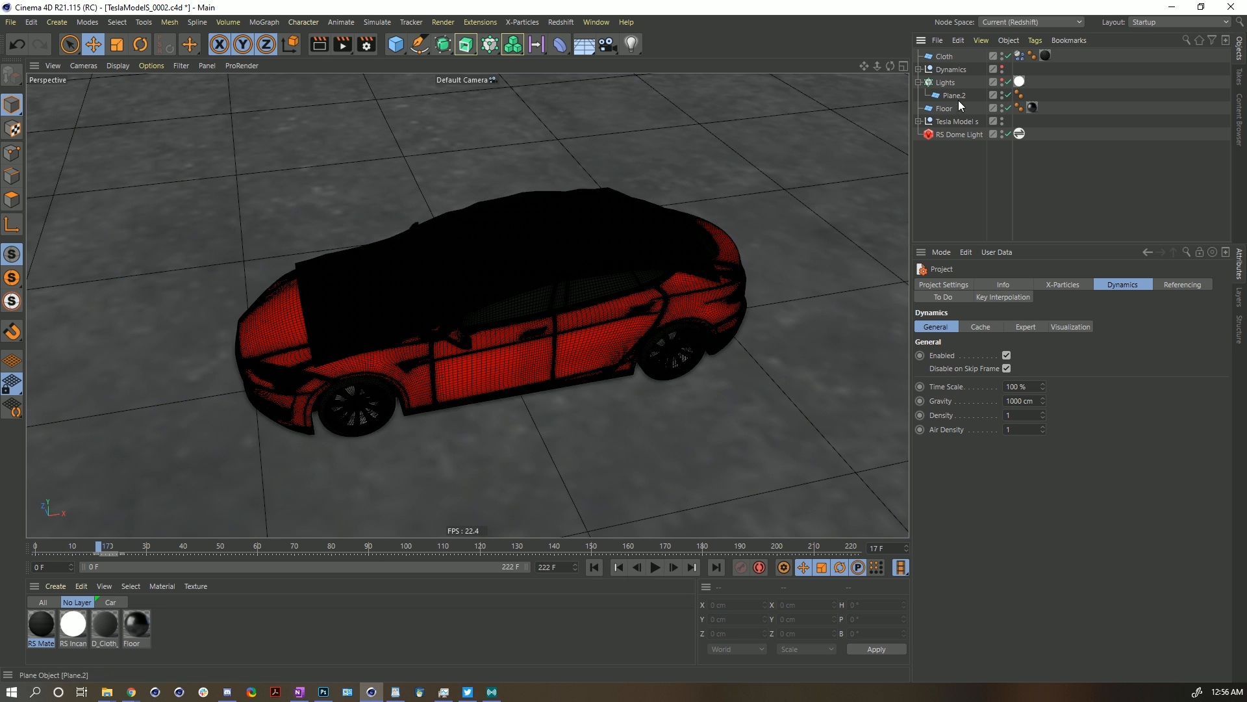
Move the material tag from the Cloth plane to the Dynamics null, preview the simulation and return to frame 0.
left_click_drag(1045, 55, 1025, 71)
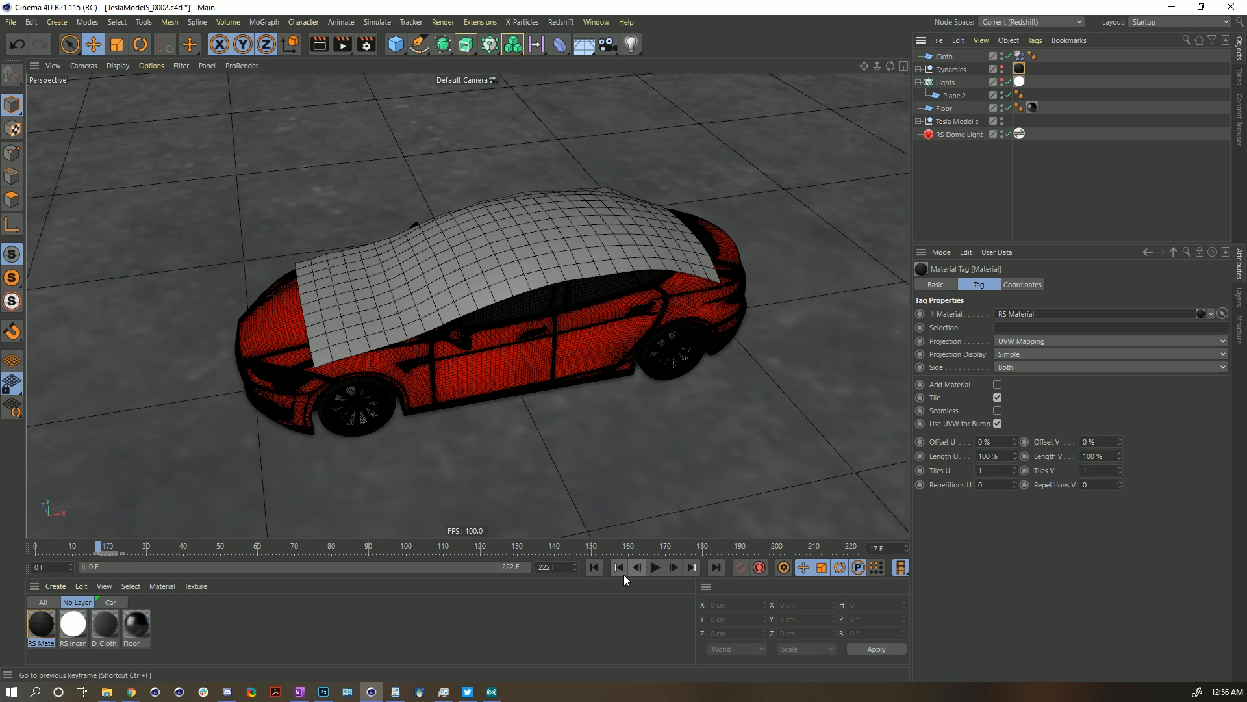
left_click(596, 567)
left_click(655, 567)
left_click(654, 568)
left_click(594, 567)
Double the Cloth plane's resolution to 48 width segments and 20 height segments and replay the simulation.
left_click(945, 57)
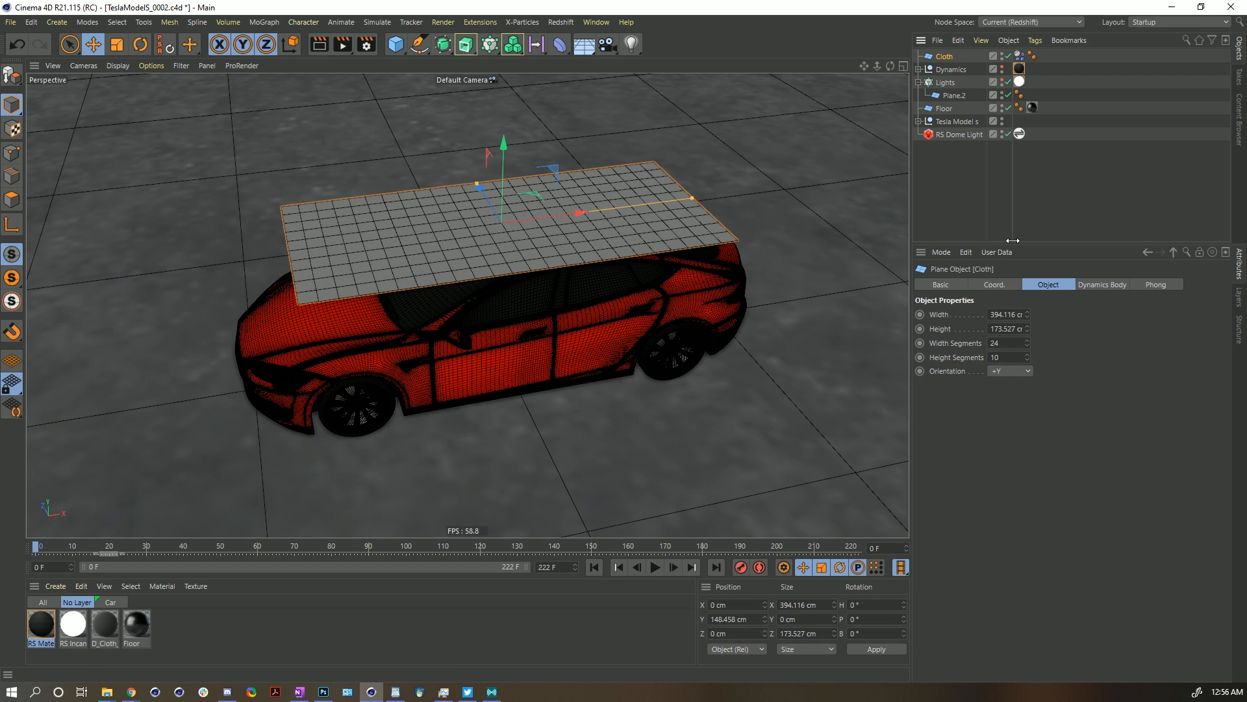
left_click(1013, 344)
type("*2")
left_click(1006, 356)
type("*2")
key("Return")
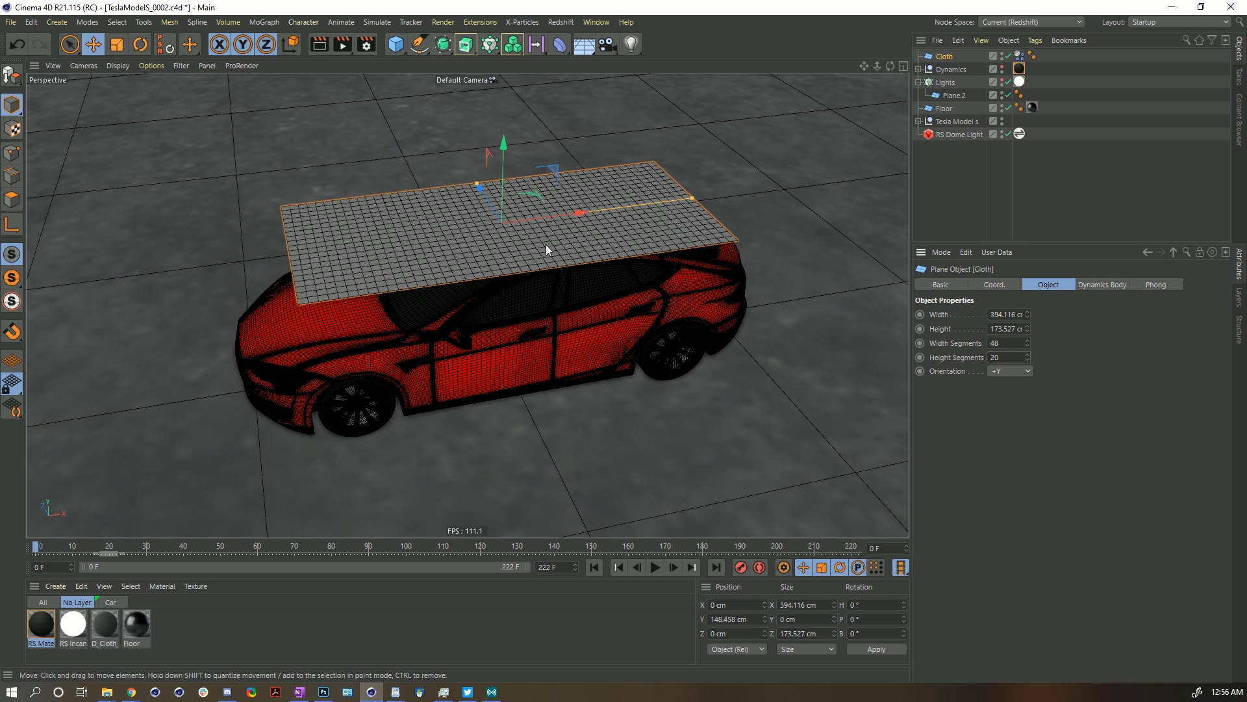
left_click(655, 568)
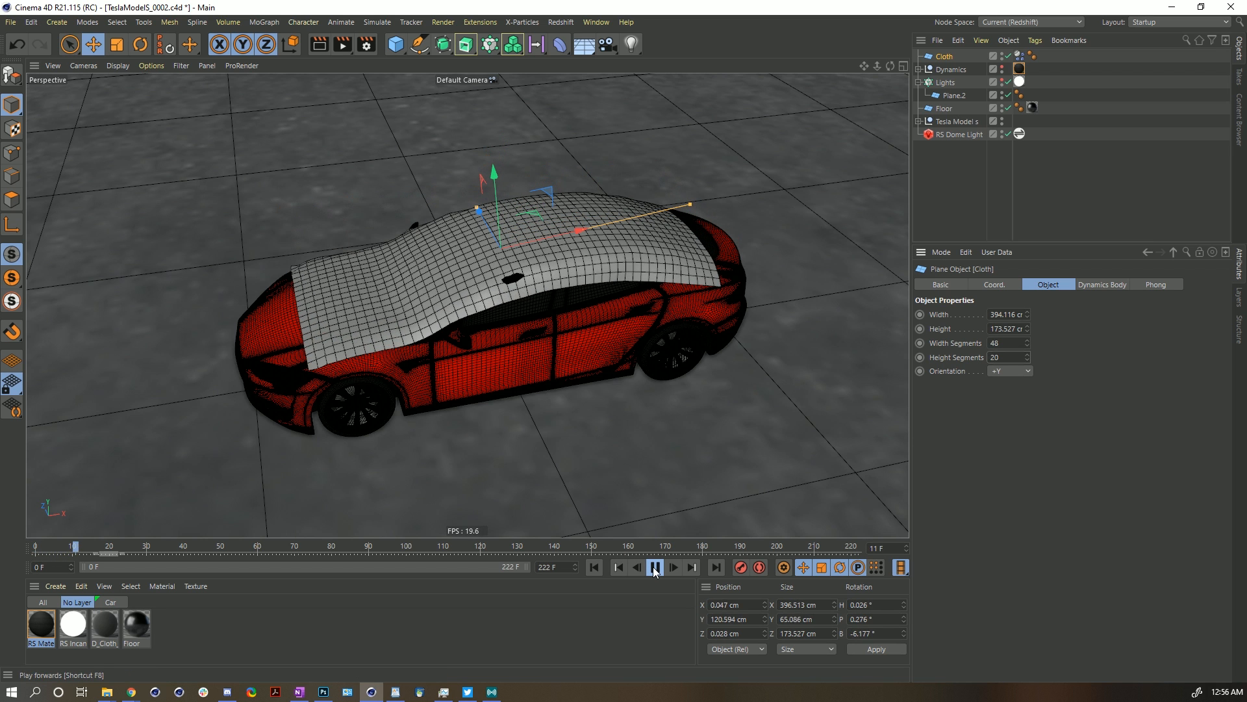
left_click(655, 568)
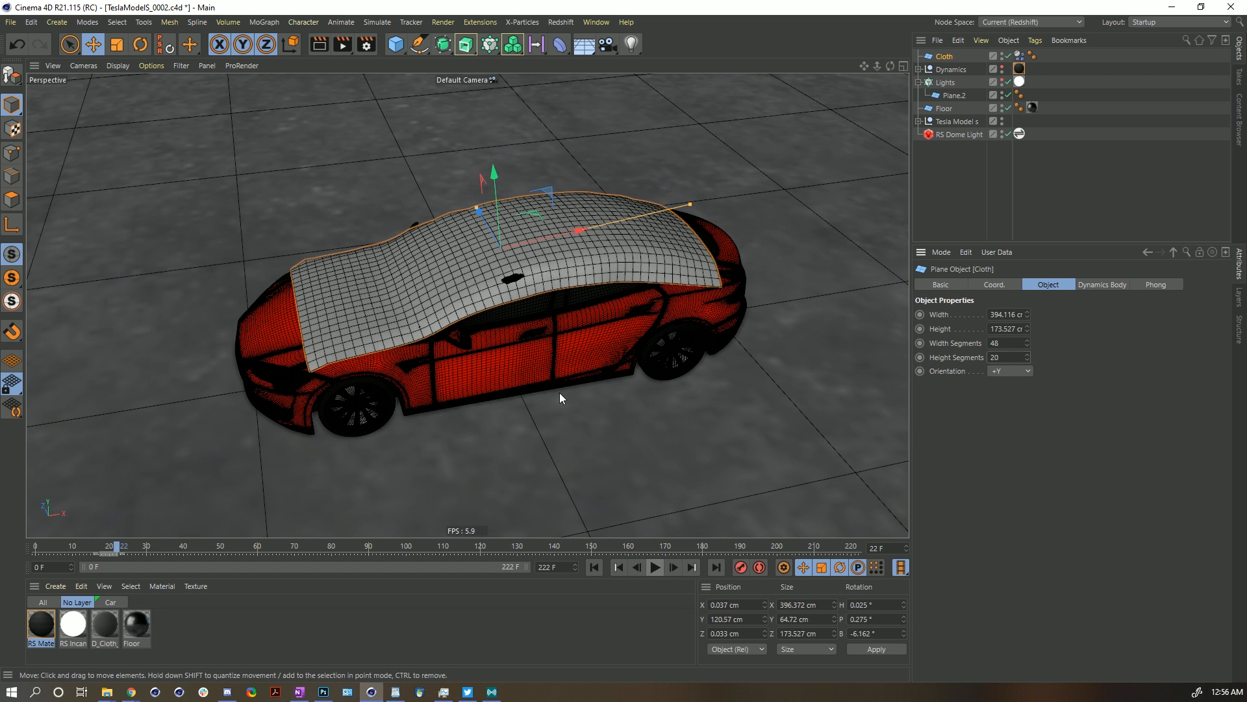
Add a Signal tag to the Cloth plane and link the soft body's Rest Length parameter to it.
left_click(1020, 56)
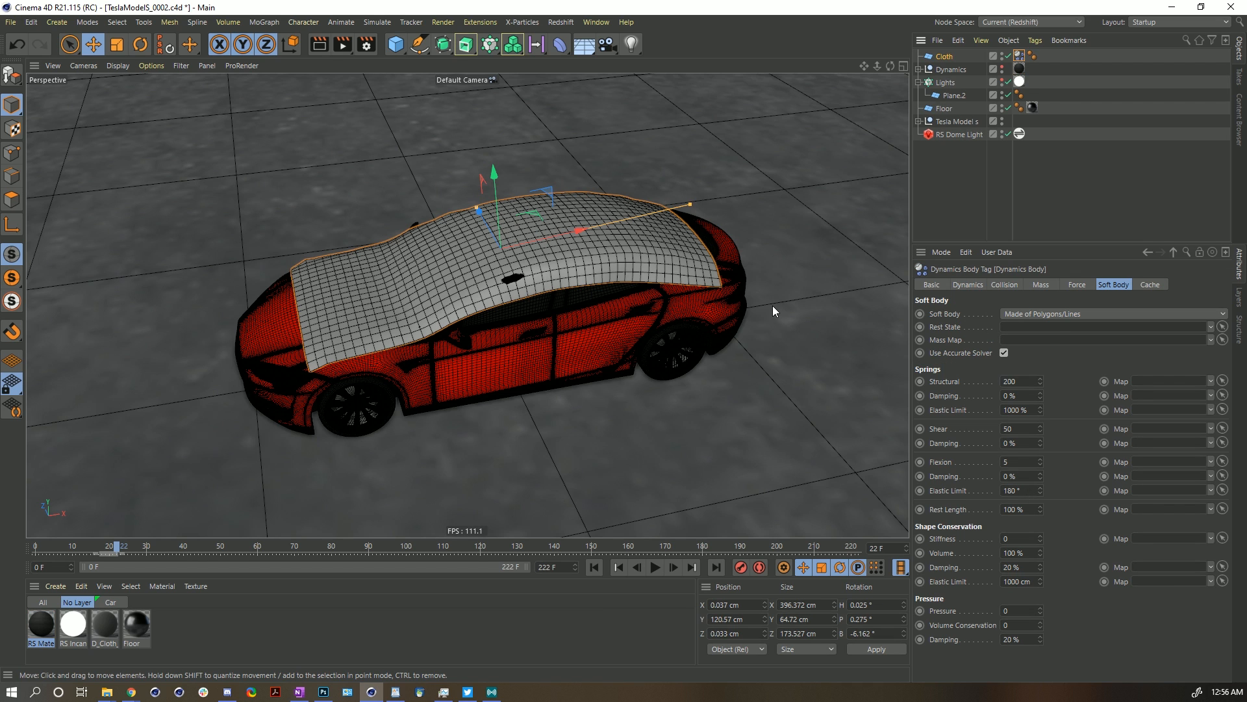
right_click(946, 57)
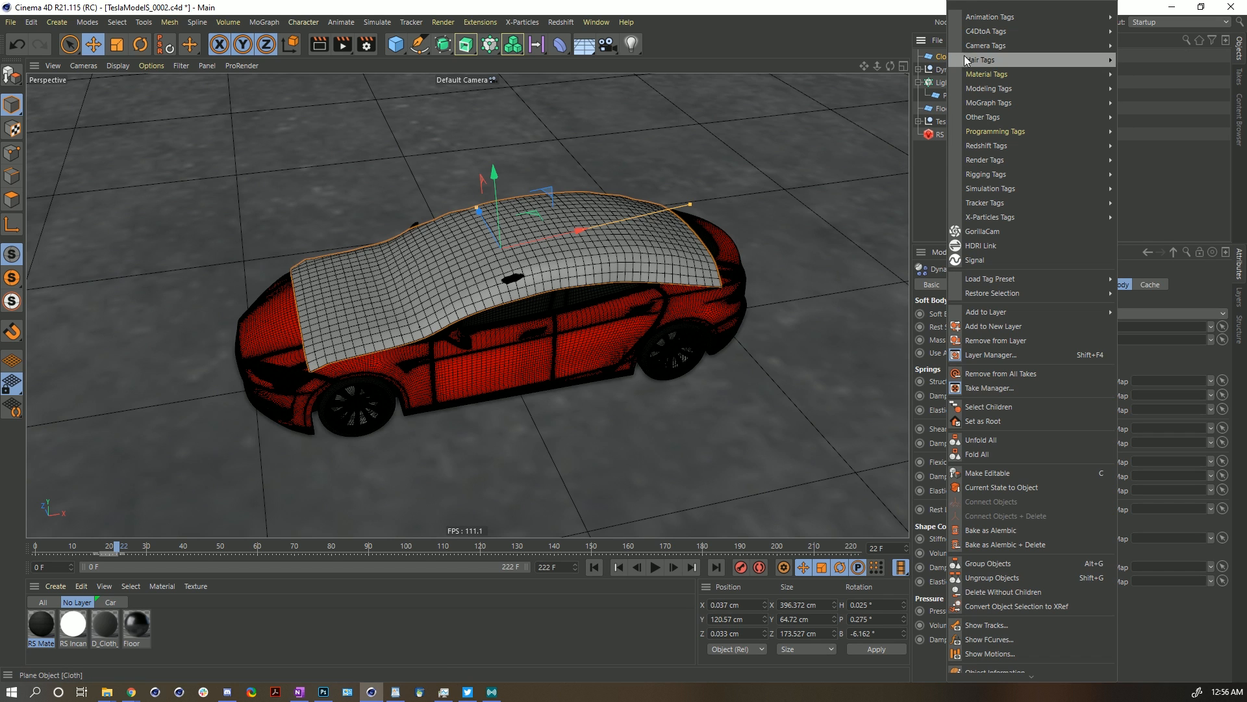
left_click(992, 261)
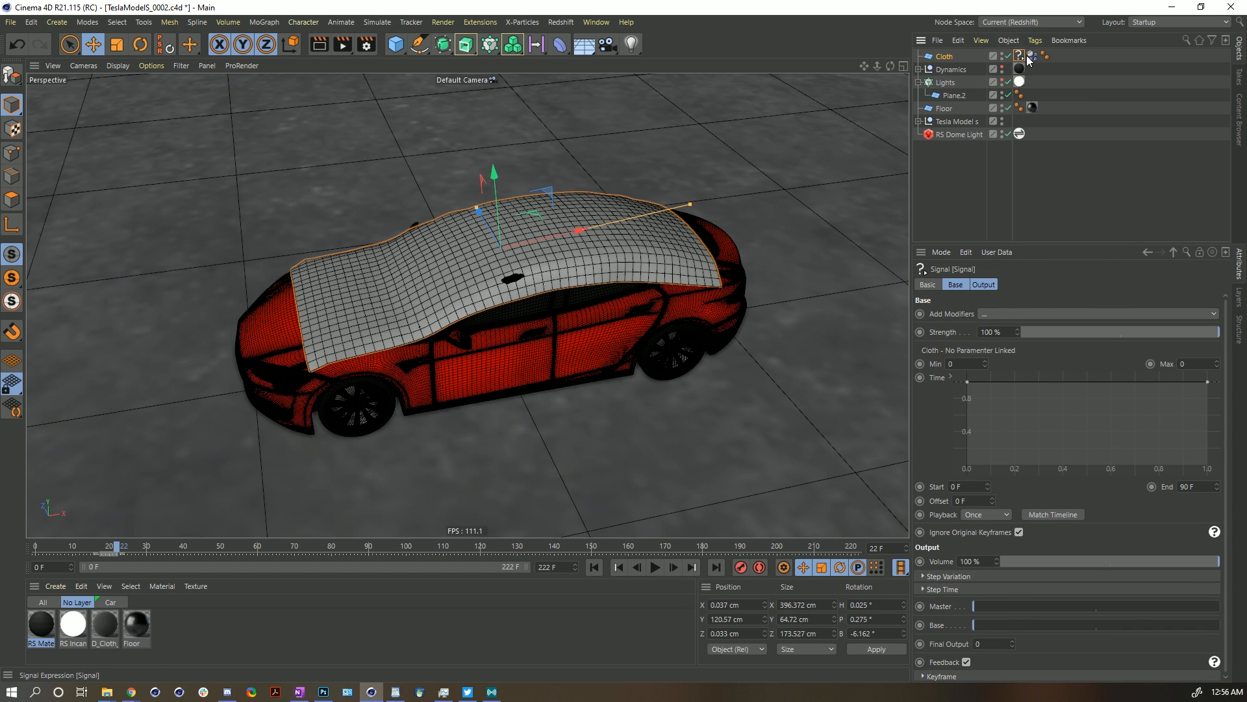
left_click(1033, 57)
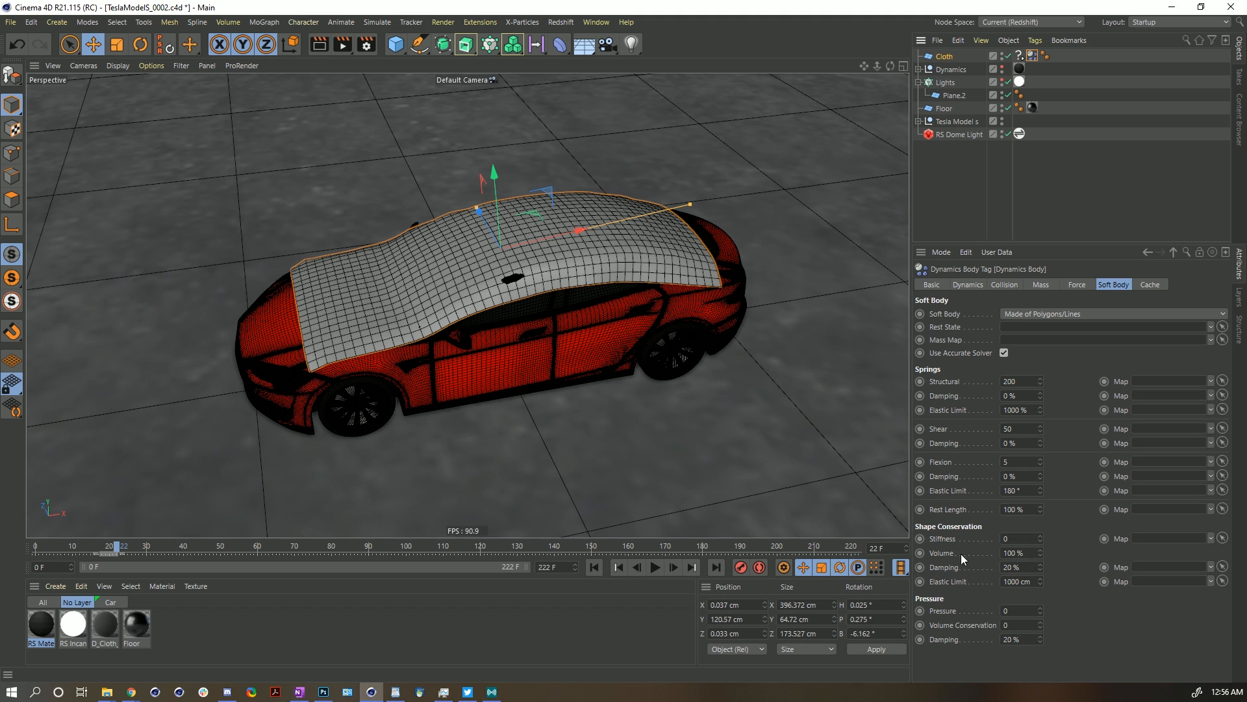
left_click_drag(929, 510, 1020, 57)
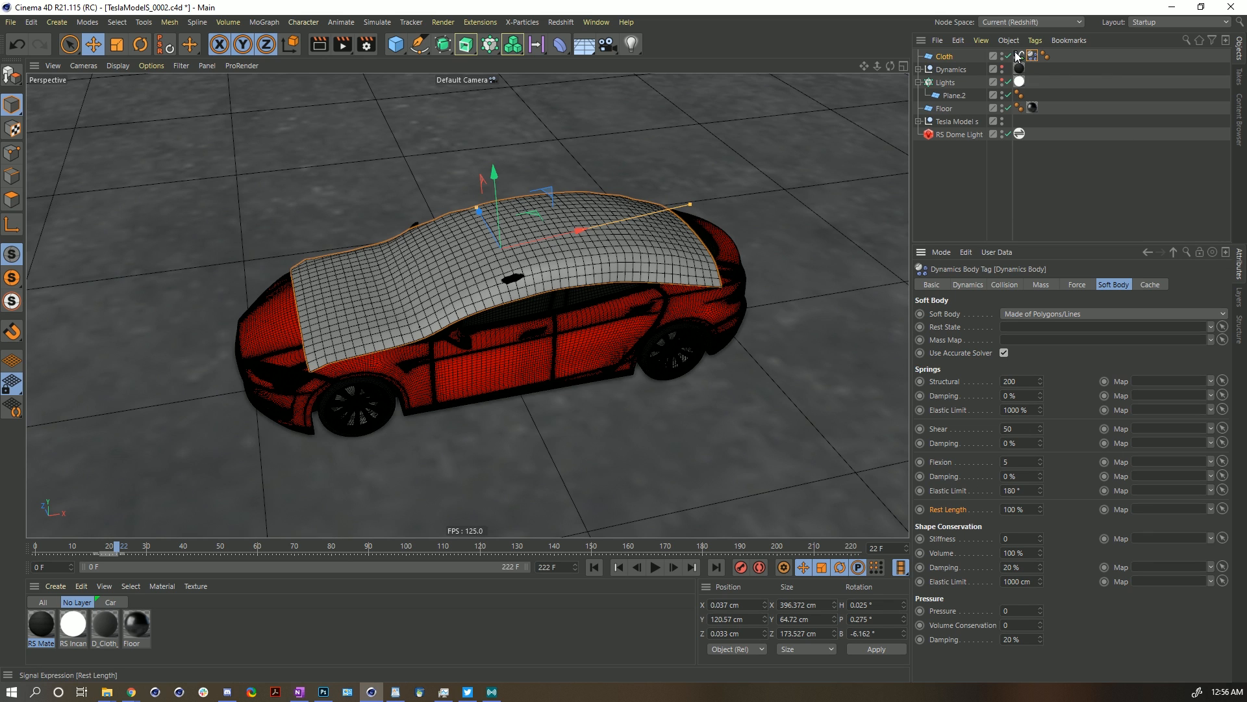
left_click(1018, 55)
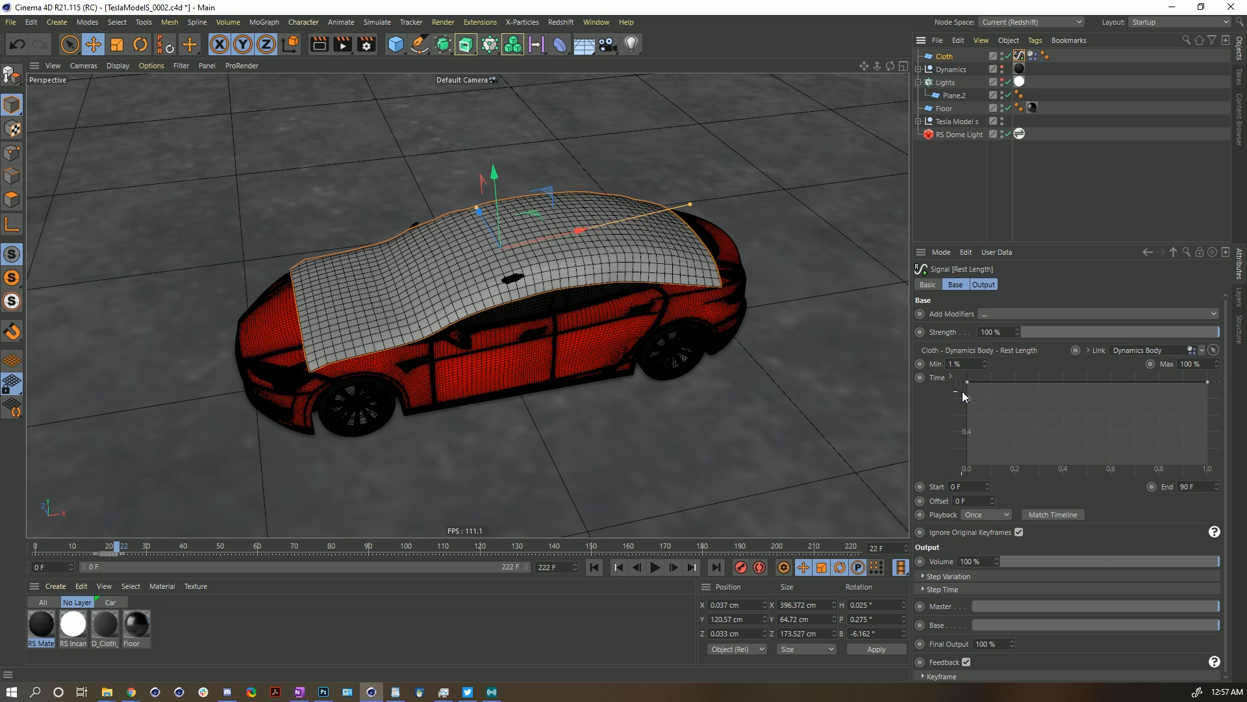
Set the Signal's Rest Length range to a minimum of 100% and a maximum of 200%.
left_click(968, 364)
type("100")
key("Return")
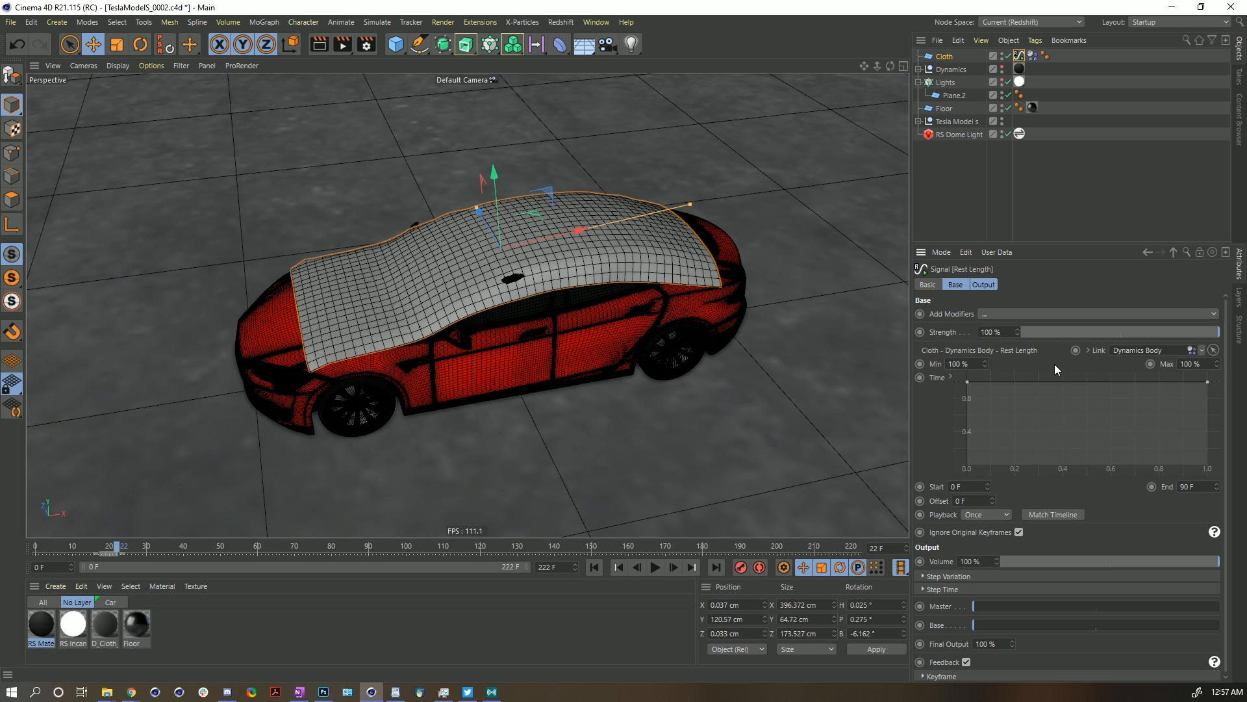
left_click(1190, 363)
type("200")
key("Return")
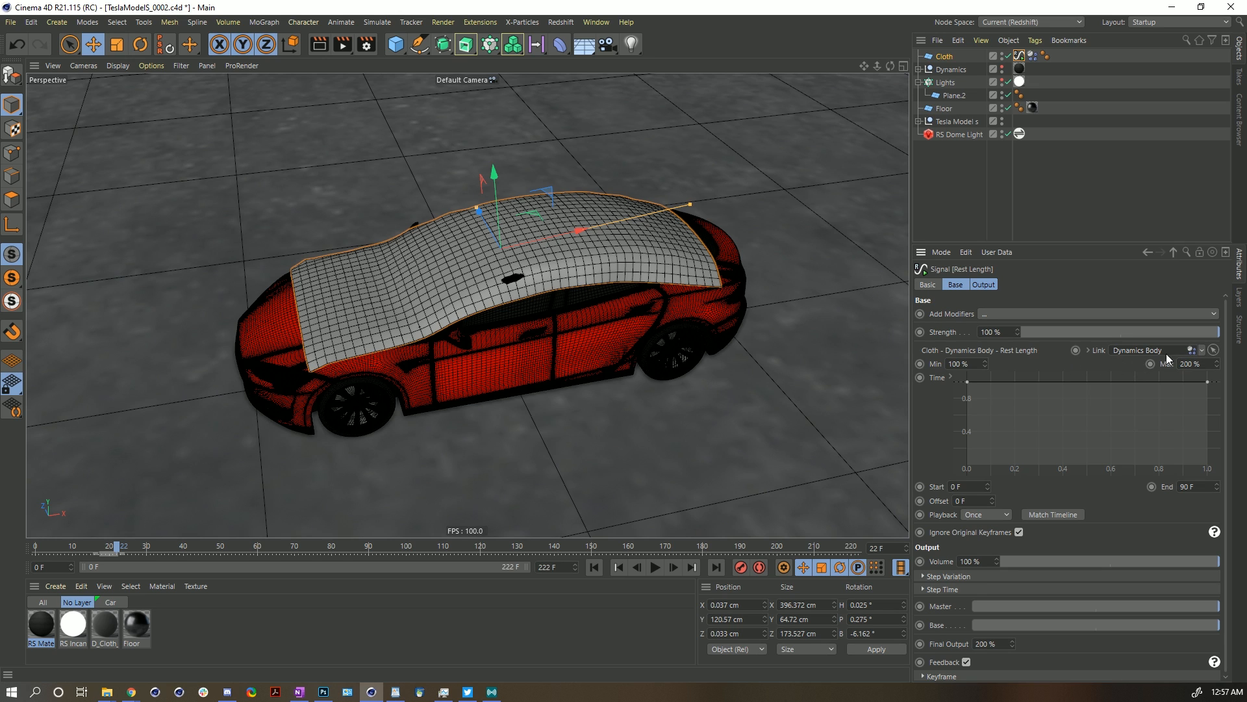
Apply the Linear spline preset to the Signal tag's time curve for the Rest Length animation.
right_click(1003, 416)
mouse_move(1056, 546)
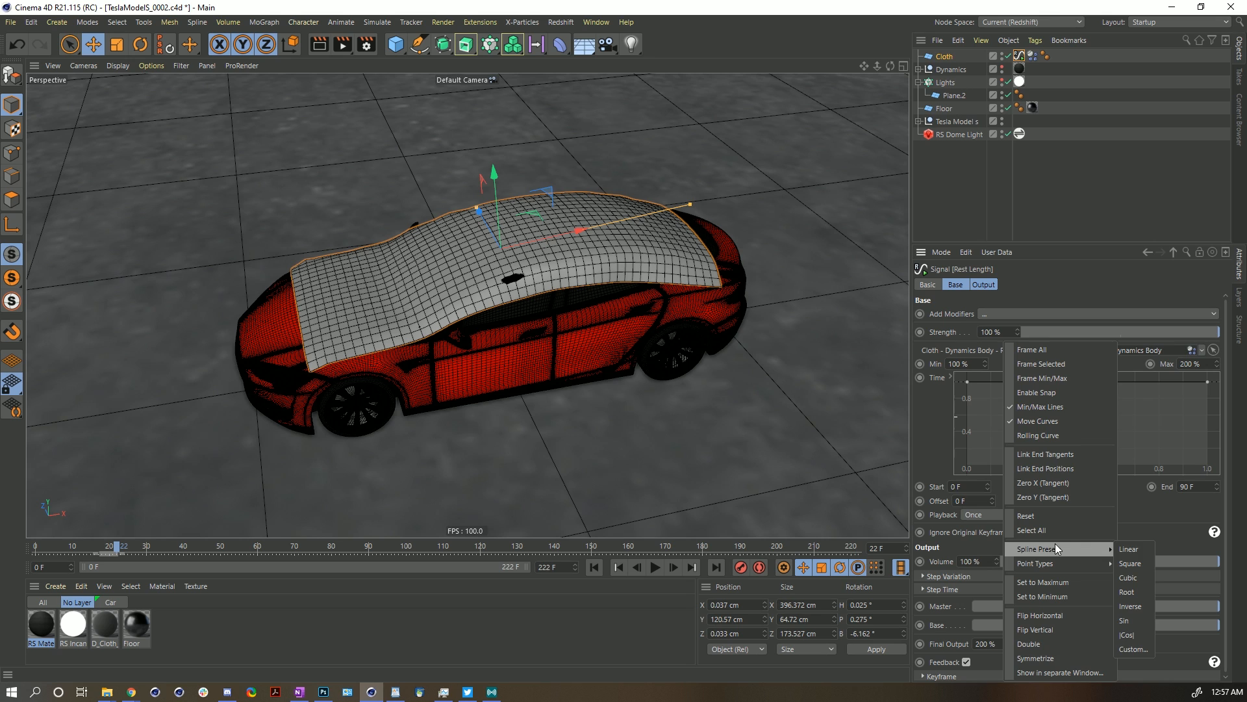
left_click(1134, 549)
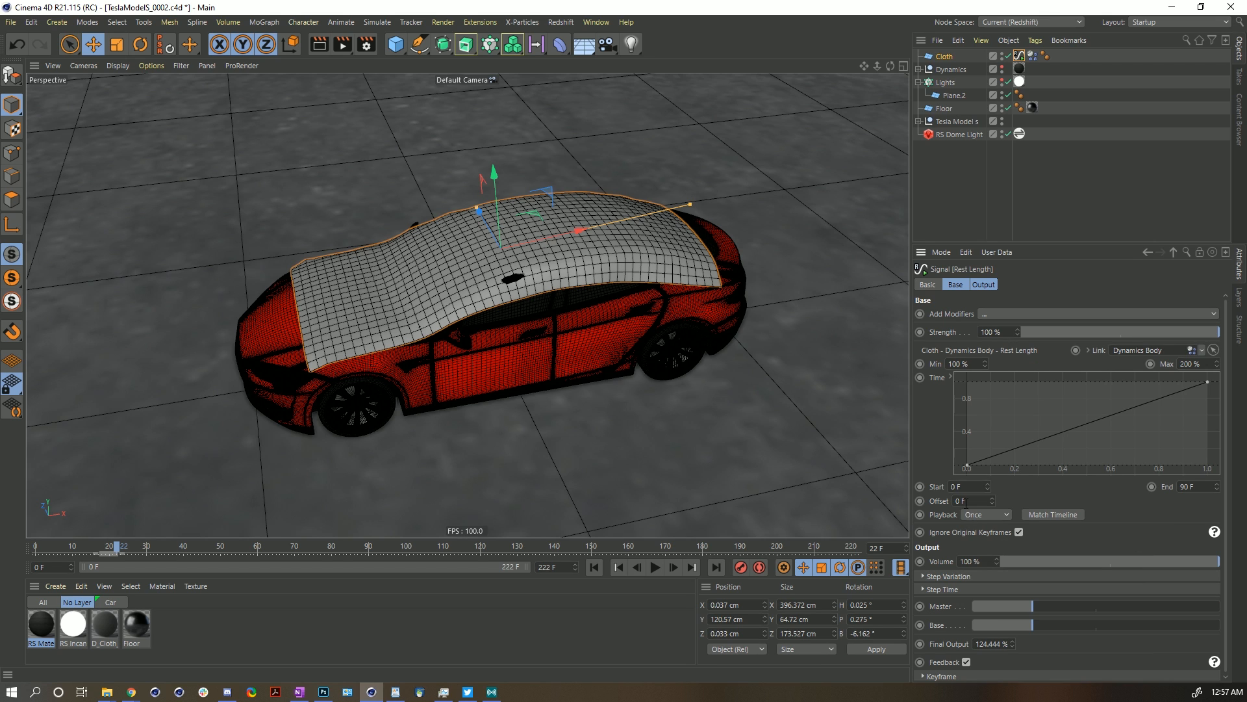
Set the Signal animation to start at frame 15 and end at frame 55, showing only the Base settings.
key("Tab")
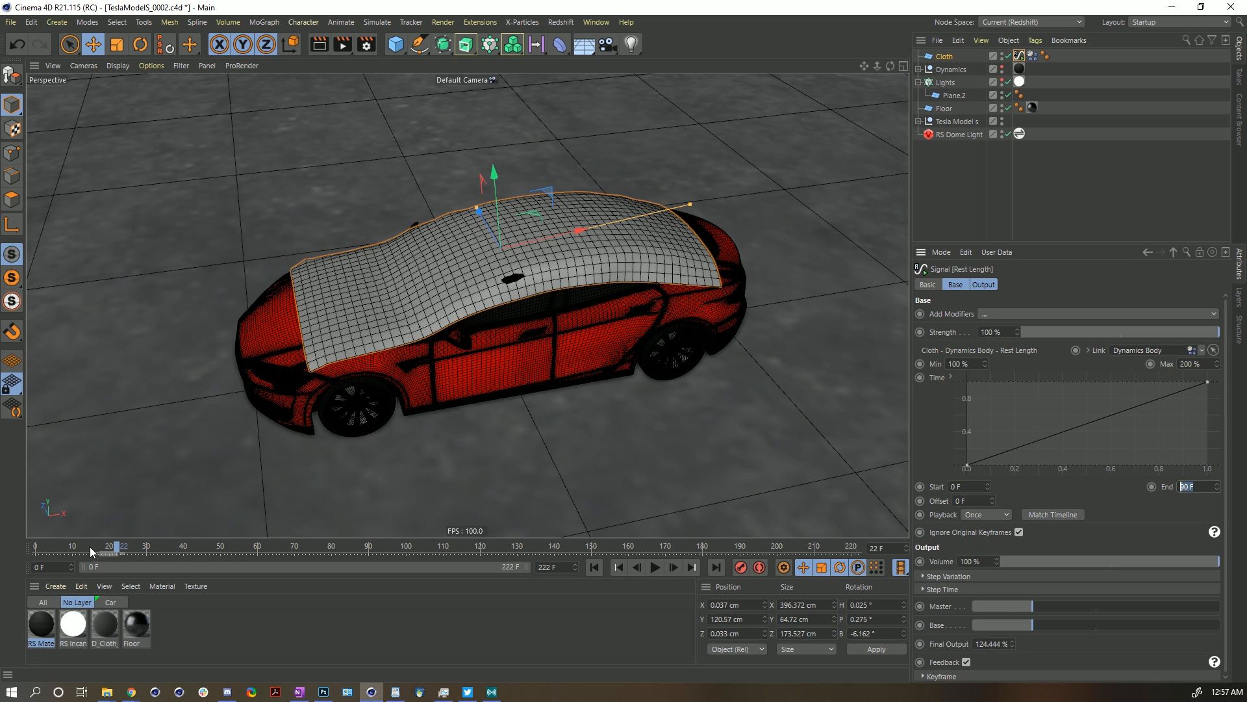
left_click_drag(967, 484, 910, 486)
type("15")
key("Return")
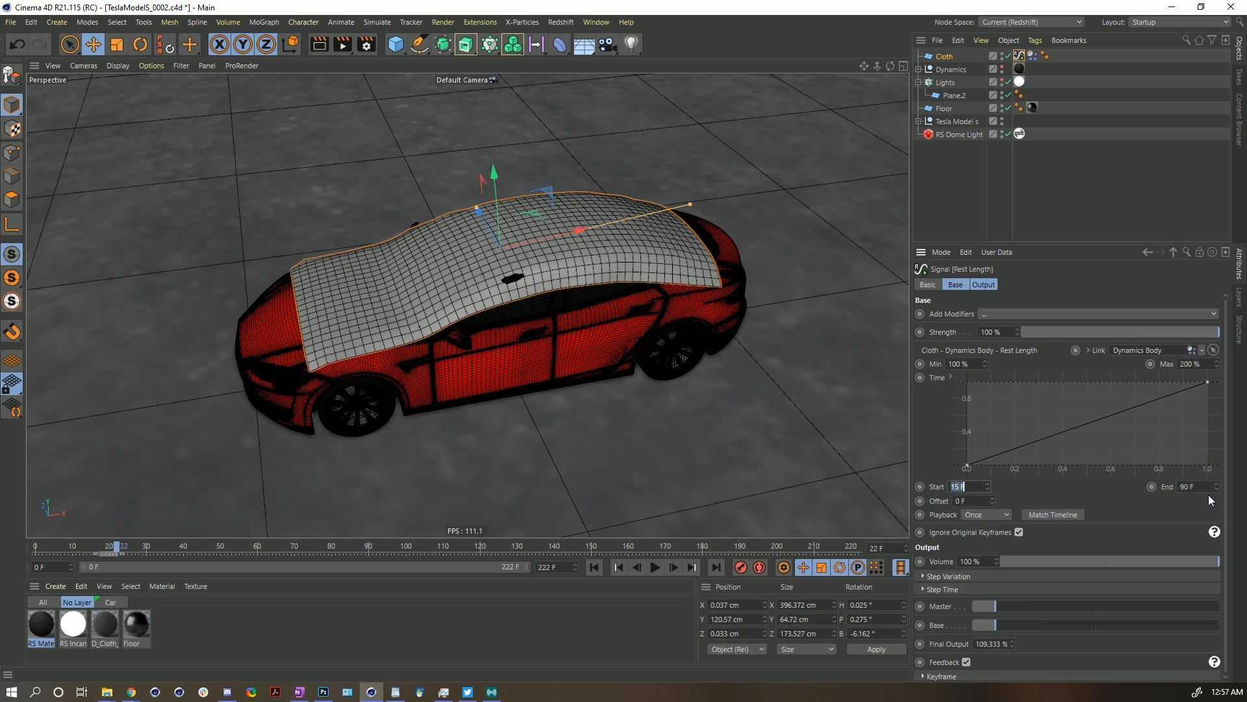
key("Tab")
type("55")
key("Return")
left_click(964, 284)
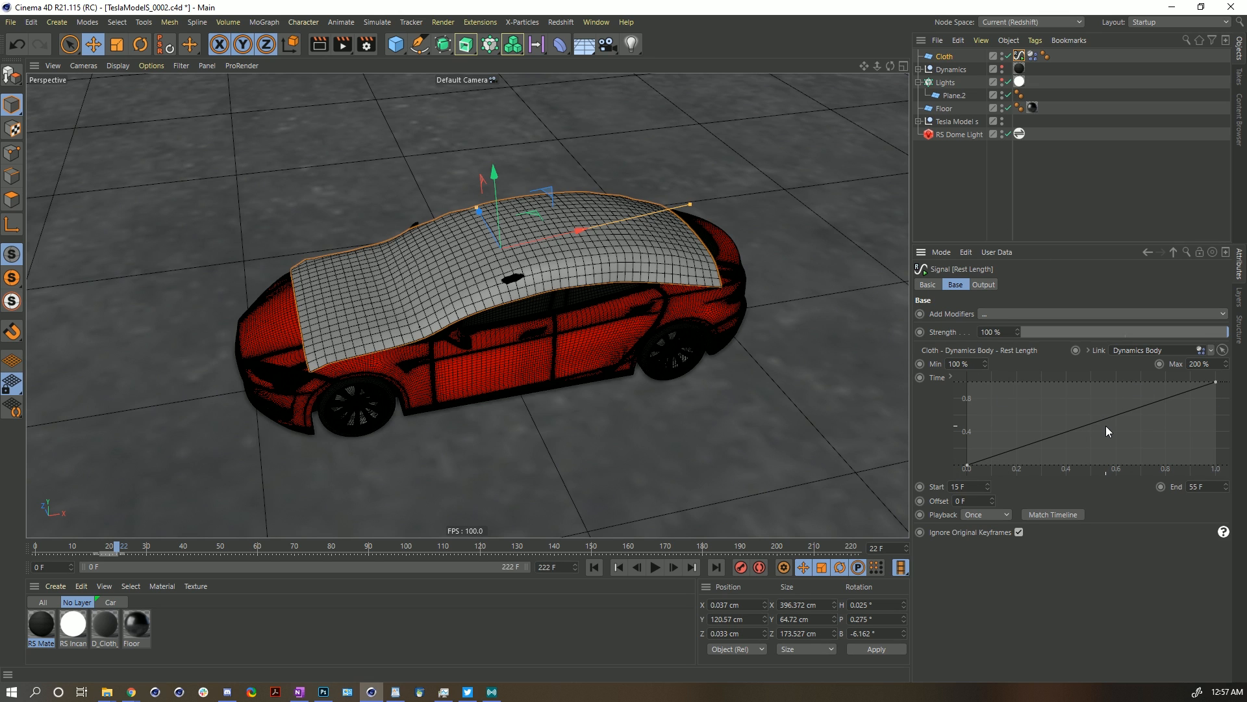
Replay the cloth simulation from frame 0 and stop it at frame 100.
left_click(593, 567)
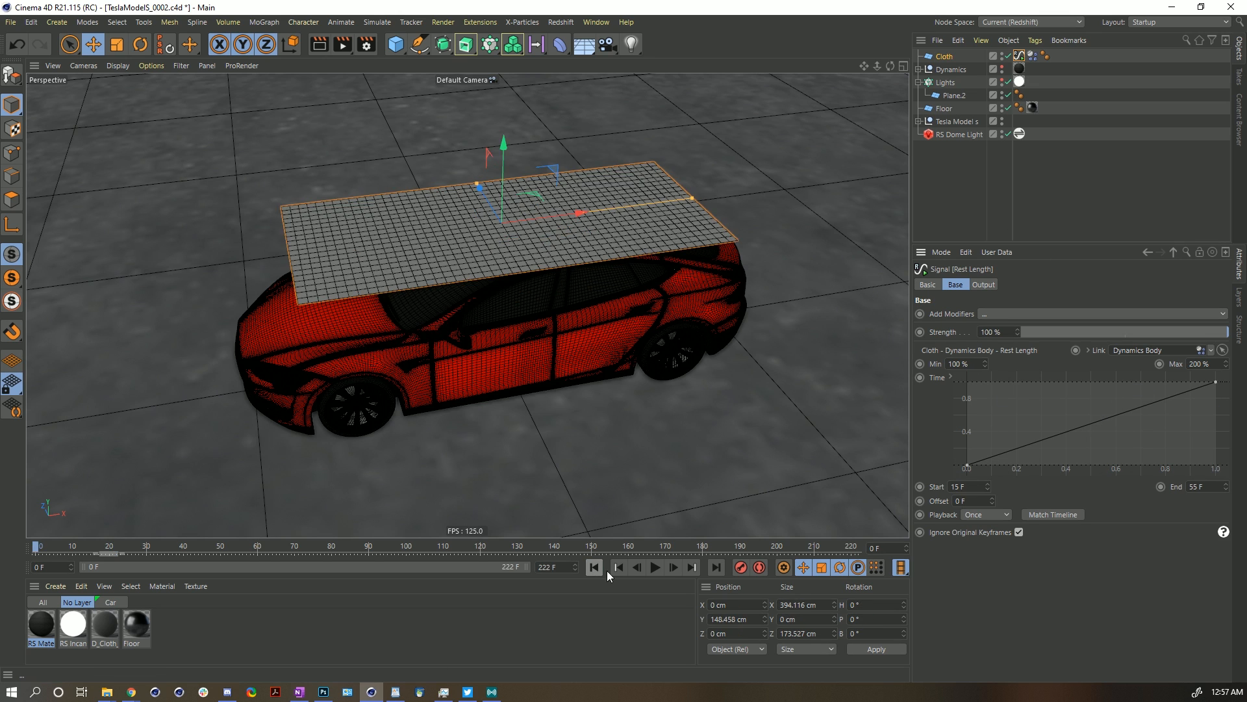
left_click(656, 567)
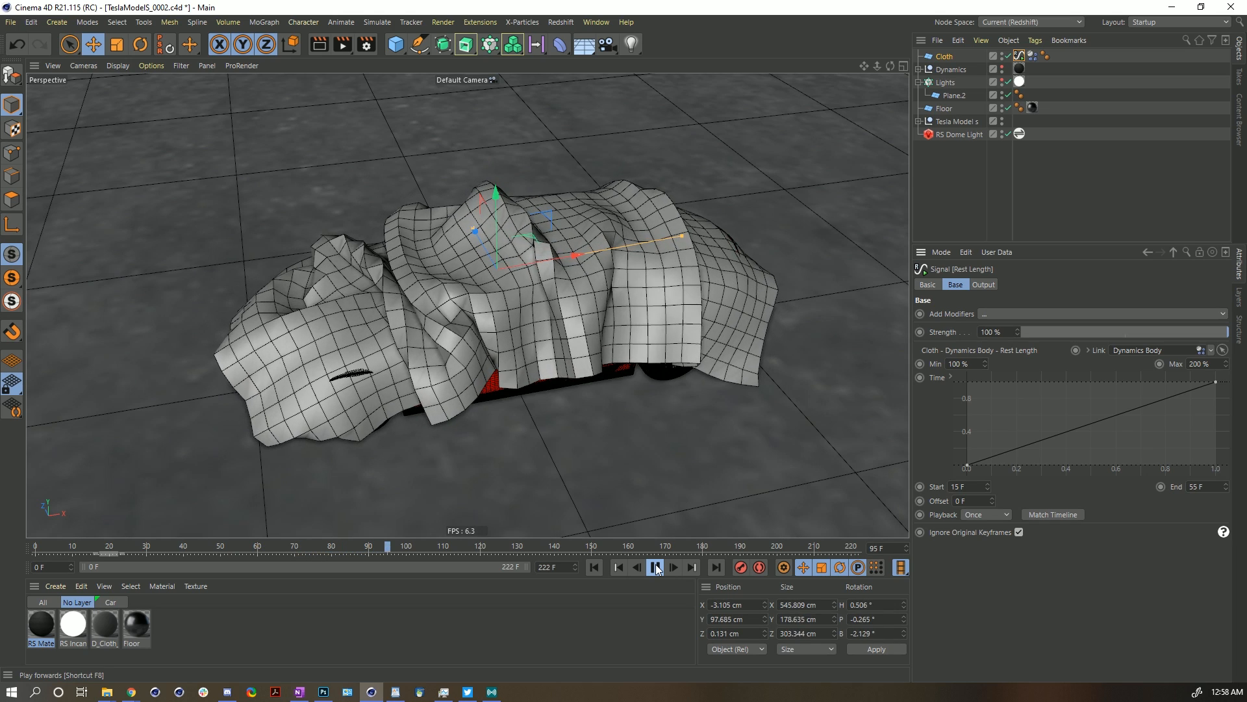
left_click(655, 568)
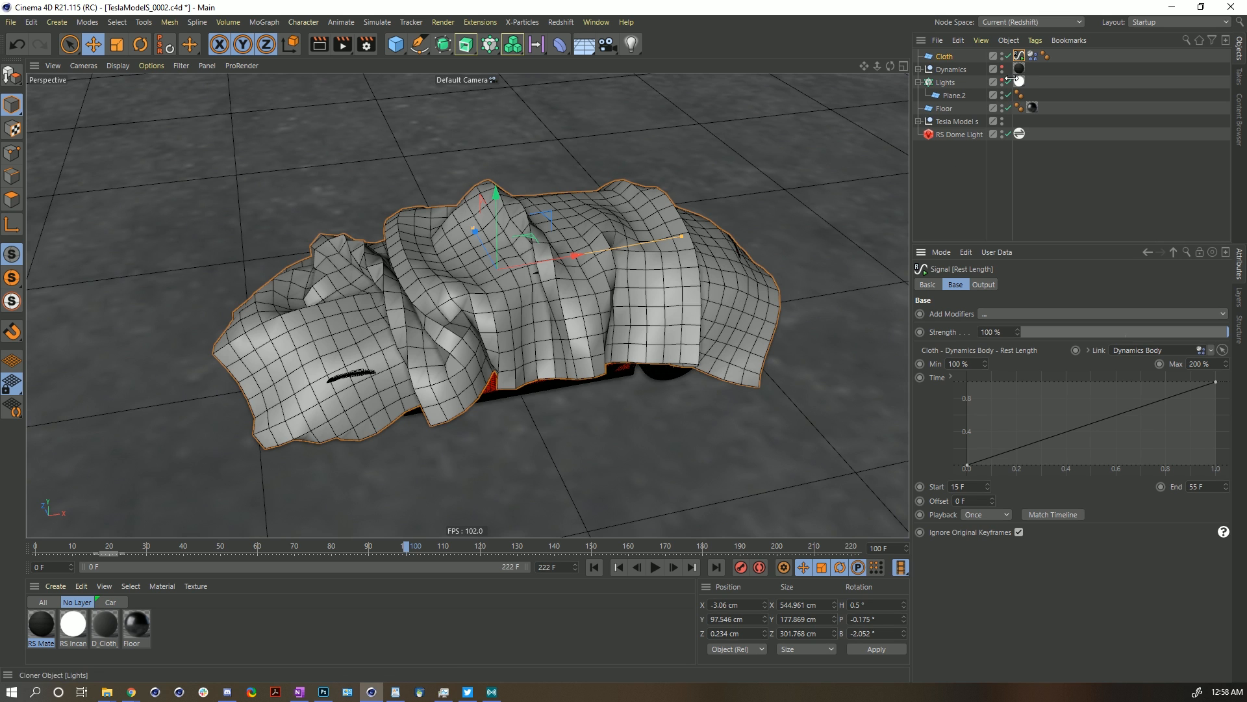
Move the material tag from the Dynamics null to the Cloth plane and start a live preview in Redshift RenderView.
left_click_drag(1061, 61, 1060, 56)
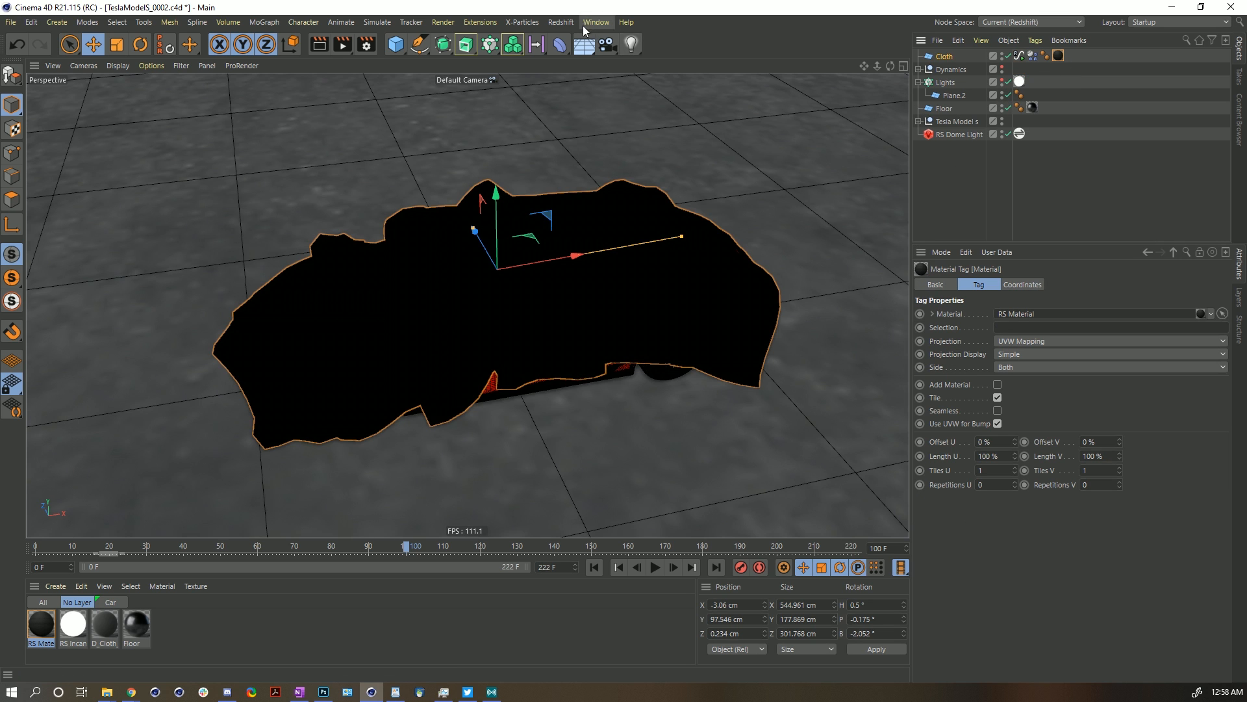
left_click(561, 22)
left_click(614, 124)
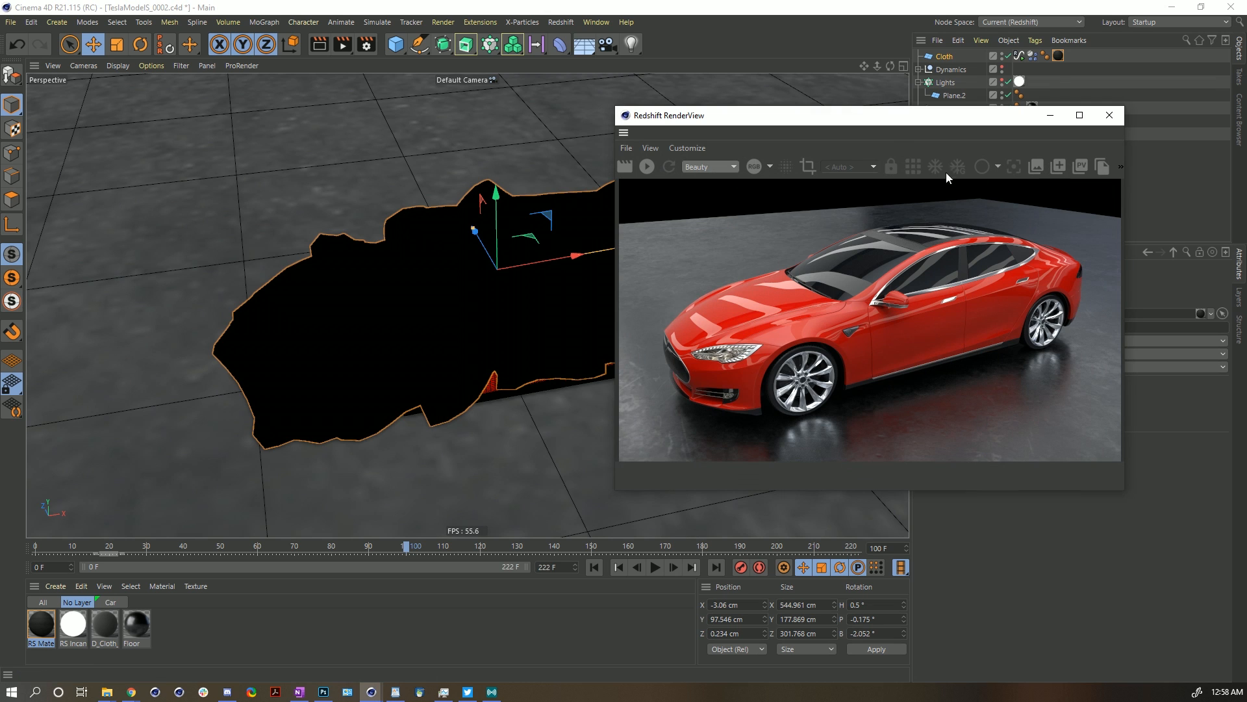
left_click(649, 167)
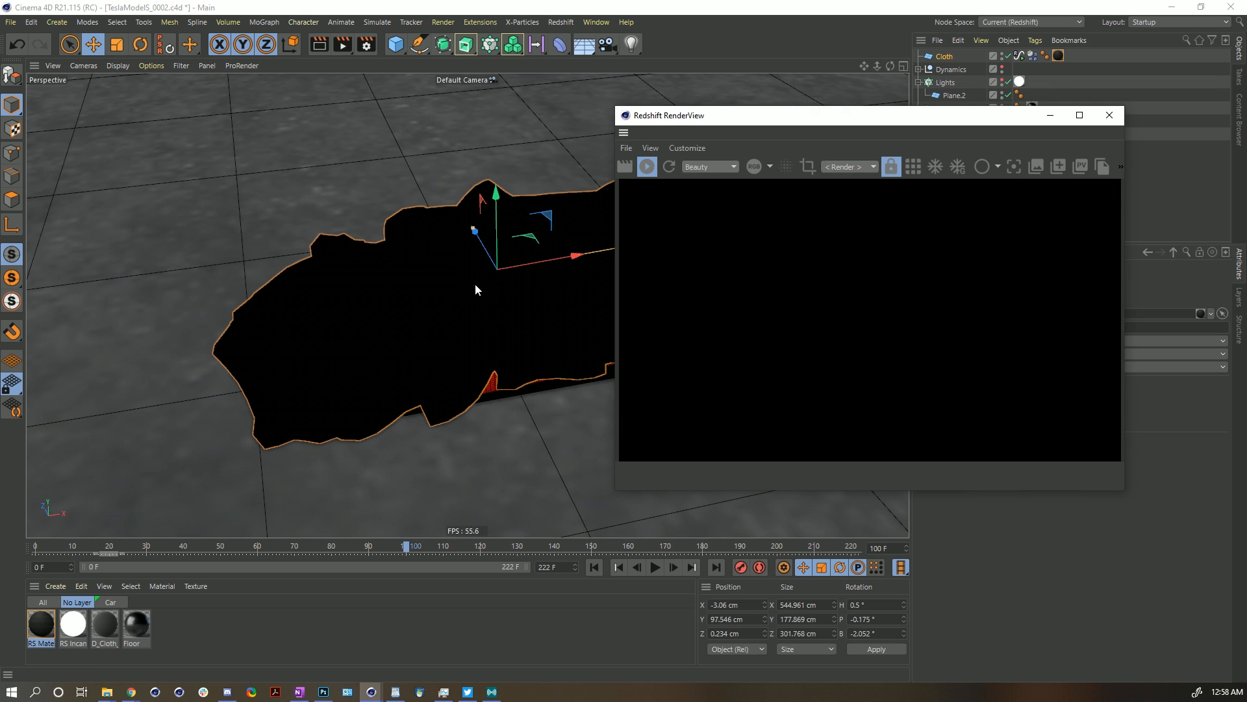
left_click_drag(714, 115, 434, 169)
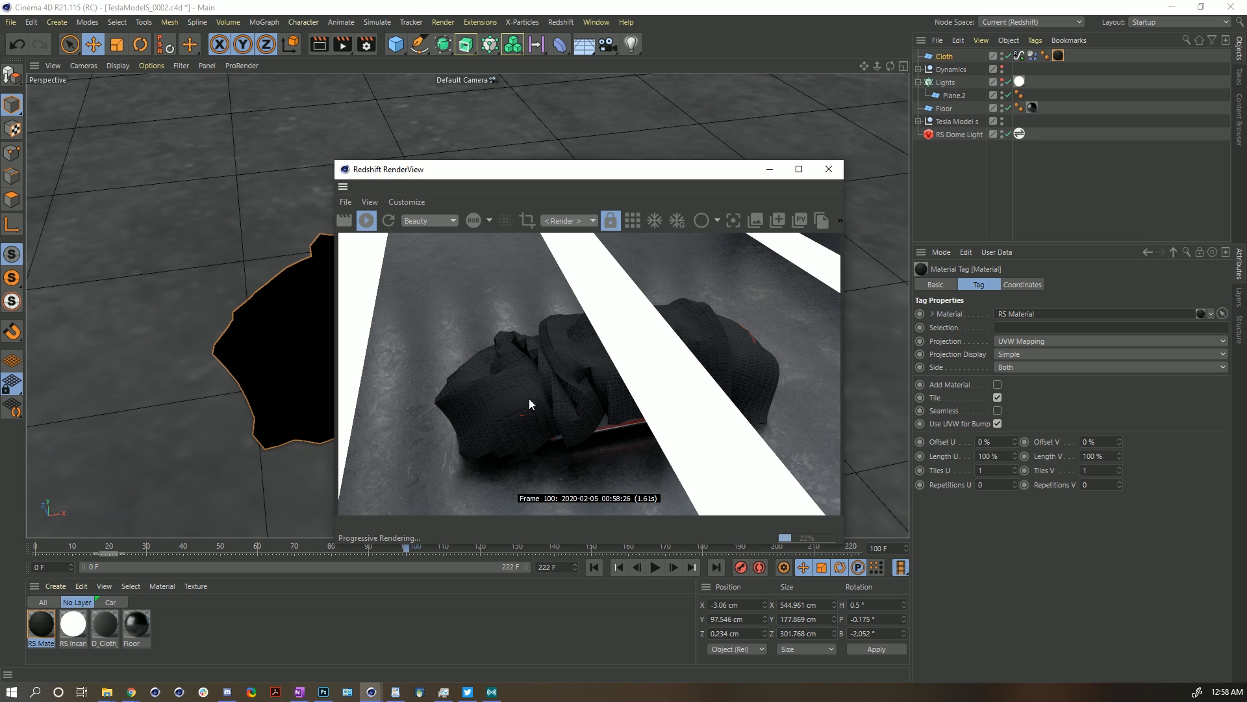
left_click_drag(738, 170, 571, 123)
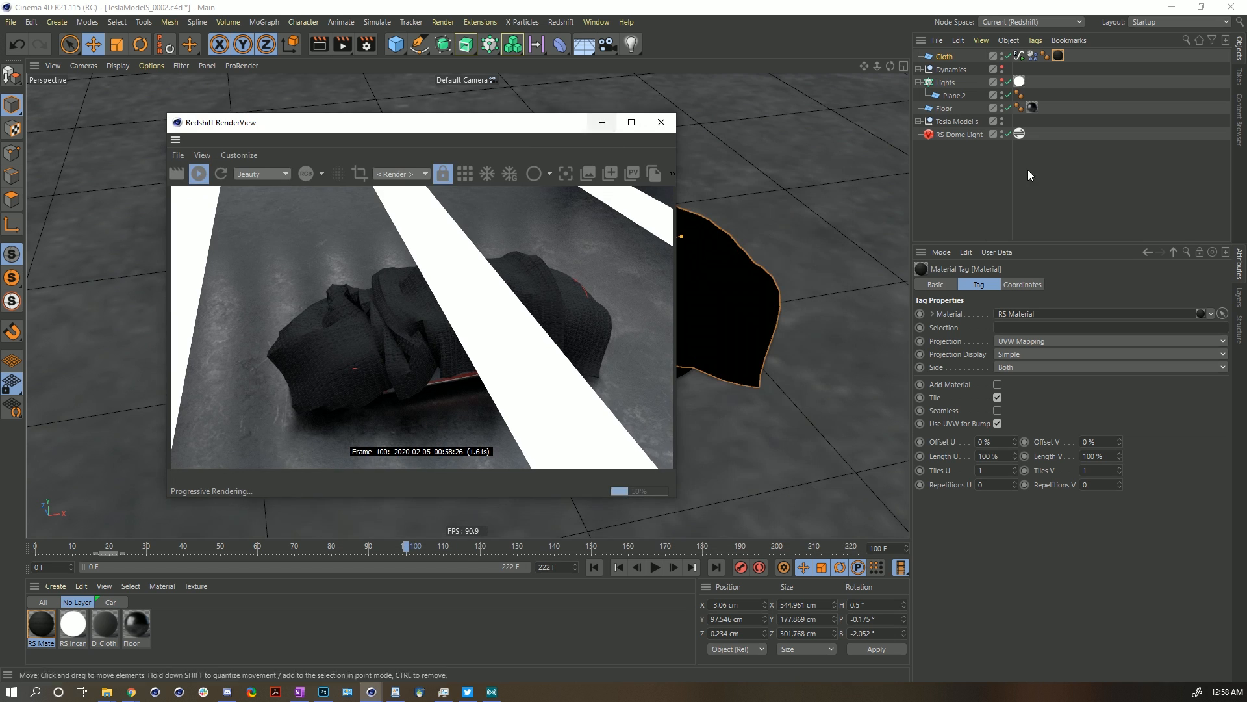
Try tiling the cloth material 11 times in both U and V and examine the weave up close.
left_click(1056, 57)
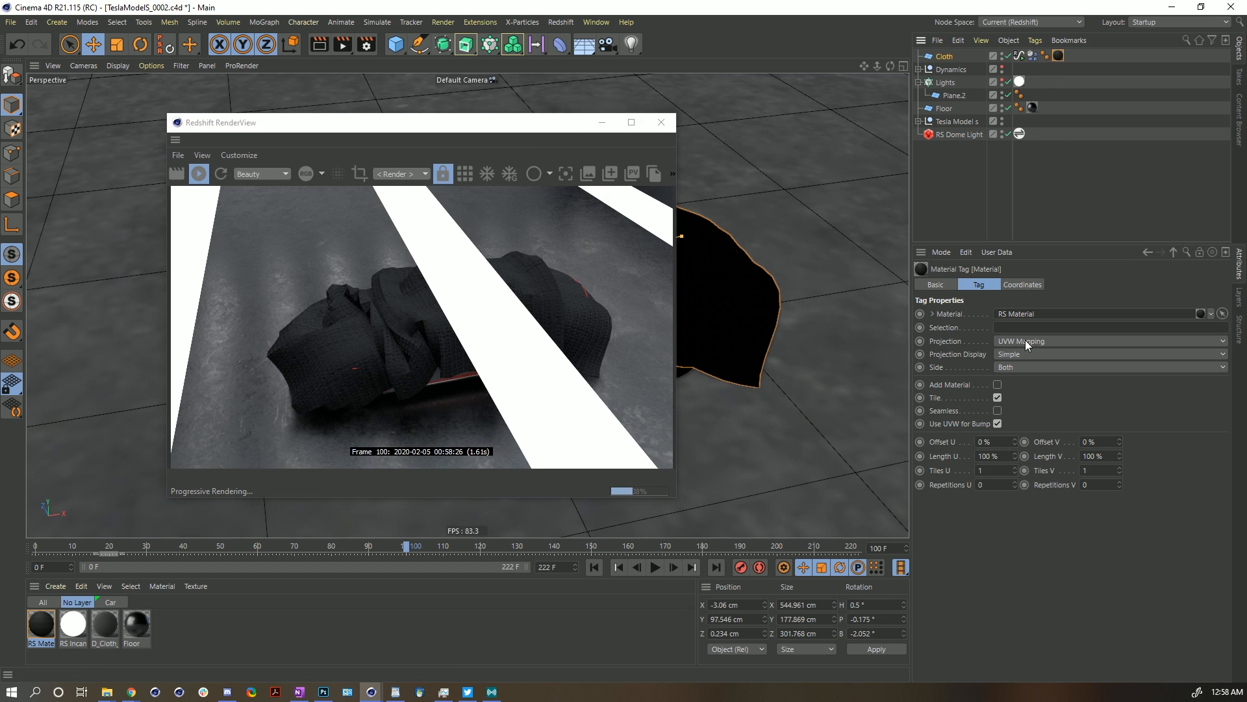
left_click(990, 469)
type("1")
left_click(1097, 469)
type("1")
key("Return")
left_click_drag(530, 138, 926, 97)
scroll(474, 308, "up", 3)
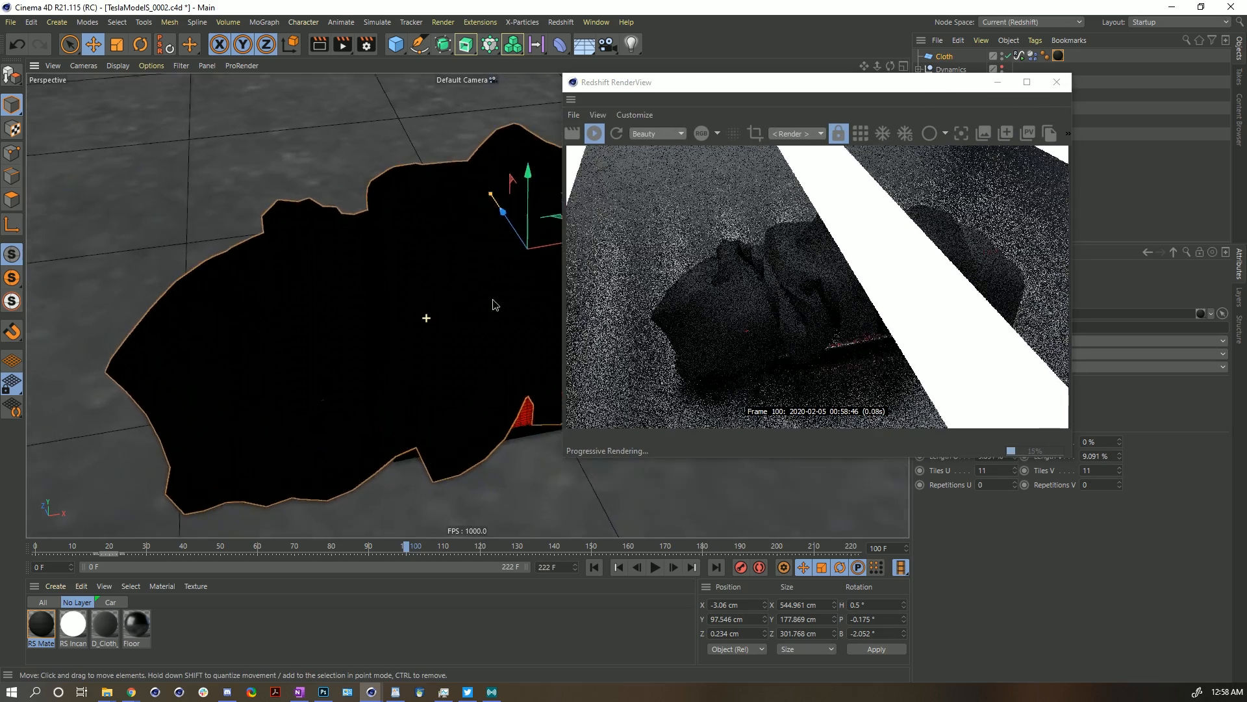
scroll(474, 308, "up", 3)
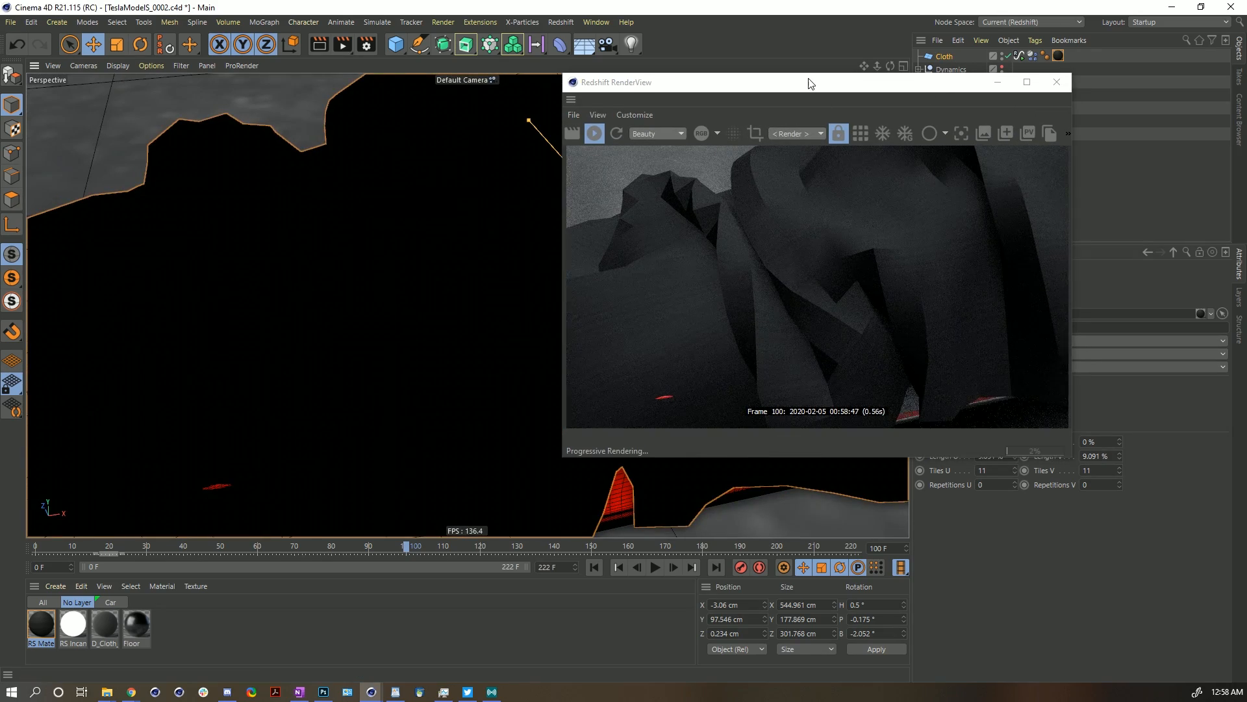
Try the cloth material with 1 tile in U and first 2, then 3 tiles in V.
left_click_drag(810, 83, 385, 267)
scroll(688, 214, "down", 3)
double_click(994, 474)
type("1")
key("Return")
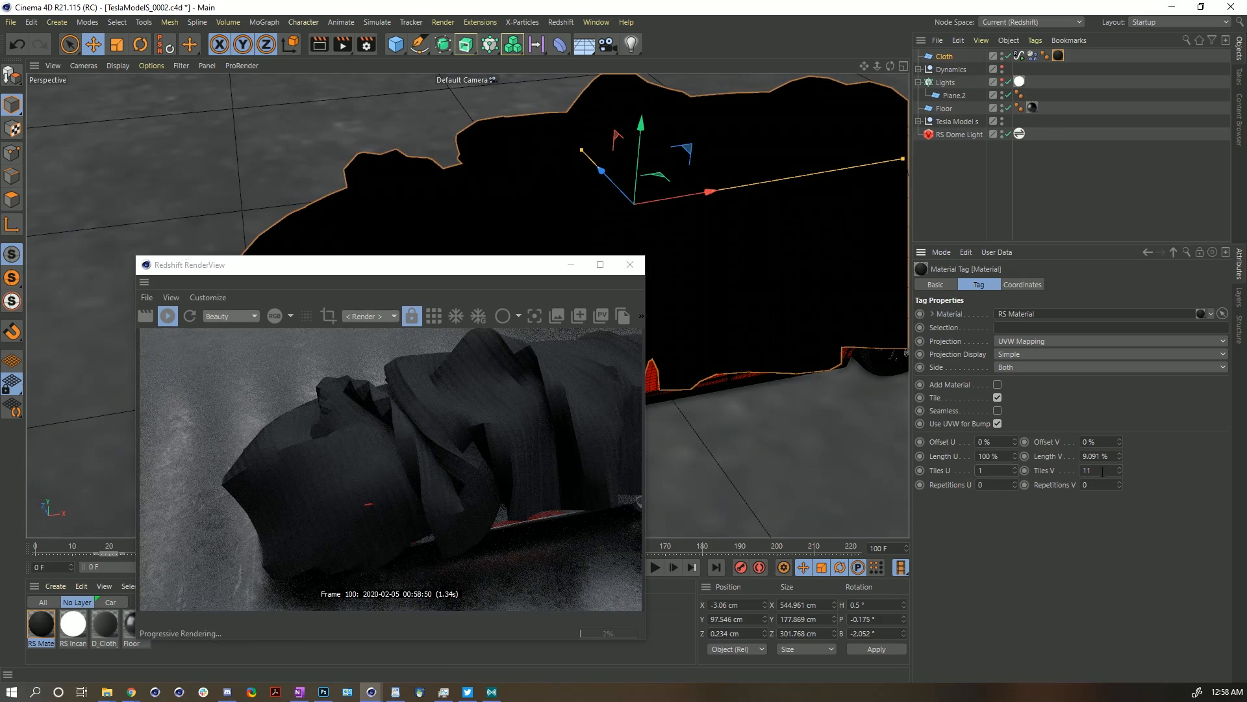
type("2")
key("Return")
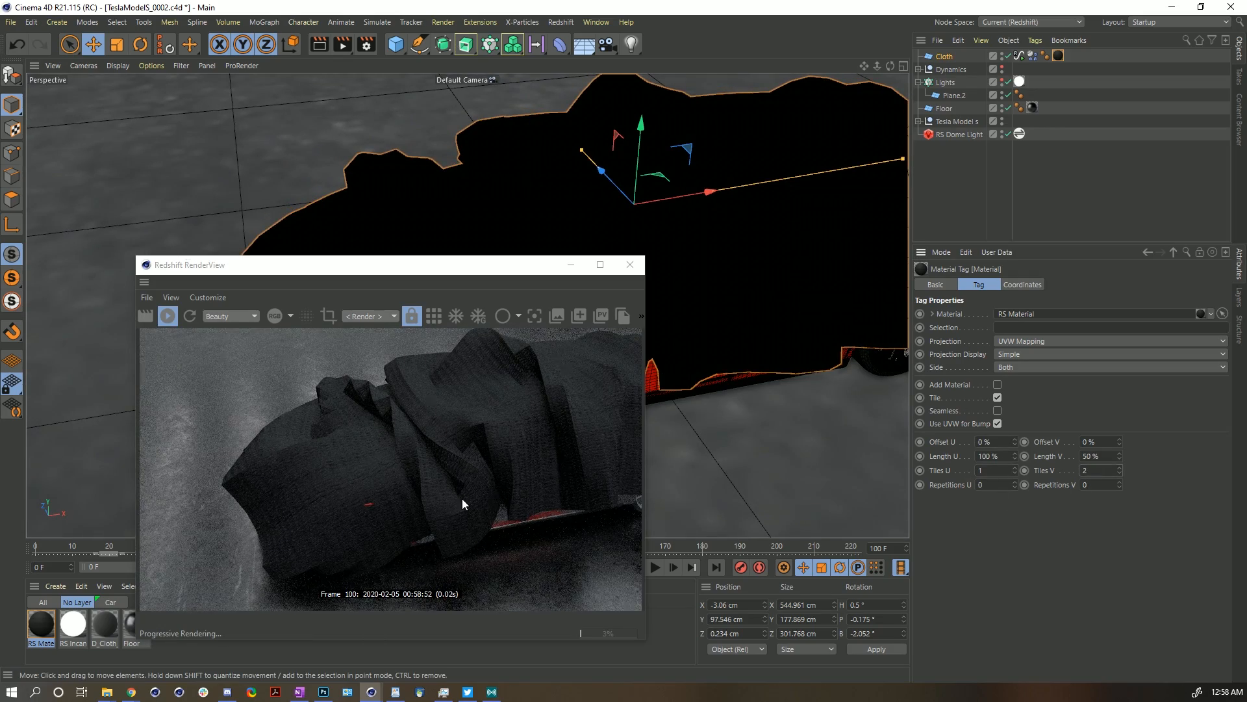
double_click(1105, 472)
type("3")
key("Return")
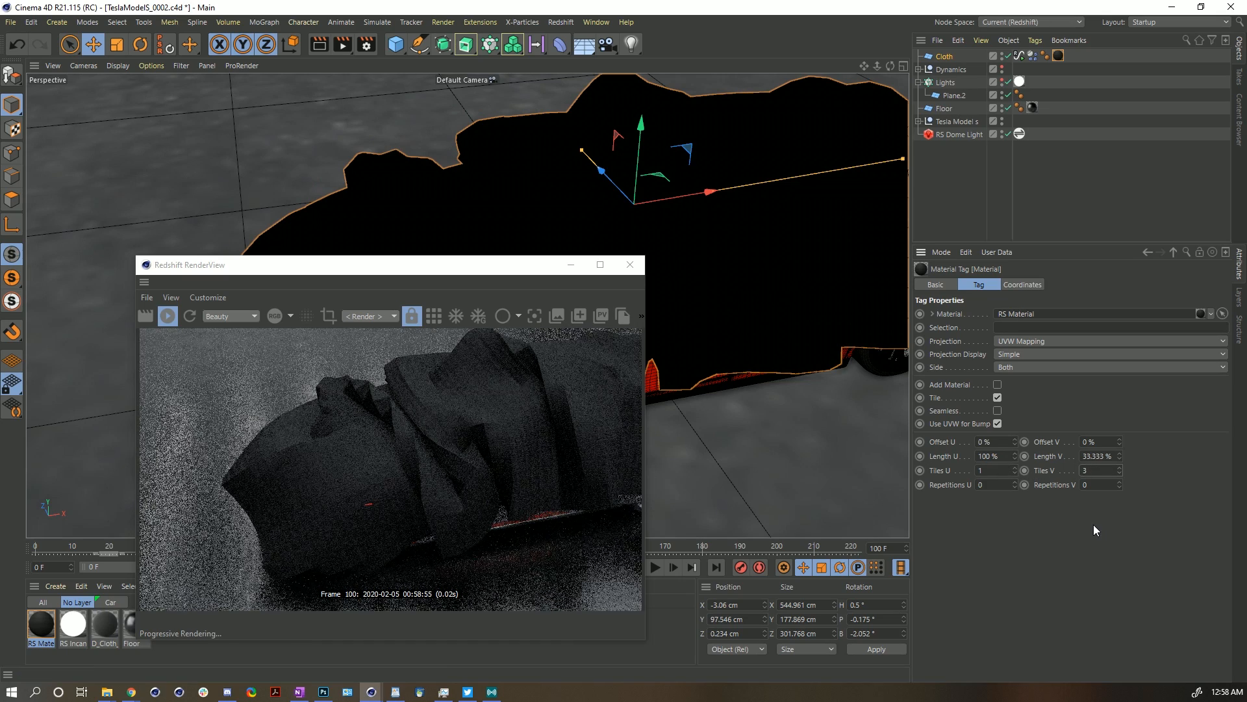
Try the cloth material with 1 tile in V and first 3, then 2 tiles in U.
double_click(1098, 474)
type("1")
double_click(996, 473)
type("3")
key("Return")
double_click(976, 468)
type("2")
key("Return")
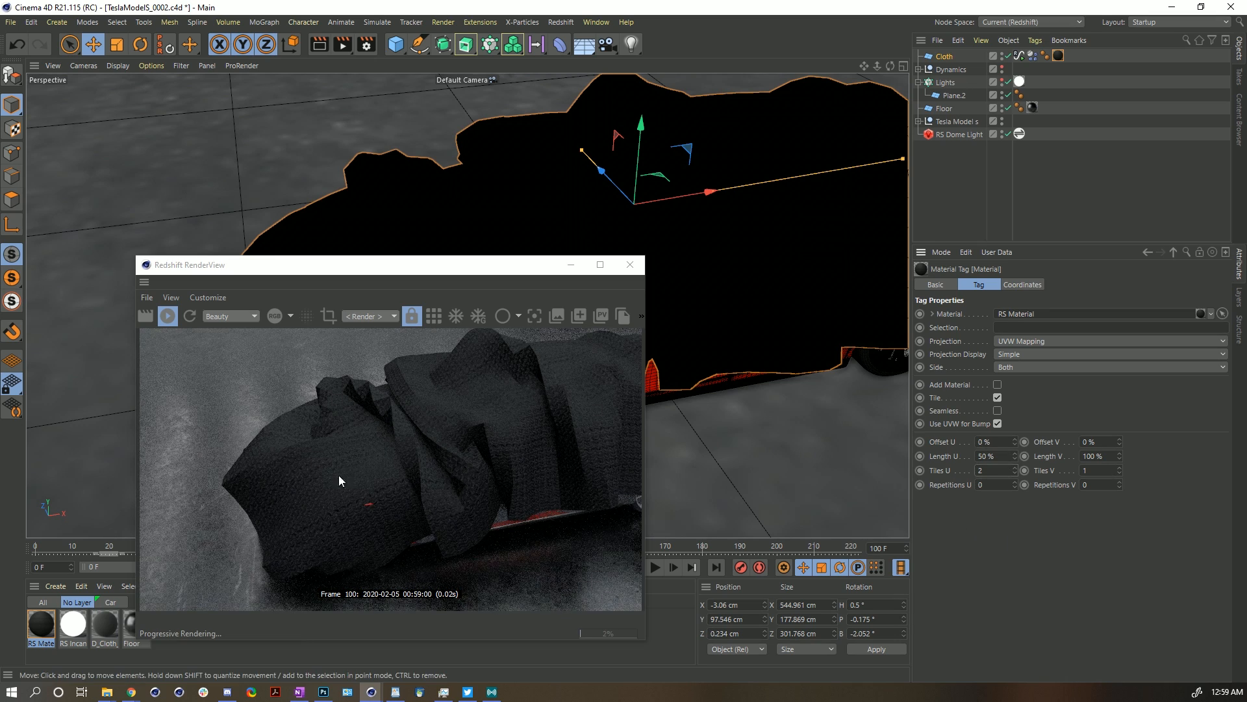
Set the cloth material's tiling to 22 in U and 11 in V and examine the fabric up close.
double_click(997, 470)
type("22")
key("Tab")
type("11")
key("Return")
right_click_drag(534, 212, 655, 184, "alt")
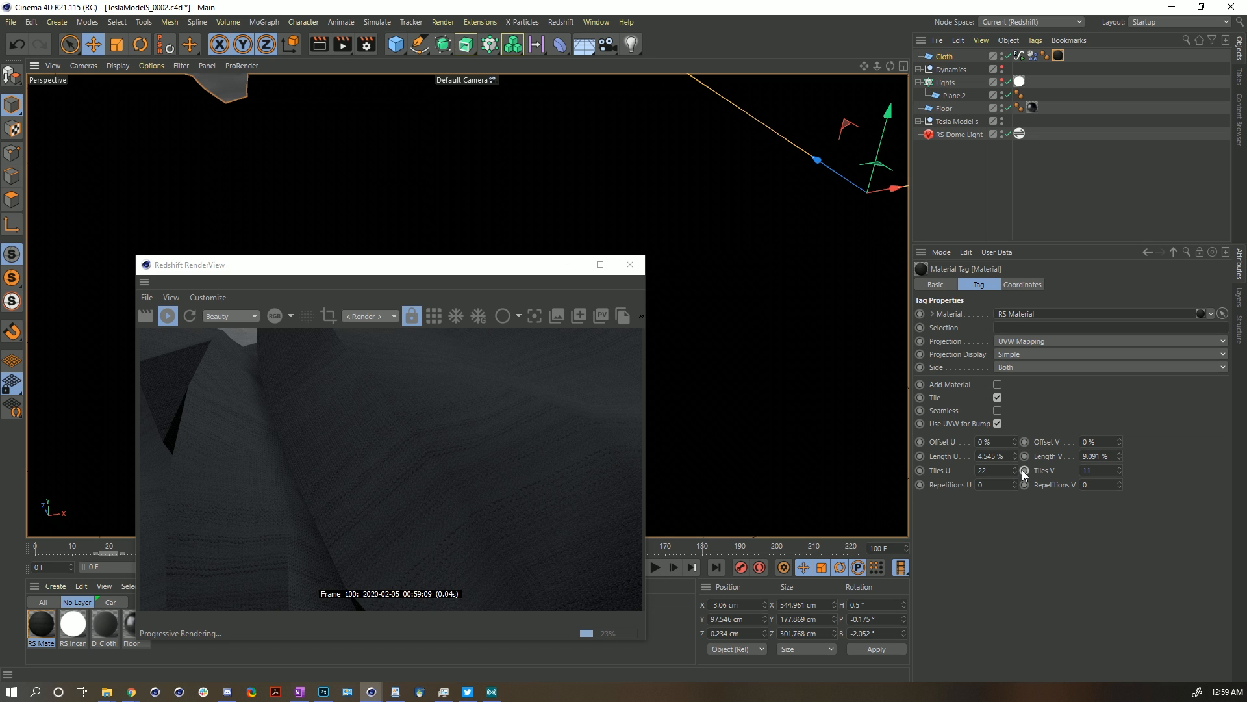
Close the Redshift RenderView and move the material tag from the Cloth plane back to the Dynamics null.
left_click(630, 265)
right_click_drag(322, 295, 291, 297, "alt")
middle_click_drag(645, 274, 553, 292, "alt")
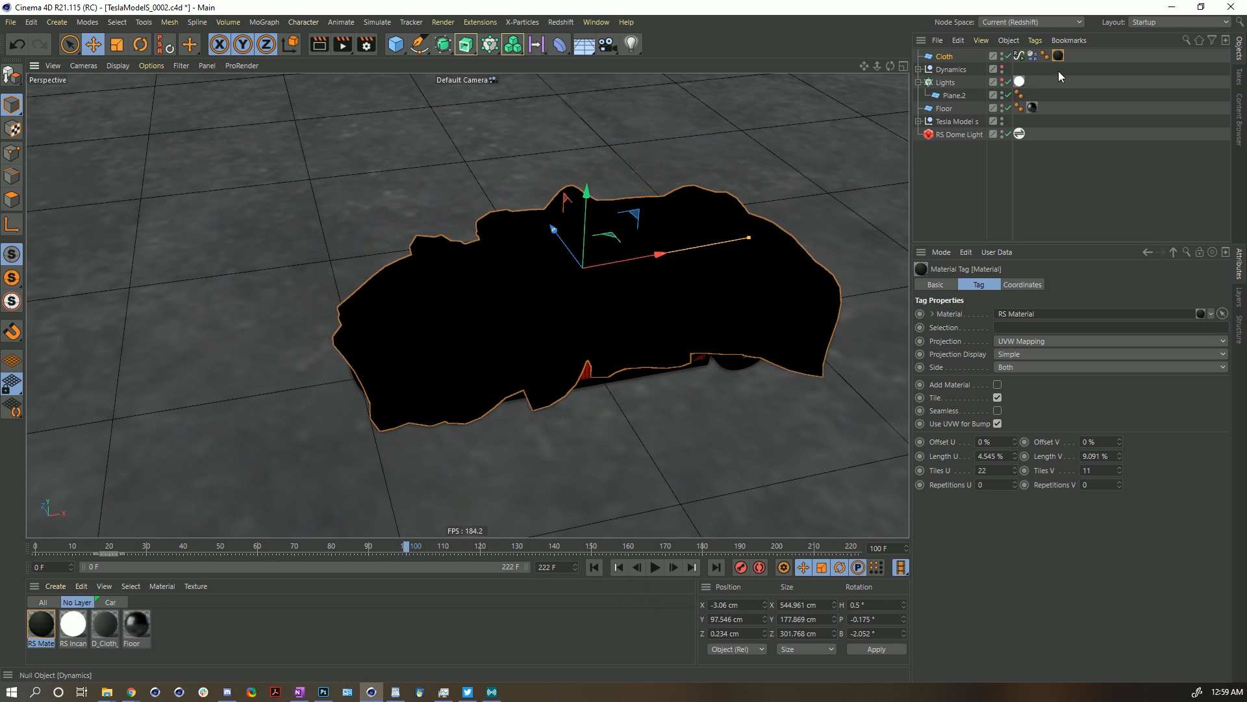
left_click_drag(1058, 57, 1033, 69)
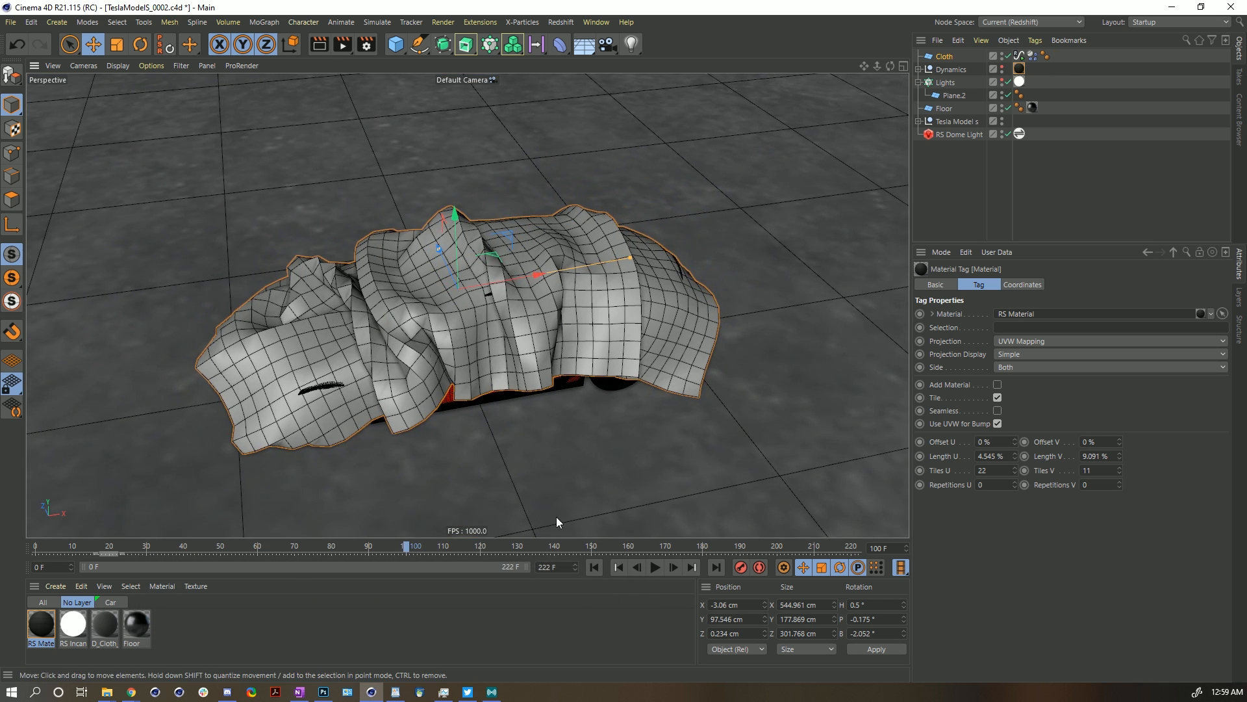
Return the timeline to frame 0 and double the Cloth plane's width segments to 96.
left_click(594, 567)
left_click(654, 567)
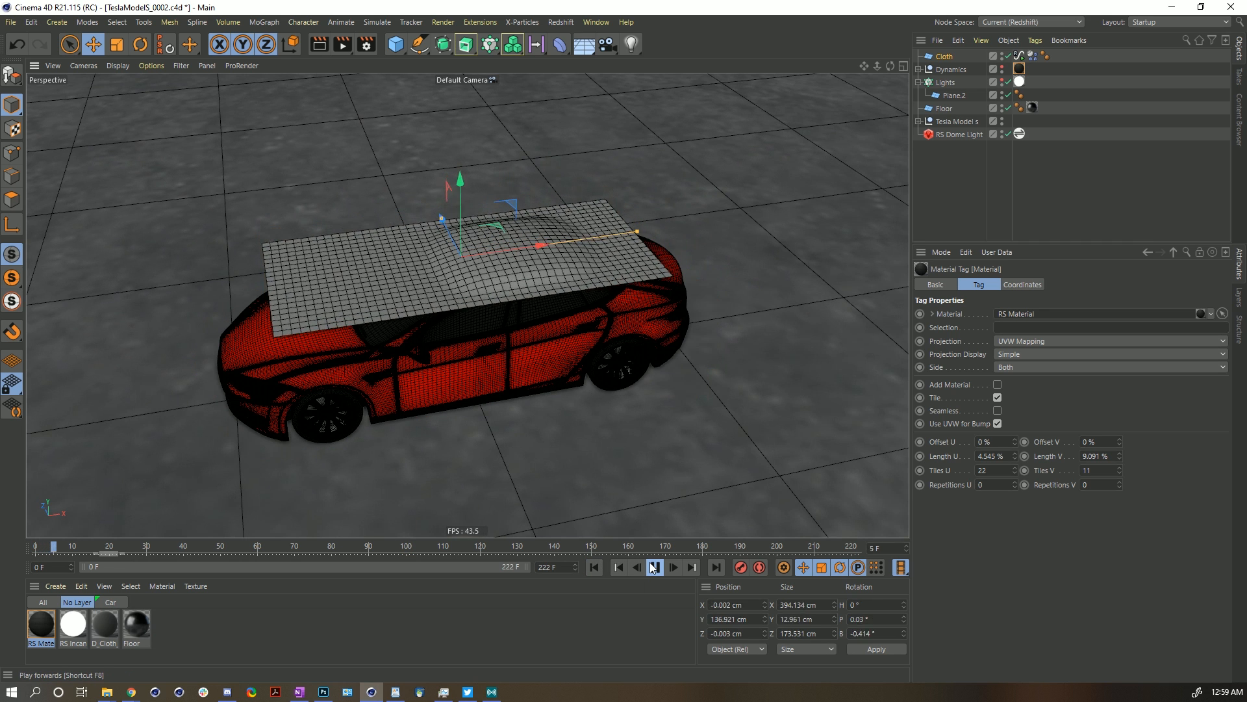
left_click(653, 567)
left_click(594, 567)
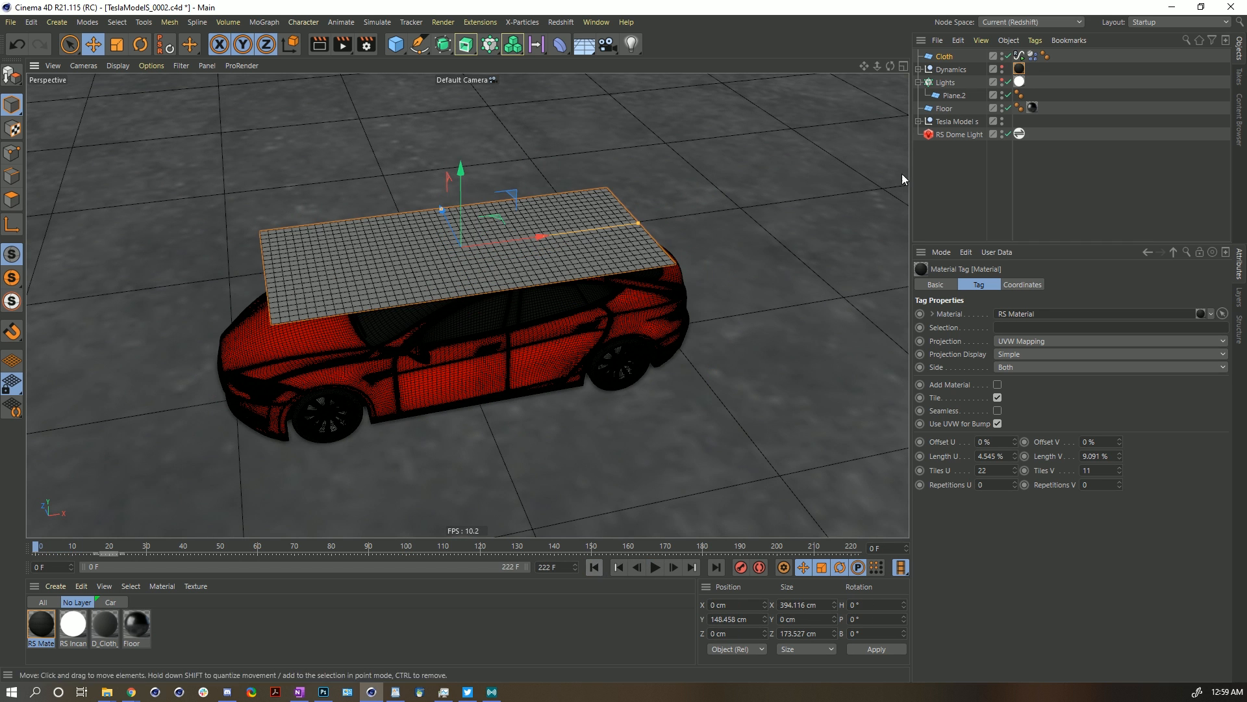
left_click(955, 57)
left_click(1016, 343)
type("*2")
key("Return")
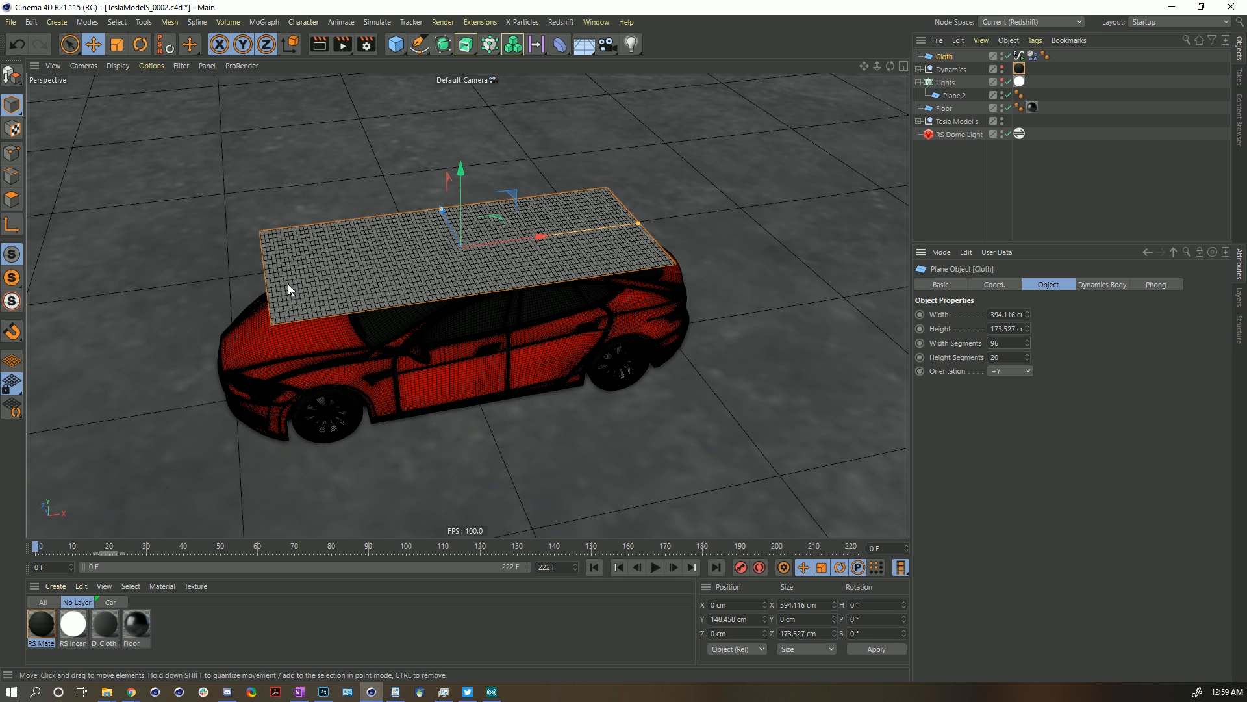
Play the denser cloth simulation to frame 14 and examine how the plane settles over the car.
left_click_drag(319, 334, 435, 313, "alt")
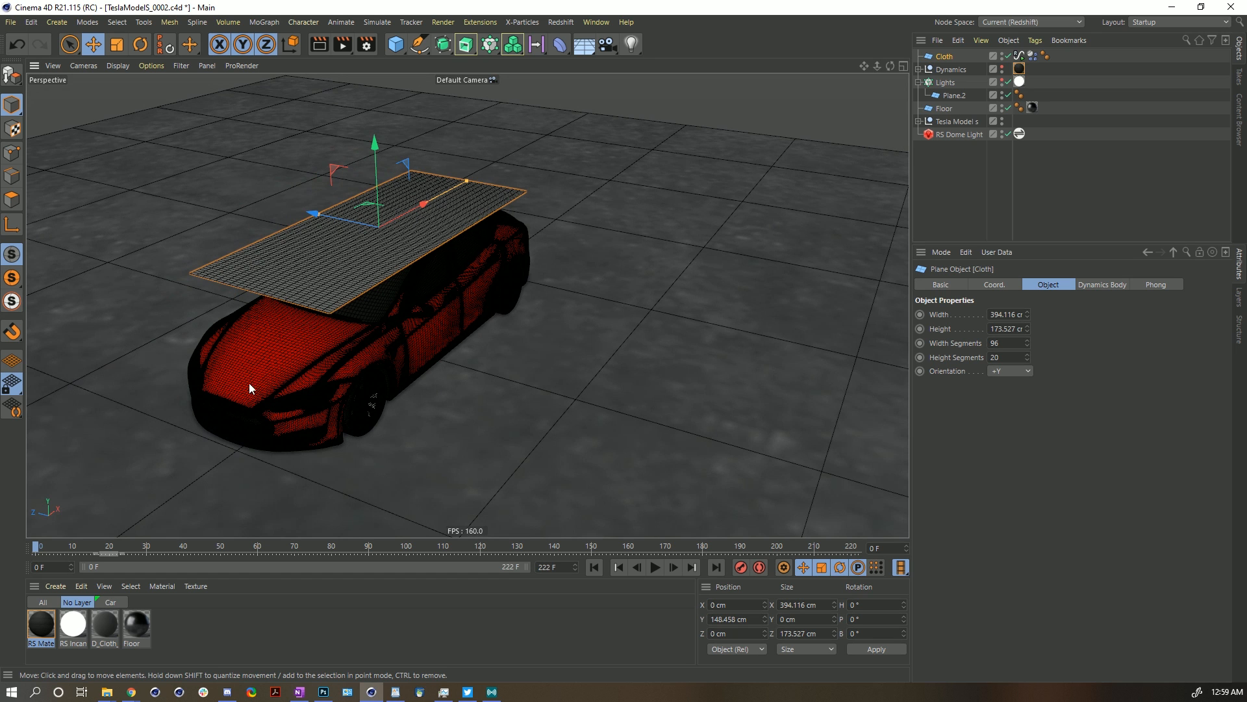
left_click_drag(225, 284, 163, 335, "alt")
left_click_drag(394, 299, 465, 273, "alt")
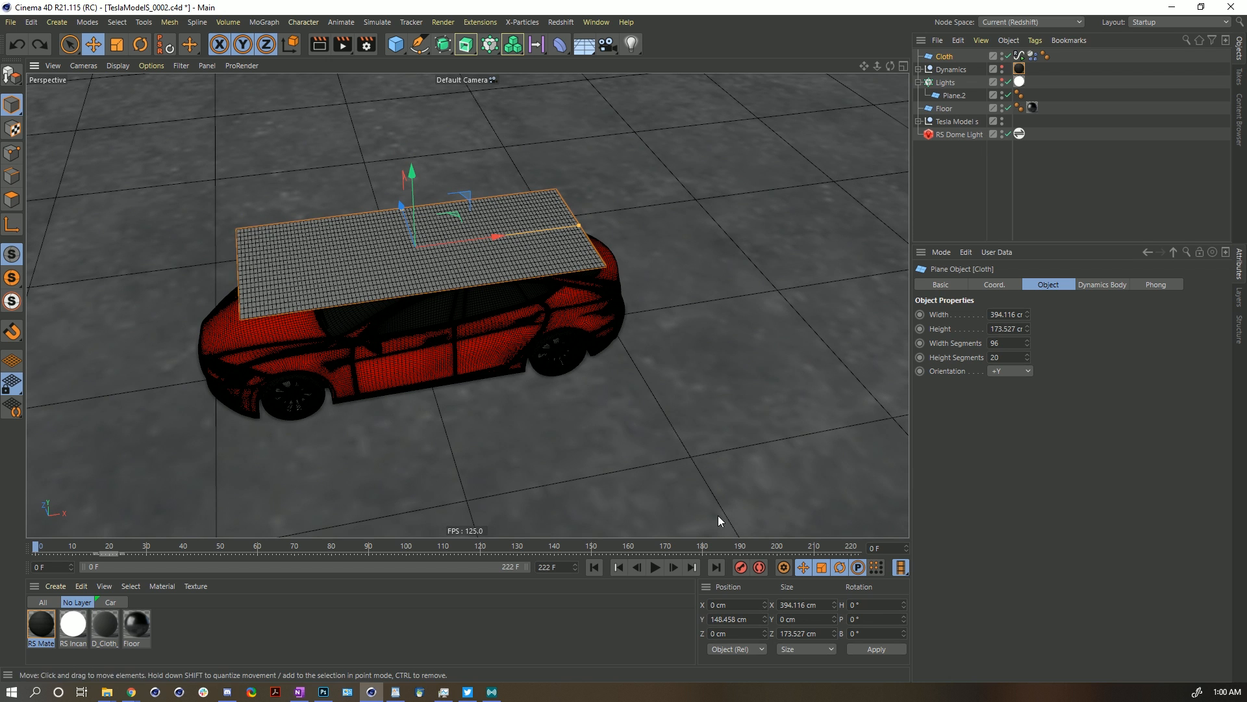
left_click(655, 568)
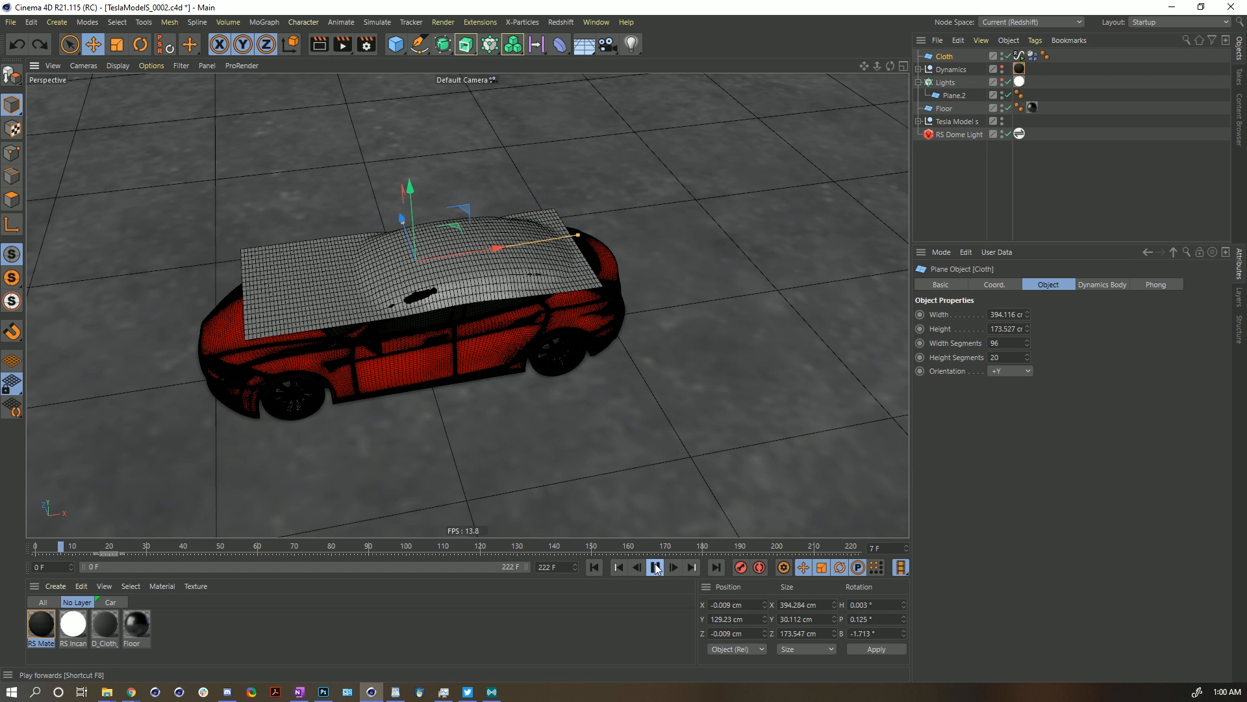
left_click(655, 565)
right_click_drag(413, 297, 369, 302, "alt")
middle_click_drag(533, 262, 585, 240, "alt")
left_click_drag(585, 245, 543, 276, "alt")
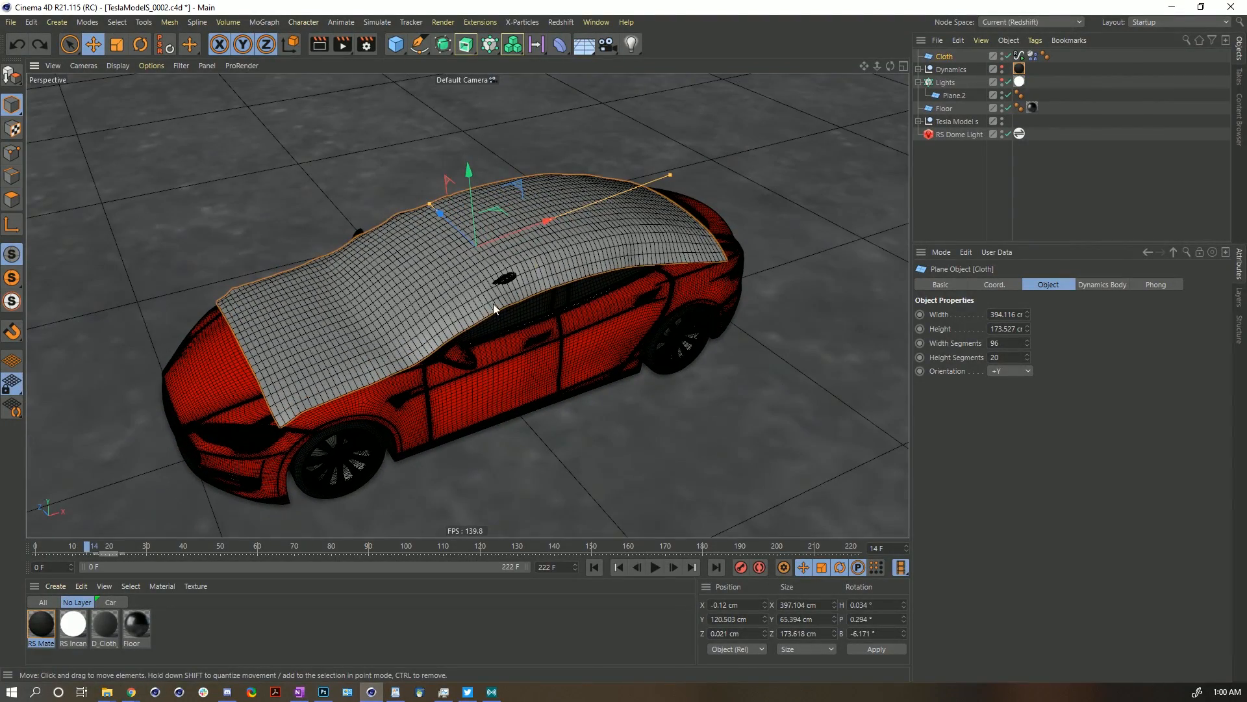
Resume the simulation up to frame 63 and examine the cloth's wrinkles and coverage around the car.
left_click(655, 567)
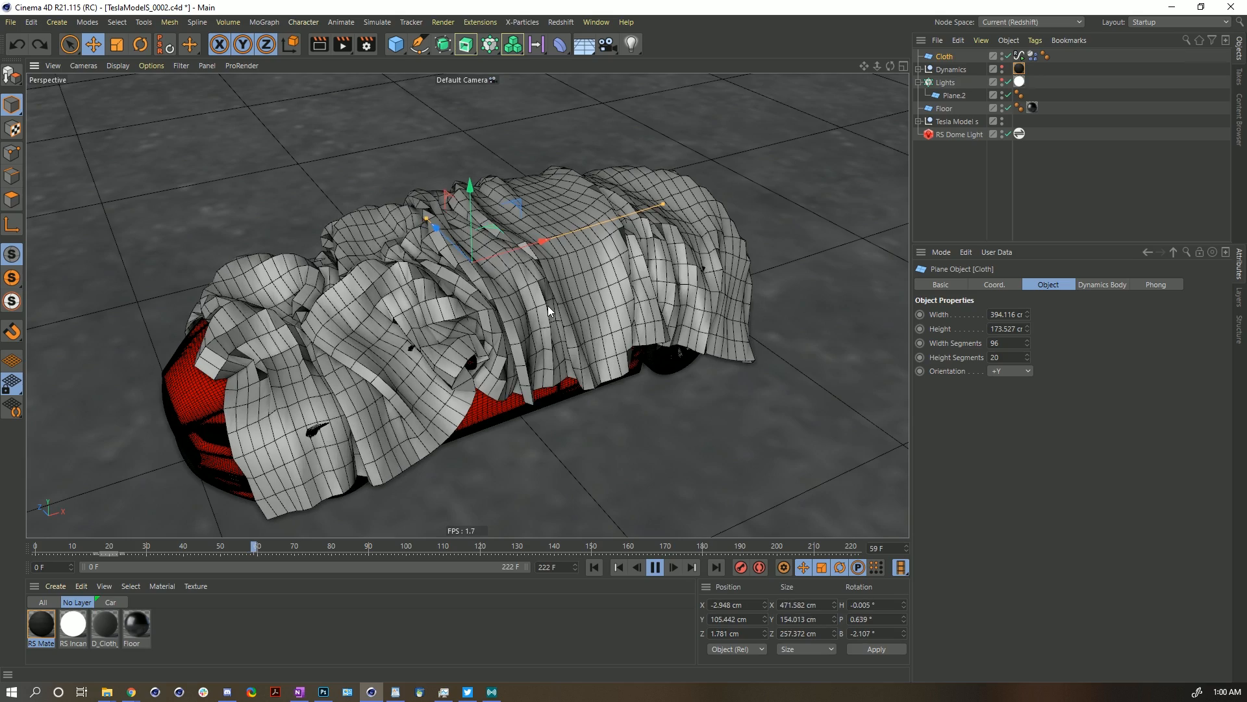
left_click(661, 568)
left_click_drag(555, 369, 547, 338, "alt")
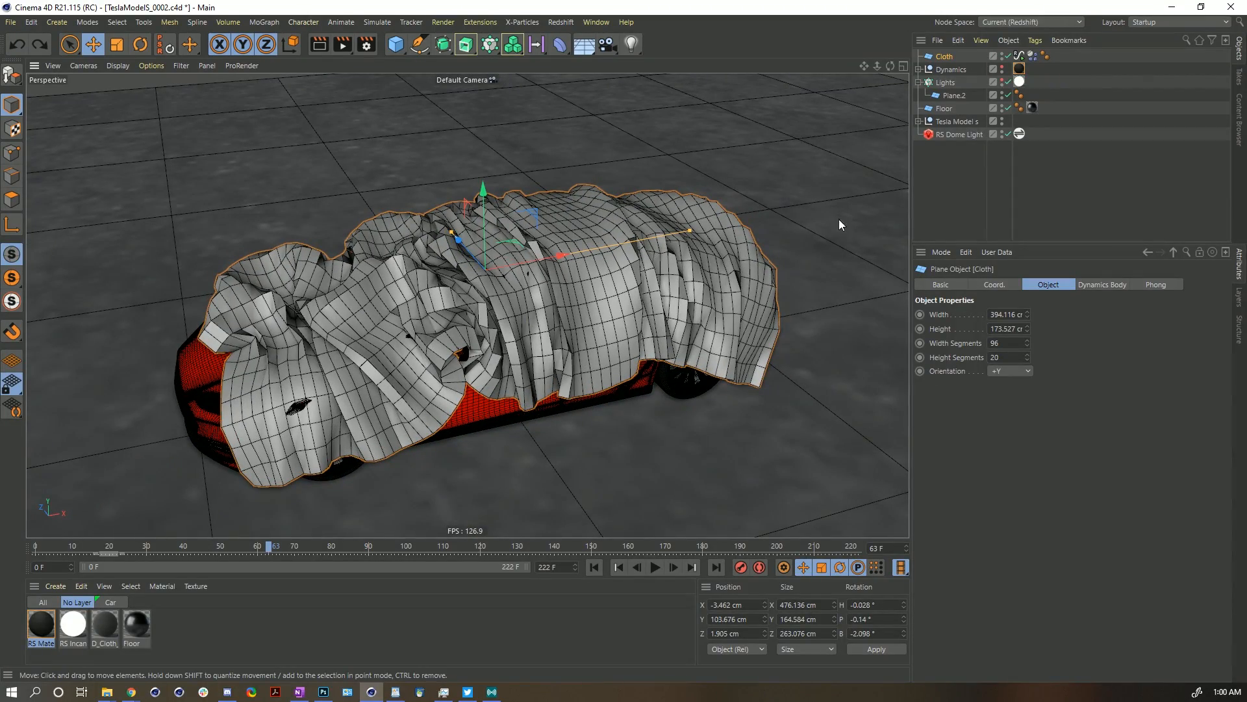
mouse_move(295, 351)
left_mouse_down("alt")
mouse_move(240, 337)
mouse_move(321, 333)
mouse_move(283, 334)
left_mouse_up("alt")
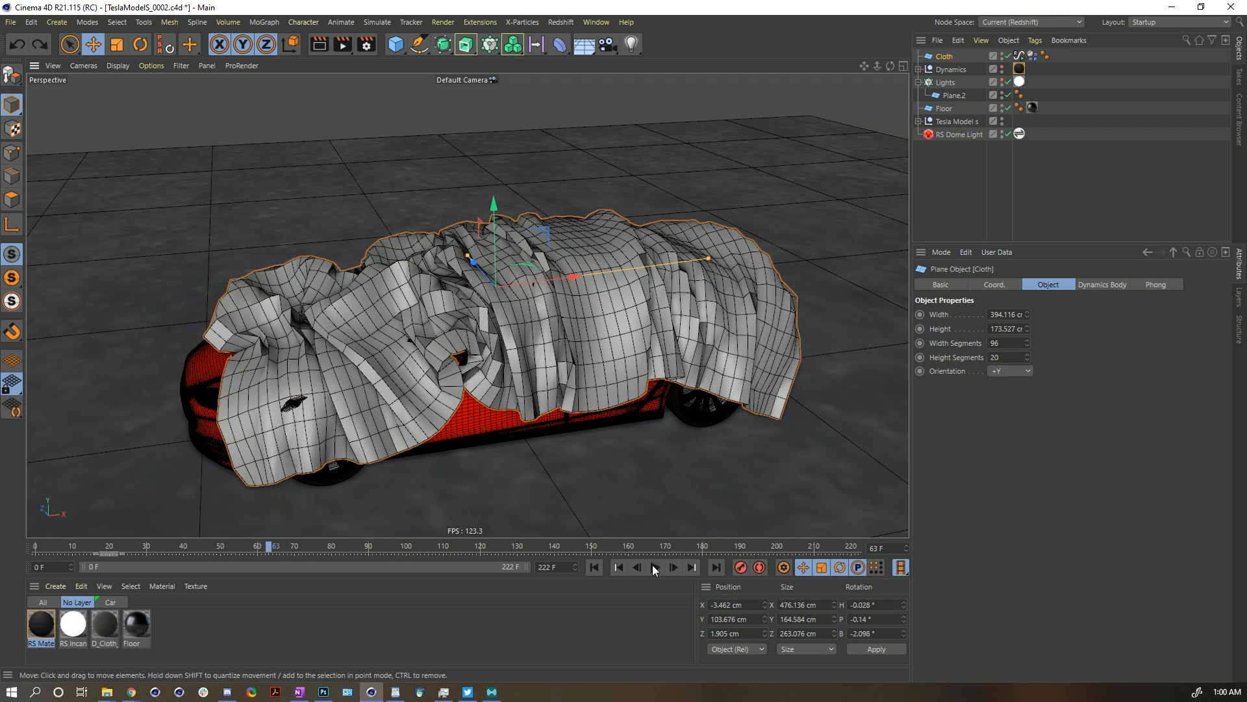
Return to frame 0 and enlarge the Cloth plane to about 437 cm wide and 240 cm high.
left_click(594, 567)
left_click_drag(614, 334, 675, 334, "alt")
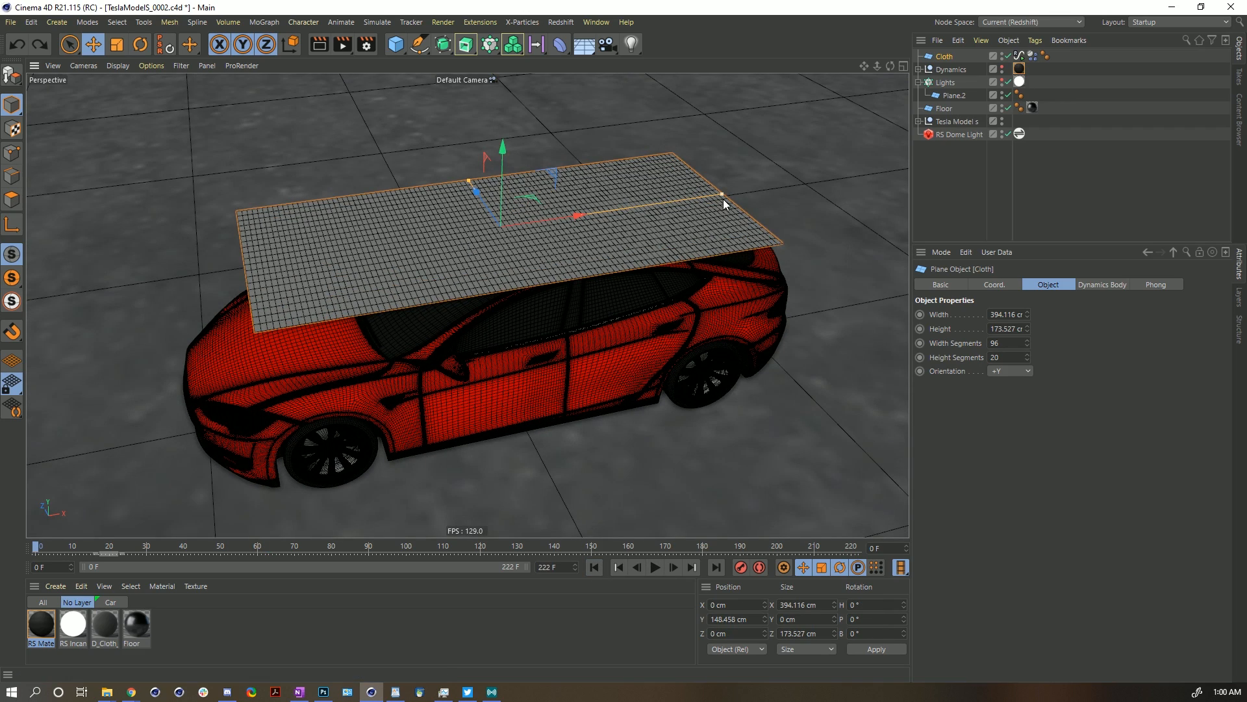
left_click_drag(722, 194, 744, 191)
left_click_drag(468, 183, 460, 164)
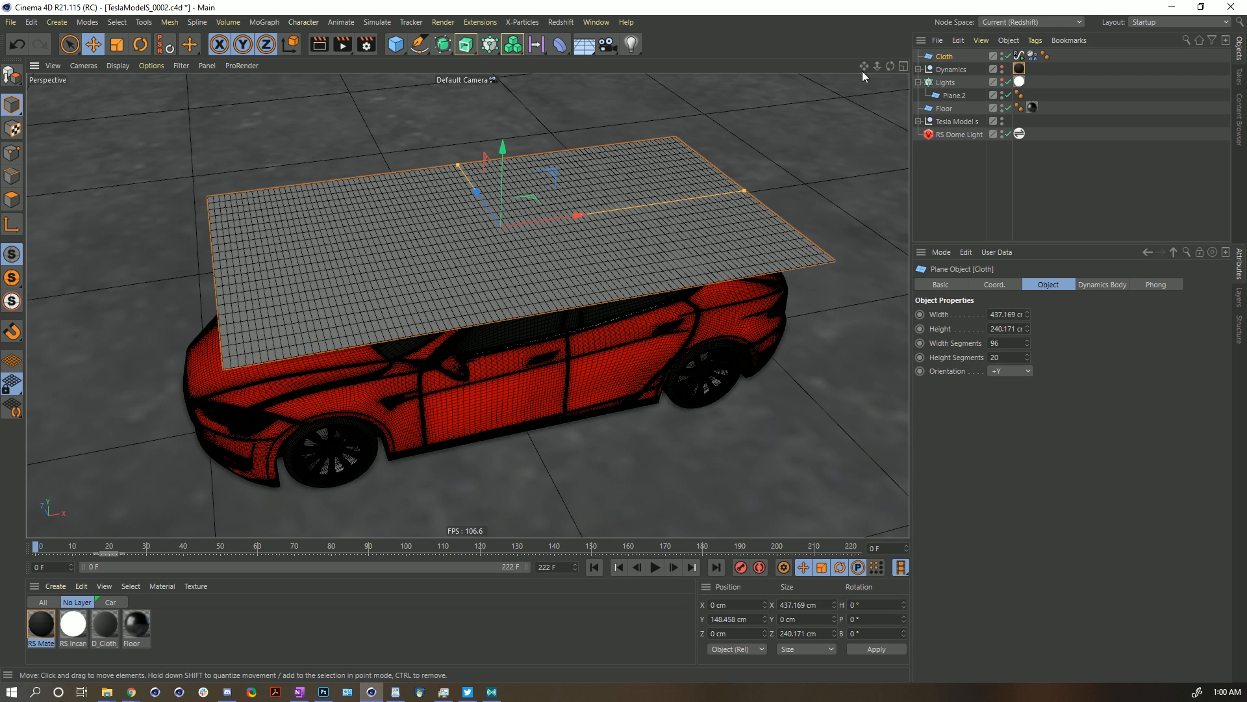
Set the Cloth plane's height segments to 10 and its width segments to 150.
double_click(1006, 357)
type("10")
key("Return")
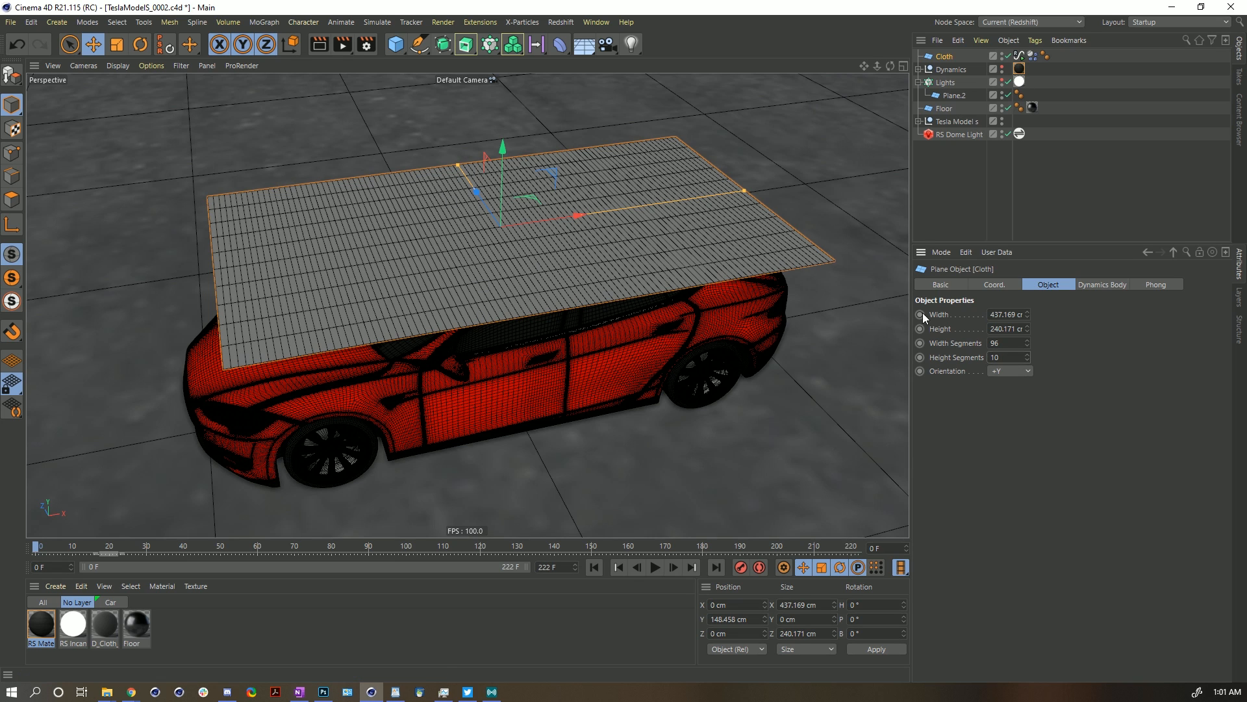
double_click(1010, 343)
type("150")
key("Return")
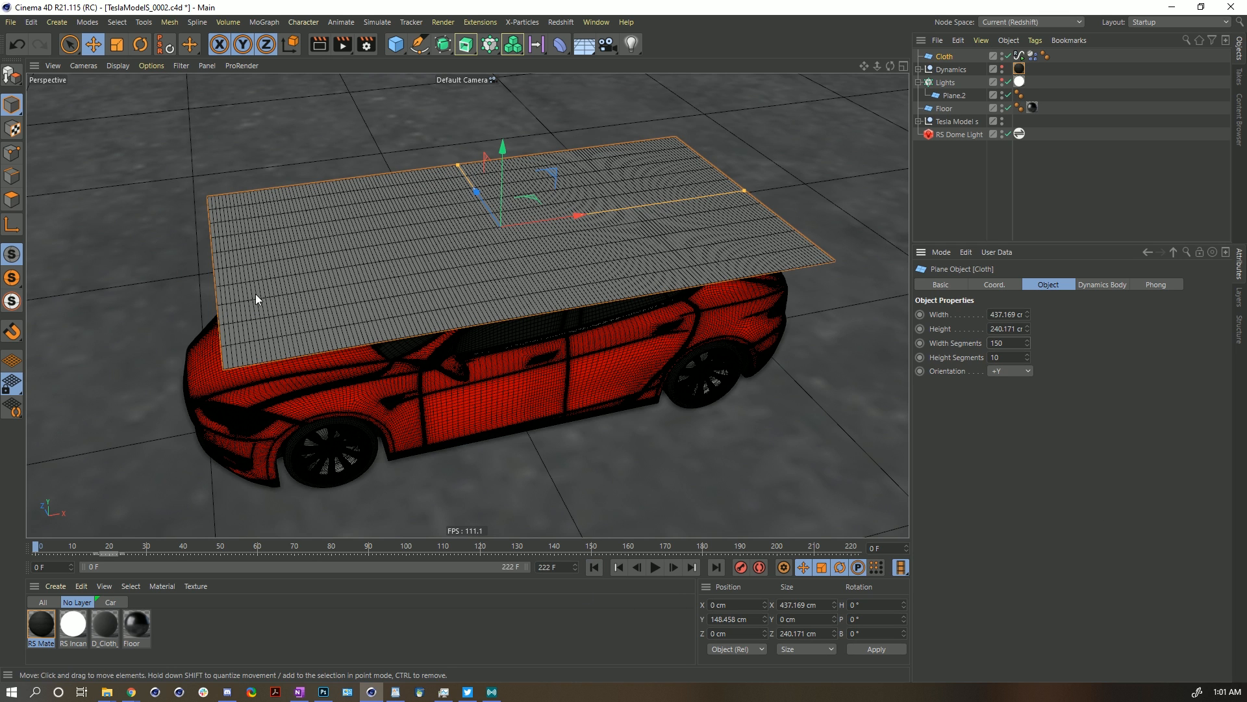
Play the cloth simulation past frame 40 to check the drape over the car, and return to frame 0.
left_click(653, 568)
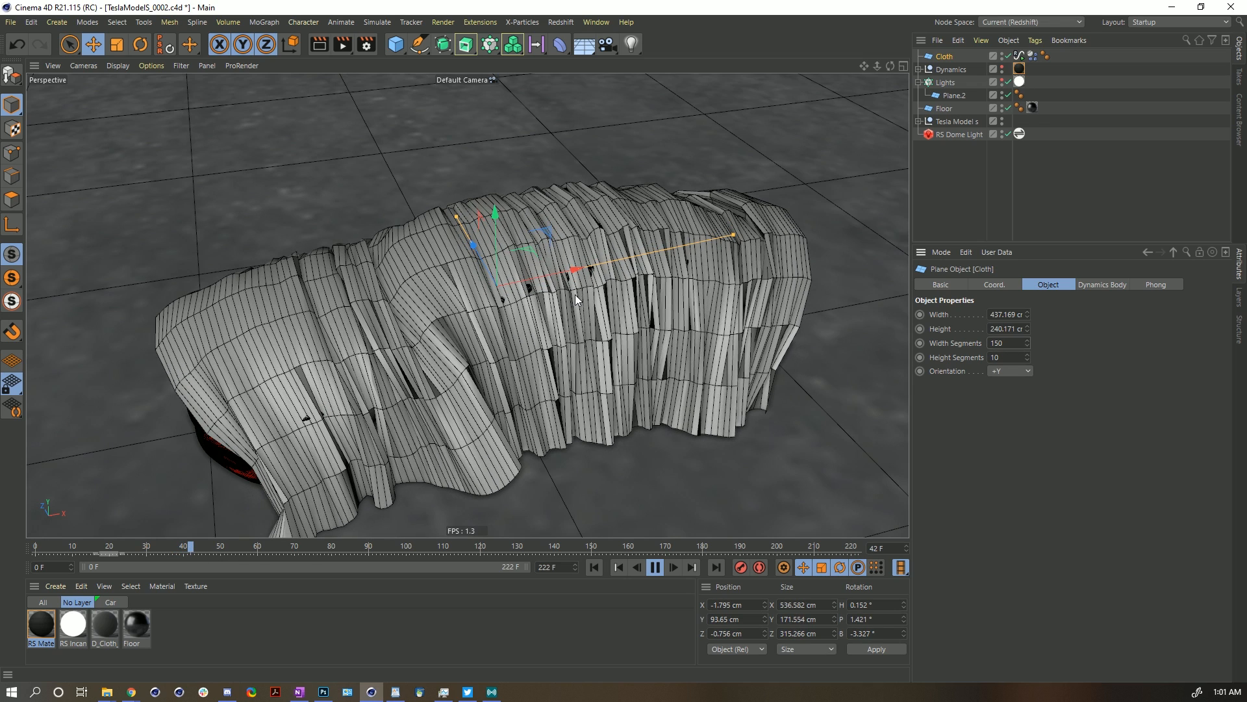
left_click(655, 568)
left_click(593, 567)
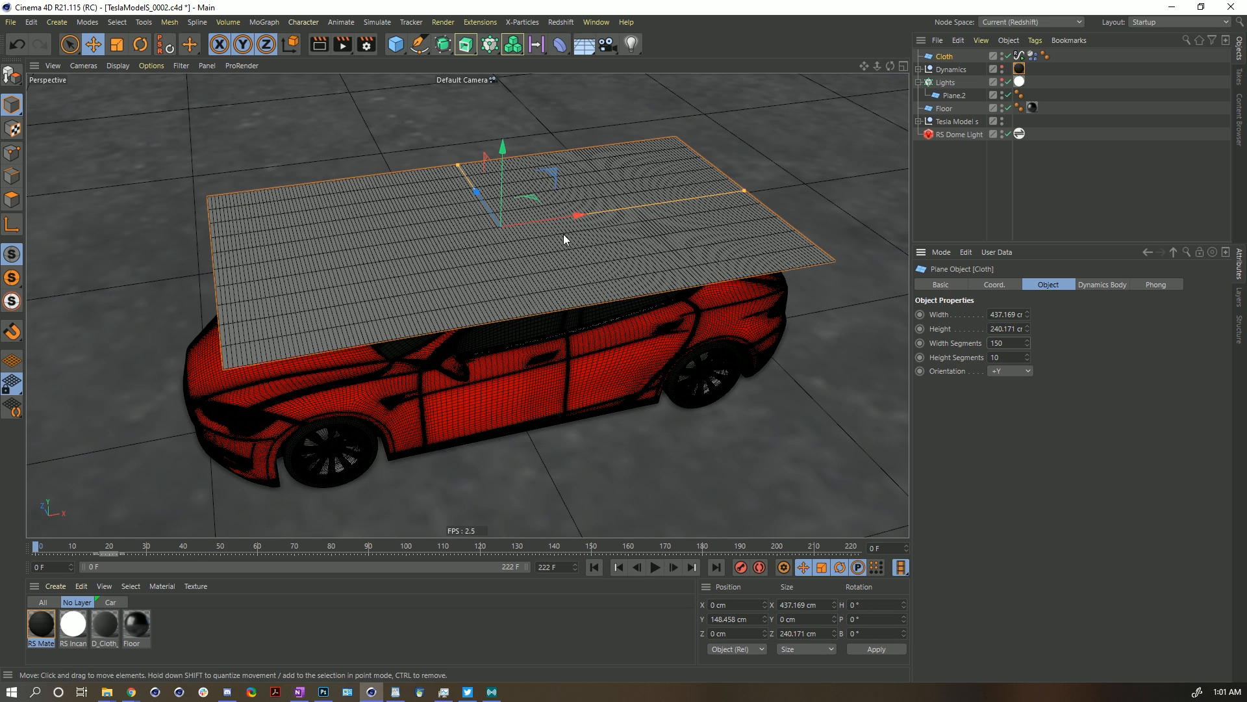
Set the maximum of the Cloth's Rest Length Signal to 150%.
left_click(1019, 56)
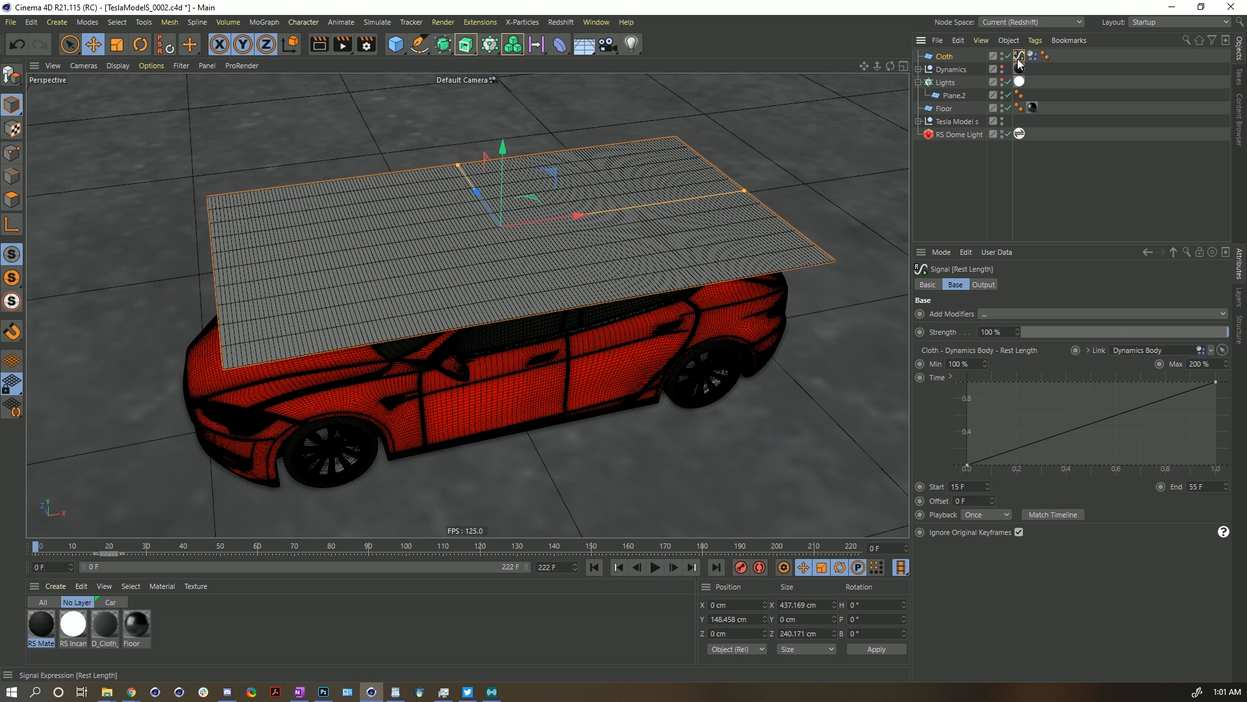
double_click(1202, 363)
type("1")
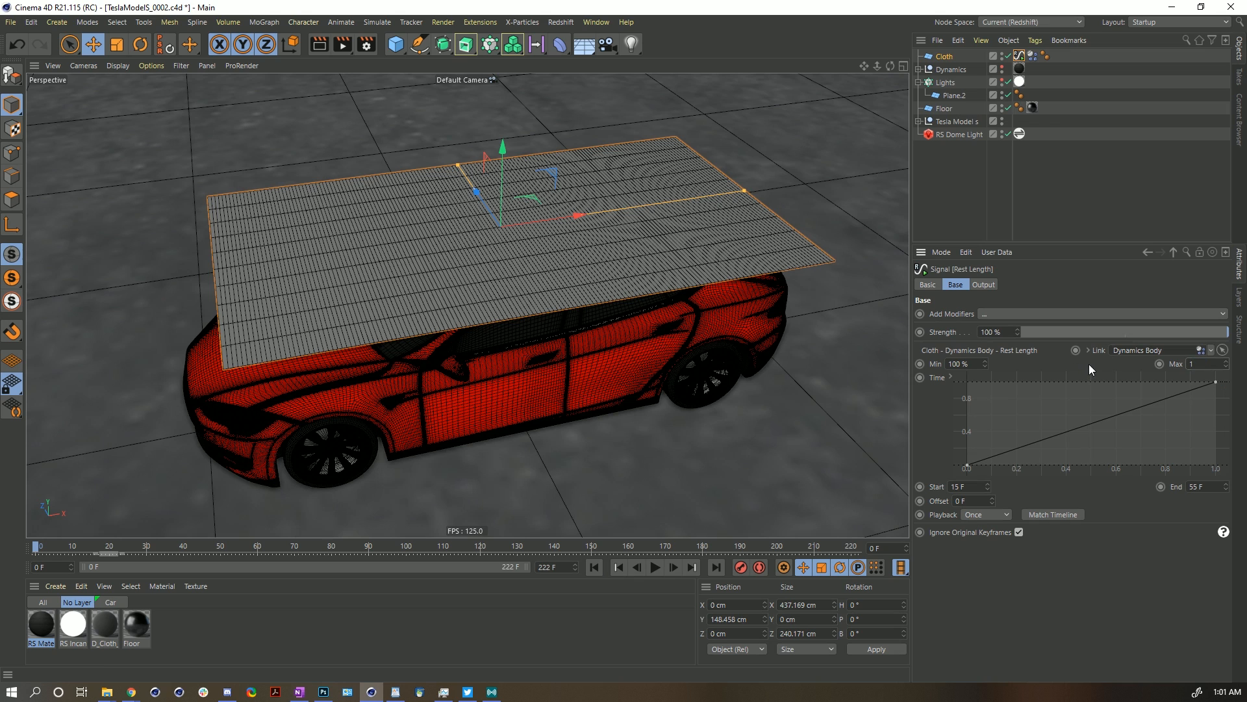
type("50")
key("Return")
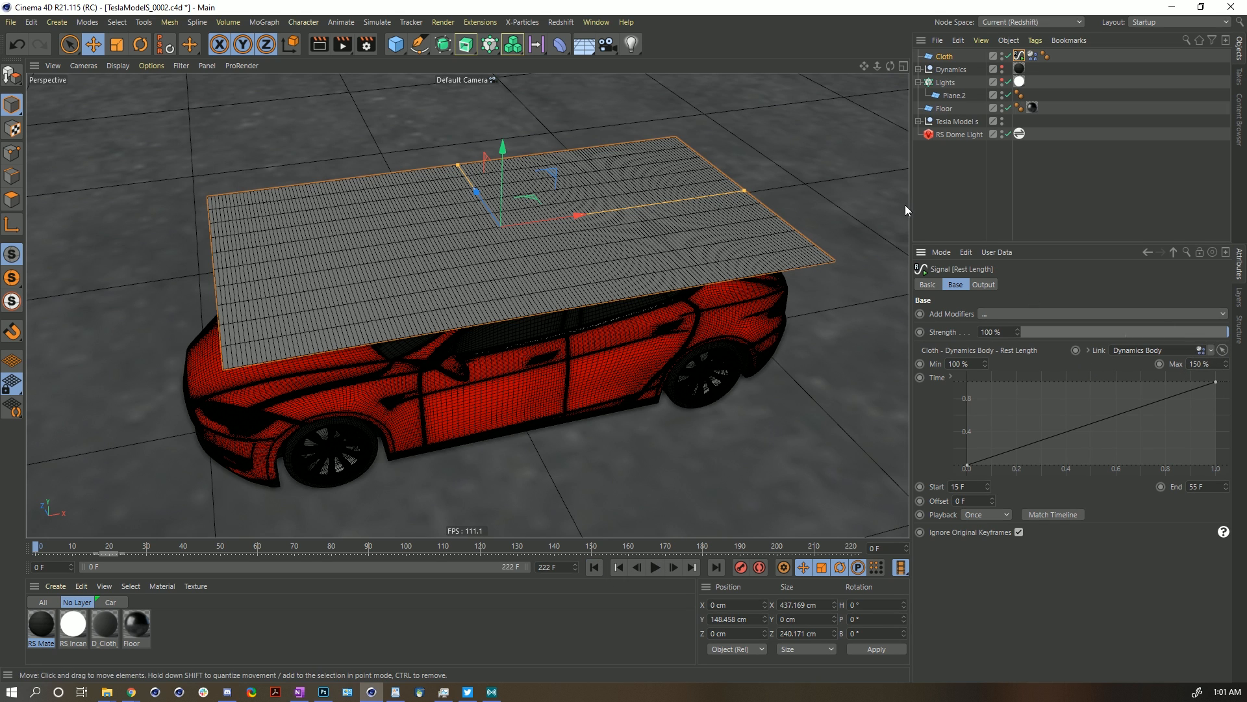
Enlarge the Cloth plane to about 466 cm wide and 299 cm high, and set its width segments to 200.
left_click(949, 57)
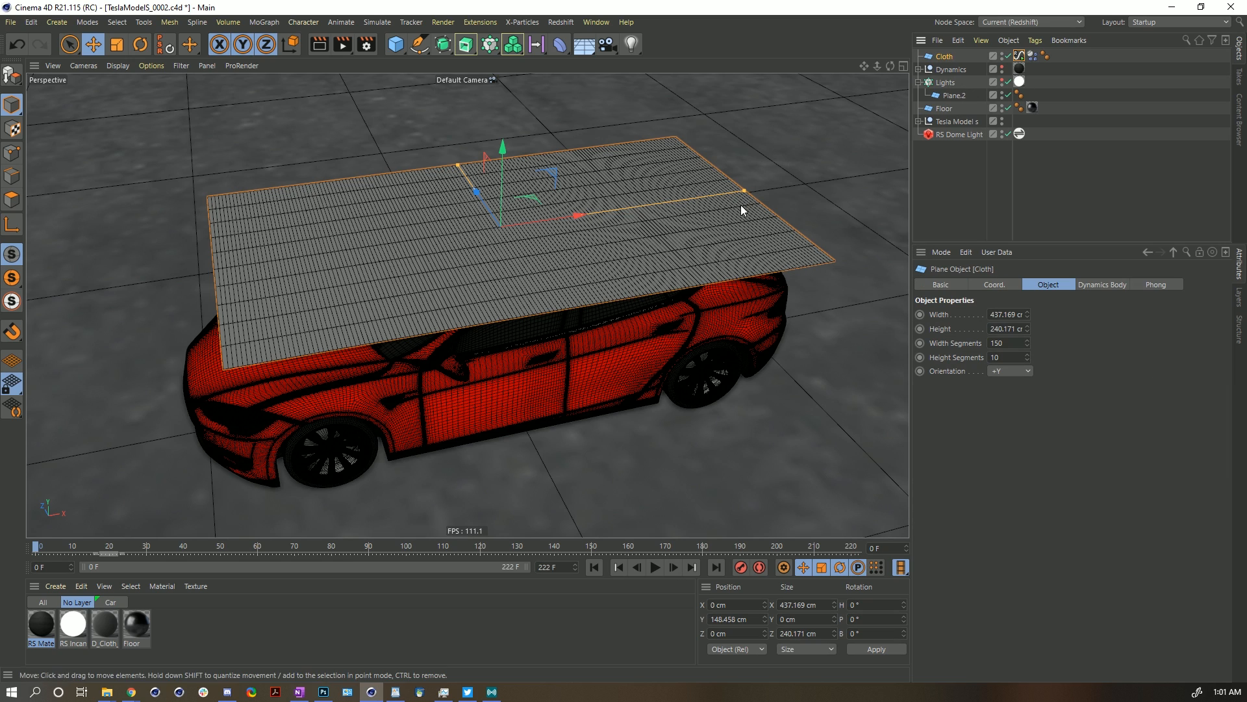
left_click_drag(745, 191, 759, 190)
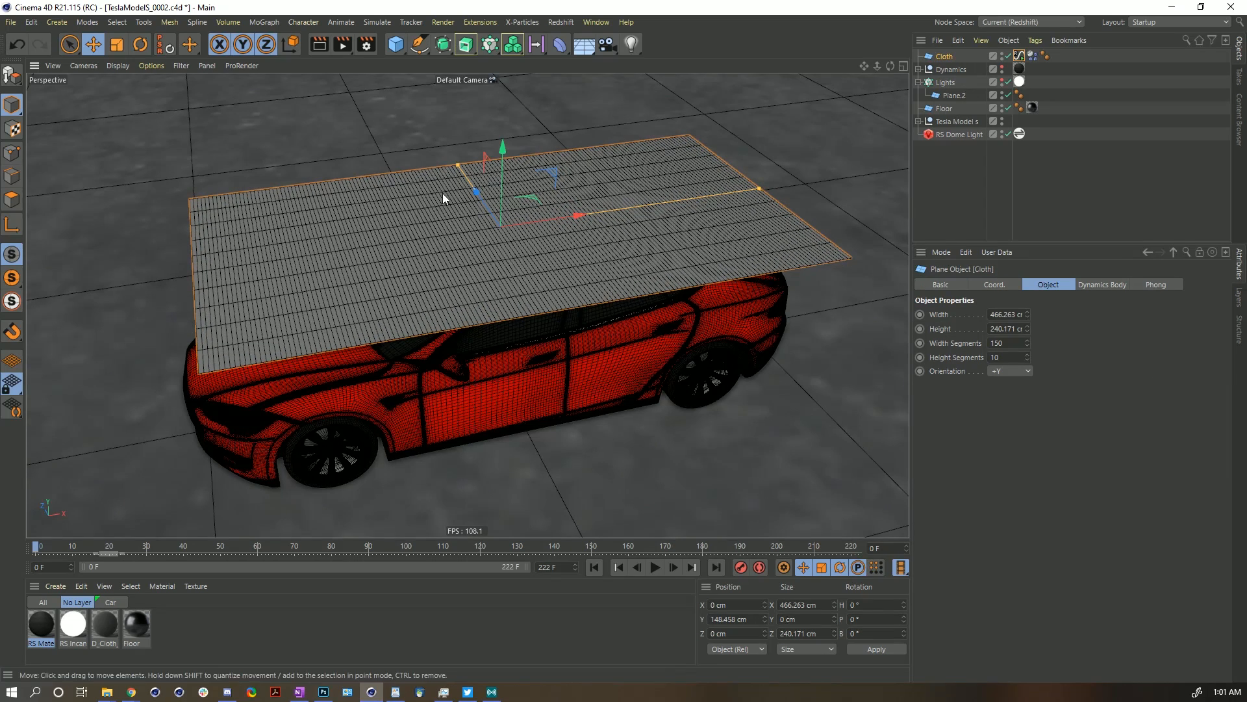
left_click_drag(458, 165, 449, 152)
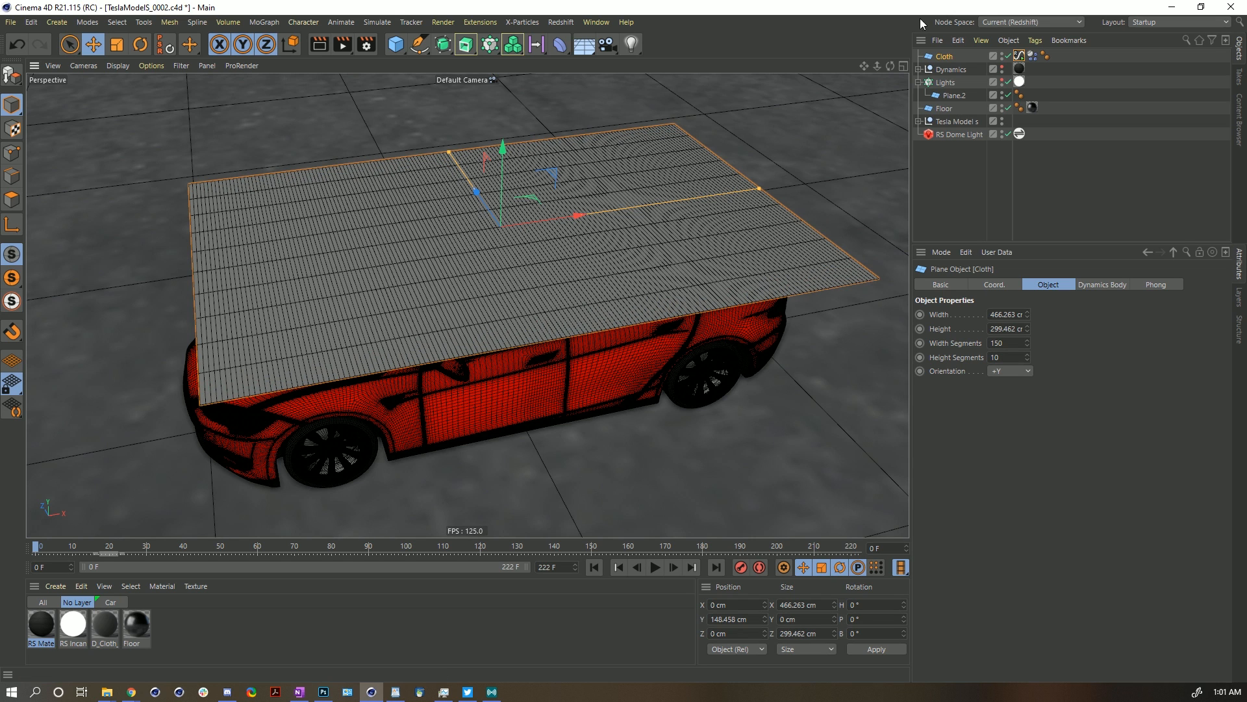
left_click(1004, 343)
type("200")
key("Return")
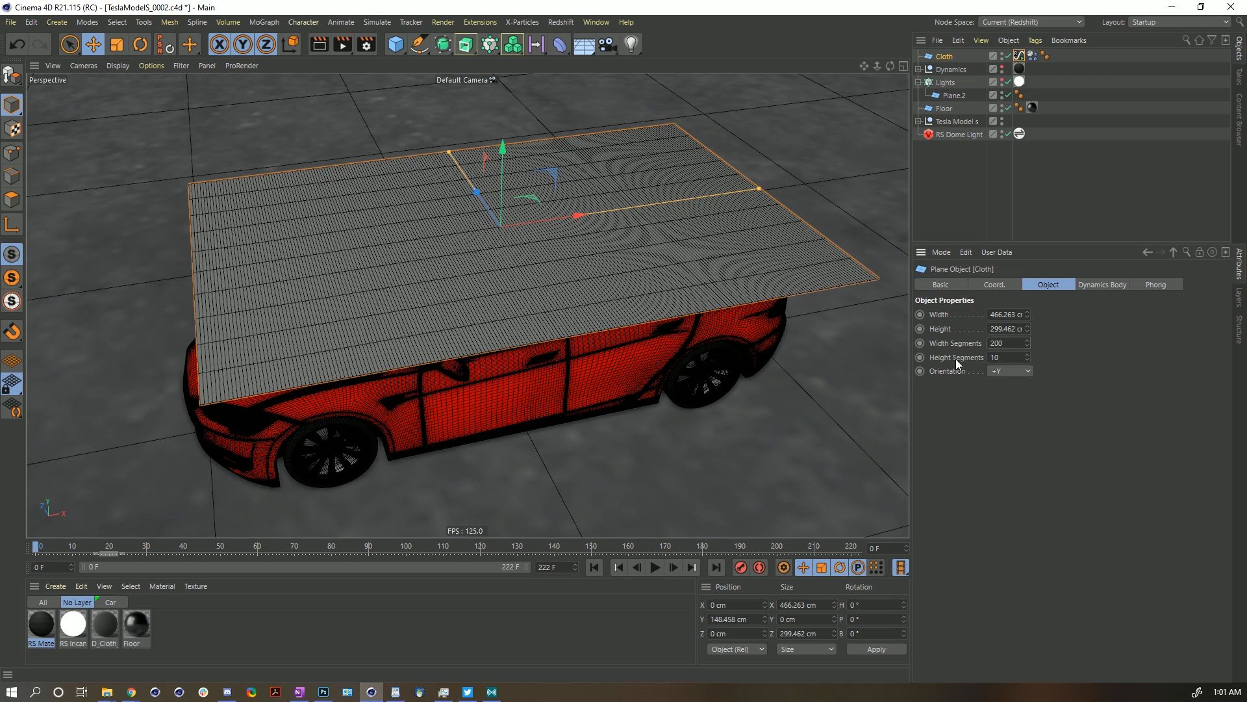
Play the simulation to frame 41, examine the cloth from the car's front, and return to frame 0.
left_click(655, 567)
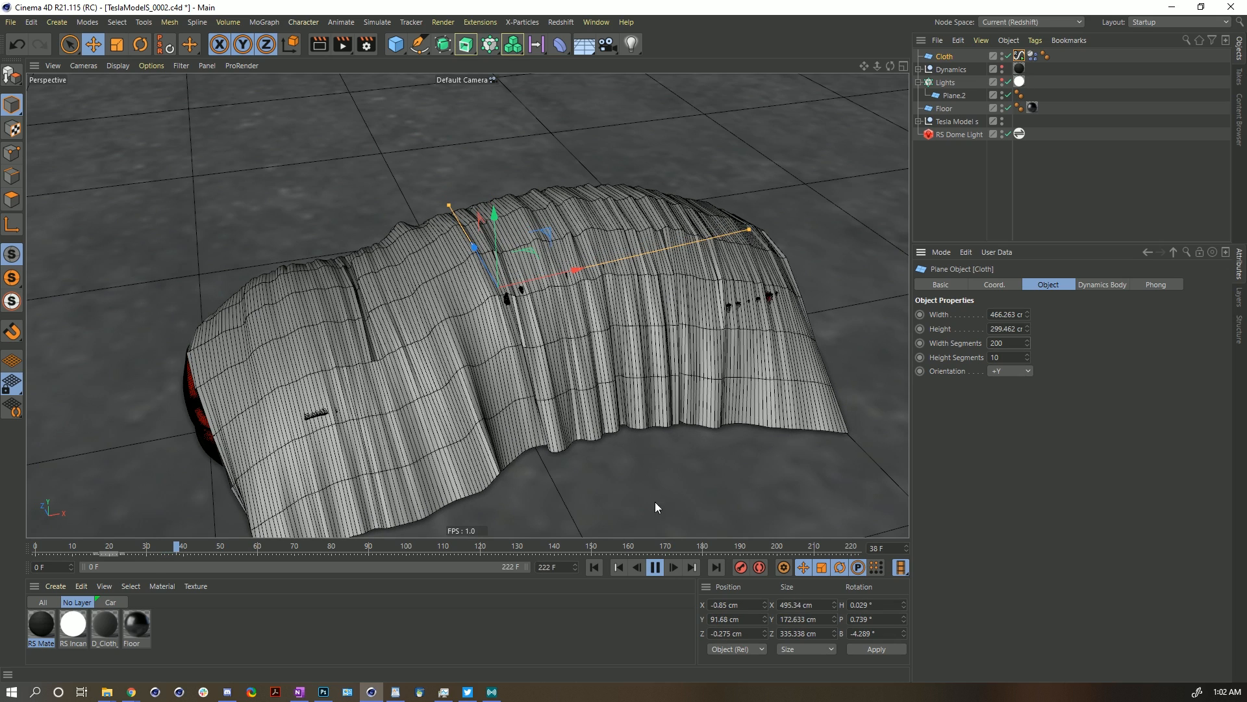
left_click(656, 569)
mouse_move(455, 364)
left_mouse_down("alt")
mouse_move(517, 197)
mouse_move(579, 197)
mouse_move(571, 230)
mouse_move(245, 252)
mouse_move(209, 228)
mouse_move(543, 300)
mouse_move(392, 294)
mouse_move(560, 283)
mouse_move(527, 296)
left_mouse_up("alt")
scroll(545, 293, "down", 5)
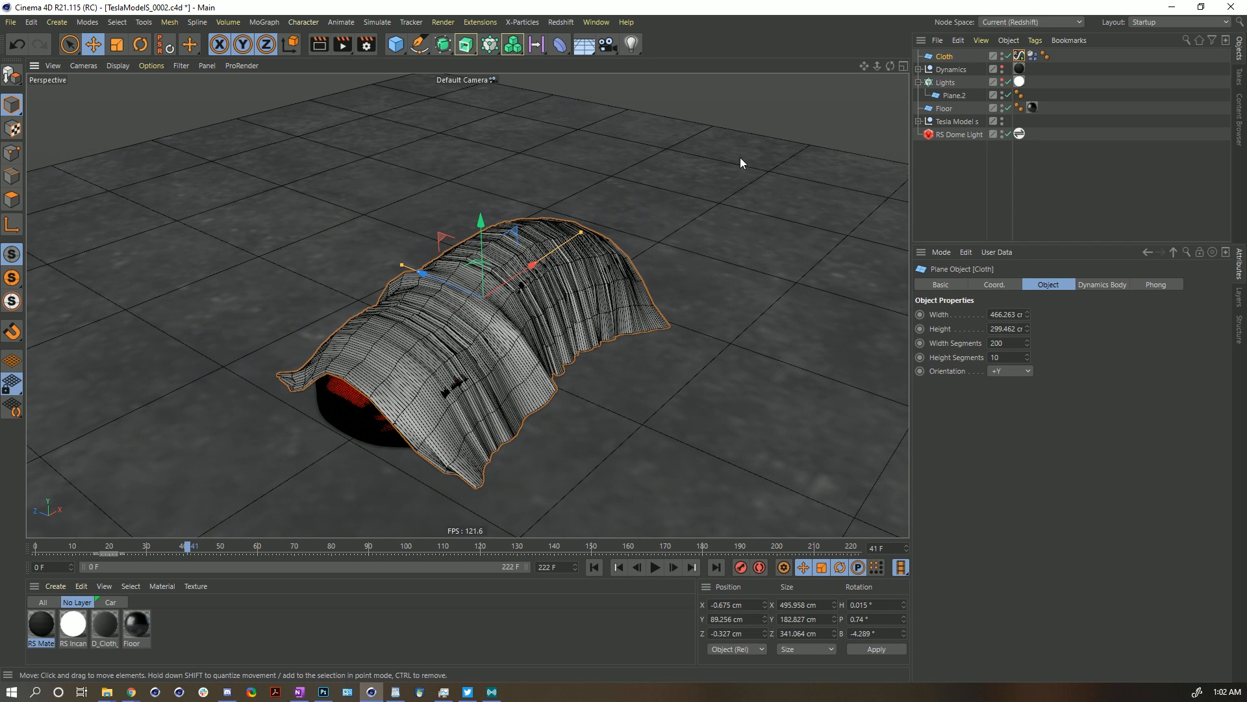
left_click(591, 567)
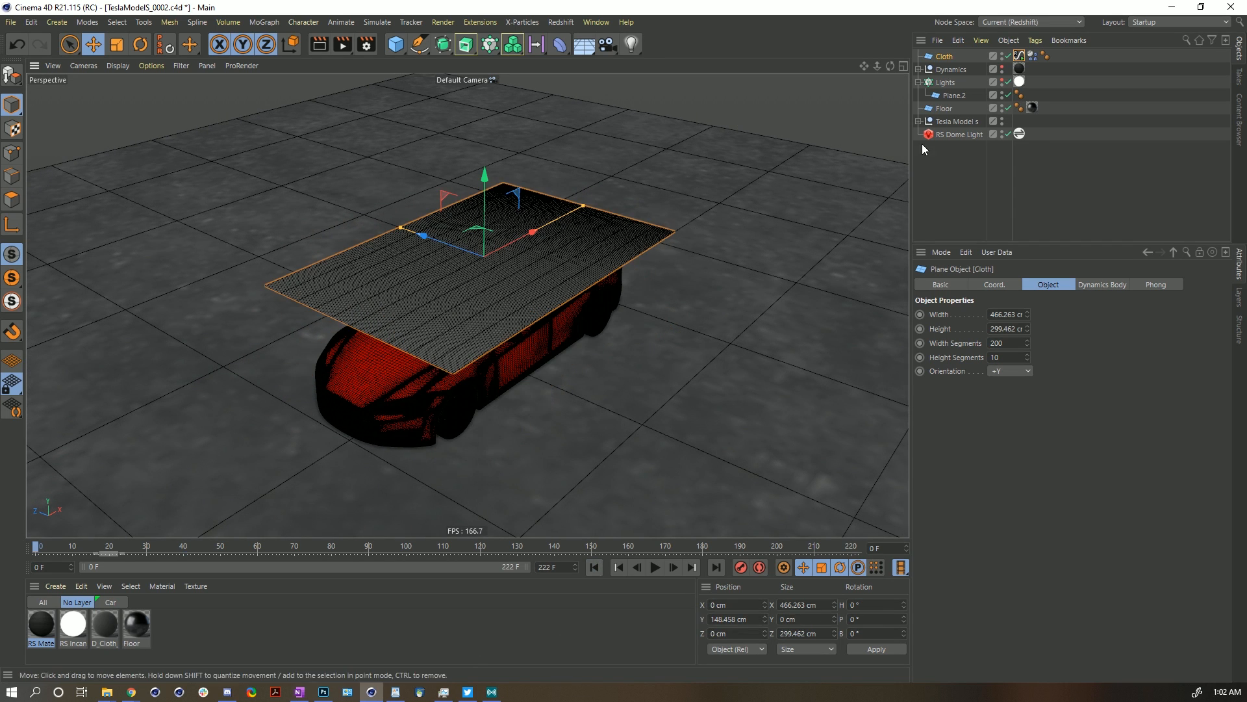
Set the Shear spring value of the Cloth's soft body to 1.
left_click(1032, 56)
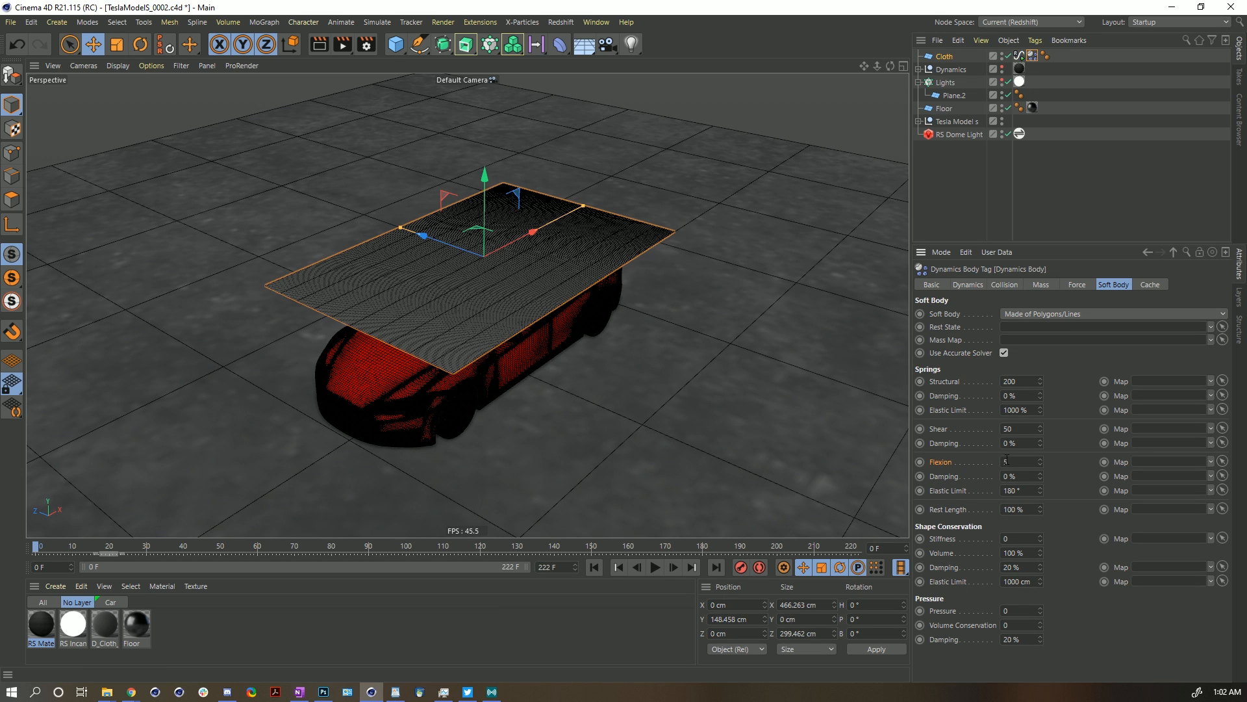
left_click(1020, 427)
type("1")
key("Return")
Set the Cloth's aerodynamic drag and lift to 50% each and make the aerodynamics two-sided.
left_click(1072, 285)
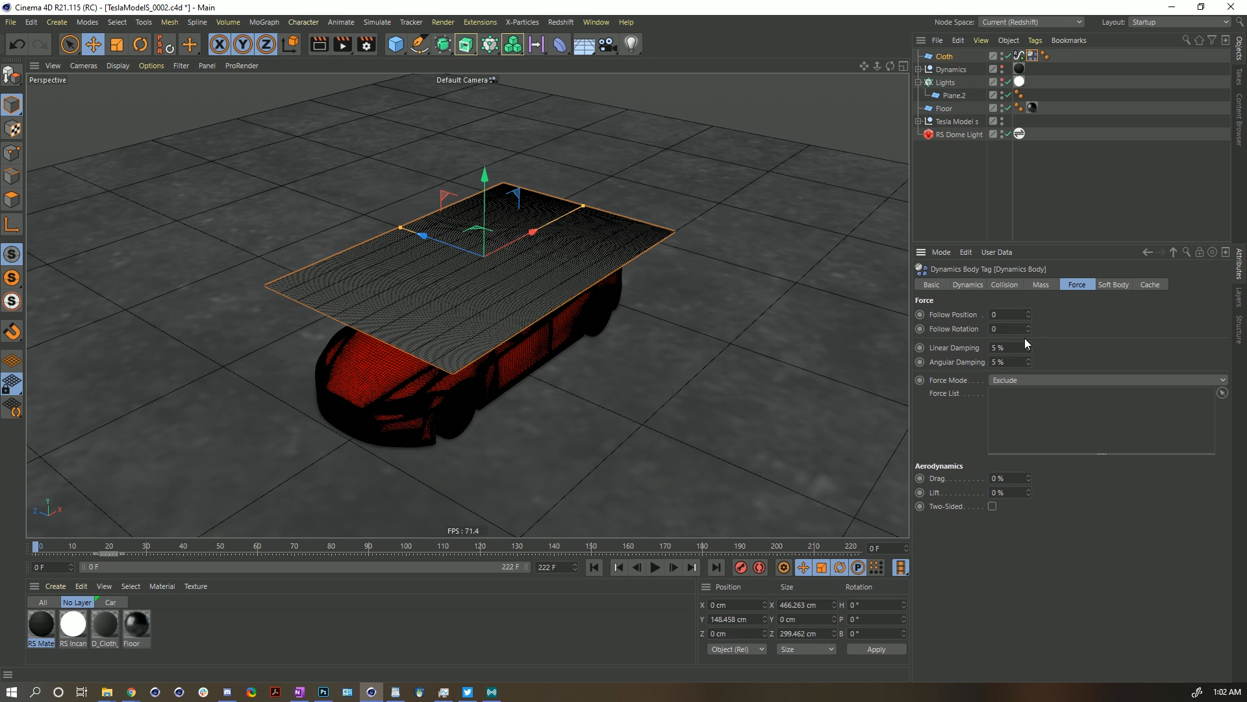
left_click(1012, 479)
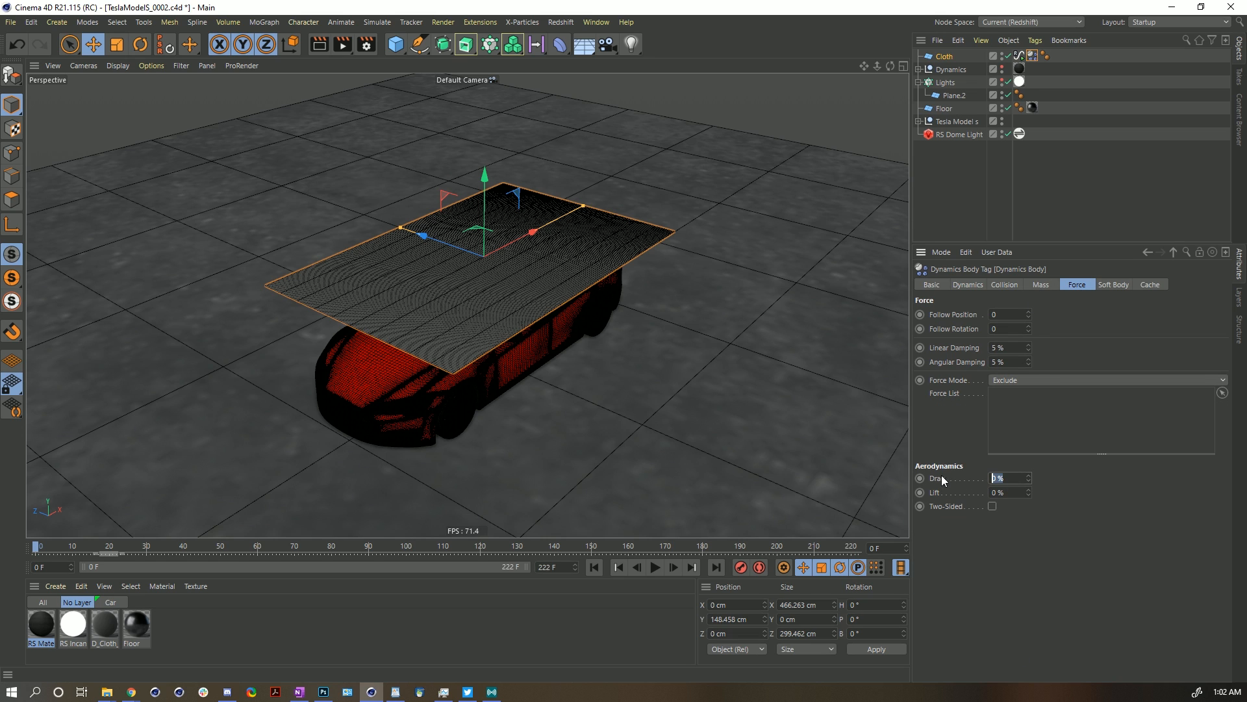
type("50")
left_click(1018, 492)
type("50")
key("Return")
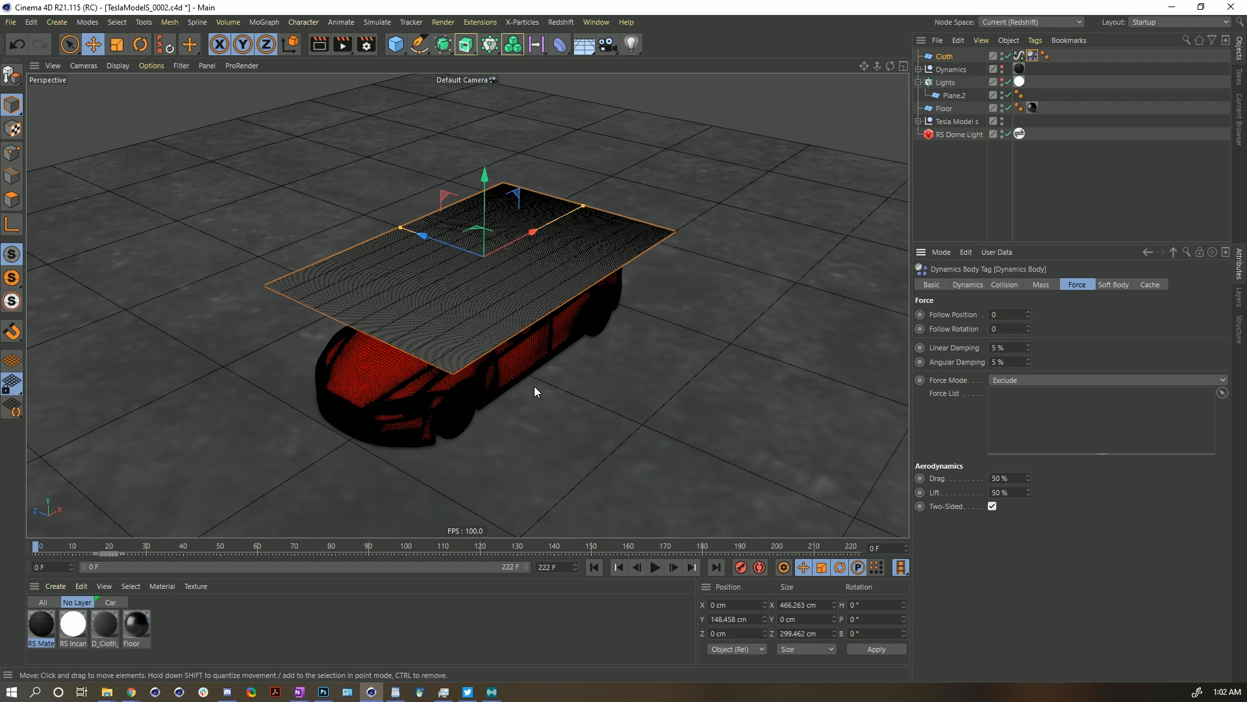
Review the Cloth's collision settings, then play the simulation to frame 44 and examine the folds around the car.
left_click(1005, 285)
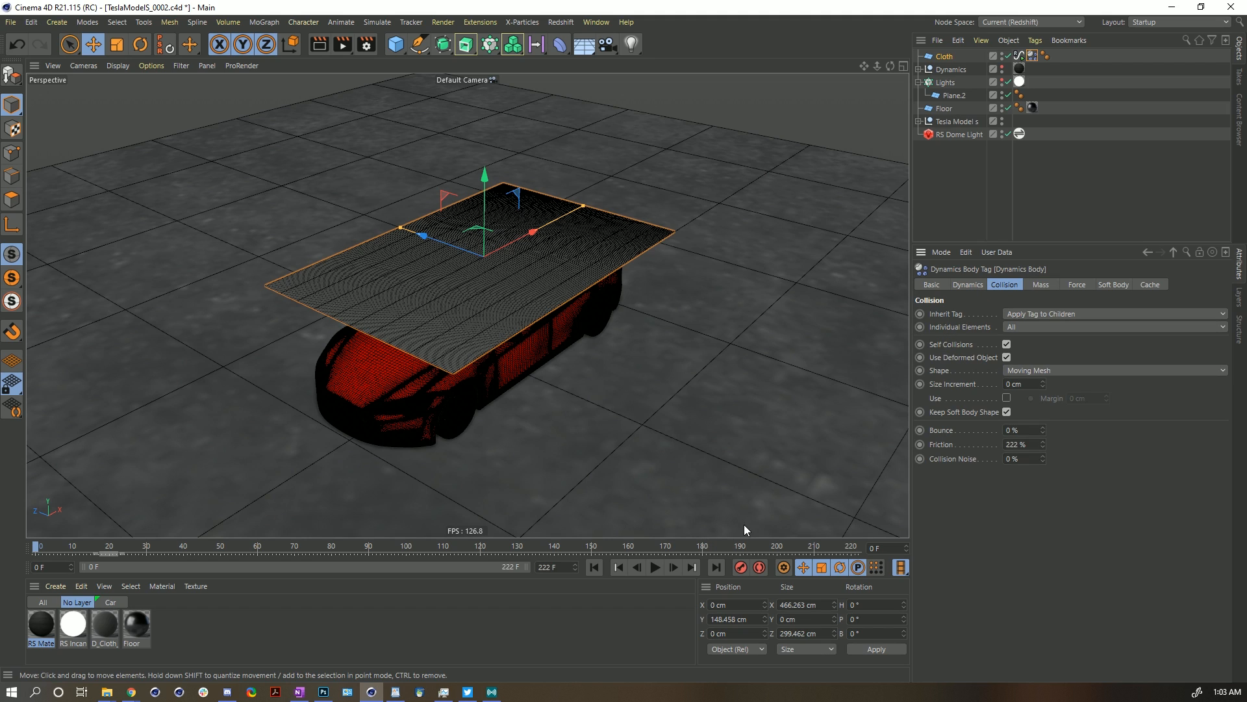
left_click_drag(544, 331, 495, 337, "alt")
right_click_drag(448, 312, 575, 307, "alt")
left_click(655, 567)
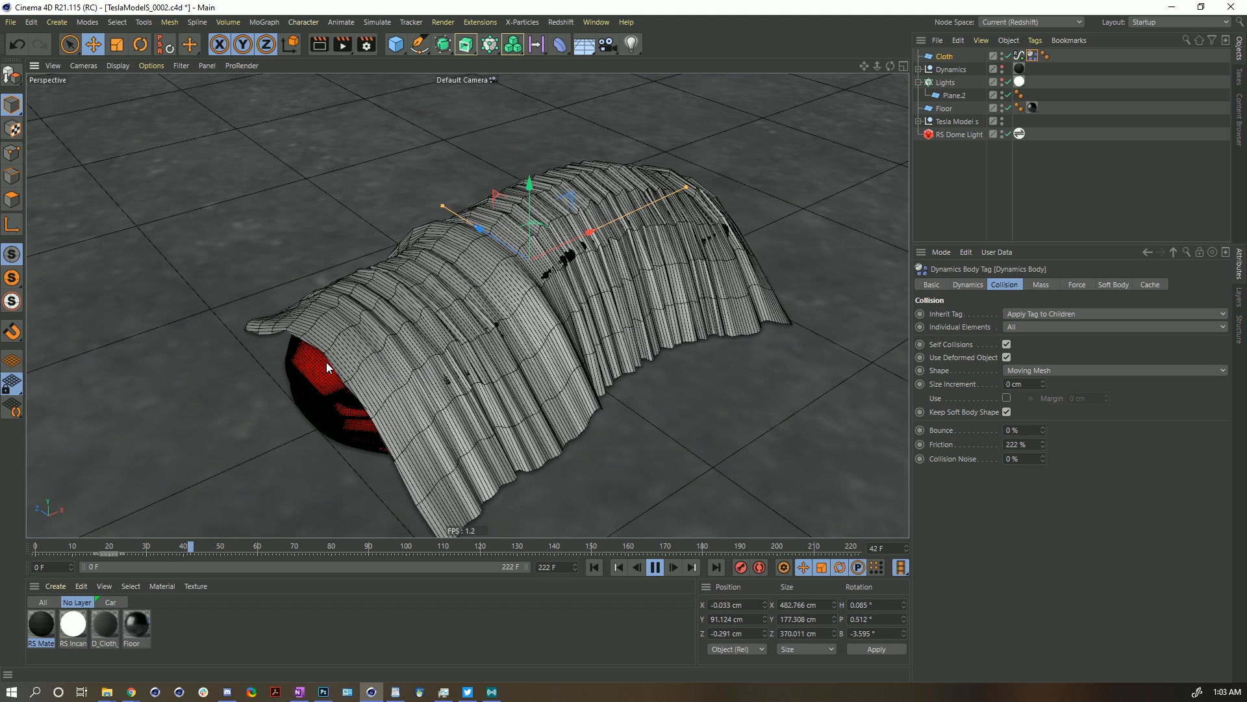
left_click(655, 567)
left_click_drag(649, 390, 611, 286, "alt")
left_click_drag(621, 341, 645, 320, "alt")
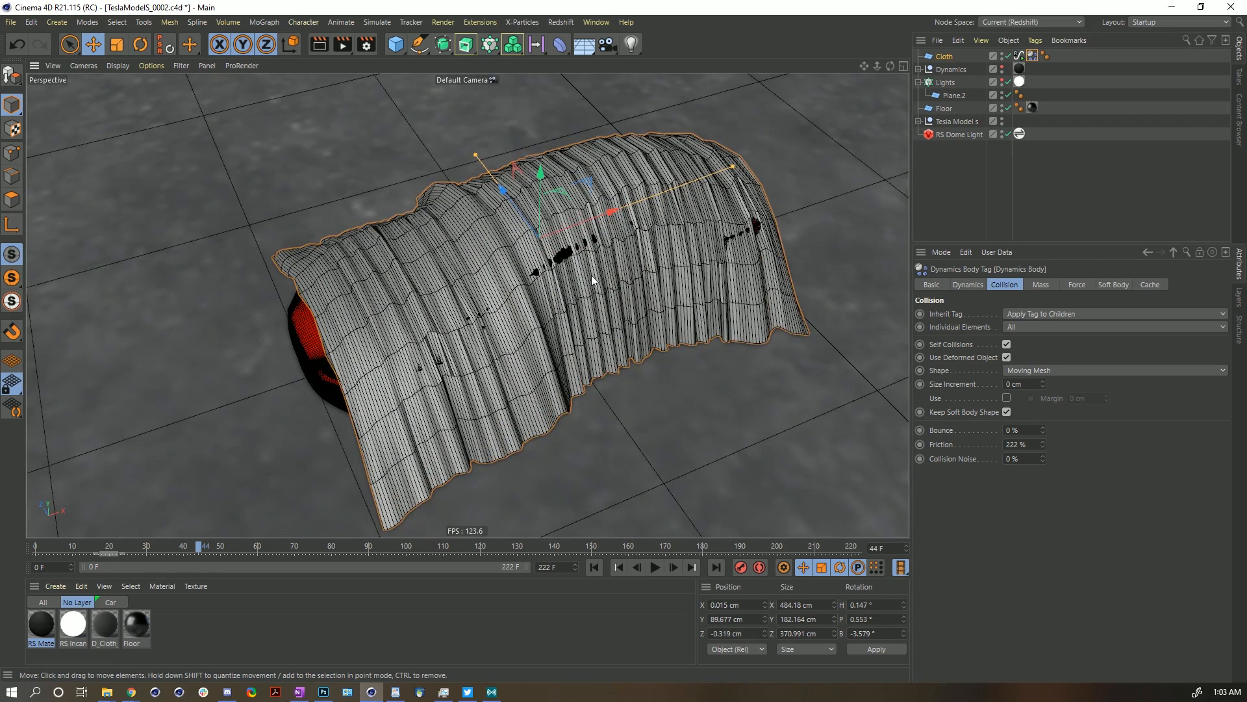
Return to frame 0 and widen the Cloth plane to about 547 cm.
left_click(593, 568)
left_click(742, 133)
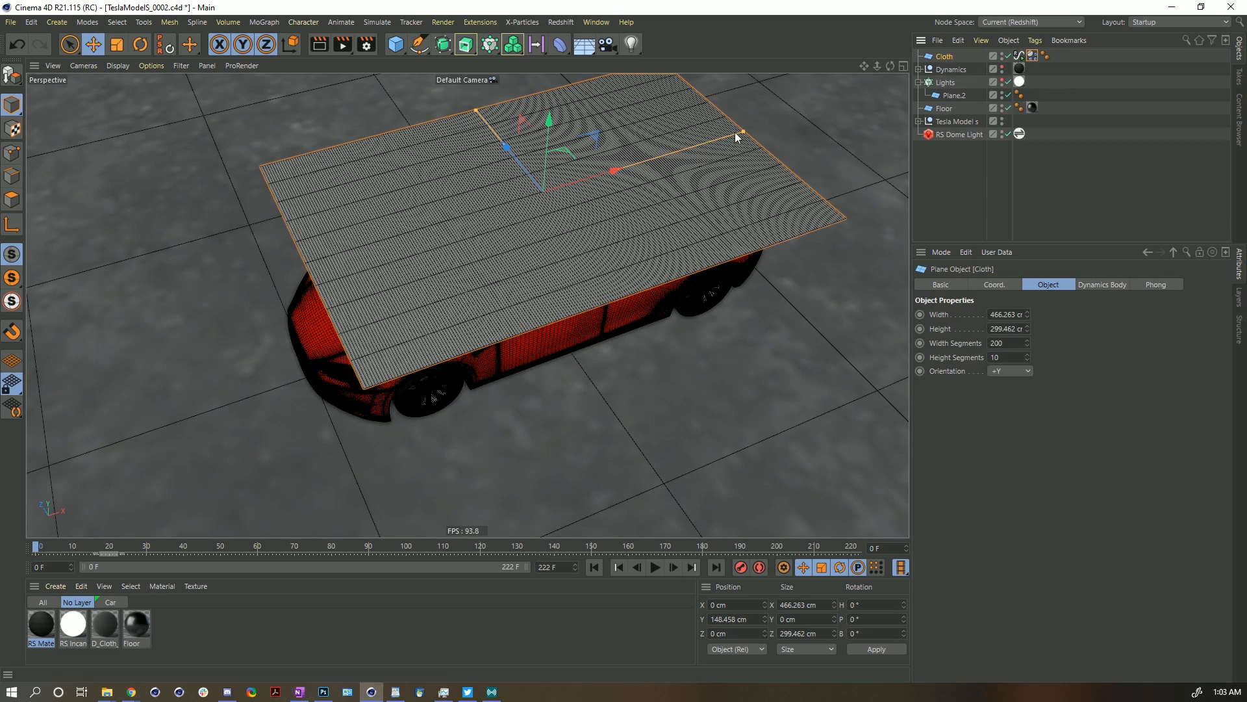
left_click_drag(743, 133, 777, 125)
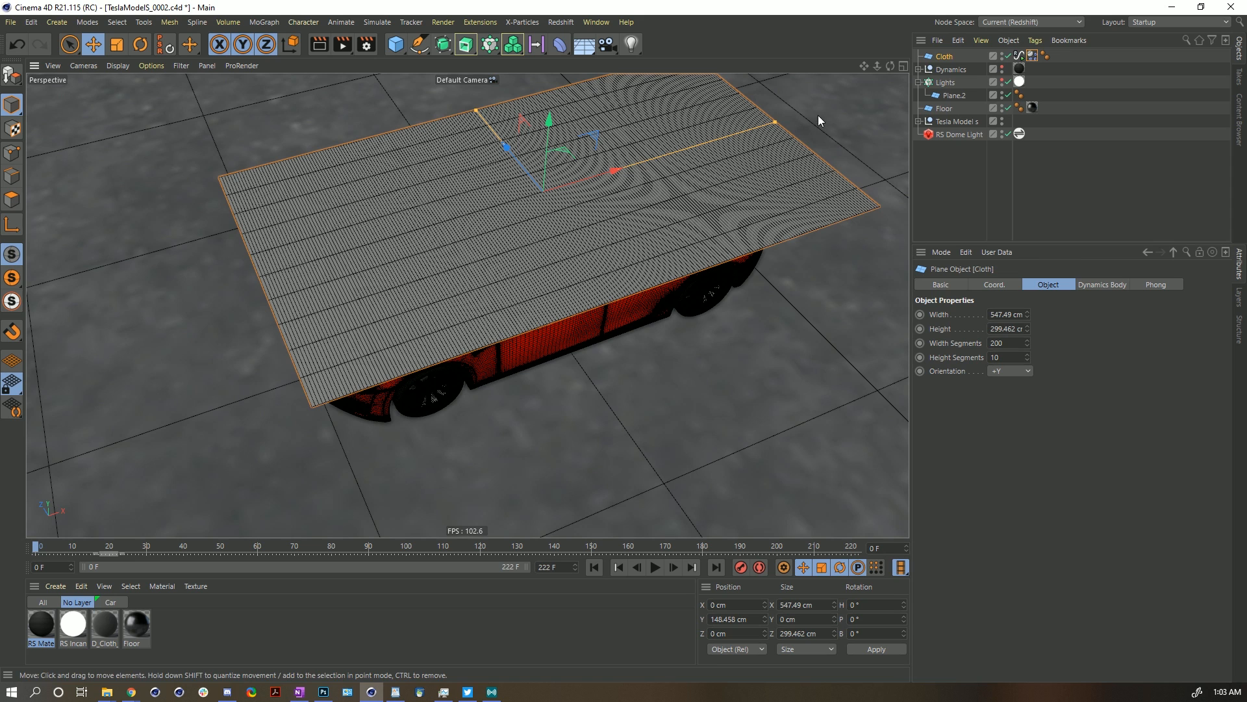
Set the Cloth plane's width segments to 222 and its height segments to 20.
left_click(1017, 343)
type("222")
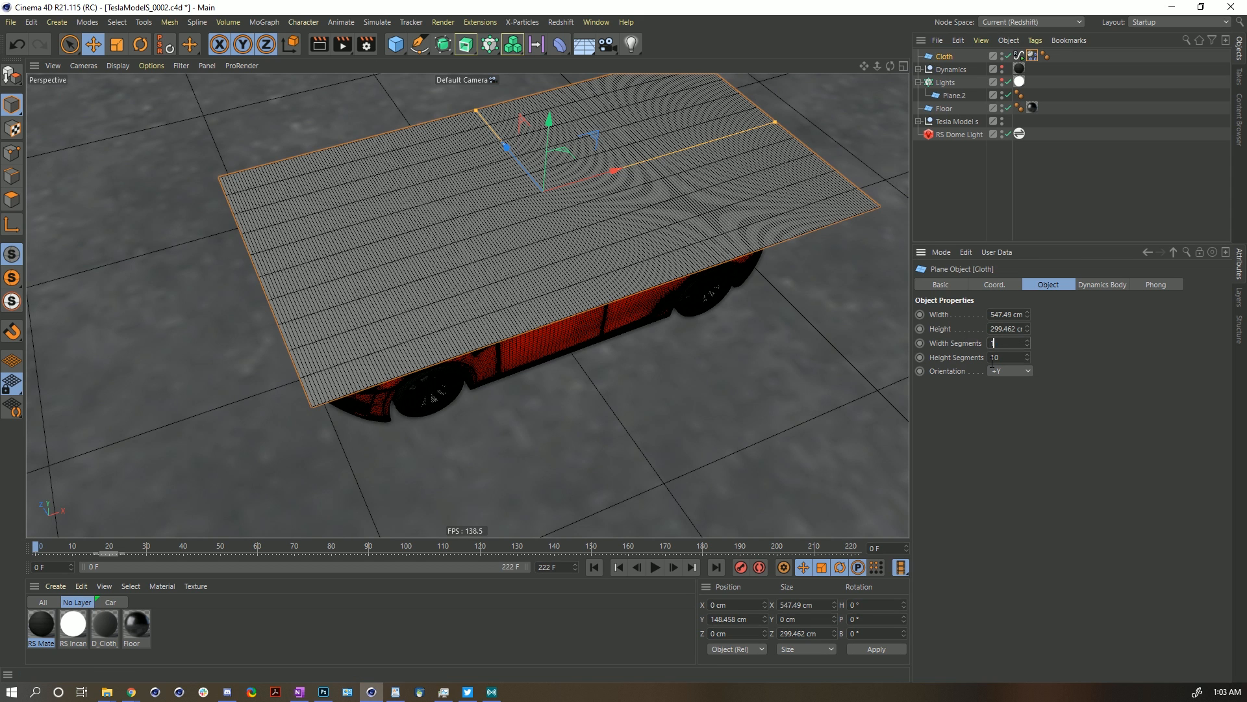
key("Return")
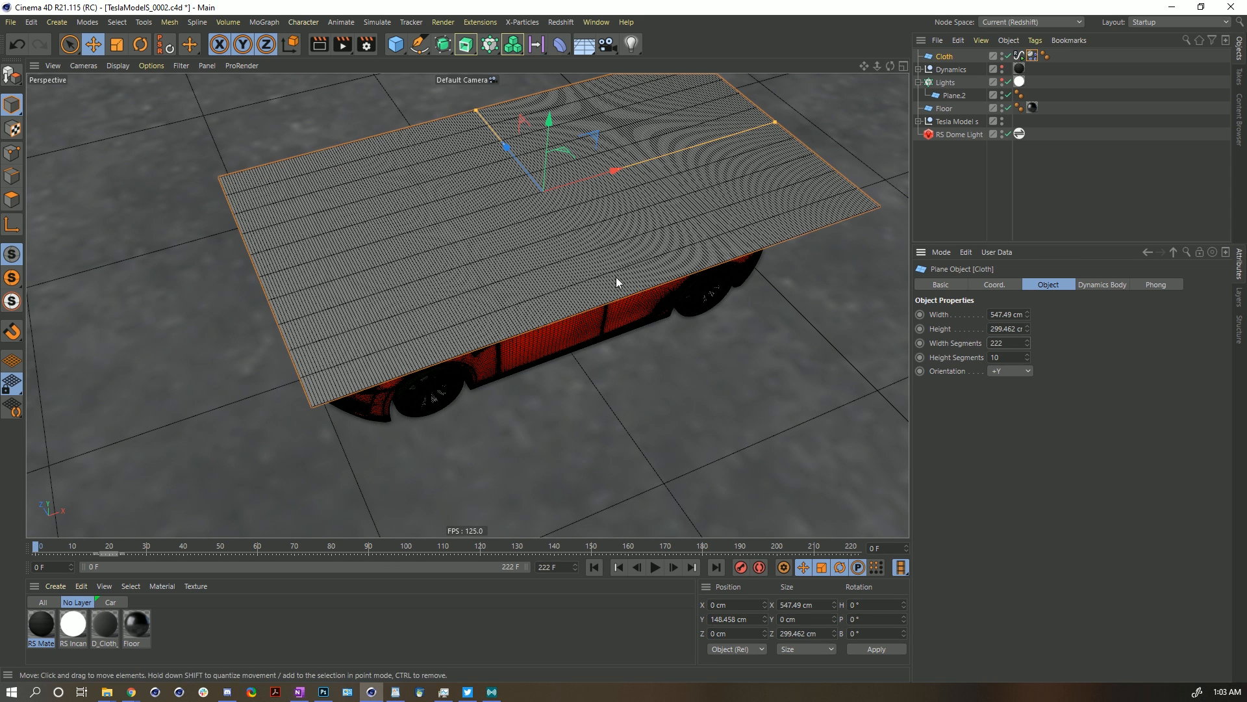
left_click_drag(1007, 358, 955, 366)
type("20")
key("Return")
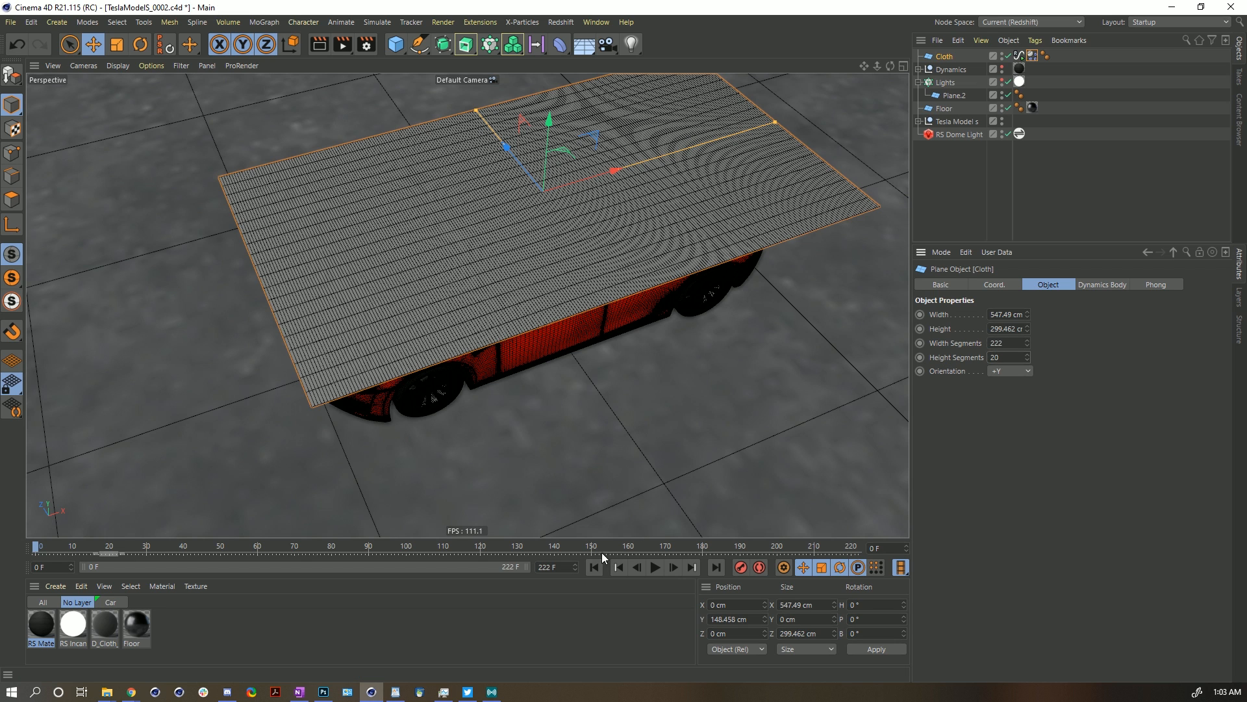
Play the simulation of the enlarged cloth and stop it at frame 71.
left_click(655, 567)
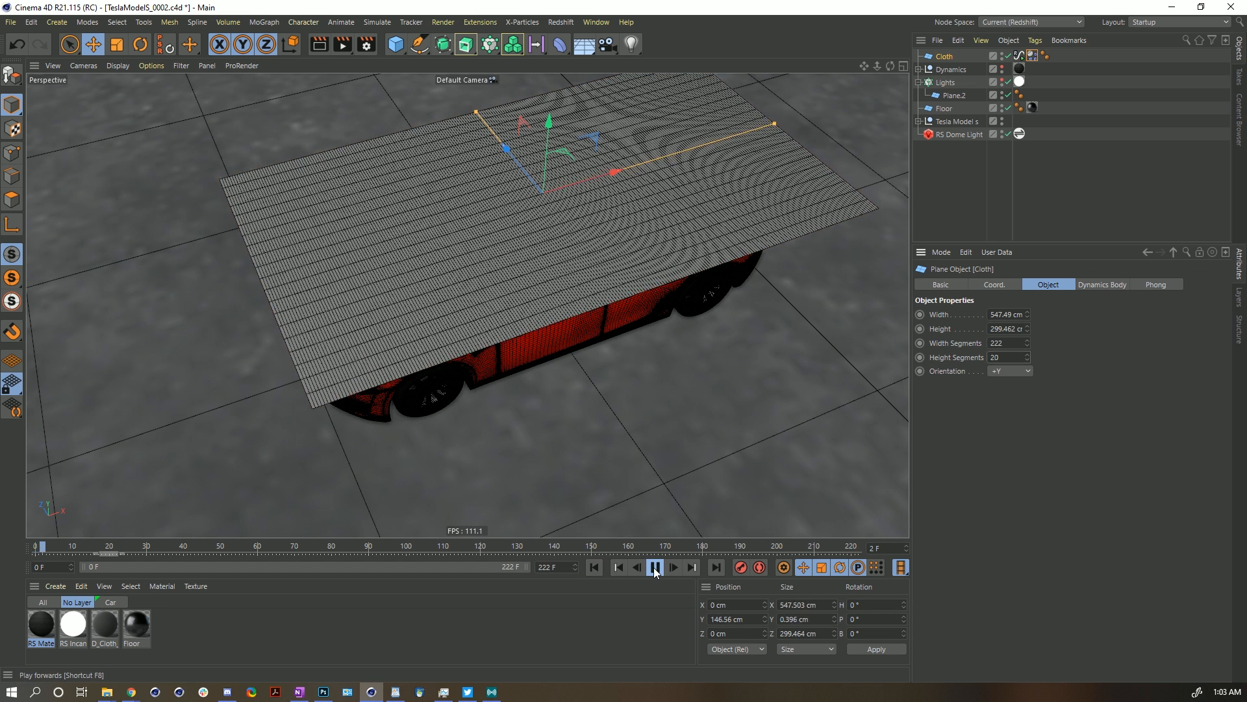
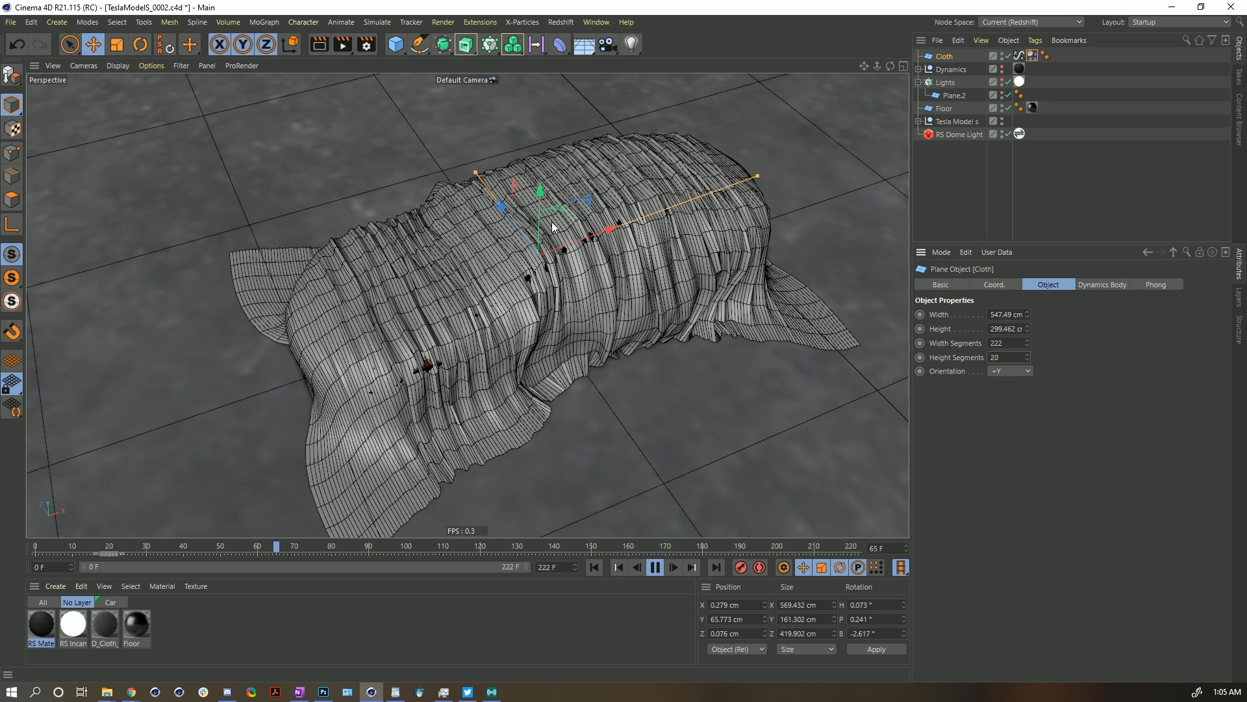
left_click(655, 564)
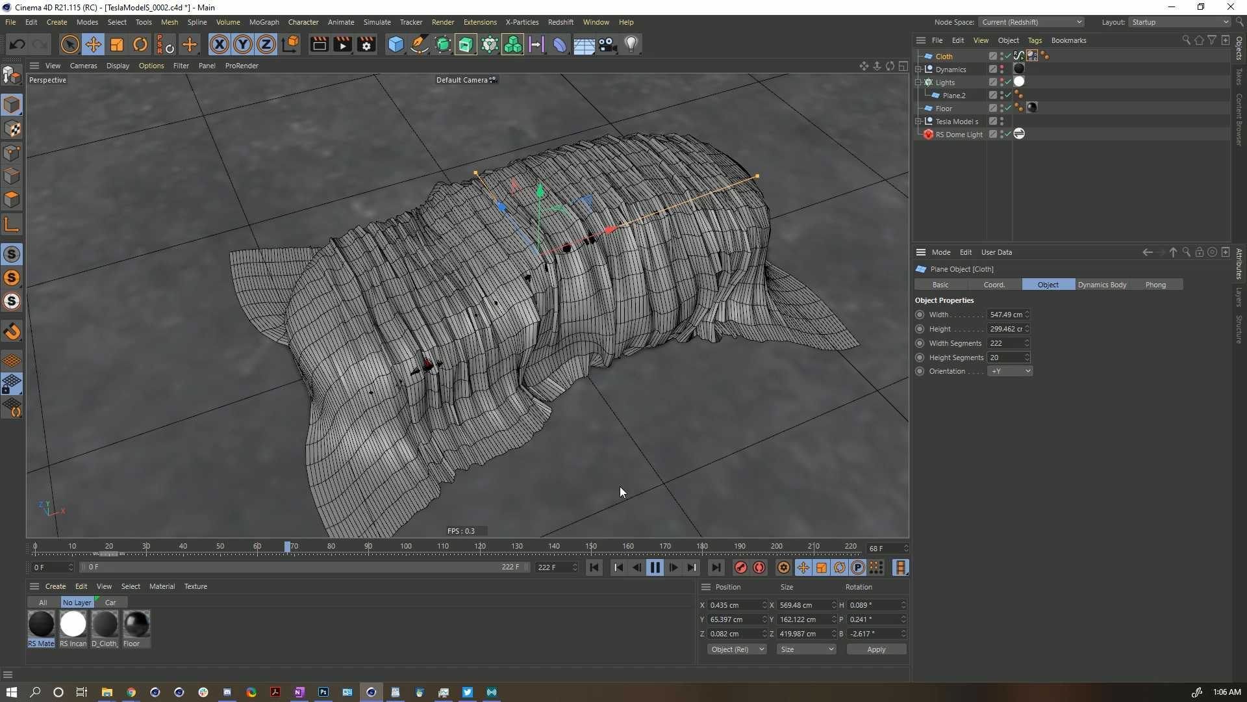
left_click(657, 568)
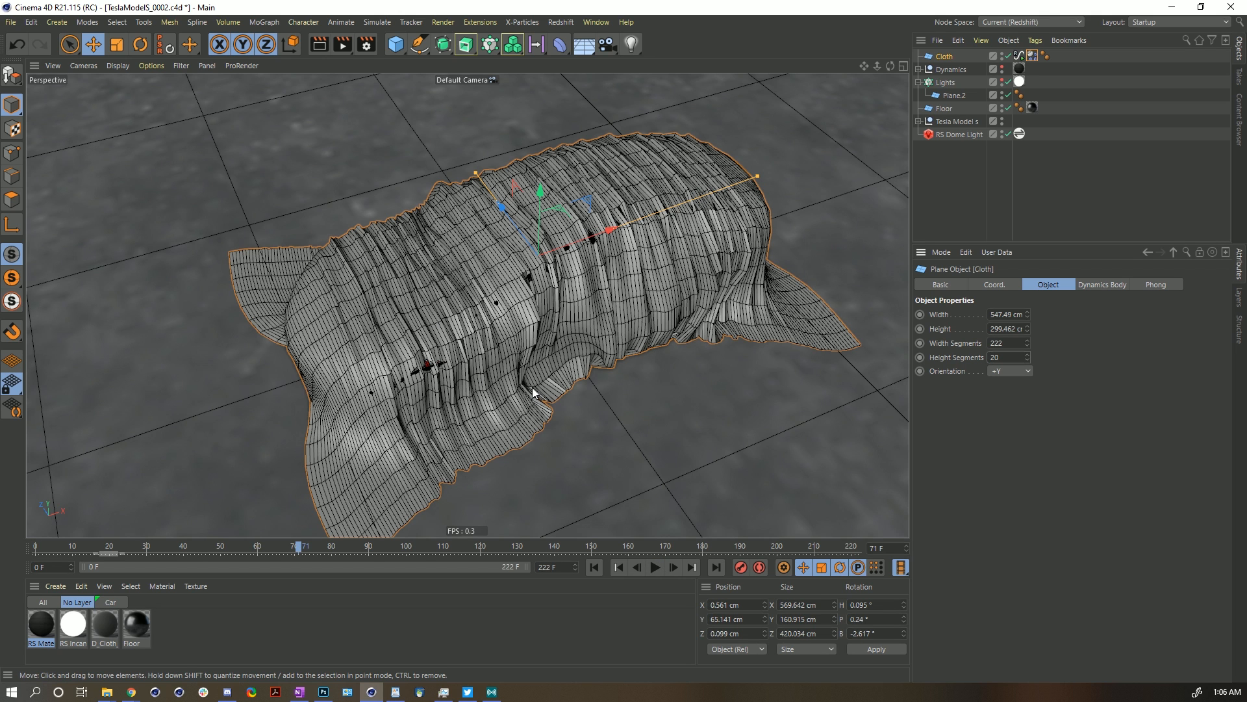
Examine the settled cloth at close range around the car for wrinkle detail, car parts poking through and uncovered areas.
left_click_drag(522, 271, 577, 236, "alt")
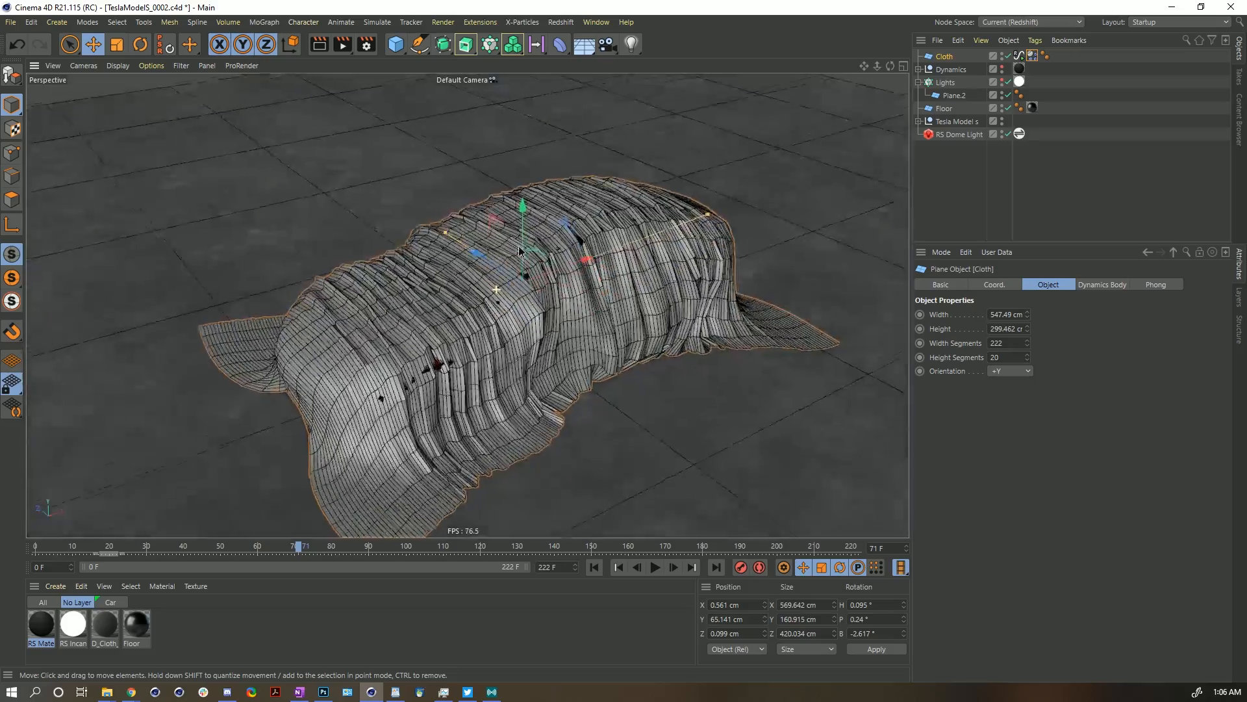
right_click_drag(439, 371, 604, 305, "alt")
left_click_drag(519, 353, 504, 326, "alt")
right_click_drag(504, 327, 427, 299, "alt")
left_click_drag(427, 299, 478, 281, "alt")
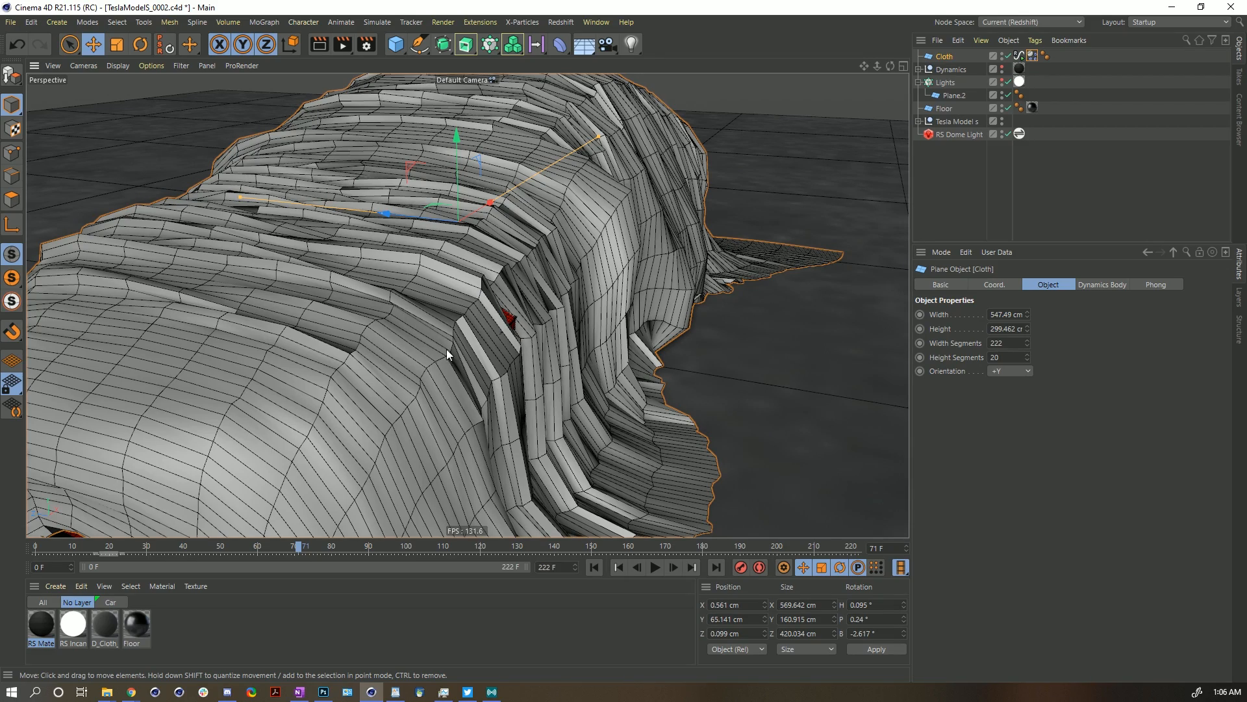
left_click_drag(337, 274, 530, 250, "alt")
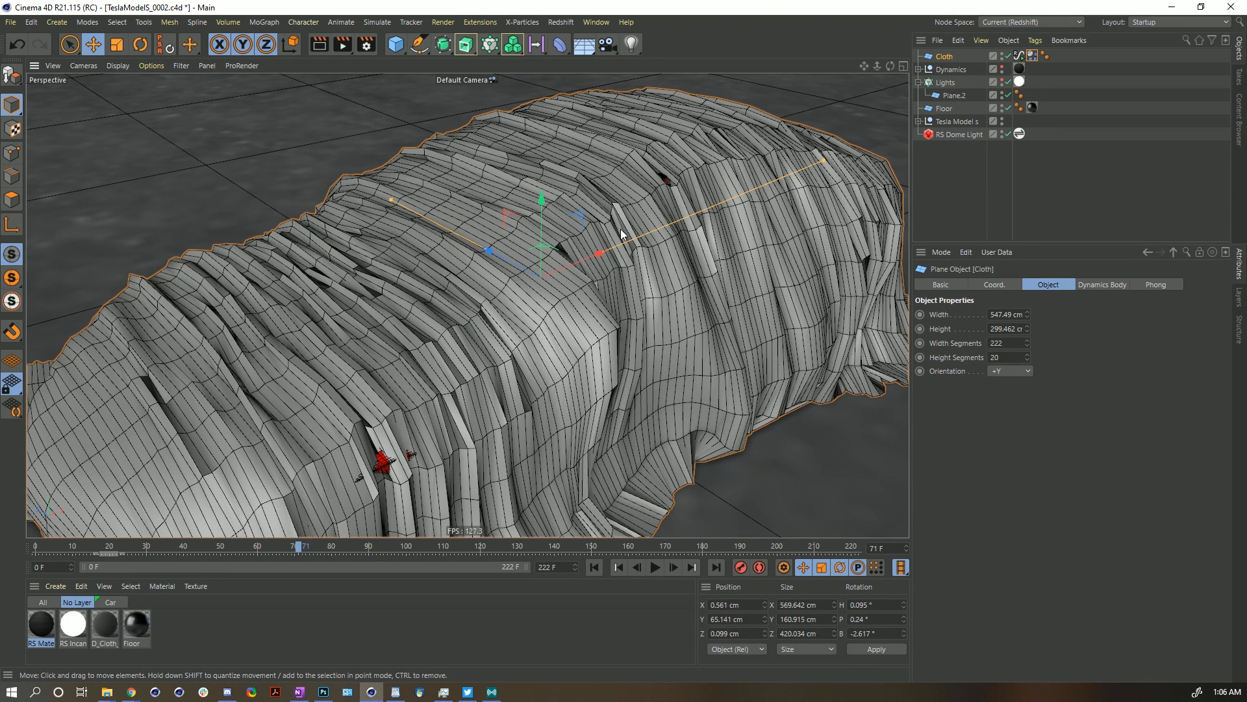
scroll(638, 205, "down", 3)
left_click_drag(638, 205, 392, 356, "alt")
scroll(541, 366, "up", 3)
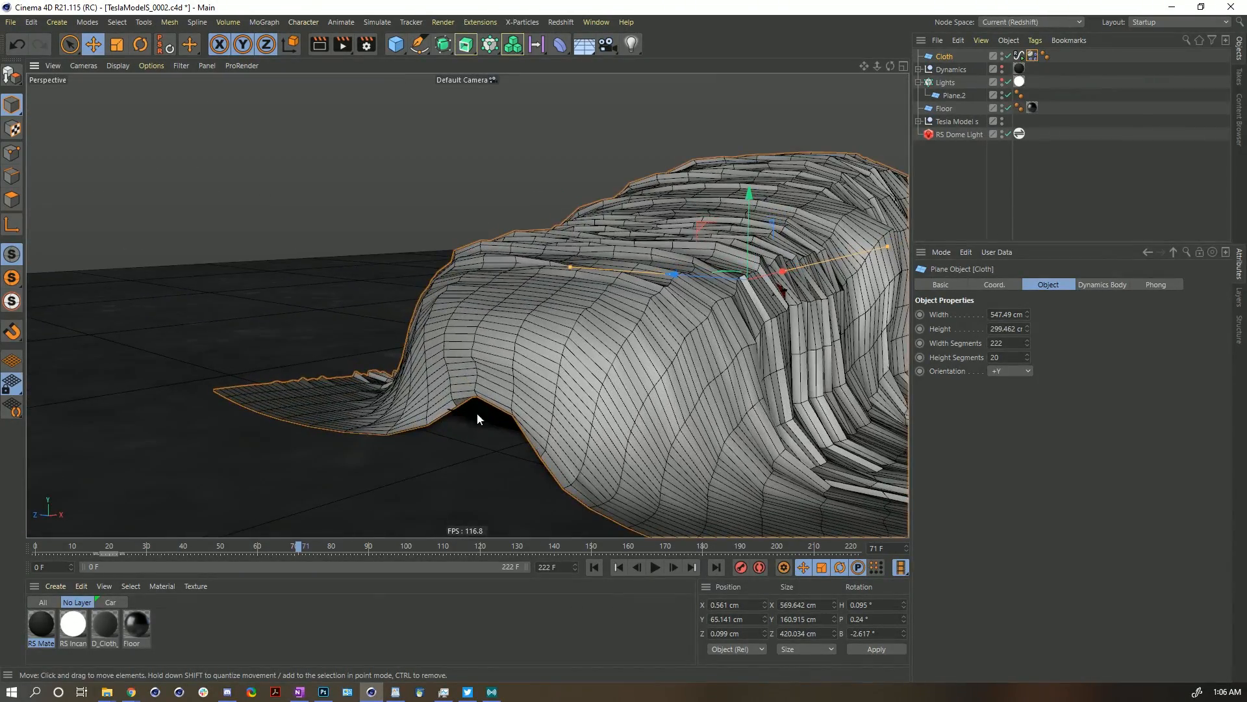
scroll(474, 414, "down", 2)
left_click_drag(479, 418, 425, 320, "alt")
left_click_drag(679, 371, 762, 407, "alt")
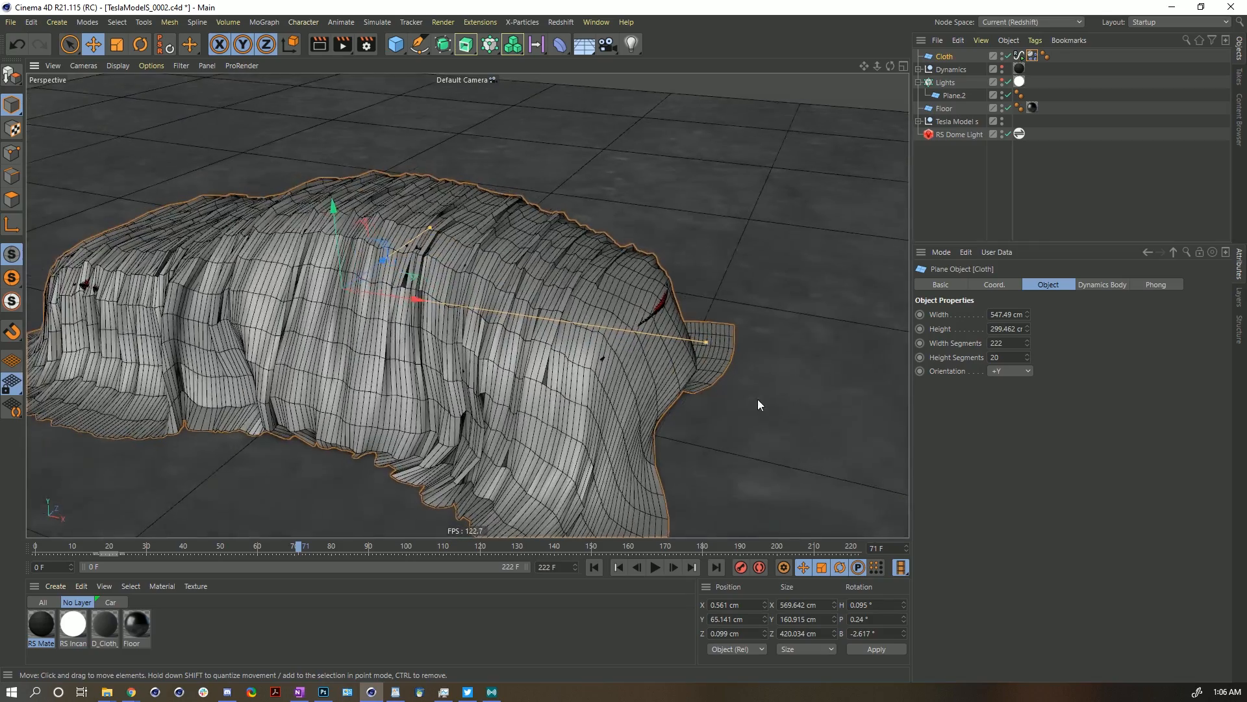
Place the Cloth plane under a new Subdivision Surface and switch the viewport to Gouraud shading without mesh lines.
right_click_drag(667, 315, 818, 265, "alt")
right_click_drag(649, 281, 653, 350, "alt")
mouse_move(652, 350)
left_mouse_down("alt")
mouse_move(693, 339)
mouse_move(637, 360)
left_mouse_up("alt")
right_click_drag(436, 326, 458, 322, "alt")
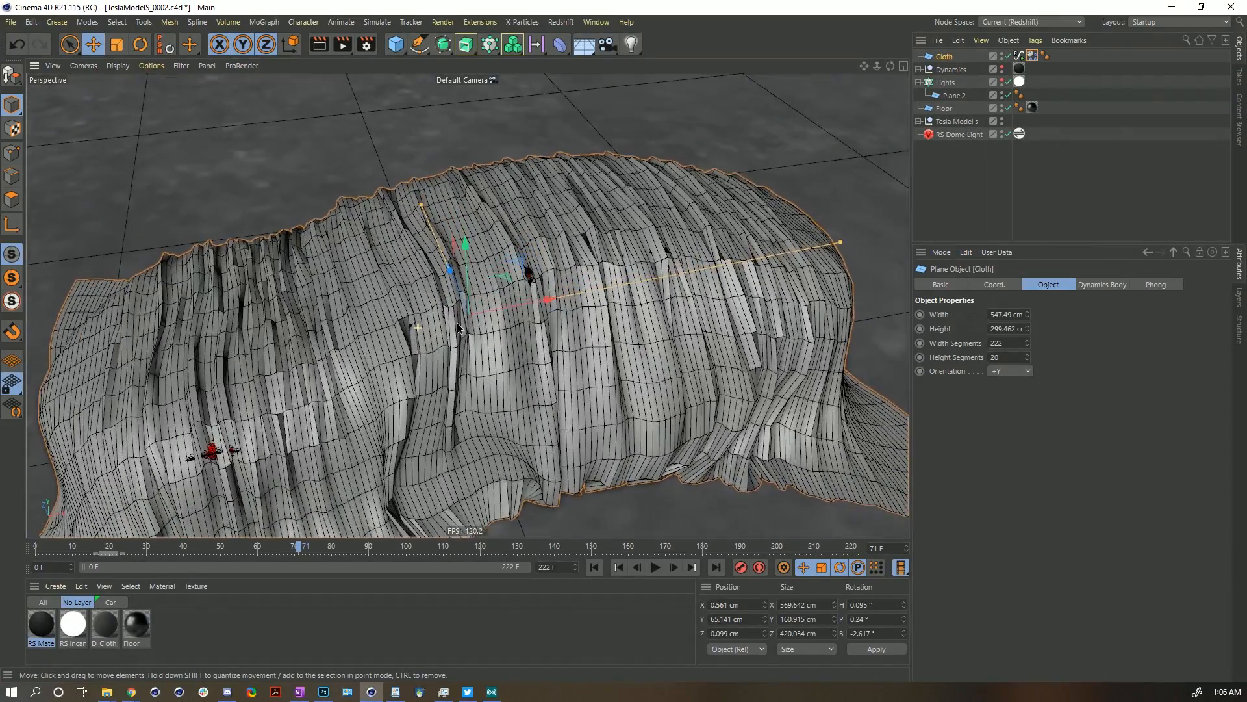
middle_click_drag(536, 278, 585, 282, "alt")
left_click_drag(584, 282, 652, 286, "alt")
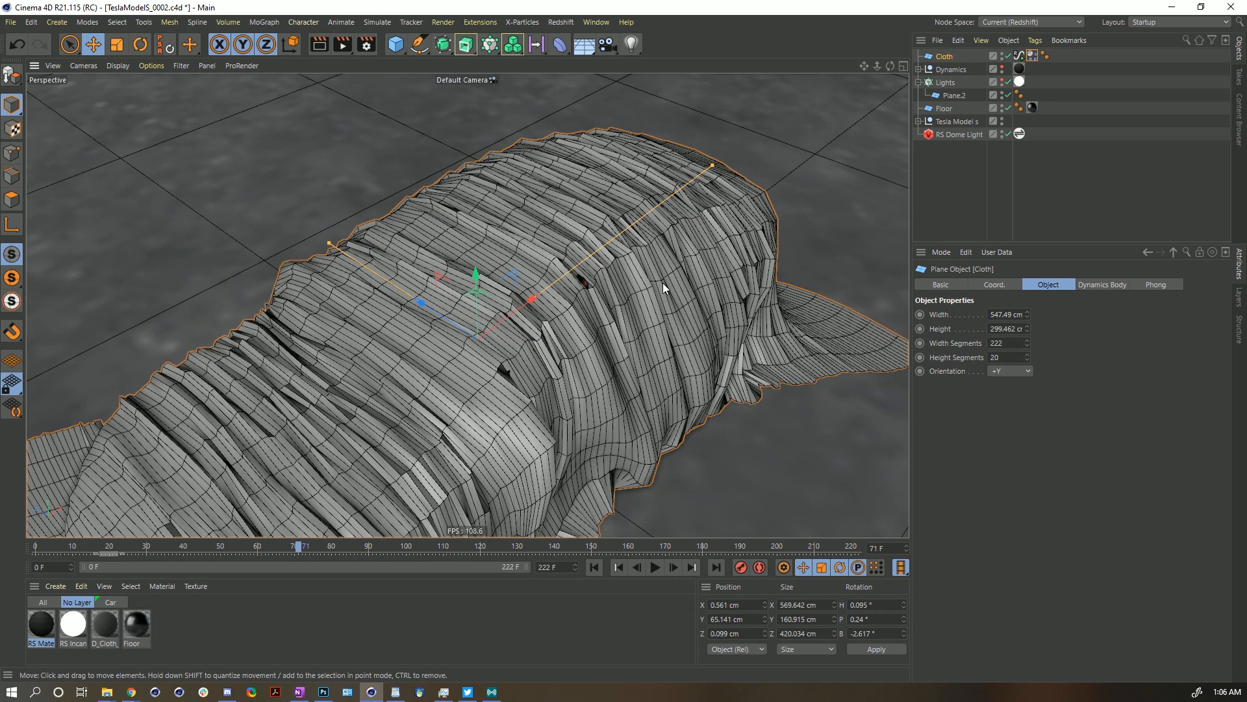
left_click(490, 44)
left_click_drag(947, 61, 950, 58)
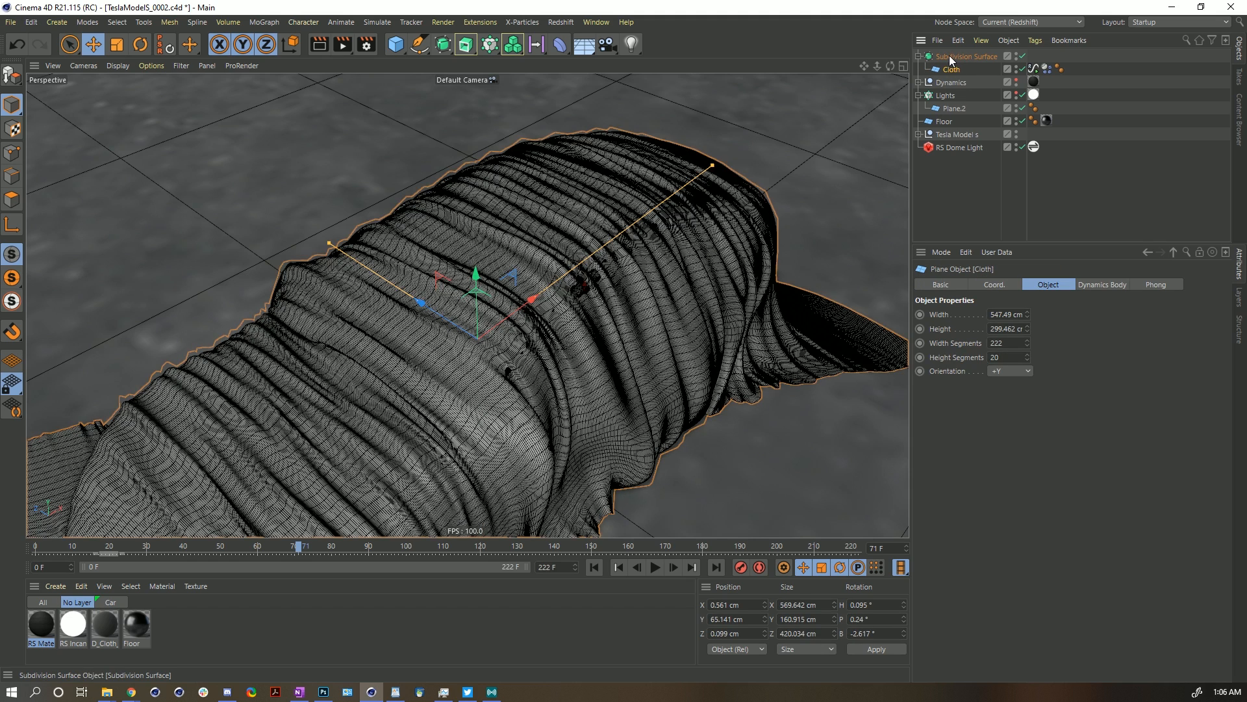
key("n")
key("a")
Inspect the smoothed cloth around the car and take the Cloth plane back out of the Subdivision Surface.
mouse_move(569, 350)
left_mouse_down("alt")
mouse_move(530, 334)
mouse_move(550, 360)
mouse_move(505, 291)
mouse_move(439, 268)
mouse_move(292, 338)
left_mouse_up("alt")
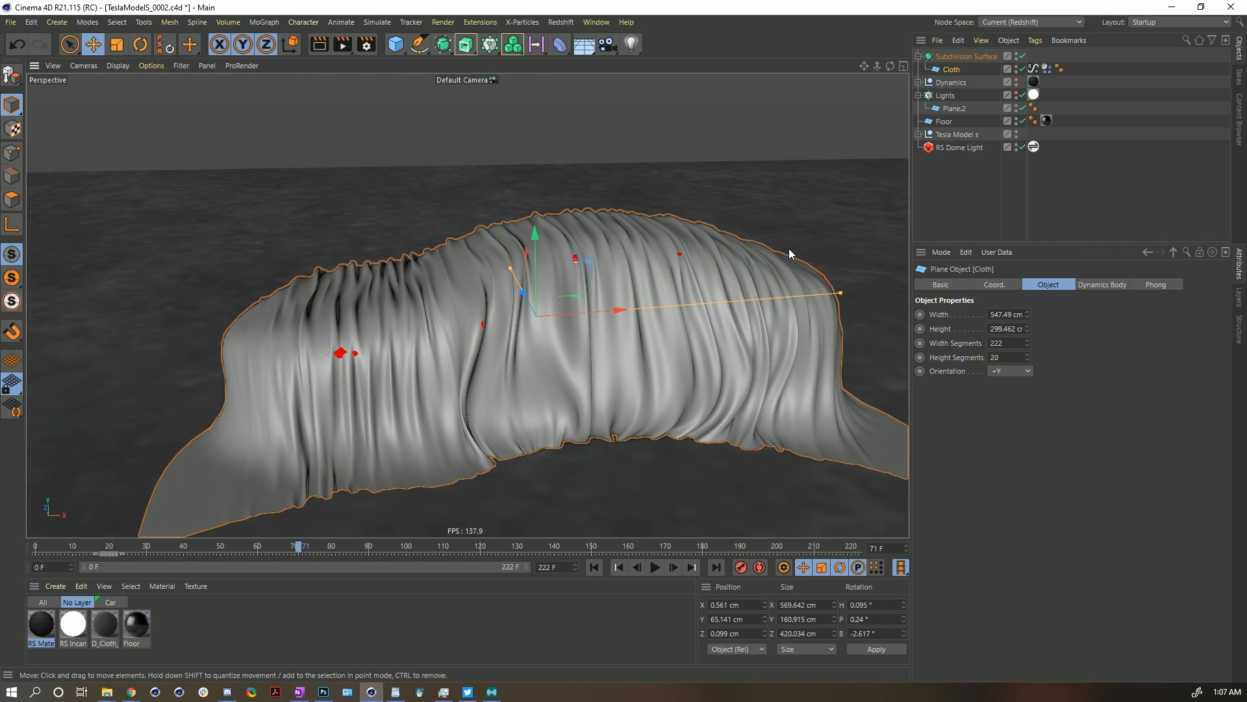
left_click_drag(552, 259, 540, 295, "alt")
left_click_drag(685, 317, 662, 334, "alt")
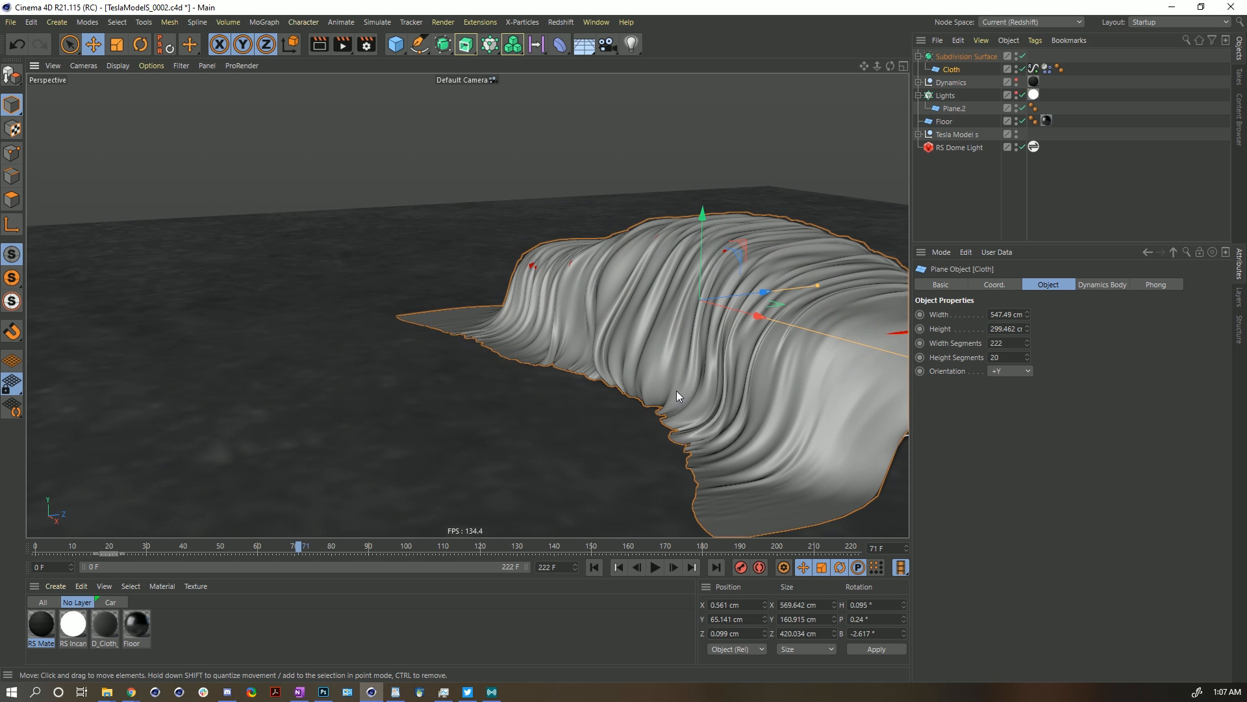
left_click_drag(671, 298, 739, 331, "alt")
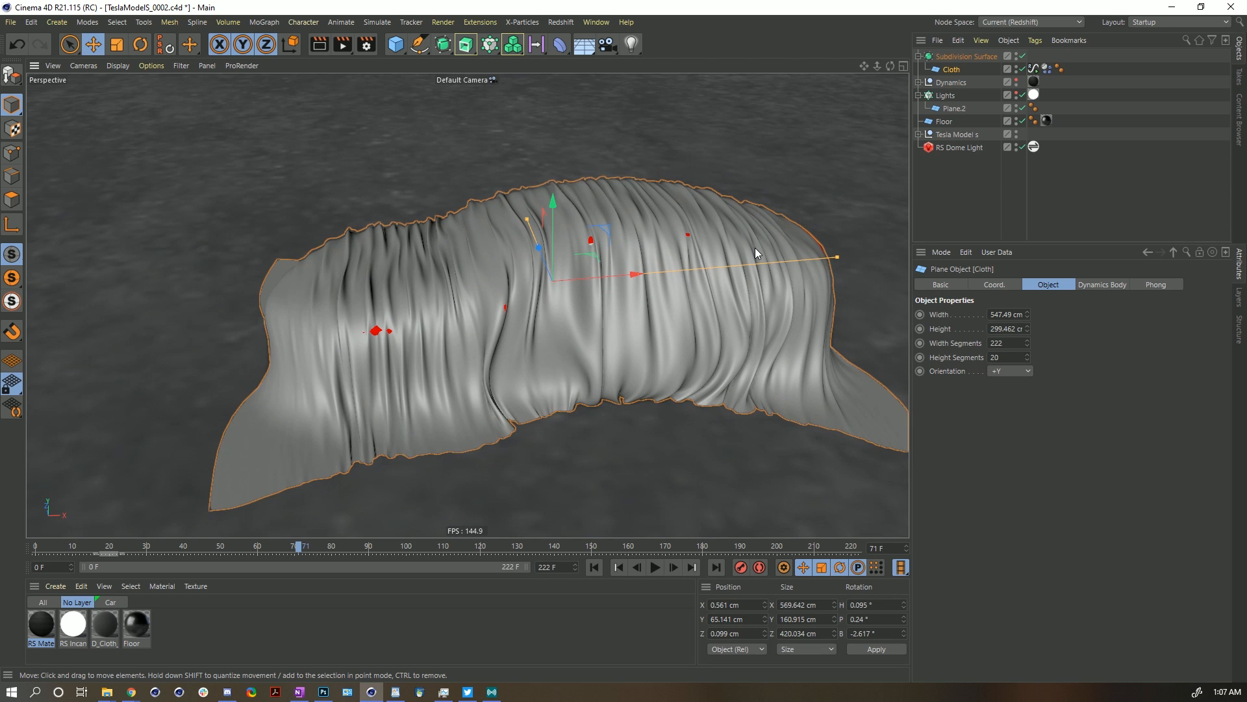
left_click_drag(591, 275, 648, 281, "alt")
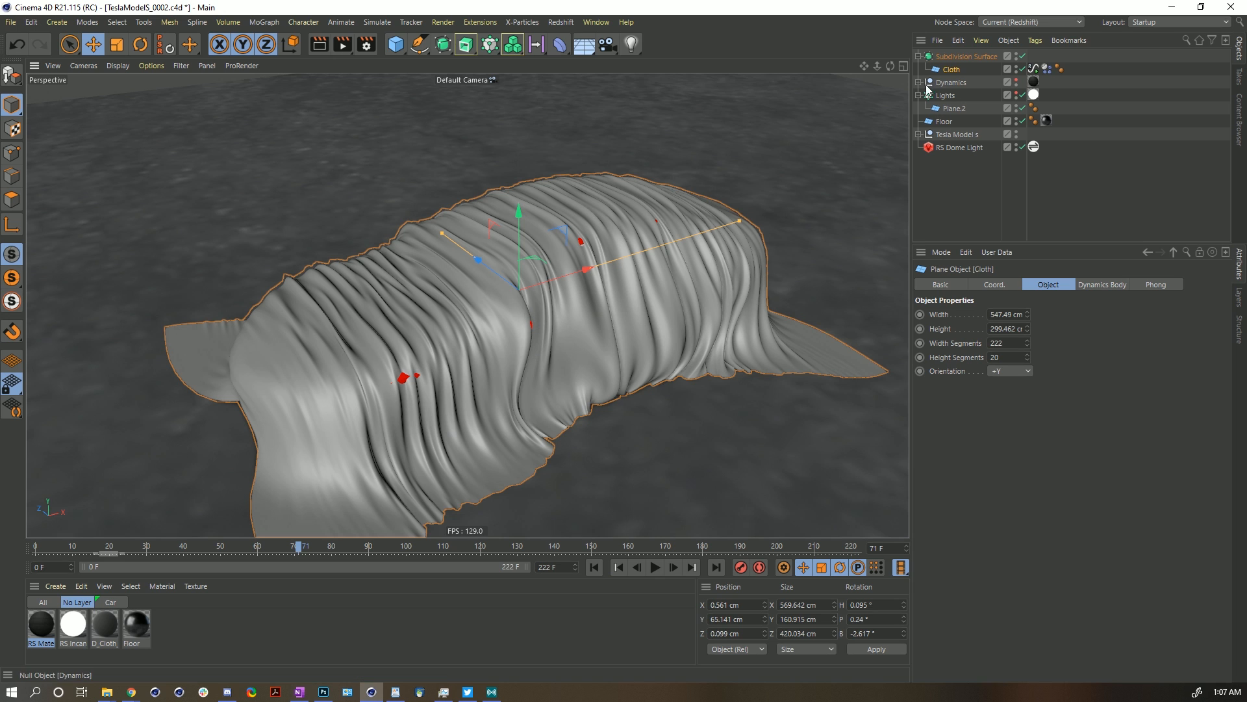
left_click_drag(948, 70, 944, 76)
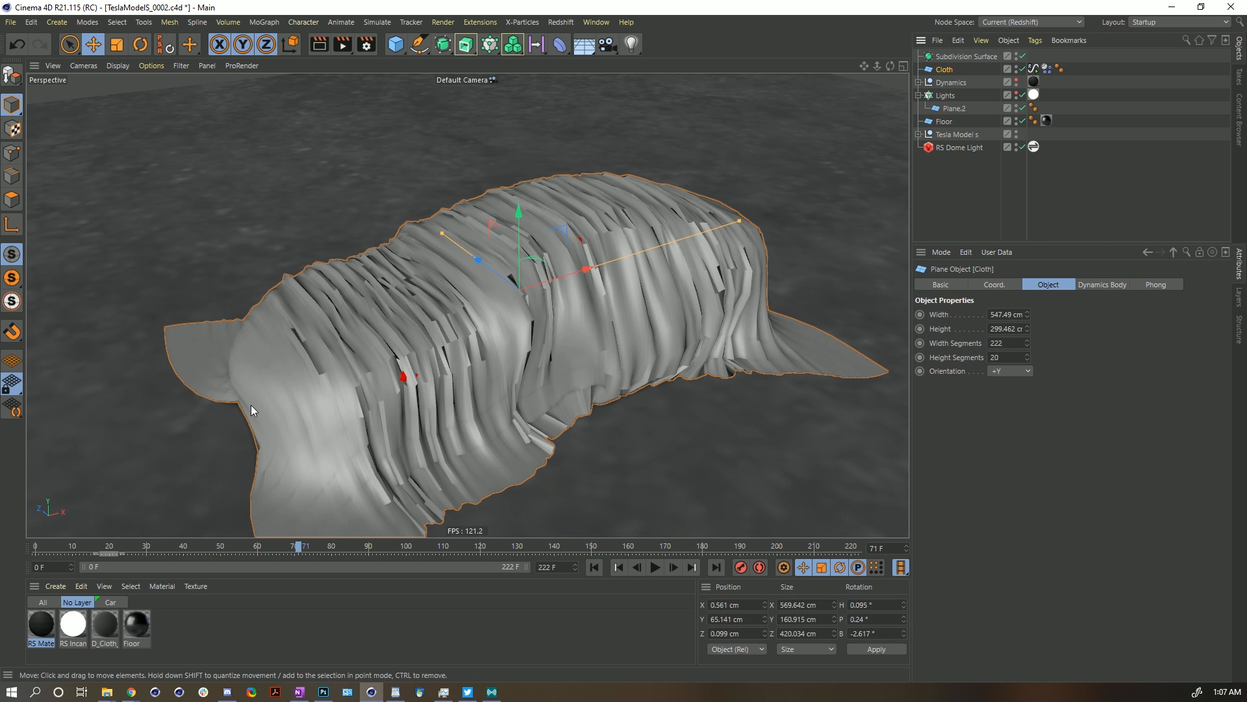
Return to frame 0 and group the Cloth plane inside a null named Zero.
left_click_drag(263, 402, 586, 325, "alt")
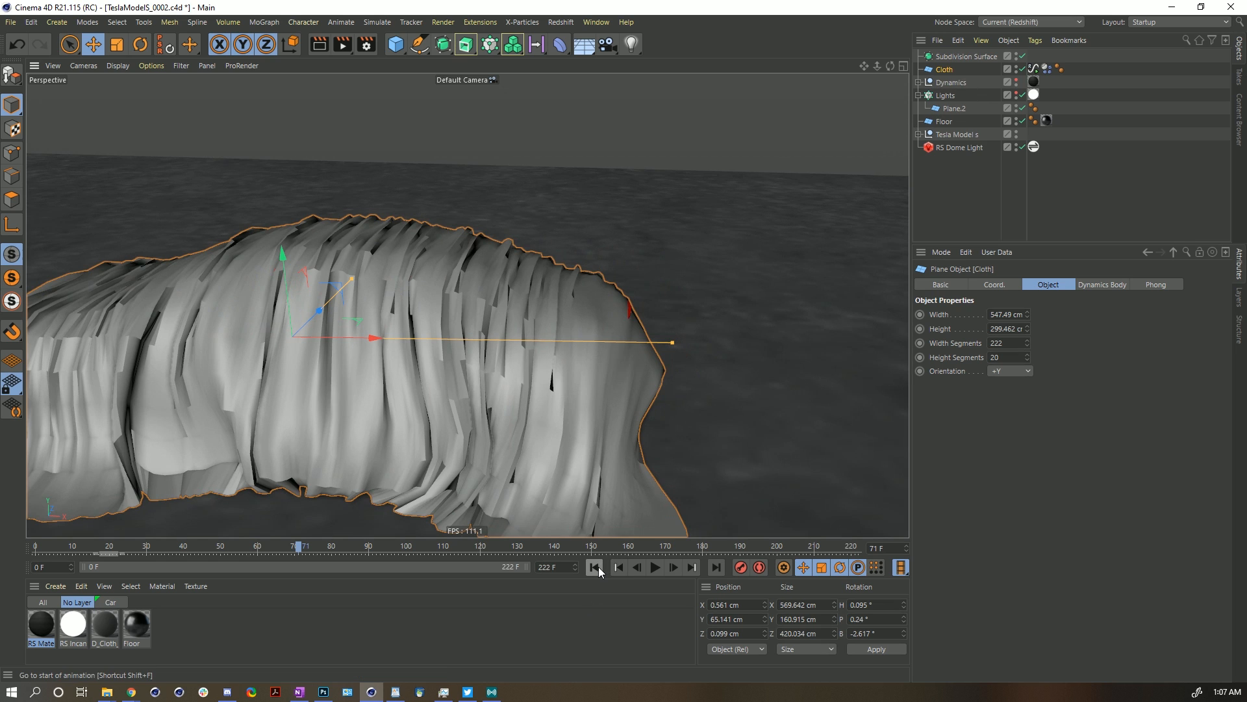
left_click_drag(587, 455, 707, 403, "alt")
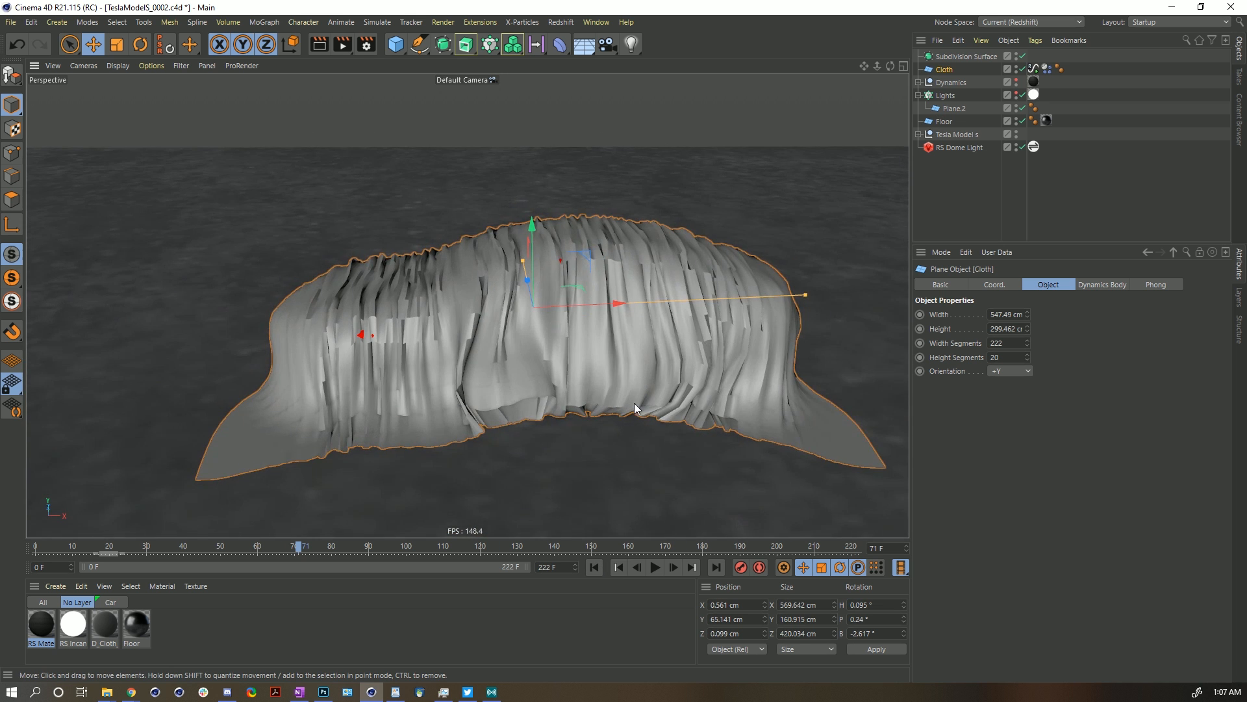
left_click_drag(279, 326, 168, 346, "alt")
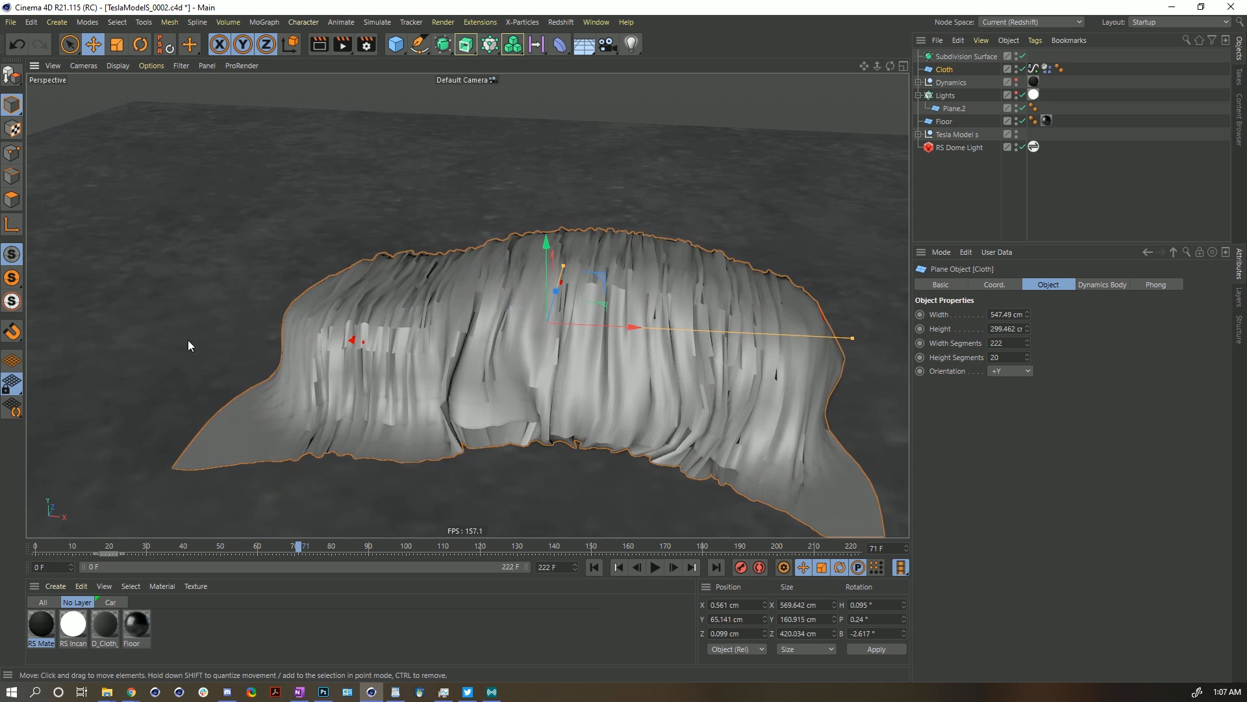
left_click_drag(546, 386, 612, 369, "alt")
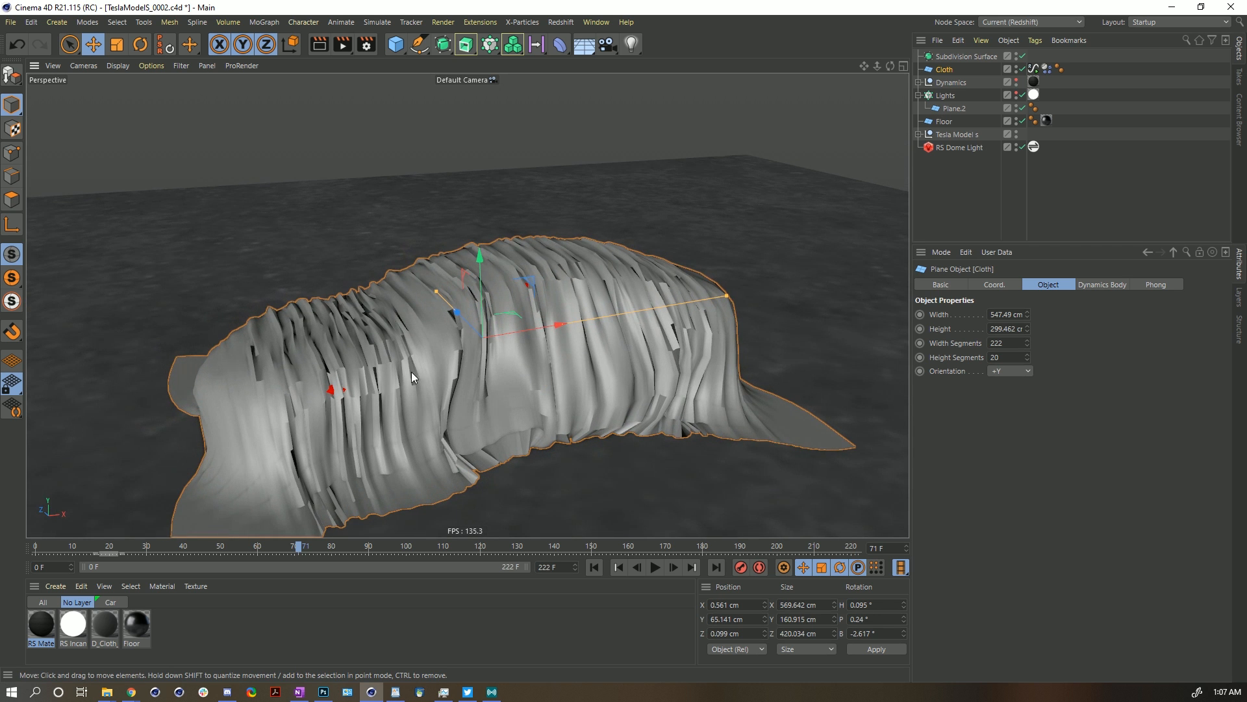
left_click(593, 567)
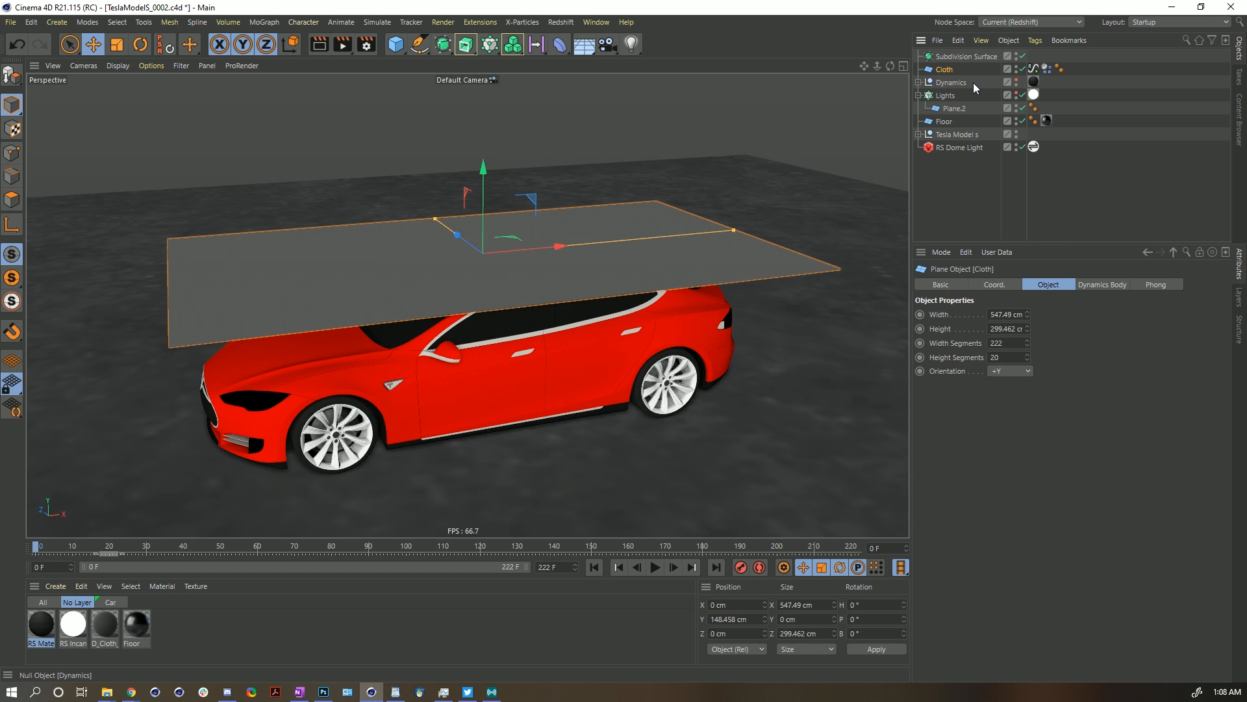
key("alt+g")
double_click(946, 69)
type("Zero")
key("Return")
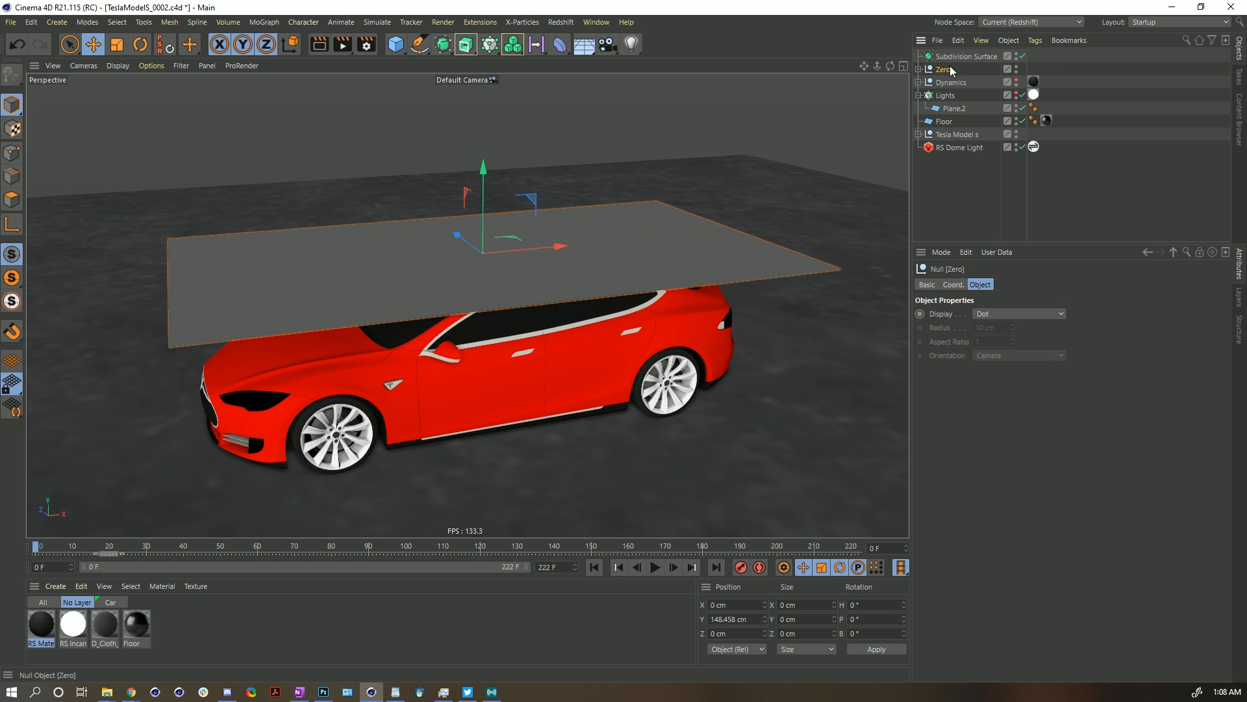
Compare the coordinates of the Cloth plane with those of its parent null Zero.
left_click(919, 69)
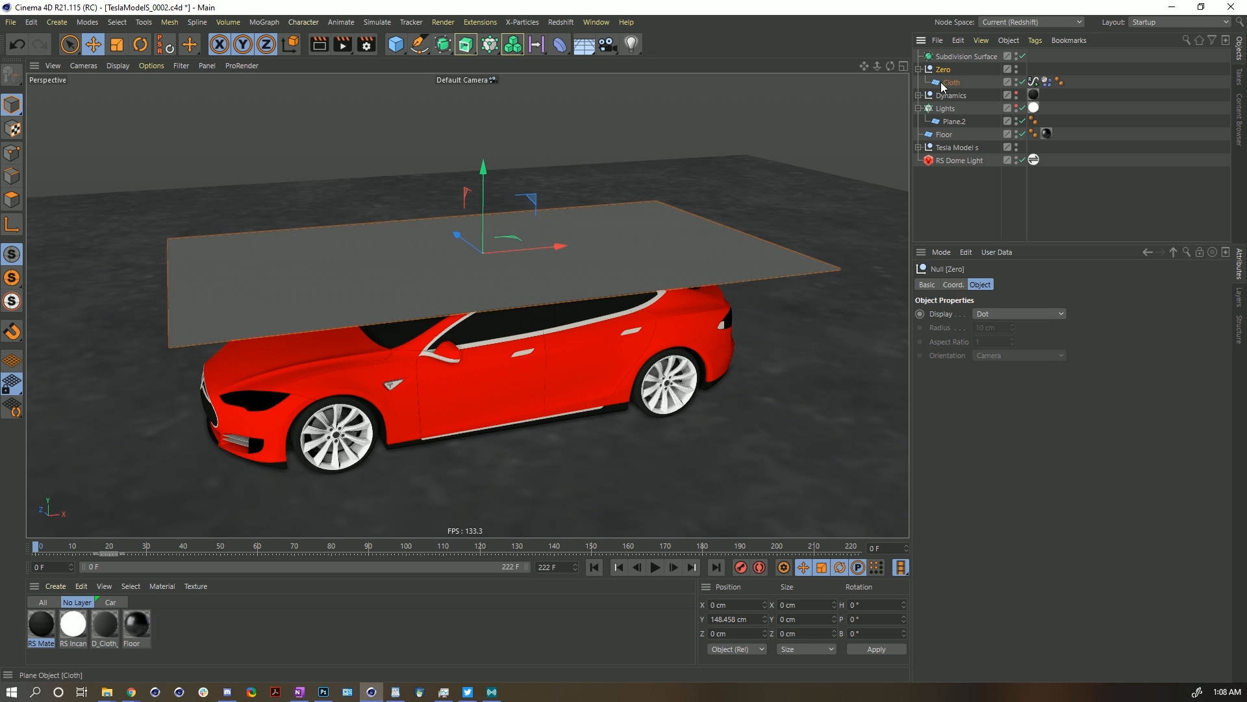
left_click(949, 81)
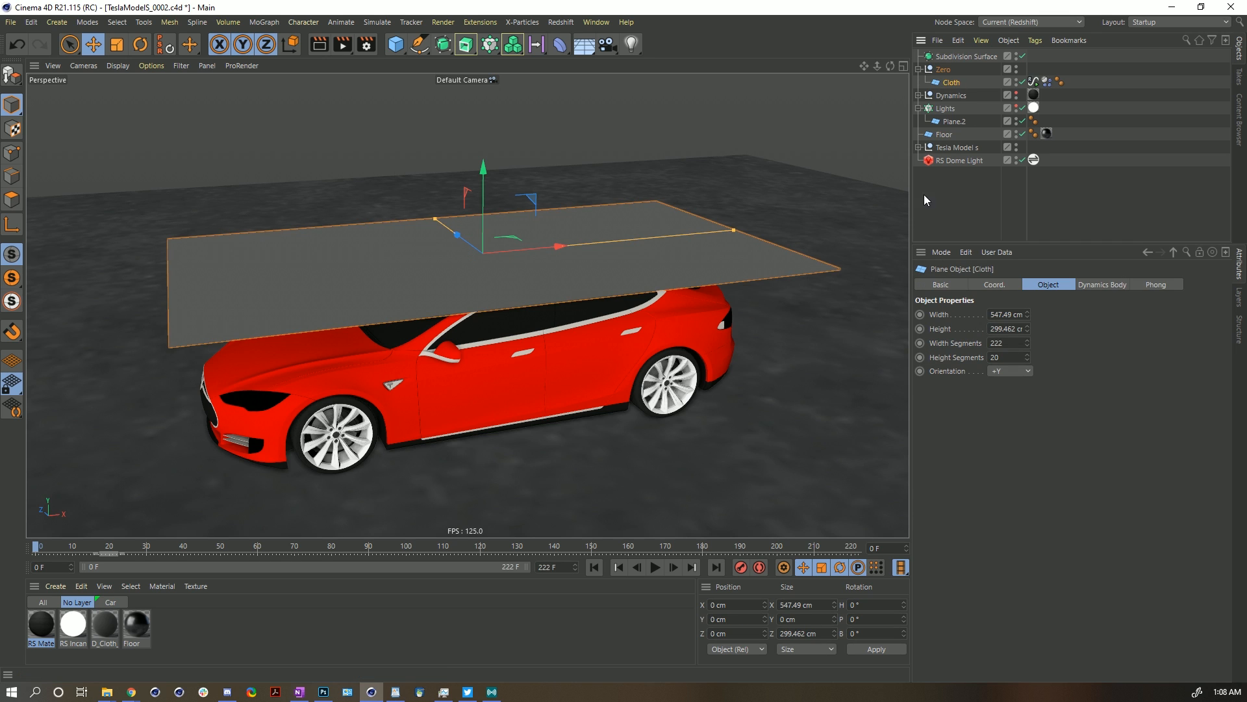
left_click(946, 72)
left_click(950, 82)
left_click(972, 285)
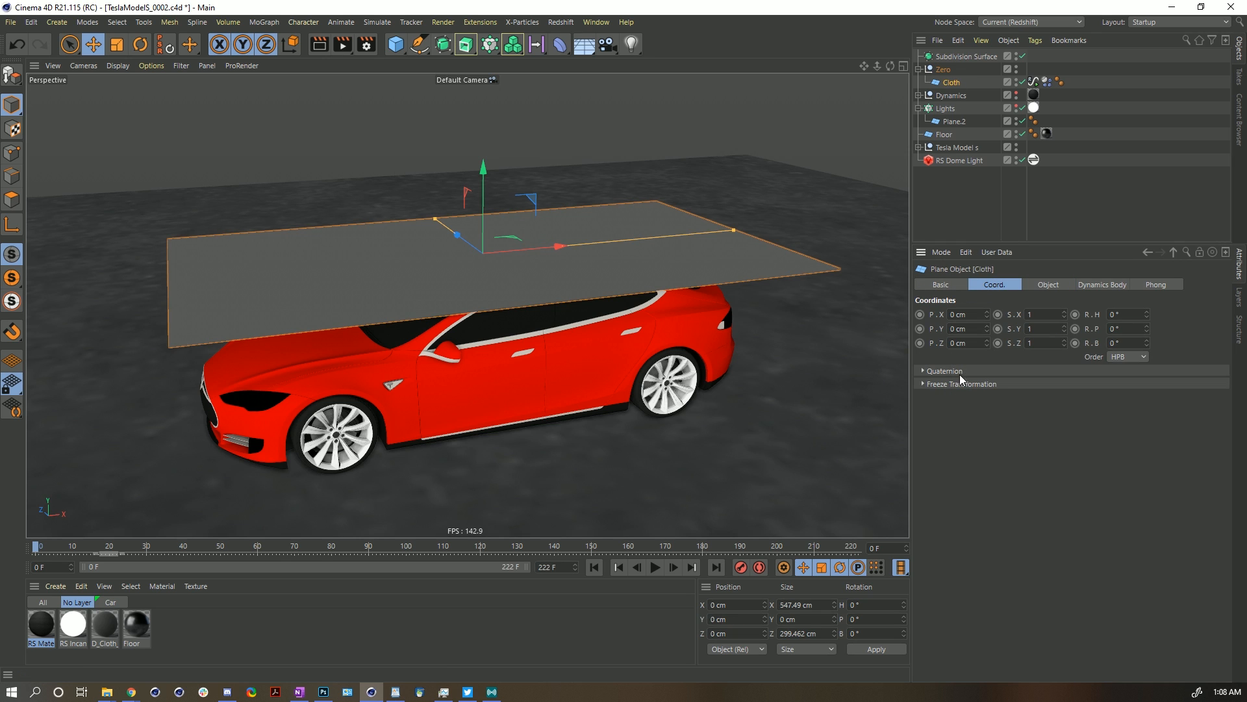
left_click(944, 70)
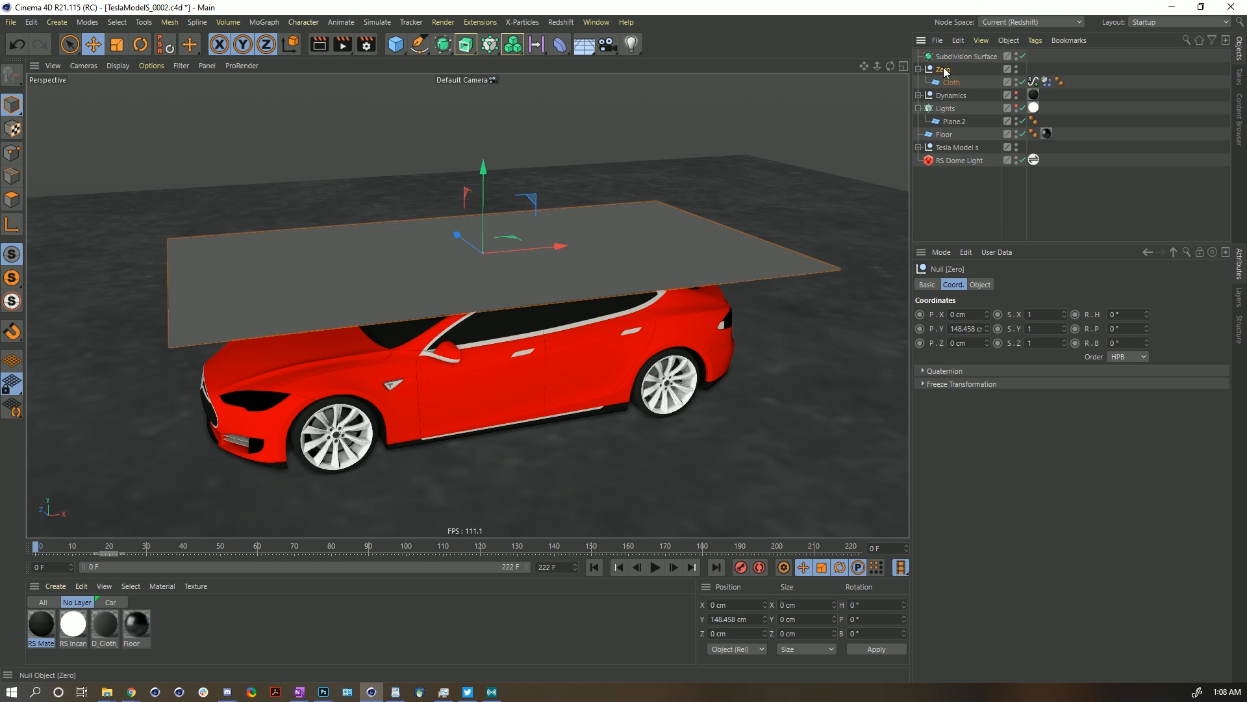
left_click(959, 228)
Widen the Cloth plane to about 567 cm and shift the Zero null to about 3.28 cm along X.
left_click(708, 259)
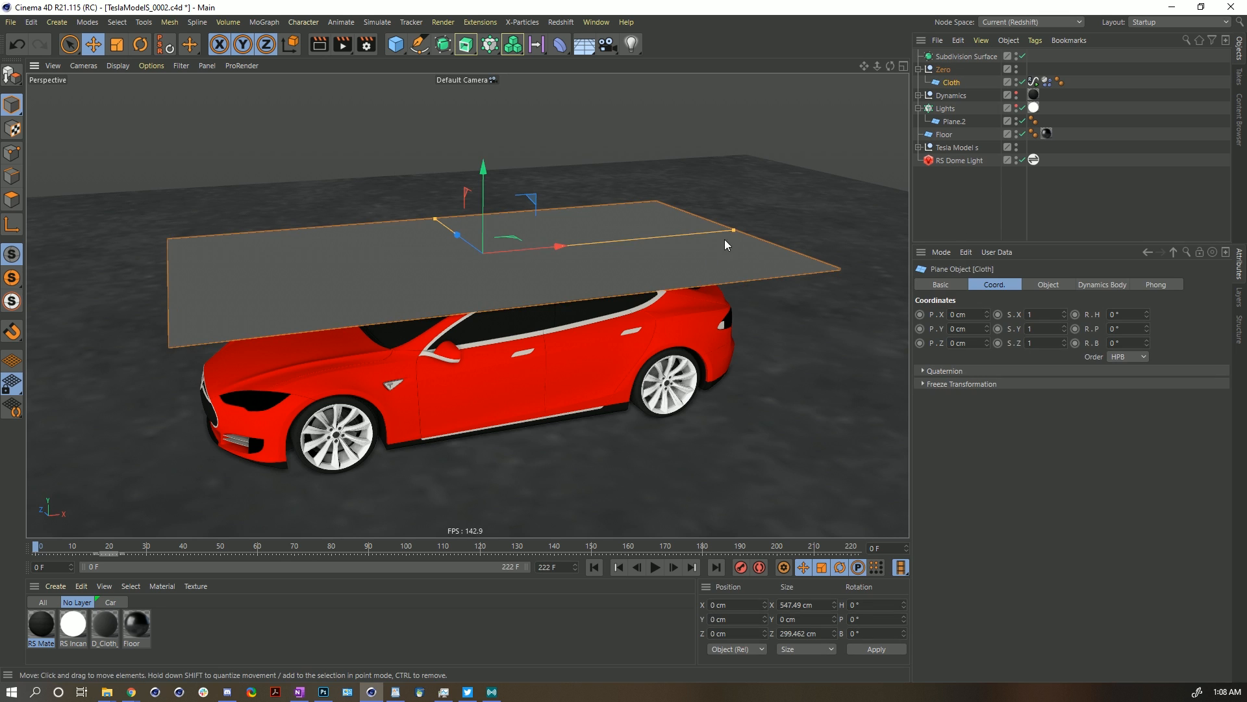
left_click_drag(740, 231, 743, 230)
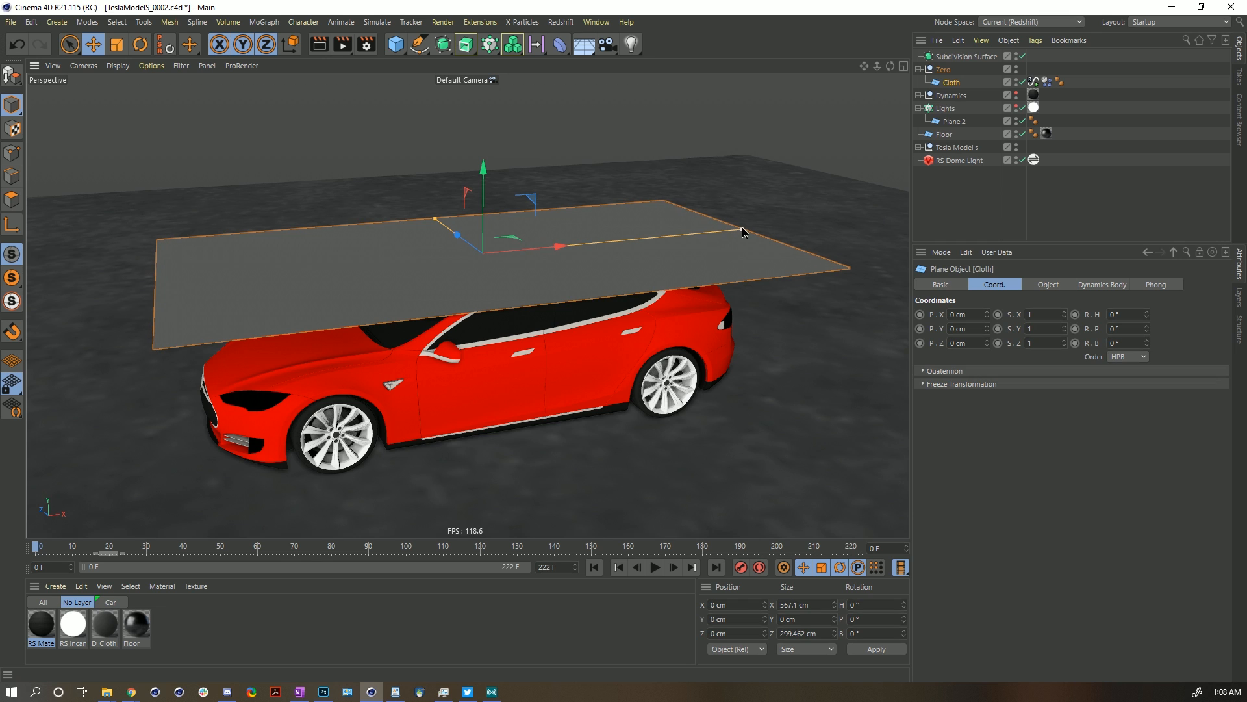
left_click(943, 69)
left_click_drag(557, 245, 563, 246)
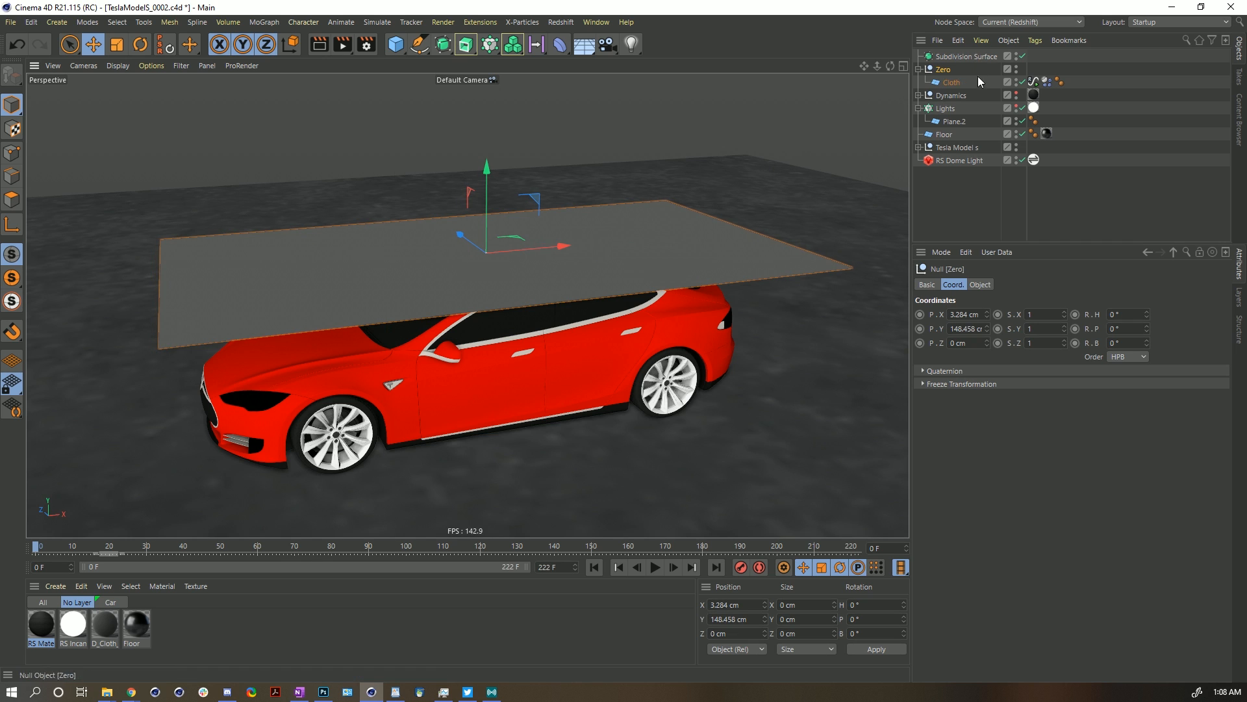
Hide the Zero null with its cloth and make the Dynamics group's collision objects visible in the viewport.
left_click(1016, 66)
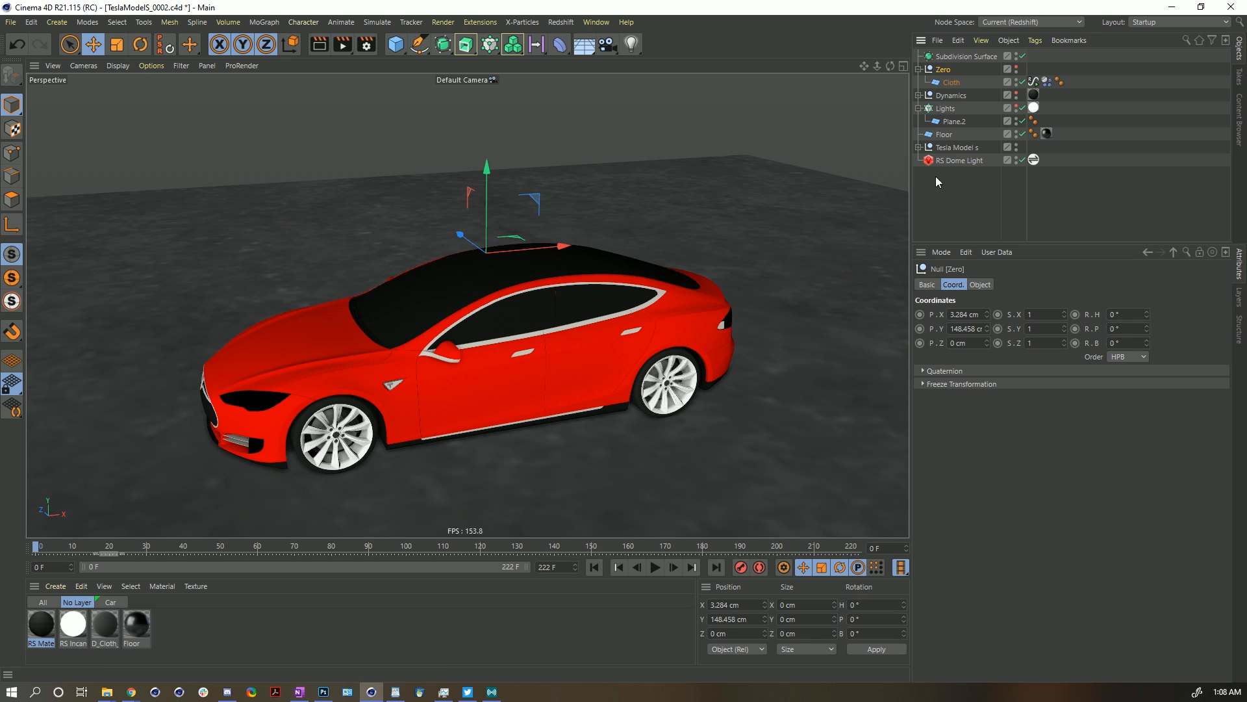
left_click(919, 96)
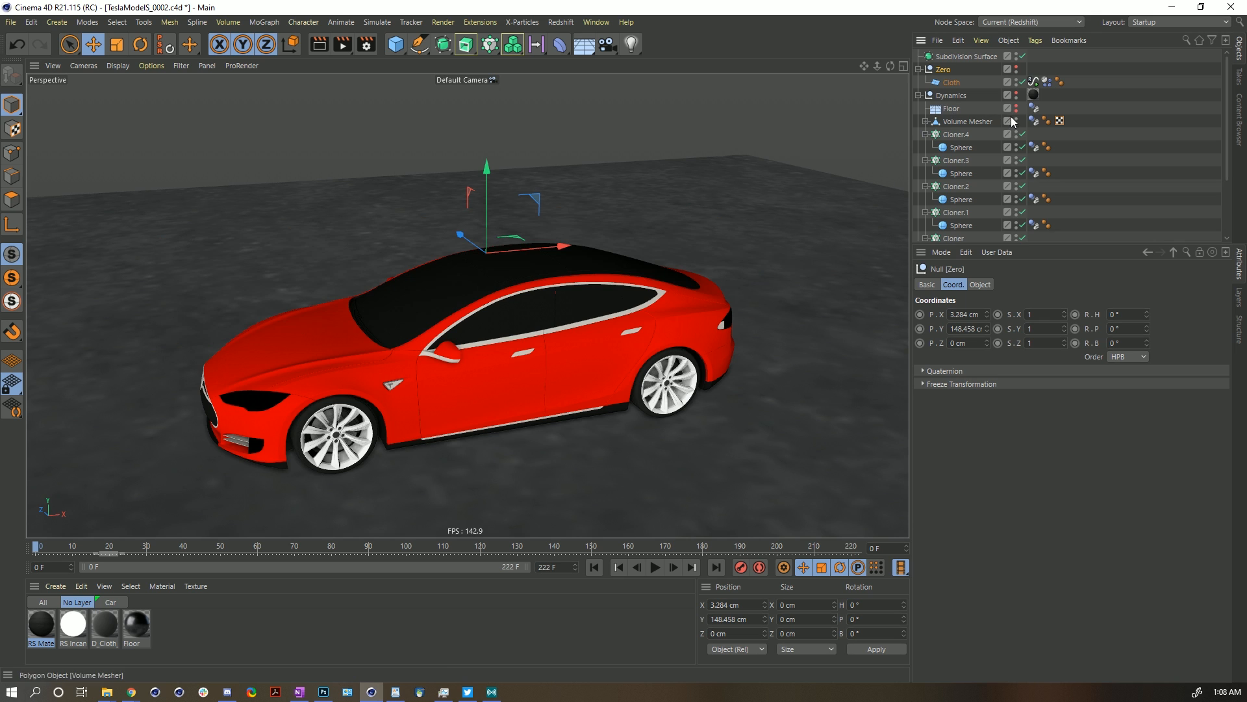
left_click(1017, 93)
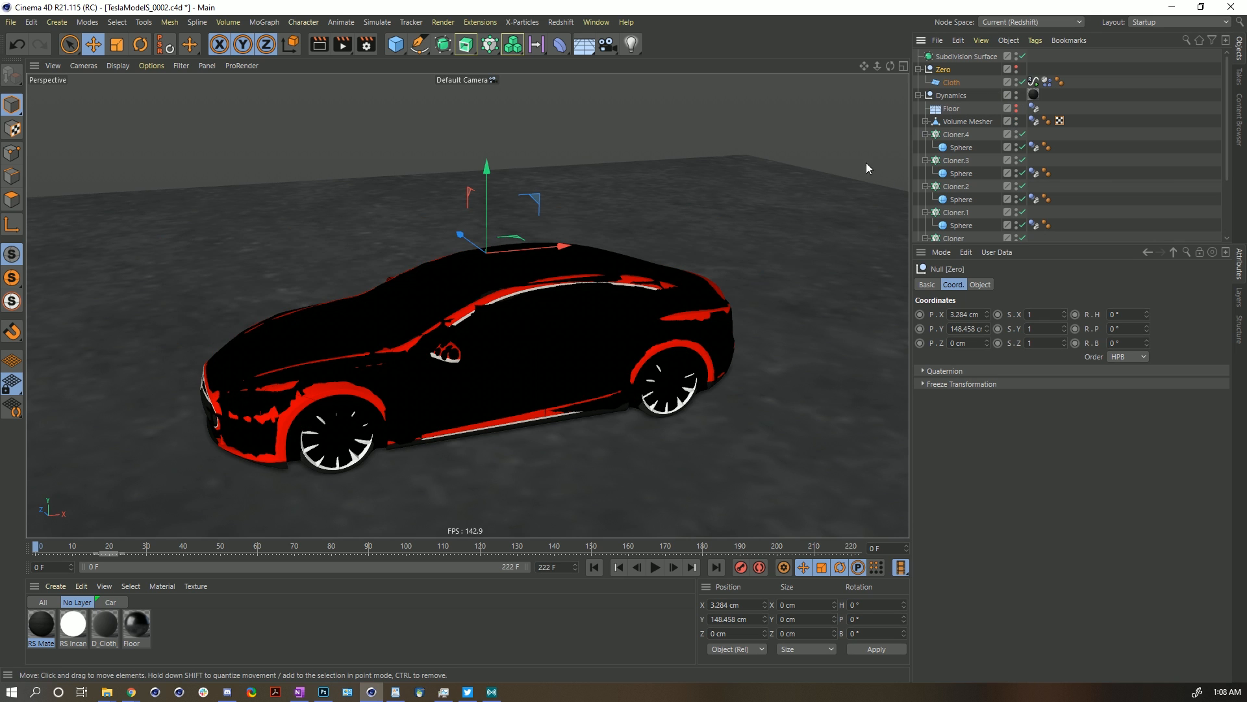
Move the RS Material tag from the Dynamics group to the Zero null and inspect the collision mesh against the car.
left_click_drag(1063, 70, 1063, 69)
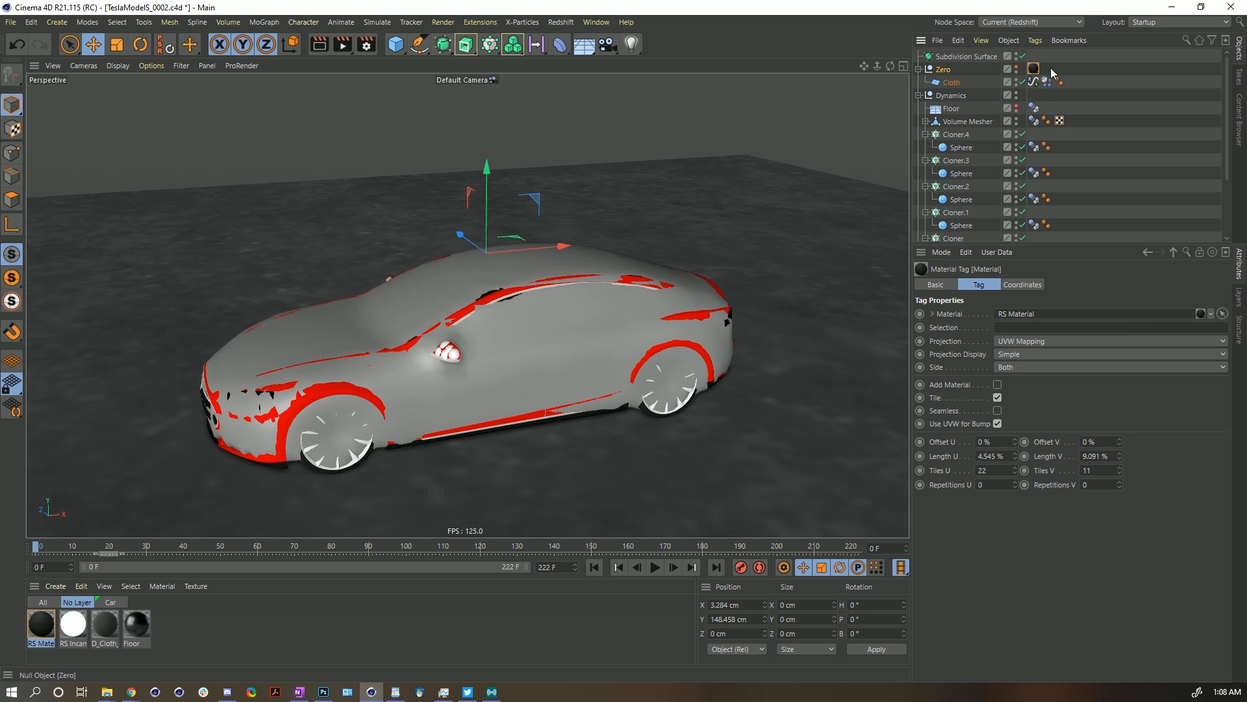
scroll(622, 329, "up", 5)
left_click_drag(428, 358, 468, 307, "alt")
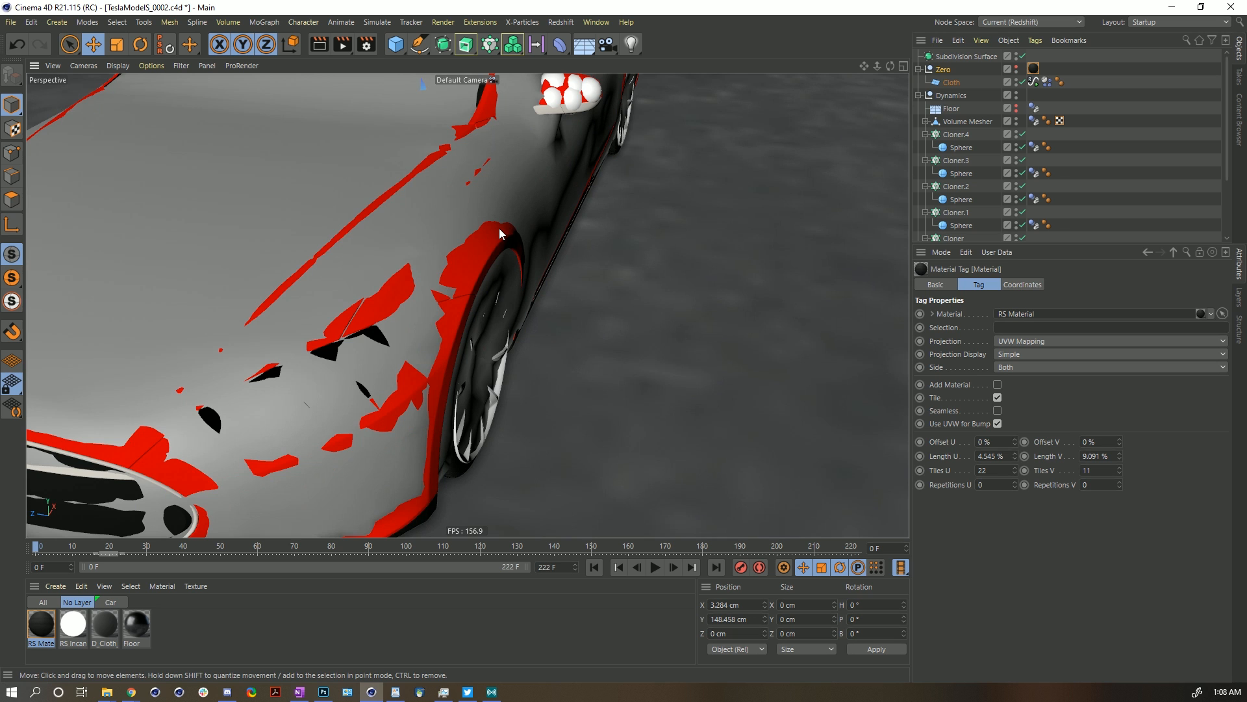
left_click_drag(454, 133, 425, 327, "alt")
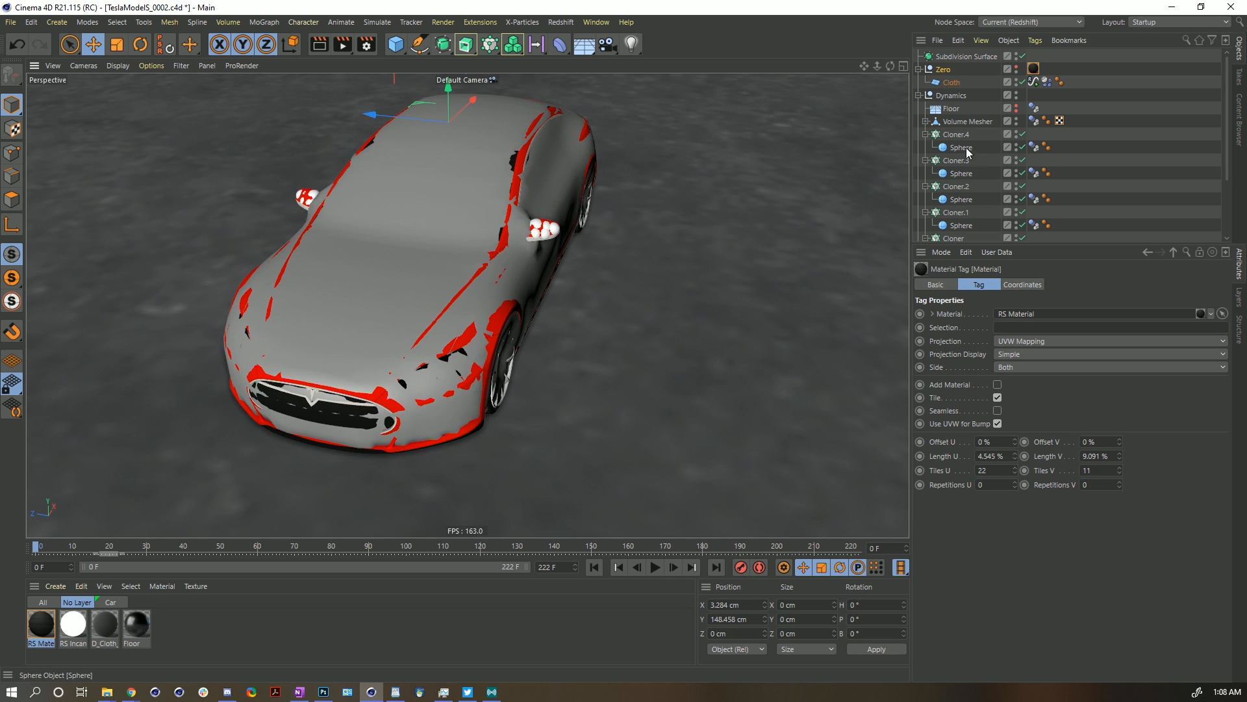
Select the Volume Mesher collision mesh for polygon editing and show the car enlarged in a full-size Top view.
left_click(938, 122)
left_click(926, 122)
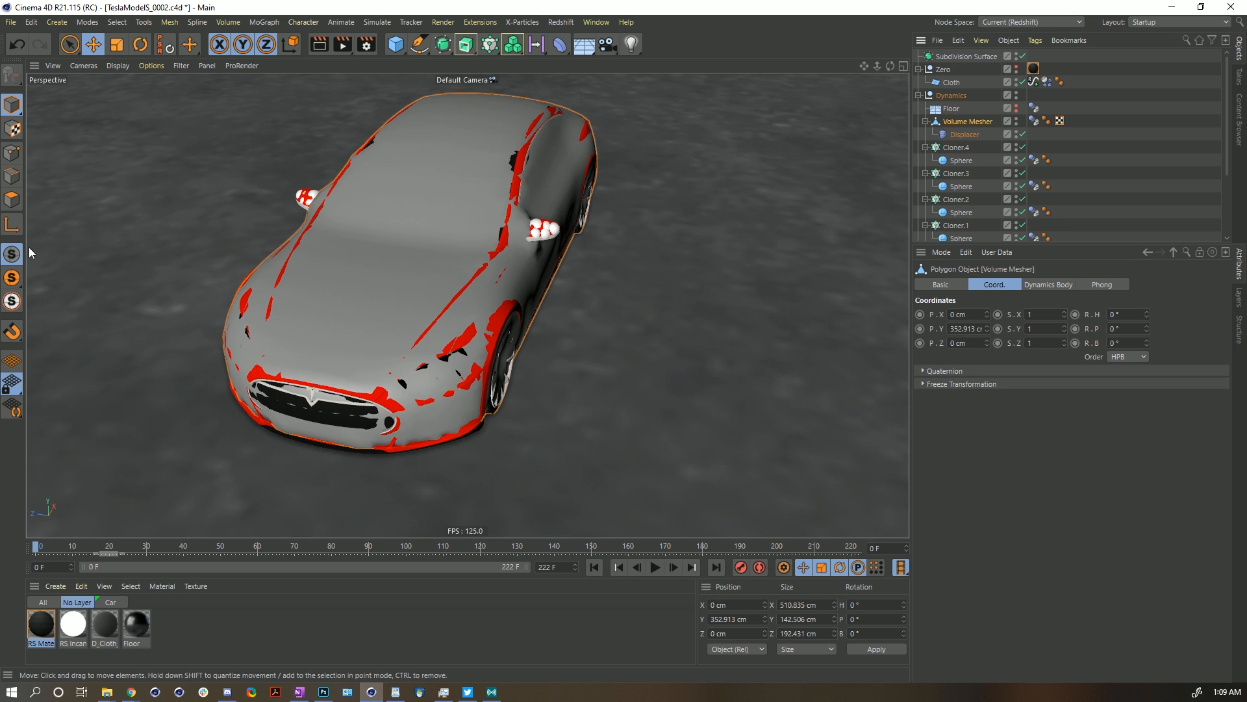
left_click(12, 199)
left_click_drag(362, 246, 413, 233, "alt")
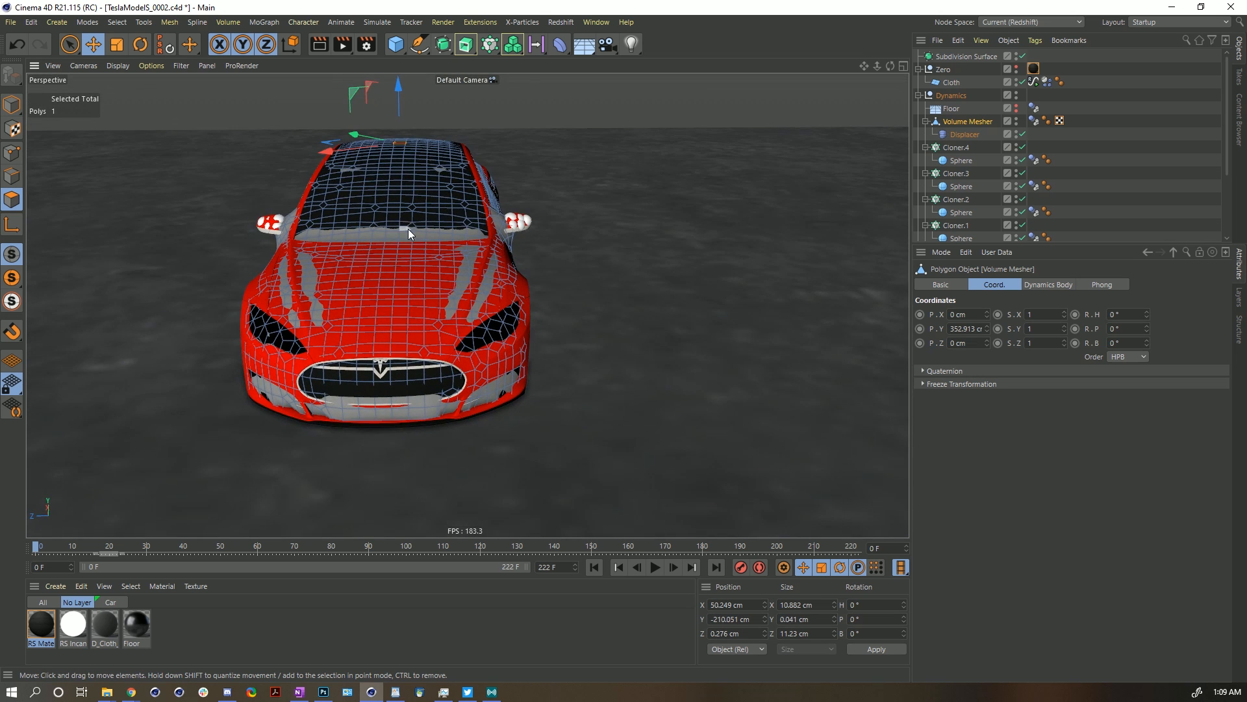
middle_click(558, 182)
middle_click(669, 186)
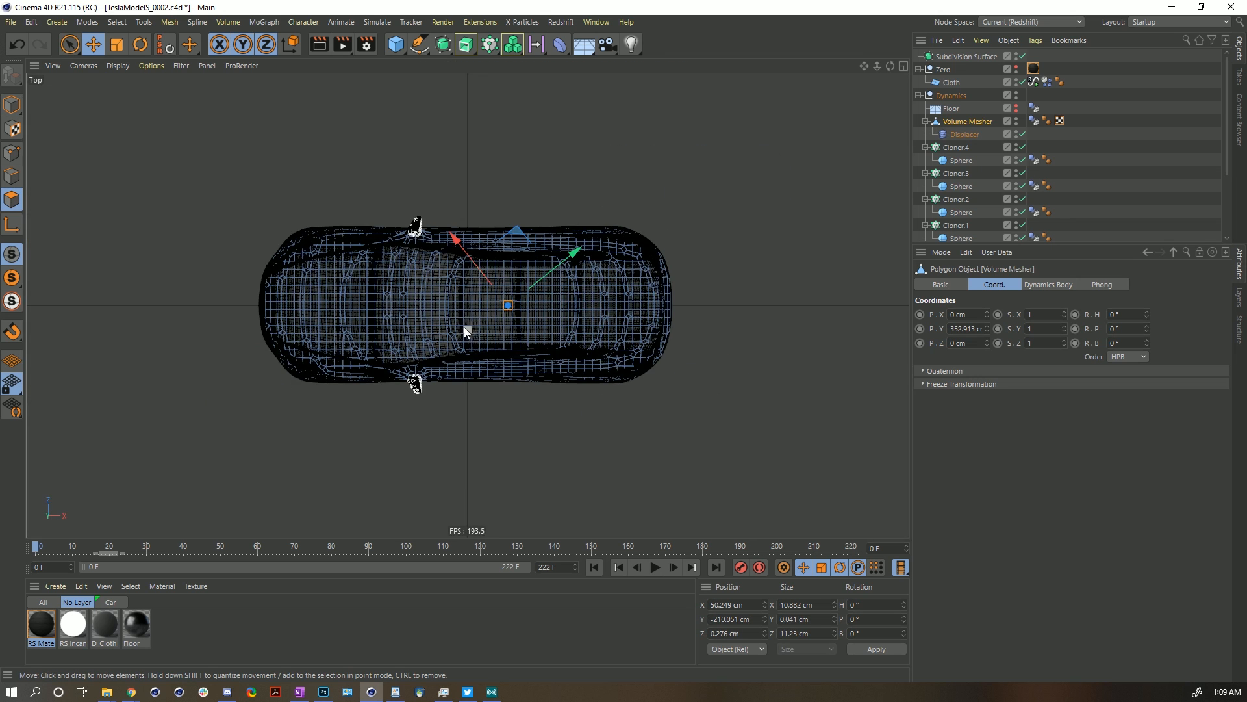
scroll(469, 326, "up", 5)
scroll(312, 277, "down", 6)
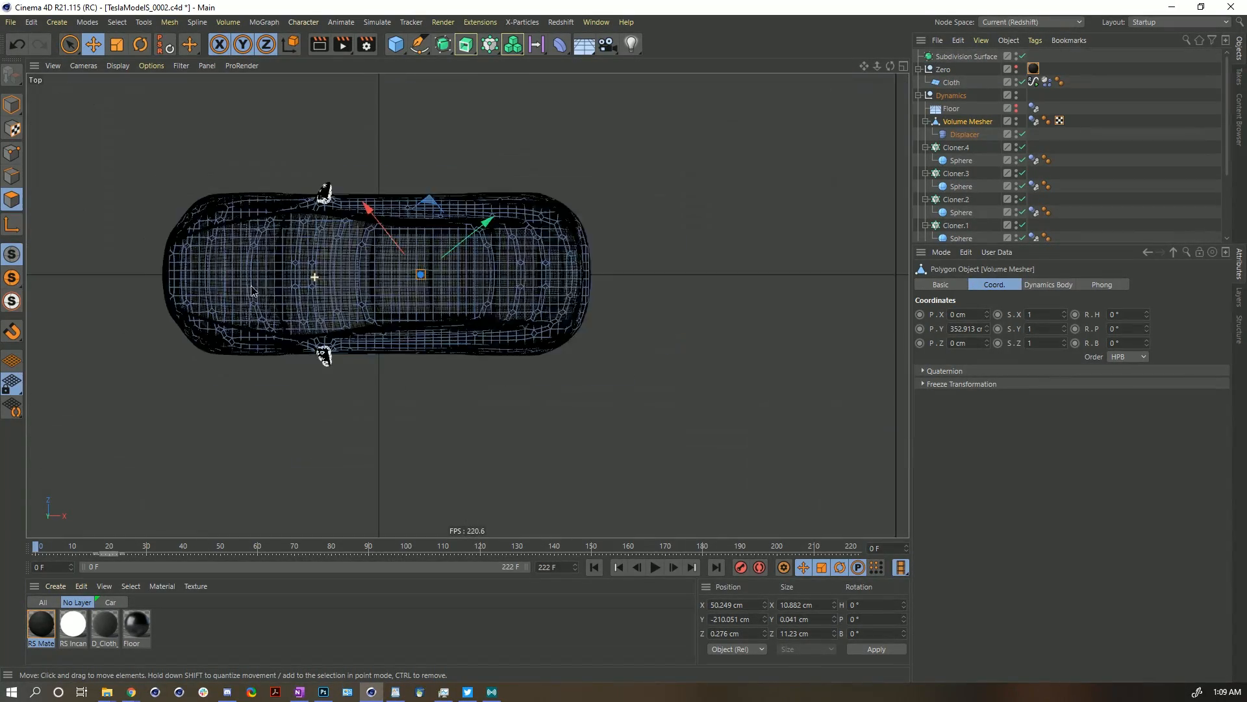
scroll(229, 275, "up", 3)
Ring-select the edges along the Volume Mesher's lengthwise centreline and apply an Edge Cut with 1 subdivision at 50% offset.
left_click(12, 177)
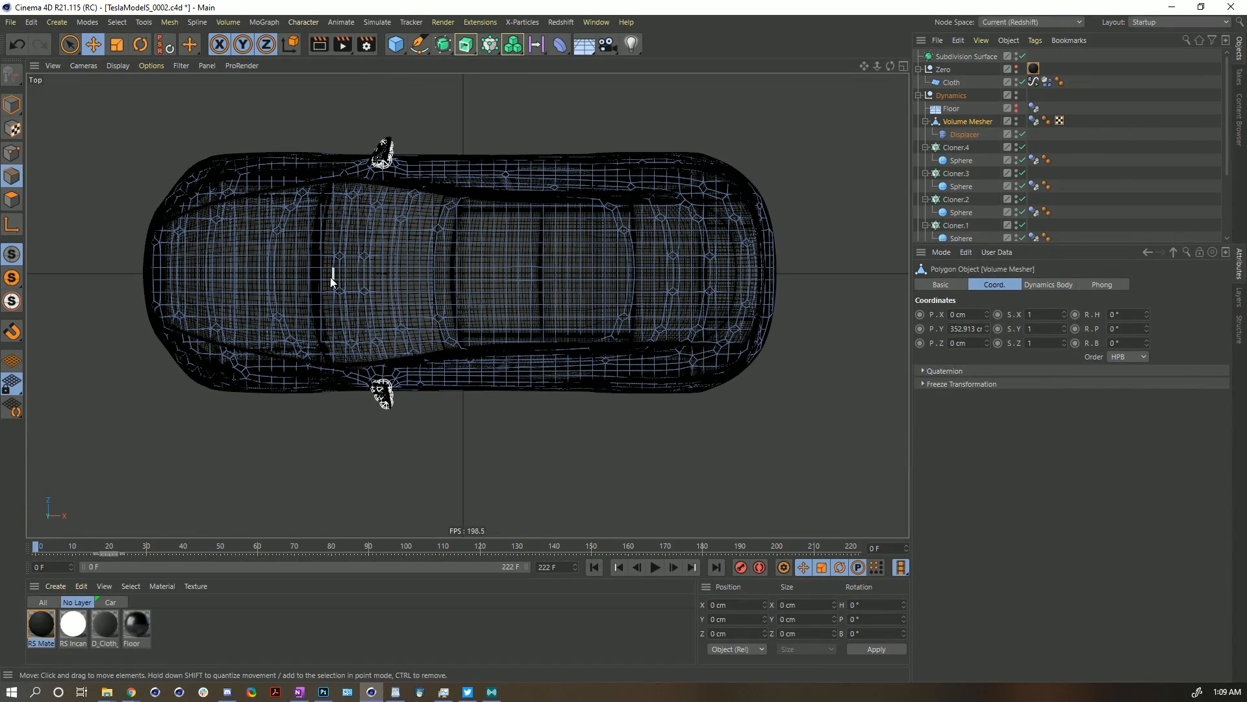
key("u")
key("b")
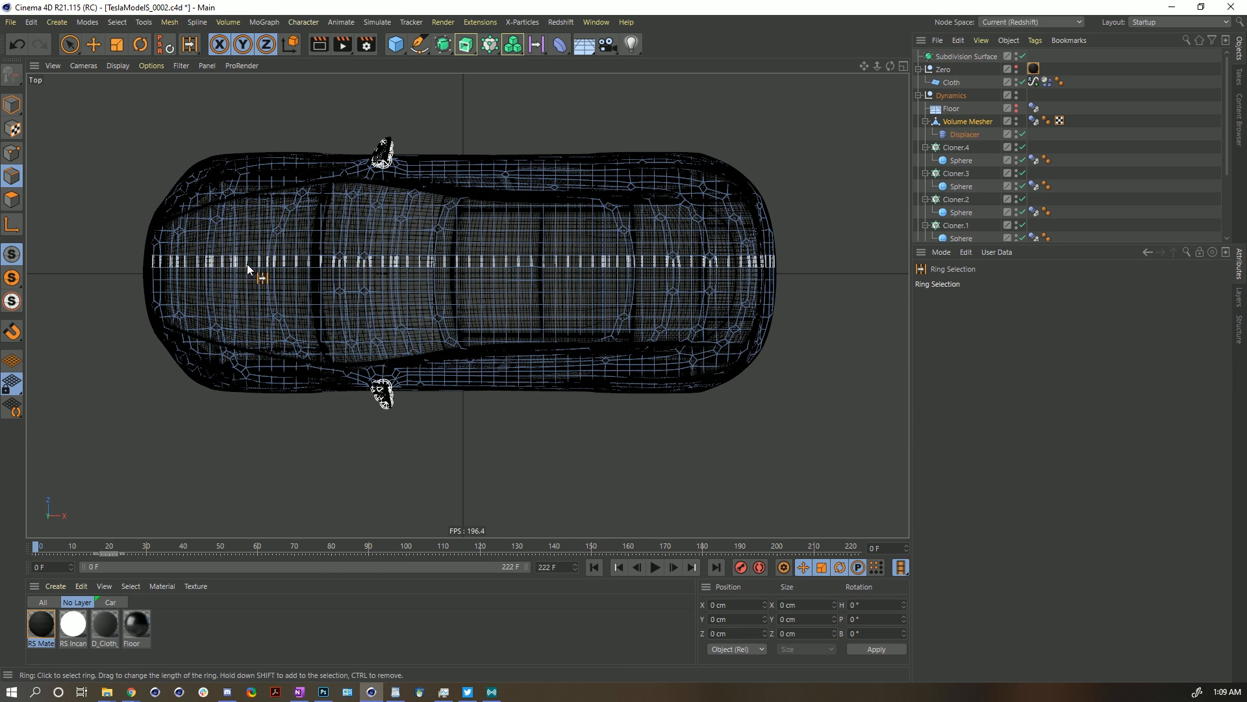
left_click(274, 277)
key("m")
key("f")
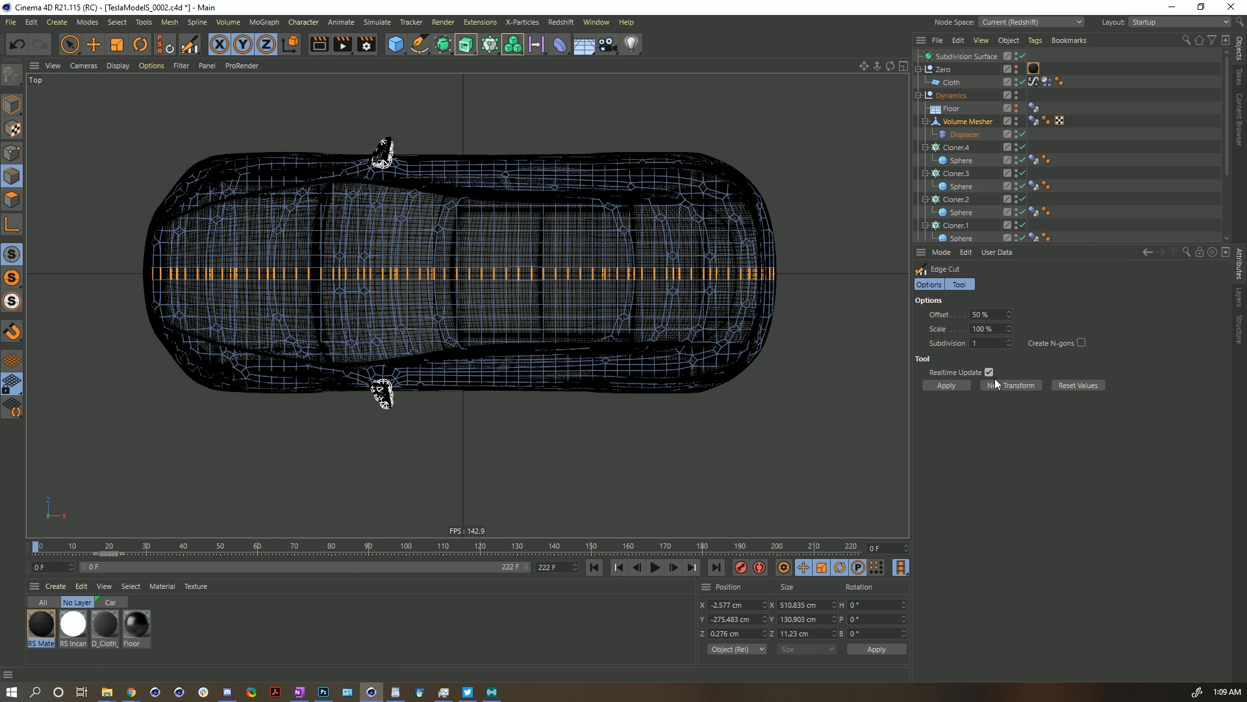
left_click(956, 386)
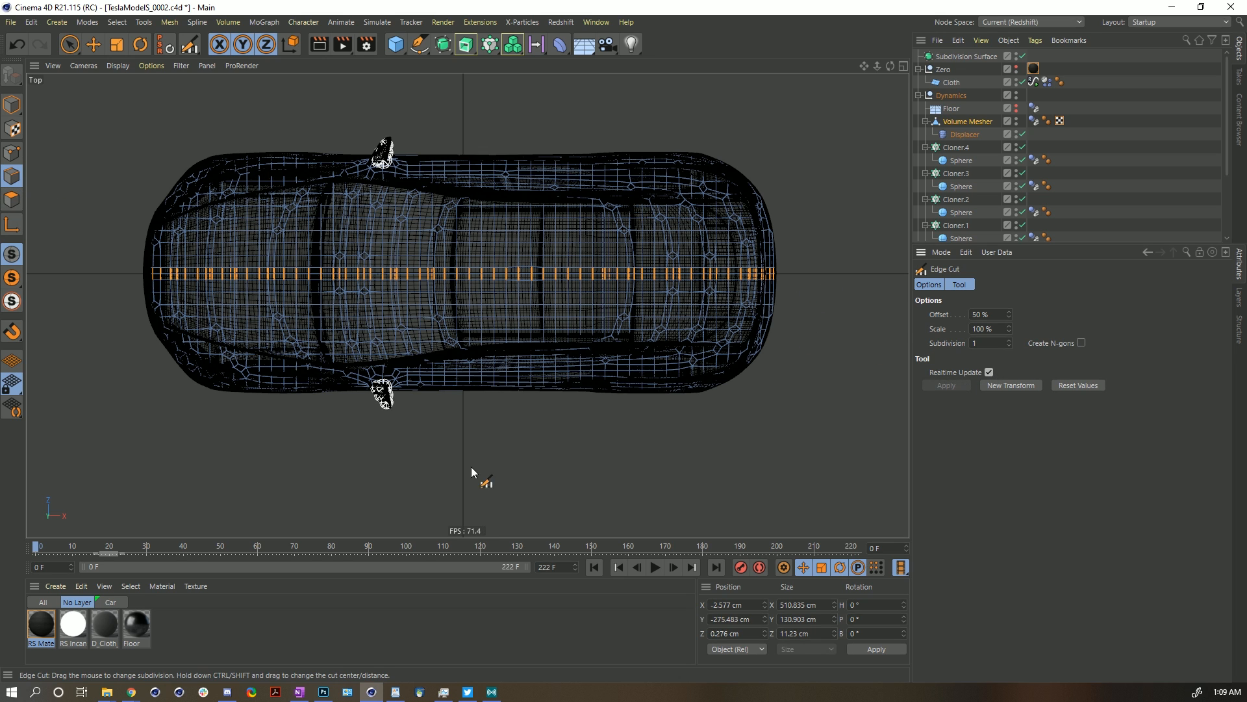
Delete all points of the Volume Mesher on the positive-Z side of its lengthwise centreline, using a rectangle selection in point mode.
left_click(12, 152)
left_click_drag(70, 44, 128, 87)
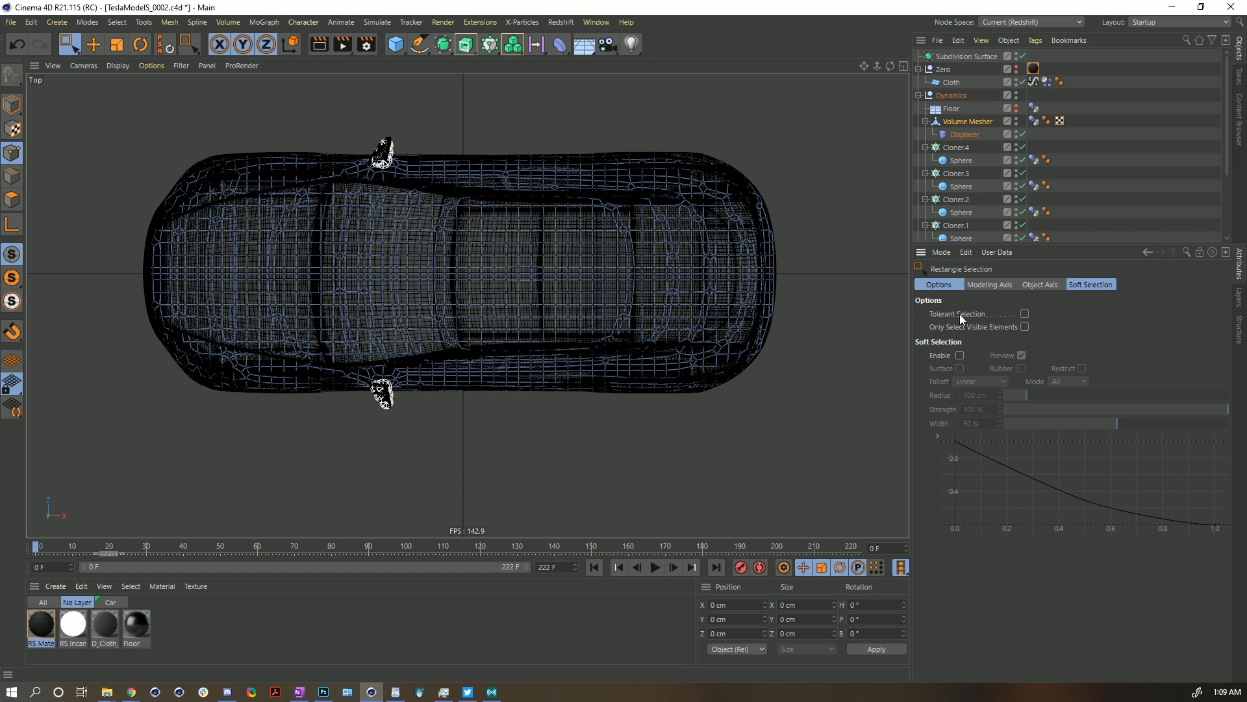
left_click_drag(833, 103, 41, 272)
key("Delete")
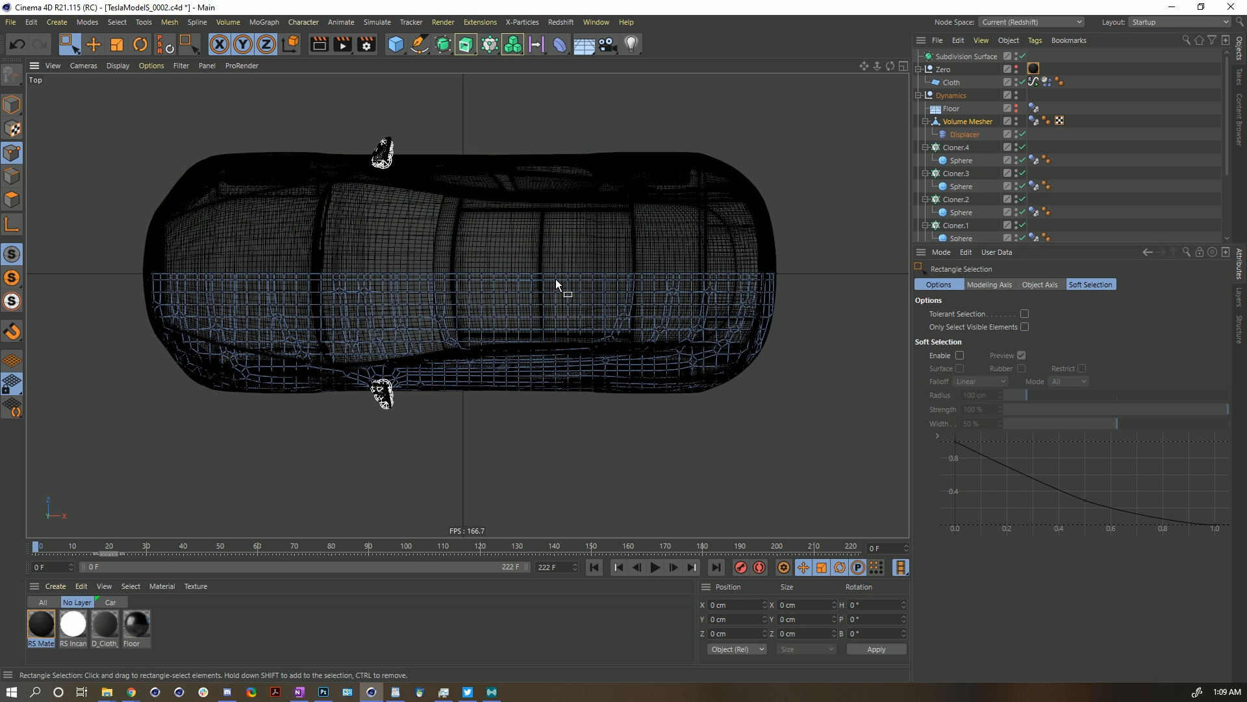
Select the centreline points and flatten them by setting their Z position and Z size to 0 cm, returning to the Perspective view.
left_click_drag(102, 208, 801, 276)
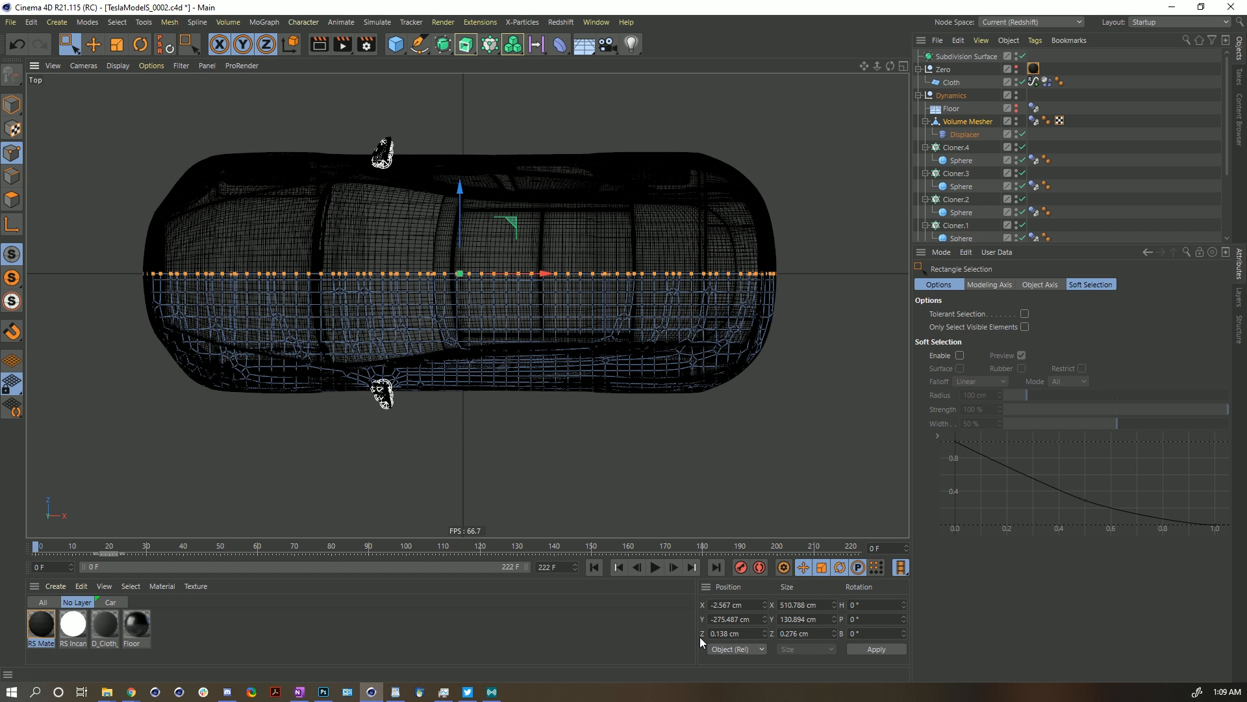
left_click(820, 633)
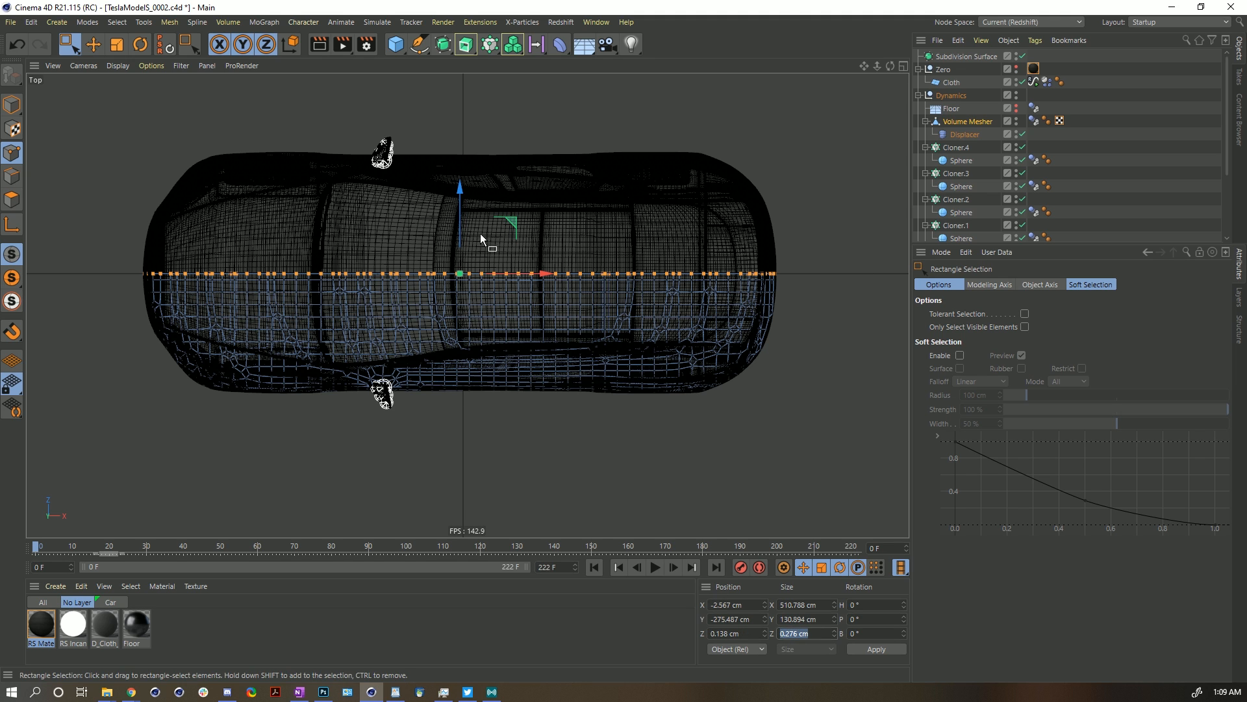
left_click(745, 633)
type("0")
key("Tab")
type("0")
key("F1")
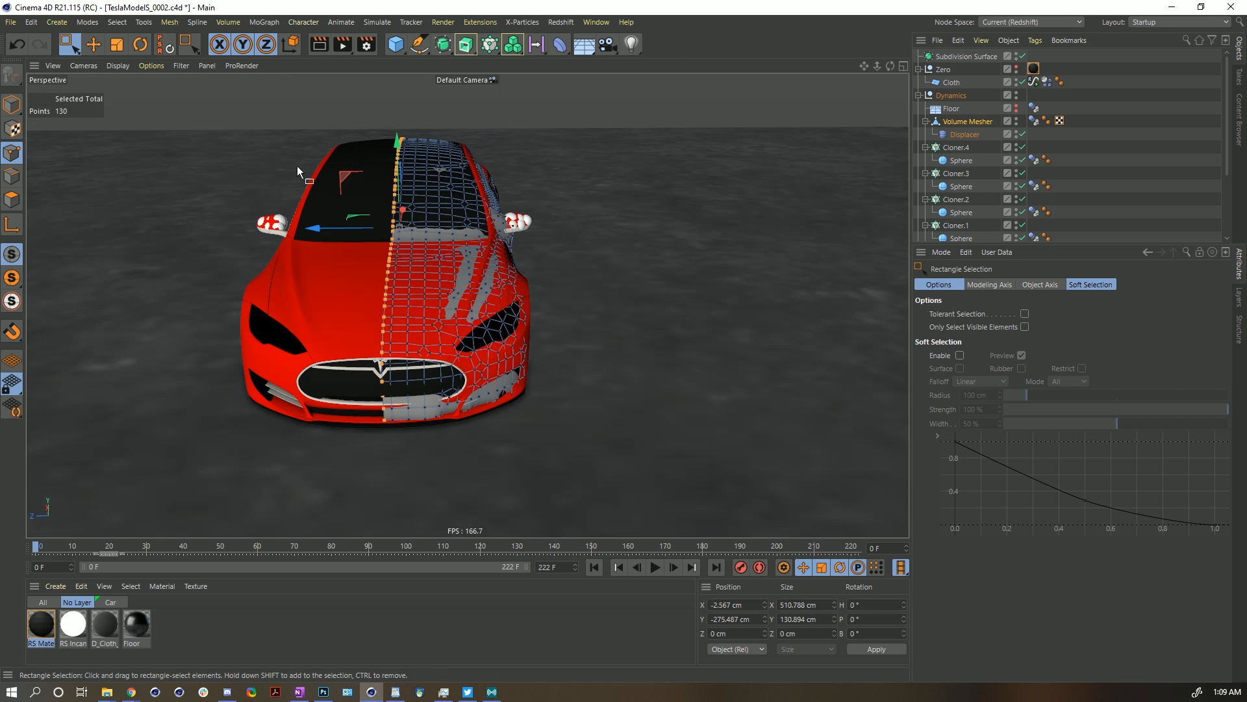
Add a Symmetry object as parent of the Volume Mesher and set its Mirror Plane to XY.
left_click(442, 44)
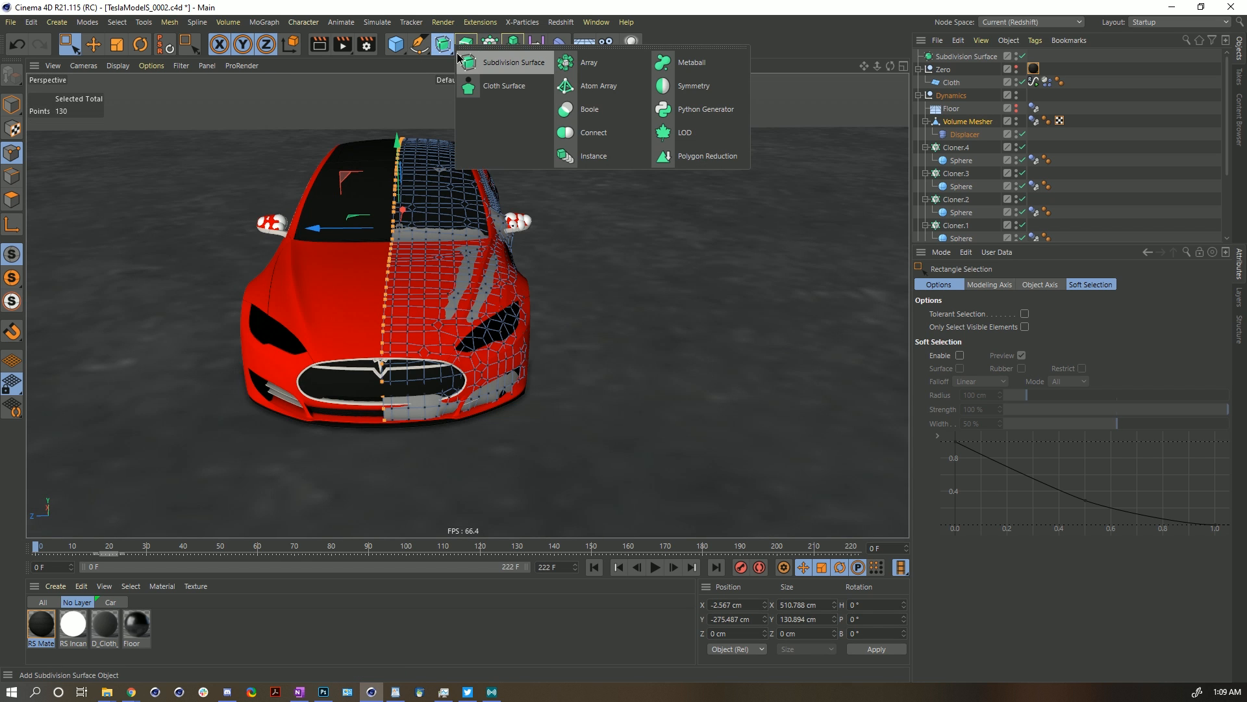
left_click(668, 84)
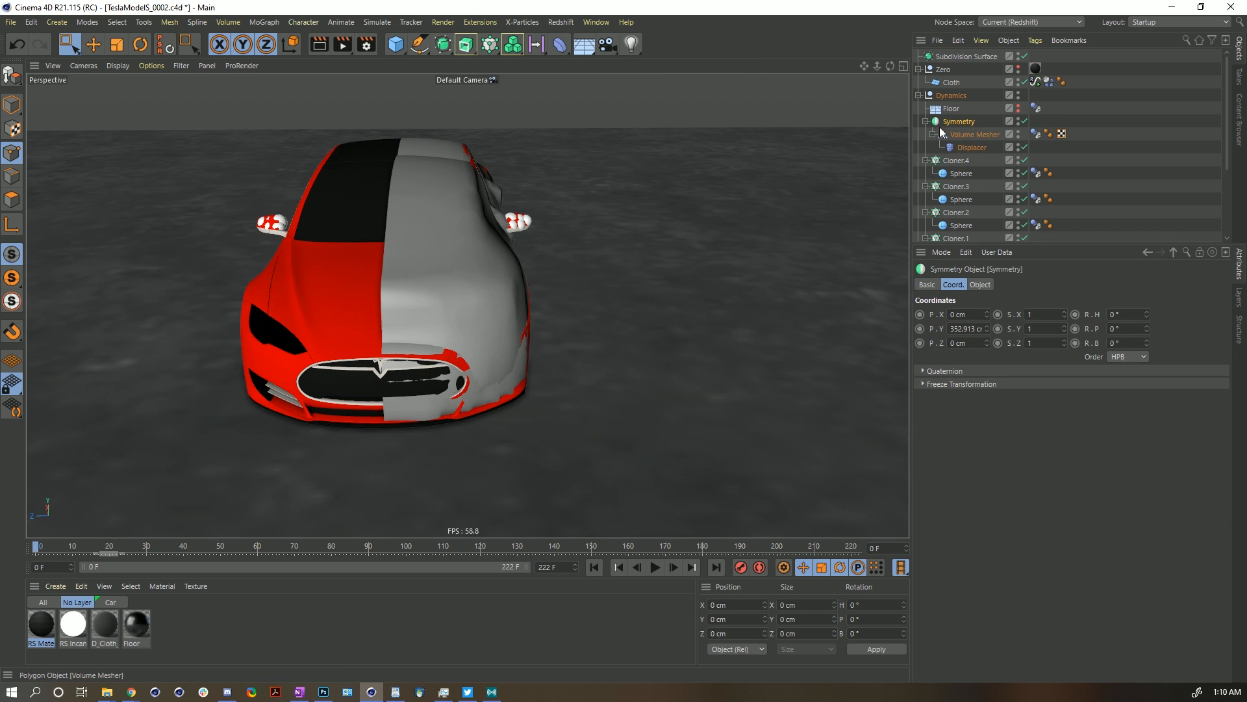
left_click(979, 285)
left_click(1002, 312)
left_click(1003, 329)
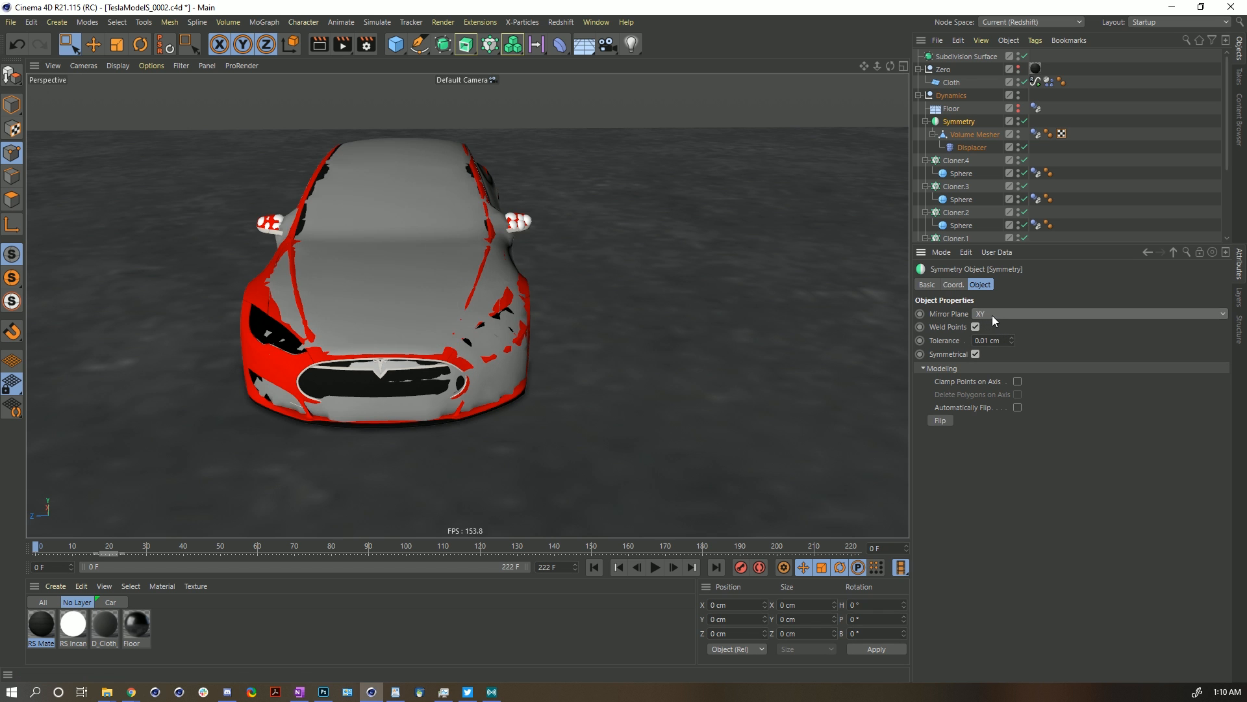
left_click_drag(516, 254, 347, 286, "alt")
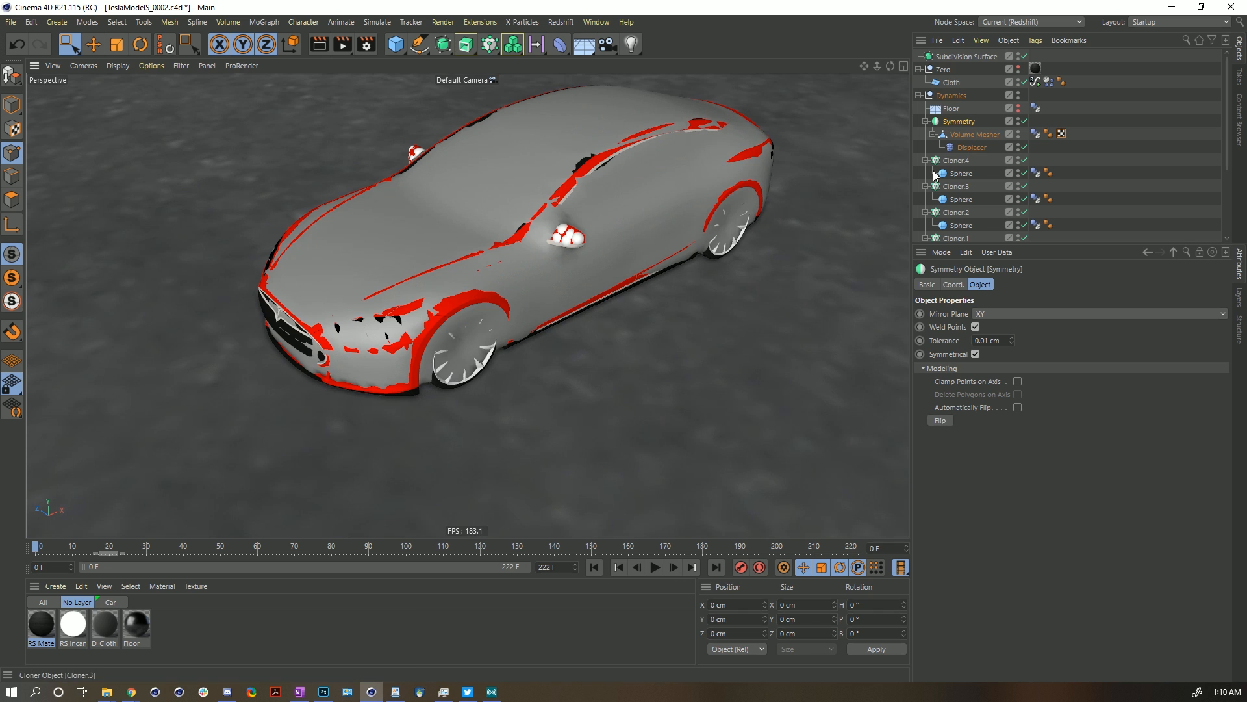
Move the Displacer out of the Volume Mesher so it sits directly under the Symmetry object.
left_click(970, 136)
left_click_drag(968, 147, 962, 129)
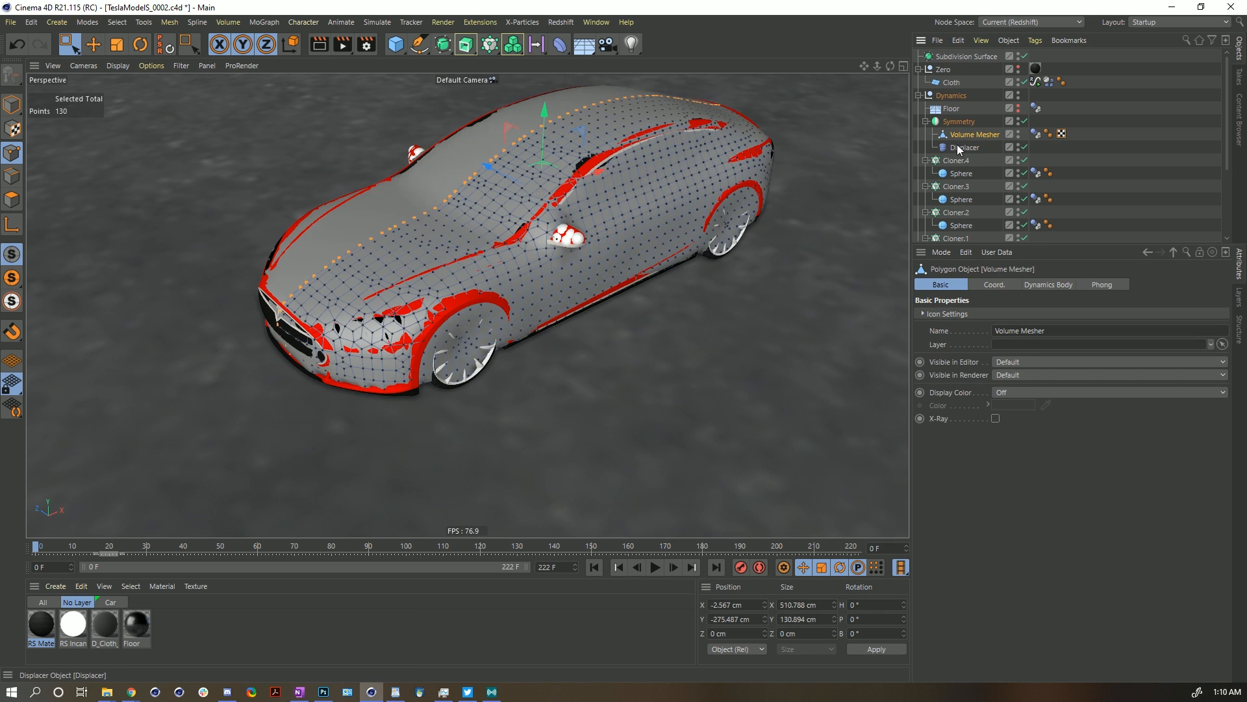
left_click(953, 126)
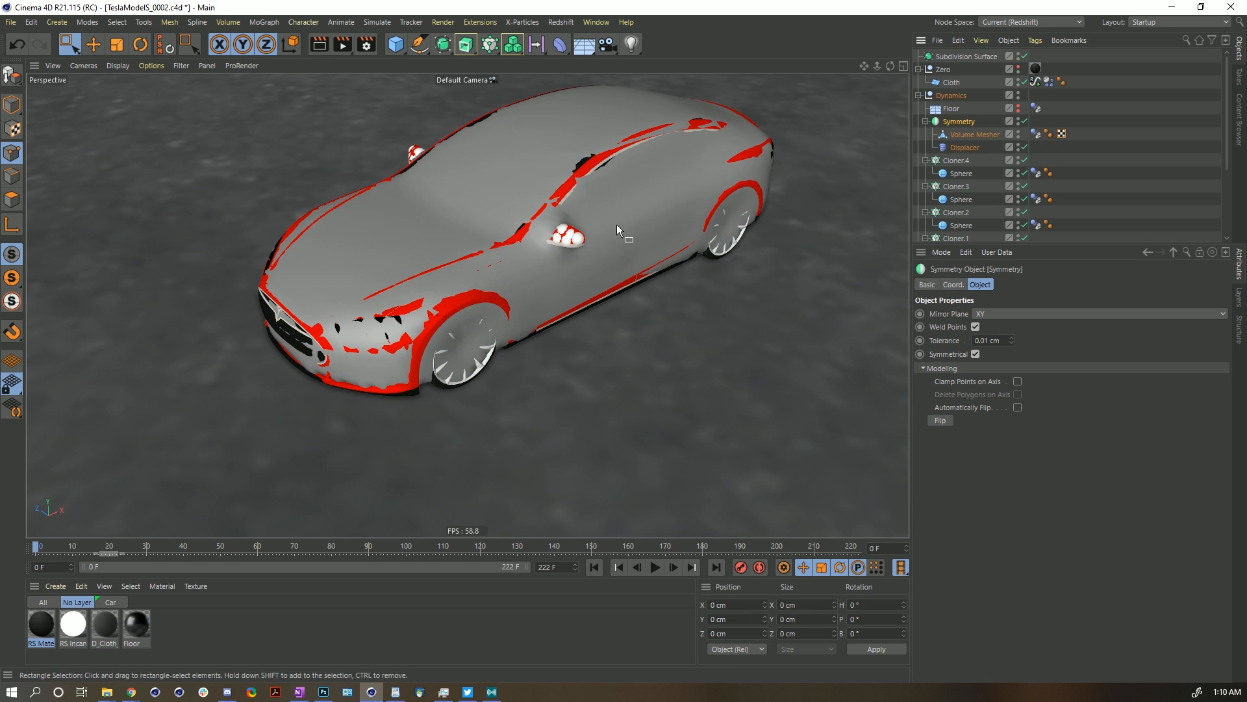
Examine the front of the mirrored collision mesh up close, toggling the Displacer and selecting the Volume Mesher in polygon mode.
left_click(963, 137)
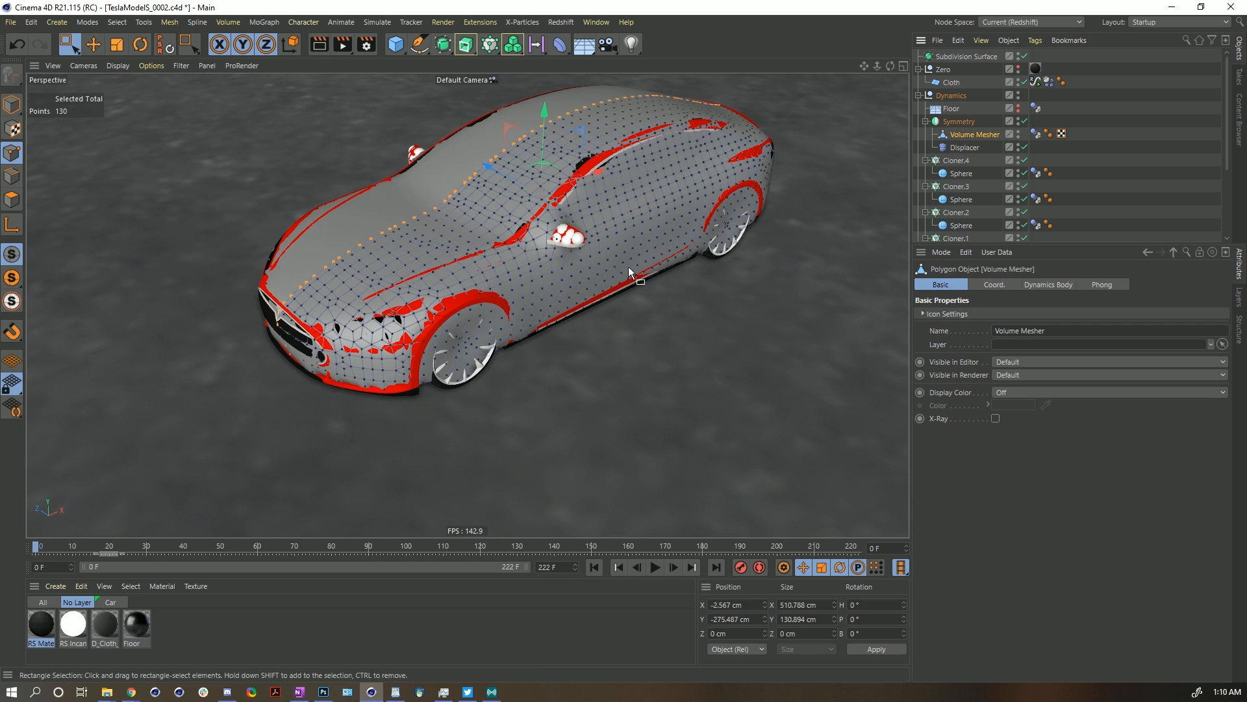
scroll(532, 243, "up", 3)
scroll(482, 298, "up", 3)
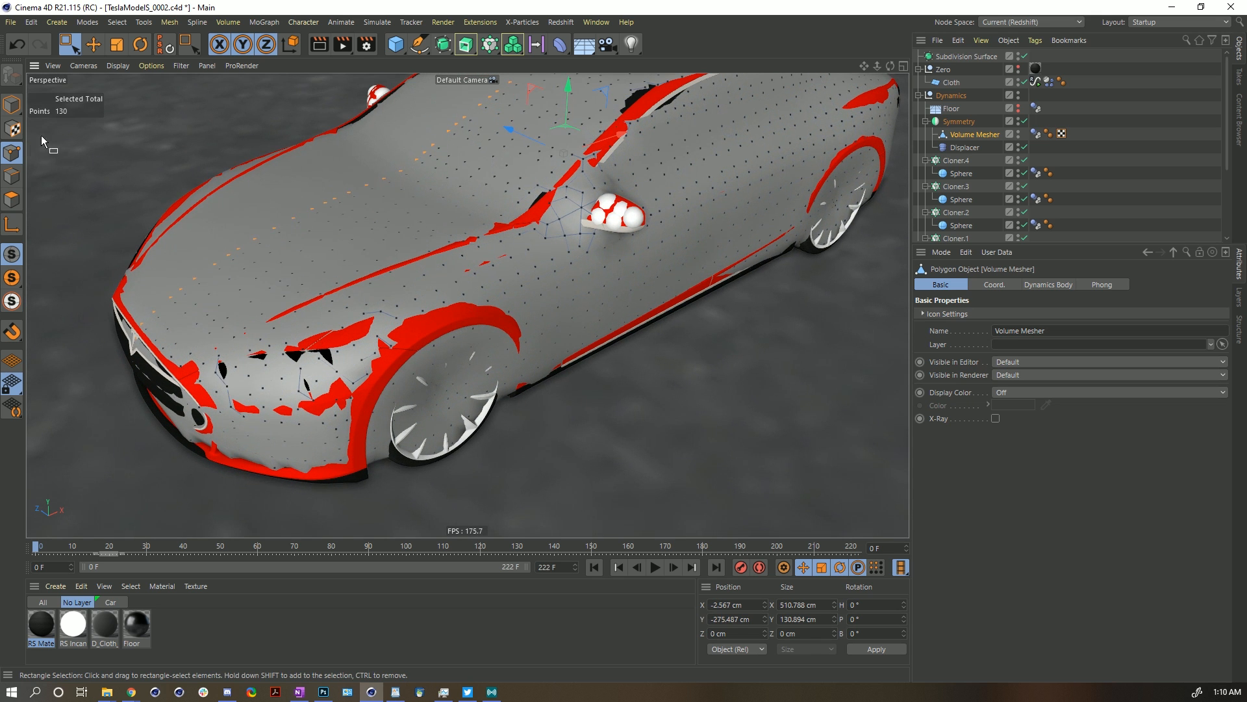
left_click(11, 201)
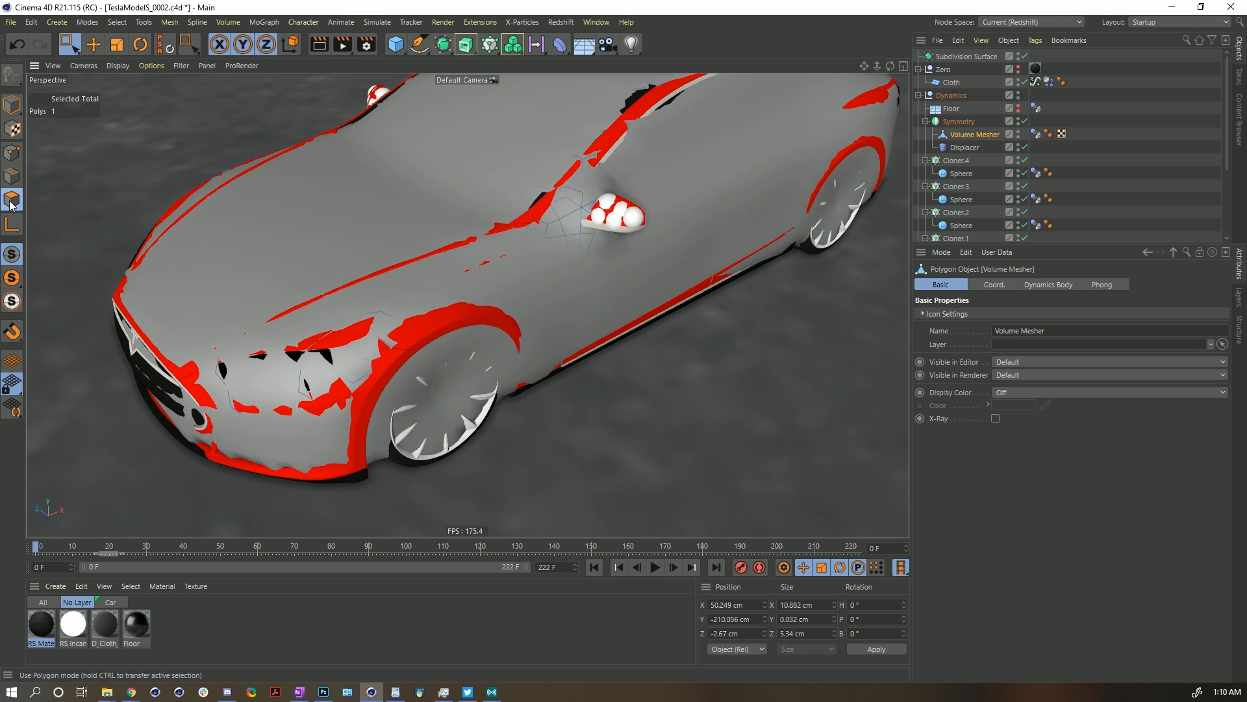
mouse_move(258, 348)
left_mouse_down("alt")
mouse_move(291, 299)
mouse_move(263, 351)
left_mouse_up("alt")
scroll(264, 353, "up", 4)
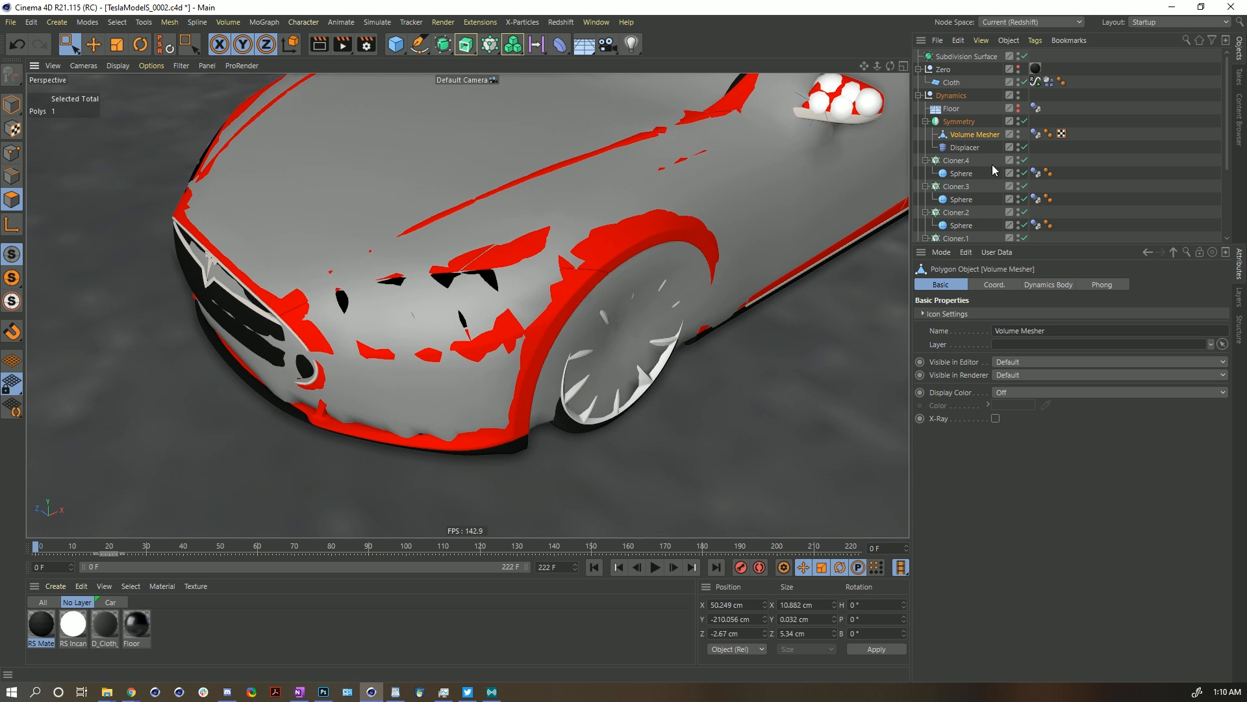
left_click(1089, 160)
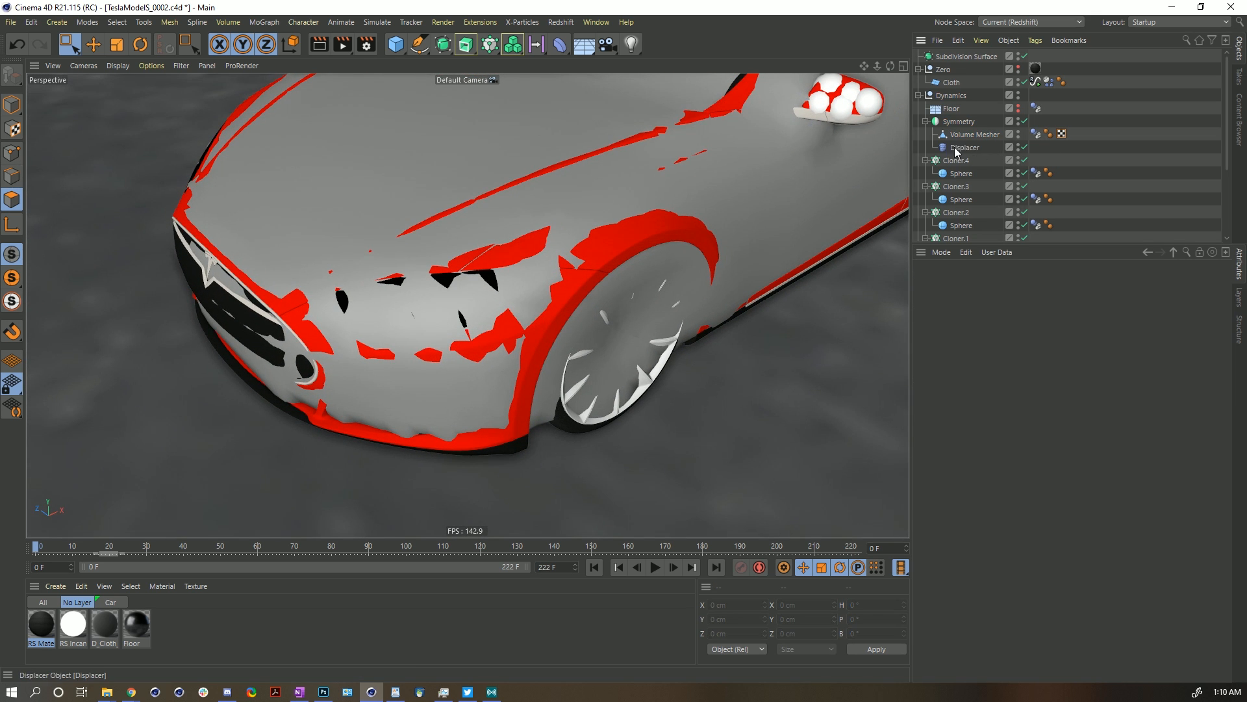
left_click(12, 104)
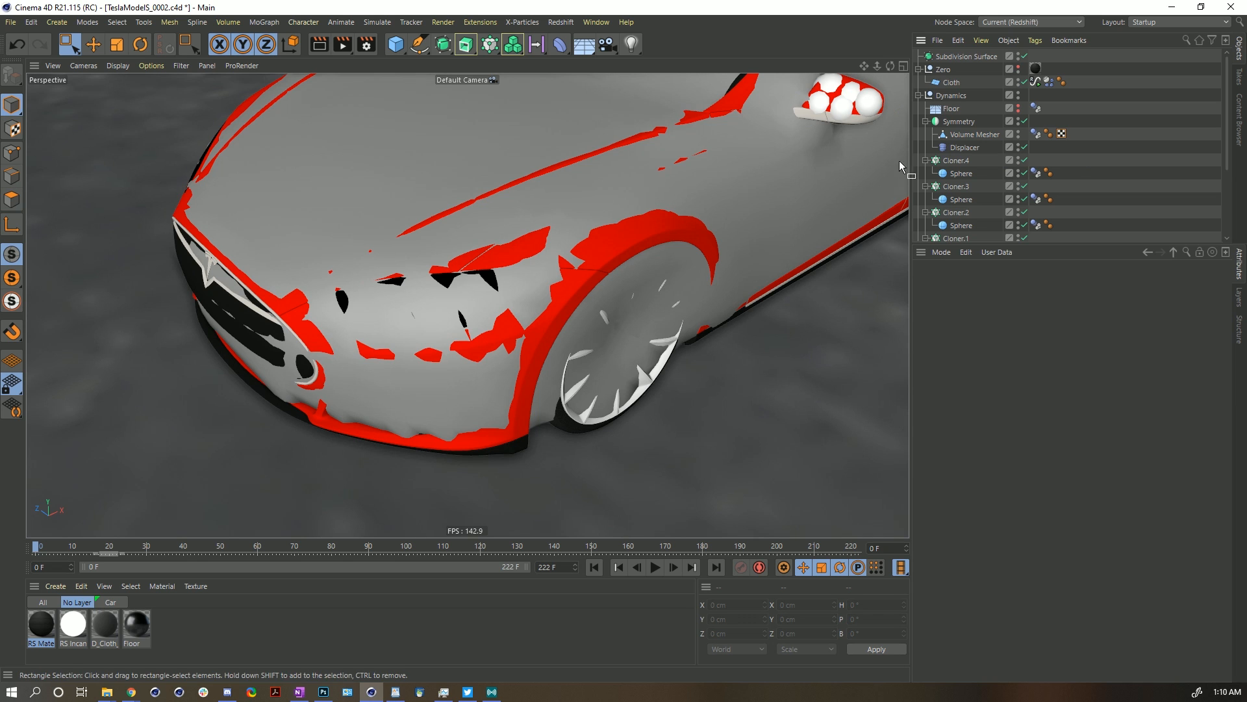
left_click(1025, 148)
left_click(1024, 149)
left_click(1024, 149)
left_click(1025, 149)
left_click(974, 135)
left_click(12, 199)
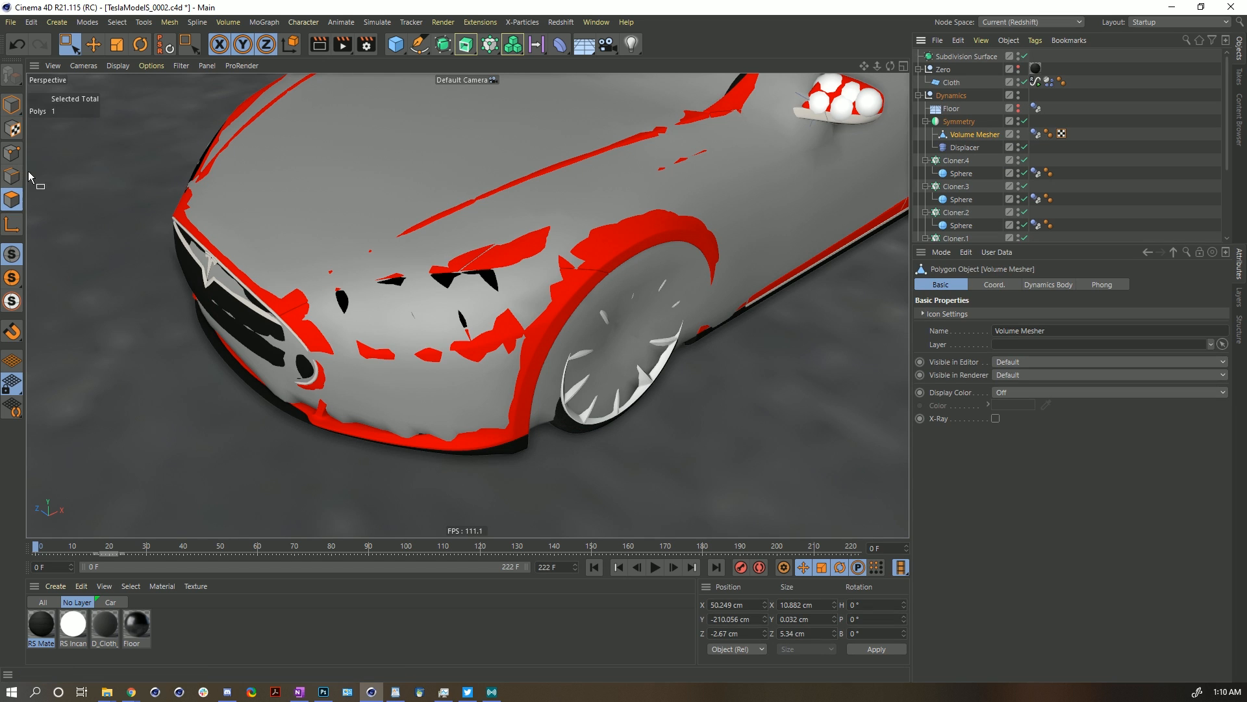
left_click(95, 47)
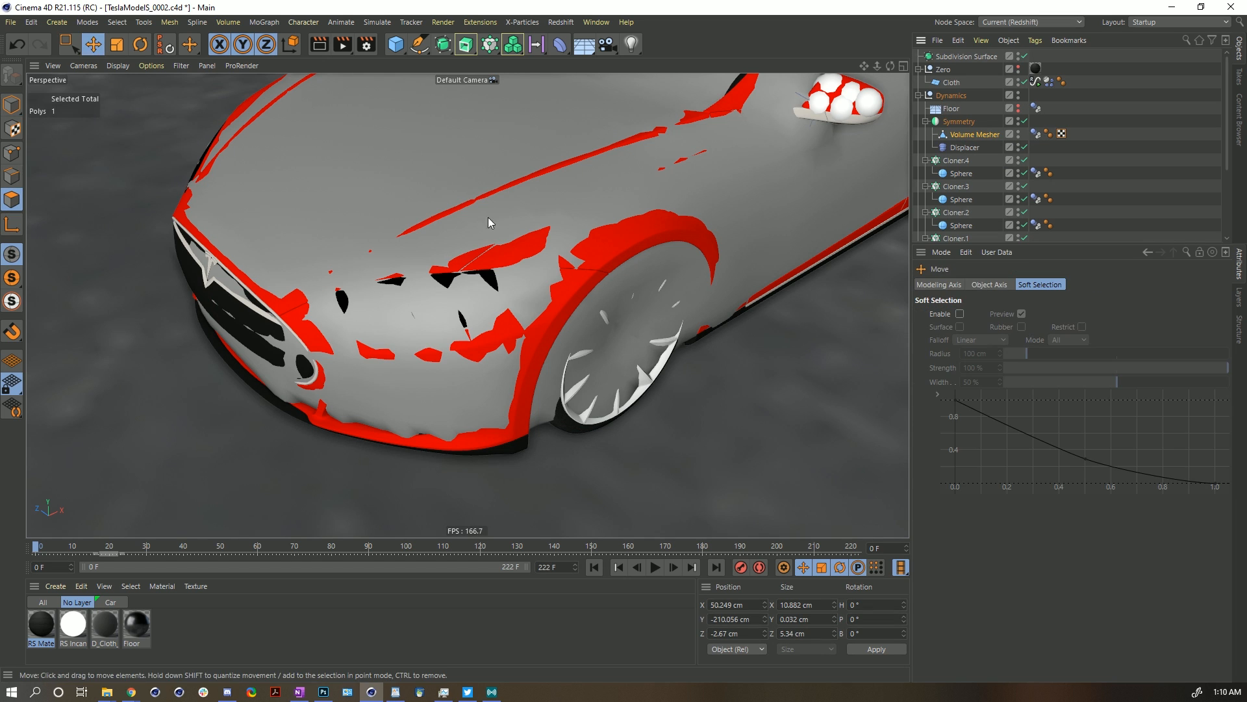
Disable the Symmetry object and select the Volume Mesher half mesh beneath it.
left_click(961, 122)
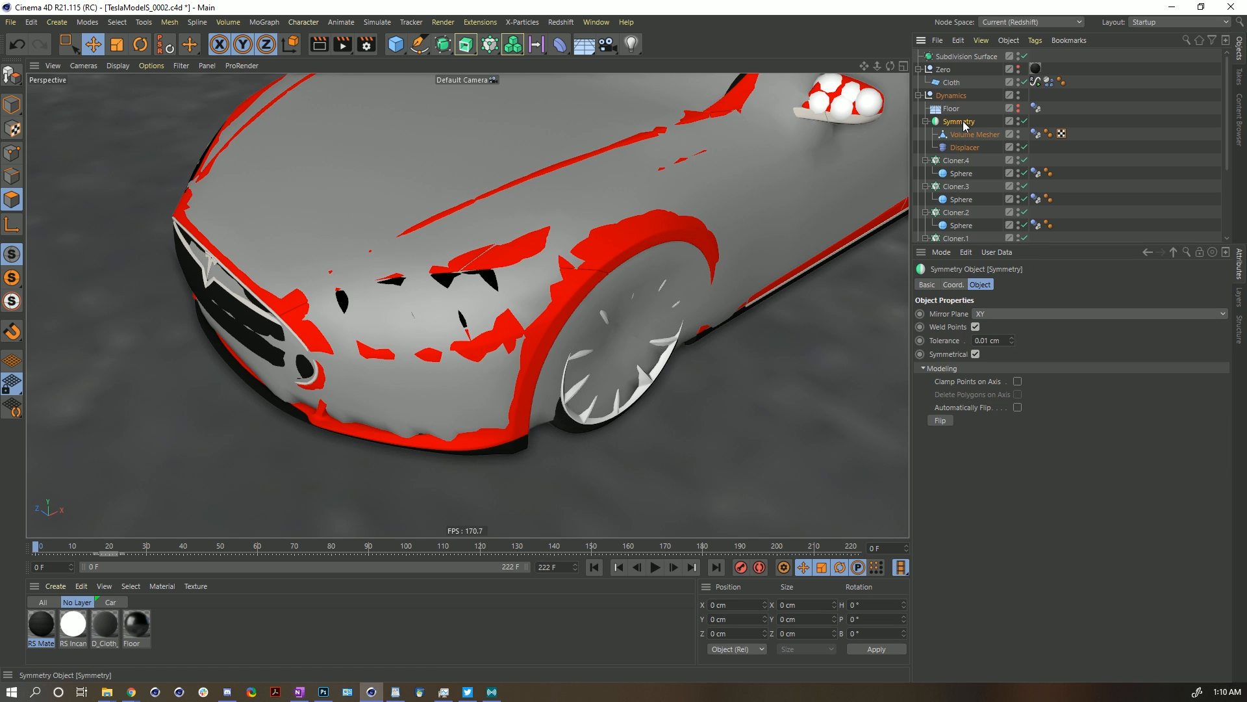
left_click(1025, 121)
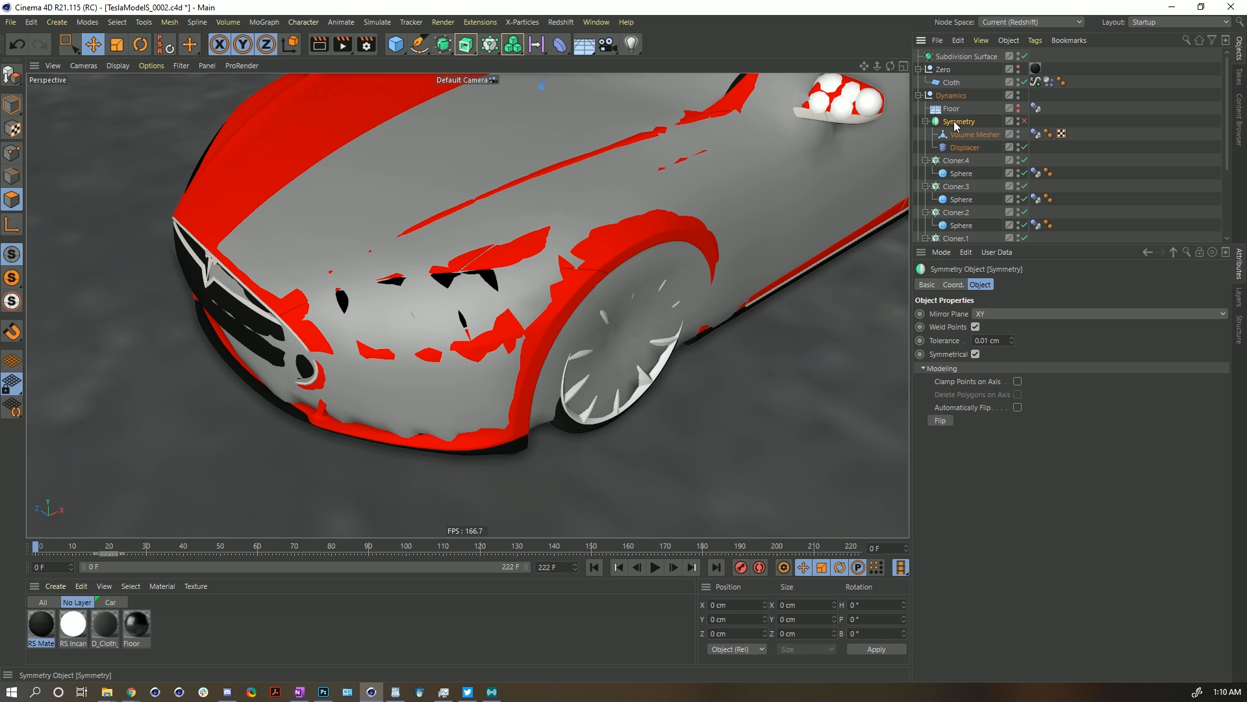
scroll(530, 199, "down", 2)
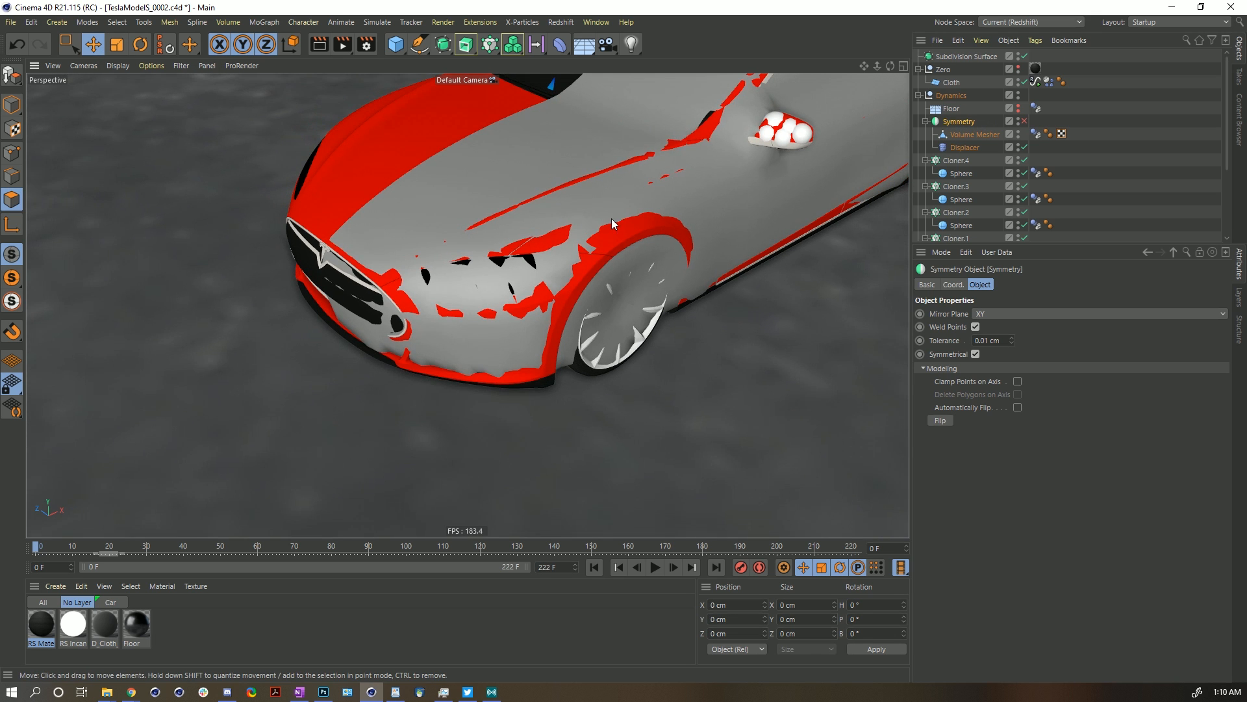
left_click(967, 134)
left_click(1024, 121)
left_click(1025, 121)
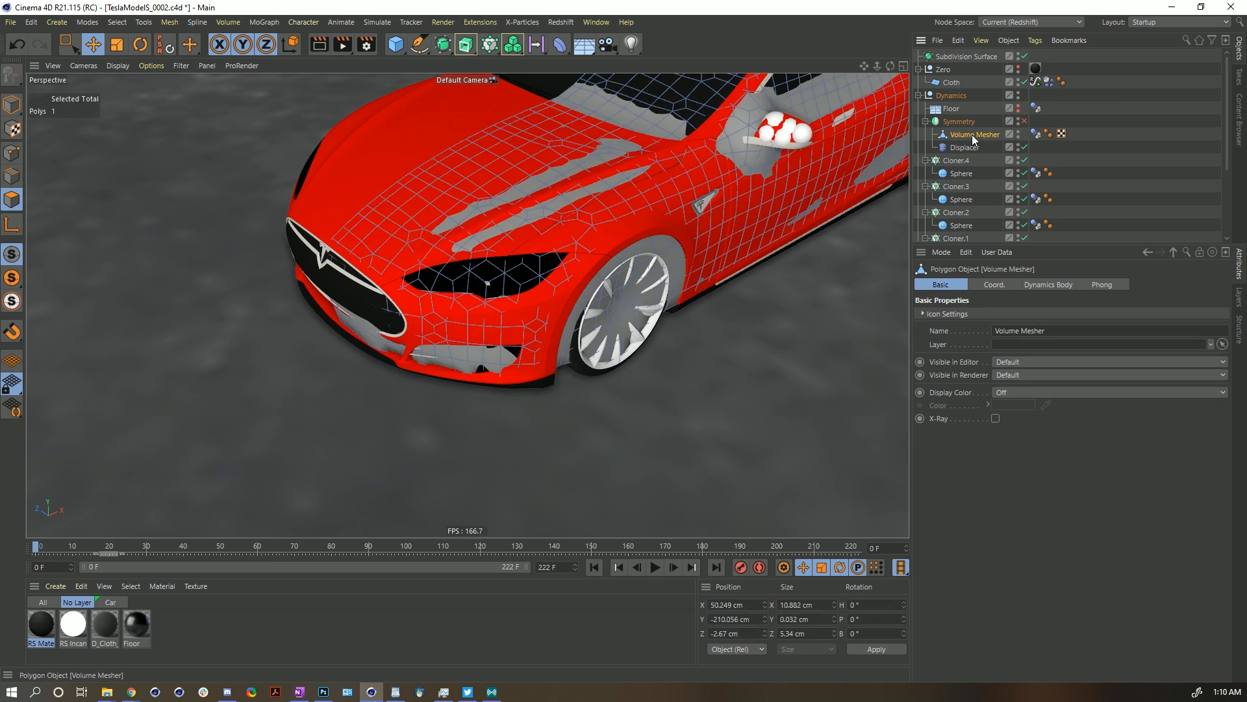
Put the Displacer back under the Volume Mesher and keep a disabled copy of it in the Dynamics group below Symmetry.
left_click(970, 147)
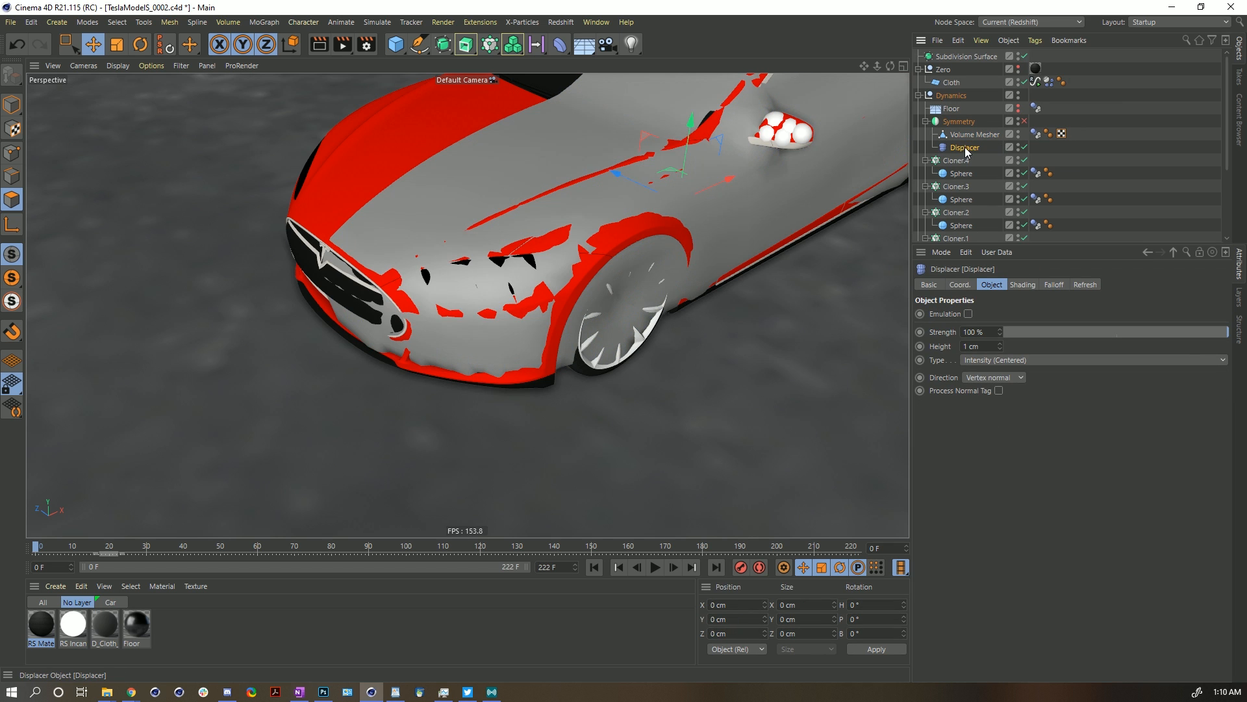
left_click_drag(976, 136, 976, 135)
left_click_drag(969, 152, 947, 159, "ctrl")
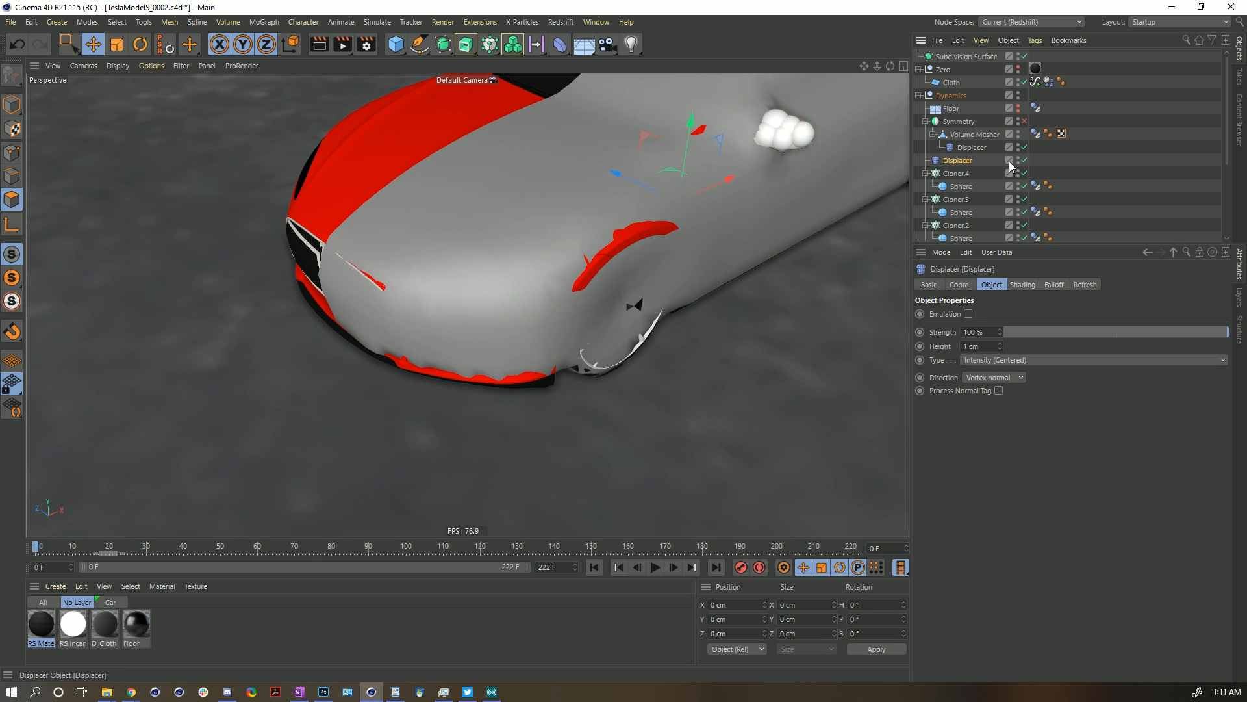
Bake the displacement with Current State to Object, delete the original Volume Mesher and leftover null, and keep the baked mesh under Symmetry.
left_click(972, 134)
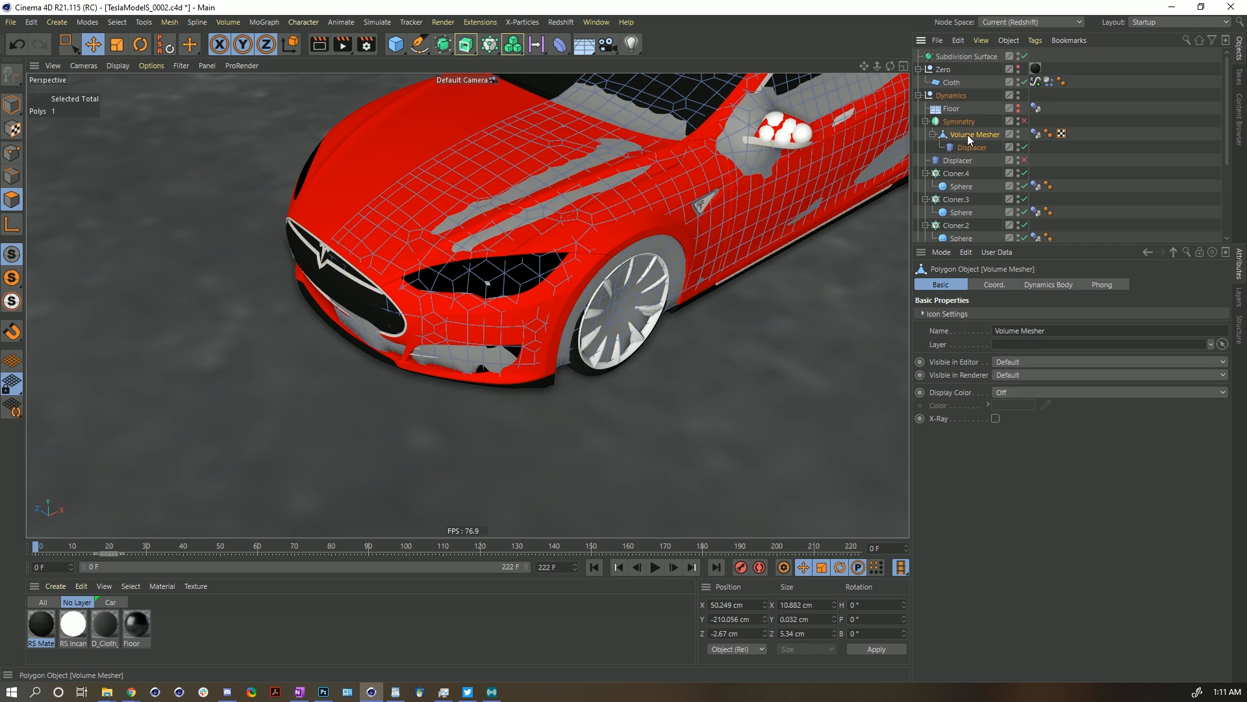
right_click(968, 135)
left_click(1058, 486)
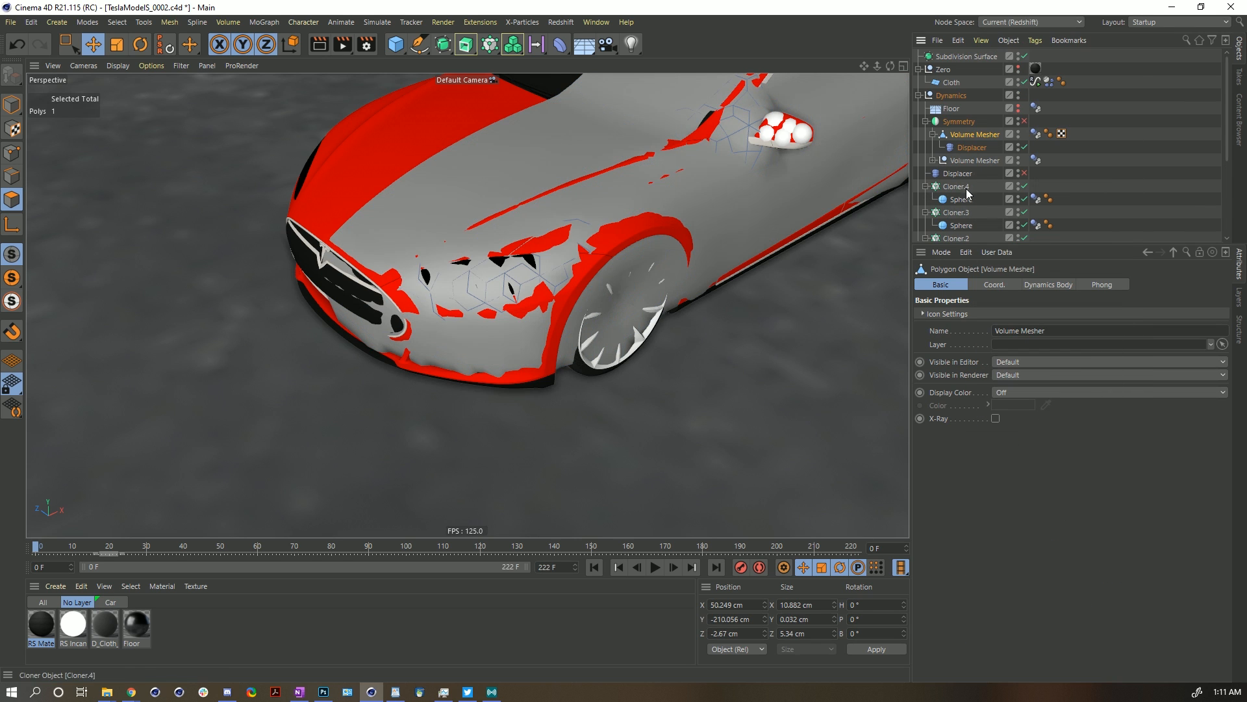
key("Delete")
left_click(933, 134)
left_click_drag(964, 146, 964, 124)
left_click(972, 147)
key("Delete")
left_click(962, 135)
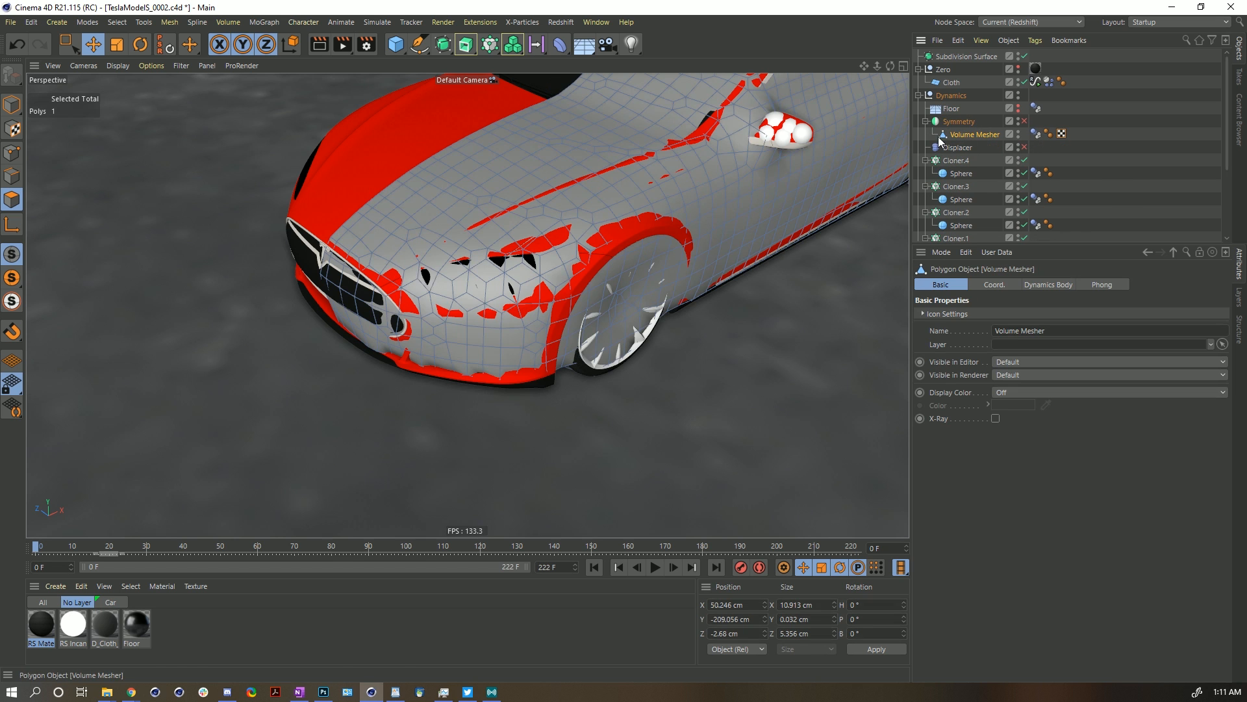
Live-select the polygons along the grille's upper edge, deselect those across the grille opening, and move the rest slightly forward along X.
scroll(382, 260, "up", 5)
left_click(67, 44)
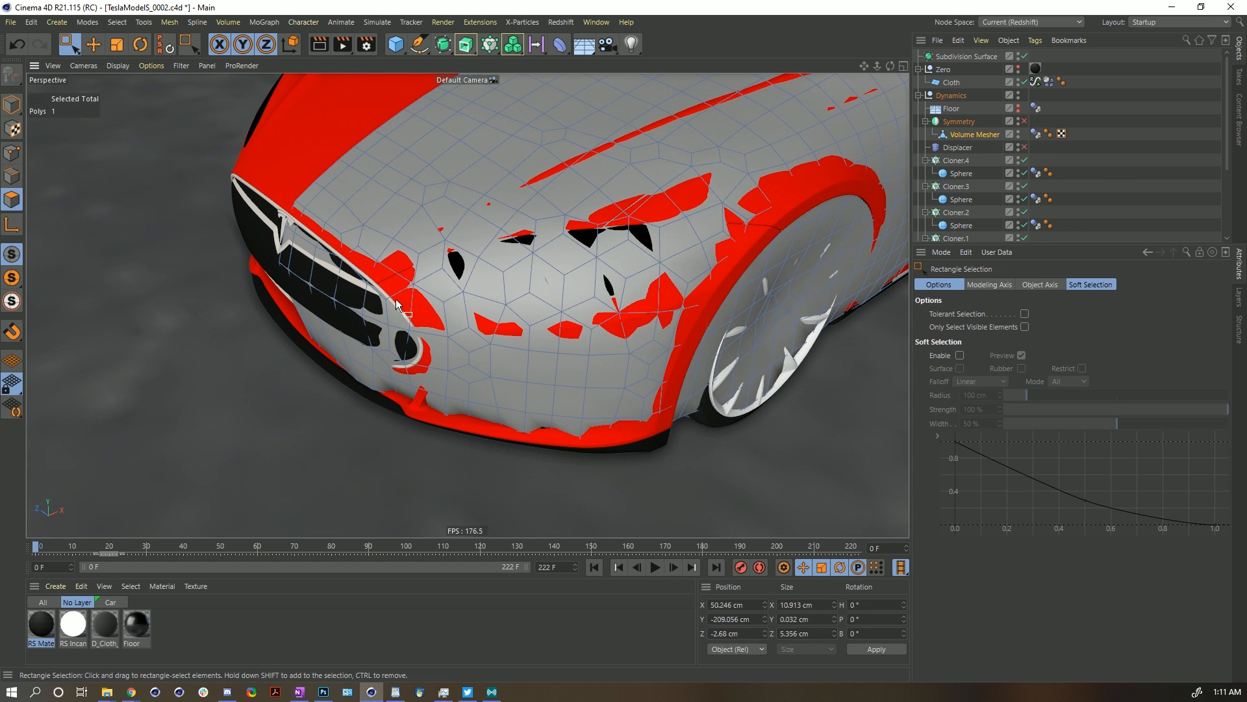
left_click(67, 44)
left_click(117, 55)
left_click_drag(436, 318, 294, 230)
left_click(351, 237, "ctrl")
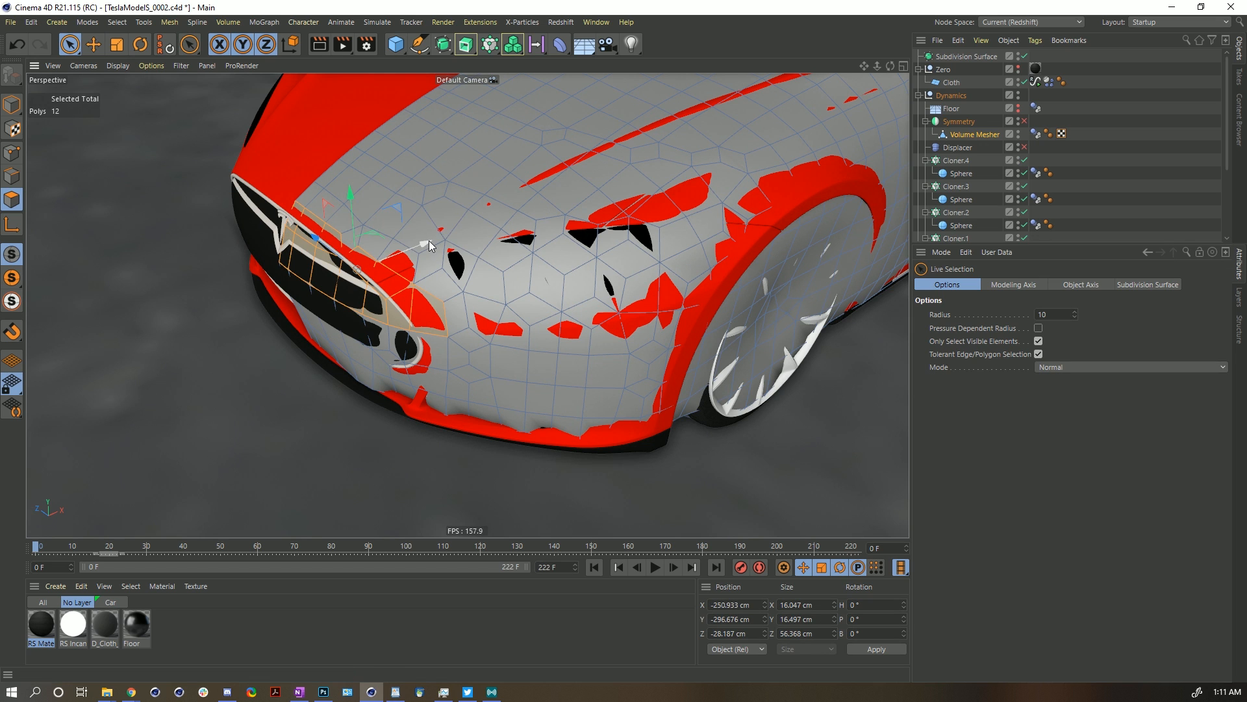
left_click_drag(375, 311, 265, 261, "ctrl")
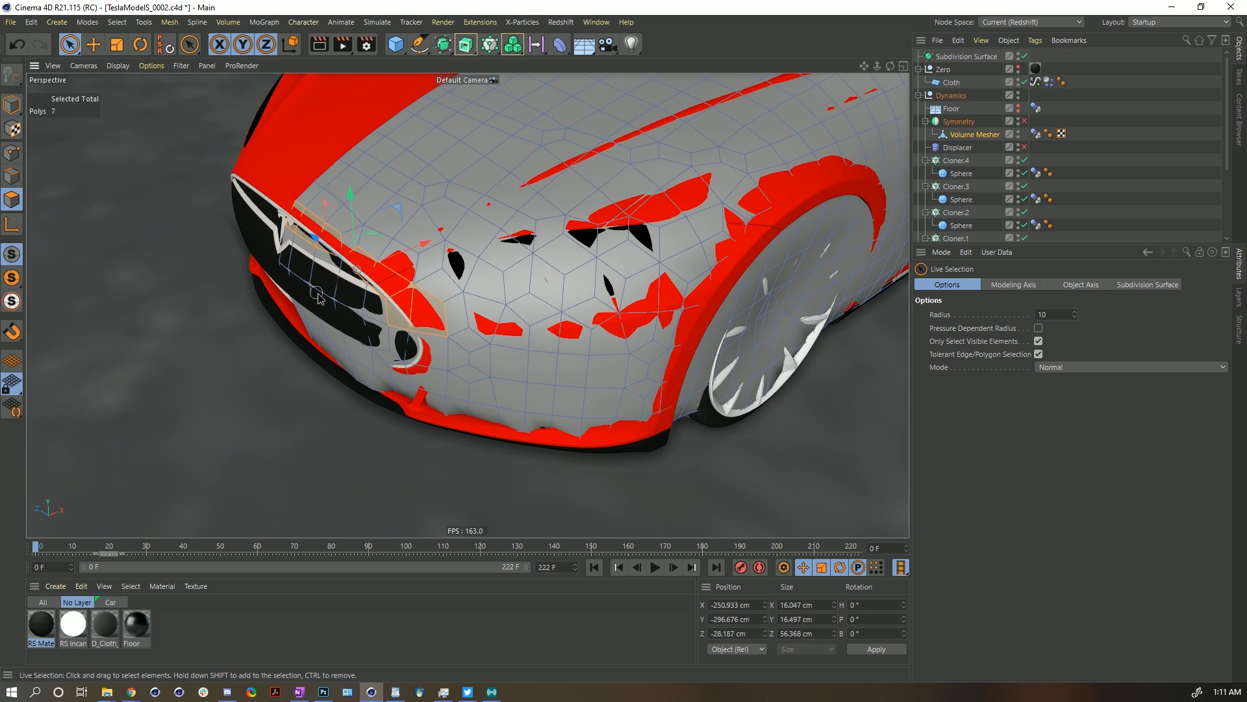
left_click_drag(431, 245, 427, 245)
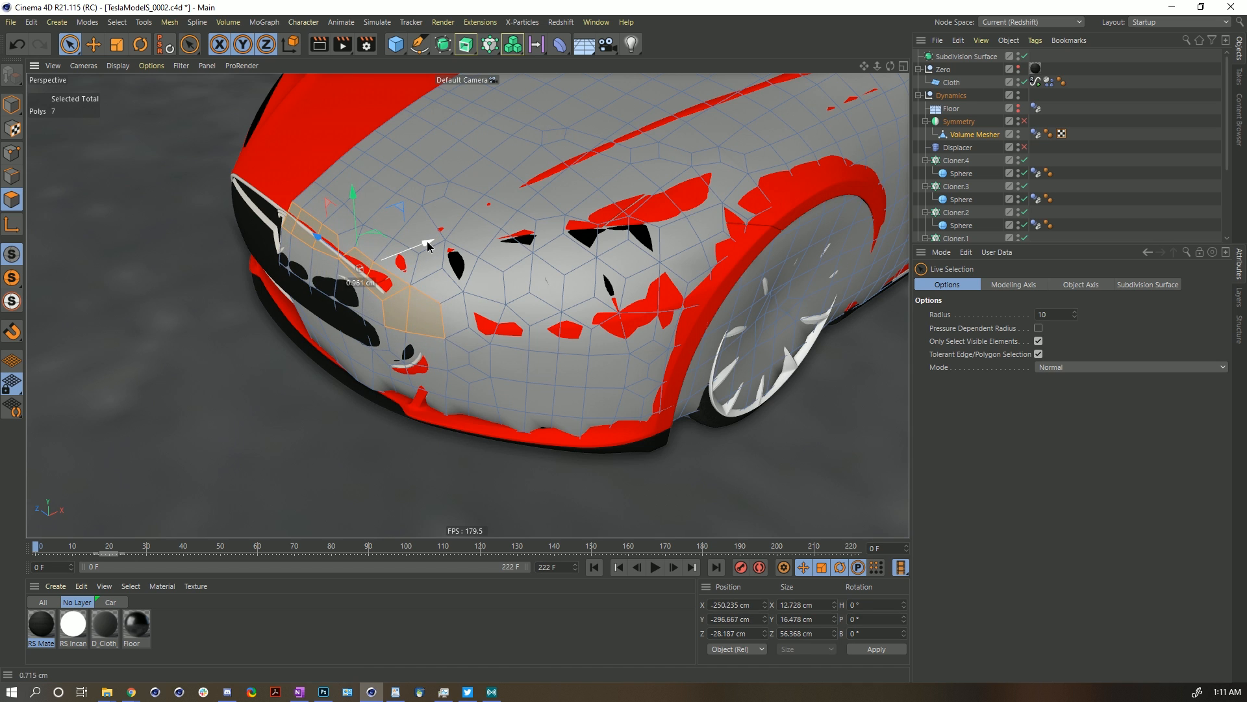
Select two mesh points beside the grille's upper corner and move them about 1 cm forward along X.
left_click(11, 153)
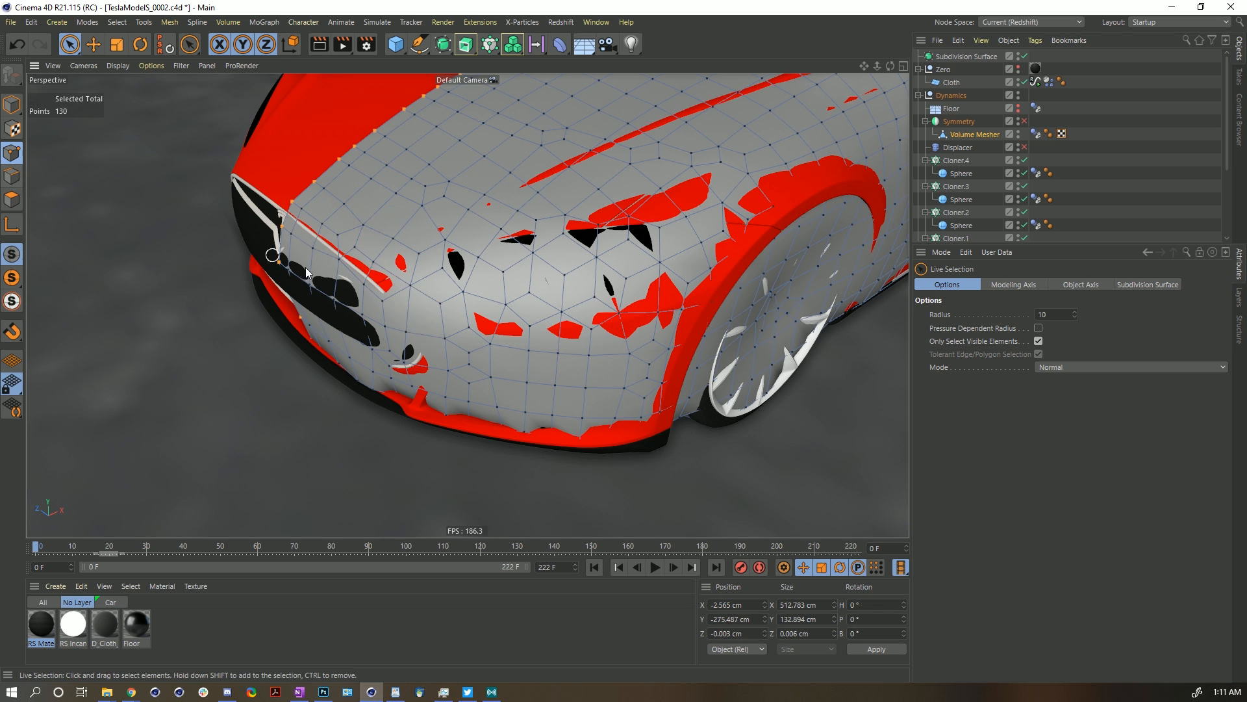
left_click(416, 291, "shift")
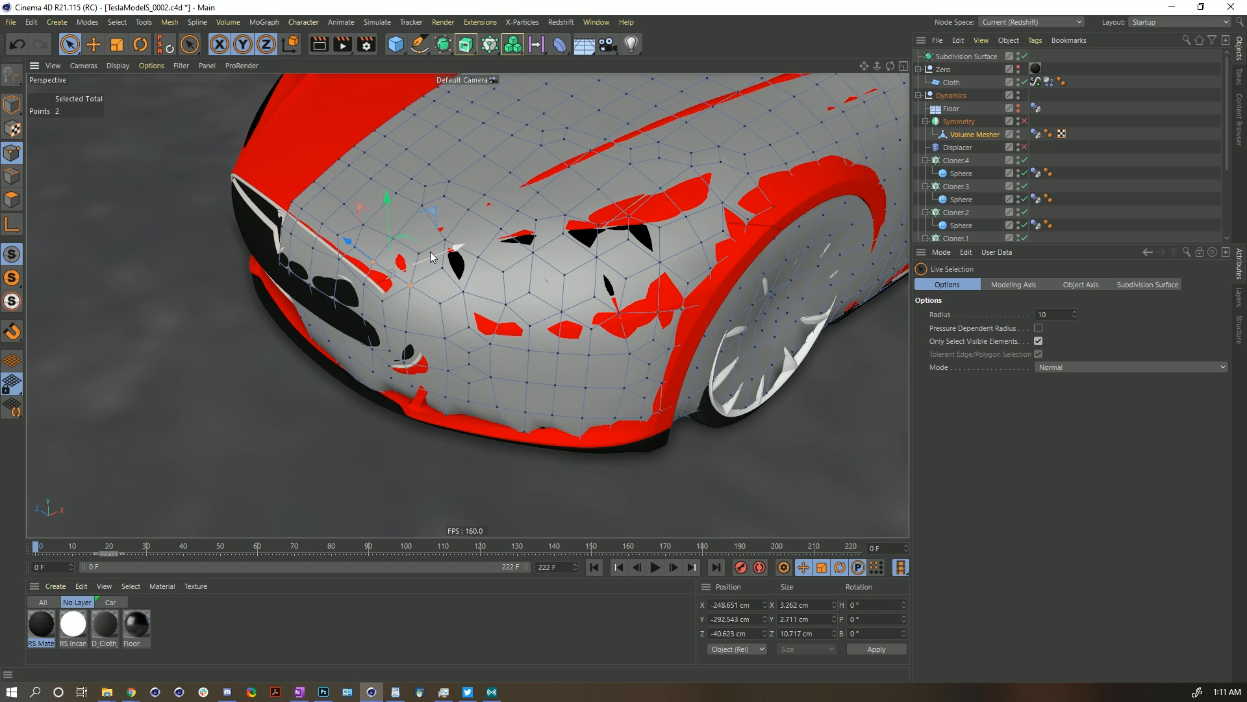
left_click_drag(455, 254, 450, 254)
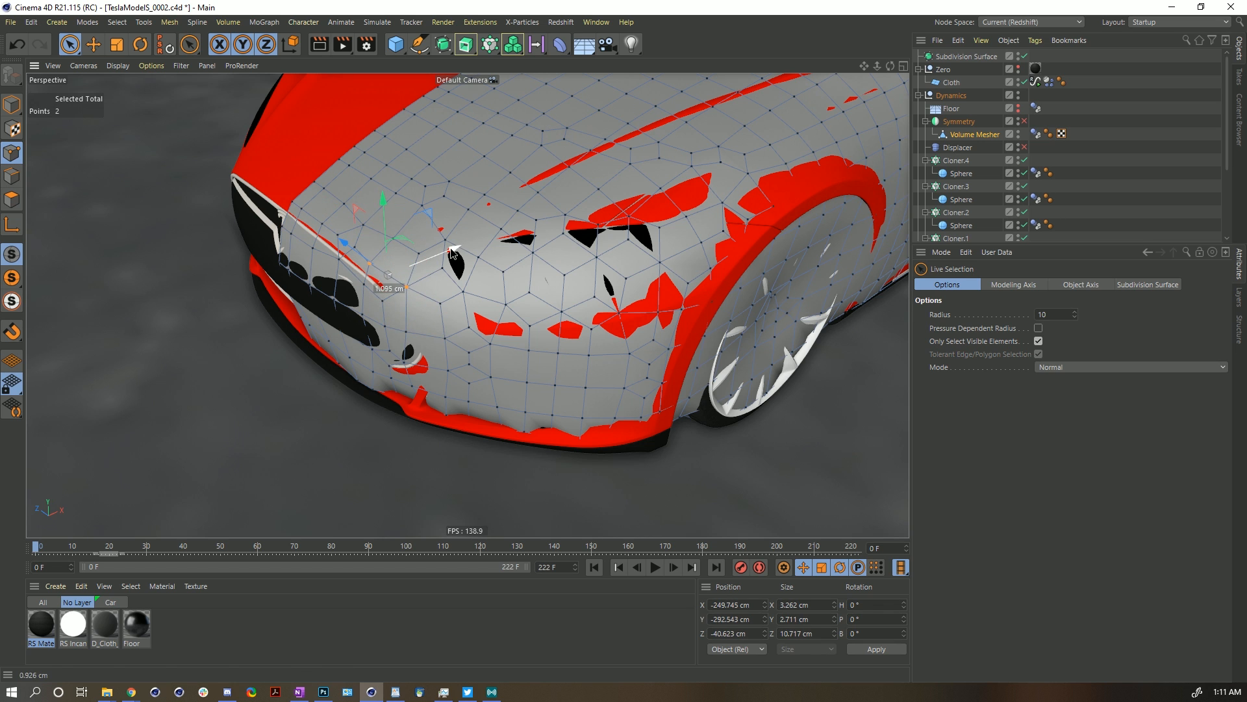
Select mesh points above the front wheel arch, move them outward along Z, then deselect the outer ones and move the remaining points further.
middle_click_drag(757, 258, 620, 321, "alt")
left_click_drag(711, 238, 597, 294)
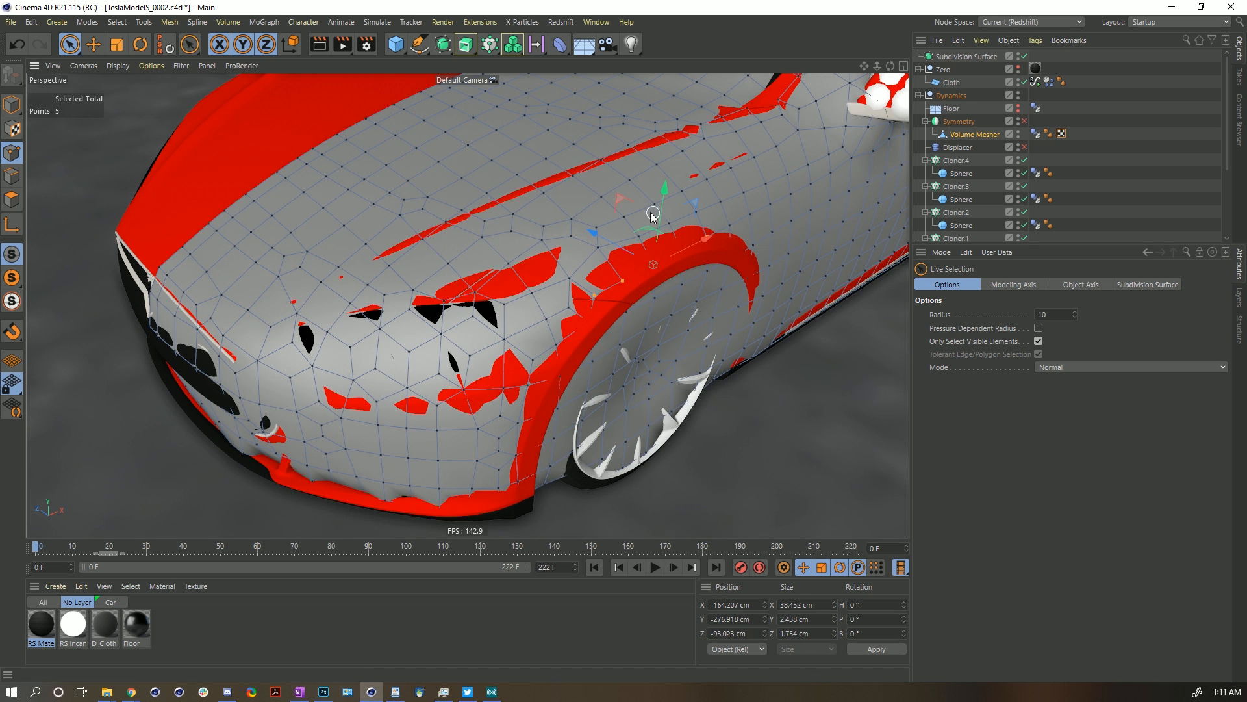
left_click_drag(593, 231, 598, 234)
left_click(710, 239, "ctrl")
left_click(596, 298, "ctrl")
left_click(625, 284, "ctrl")
left_click_drag(608, 227, 618, 236)
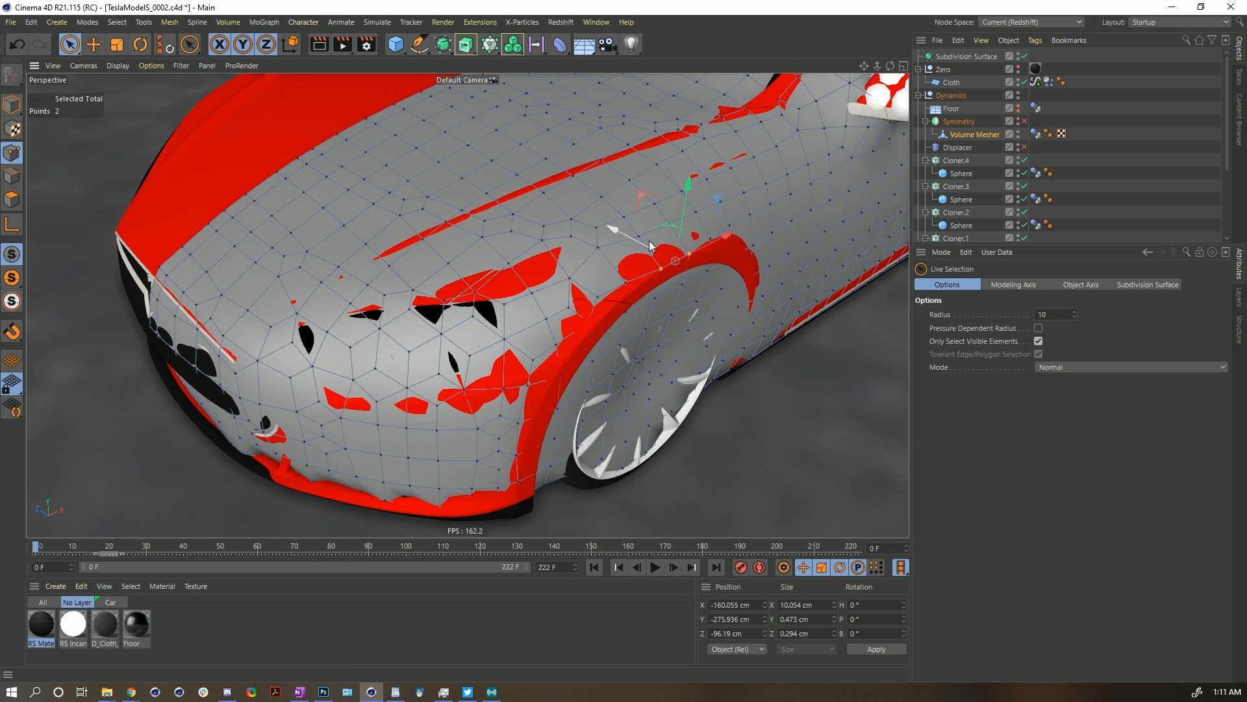
Grow the front wheel arch point selection, nudge it outward along Z, and drop the uppermost points from the selection.
key("u")
key("y")
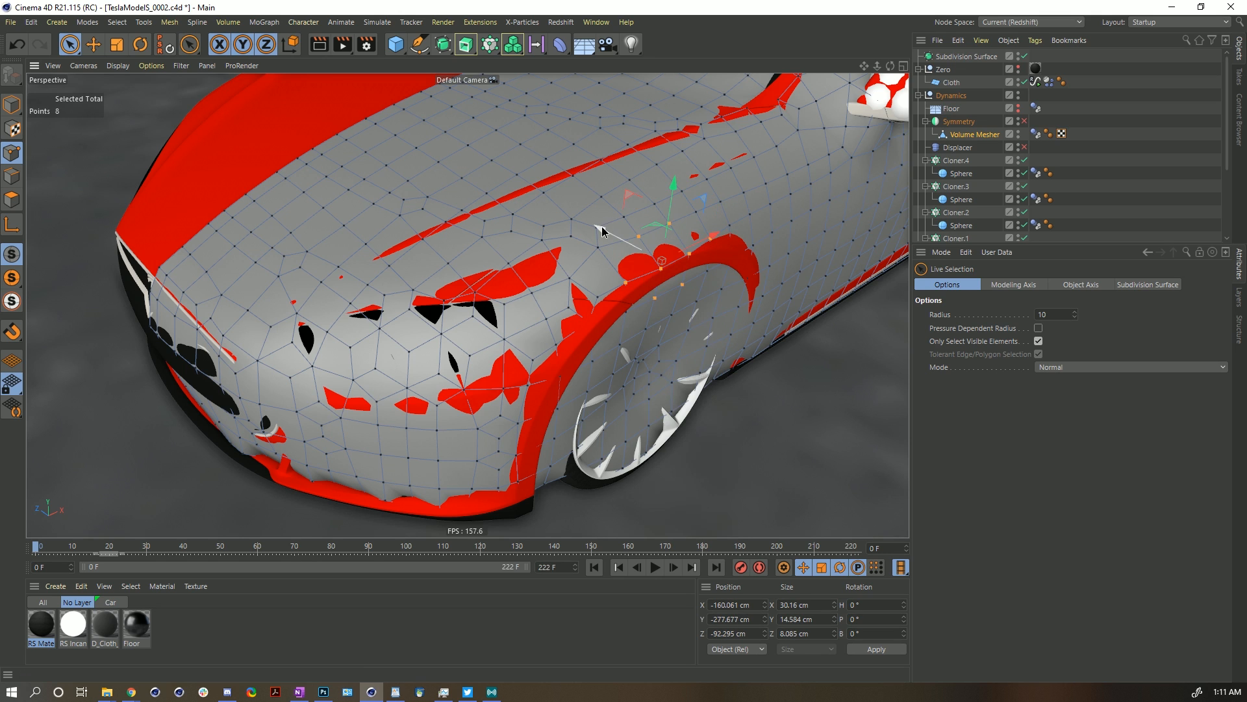
left_click_drag(603, 231, 603, 232)
left_click_drag(603, 230, 592, 234, "shift")
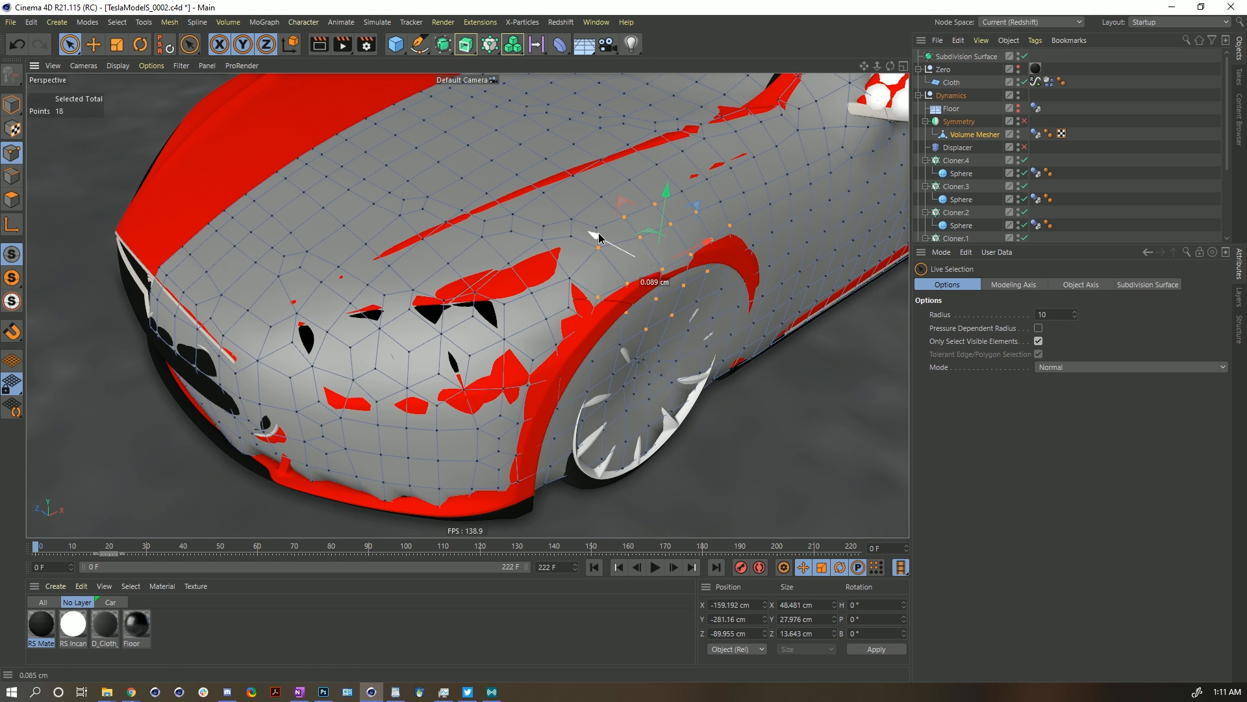
key("ctrl+z")
left_click_drag(657, 202, 618, 217, "ctrl")
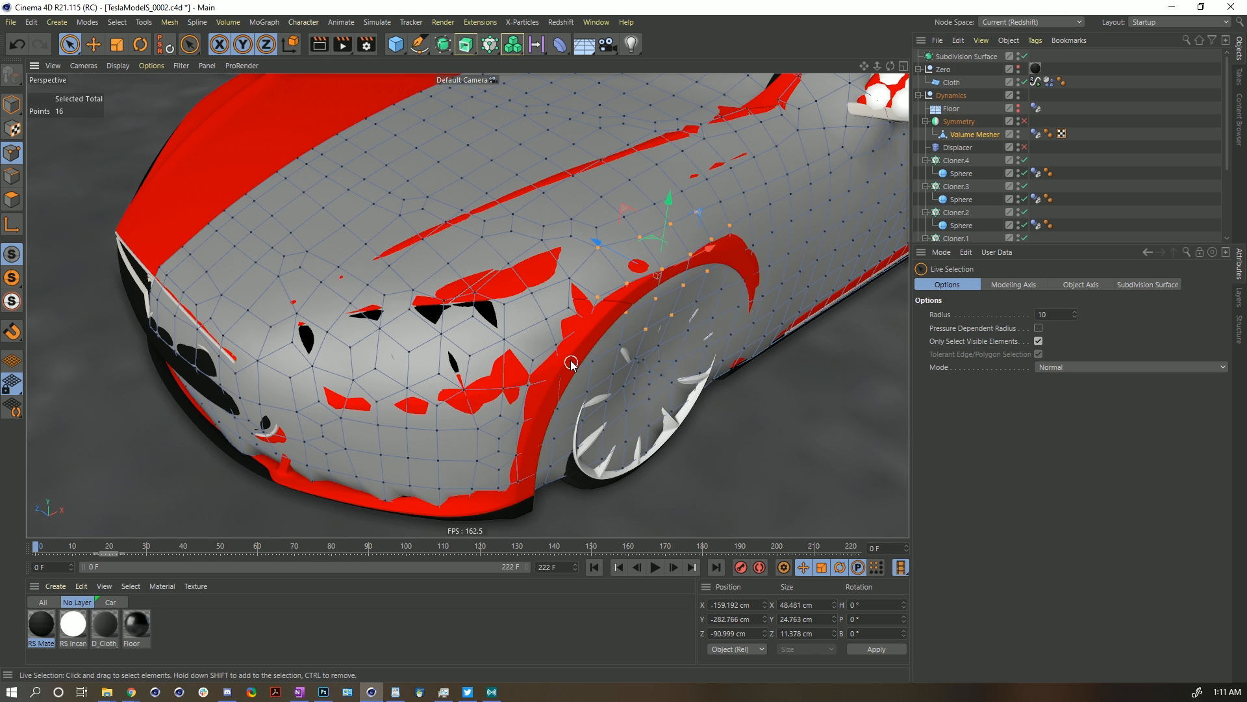
Select five points down the front edge of the front wheel arch and move them slightly outward along Z.
left_click_drag(557, 345, 530, 387)
left_click_drag(516, 459, 518, 484, "shift")
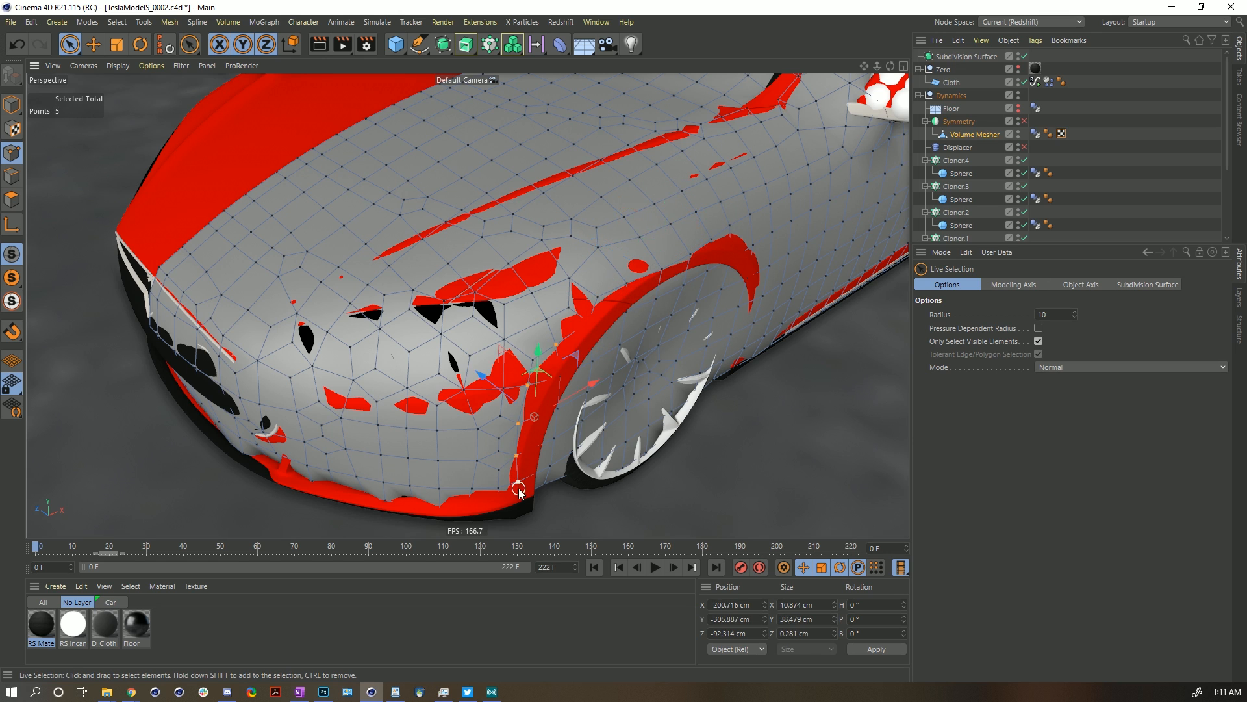
left_click_drag(484, 380, 560, 306)
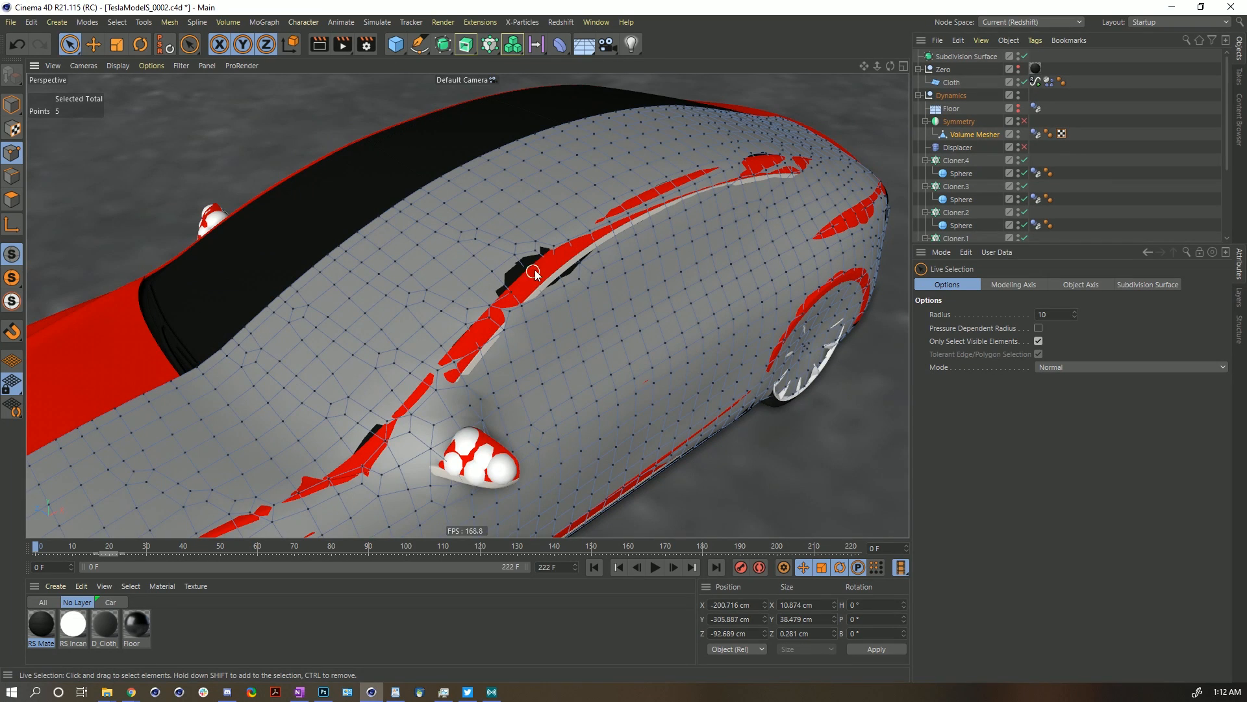
Select the row of eight points above the rear part of the roof rail and move them slightly outward.
scroll(719, 170, "up", 5)
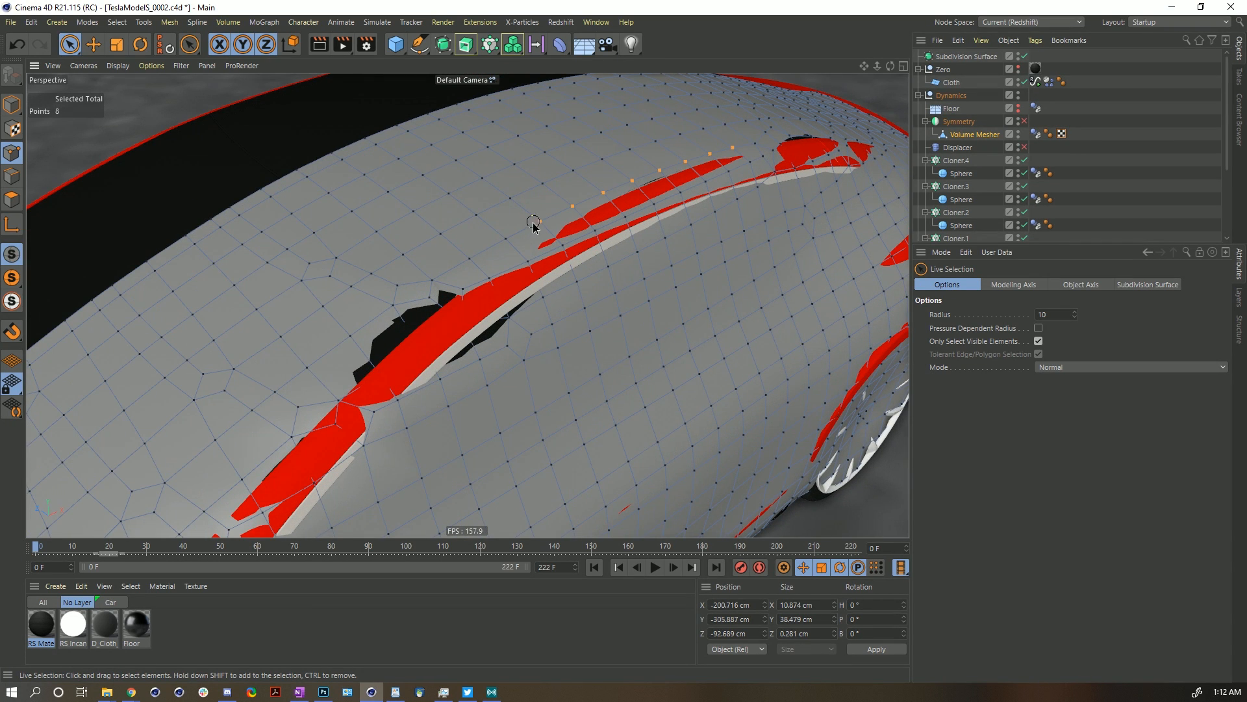
left_click_drag(586, 150, 588, 159)
left_click_drag(553, 230, 550, 303, "alt")
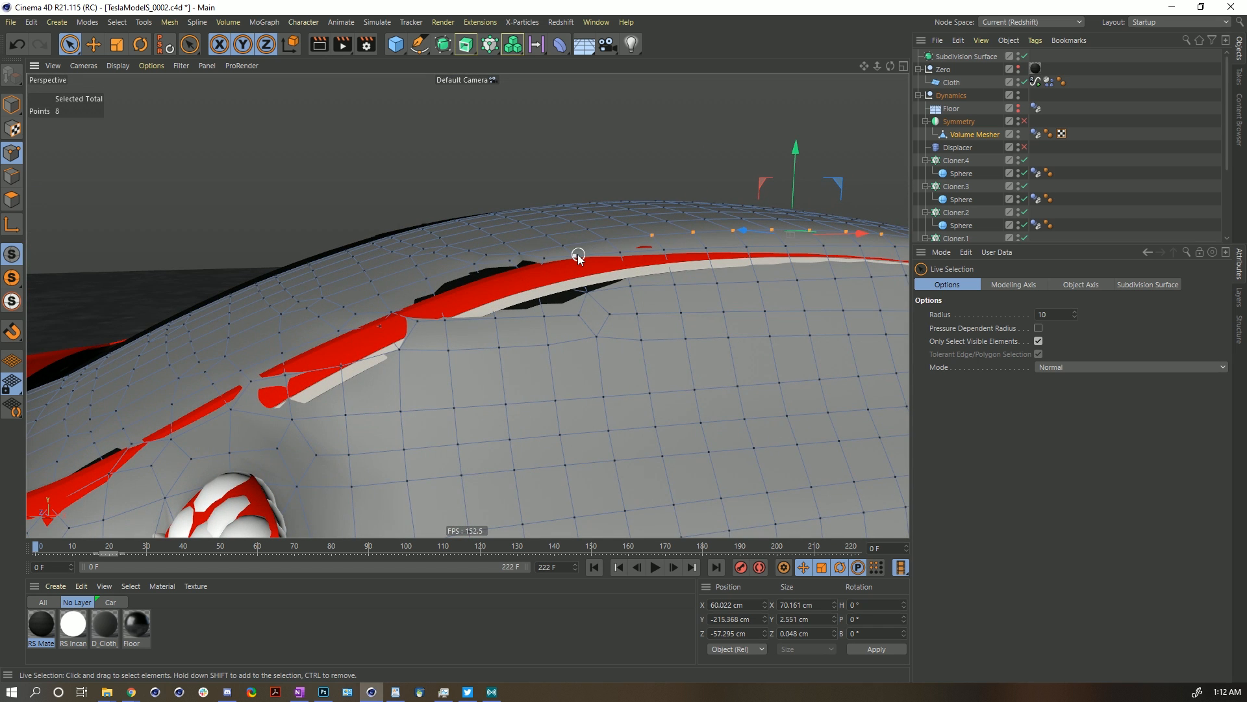
Select the points around the dark gap above the side window, deselect the unneeded ones, and move the rest outward along Z.
left_click(529, 286)
left_click_drag(481, 295, 444, 266, "alt")
left_click_drag(553, 311, 496, 317, "ctrl")
left_click_drag(434, 258, 442, 262)
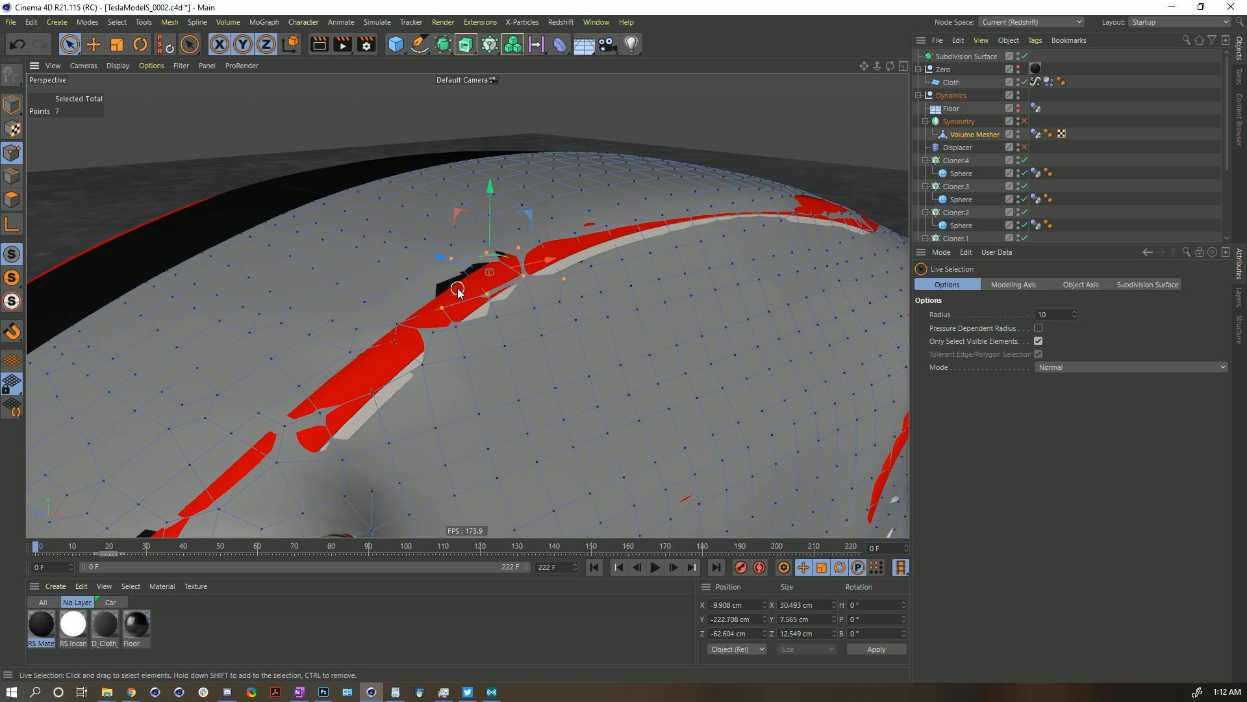
Adjust the remaining points around the roof rail gap, moving a small group and then single points outward over the body.
left_click(497, 255, "shift")
left_click_drag(403, 256, 410, 256)
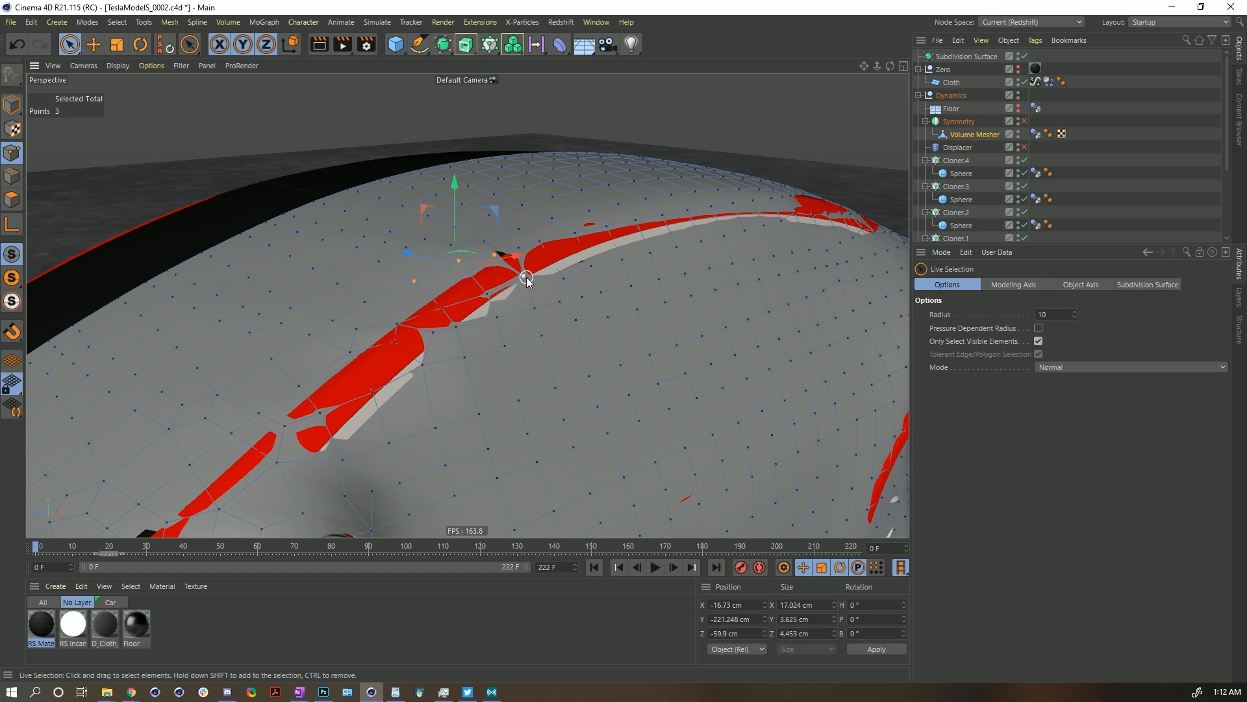
left_click_drag(489, 251, 490, 244)
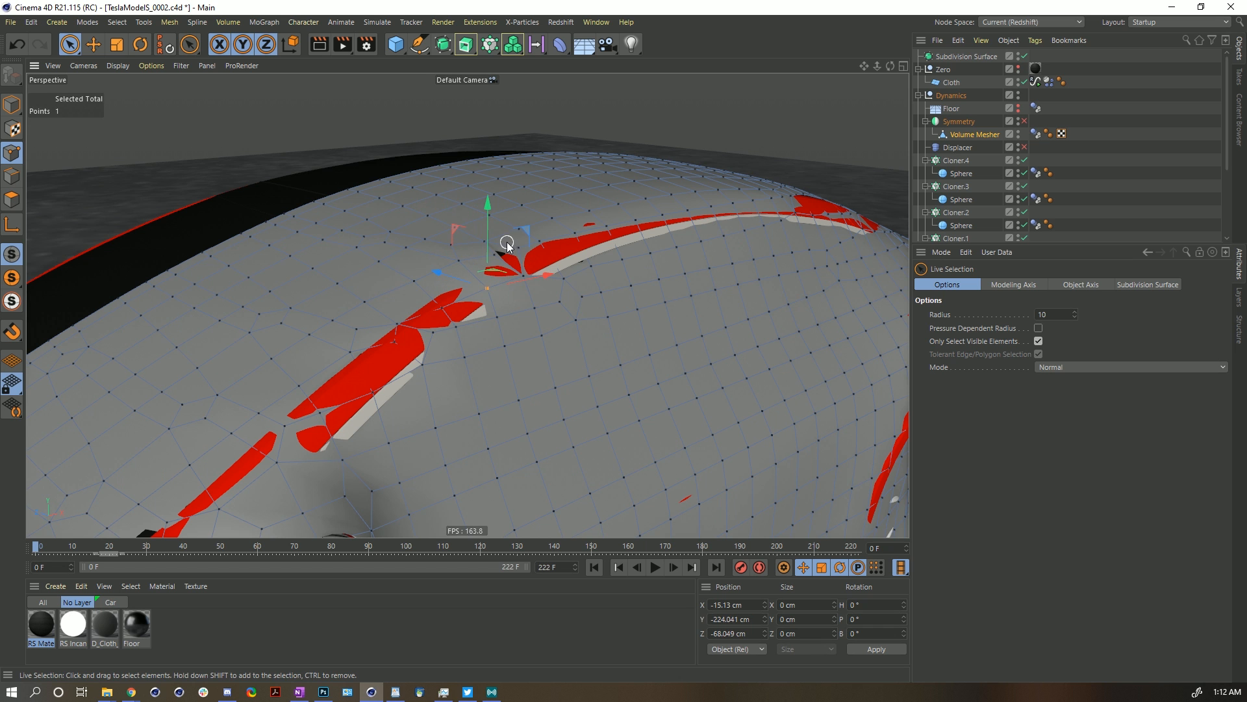
left_click(485, 242)
left_click_drag(445, 230, 559, 287)
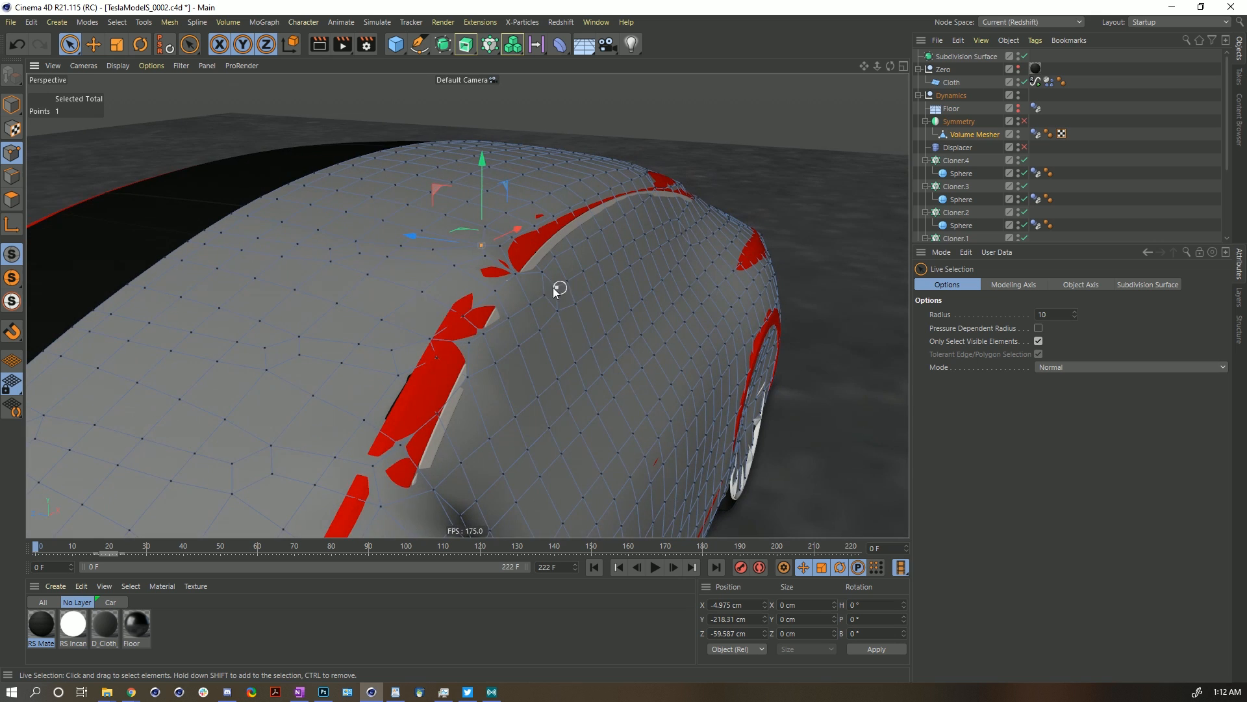
Select points along the front part of the side window frame and move them outward along Z to cover the body.
left_click_drag(432, 358, 404, 349, "shift")
left_click_drag(347, 342, 352, 349)
middle_click_drag(425, 442, 434, 371, "alt")
left_click(390, 355)
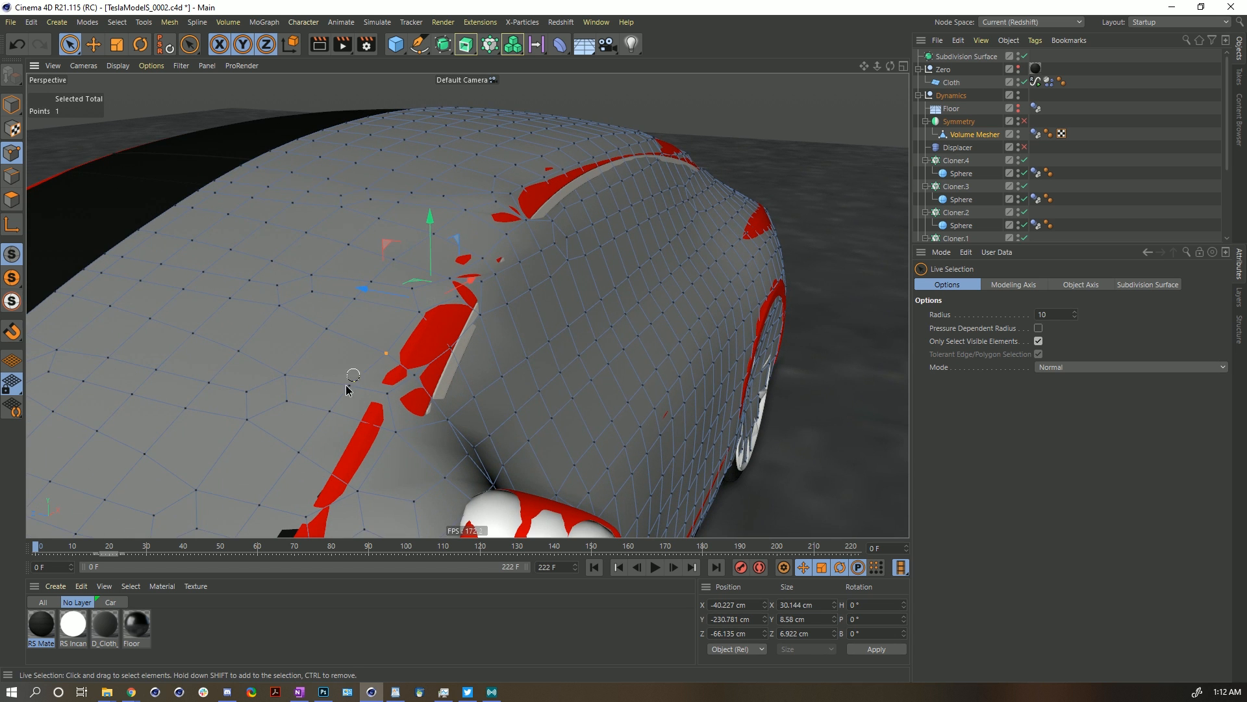
left_click_drag(290, 468, 309, 447)
Select eight points along the windshield pillar above the side mirror and move them outward along Z.
scroll(330, 442, "down", 5)
middle_click_drag(330, 441, 382, 352, "alt")
left_click_drag(364, 368, 354, 391, "shift")
left_click(392, 370, "shift")
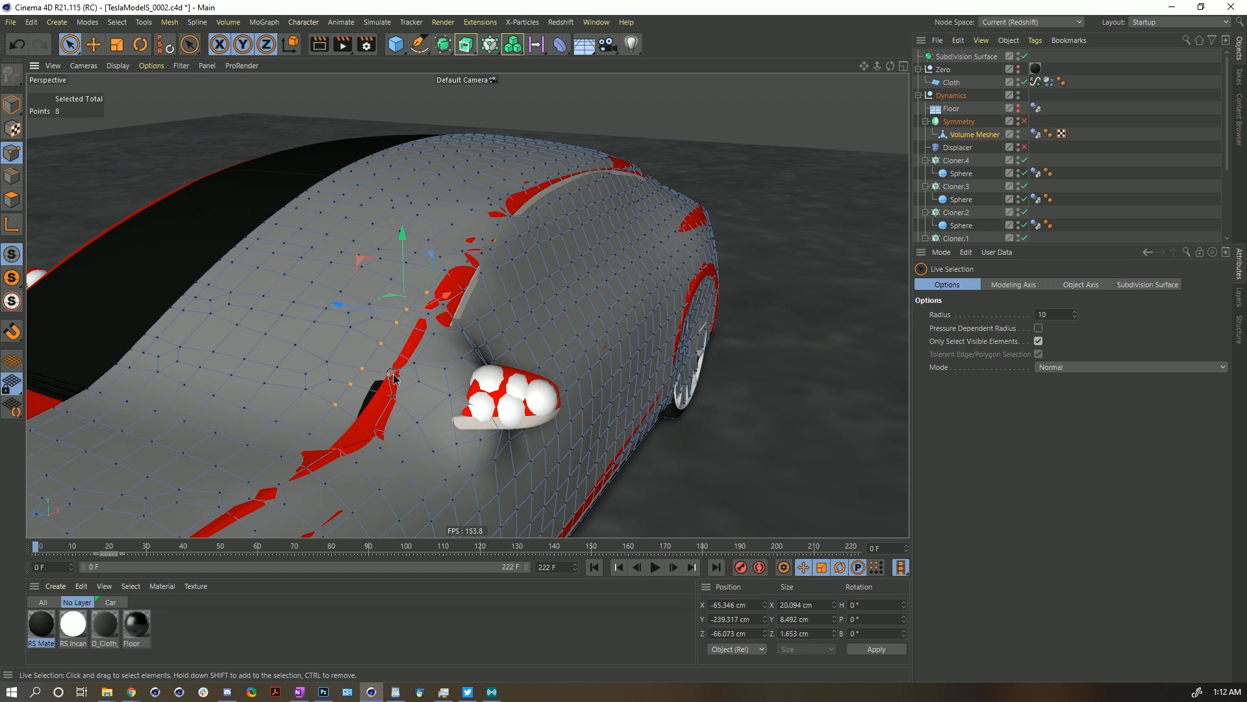
left_click_drag(330, 333, 335, 339)
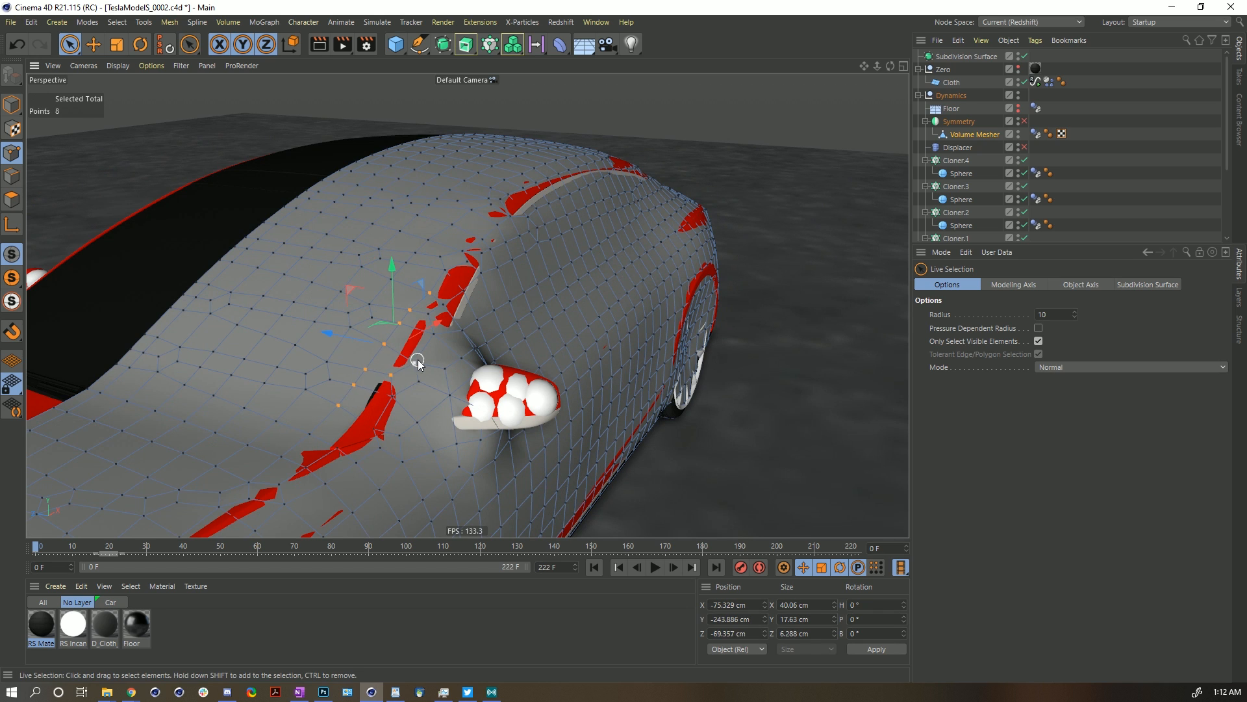
Extend the pillar selection and move it outward, then move four points higher up the window frame about 0.7 cm along Z.
left_click(443, 306, "shift")
left_click_drag(330, 337, 334, 338)
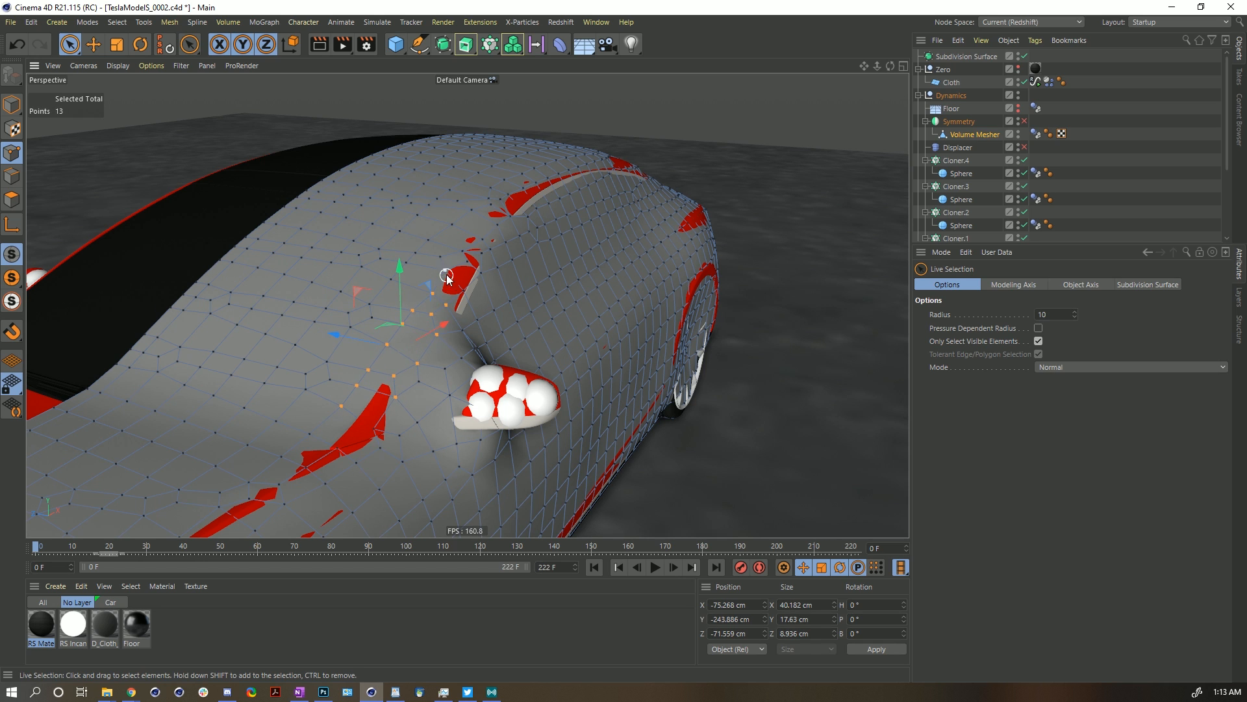
left_click_drag(468, 263, 398, 264)
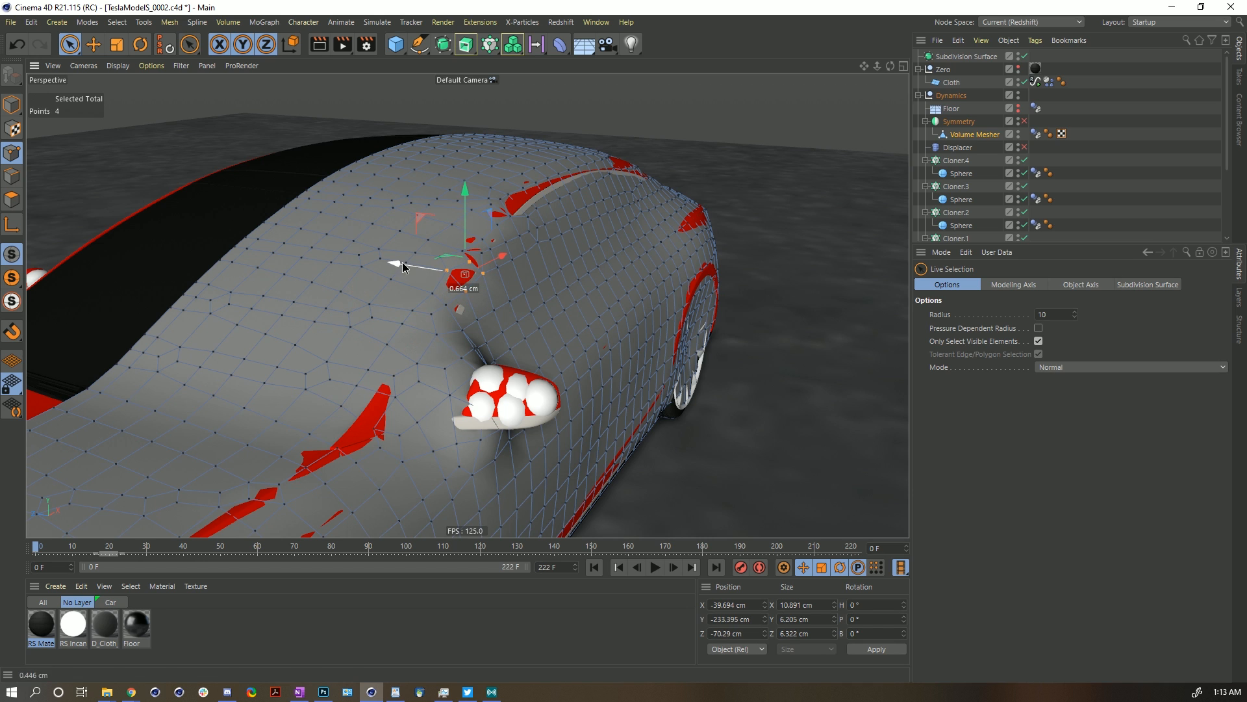
Select points along the exposed strip at the base of the windshield pillar and move them outward.
left_click_drag(355, 388, 308, 434)
left_click_drag(286, 391, 315, 413)
left_click(379, 430)
key("ctrl+z")
Adjust individual mesh points along the exposed strip ahead of the side mirror, moving them slightly outward along Z.
left_click(334, 449)
left_click(379, 424)
left_click(339, 446)
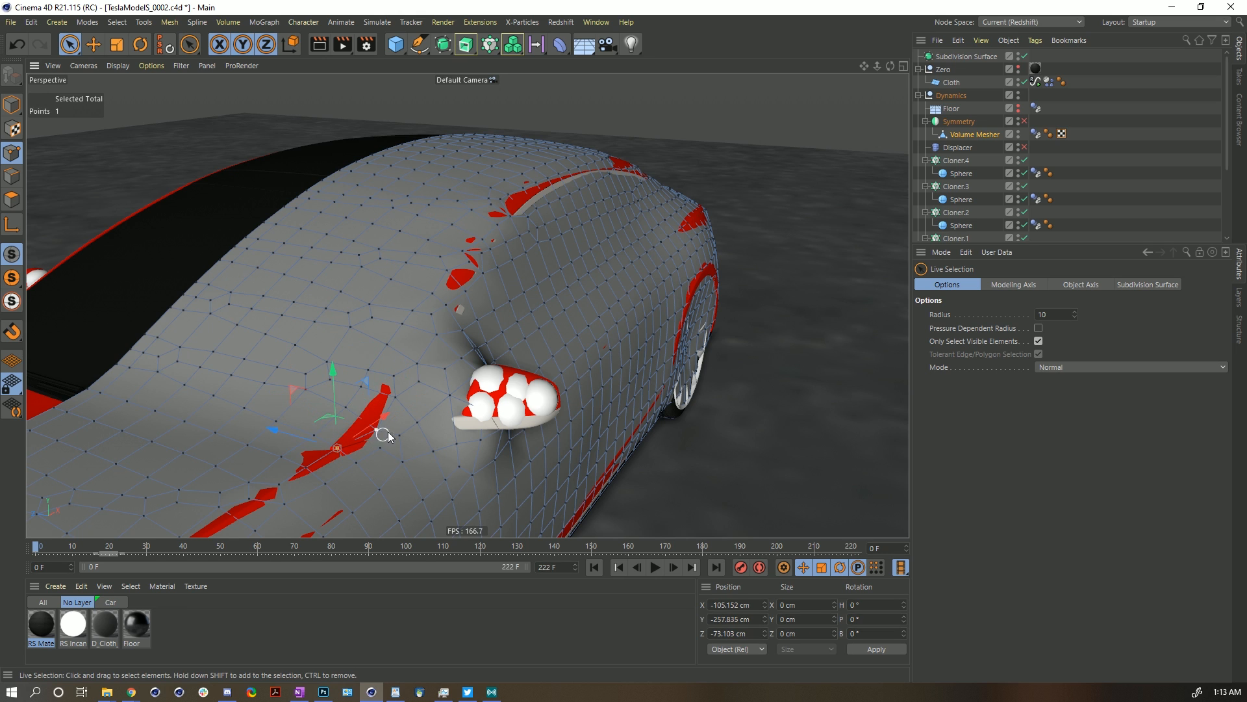
left_click(348, 415)
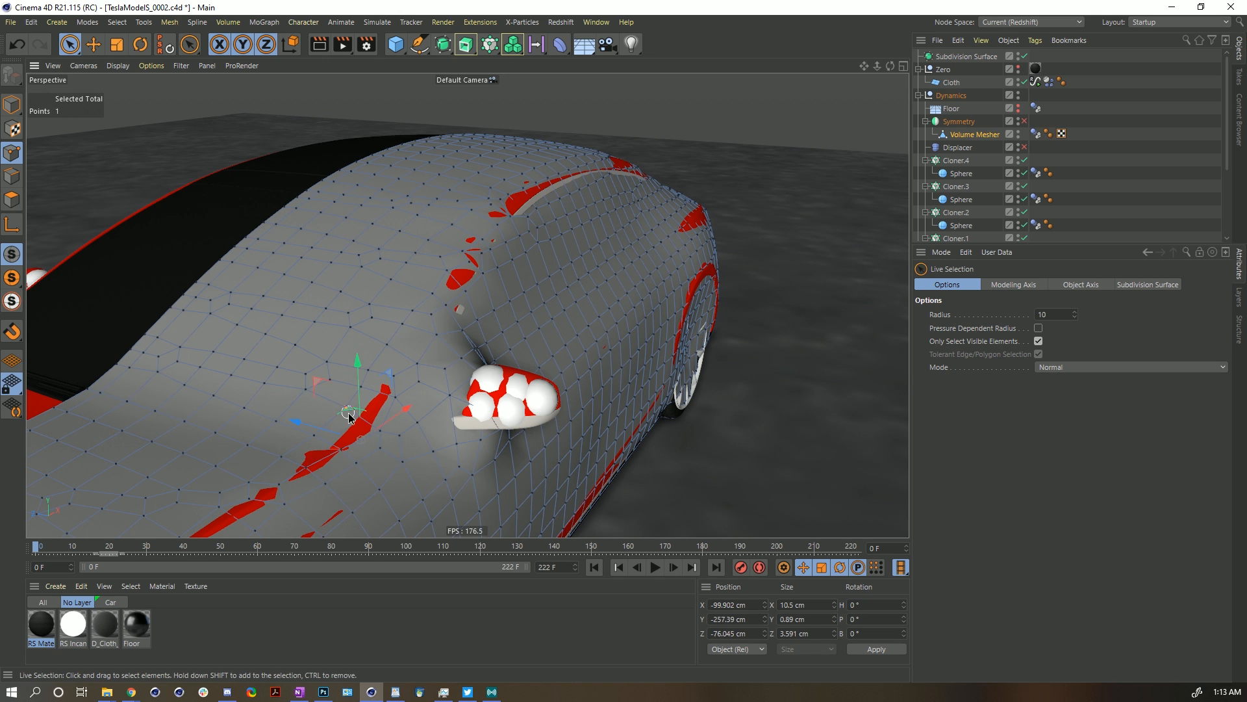
left_click_drag(300, 391, 303, 391)
Select a single mesh point below the trunk lid's rear edge and move it about 1.6 cm rearward along X.
left_click_drag(491, 325, 631, 287, "alt")
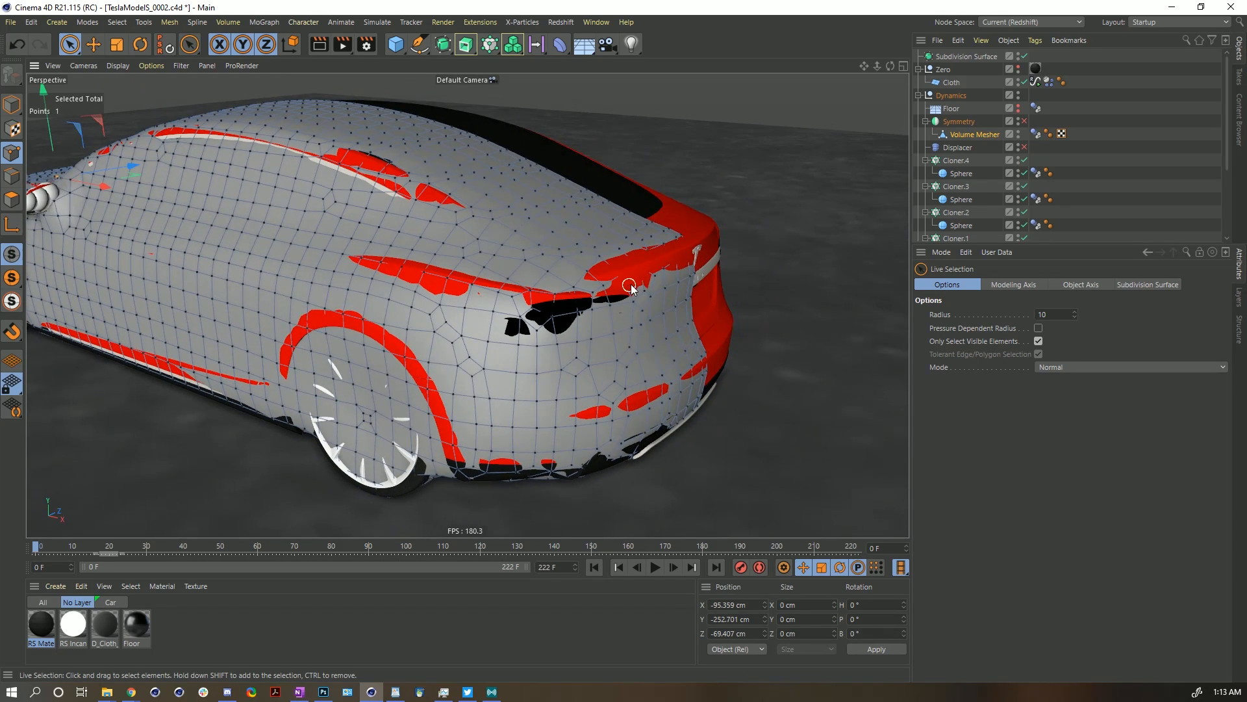
scroll(631, 288, "up", 6)
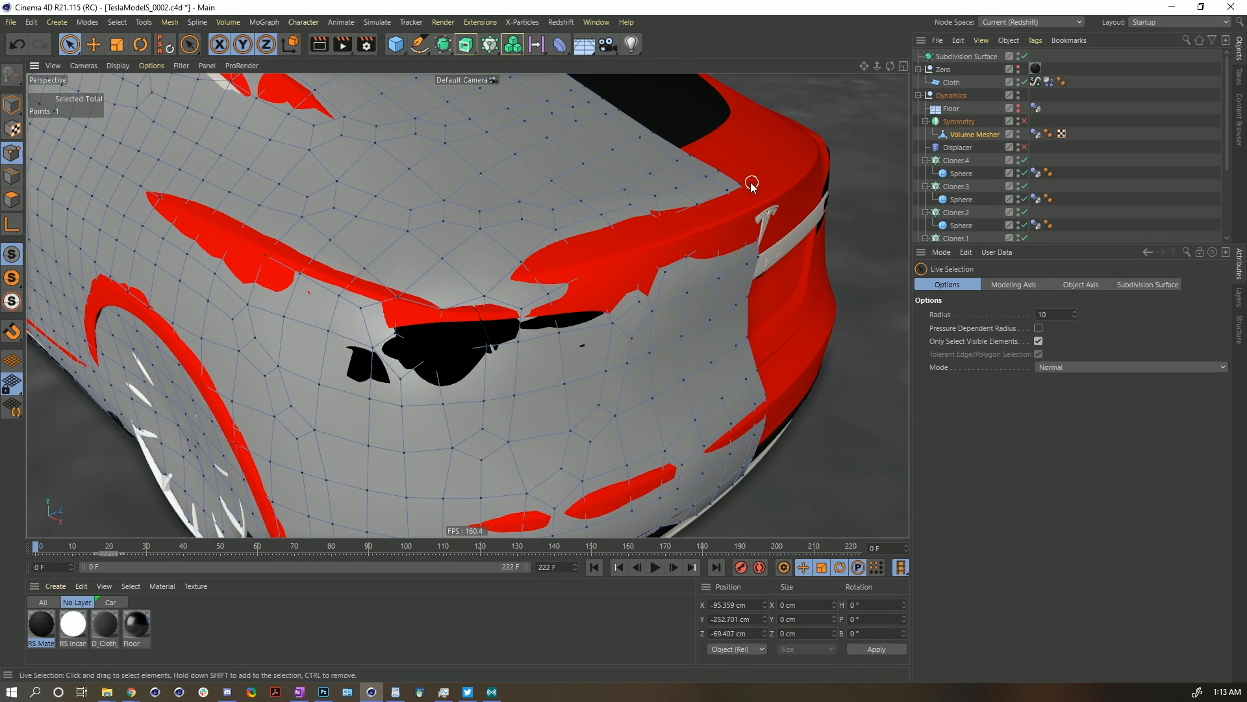
left_click(747, 199)
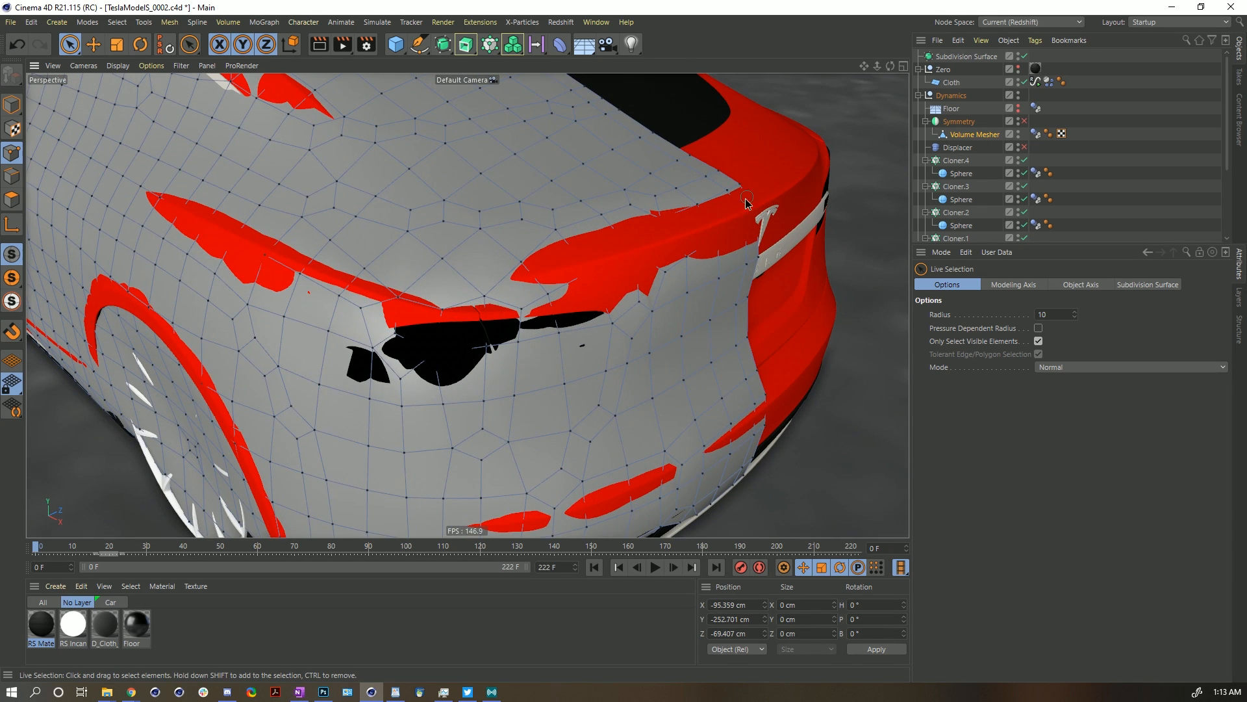
left_click(643, 256)
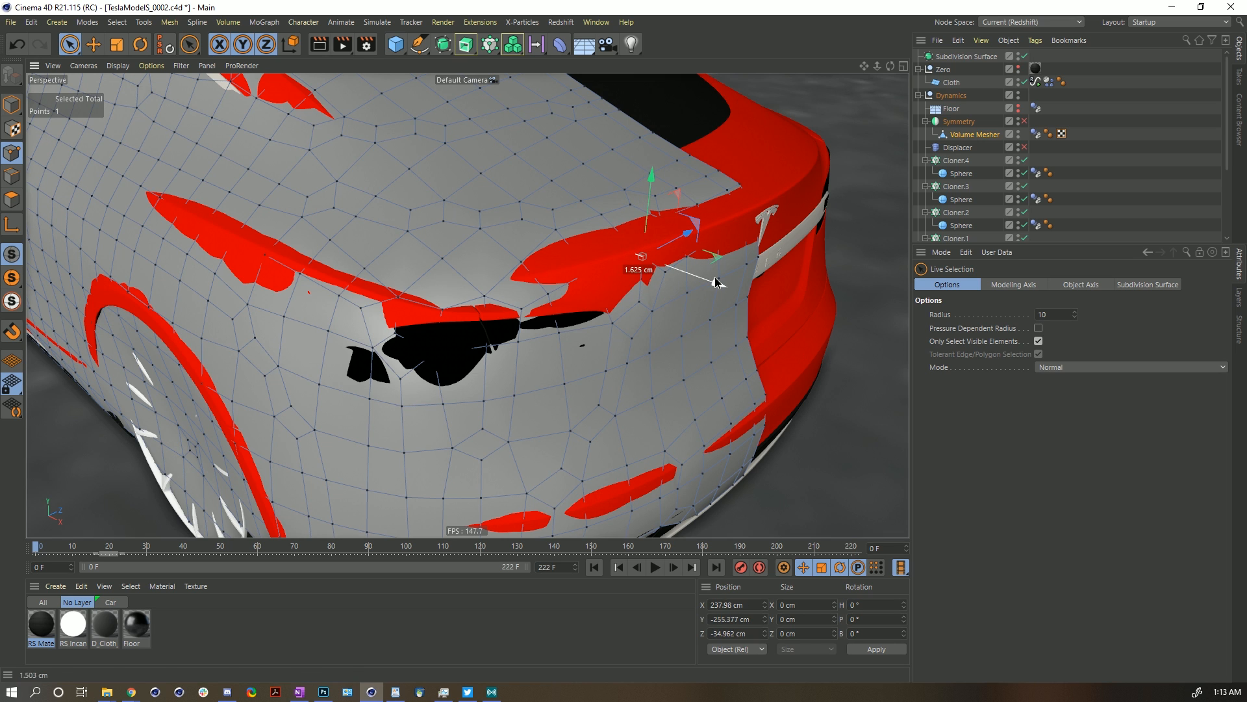
Switch to polygon mode, select four polygons along the trunk lip, and move them about 0.7 cm rearward along X.
left_click(12, 200)
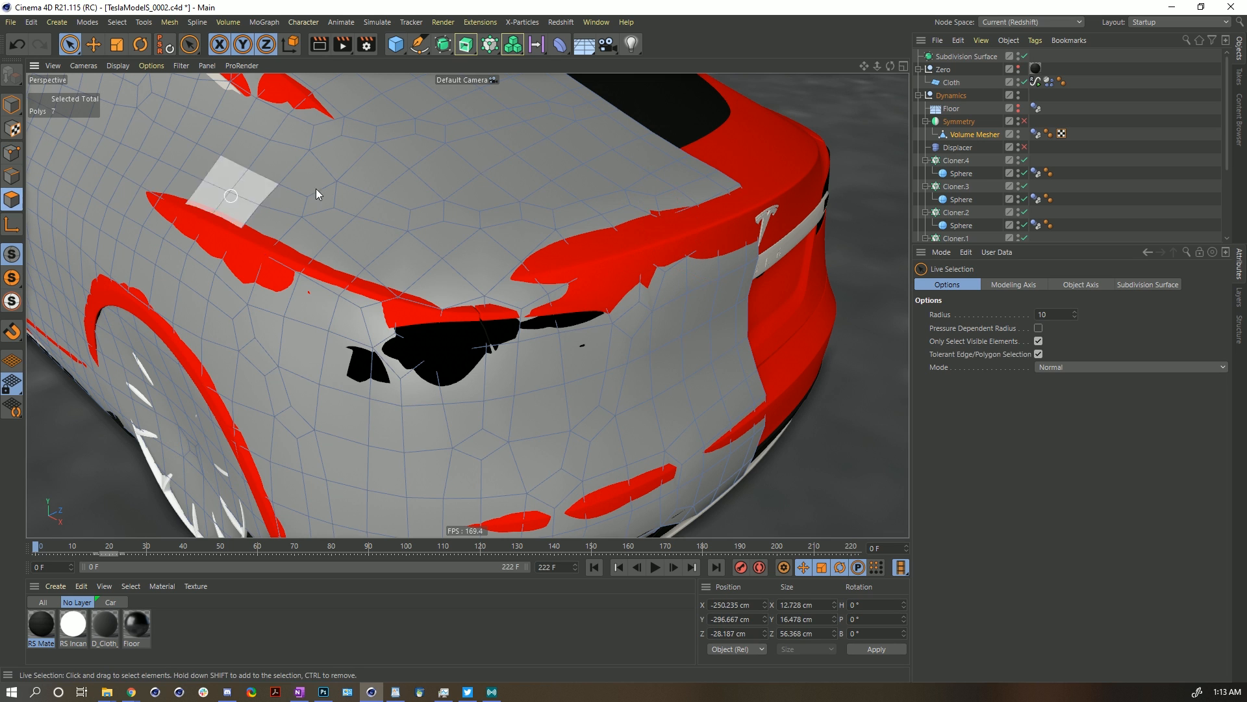
left_click_drag(752, 189, 661, 236)
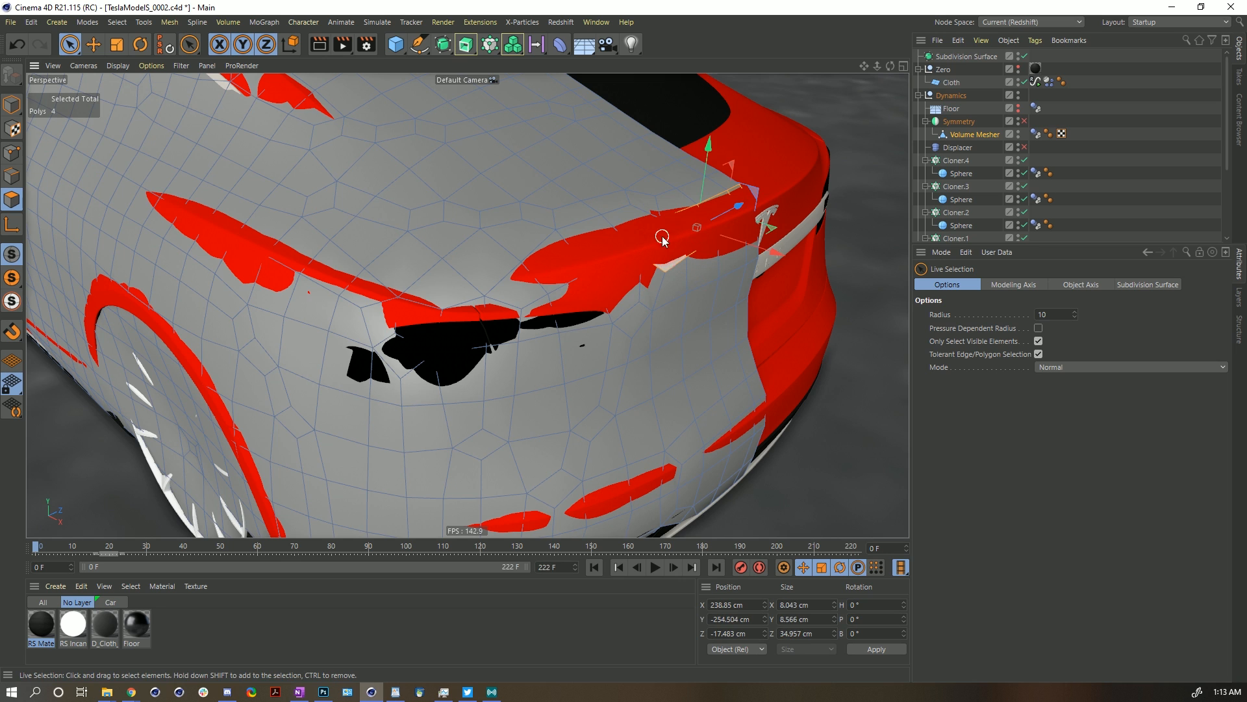
left_click_drag(781, 248, 785, 247)
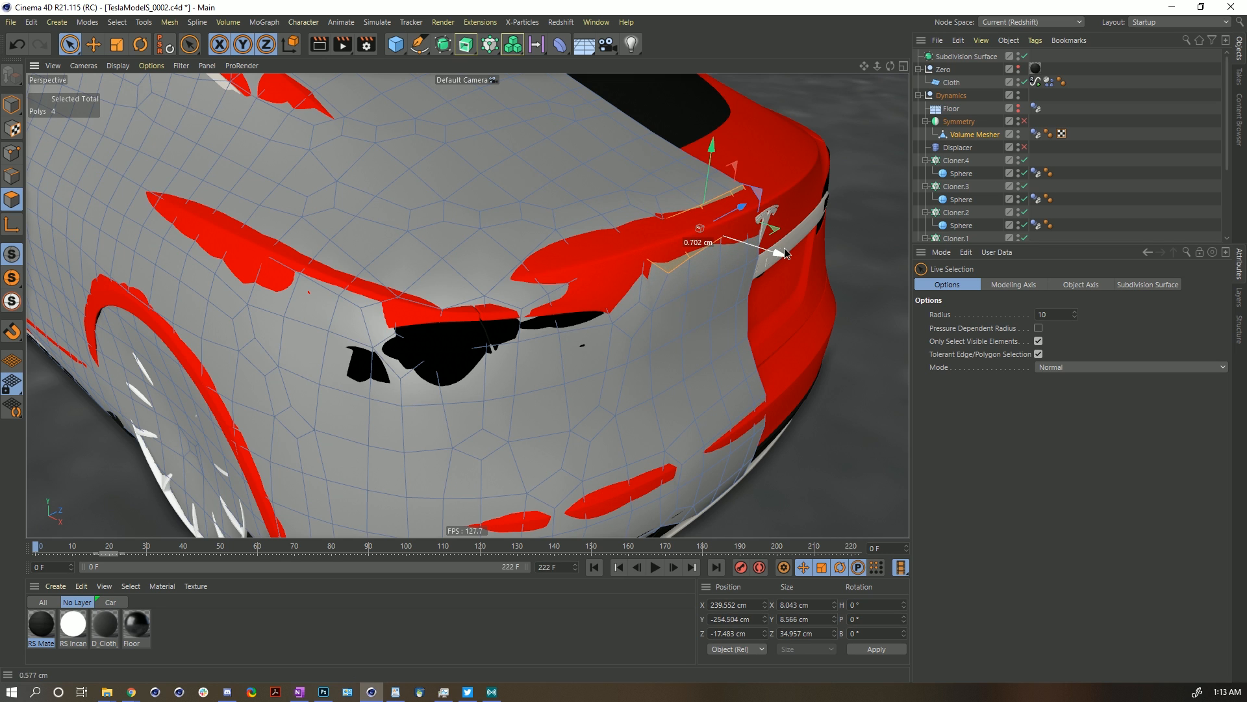
Return to point mode, reduce the selection to the trunk lip's middle points, then grow it and fit it over the lip.
left_click(12, 153)
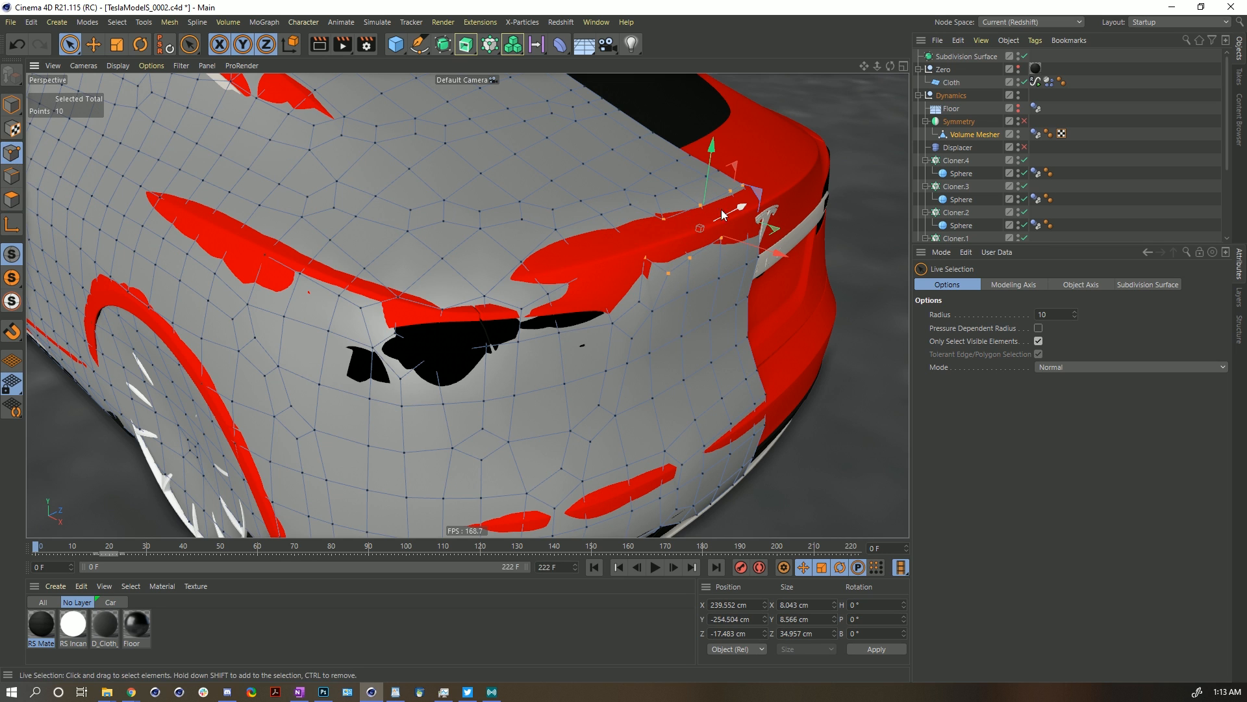
mouse_move(722, 242)
left_mouse_down("ctrl")
mouse_move(780, 210)
mouse_move(773, 241)
mouse_move(786, 250)
mouse_move(777, 245)
mouse_move(801, 223)
mouse_move(829, 225)
mouse_move(788, 232)
left_mouse_up("ctrl")
key("u")
key("y")
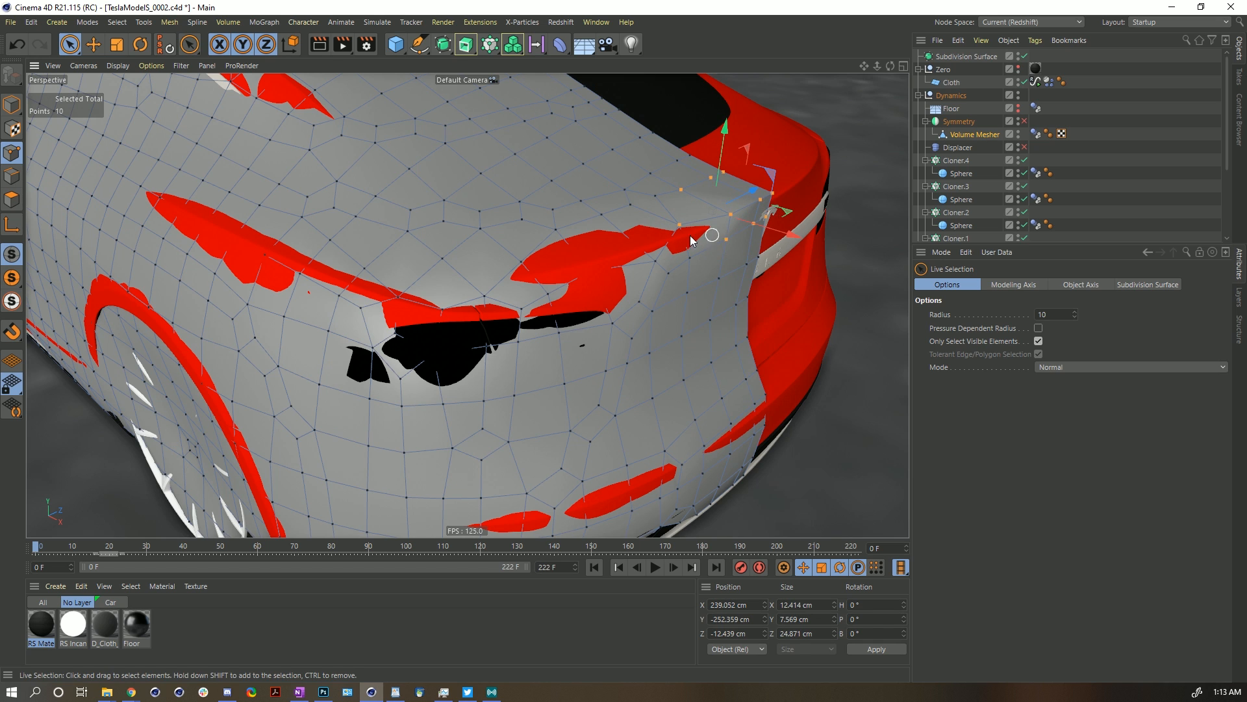
Select three points along the trunk edge between the lip and the taillight and move them outward over the body.
left_click_drag(616, 268, 591, 283)
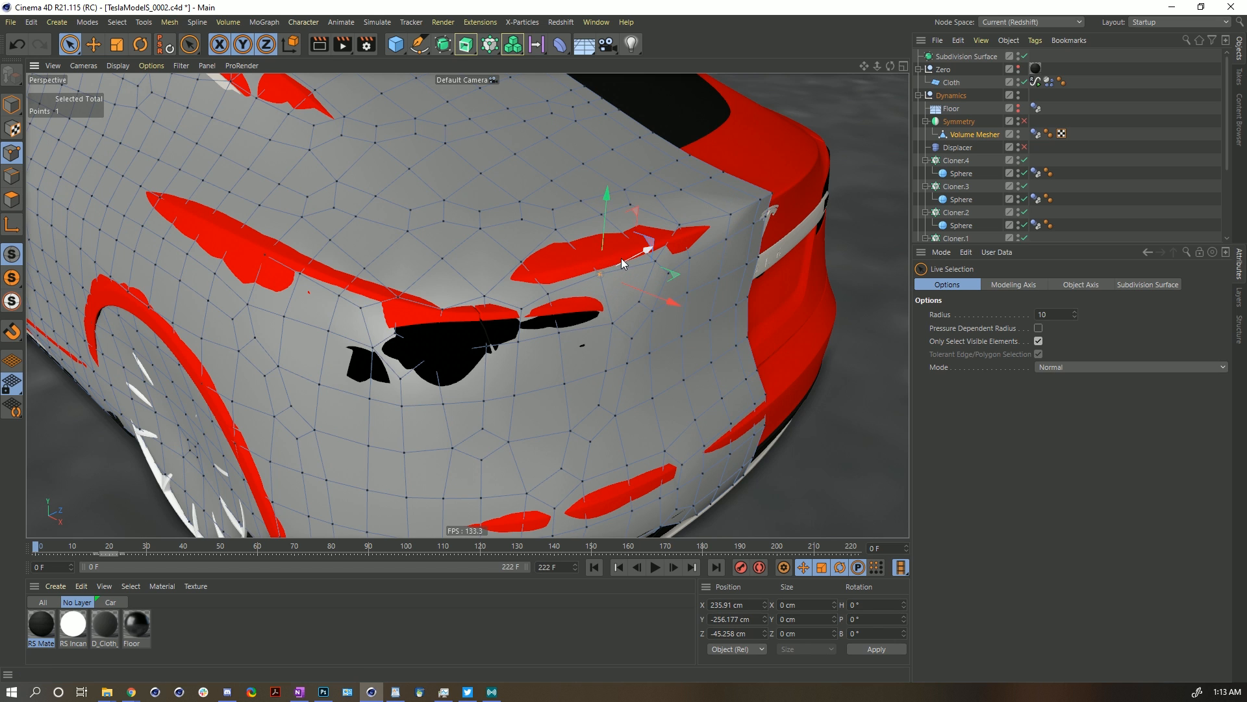
left_click(656, 261, "shift")
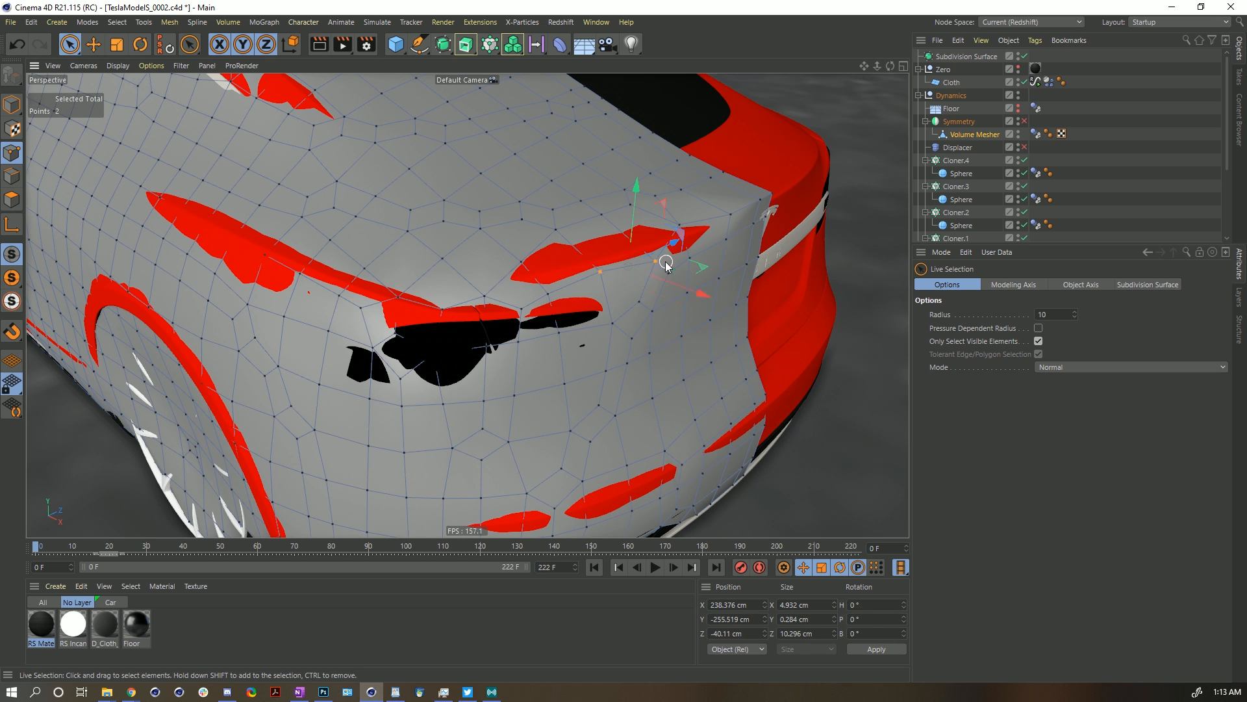
left_click(549, 294, "shift")
left_click_drag(609, 221, 611, 219)
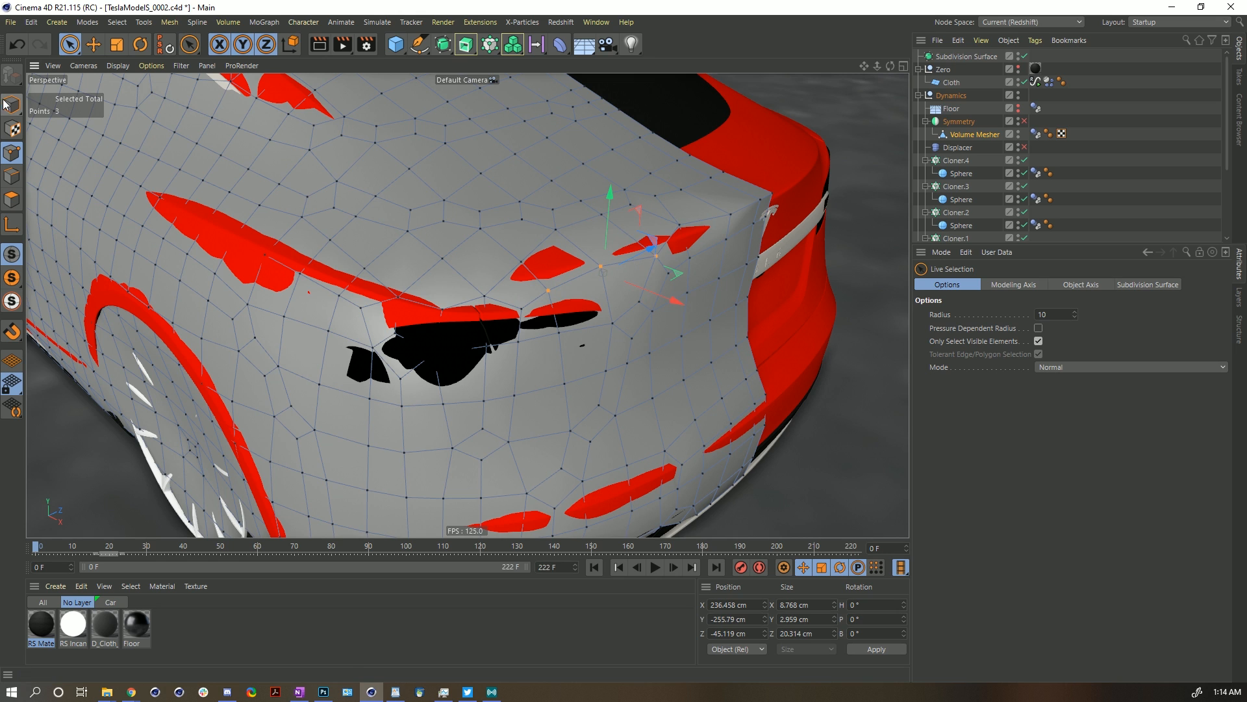
Move points along the rear fender crease and above the taillight outward to cover the exposed body.
left_click(257, 254)
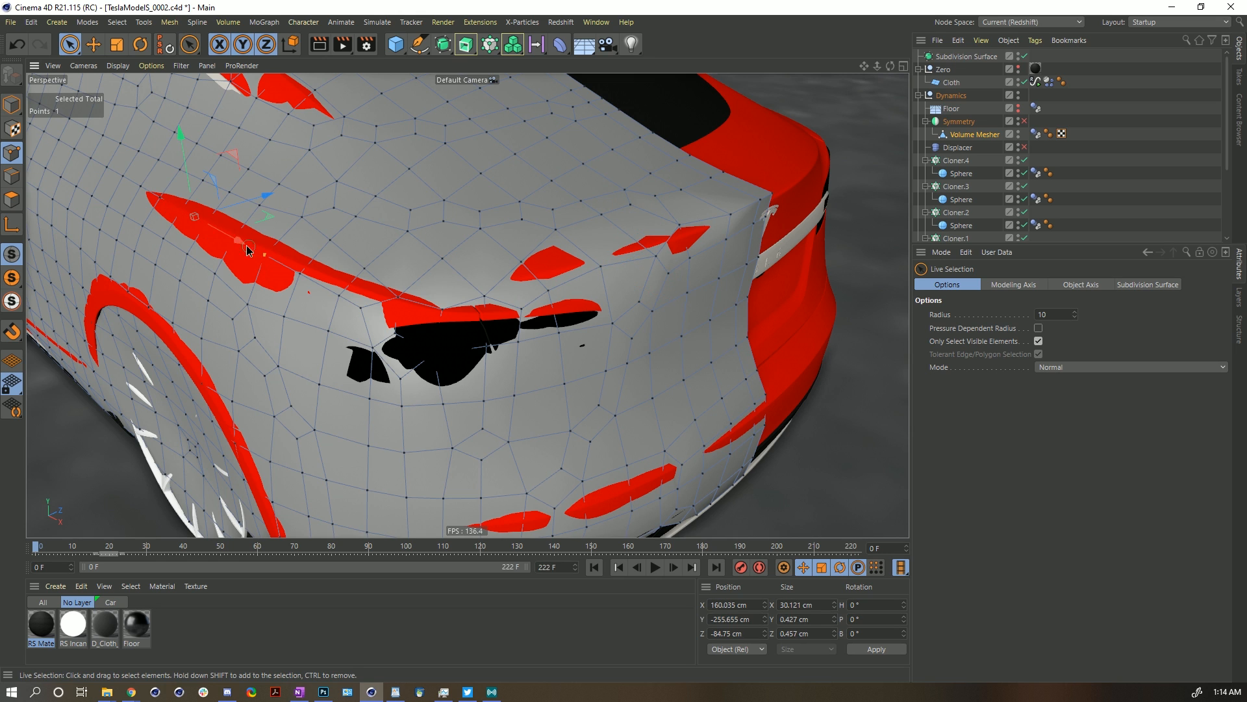
left_click_drag(177, 207, 179, 209)
left_click_drag(292, 208, 284, 211)
mouse_move(478, 297)
left_mouse_down()
mouse_move(515, 301)
mouse_move(610, 266)
mouse_move(644, 305)
left_mouse_up()
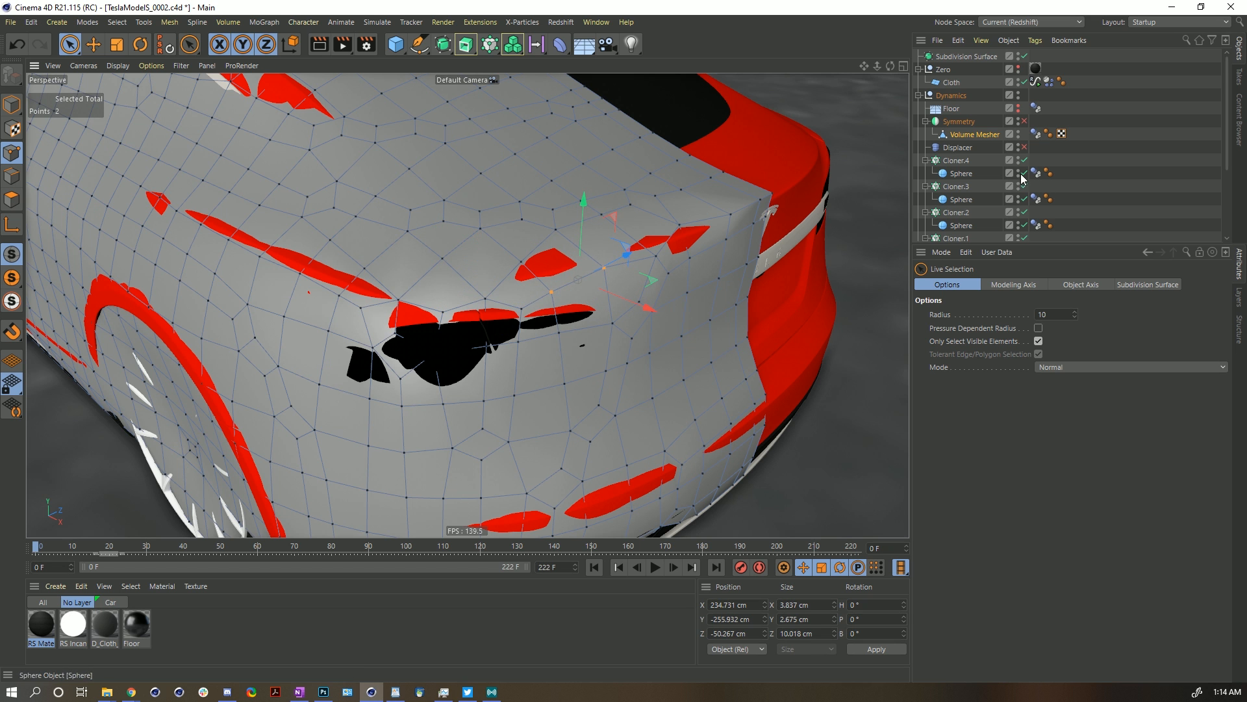
Select mesh points on the car's rear upper body where it shows through and nudge them outward.
right_click_drag(747, 290, 627, 276, "alt")
left_click_drag(624, 293, 668, 309, "alt")
scroll(668, 308, "up", 6)
left_click_drag(533, 216, 636, 248)
left_click_drag(594, 188, 584, 189)
left_click_drag(703, 273, 754, 286)
Review the fitted collision mesh around the whole car and deselect the mesh object.
mouse_move(724, 236)
left_mouse_down("alt")
mouse_move(759, 239)
mouse_move(724, 237)
left_mouse_up("alt")
right_click_drag(723, 237, 548, 295, "alt")
left_click_drag(548, 295, 630, 259, "alt")
middle_click_drag(630, 259, 621, 219, "alt")
left_click(1140, 183)
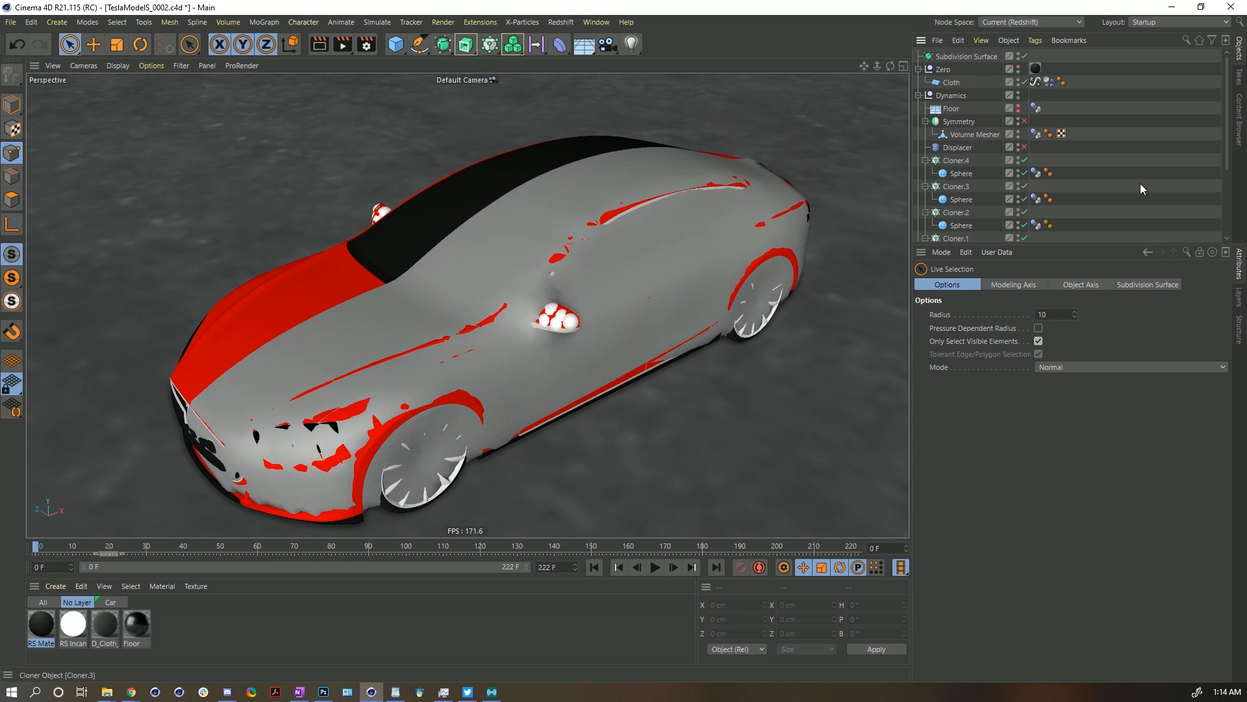
Make the Zero null with the Cloth plane visible, then collapse the Dynamics group and hide it in the viewport.
left_click(955, 81)
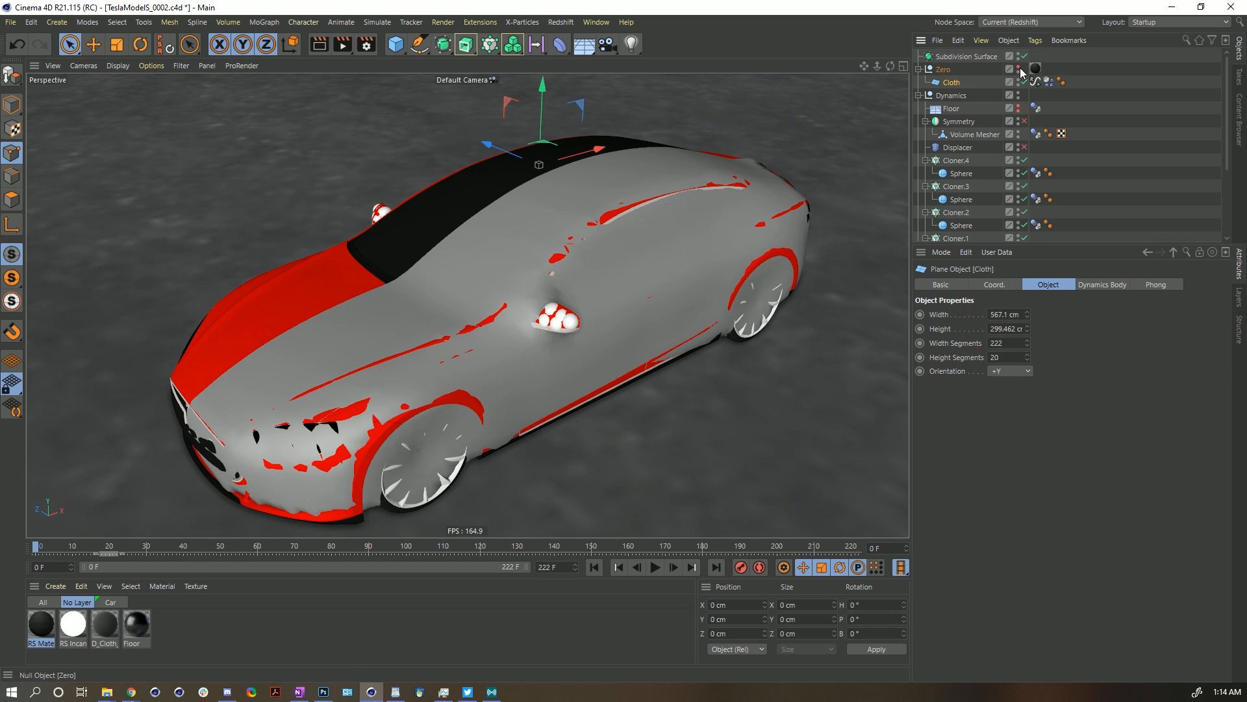
left_click(1019, 70)
left_click(920, 96)
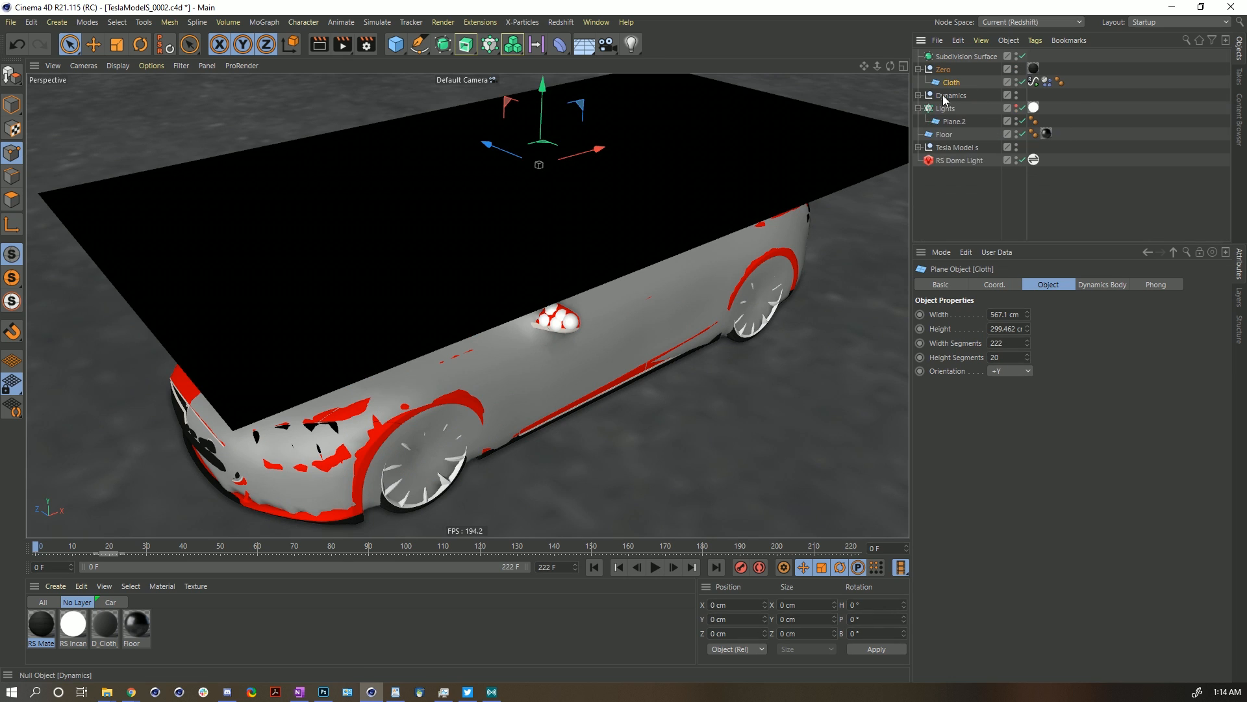
left_click(1016, 93)
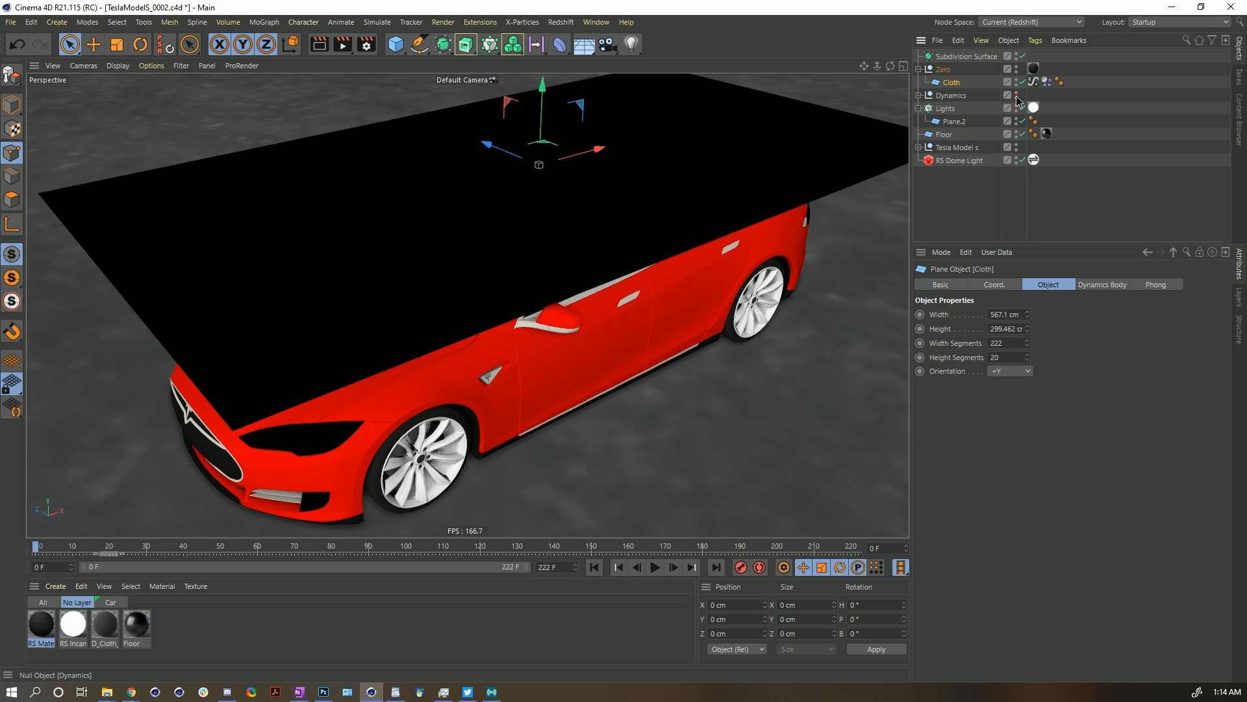
Move the RS Material tag from the Zero null to the Dynamics null and switch the viewport to shading with wireframe lines.
left_click_drag(1033, 89, 1036, 94)
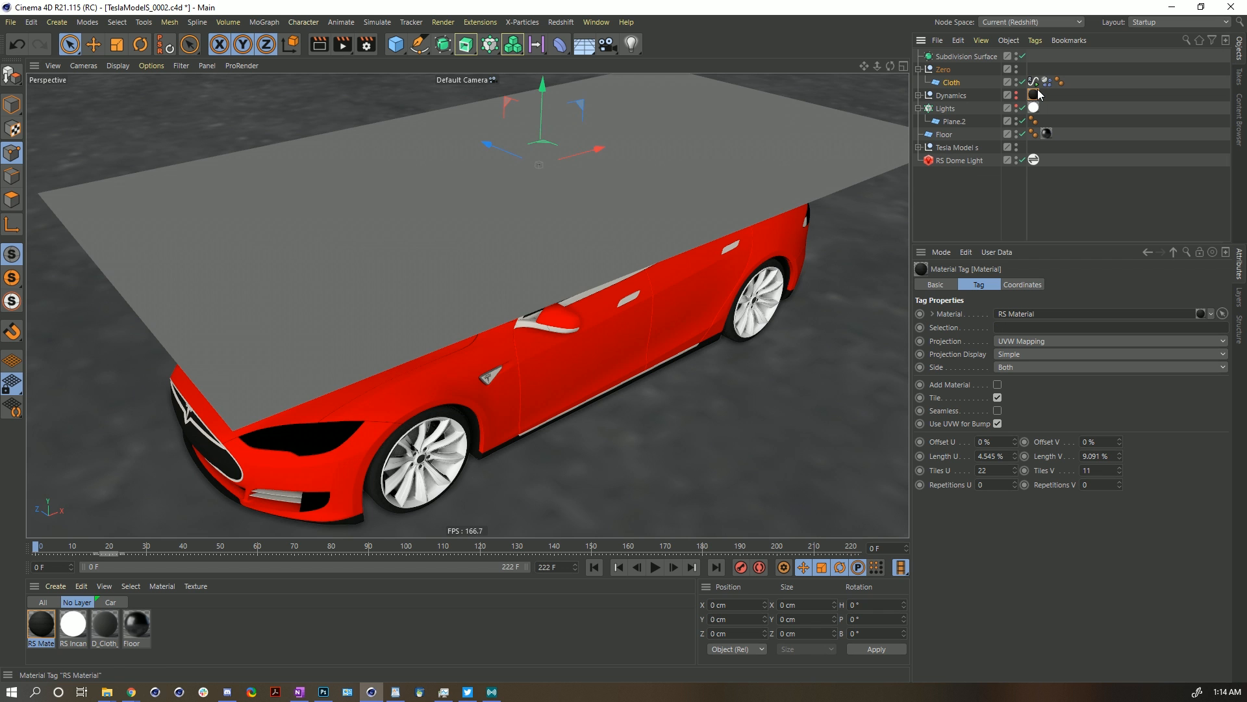
left_click_drag(741, 146, 711, 187, "alt")
key("n")
key("b")
Set the Cloth plane to 230 width segments and 40 height segments, and check the denser grid above the car.
left_click(951, 82)
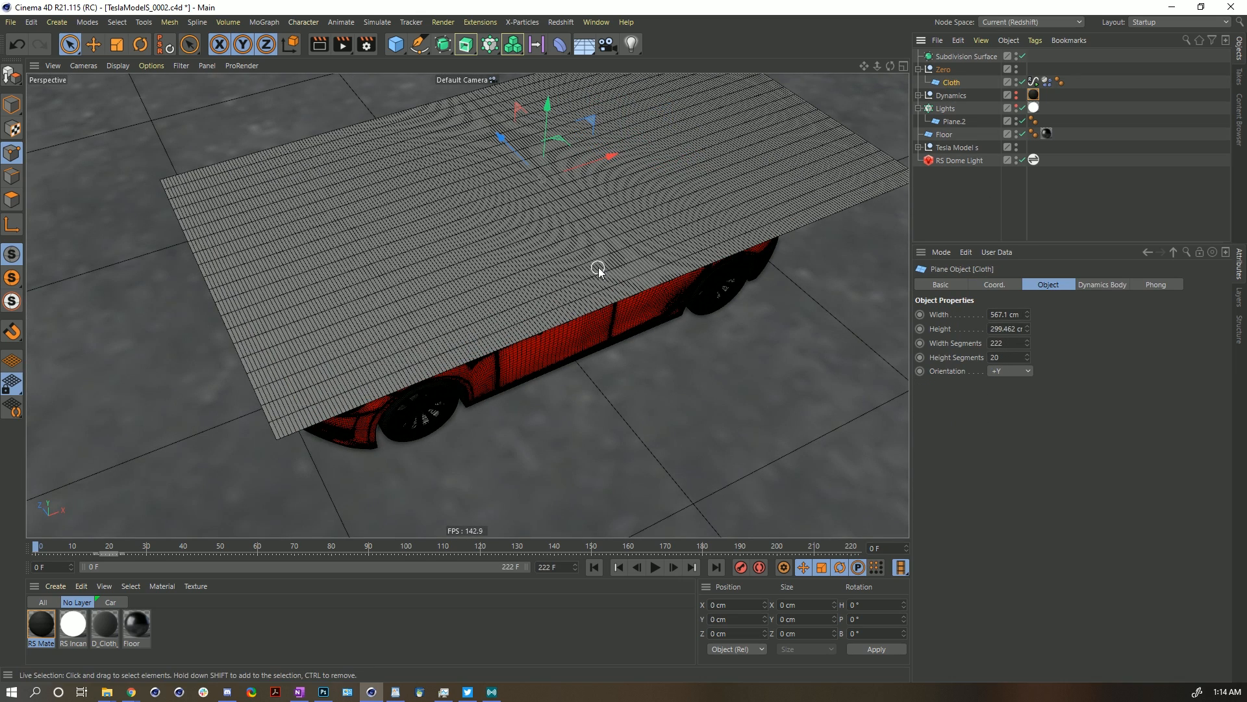
type("230")
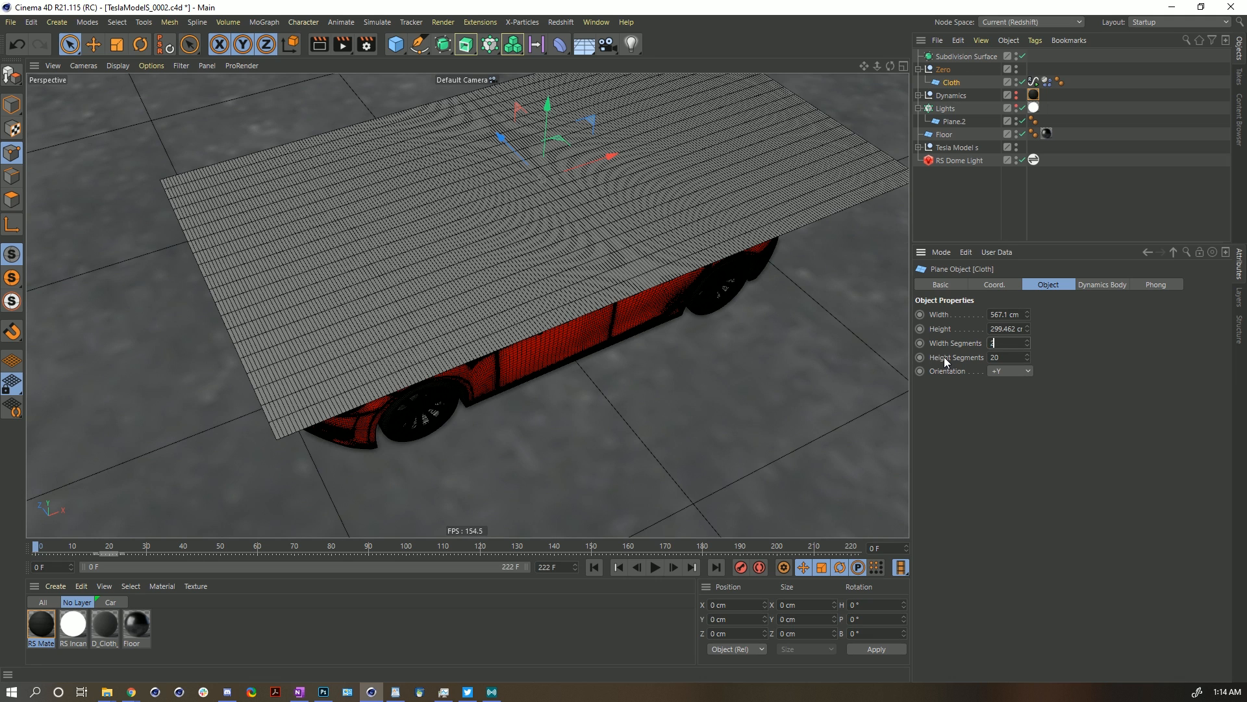
key("Return")
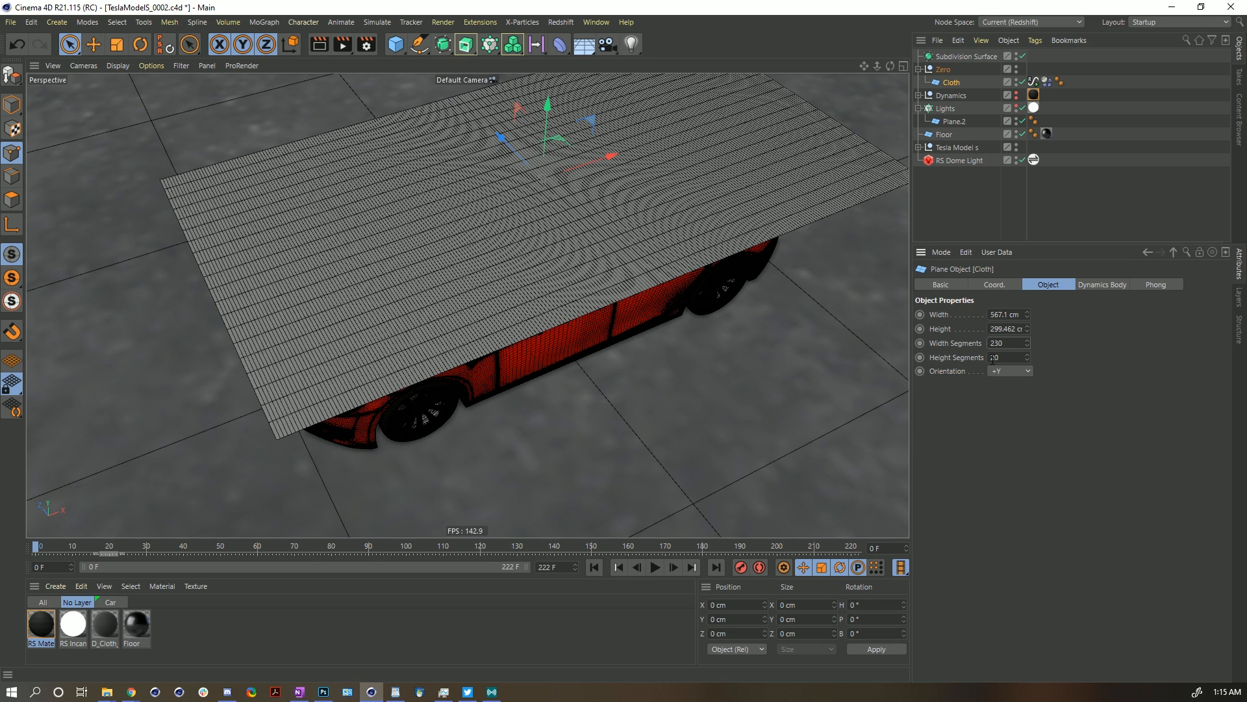
type("4")
key("Return")
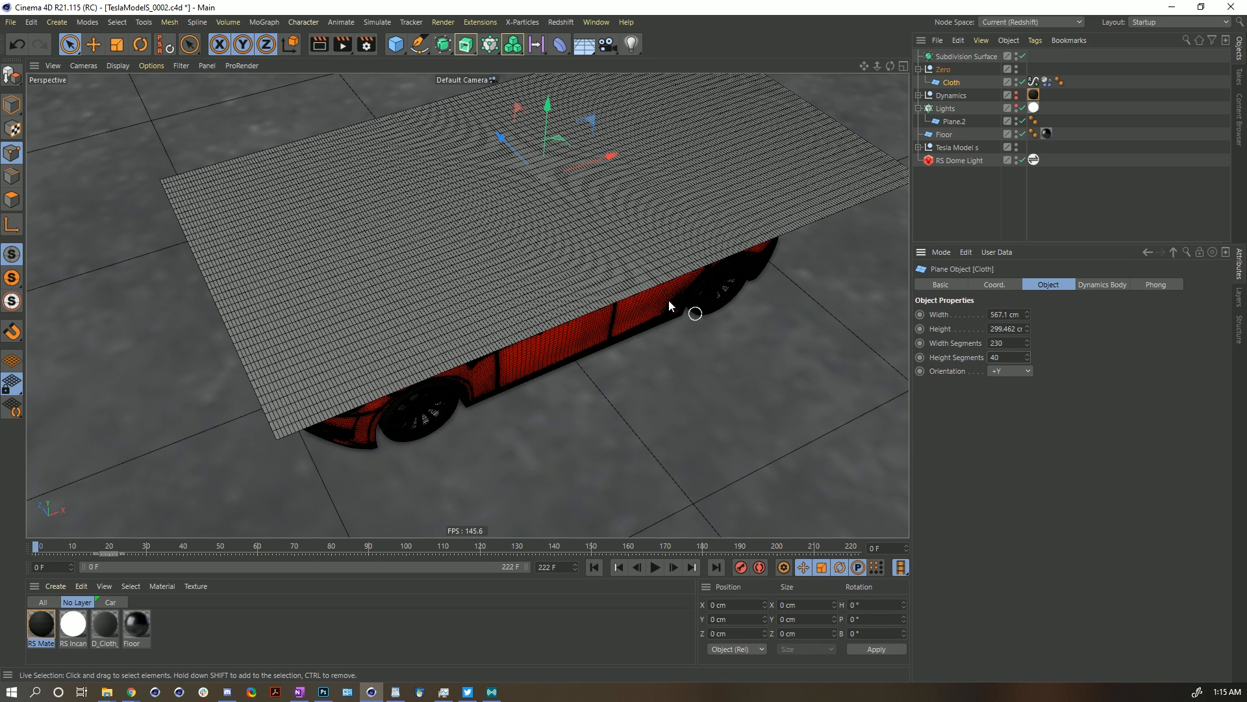
left_click_drag(569, 286, 544, 270, "alt")
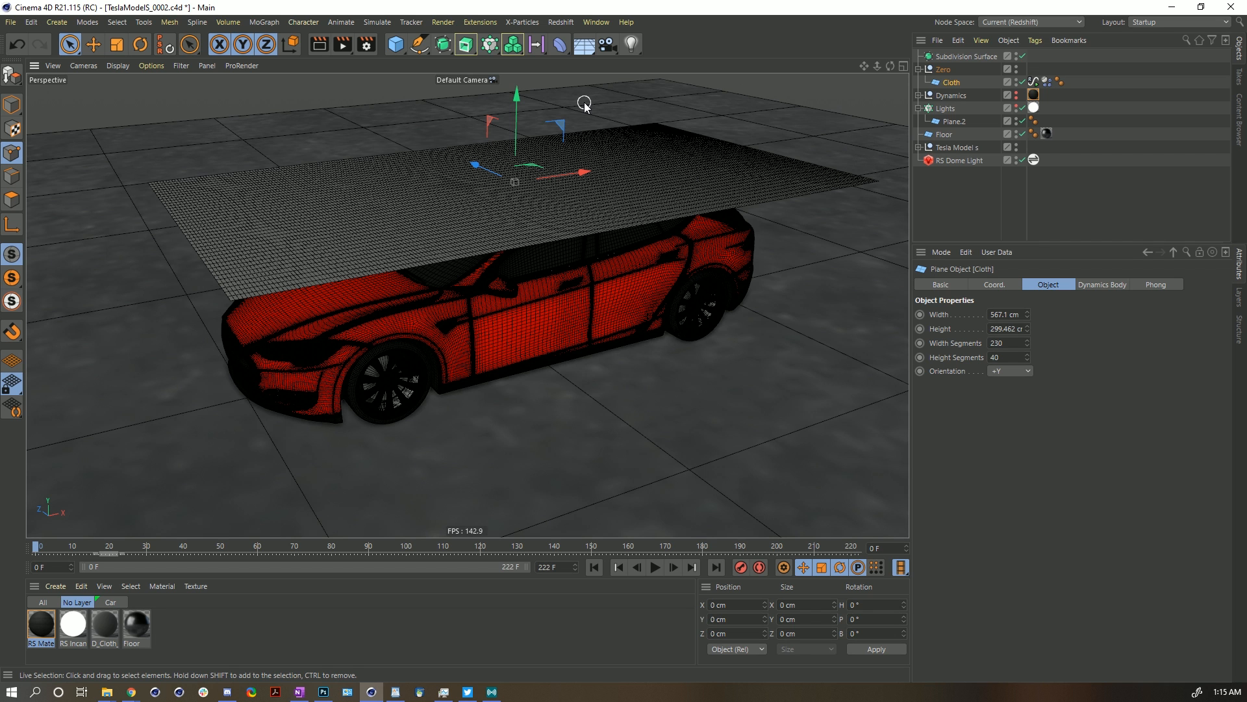
mouse_move(593, 139)
left_mouse_down("alt")
mouse_move(597, 170)
mouse_move(592, 160)
left_mouse_up("alt")
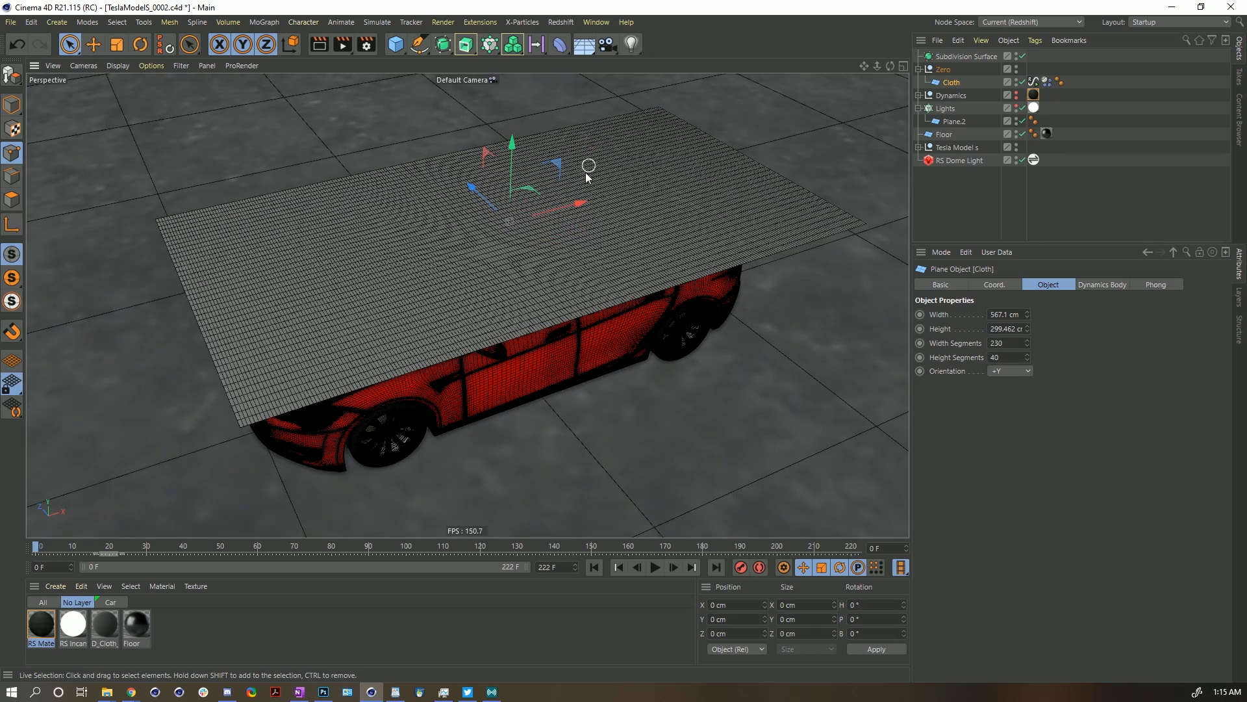
Save the project as an incremental version, TeslaModelS_0003.c4d.
left_click_drag(555, 225, 553, 217, "alt")
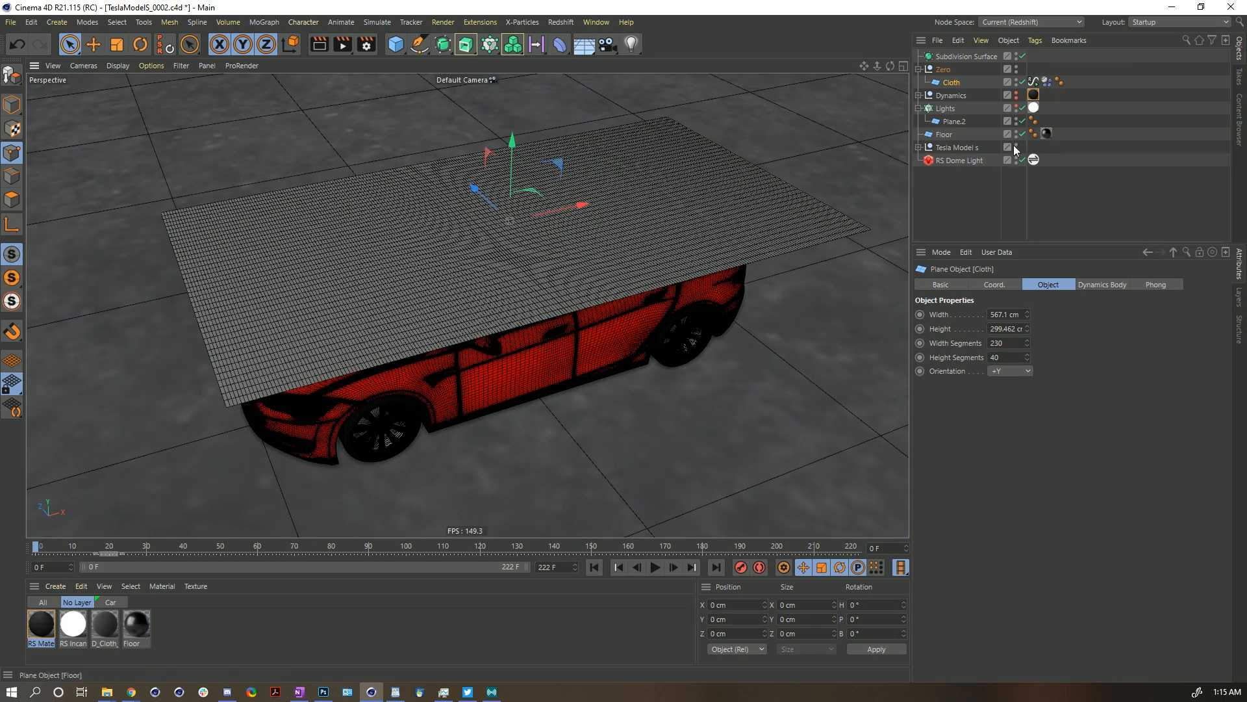
mouse_move(687, 245)
left_mouse_down("alt")
mouse_move(687, 214)
mouse_move(671, 228)
left_mouse_up("alt")
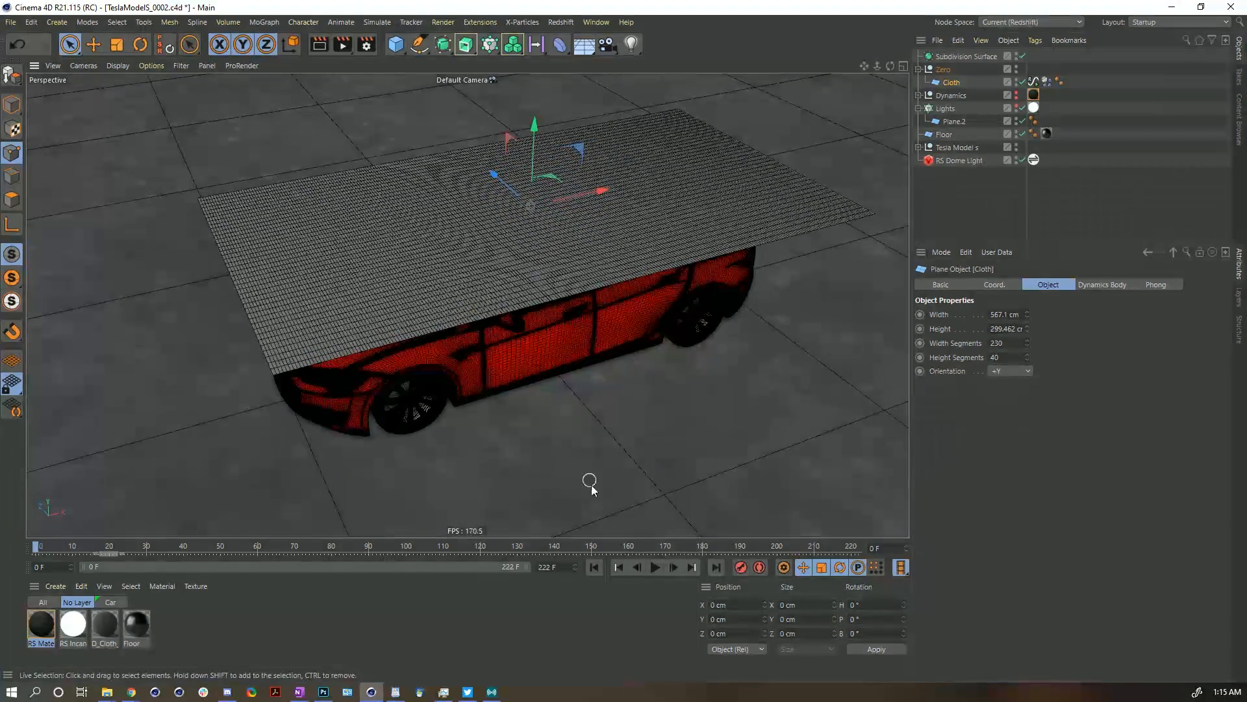
left_click(10, 22)
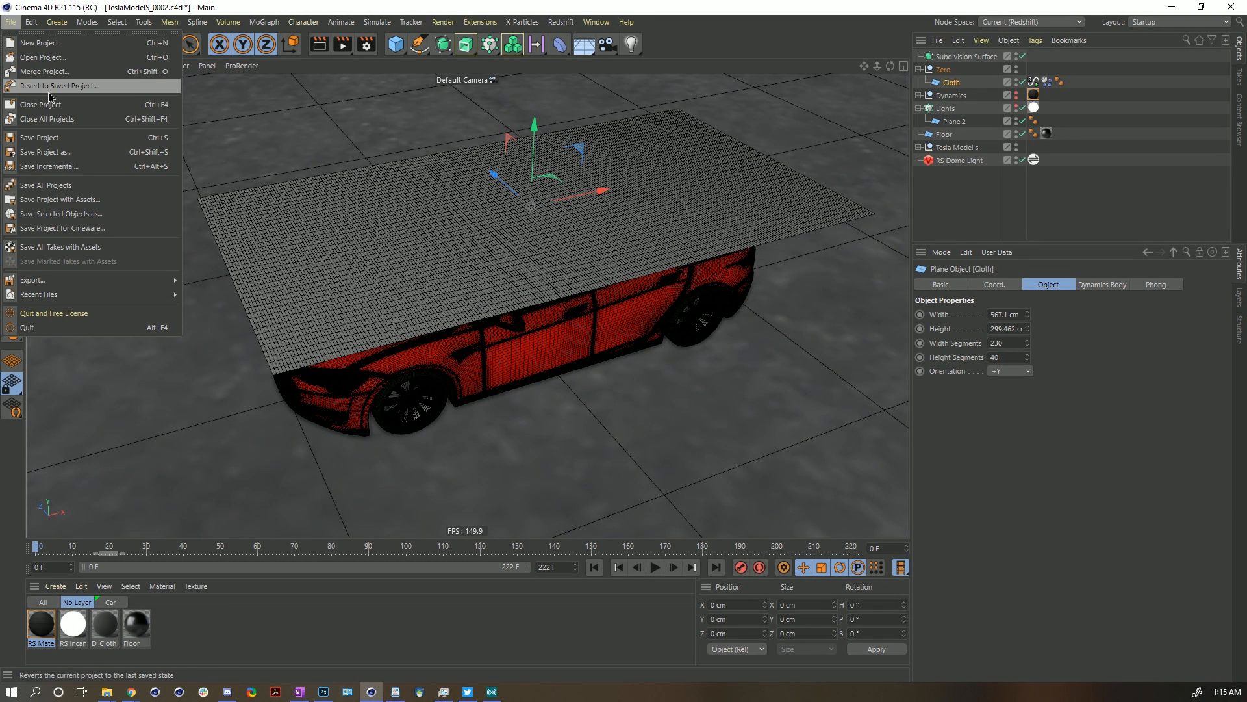
left_click(68, 165)
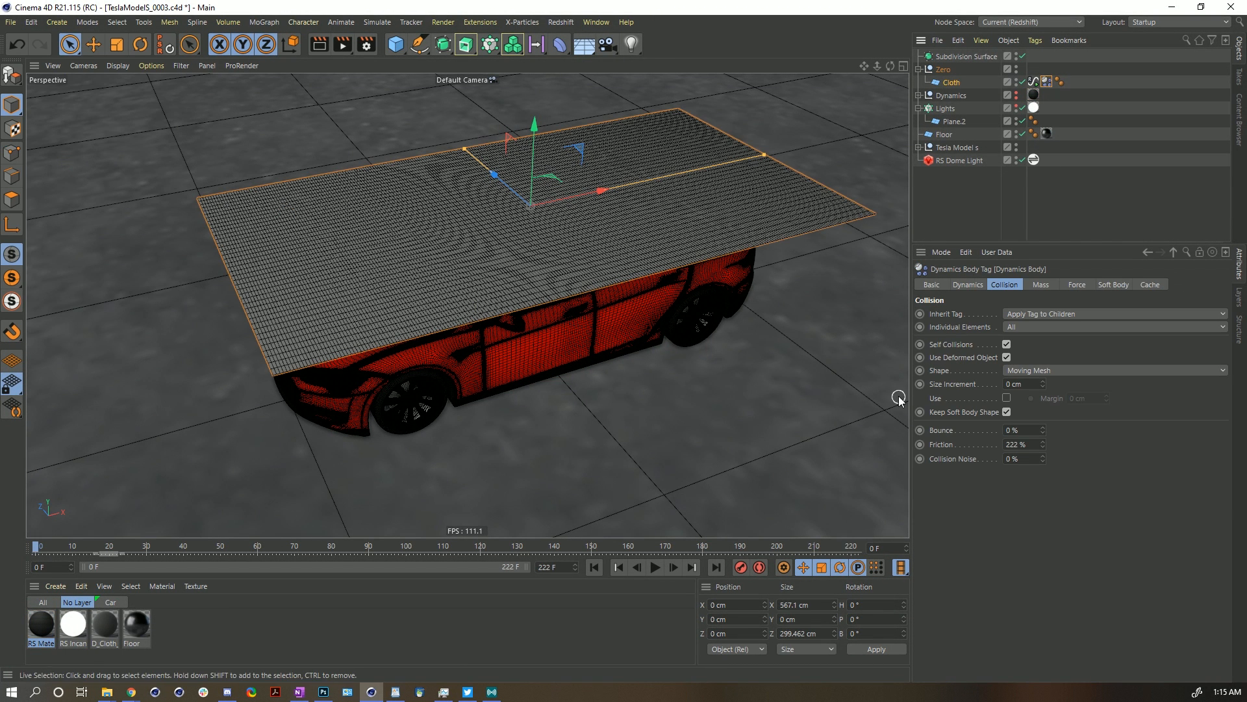
Play the first frames of the cloth simulation over the car, stop it and return to frame 0.
left_click(656, 567)
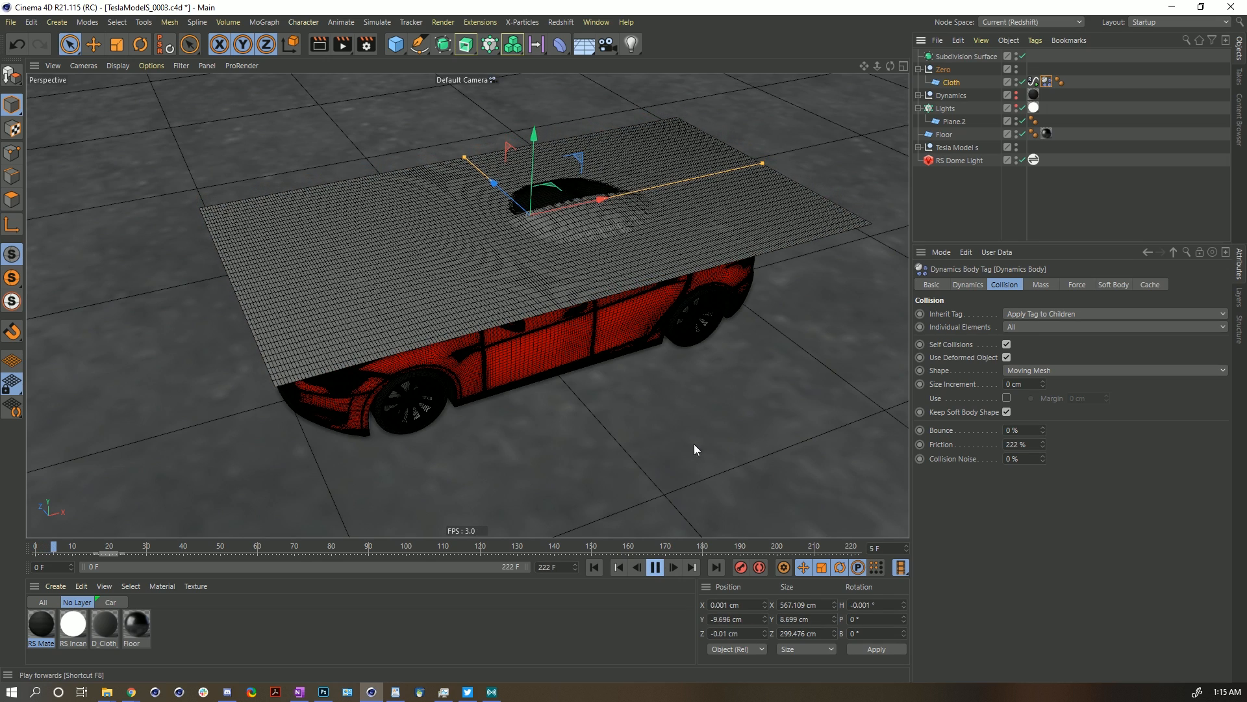
left_click(656, 567)
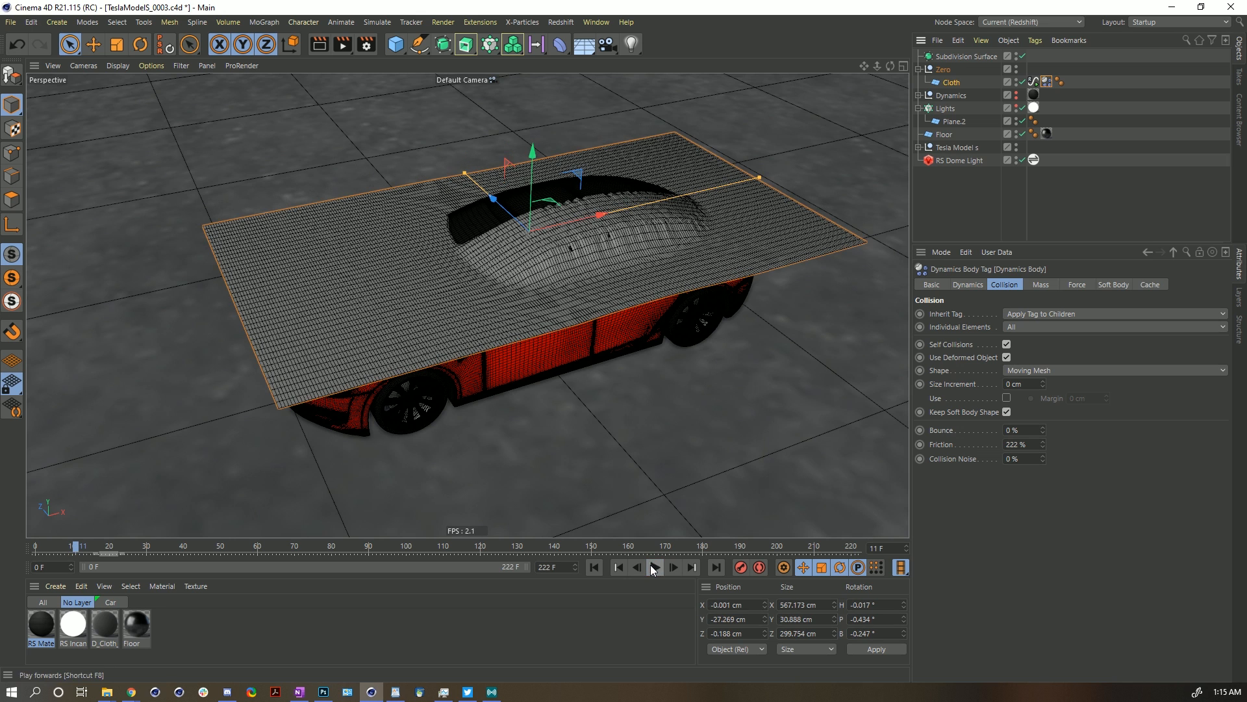
left_click(594, 567)
Enable the Symmetry object in the Dynamics group and move the Volume Mesher's Dynamics Body tag onto it.
left_click(918, 96)
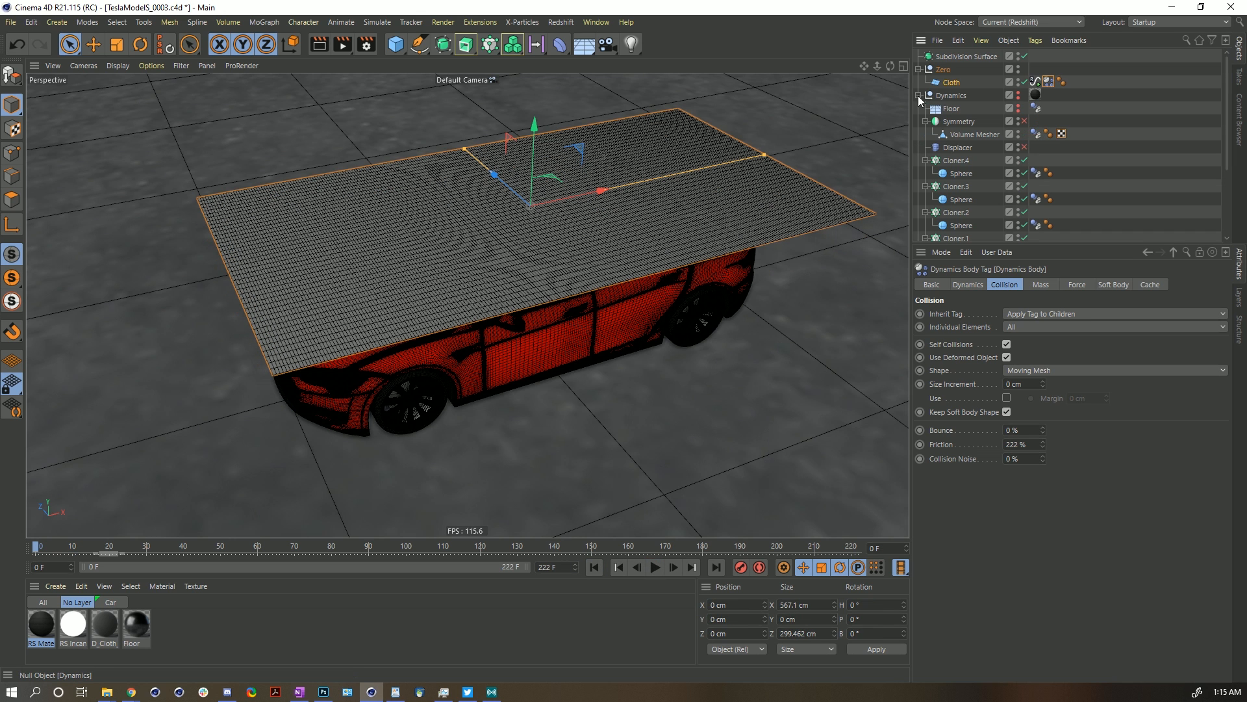
left_click(1025, 122)
double_click(1018, 120)
left_click_drag(1036, 134, 1036, 122)
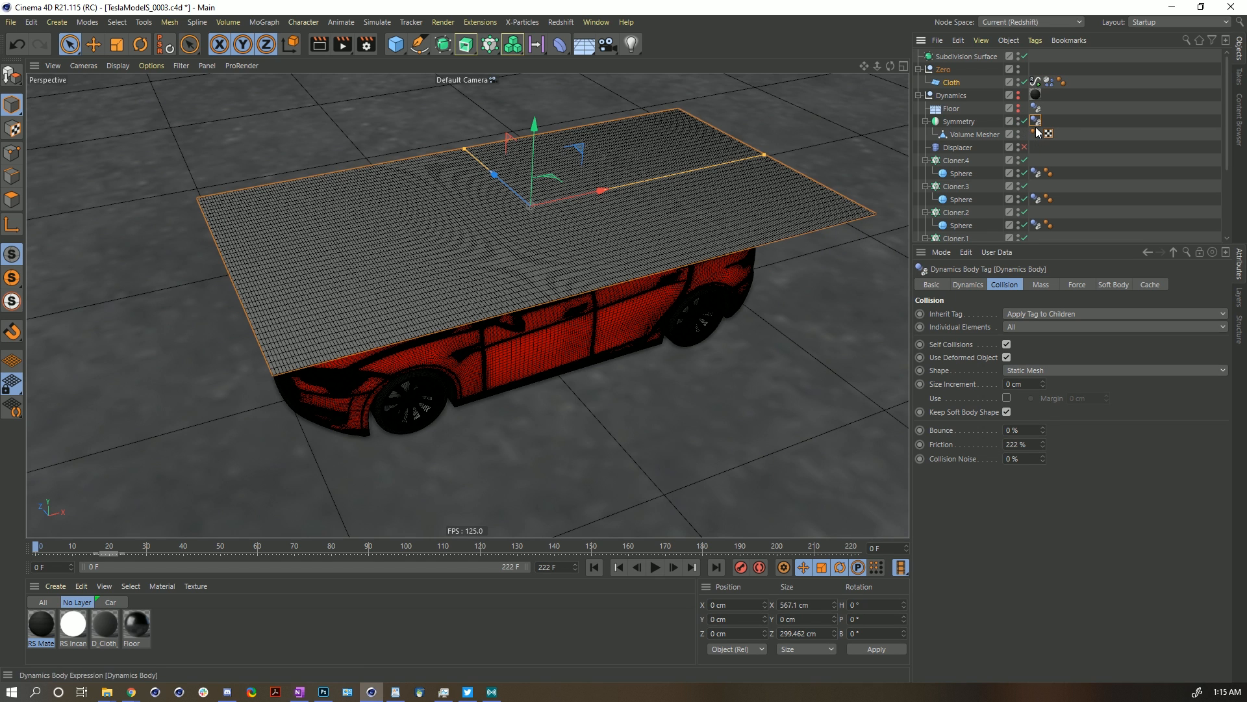
left_click(1036, 185)
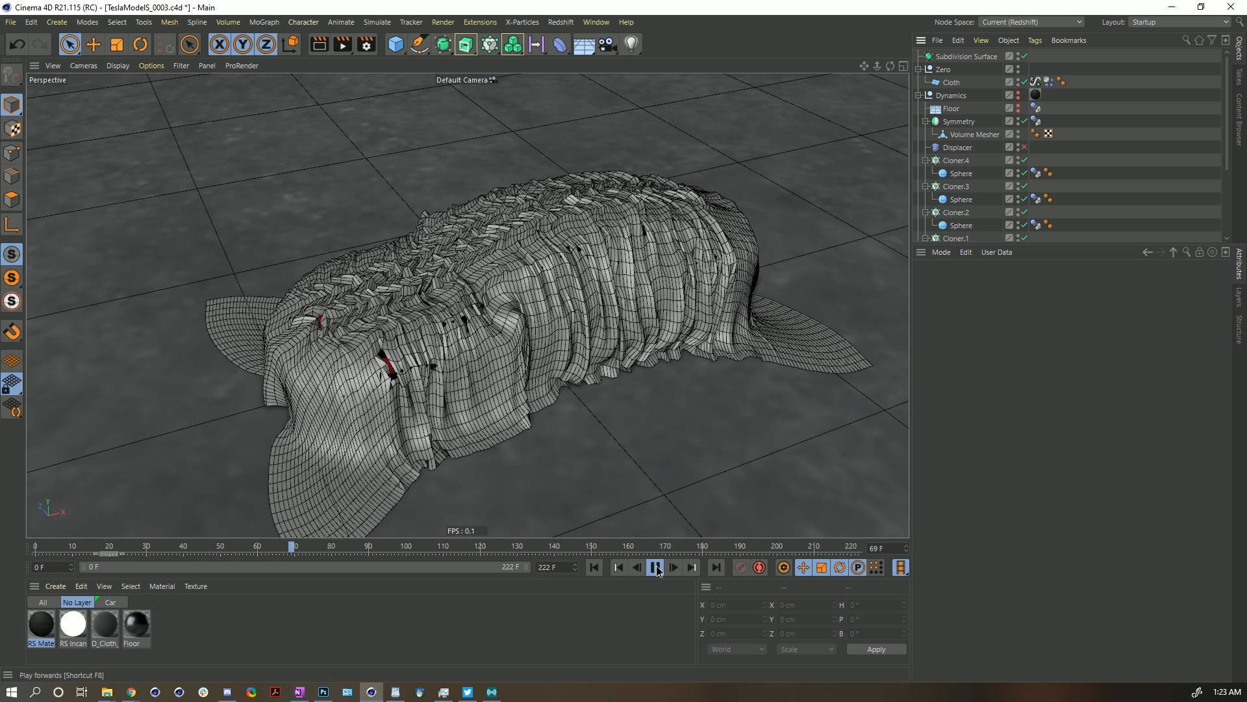
Stop the simulation at frame 70 and examine the draped cloth's folds for gaps and places where the car pokes through.
left_click(657, 567)
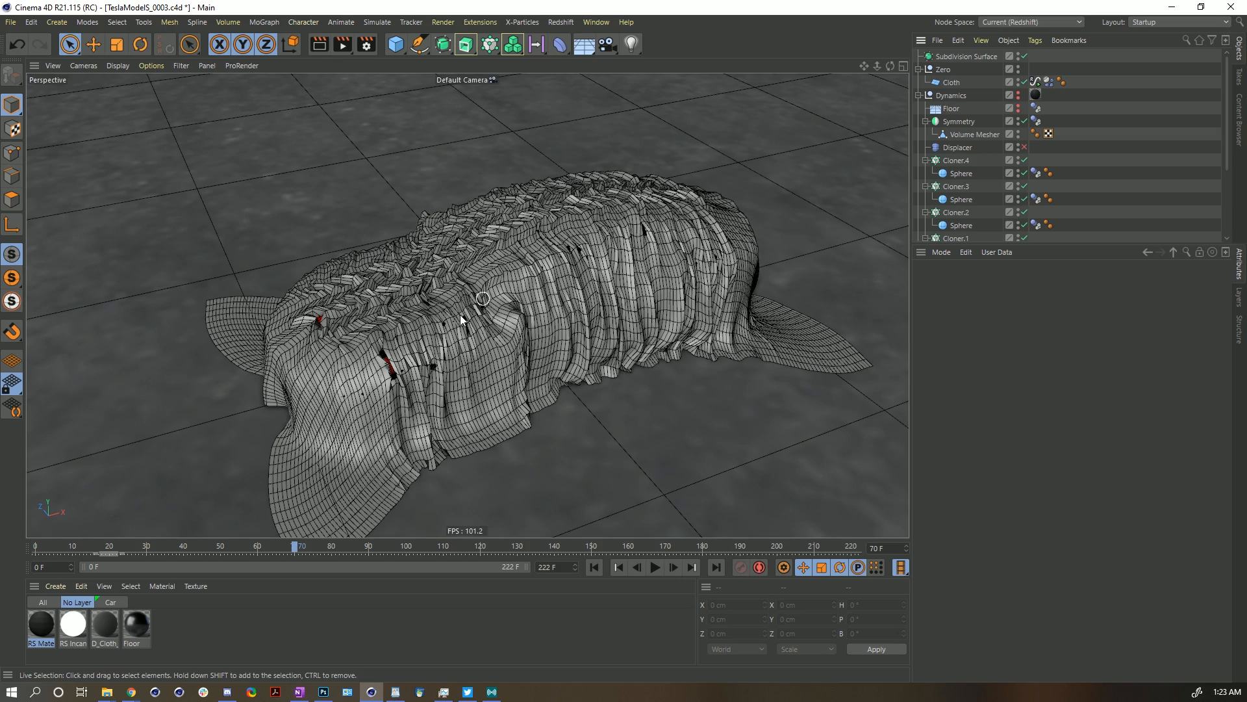
scroll(389, 365, "up", 10)
left_click_drag(418, 340, 321, 333, "alt")
scroll(690, 257, "down", 6)
middle_click_drag(705, 222, 628, 258, "alt")
scroll(629, 253, "up", 10)
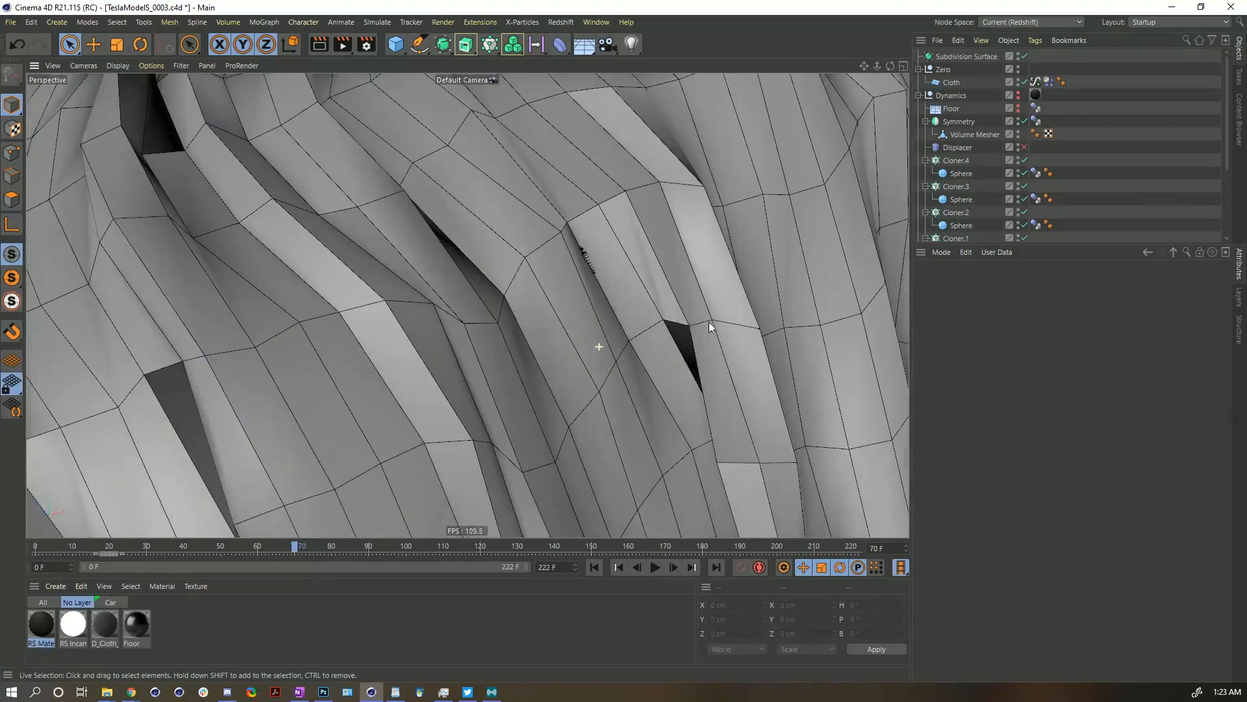
scroll(560, 292, "down", 10)
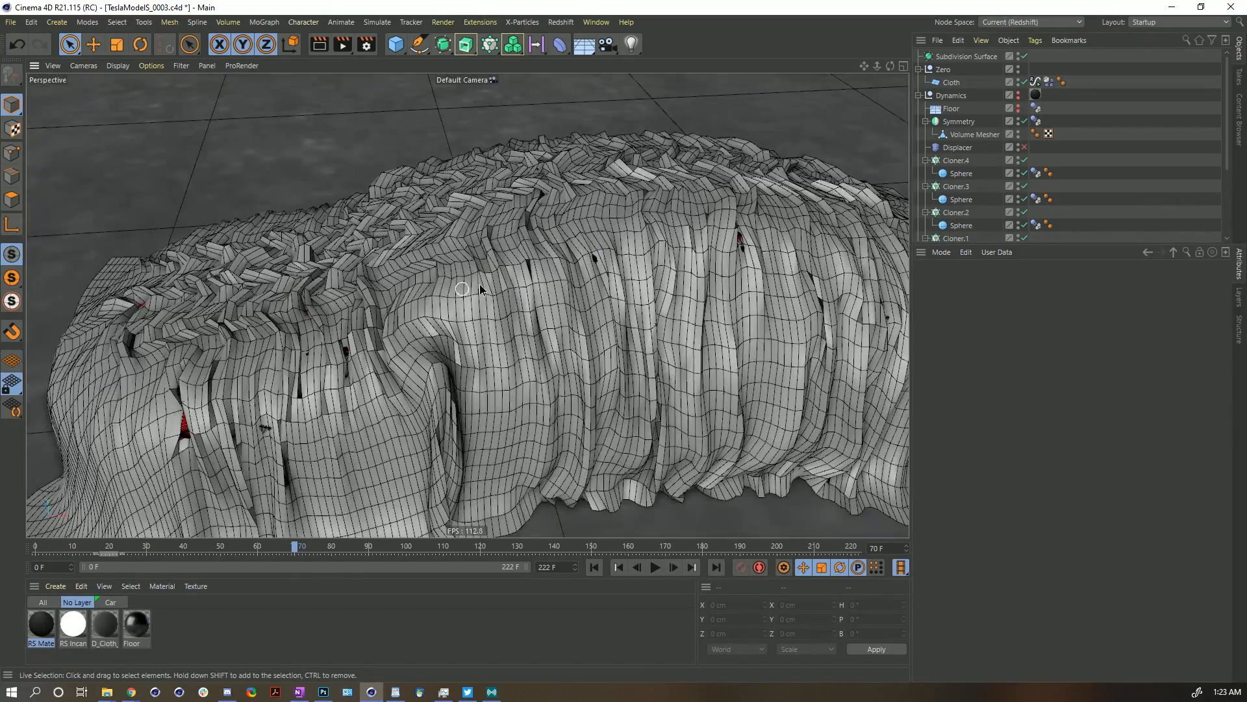
left_click_drag(376, 359, 437, 308, "alt")
scroll(517, 336, "down", 3)
middle_click_drag(536, 275, 548, 288, "alt")
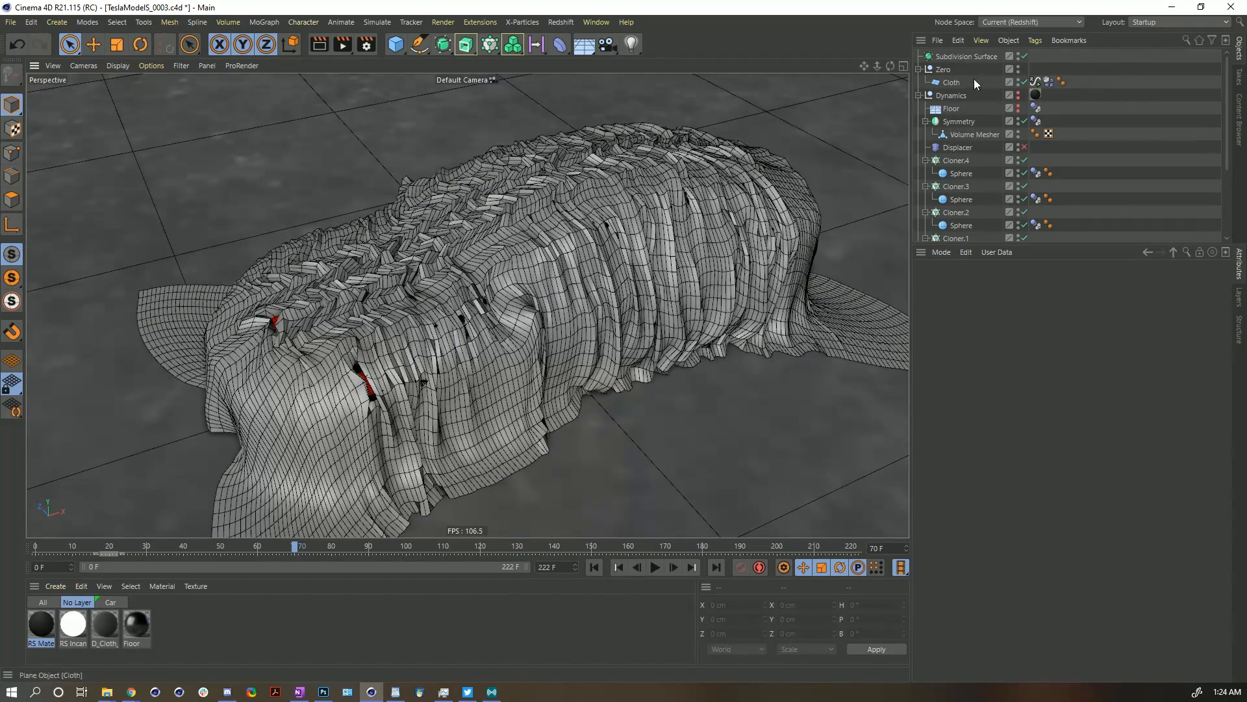
Preview the smoothed cloth by nesting the Zero null under the Subdivision Surface, and take the null back out.
left_click_drag(945, 70, 953, 59)
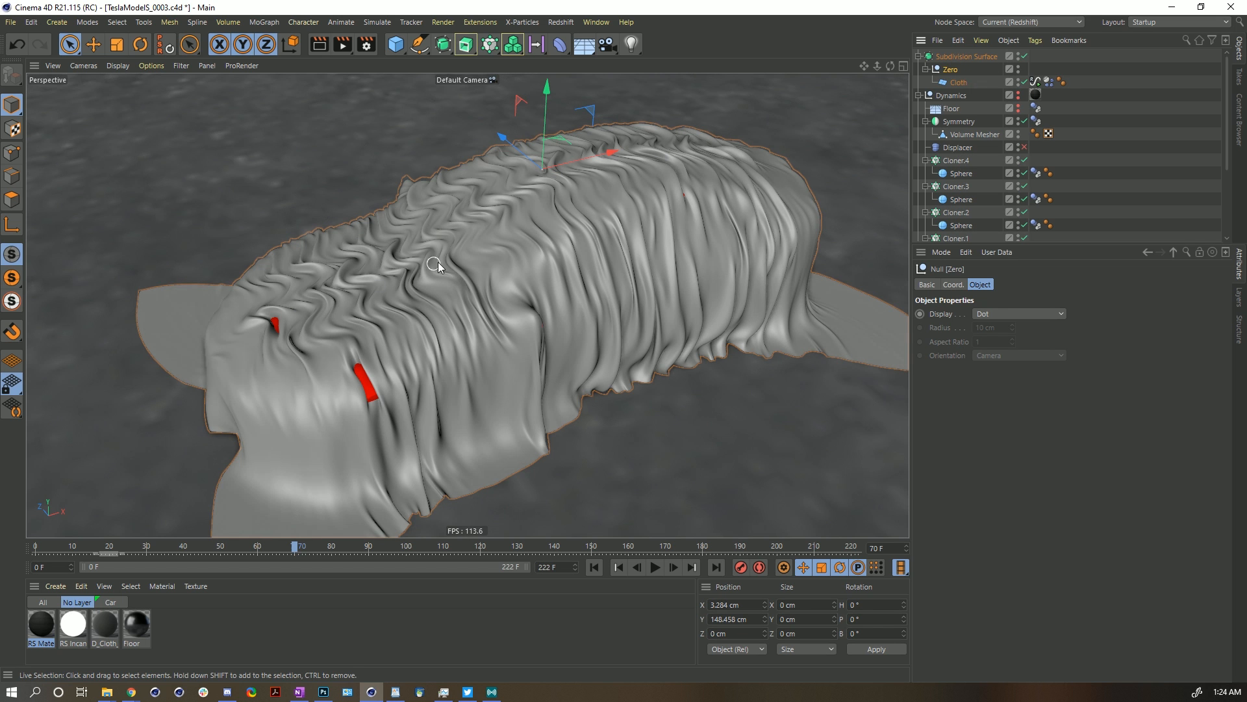
left_click_drag(467, 212, 804, 300, "alt")
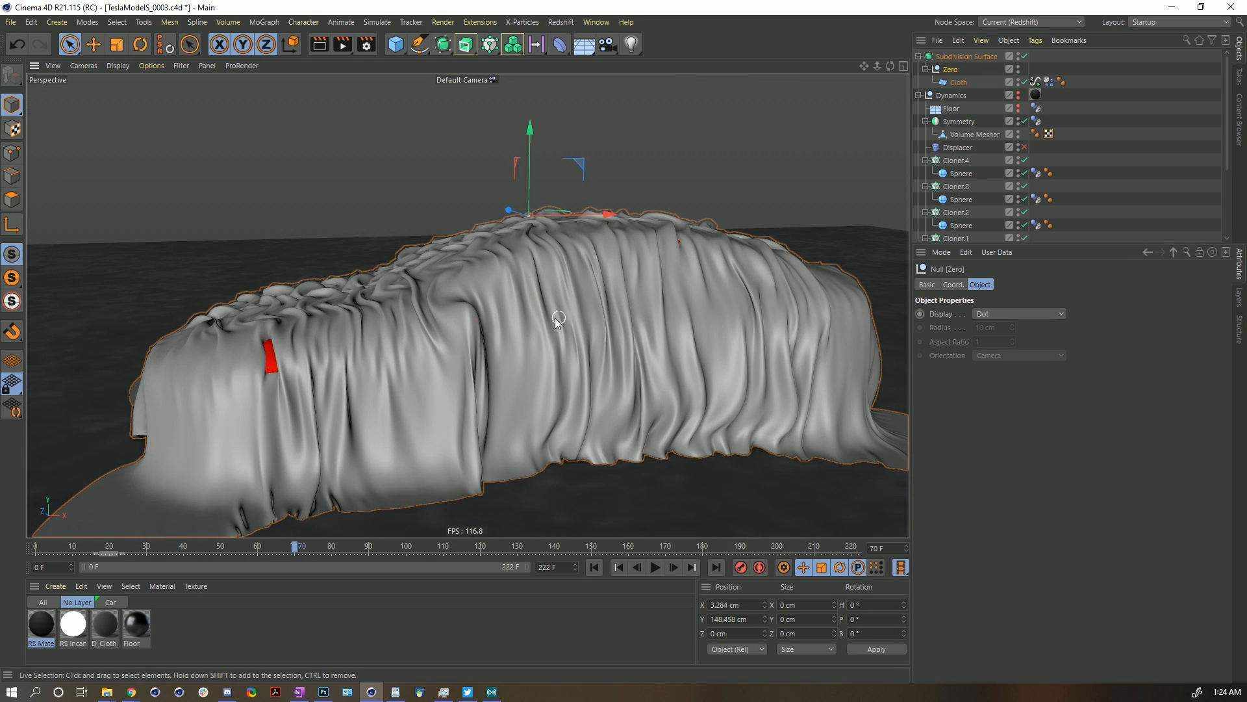
mouse_move(415, 307)
left_mouse_down("alt")
mouse_move(302, 290)
mouse_move(382, 226)
mouse_move(428, 299)
left_mouse_up("alt")
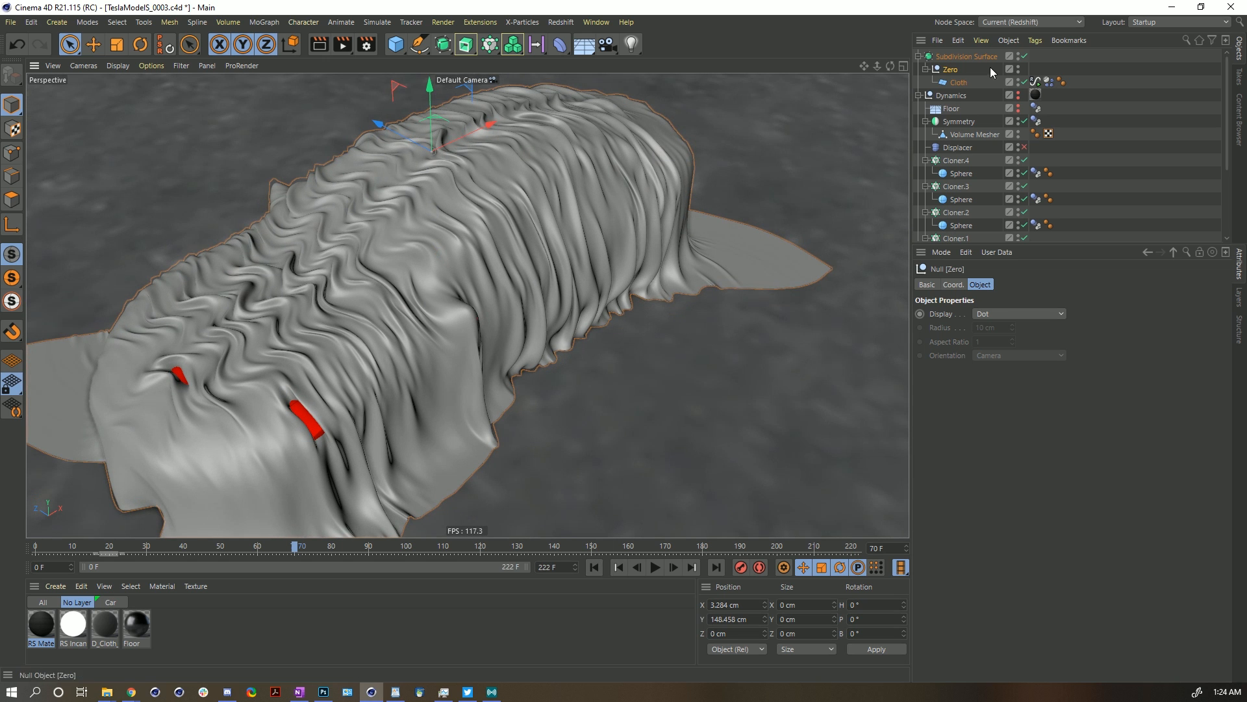
left_click_drag(990, 68, 935, 91)
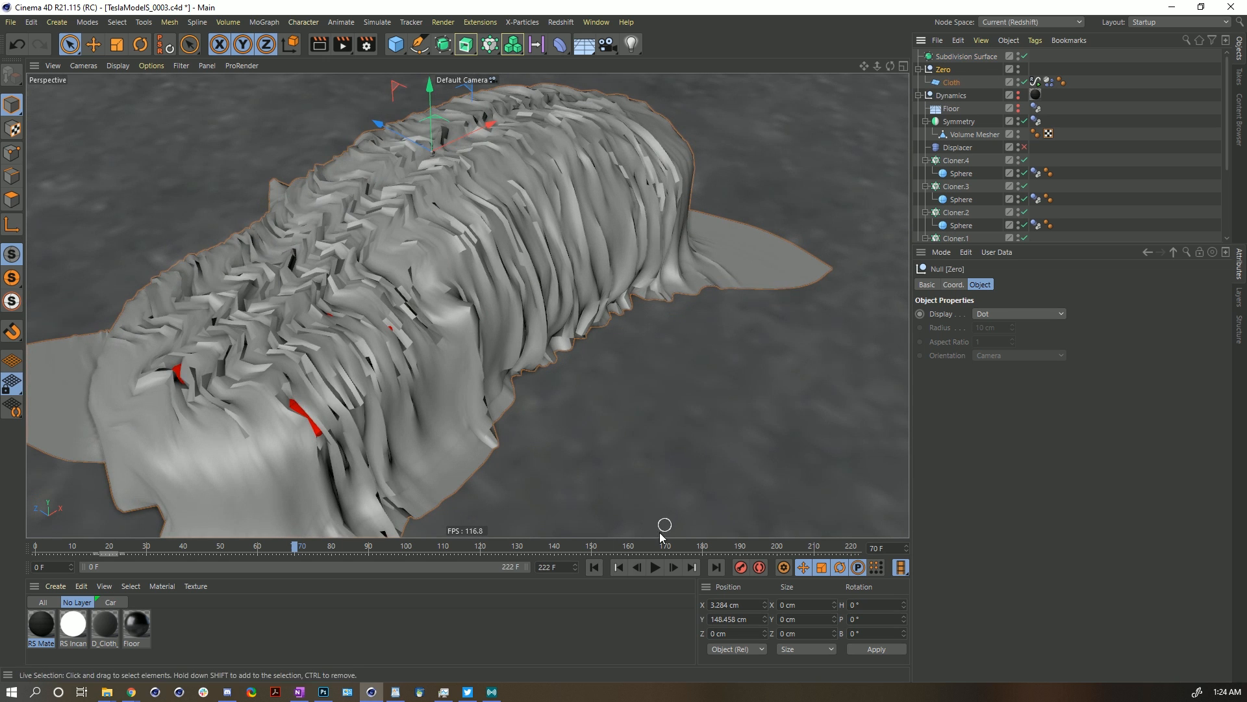
Return to frame 0, disable the Cloth plane and show the Dynamics group's collision geometry in the viewport.
left_click(594, 567)
left_click_drag(676, 207, 589, 214, "alt")
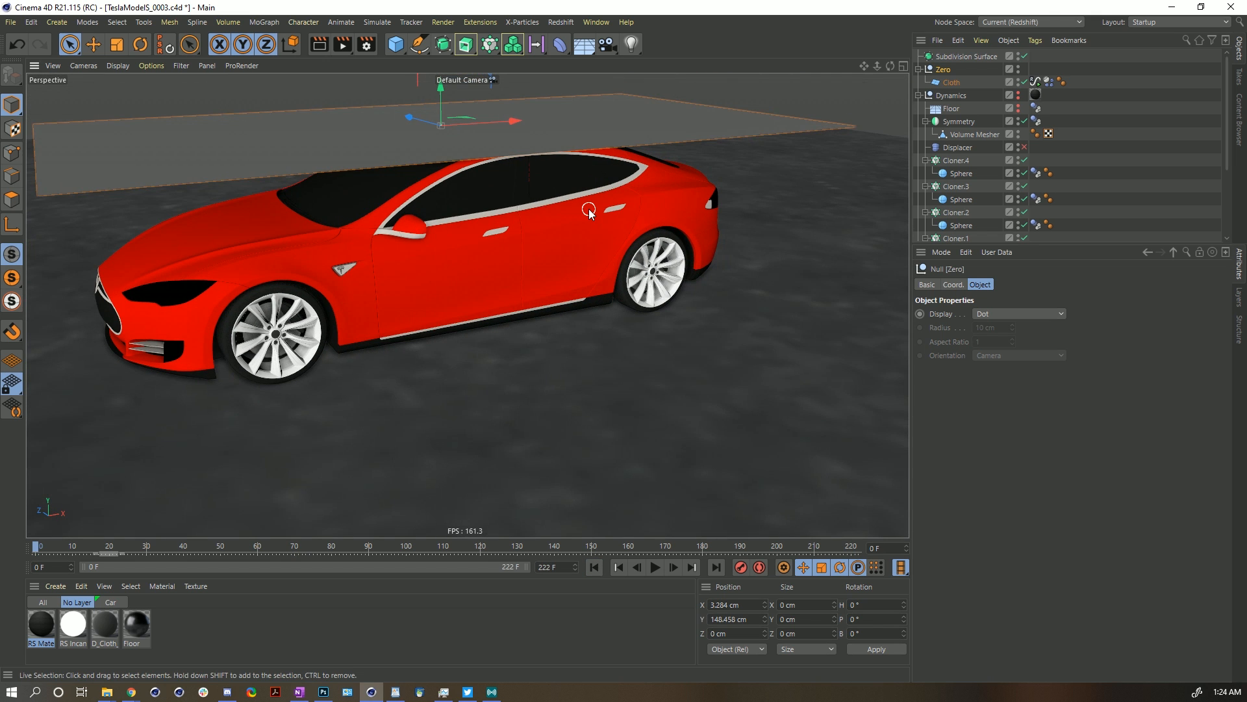
left_click_drag(596, 179, 565, 175, "alt")
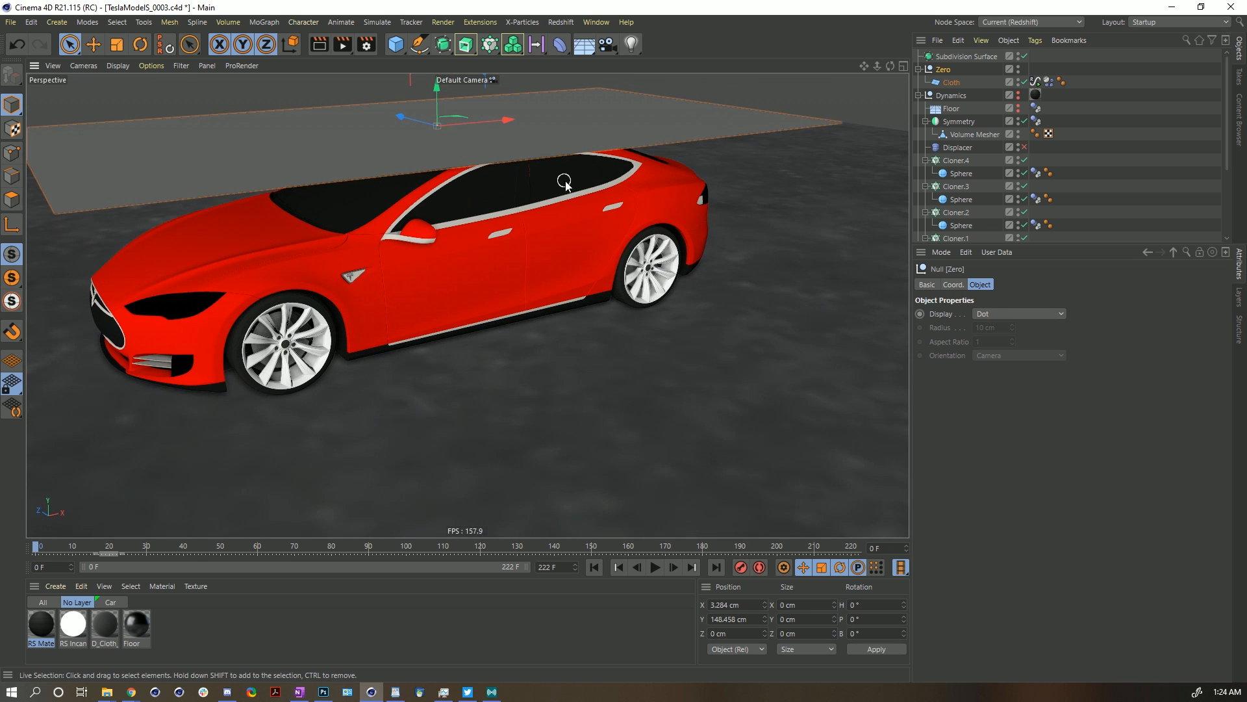
left_click(1025, 82)
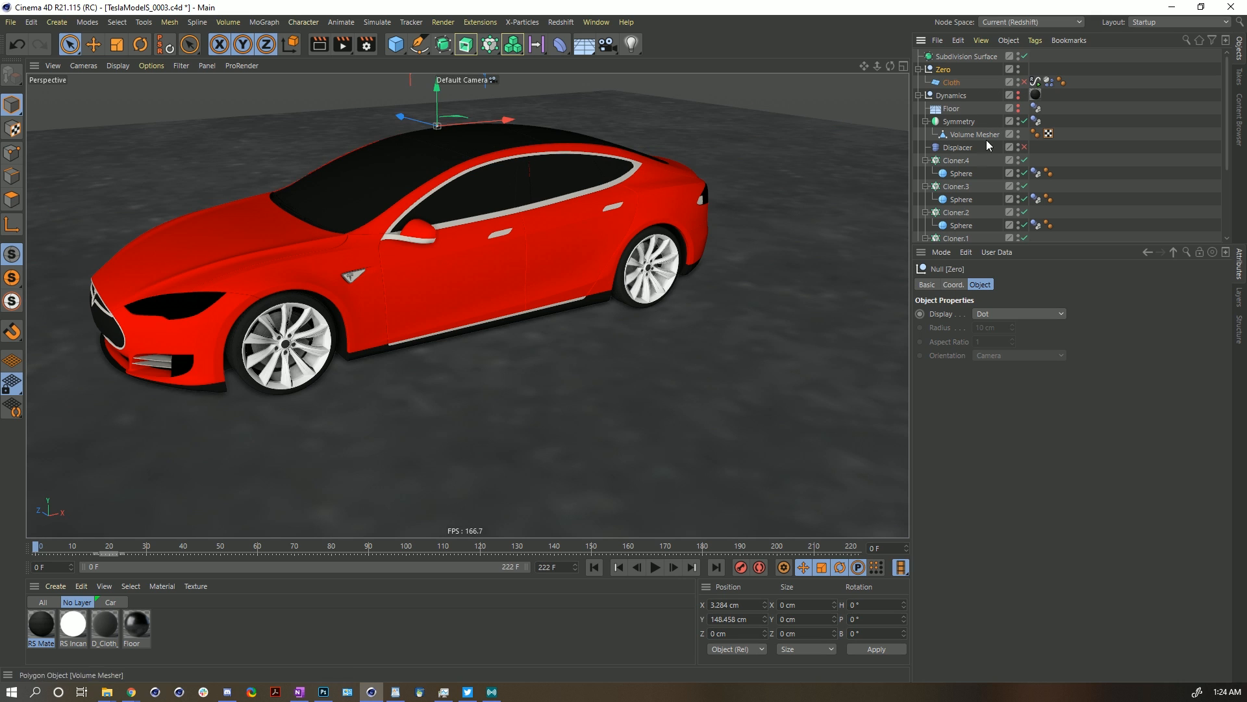
left_click(1018, 93)
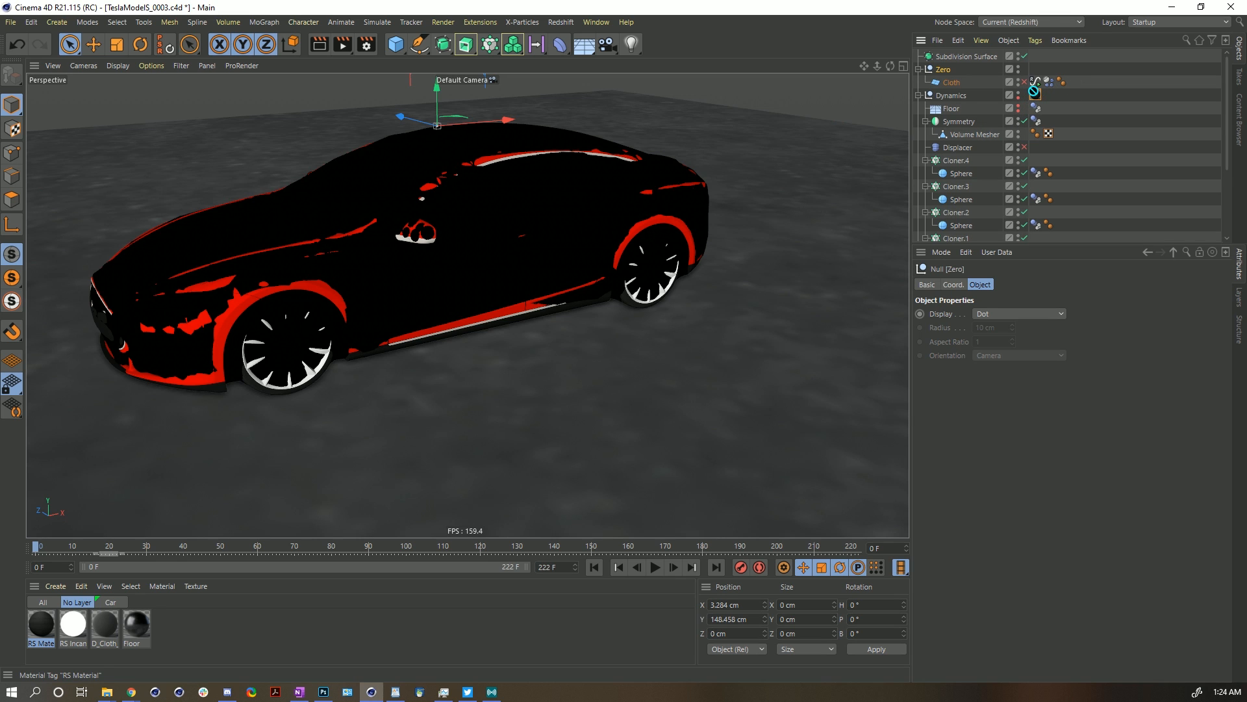
Create a null object and move the Dynamics group's RS Material tag onto it.
left_click(60, 23)
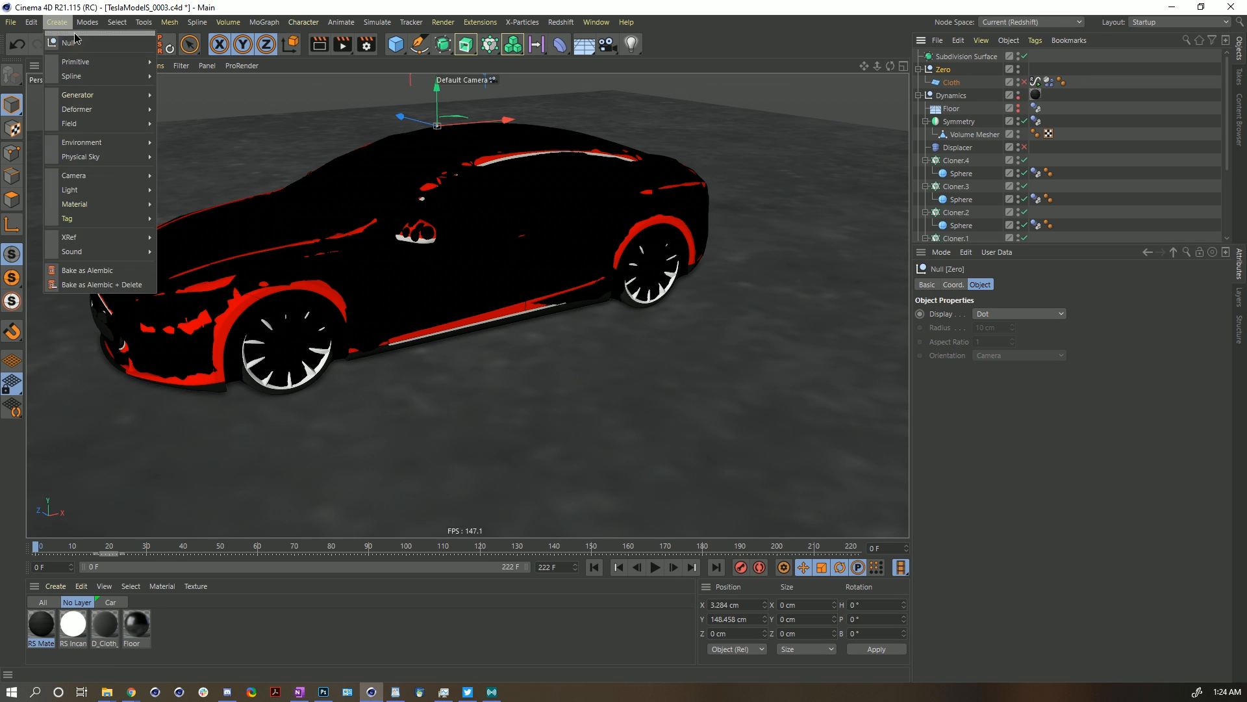
left_click(71, 43)
left_click_drag(1036, 108, 1036, 57)
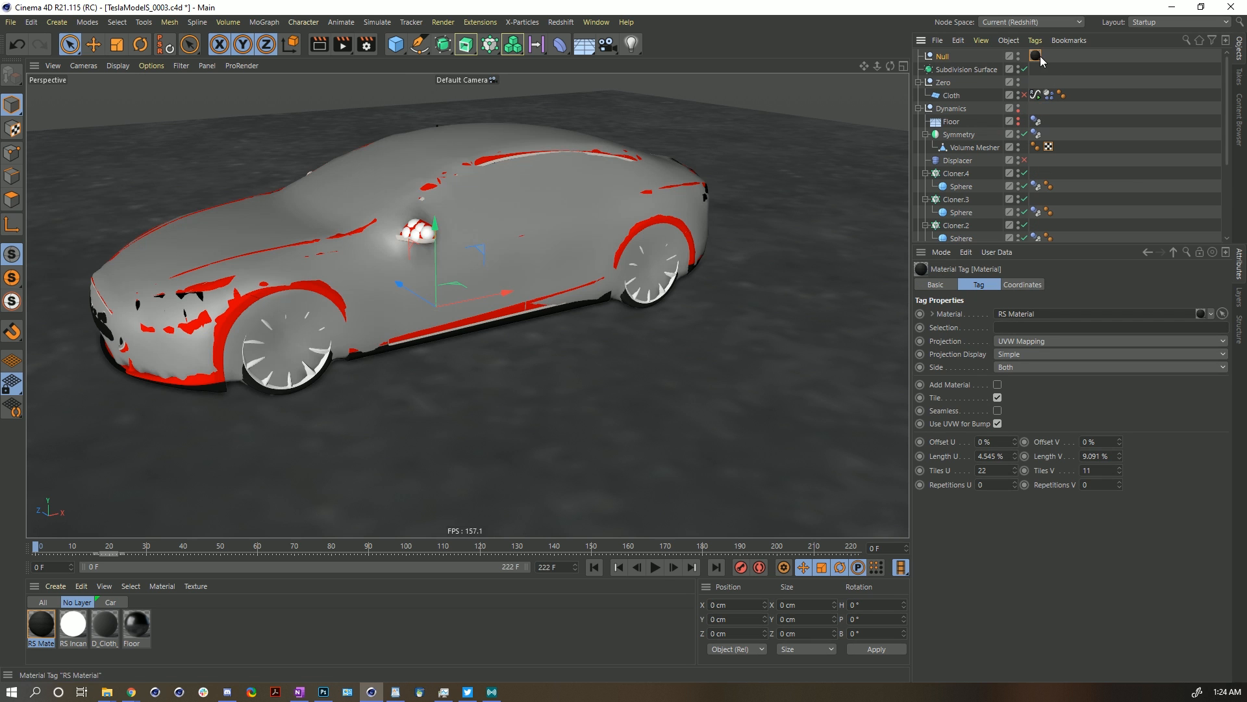
Adjust individual Volume Mesher points around the front headlight so the collision mesh covers more of the red bodywork.
left_click_drag(315, 242, 346, 301, "alt")
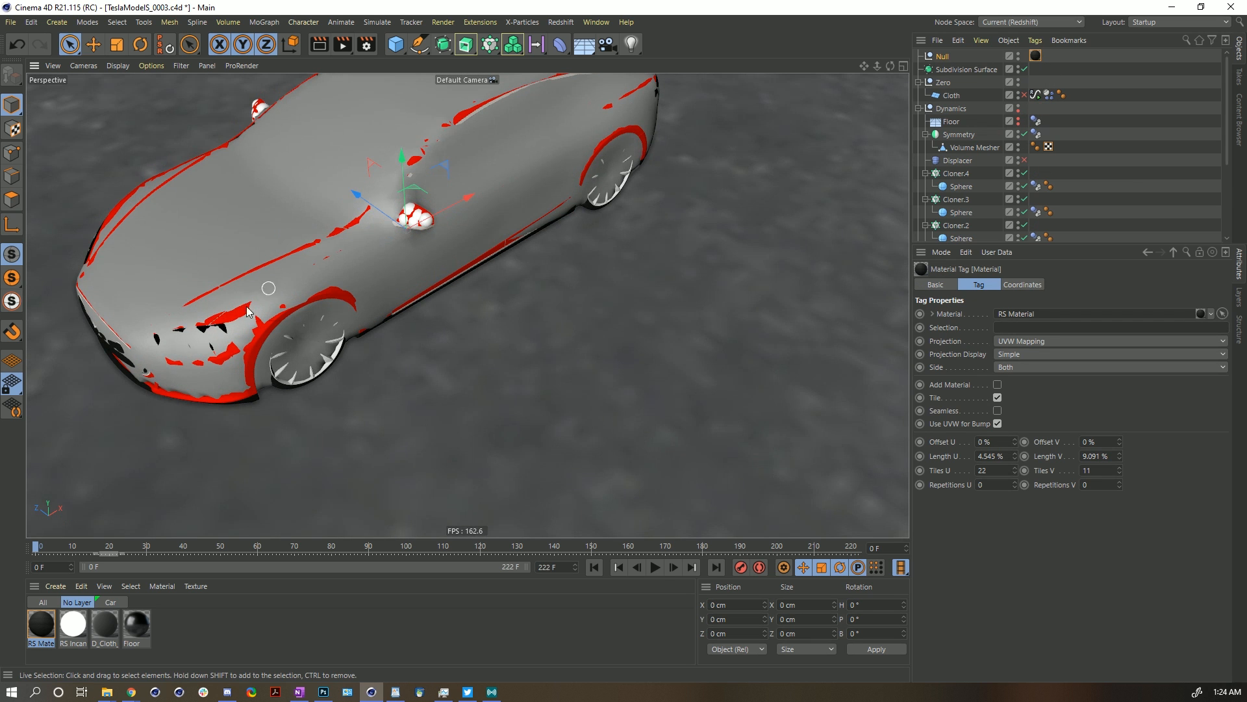
right_click_drag(245, 321, 354, 273, "alt")
left_click_drag(354, 273, 236, 291, "alt")
right_click_drag(273, 247, 234, 266, "alt")
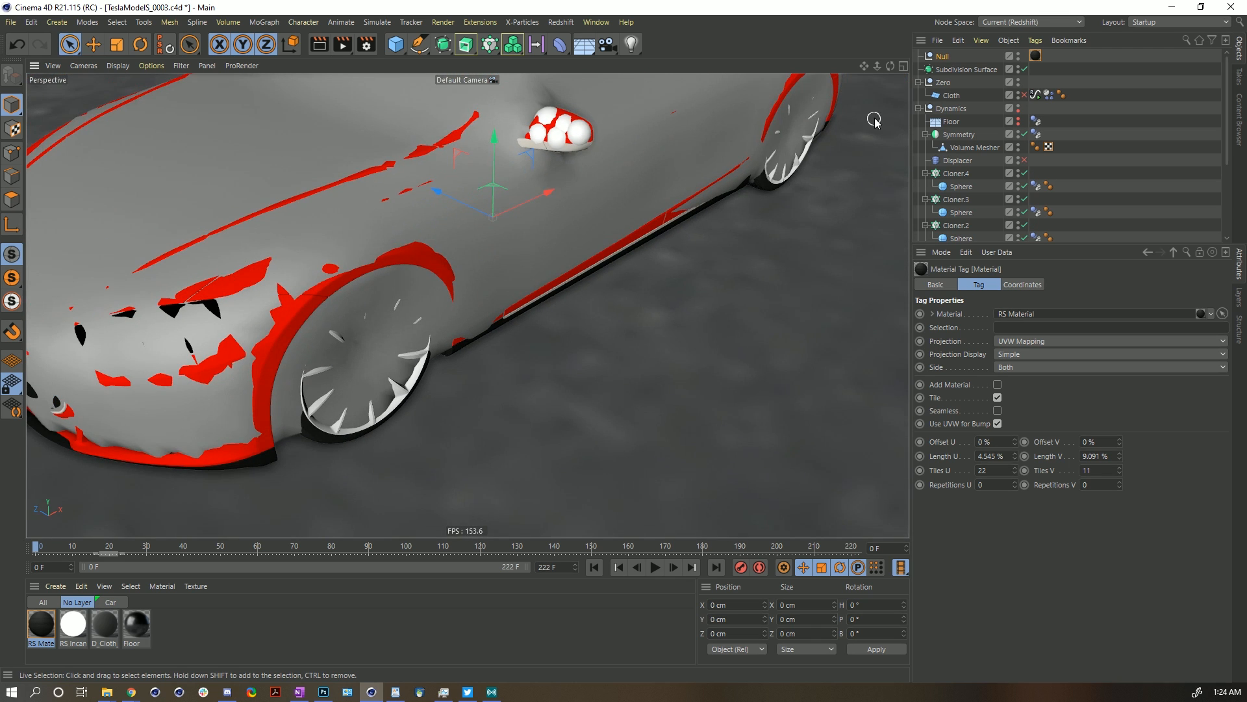
left_click(968, 148)
left_click(11, 153)
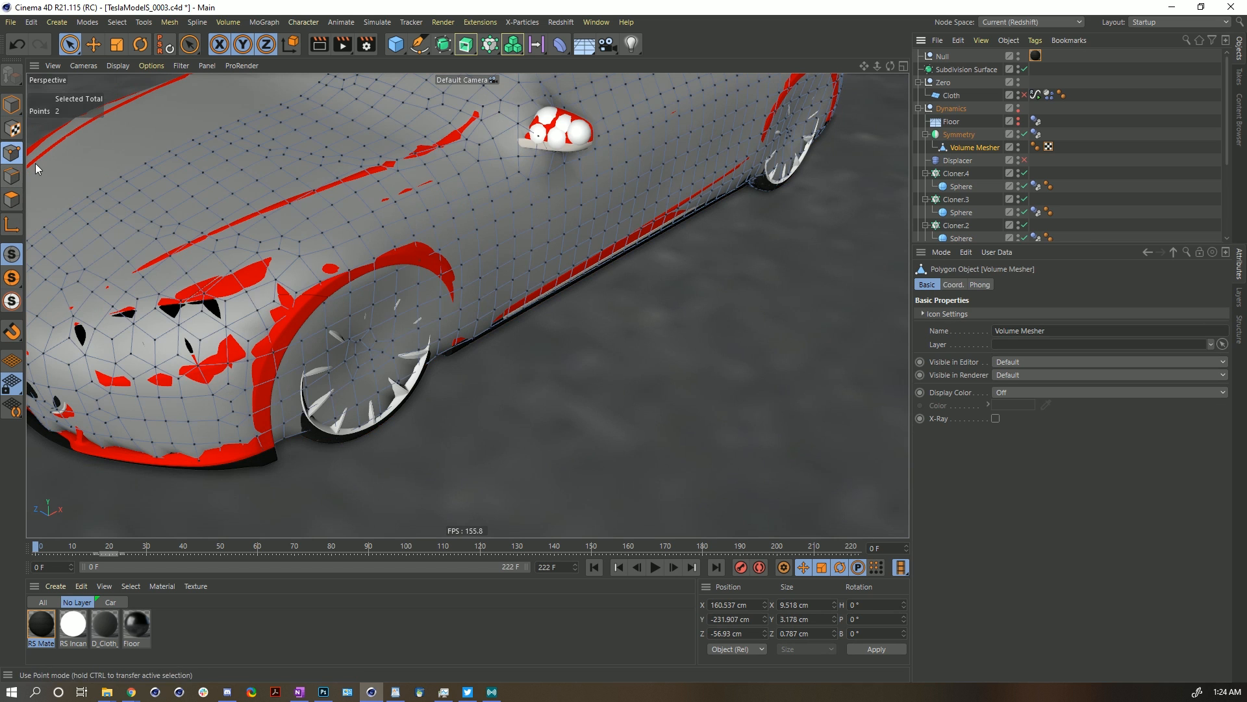
left_click_drag(178, 250, 182, 253)
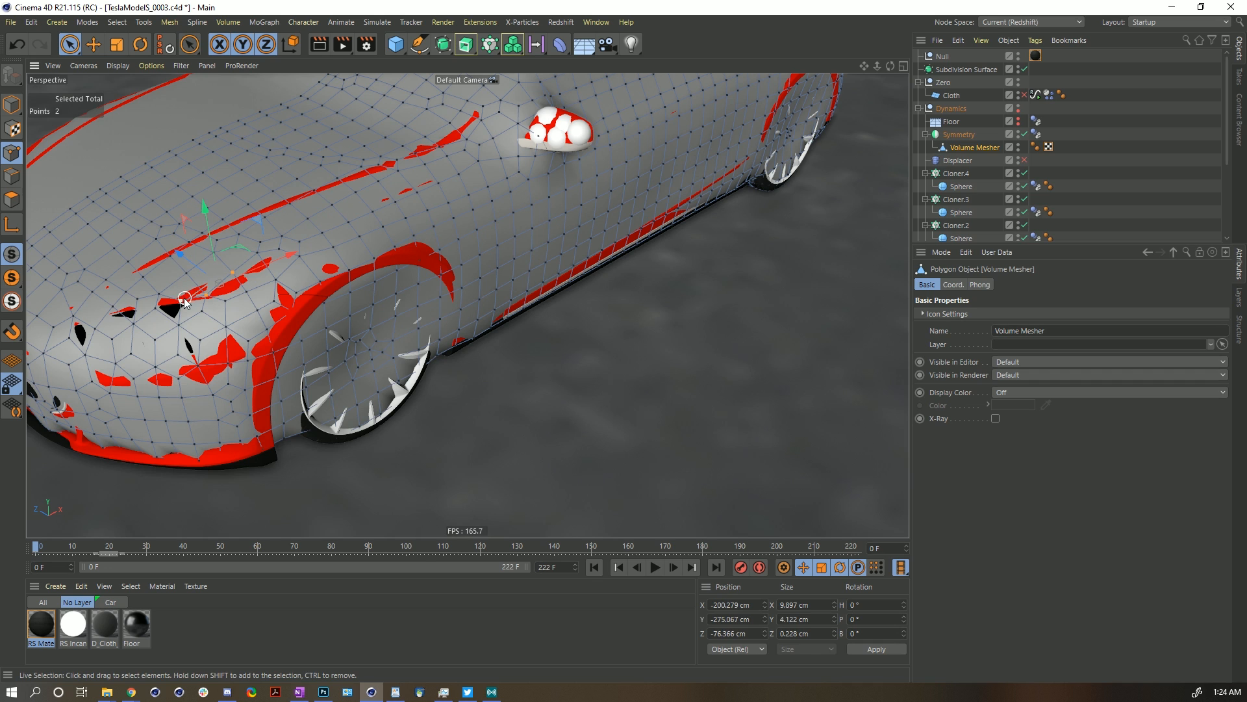
left_click(204, 304, "shift")
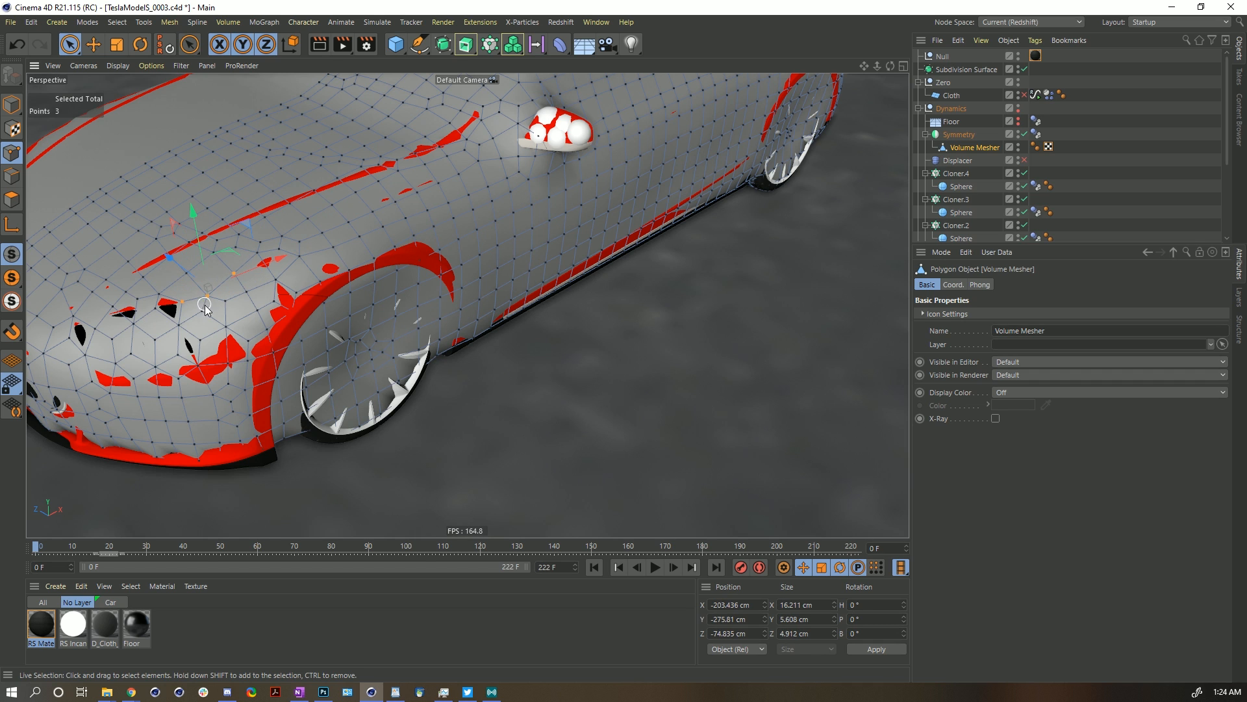
left_click_drag(235, 365, 196, 370)
left_click_drag(174, 330, 176, 332)
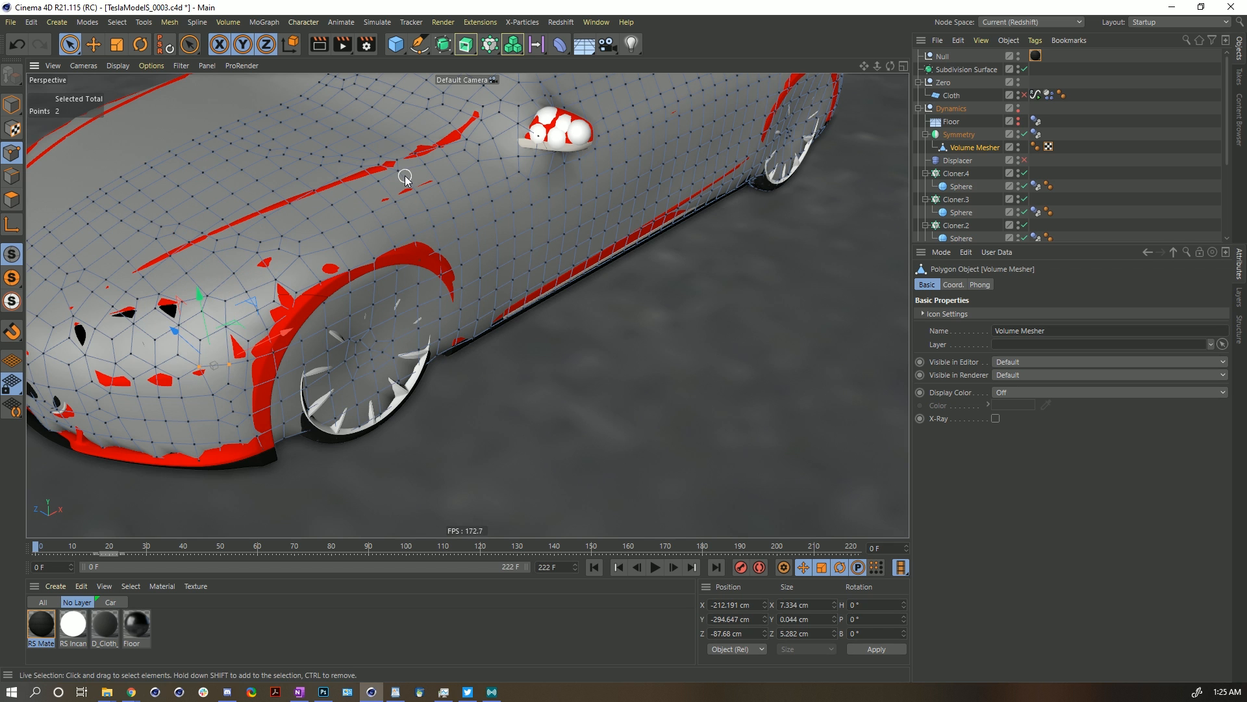
Select the Volume Mesher polygons along the red crease running from the nose over the hood edge and A-pillar to the rear roofline.
left_click_drag(305, 145, 543, 150, "alt")
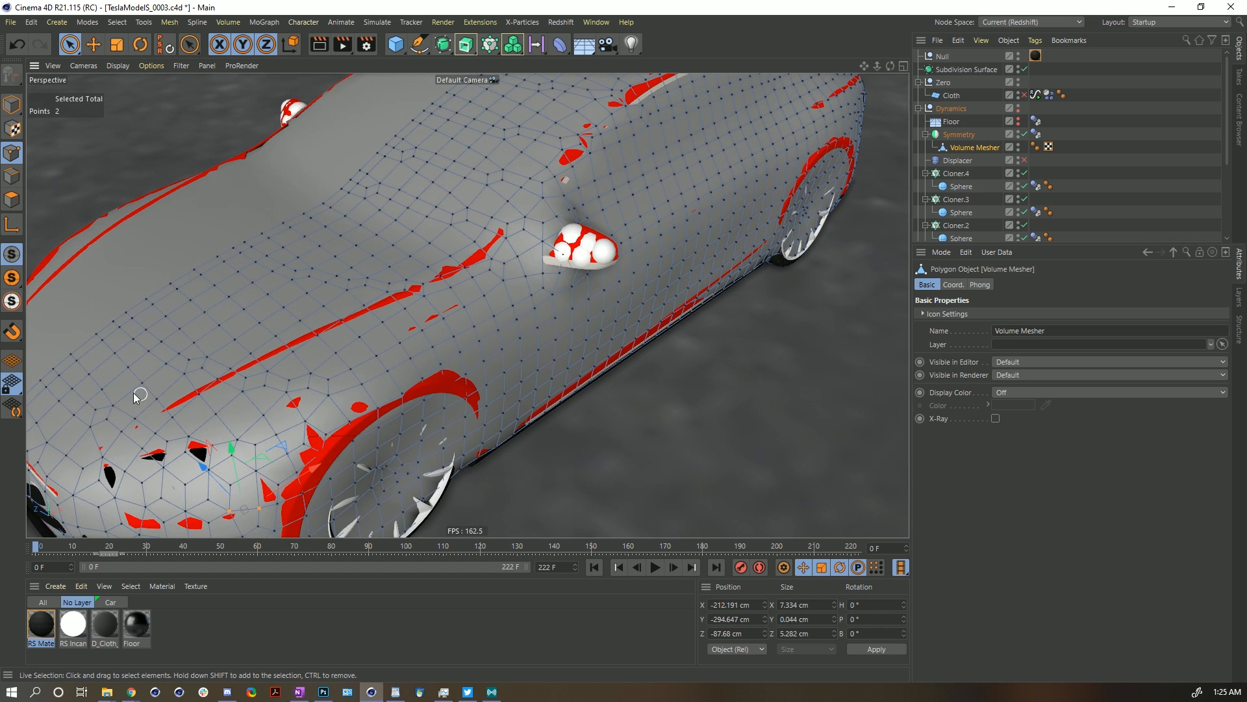
scroll(470, 248, "down", 3)
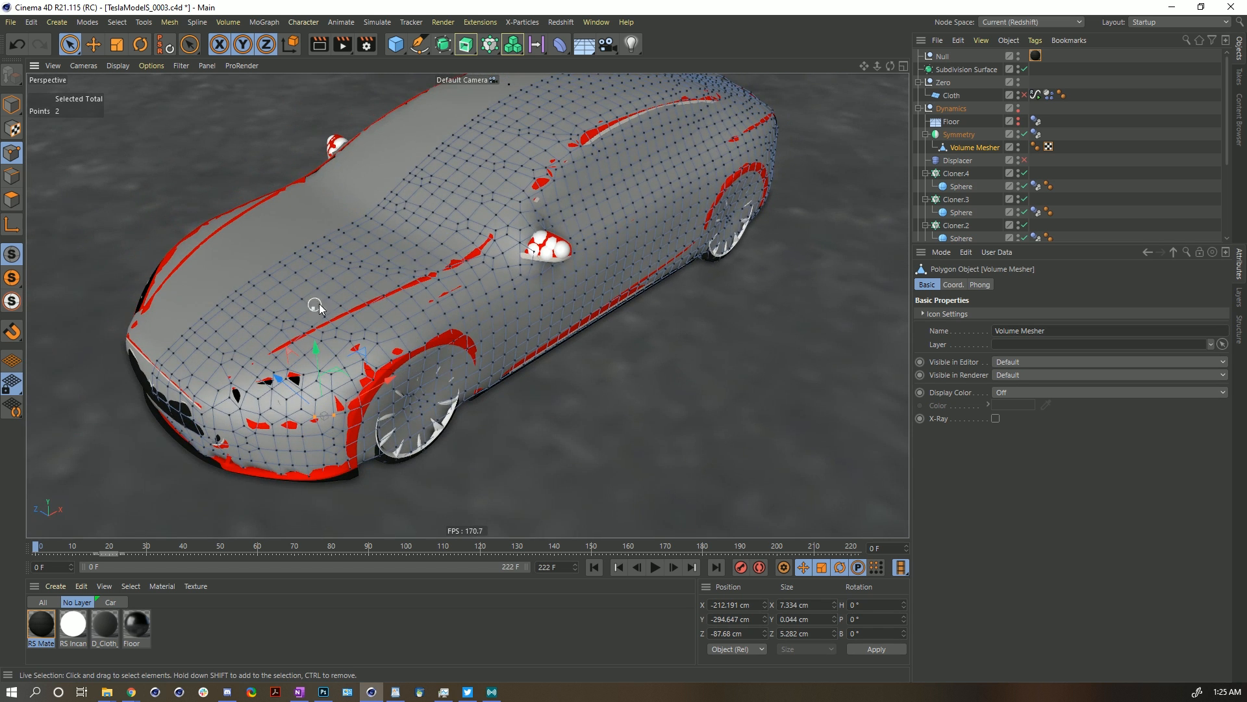
left_click(11, 199)
left_click(298, 349)
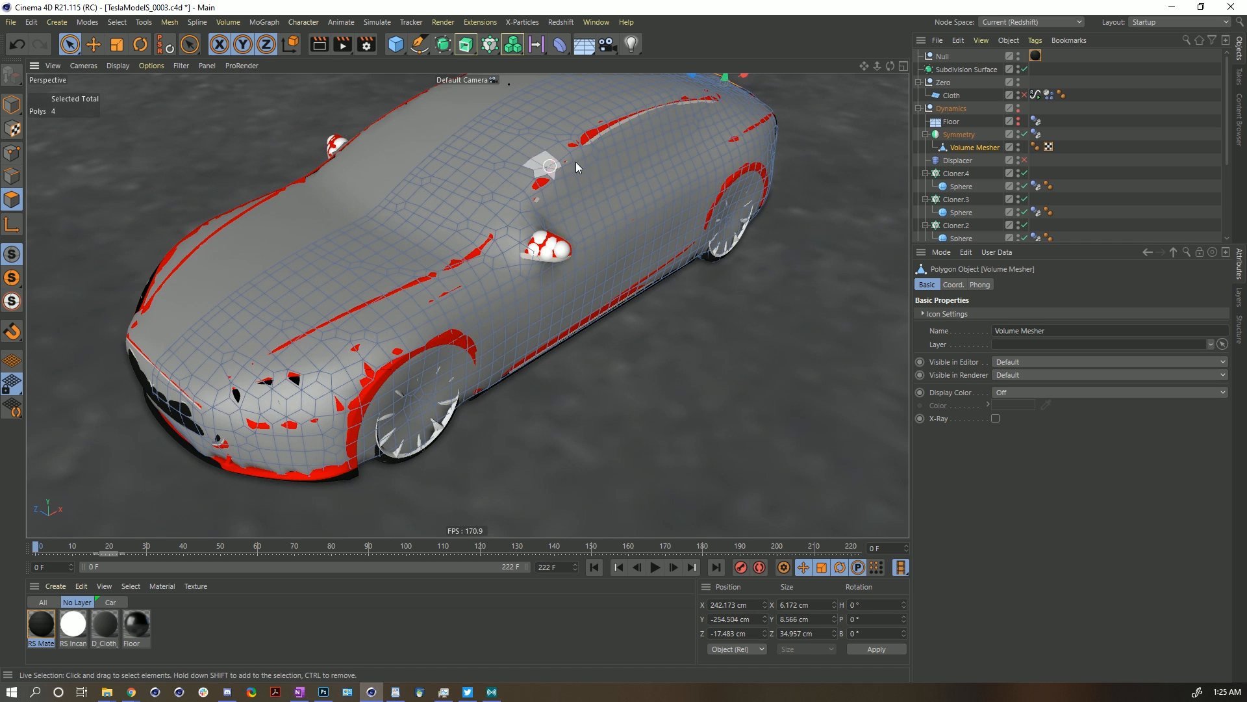
left_click(966, 135)
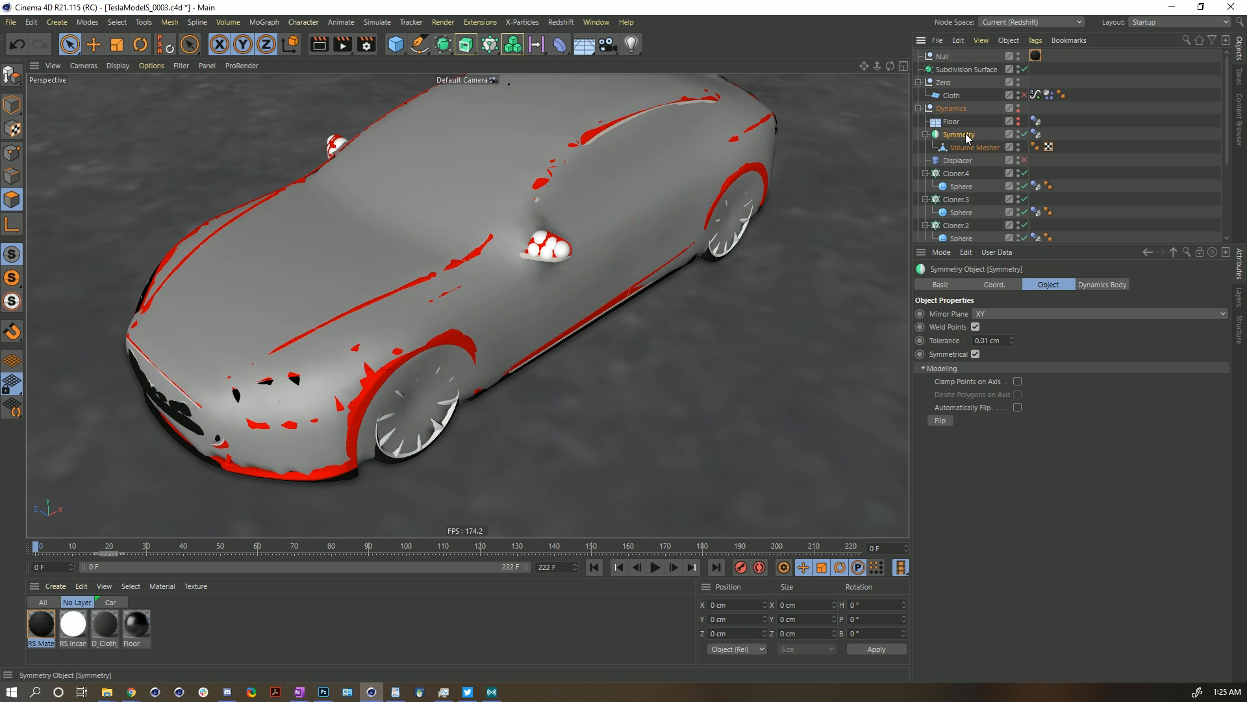
left_click(967, 148)
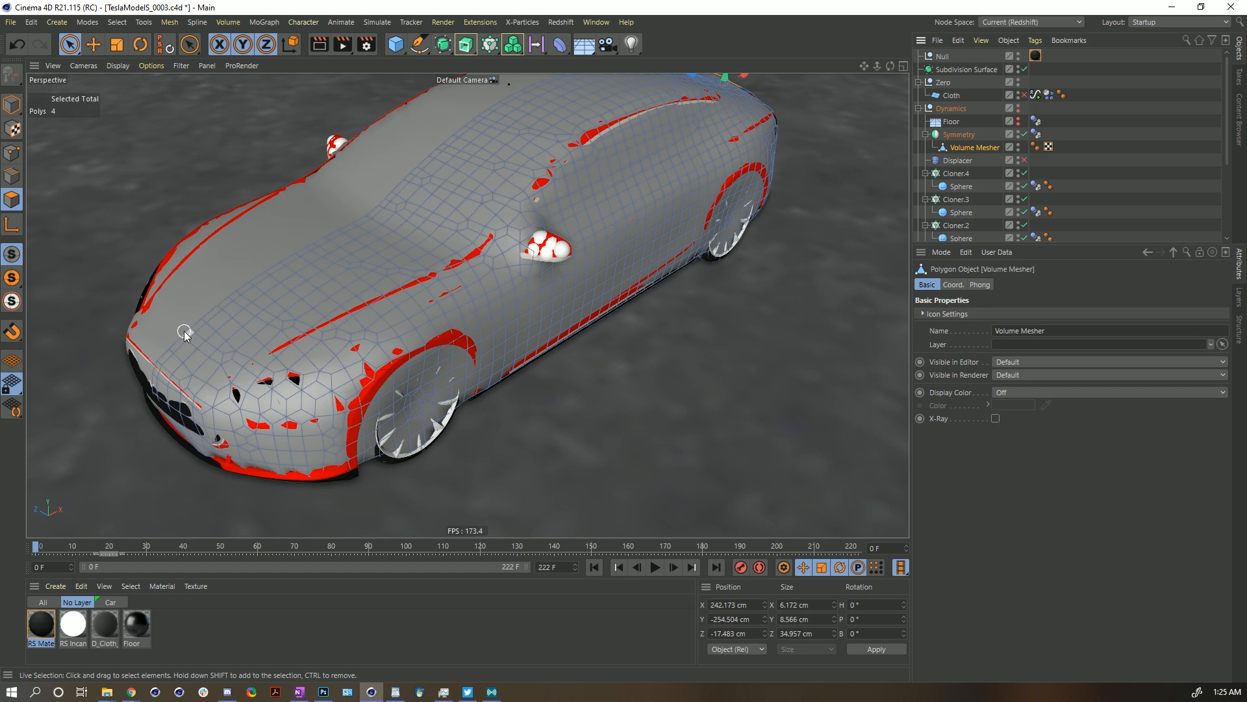
mouse_move(205, 352)
left_mouse_down()
mouse_move(167, 359)
mouse_move(177, 379)
mouse_move(252, 409)
mouse_move(344, 390)
mouse_move(296, 388)
mouse_move(367, 316)
mouse_move(510, 230)
mouse_move(575, 148)
mouse_move(724, 103)
left_mouse_up()
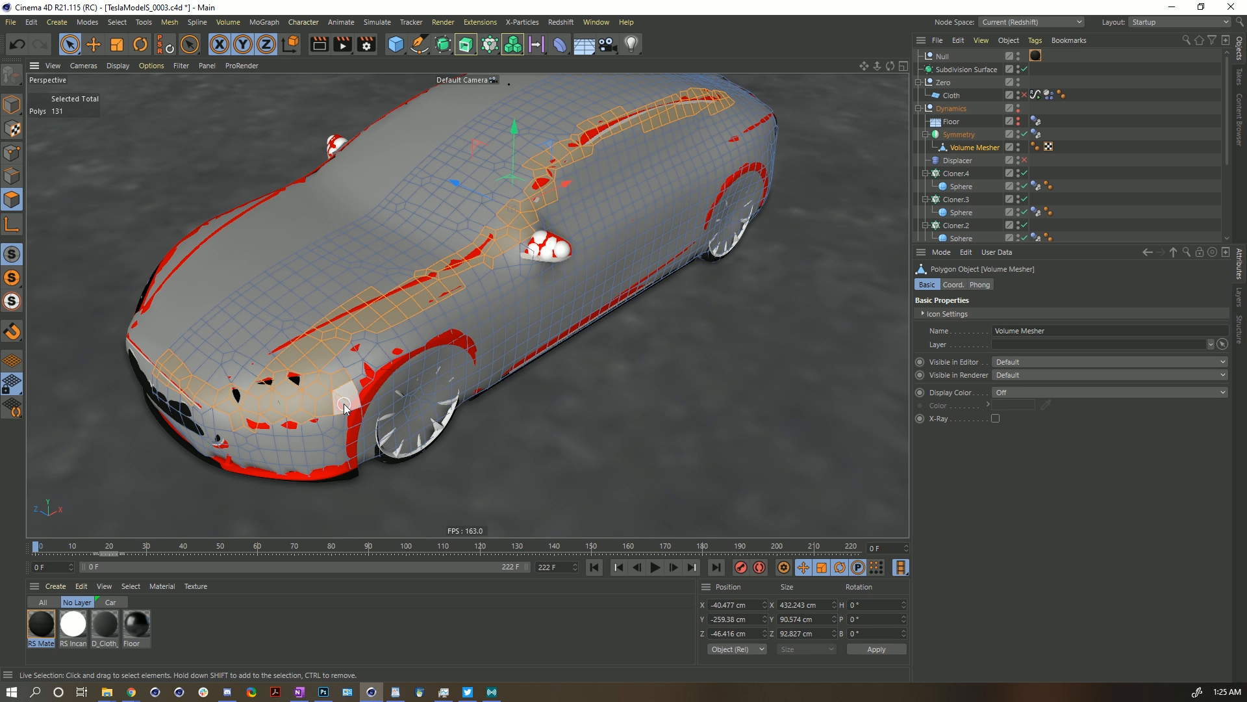
Add the polygons over the front wheel arch and around the rear fender and rear wheel arch to the selection.
left_click_drag(415, 331, 473, 352, "shift")
left_click_drag(618, 244, 582, 252, "alt")
middle_click_drag(581, 252, 520, 279, "alt")
mouse_move(662, 246)
left_mouse_down("shift")
mouse_move(687, 221)
mouse_move(673, 199)
mouse_move(713, 177)
mouse_move(650, 163)
mouse_move(580, 195)
left_mouse_up("shift")
left_click_drag(636, 229, 721, 186, "shift")
mouse_move(712, 242)
left_mouse_down("shift")
mouse_move(694, 269)
mouse_move(651, 289)
mouse_move(676, 278)
left_mouse_up("shift")
mouse_move(604, 224)
left_mouse_down("alt")
mouse_move(500, 198)
mouse_move(307, 317)
mouse_move(391, 276)
left_mouse_up("alt")
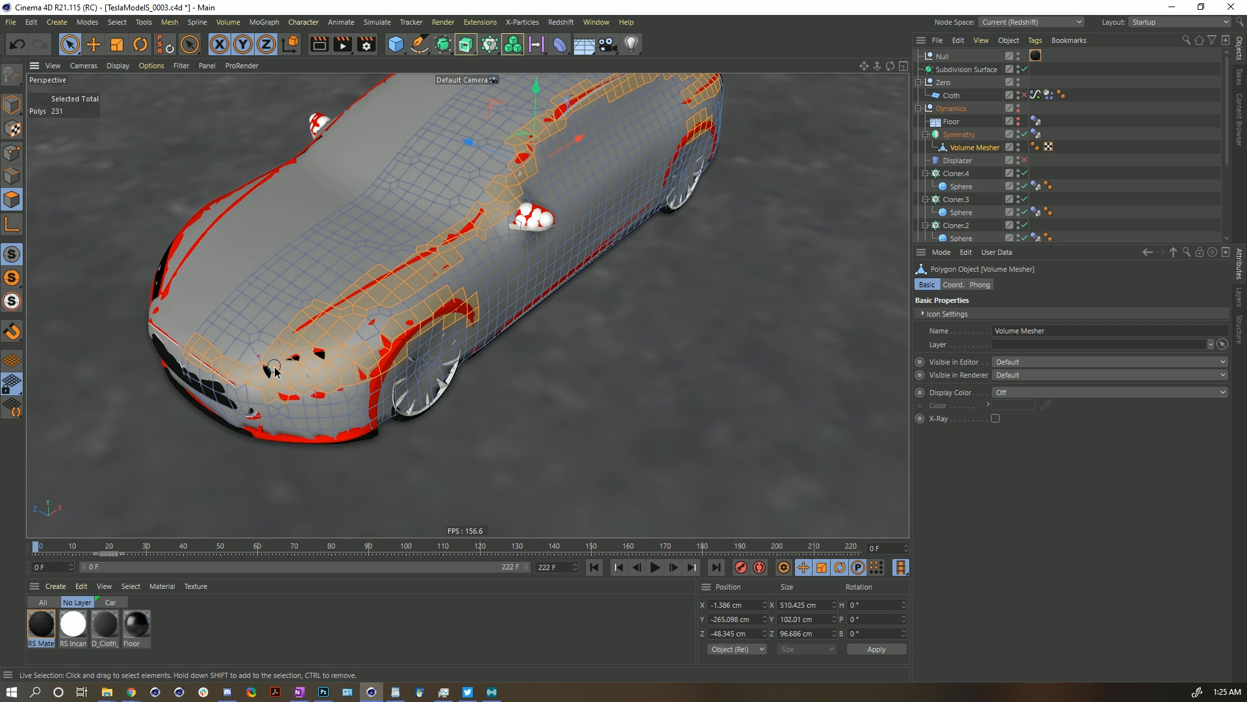
Extend the polygon selection at the nose and add small scattered patches on the hood, windshield and roof.
left_click_drag(261, 369, 220, 357, "shift")
mouse_move(471, 228)
left_mouse_down("shift")
mouse_move(517, 190)
mouse_move(515, 170)
mouse_move(534, 198)
left_mouse_up("shift")
left_click(280, 273, "shift")
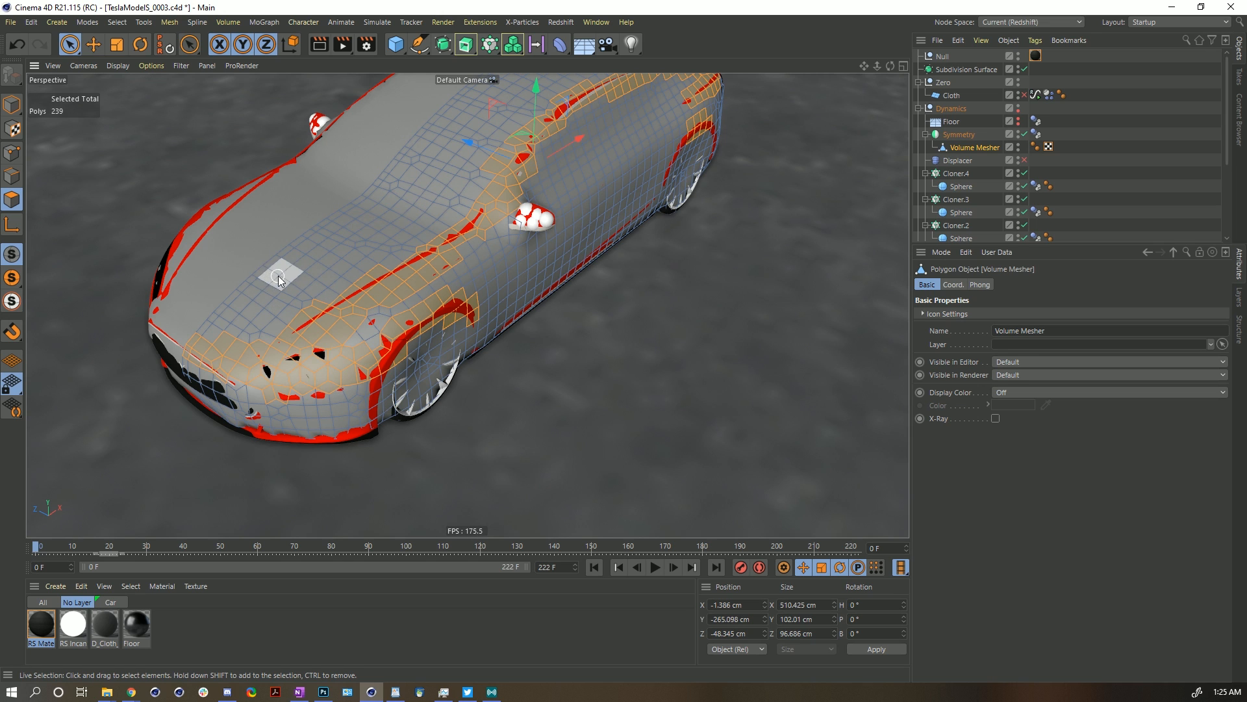
left_click(370, 226, "shift")
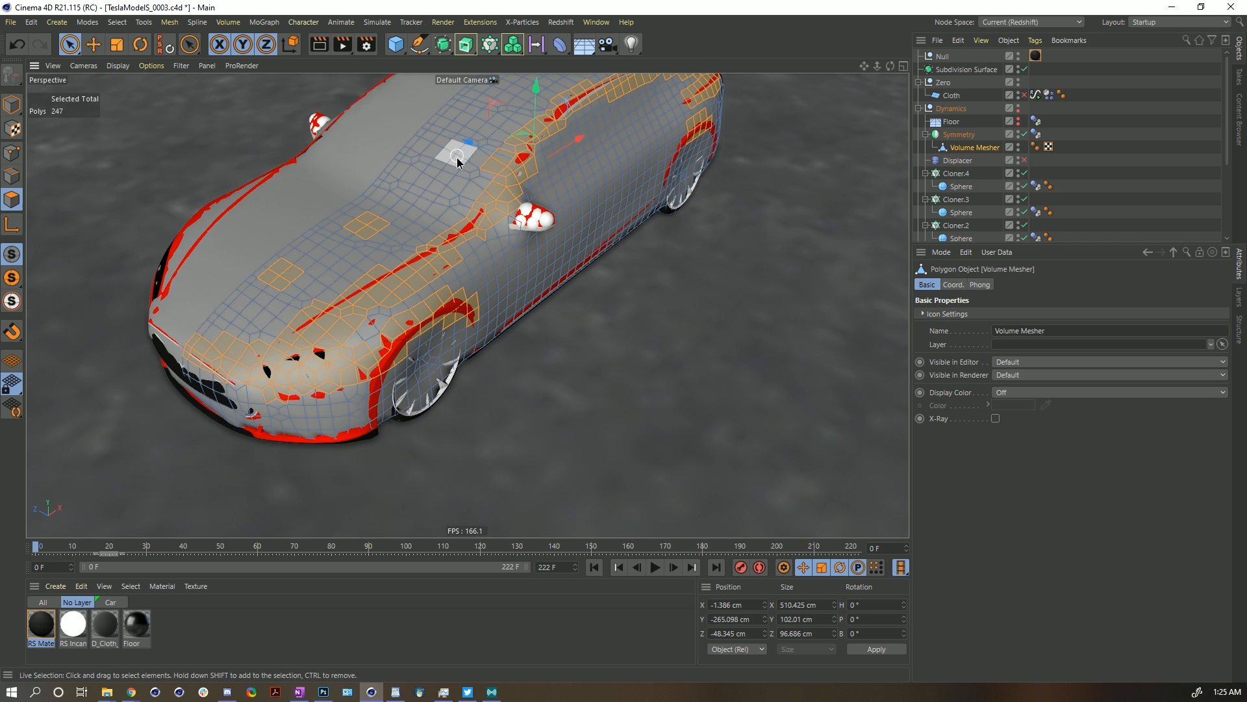
left_click_drag(458, 154, 482, 167, "alt")
left_click(426, 178, "shift")
left_click(502, 136, "shift")
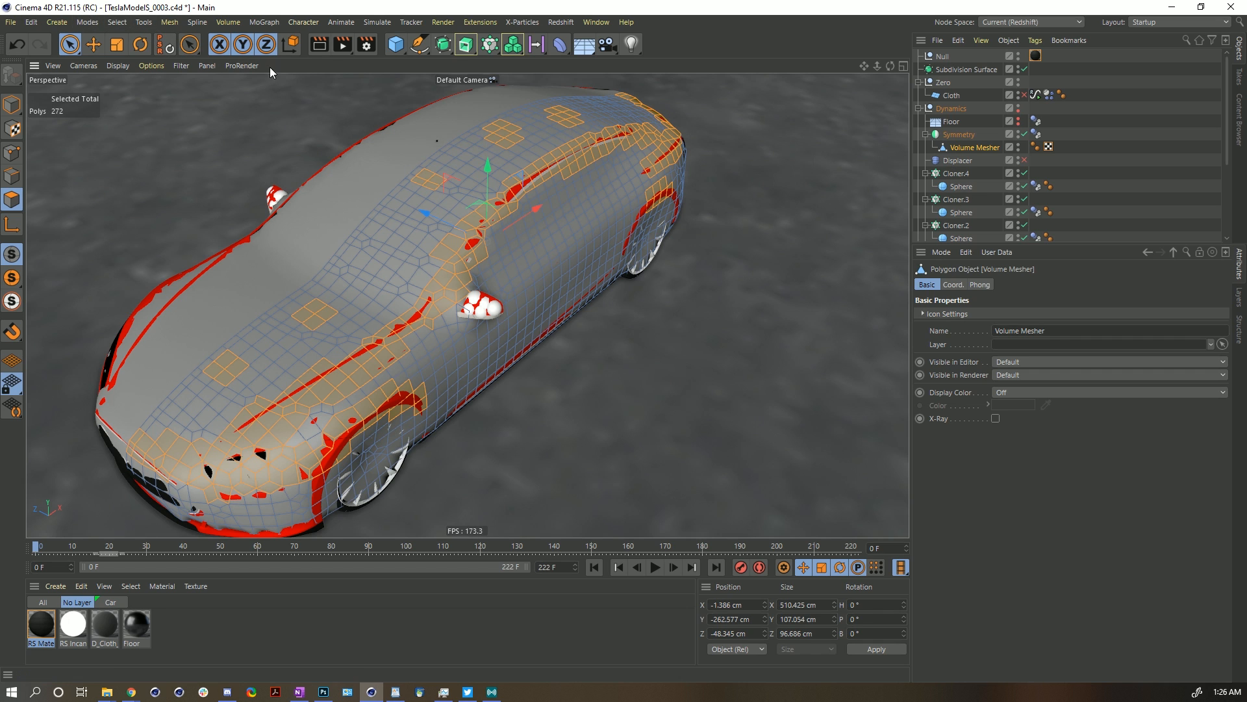
Store the selected Volume Mesher polygons in a Polygon Selection tag.
left_click(94, 26)
mouse_move(118, 24)
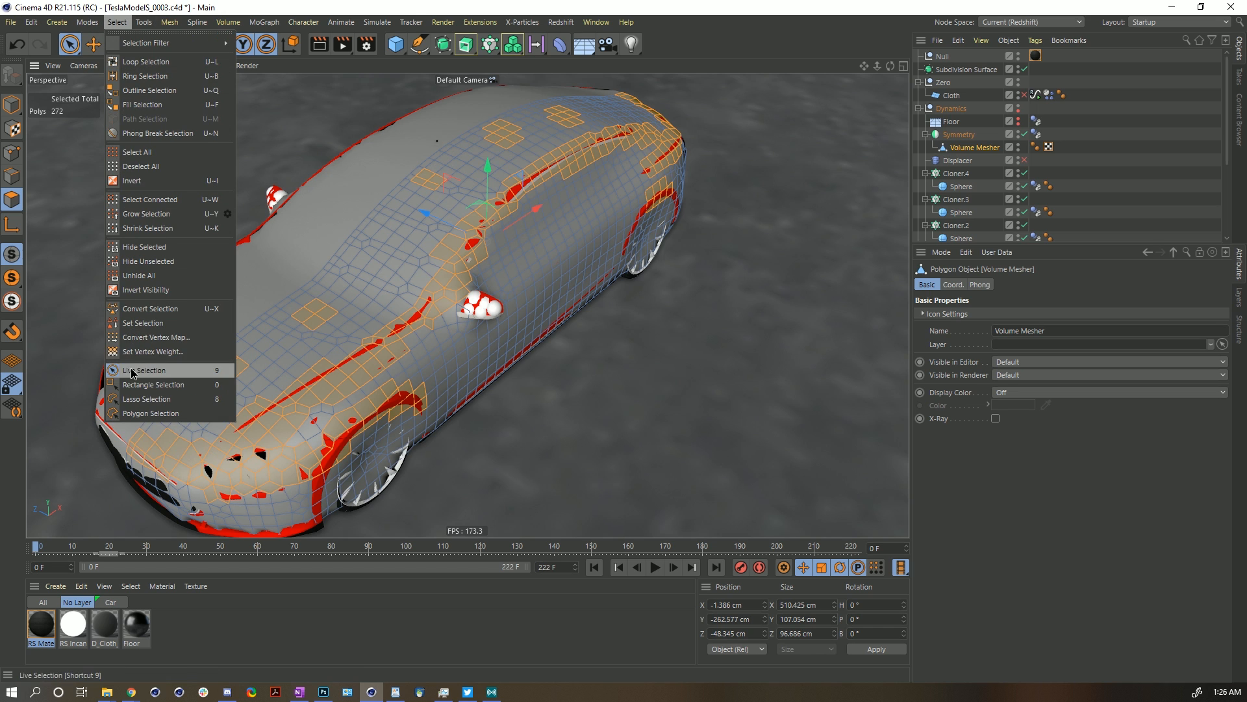
left_click(138, 325)
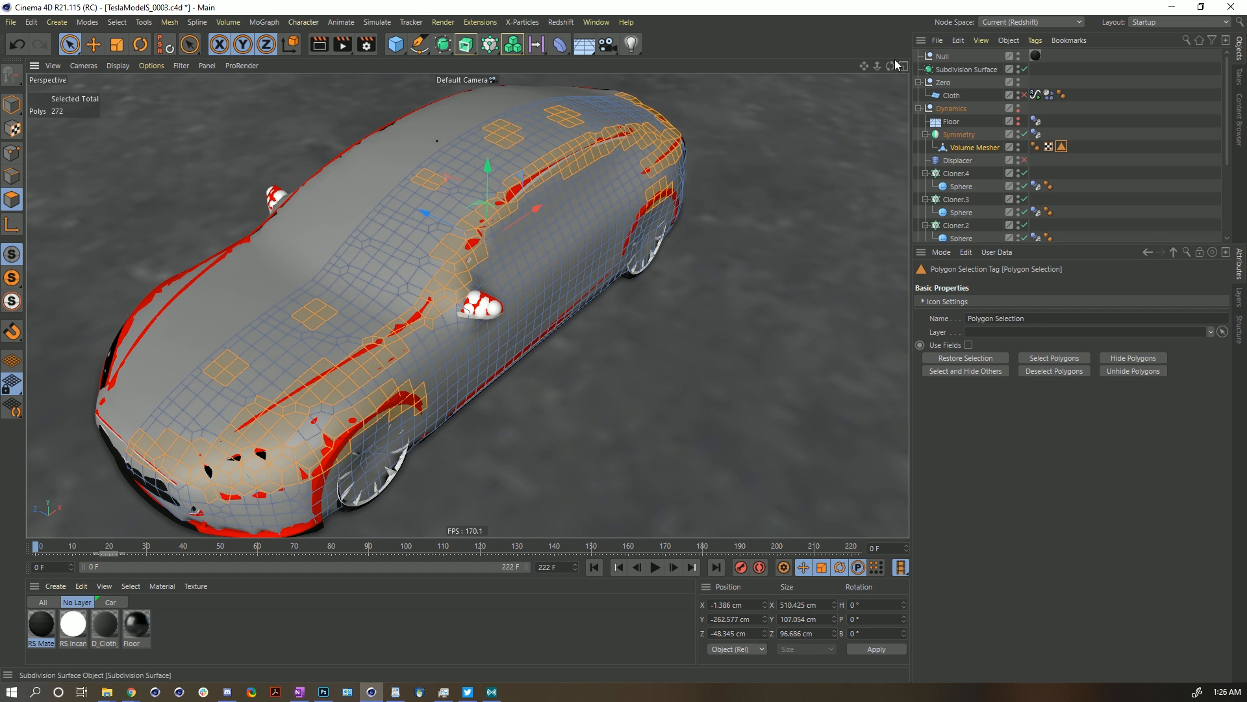
Duplicate Cloner.4 with its Sphere and rename the copy Cloner.Surface.
left_click(954, 174)
double_click(958, 175)
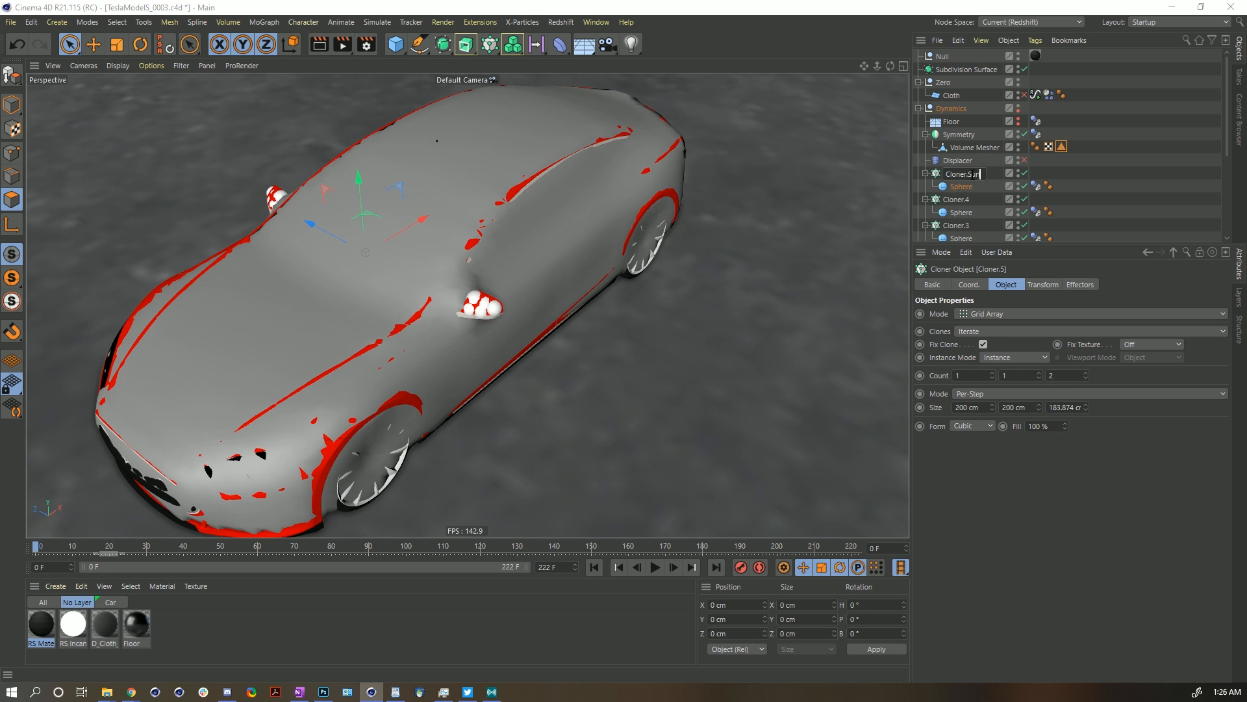
type("Surface")
key("Return")
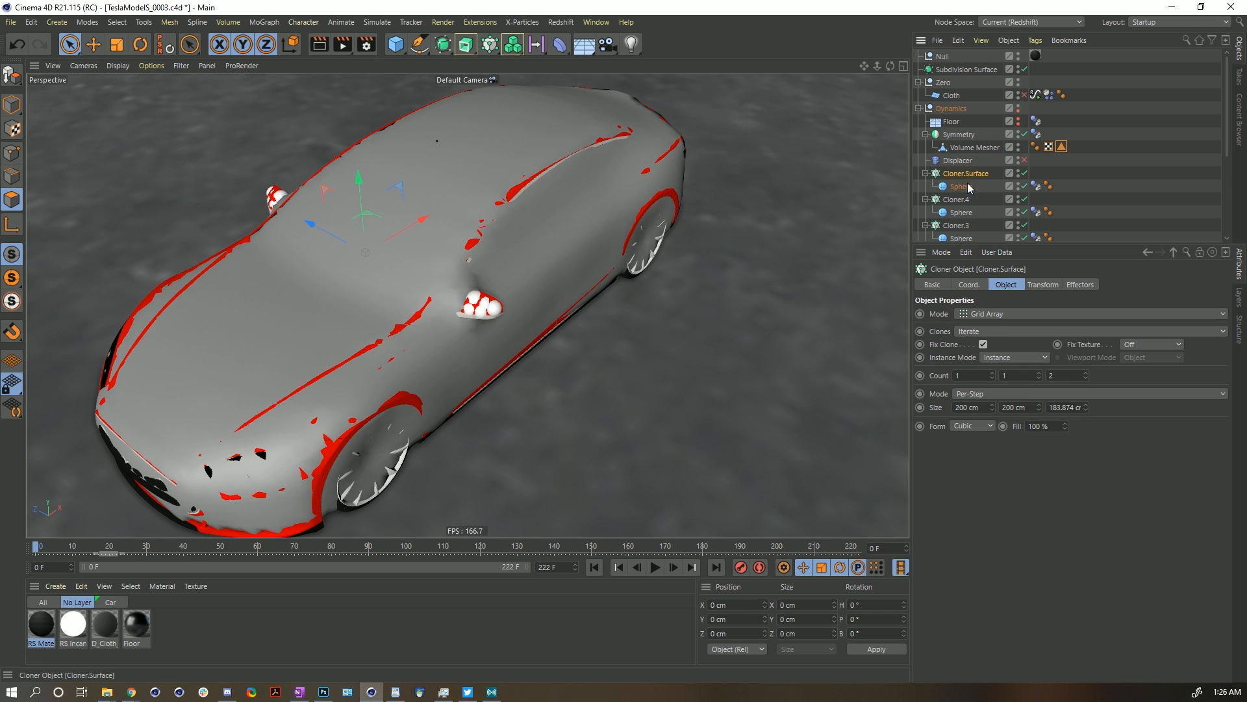
Set Cloner.Surface to Object mode, with Symmetry as its object and the Polygon Selection tag as its selection.
left_click(987, 317)
left_click(981, 328)
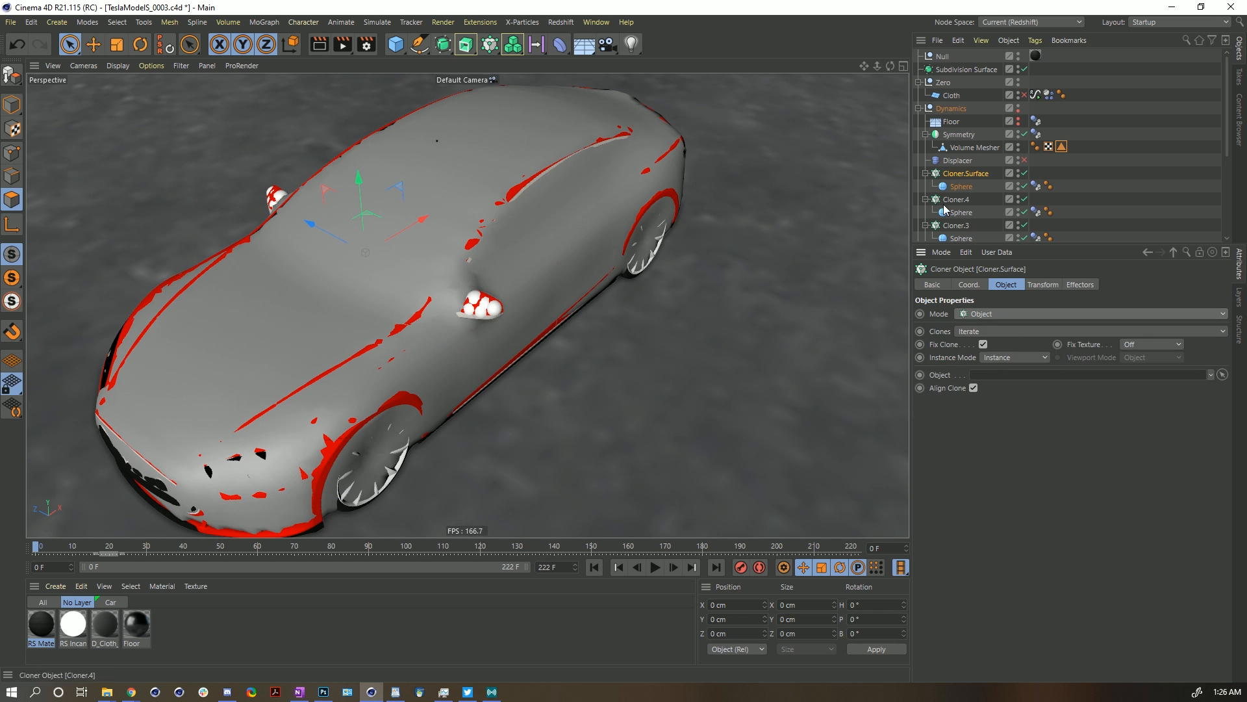
left_click_drag(962, 135, 1028, 380)
left_click_drag(1061, 148, 978, 441)
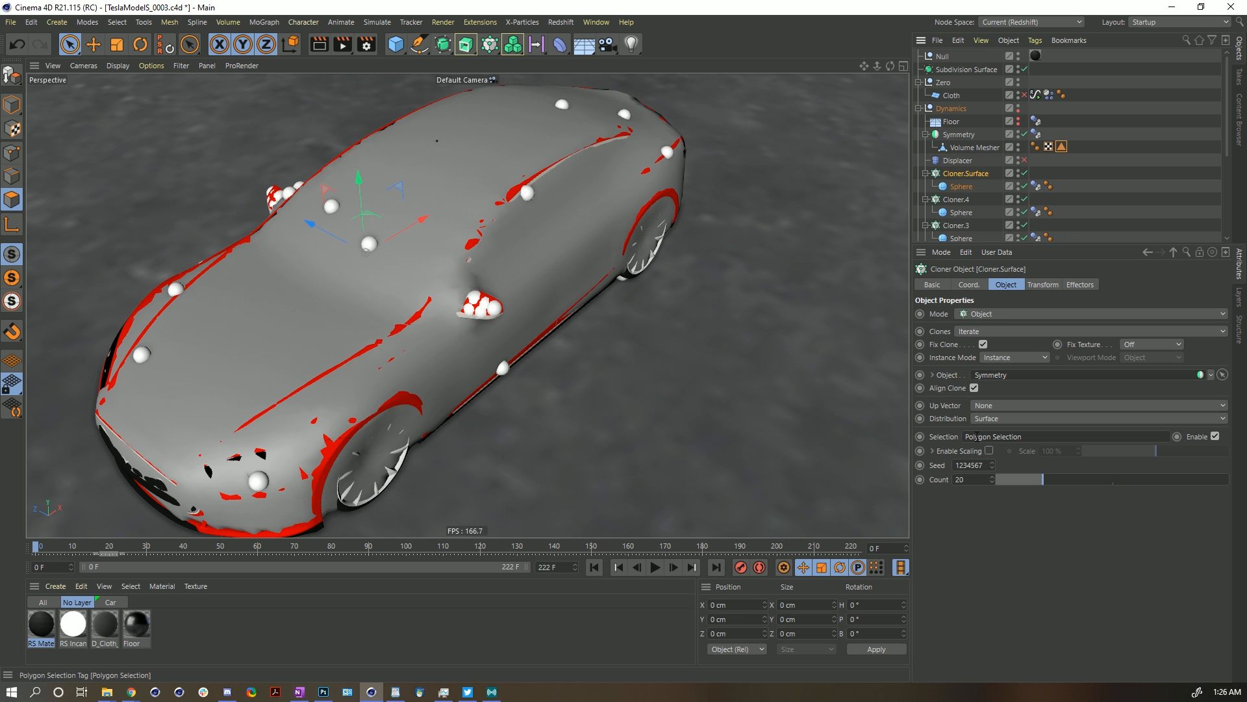
Distribute the Cloner.Surface clones by Polygon Center and check the spheres' coverage of the car.
left_click_drag(286, 435, 650, 377, "alt")
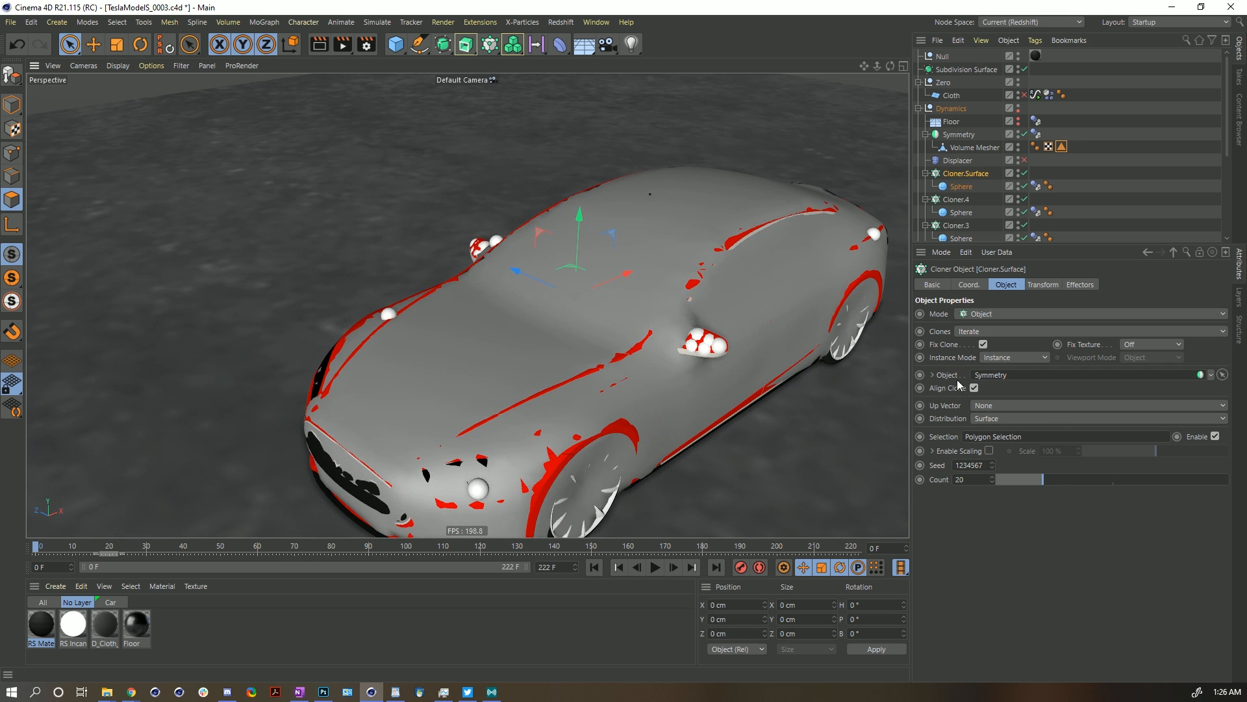
left_click(975, 420)
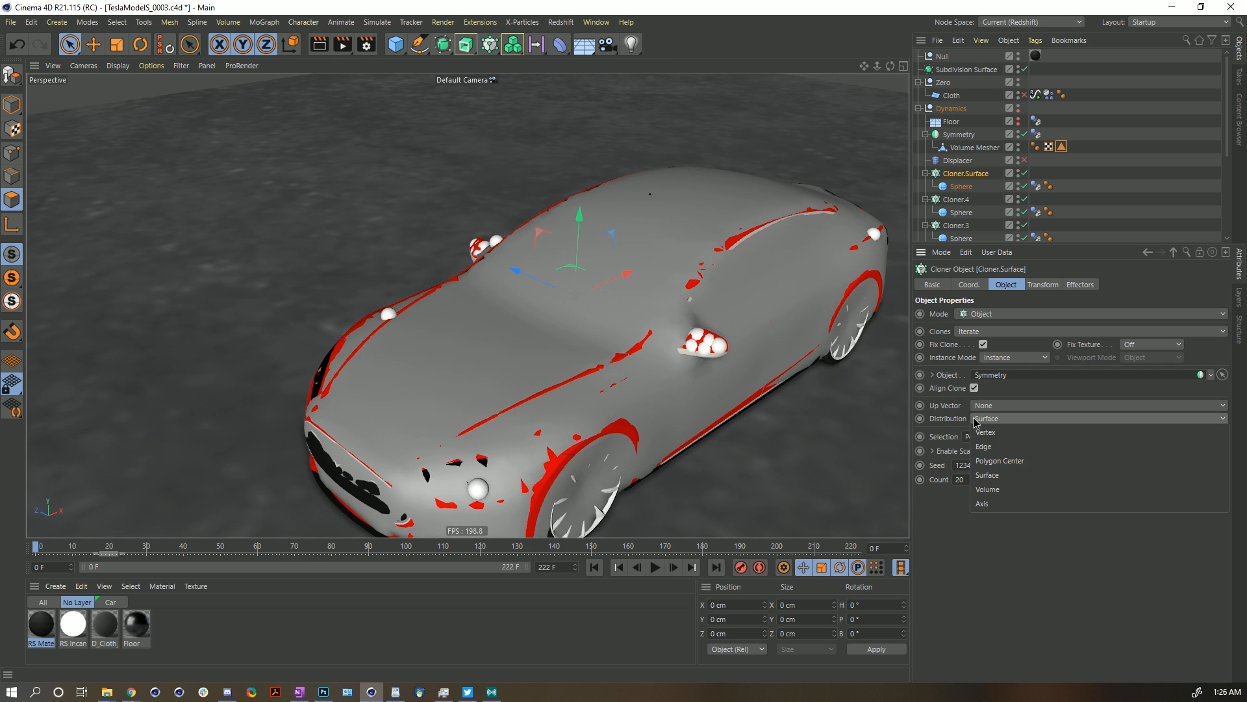
left_click(1015, 458)
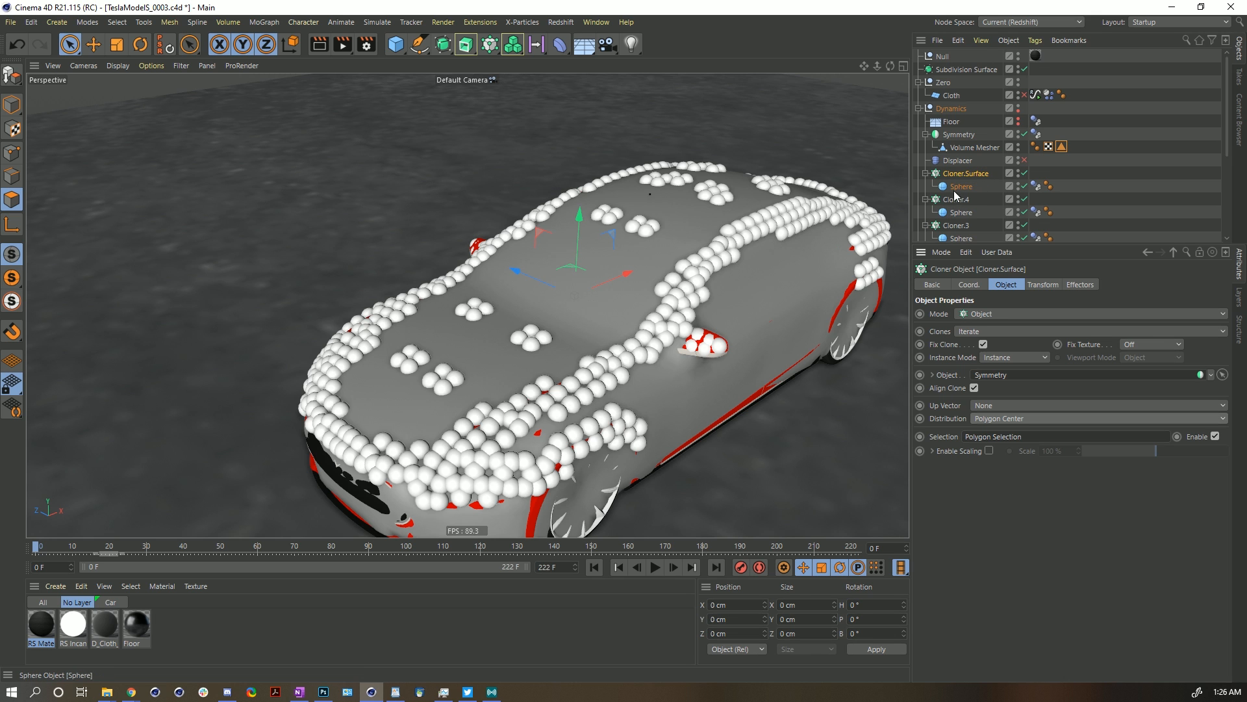
left_click_drag(679, 263, 709, 290, "alt")
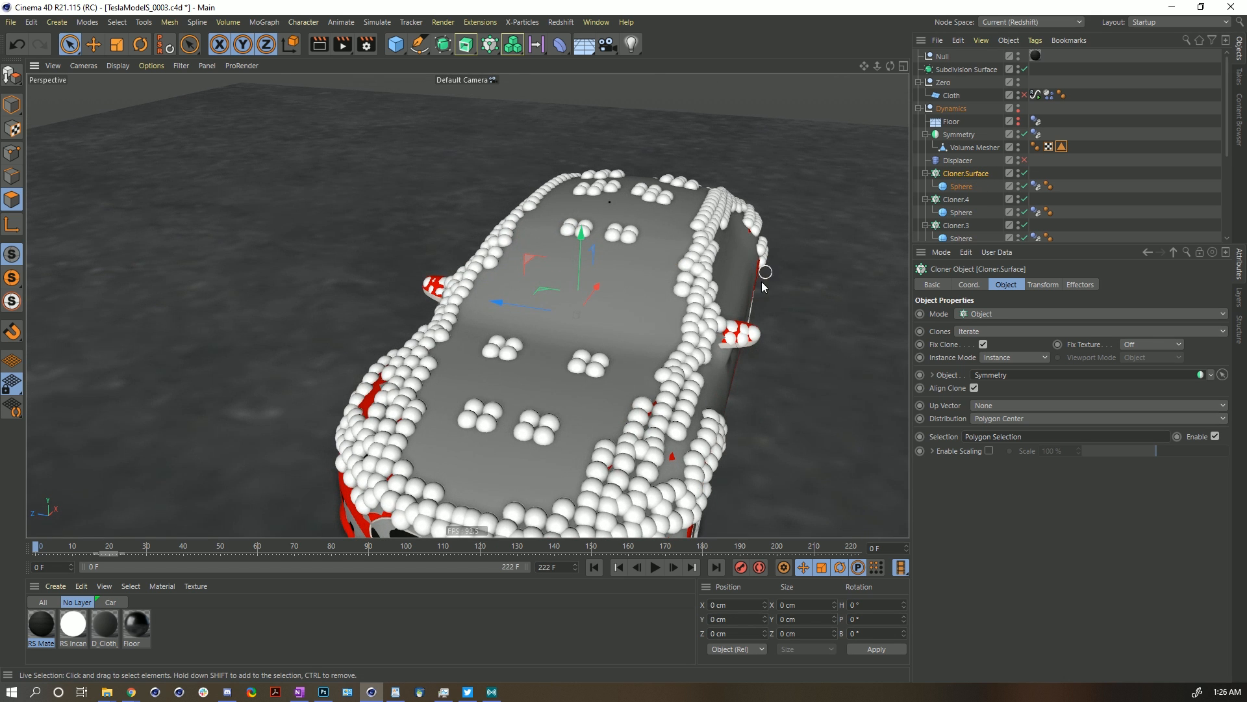
left_click_drag(559, 407, 747, 351, "alt")
Try radii of 10 cm and 15 cm for the Sphere inside Cloner.Surface.
left_click(962, 186)
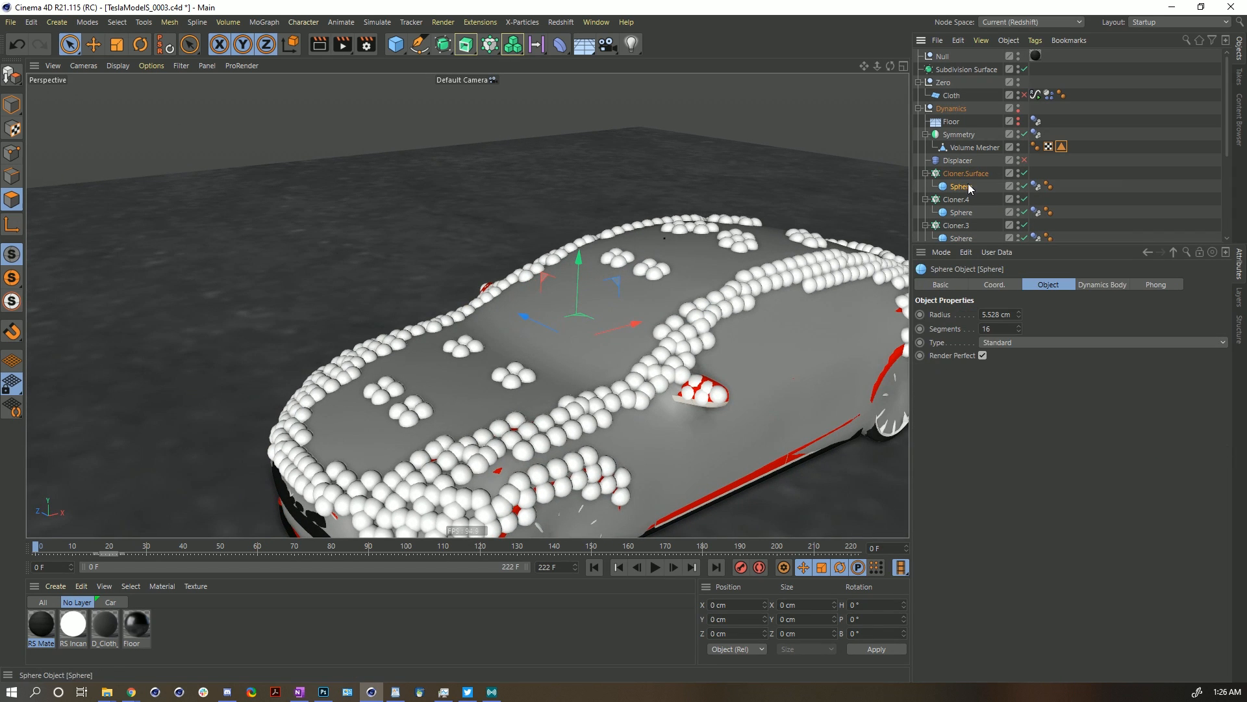
left_click(1000, 315)
type("10")
key("Return")
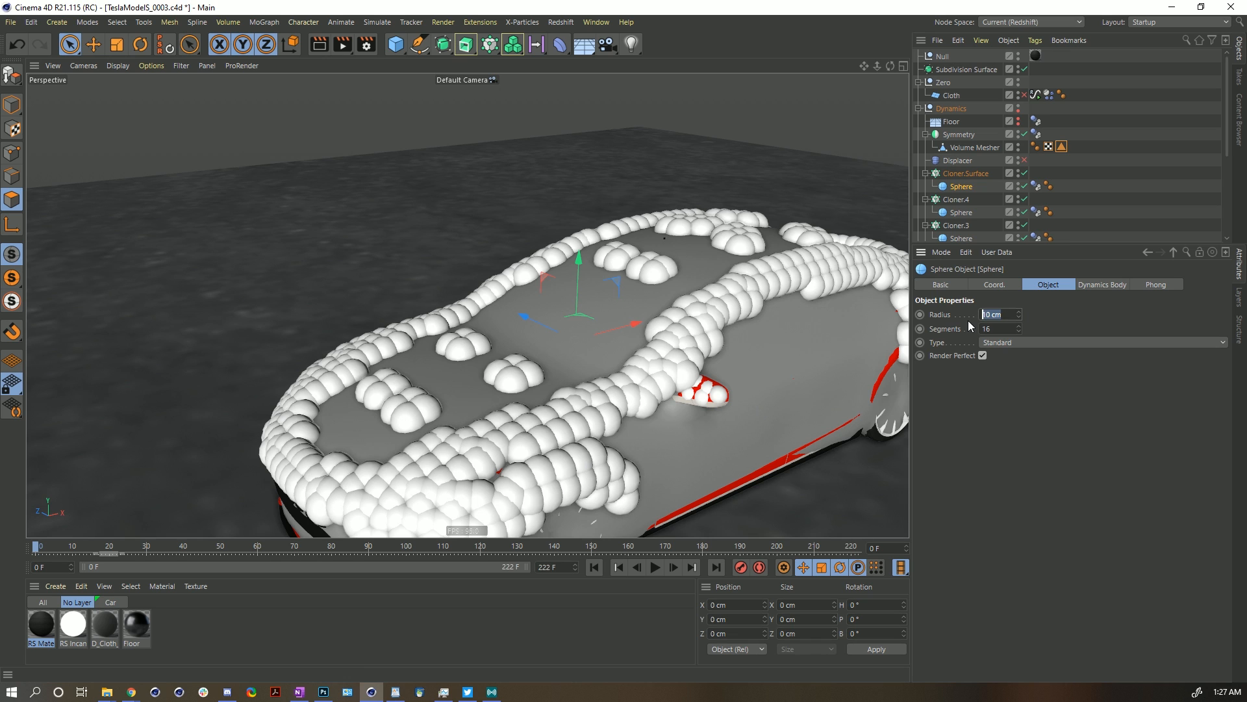
type("15")
key("Return")
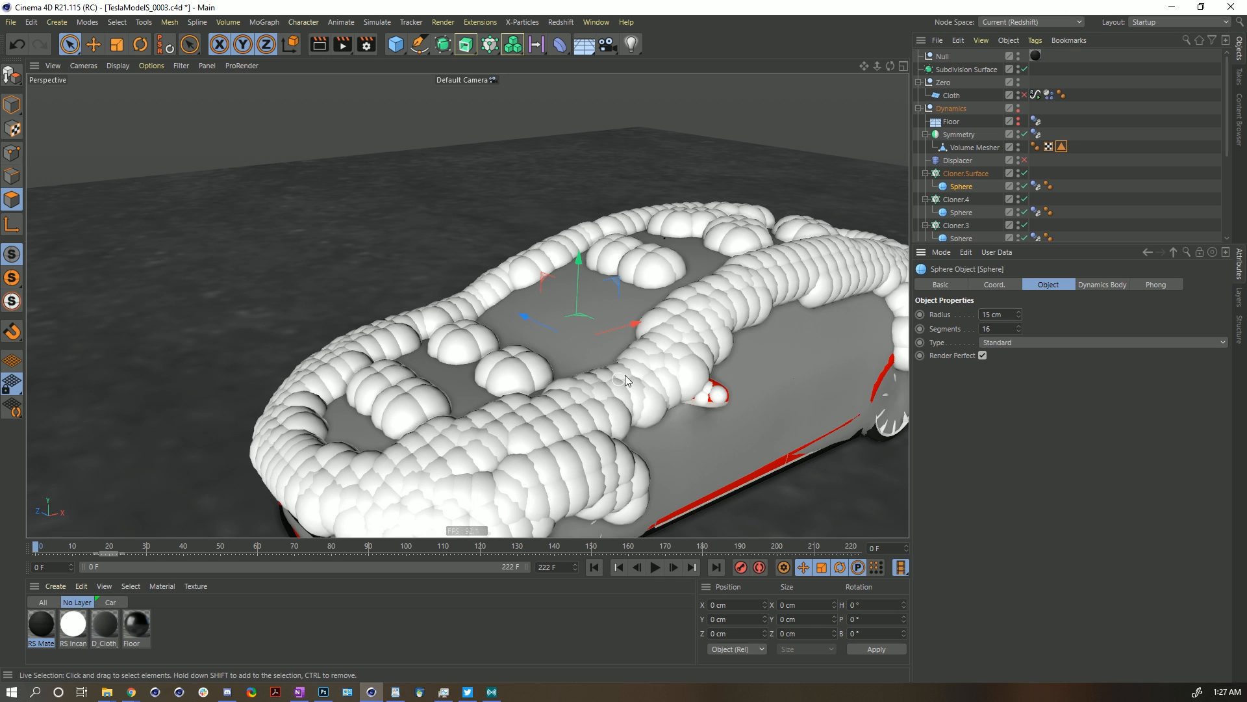
Sink the Cloner.Surface spheres into the body by lowering the cloner's transform P.Z to -14 cm.
left_click(965, 174)
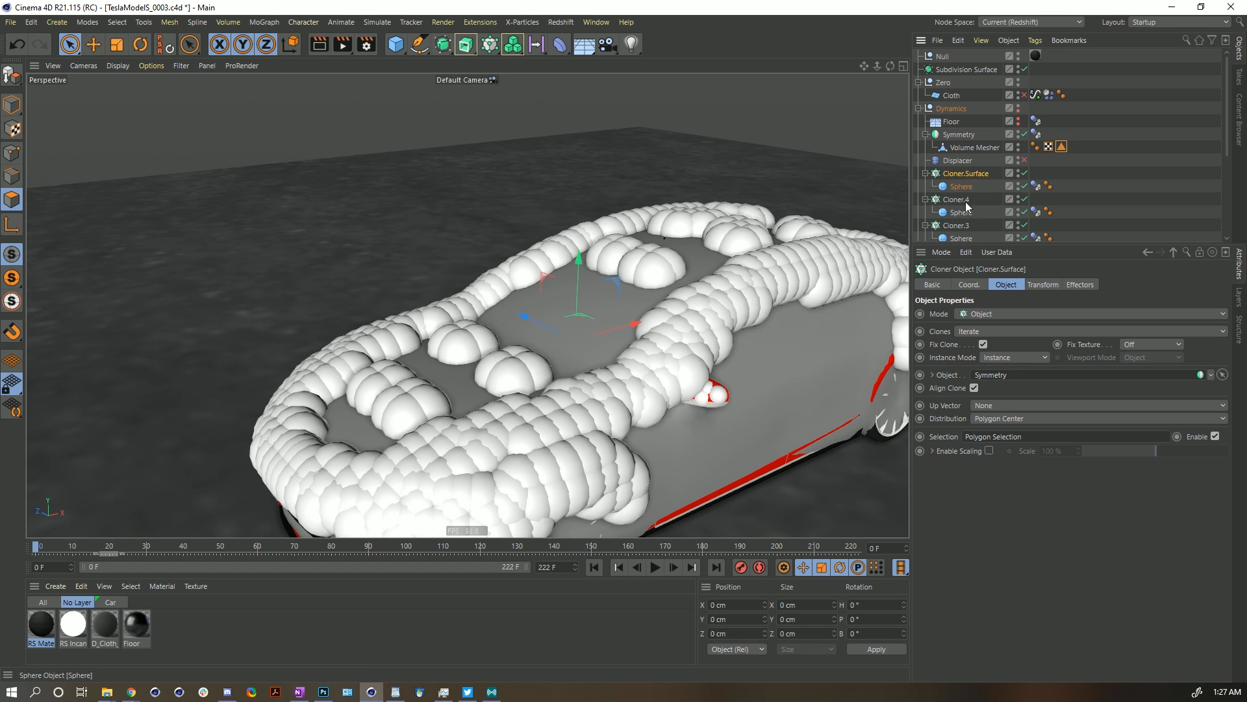
left_click(1043, 285)
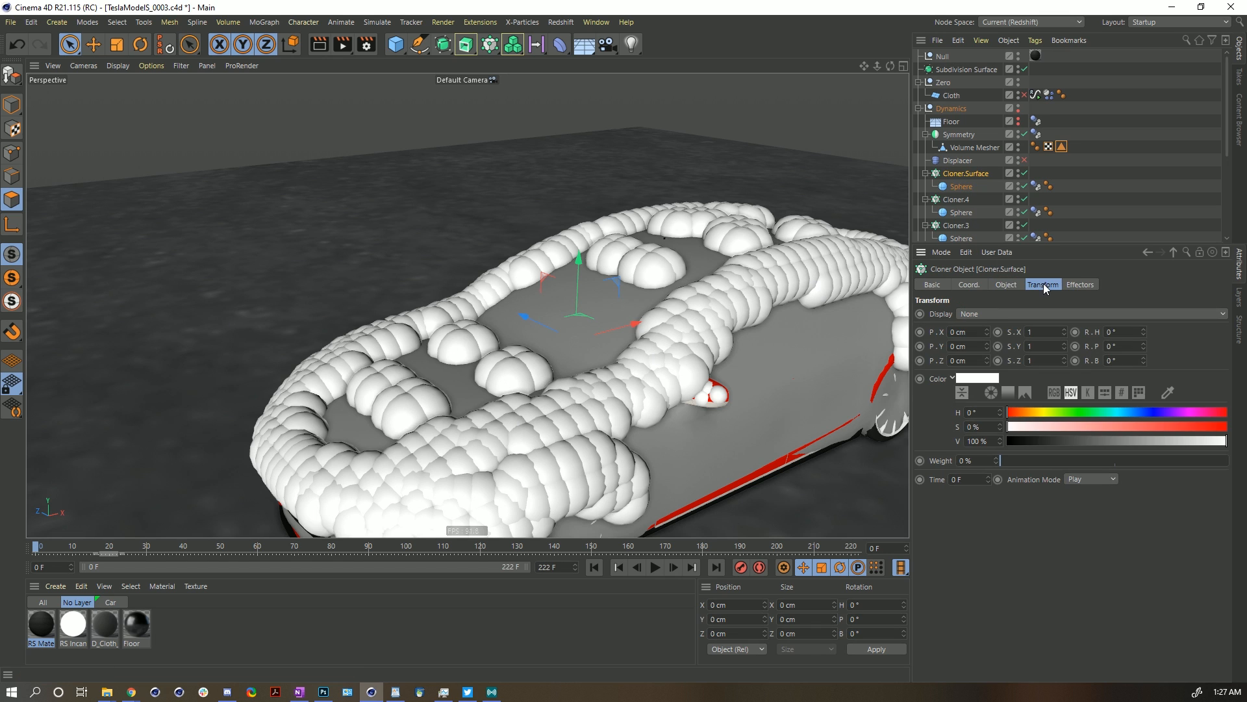
left_click(987, 349)
left_click(988, 346)
left_click(988, 363)
left_click(988, 363)
left_click(988, 365)
left_click(989, 363)
left_click(989, 362)
left_click(989, 362)
left_click(989, 362)
left_click(988, 362)
left_click(989, 361)
left_click(989, 362)
left_click(987, 363)
left_click(987, 362)
left_click(988, 362)
left_click(987, 362)
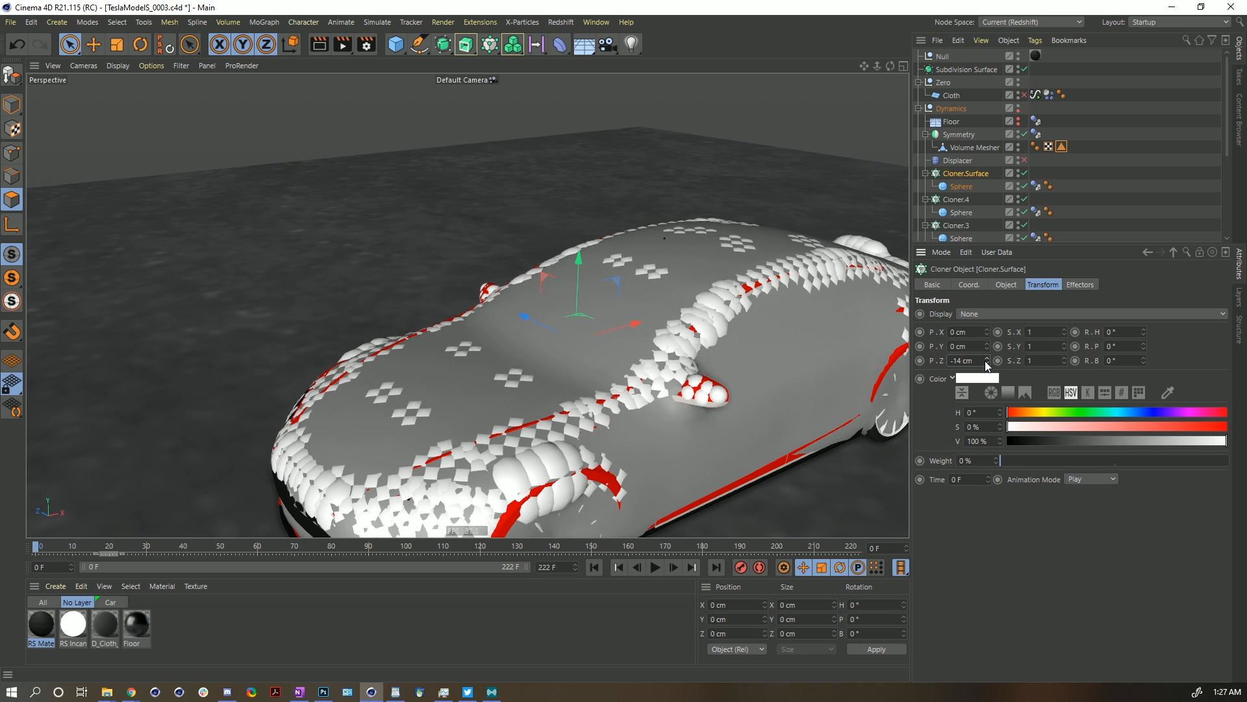
Raise the Cloner.Surface Sphere's segments to 17 and inspect the clones around the hood and front wheel arch.
left_click_drag(578, 450, 809, 275, "alt")
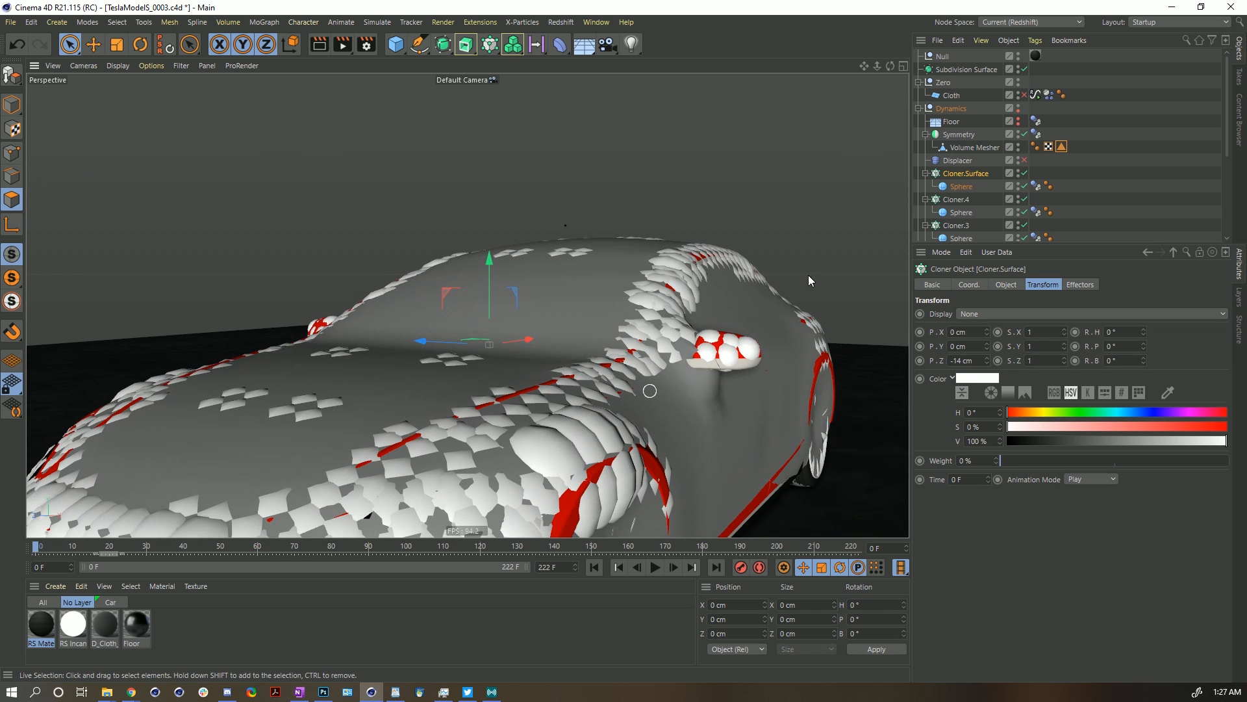
left_click(958, 188)
left_click(1019, 327)
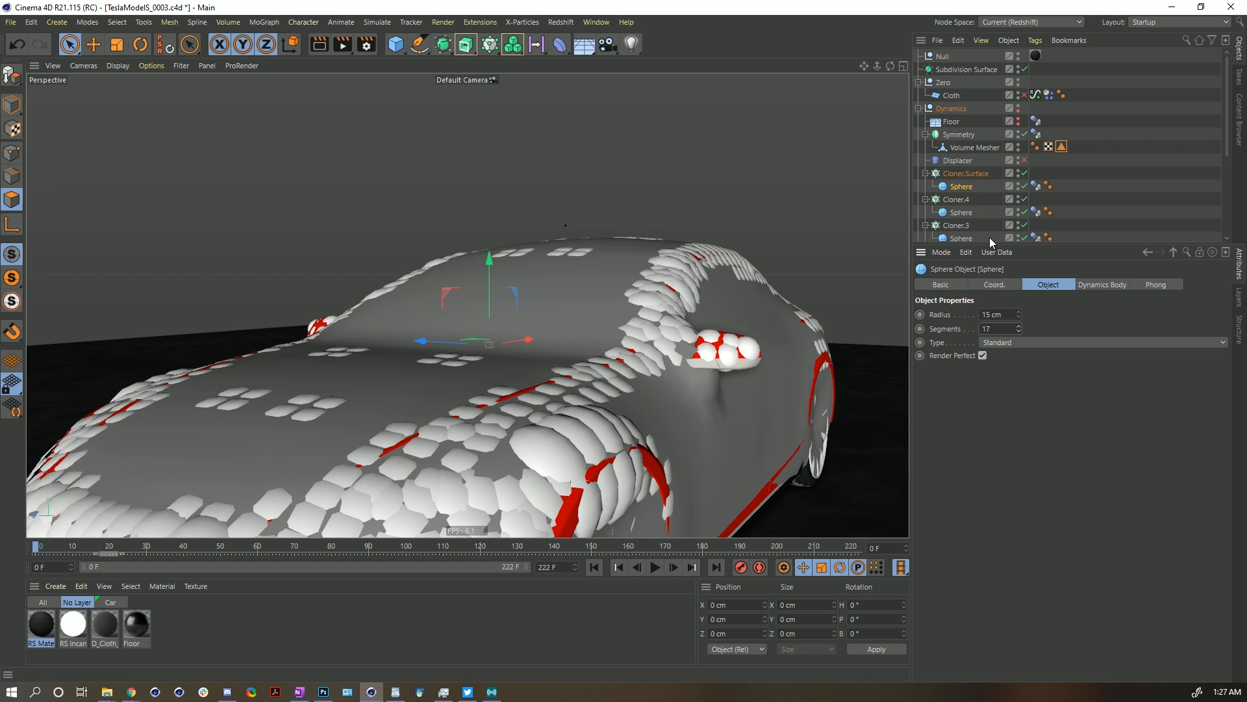
left_click_drag(575, 414, 562, 475, "alt")
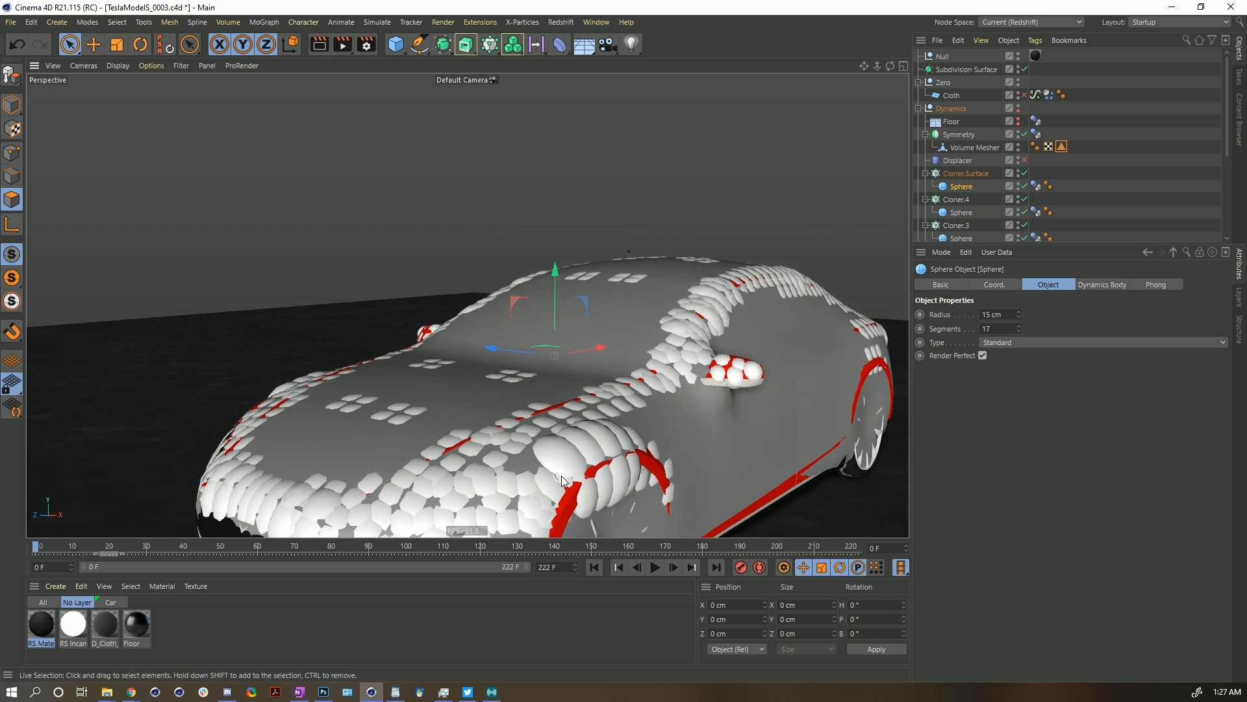
middle_click_drag(561, 476, 559, 434, "alt")
left_click_drag(559, 434, 525, 459, "alt")
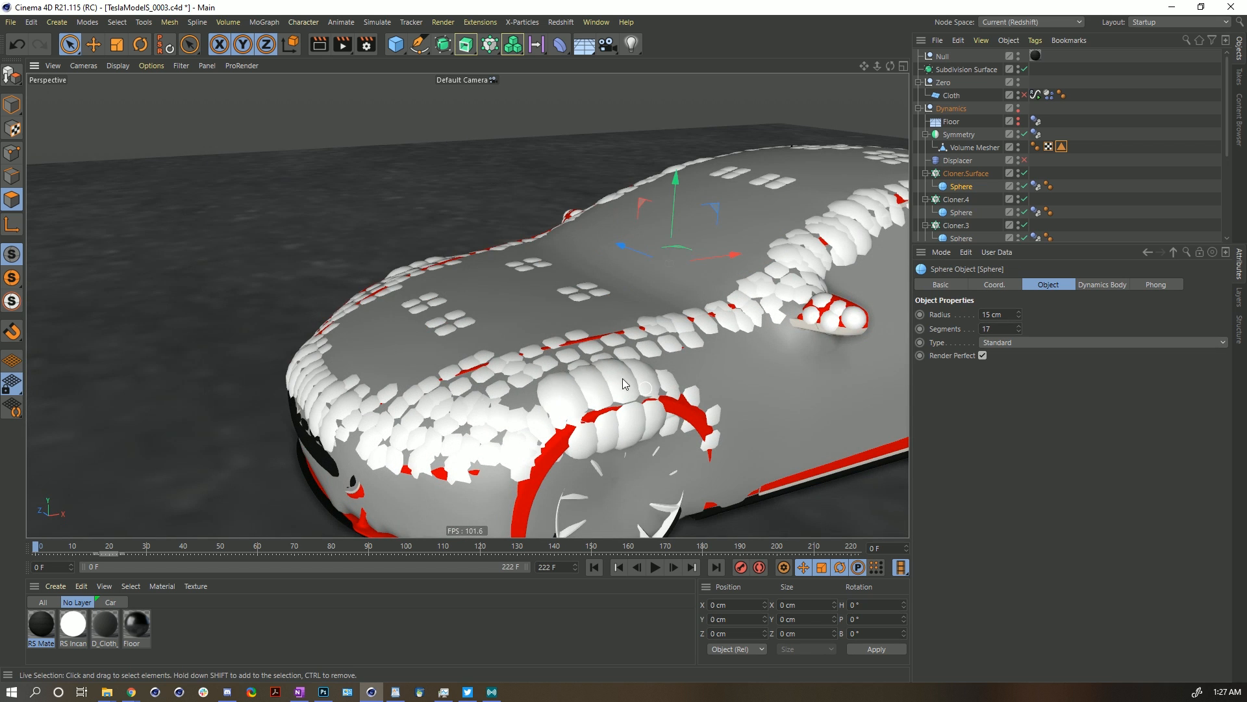
Reset the Cloner.Surface Sphere's radius to 0 cm and the cloner's transform P.Z to 0 cm.
double_click(991, 315)
type("0")
key("Return")
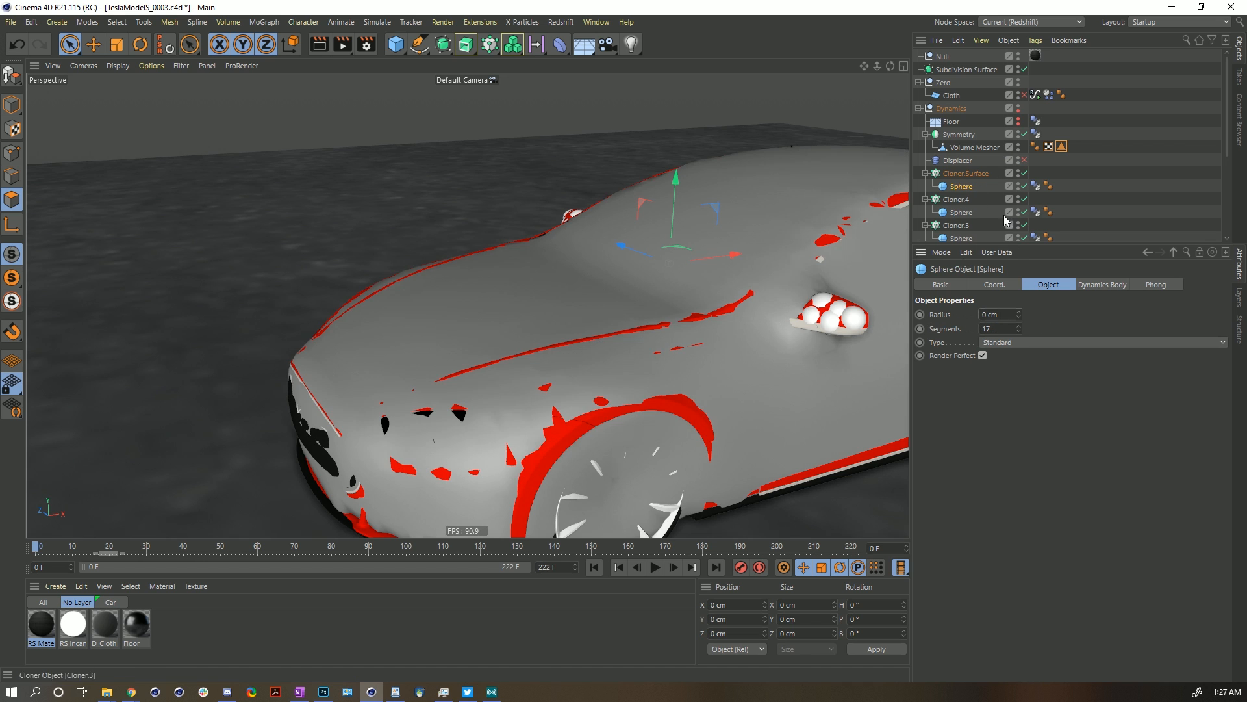
left_click(970, 175)
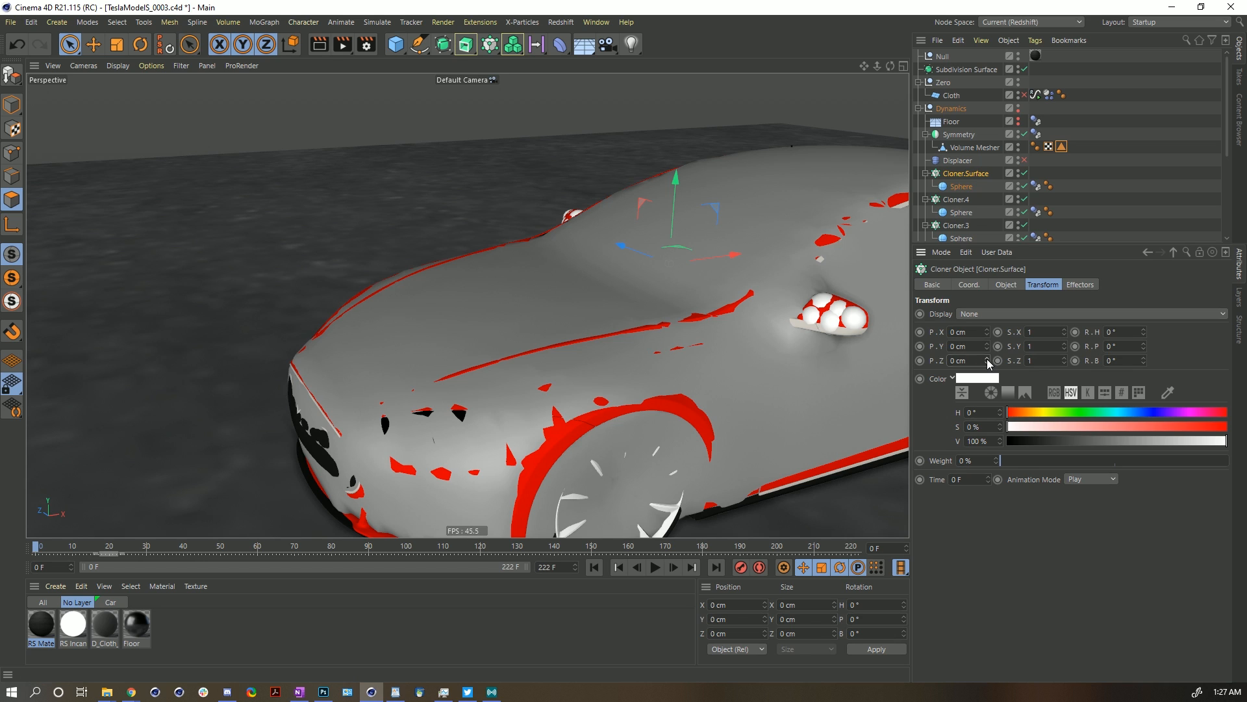
Set the Cloner.Surface Sphere's radius to 10 cm and the cloner's transform P.Z to -9 cm.
left_click(961, 187)
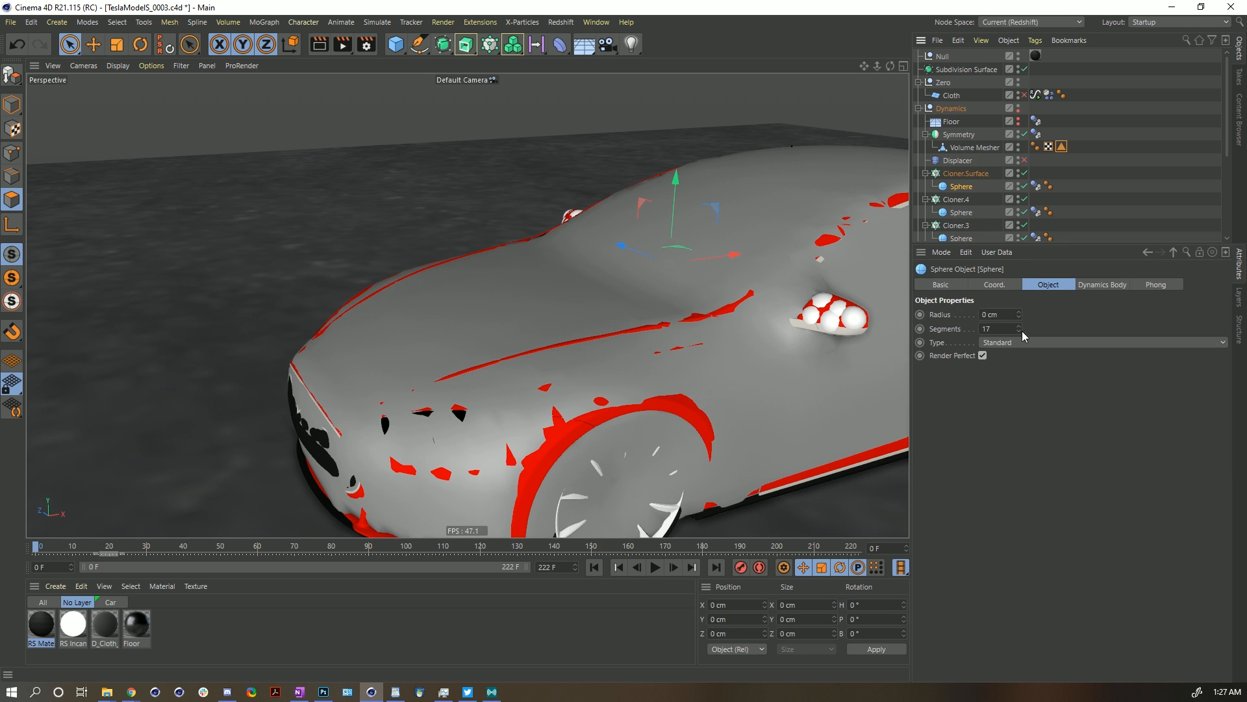
left_click(1007, 315)
type("1")
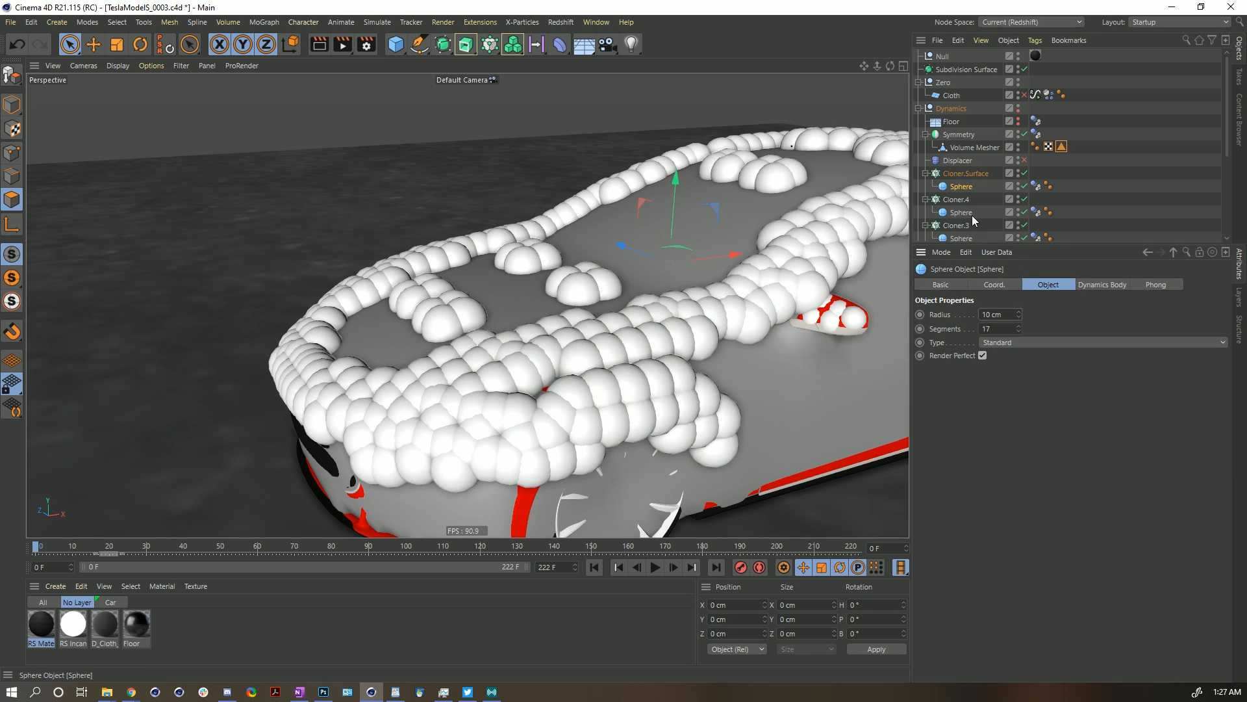
left_click(966, 174)
left_click_drag(987, 364, 990, 368)
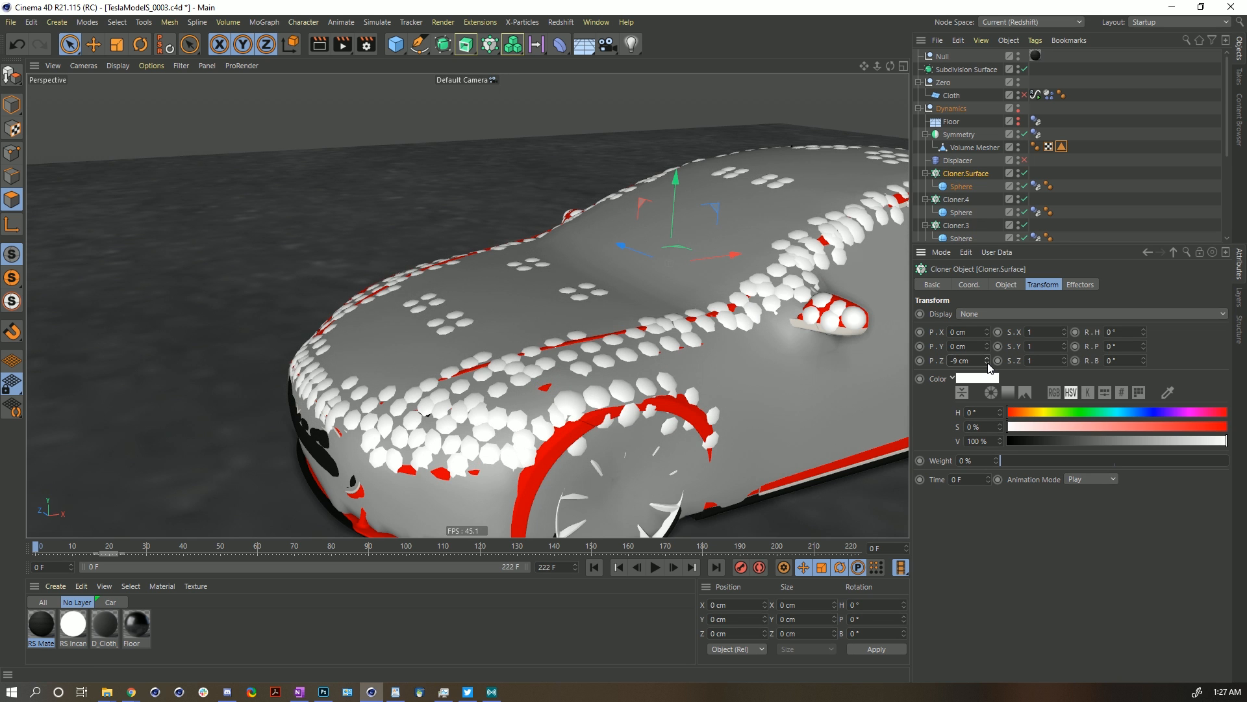
Examine the sphere clones along the hood, wheel arches, roofline and rear trunk edge of the car.
mouse_move(605, 402)
left_mouse_down("alt")
mouse_move(680, 374)
mouse_move(622, 419)
left_mouse_up("alt")
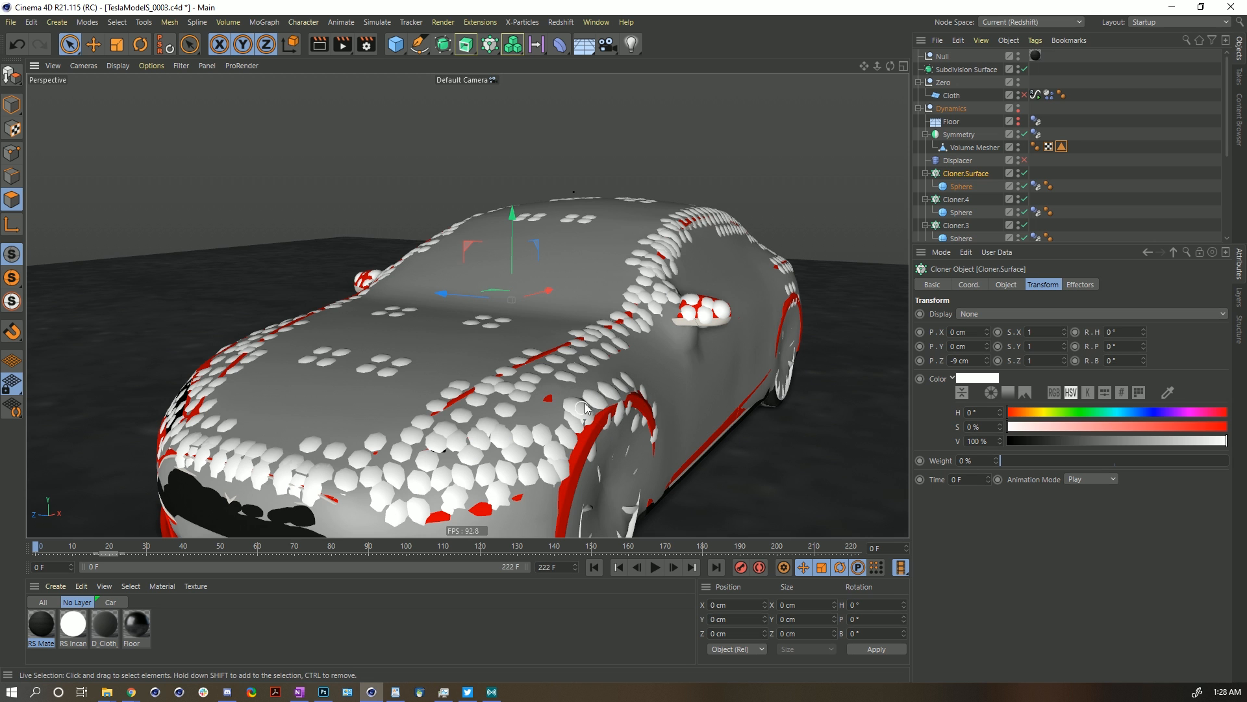
left_click_drag(651, 324, 611, 370, "alt")
right_click_drag(714, 266, 643, 285, "alt")
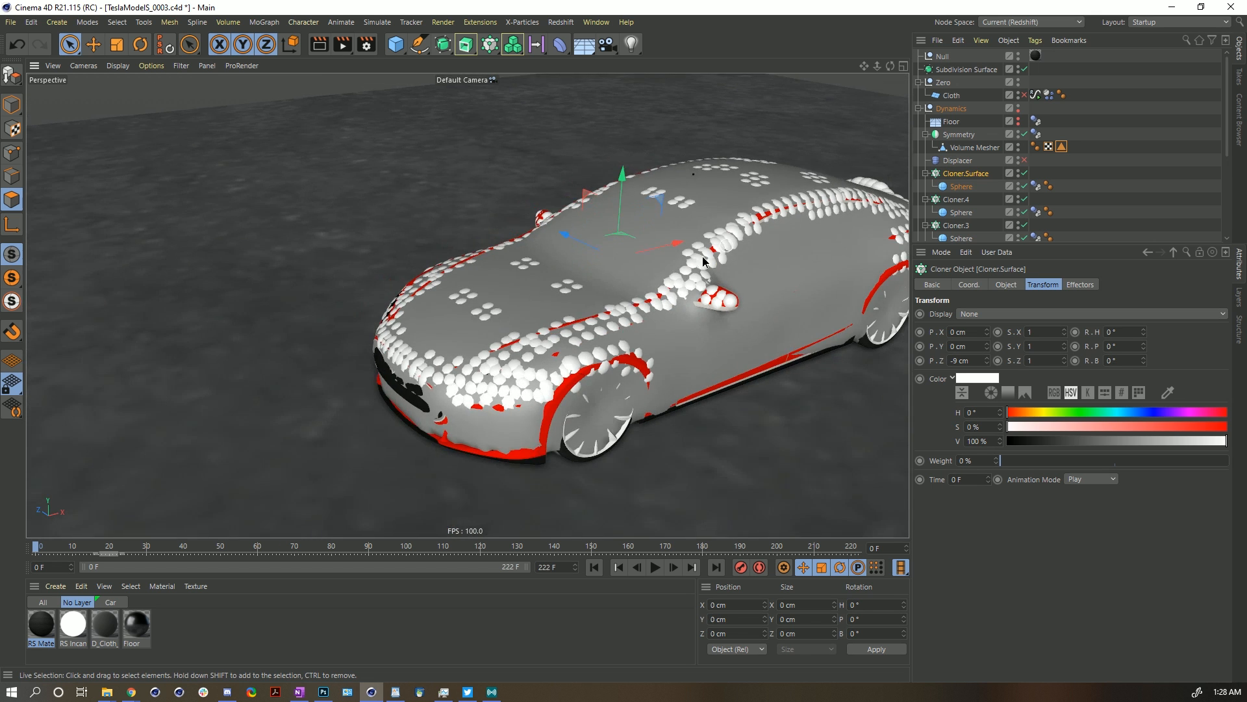
middle_click_drag(838, 205, 704, 282, "alt")
left_click_drag(703, 285, 606, 299, "alt")
right_click_drag(554, 273, 676, 234, "alt")
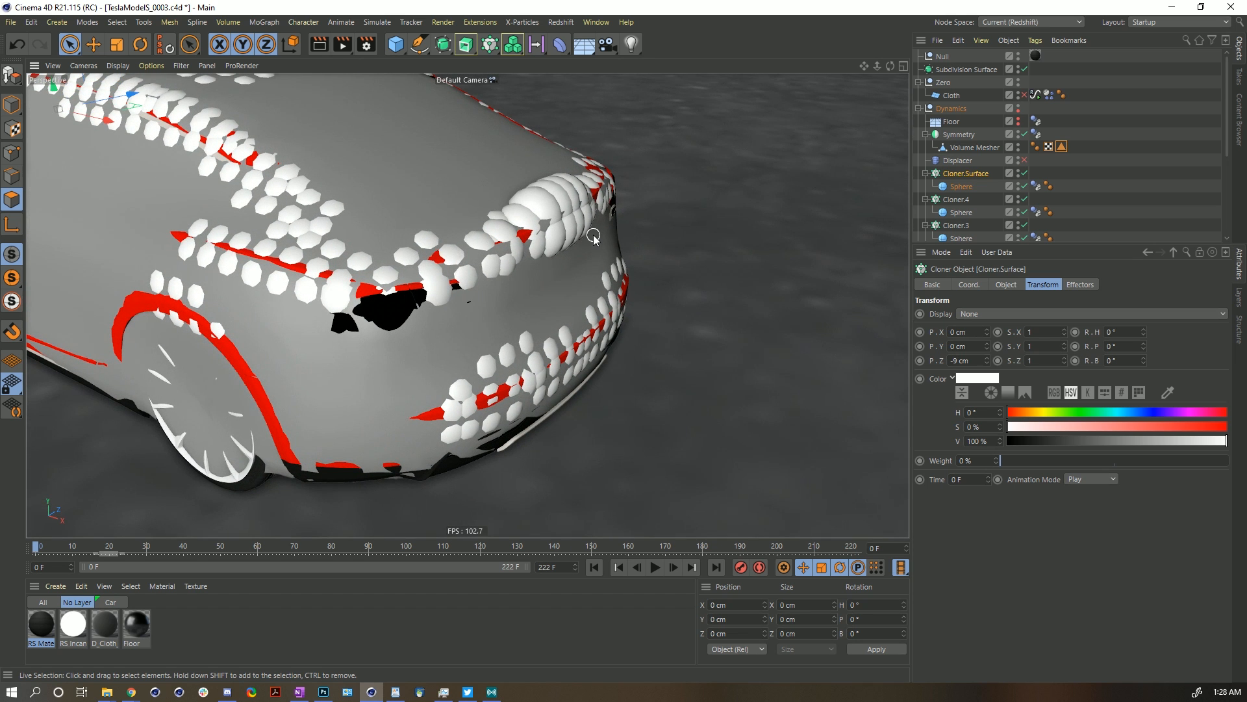
left_click_drag(567, 225, 578, 267, "alt")
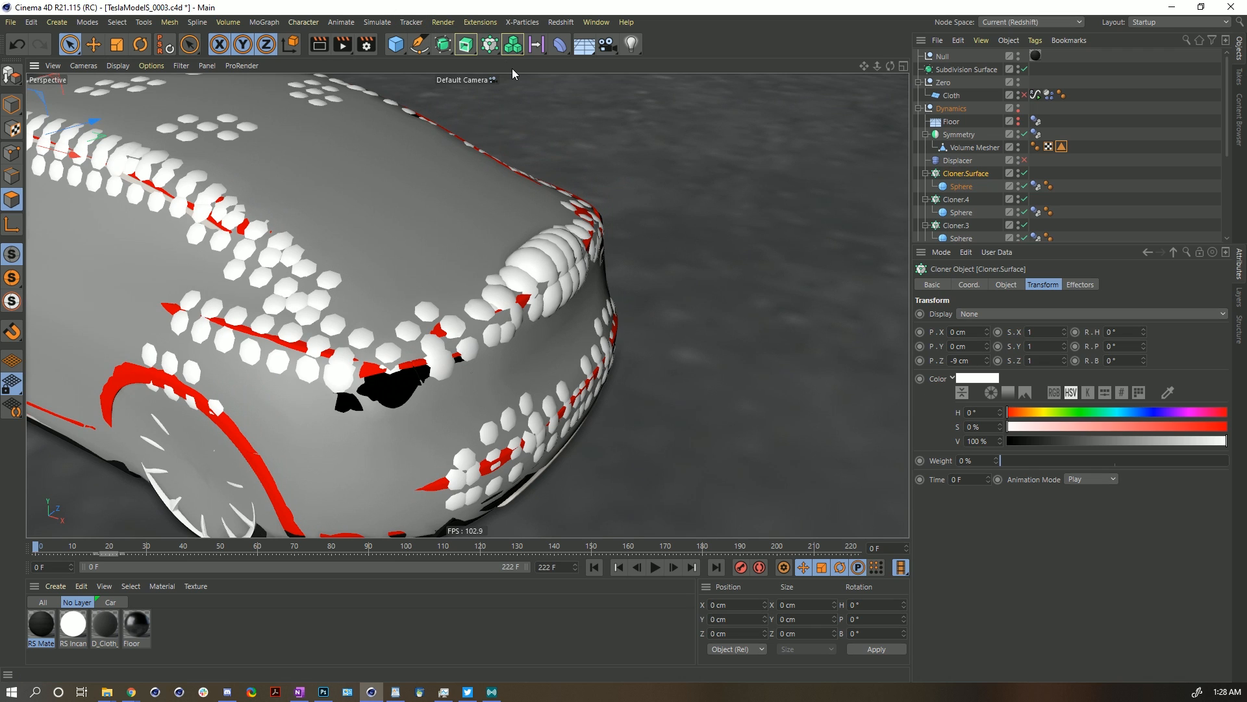
Add a Plain effector and place it under Dynamics, directly above Cloner.Surface.
left_click(513, 44)
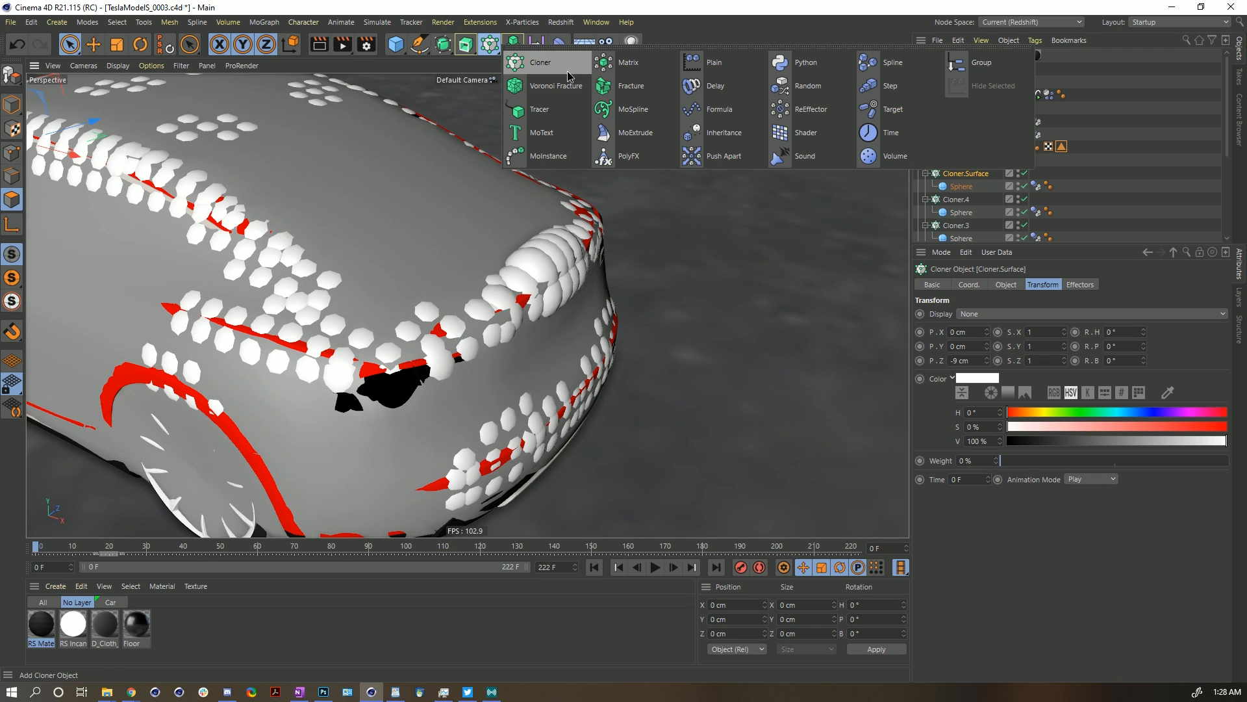
left_click(716, 63)
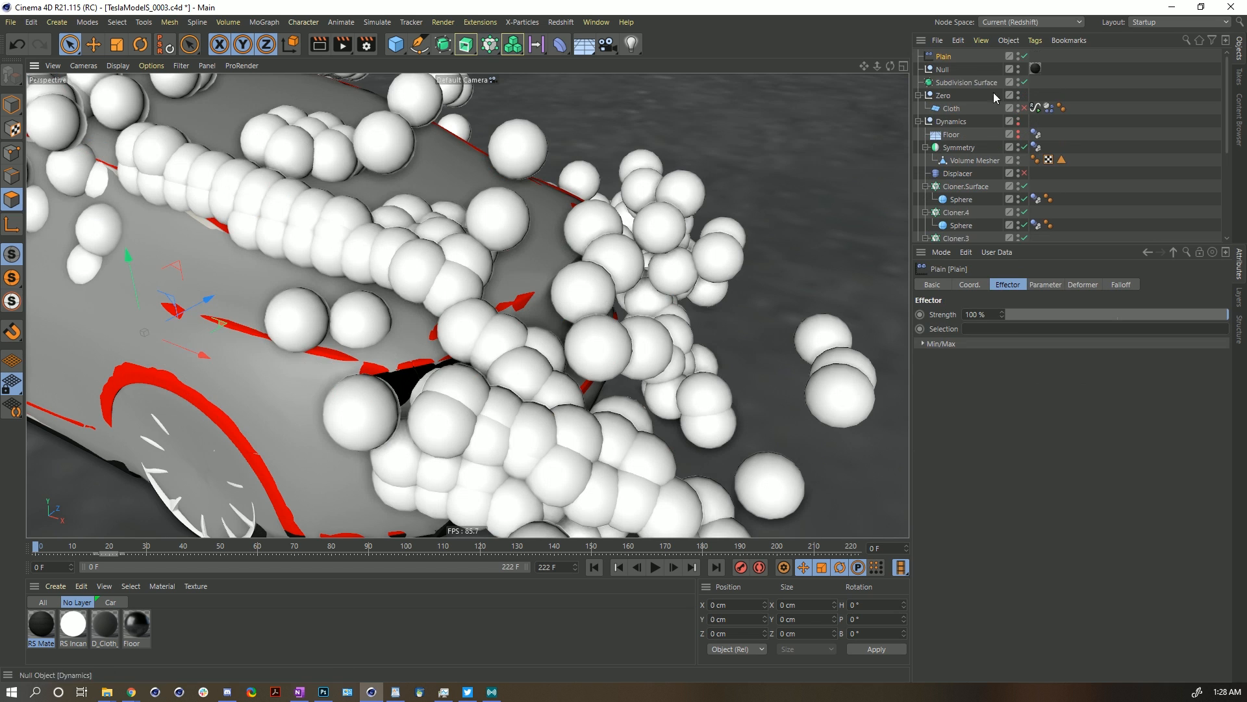
left_click_drag(972, 183, 968, 181)
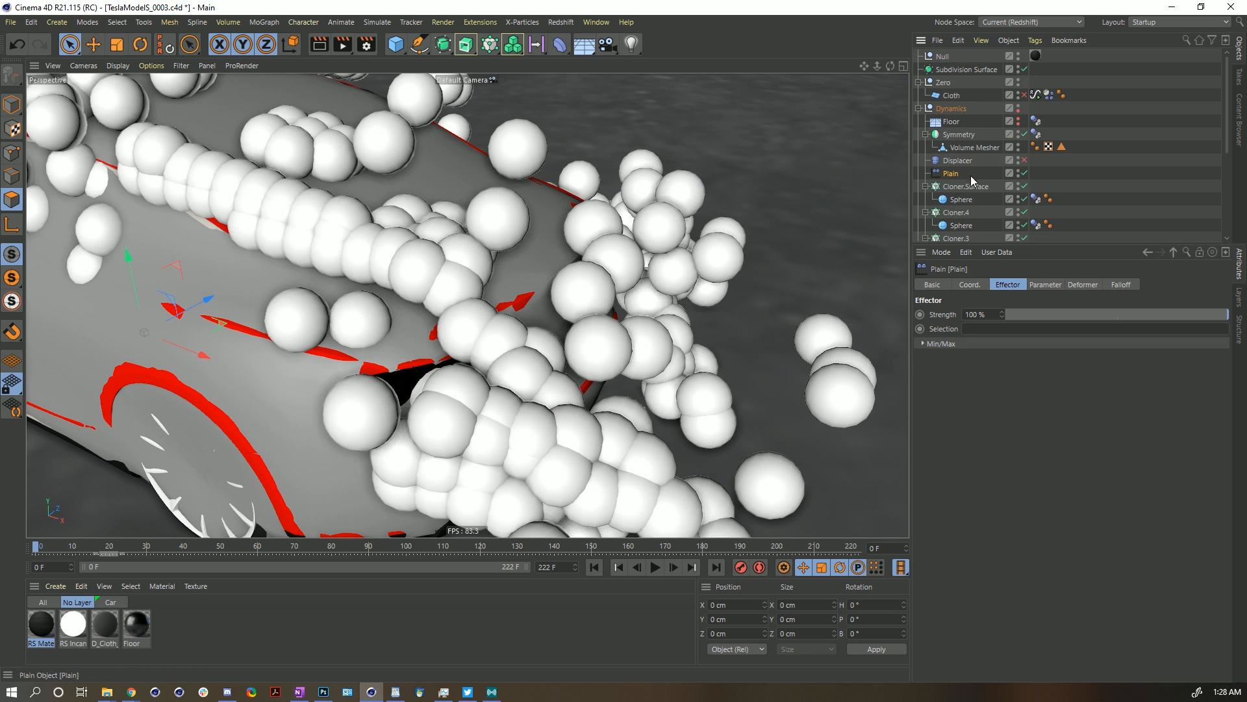
Turn off the Plain effector's Position and enable Scale with Uniform Scale and Absolute Scale, set to -0.6.
left_click(1046, 284)
left_click(967, 340)
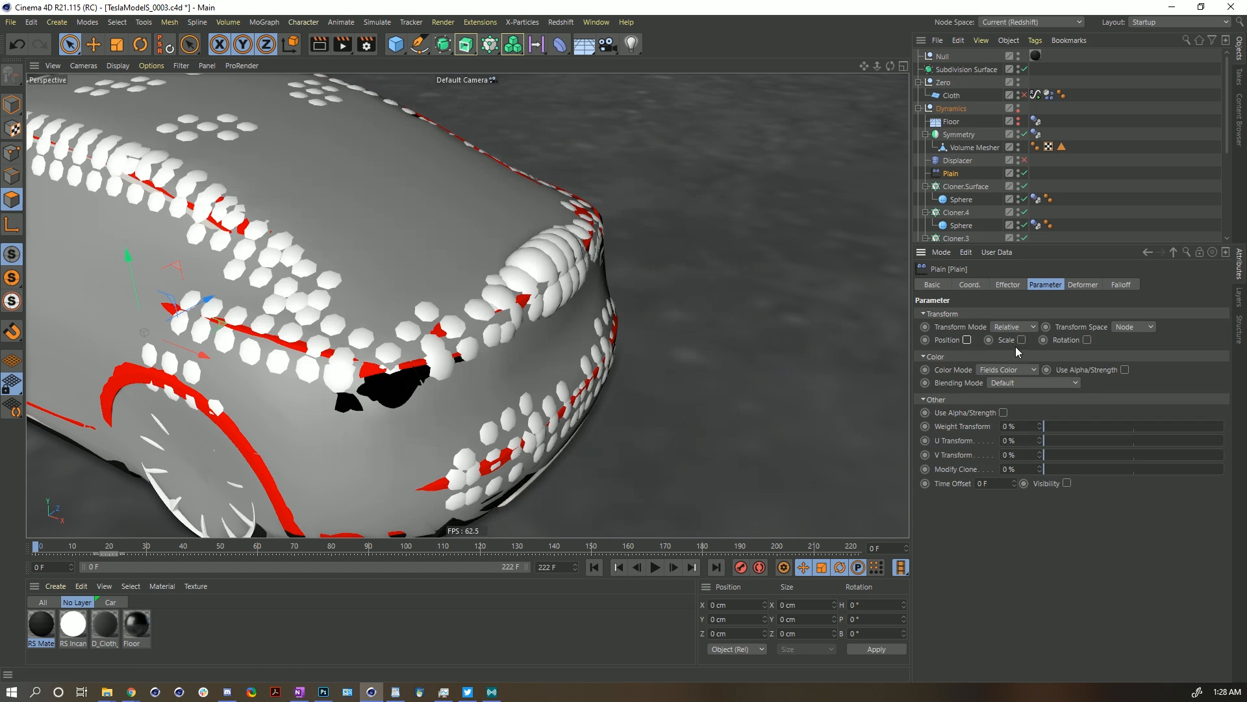
left_click(1022, 339)
left_click(1052, 395)
left_click(1052, 380)
left_click(1070, 354)
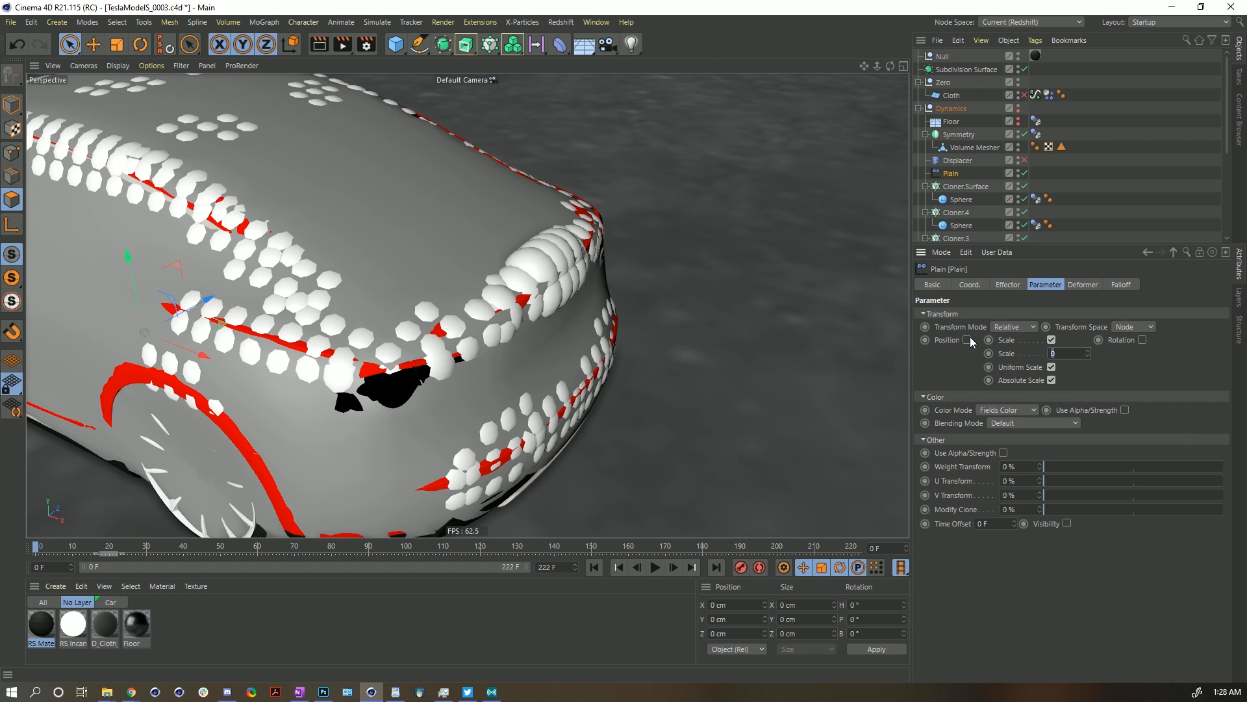
type("-.5")
key("Return")
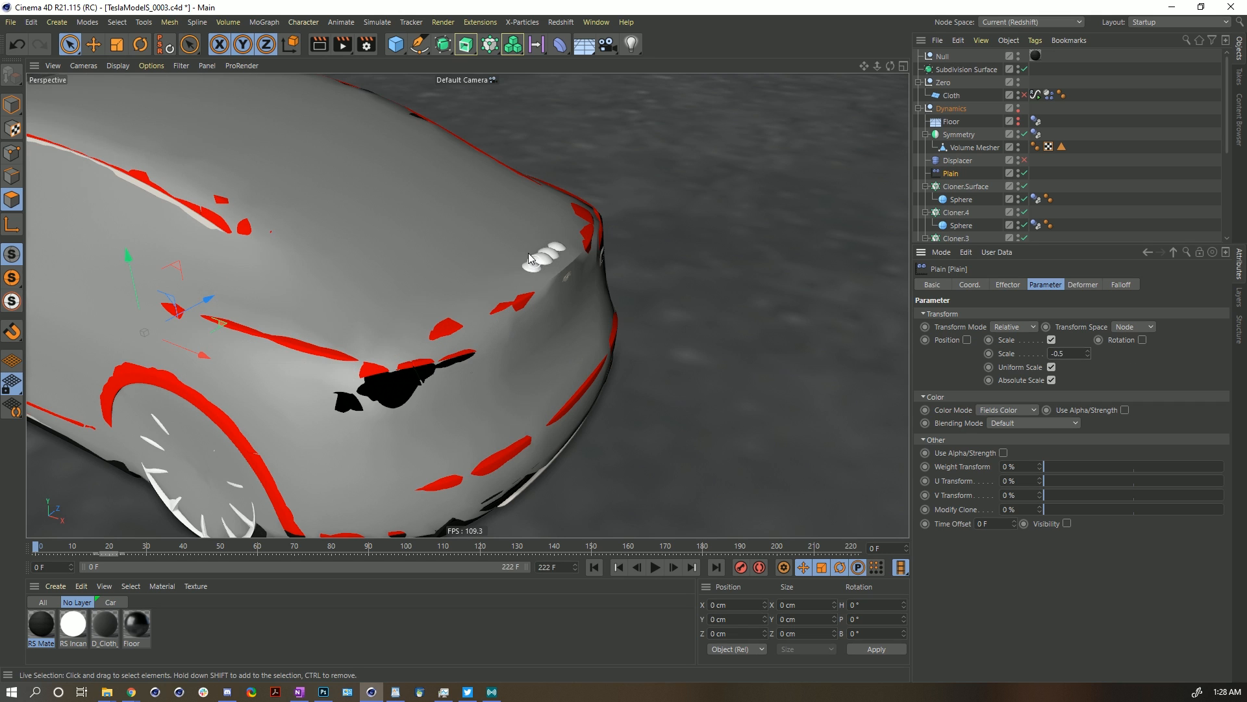
left_click(1089, 356)
left_click_drag(1071, 355, 1063, 361)
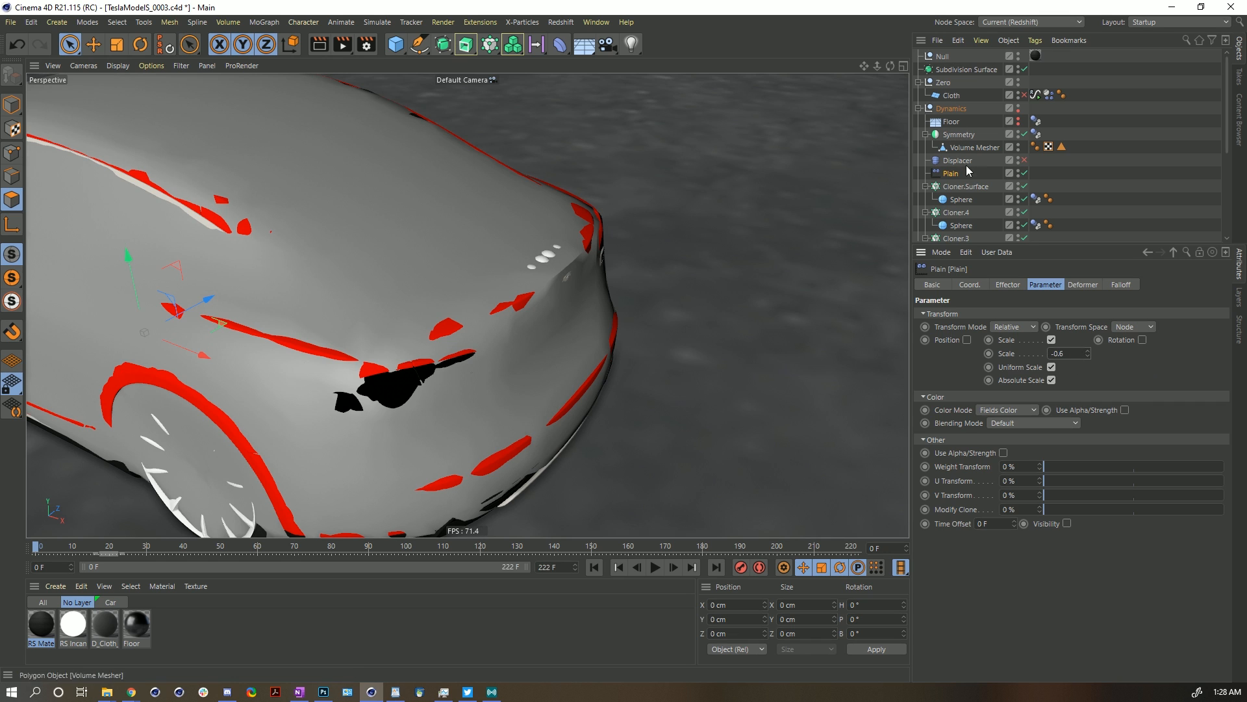
Check Cloner.Surface's effectors, then add a Spherical Field to the Plain effector's falloff and move it to the rear trunk edge.
left_click(966, 186)
left_click(1078, 285)
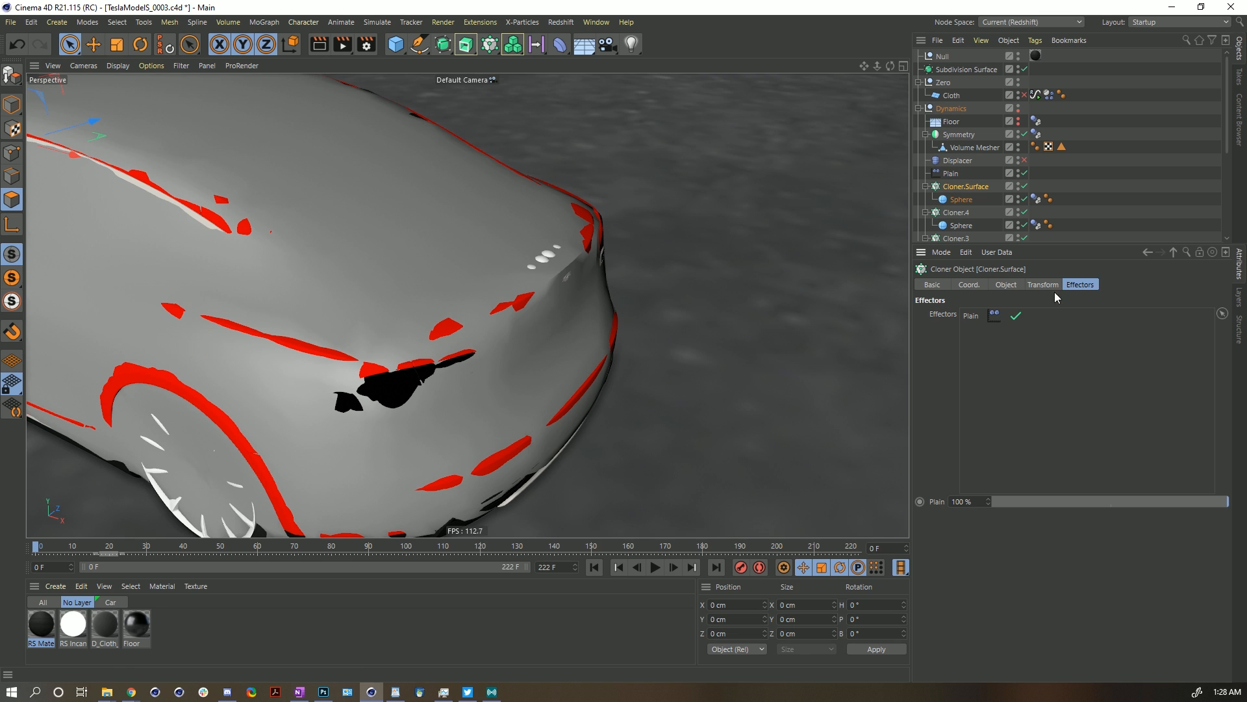
left_click(951, 173)
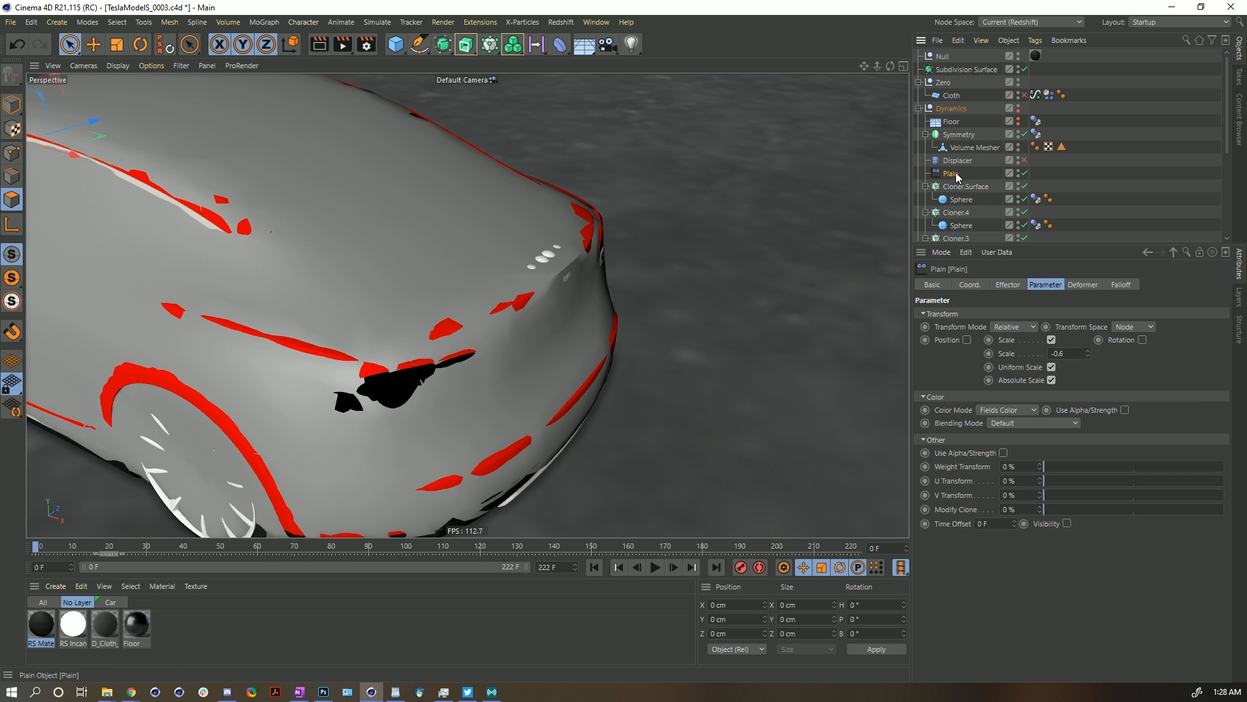
left_click(1120, 285)
left_click(955, 412)
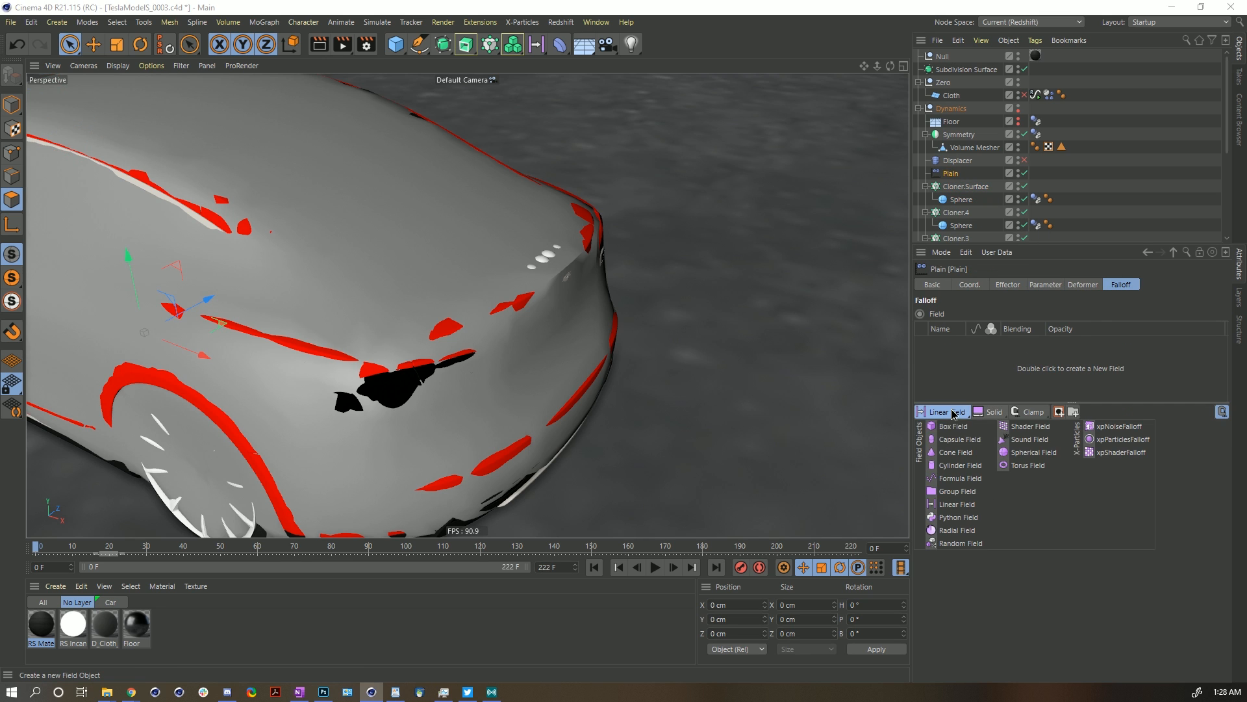
left_click(1051, 453)
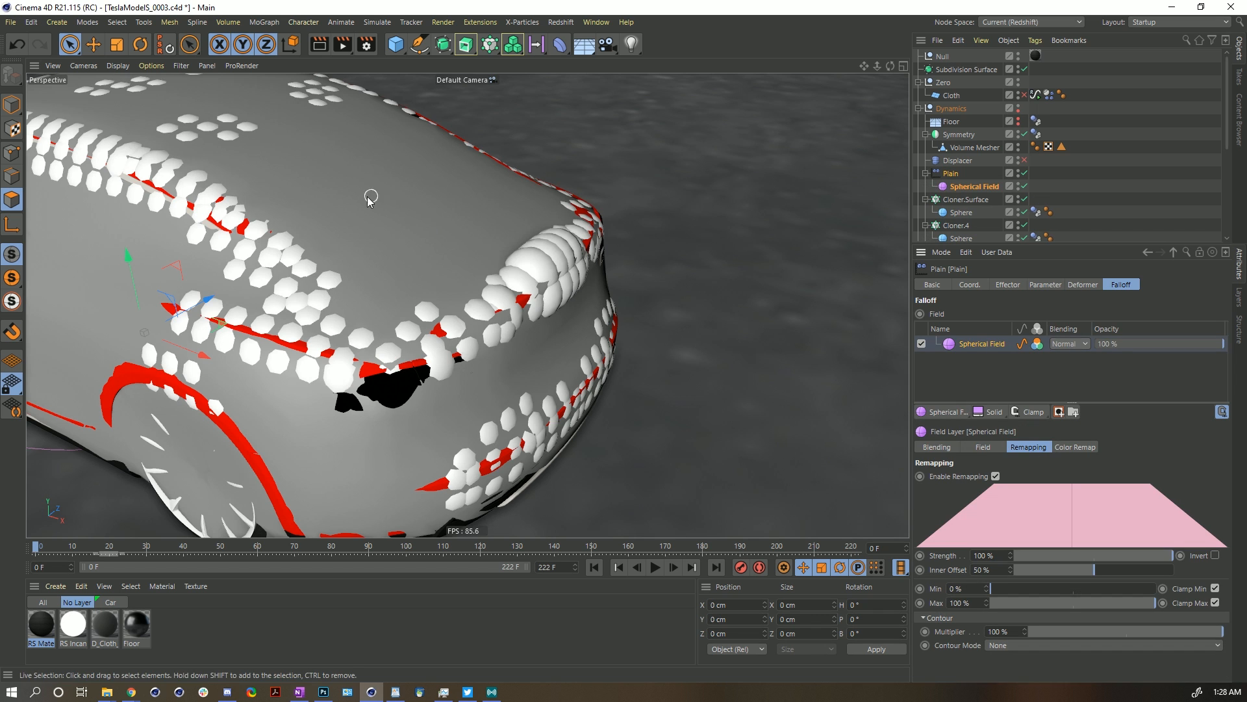
mouse_move(177, 316)
left_mouse_down()
mouse_move(218, 242)
mouse_move(442, 195)
mouse_move(603, 227)
left_mouse_up()
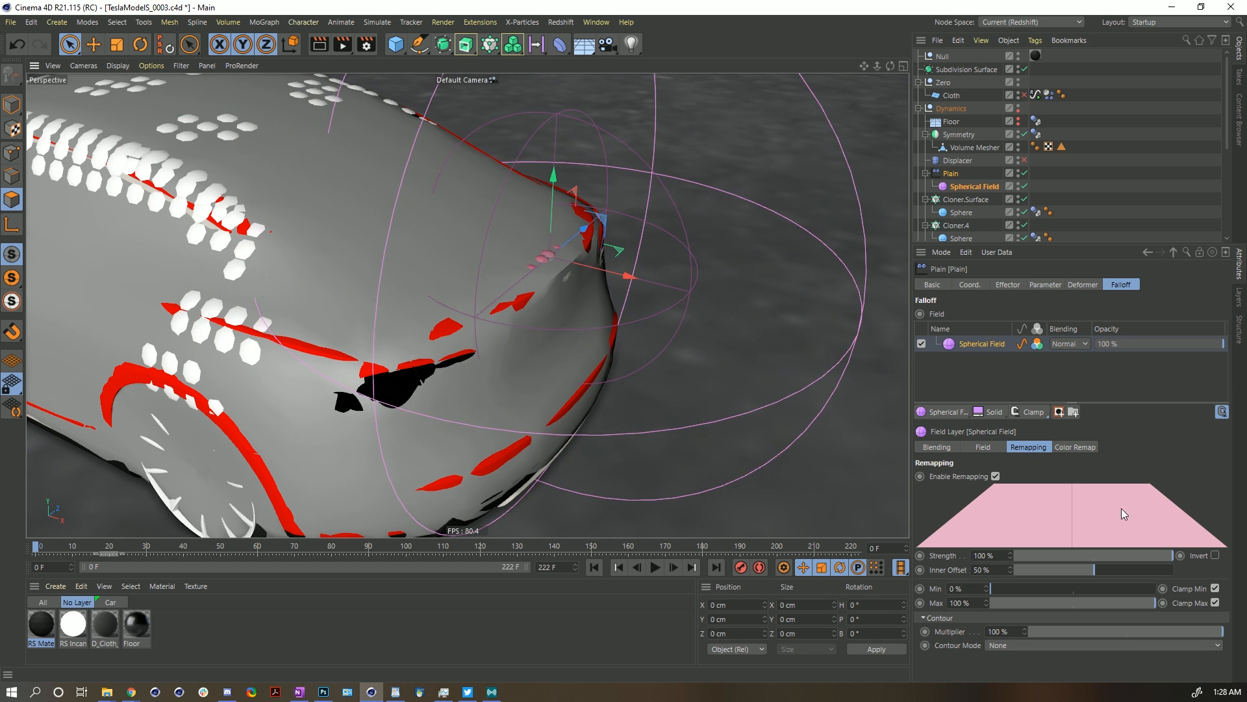
Reduce the Spherical Field's inner offset to 29% and its size to 37 cm.
left_click_drag(1076, 570, 1061, 570)
left_click(980, 447)
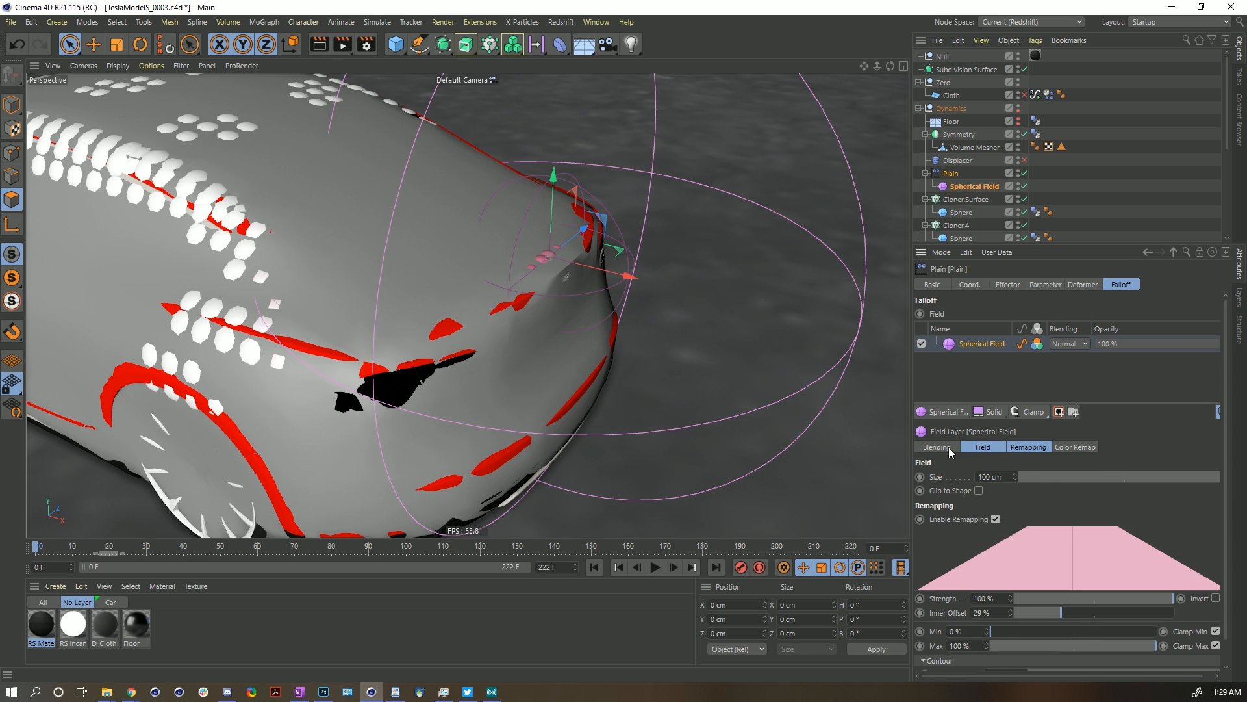
left_click(983, 447)
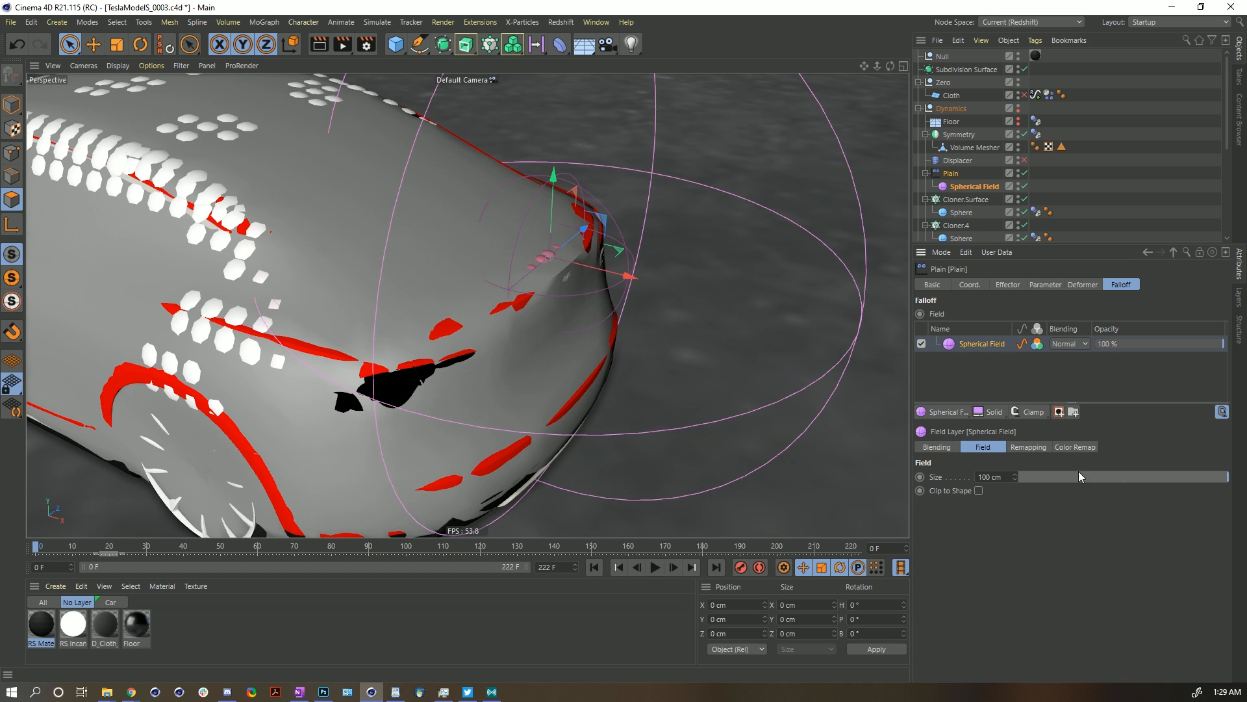
left_click_drag(1208, 480, 1097, 476)
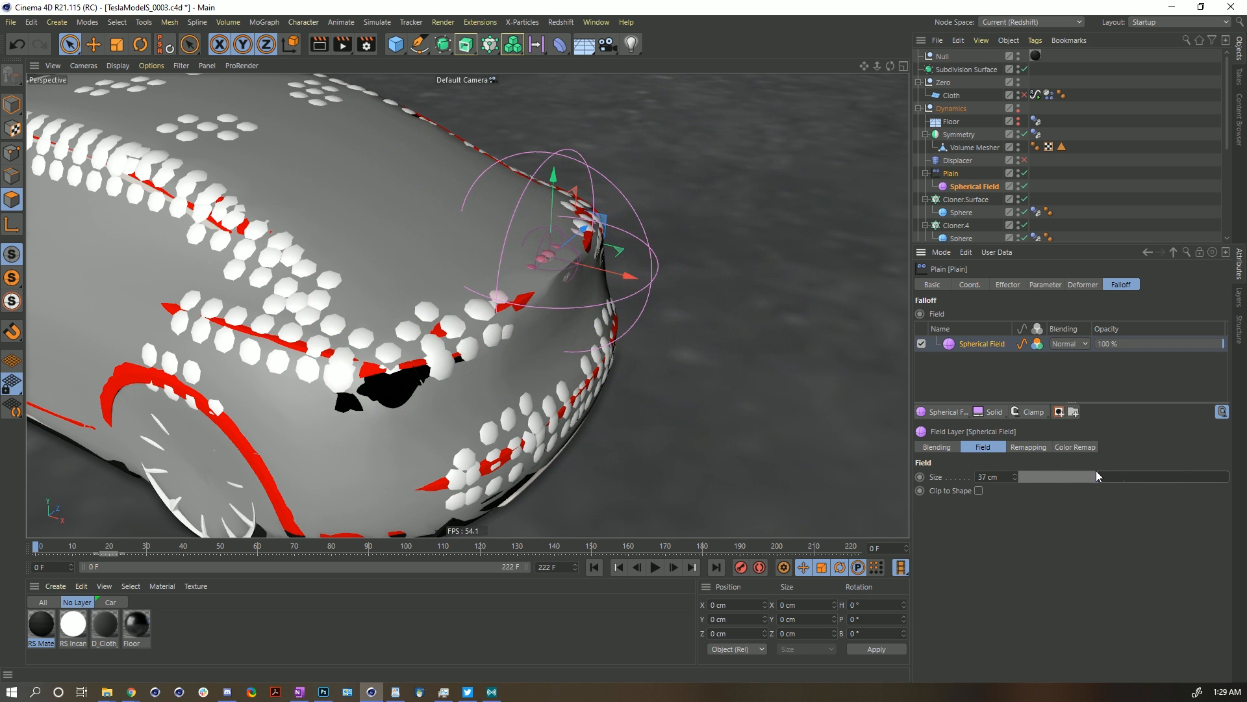
Lower the Spherical Field's remapping inner offset to 15% and check the clones at the trunk edge.
left_click(1045, 284)
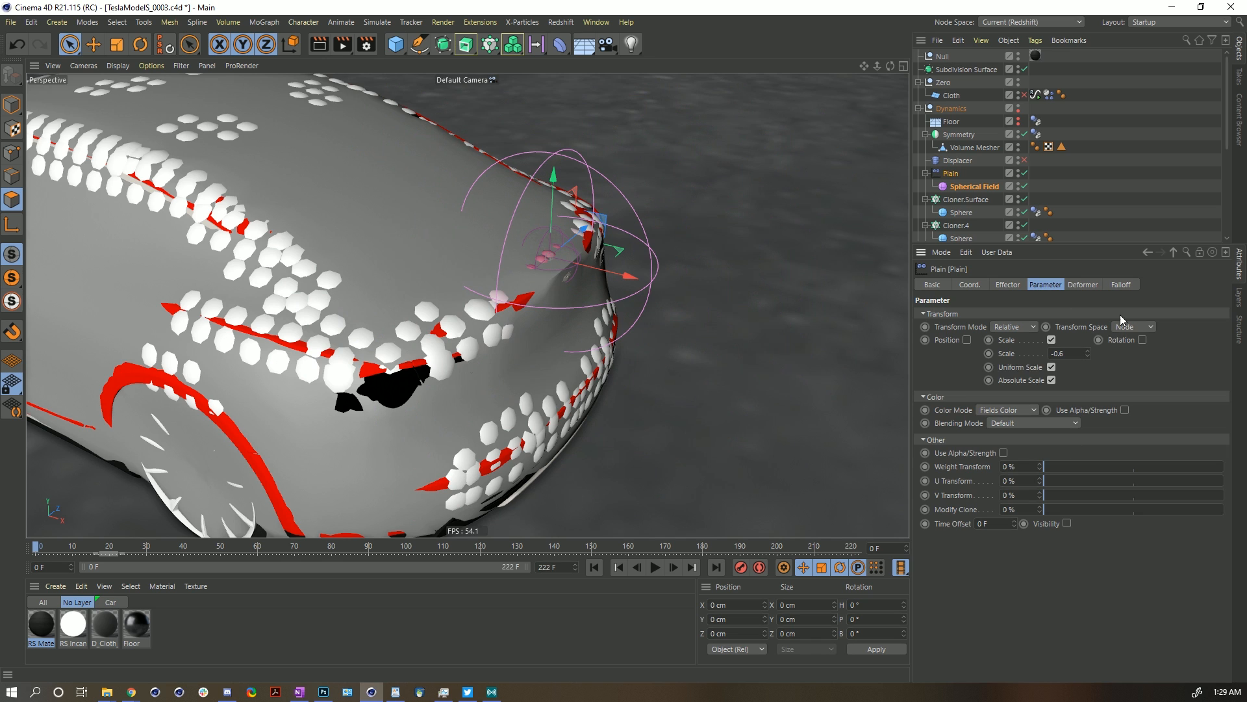
left_click(1115, 285)
left_click(1031, 447)
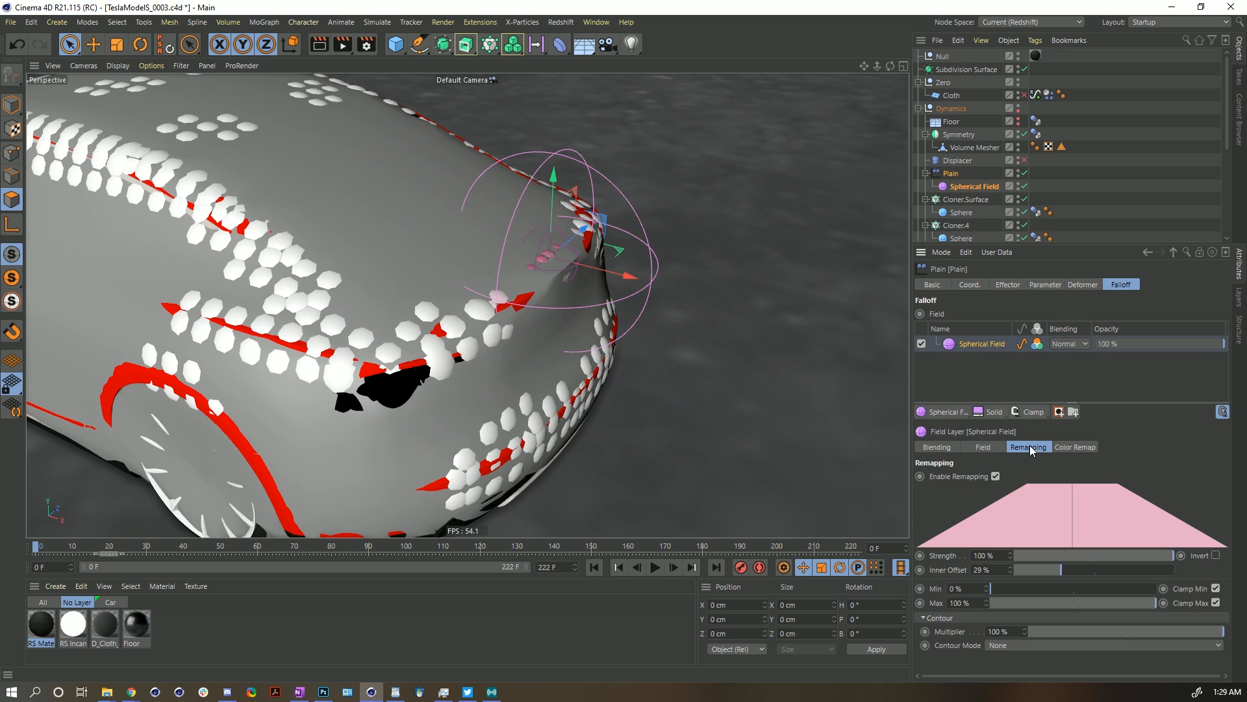
left_click_drag(1061, 569, 1039, 583)
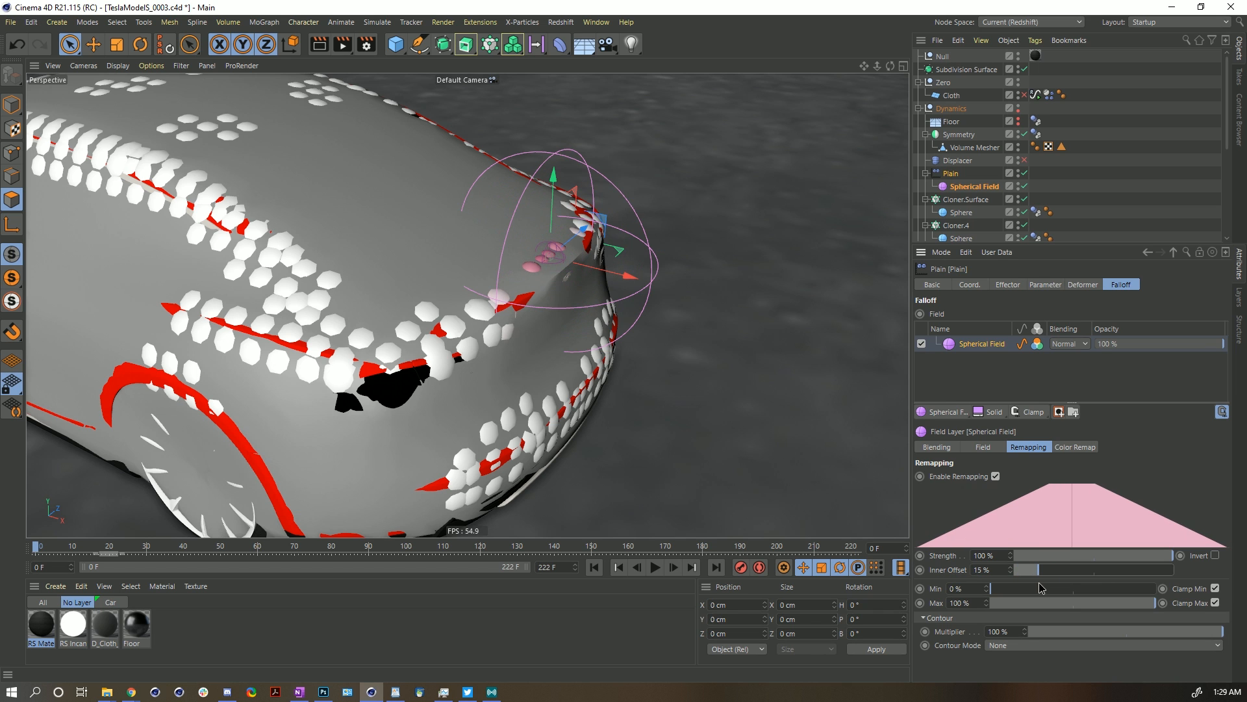
left_click_drag(888, 326, 827, 237, "alt")
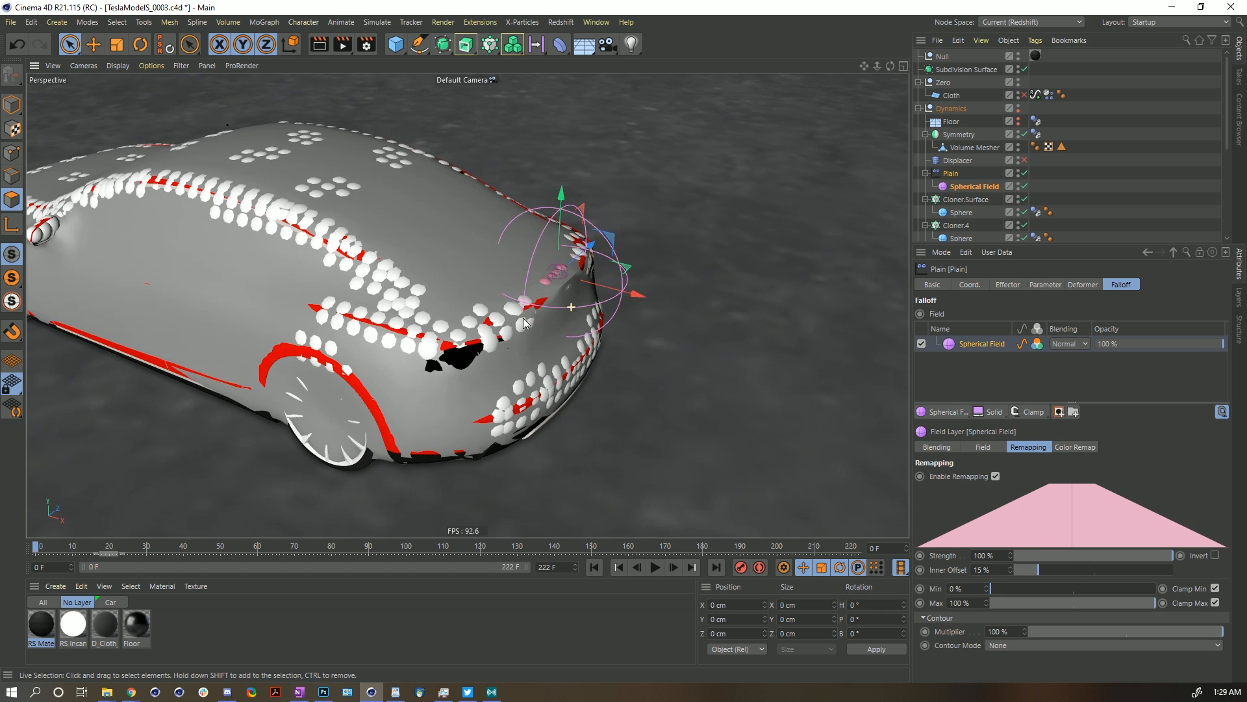
Hide the Plain effector in the viewport and inspect the sphere clones around the whole car.
left_click(1066, 187)
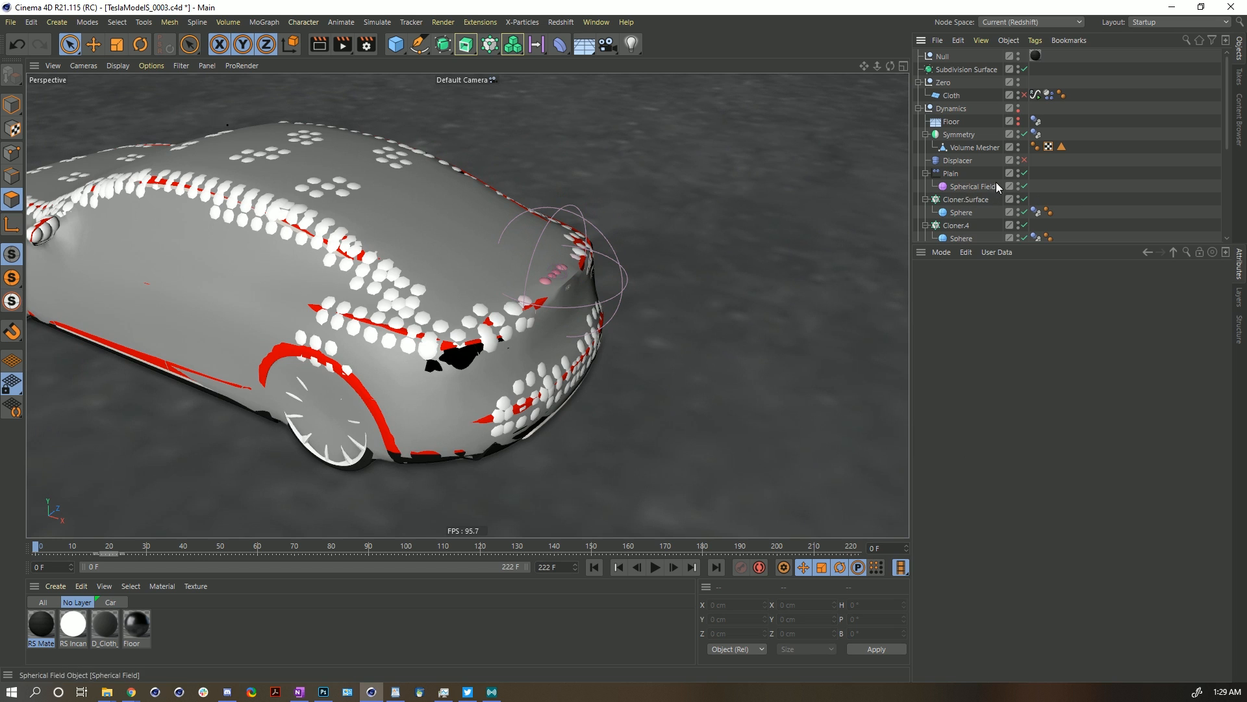
left_click(1016, 172)
left_click_drag(391, 287, 481, 270, "alt")
right_click_drag(481, 269, 449, 270, "alt")
left_click_drag(449, 269, 524, 359, "alt")
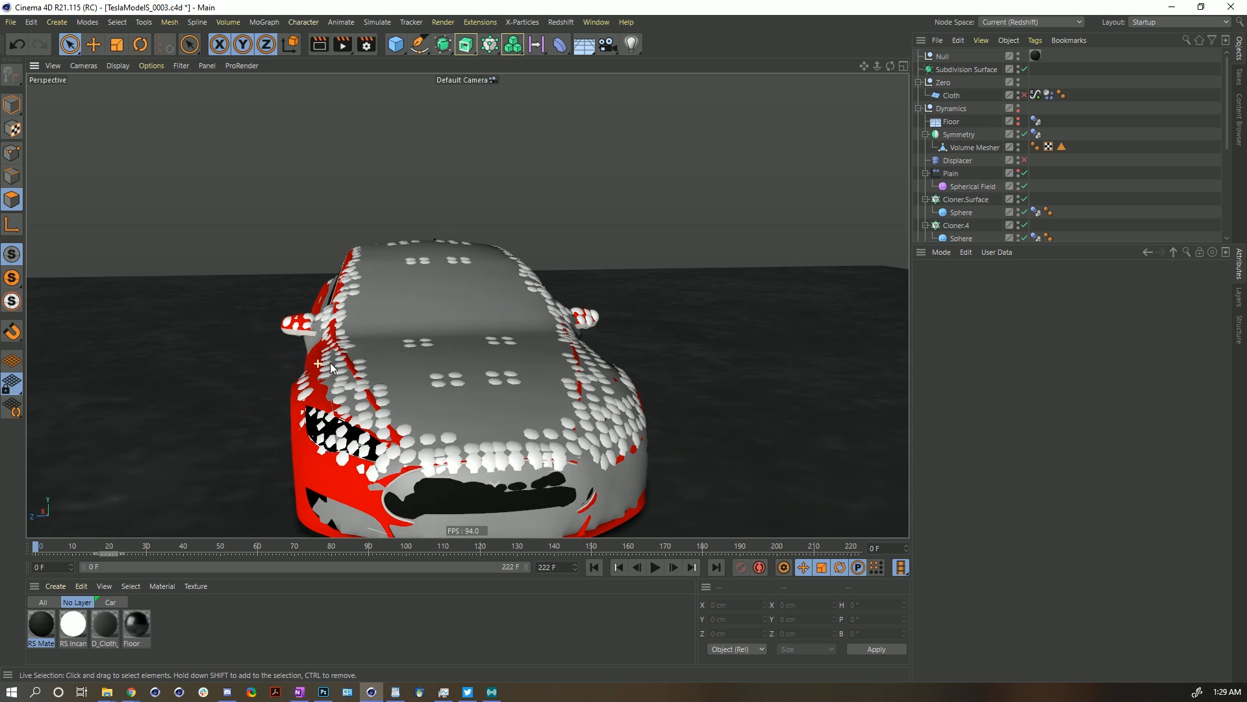
left_click_drag(348, 357, 210, 357, "alt")
left_click_drag(482, 387, 513, 276, "alt")
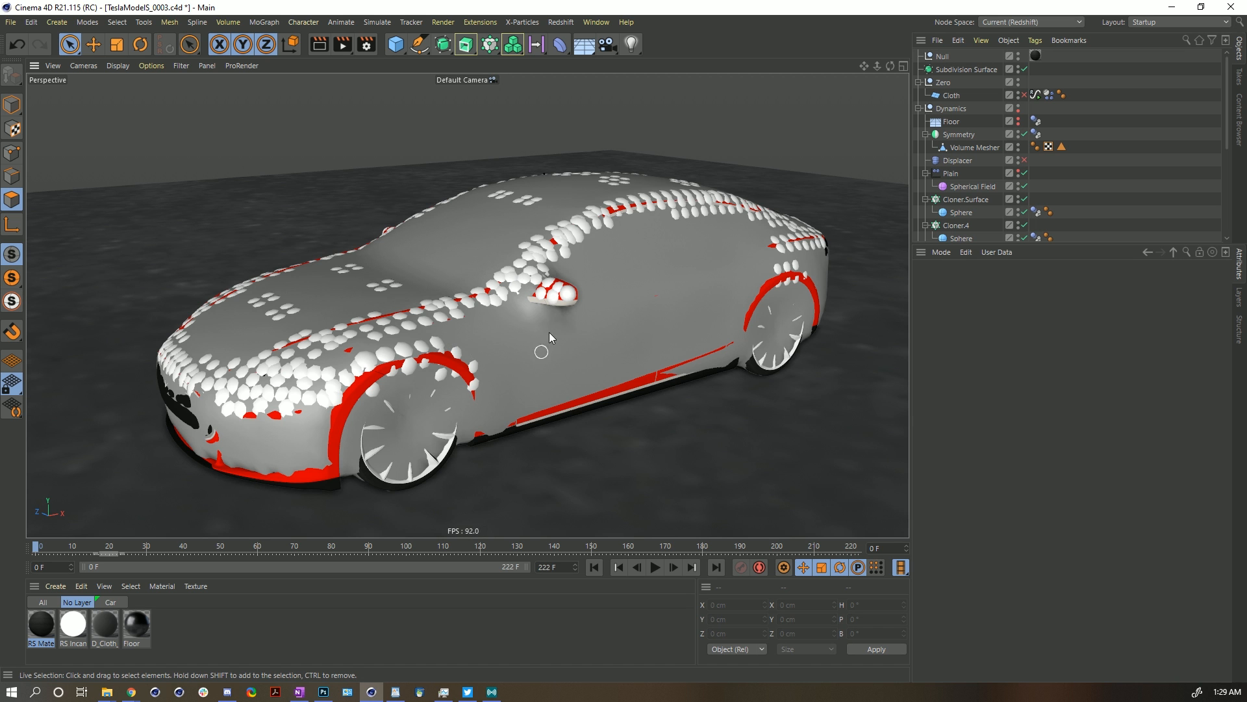
mouse_move(597, 246)
left_mouse_down("alt")
mouse_move(622, 251)
mouse_move(596, 253)
left_mouse_up("alt")
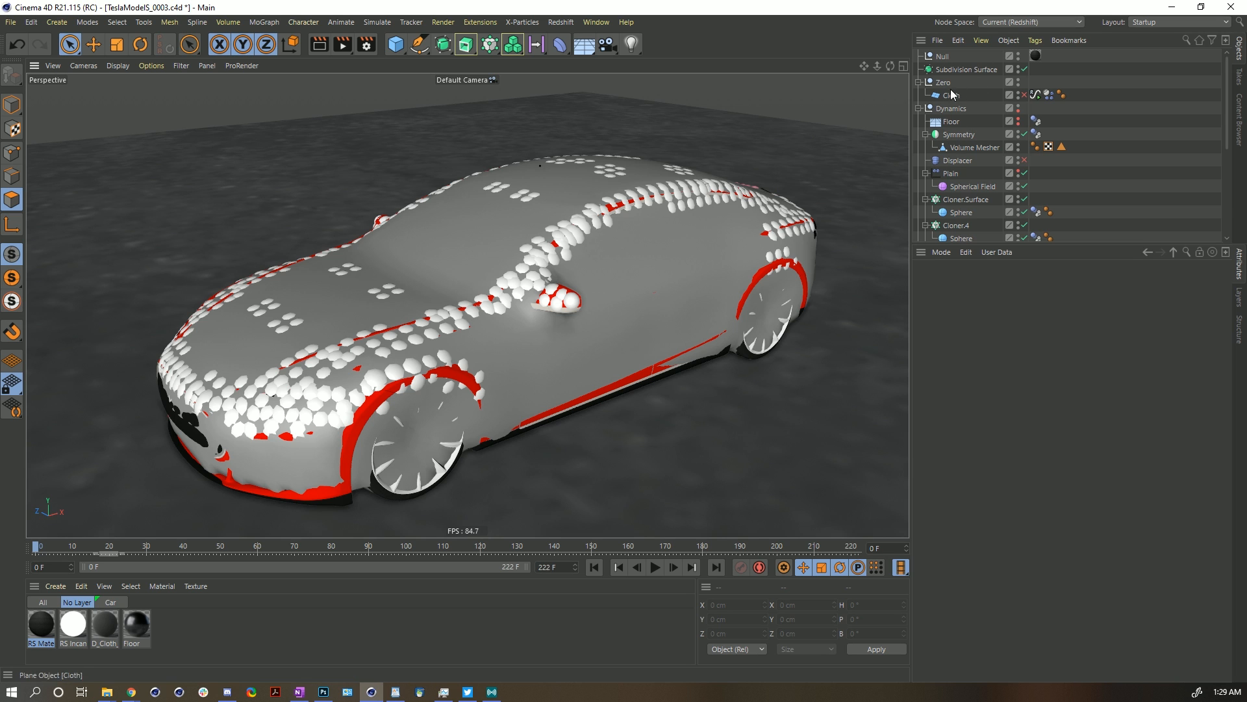
Re-enable the Cloth object above the car.
left_click(1023, 94)
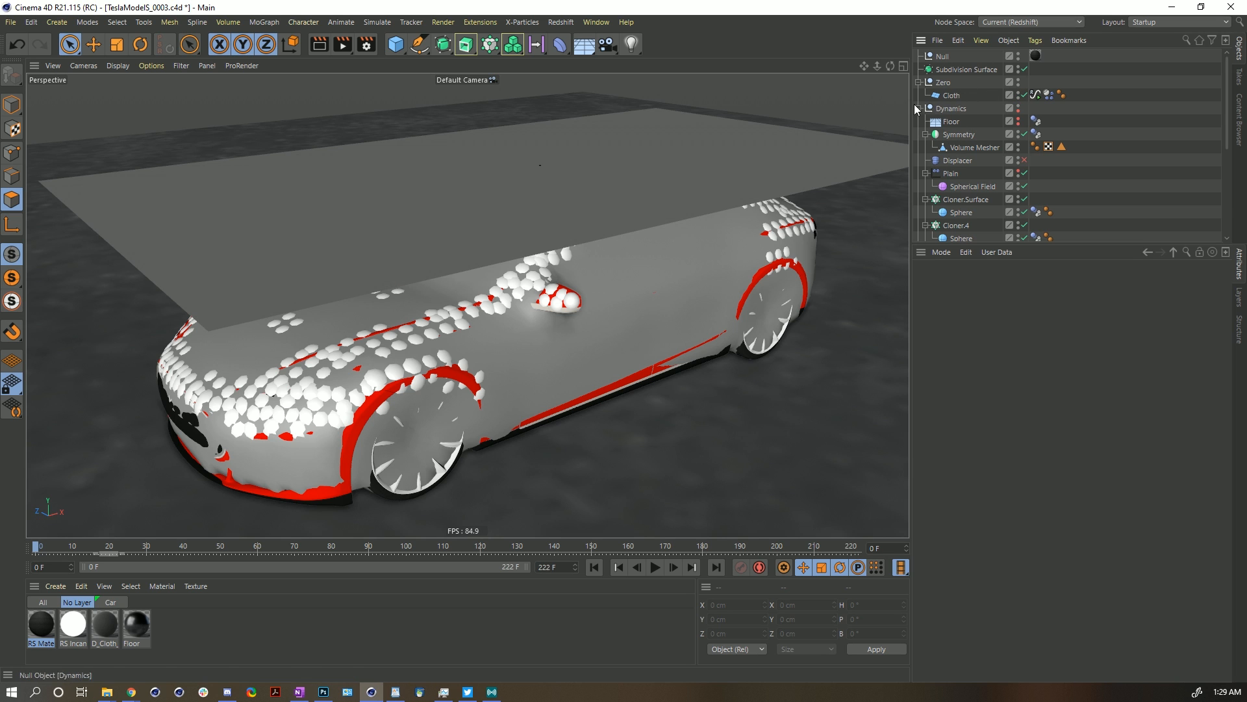
scroll(626, 196, "down", 5)
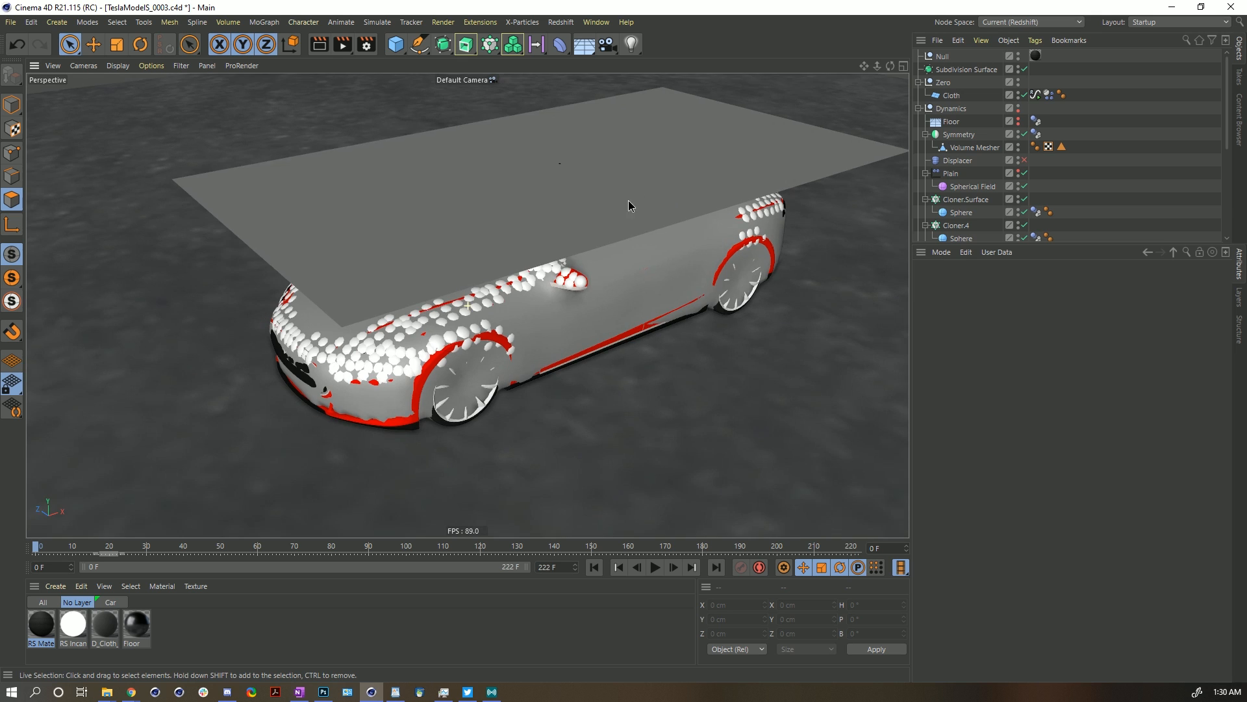
scroll(633, 198, "up", 2)
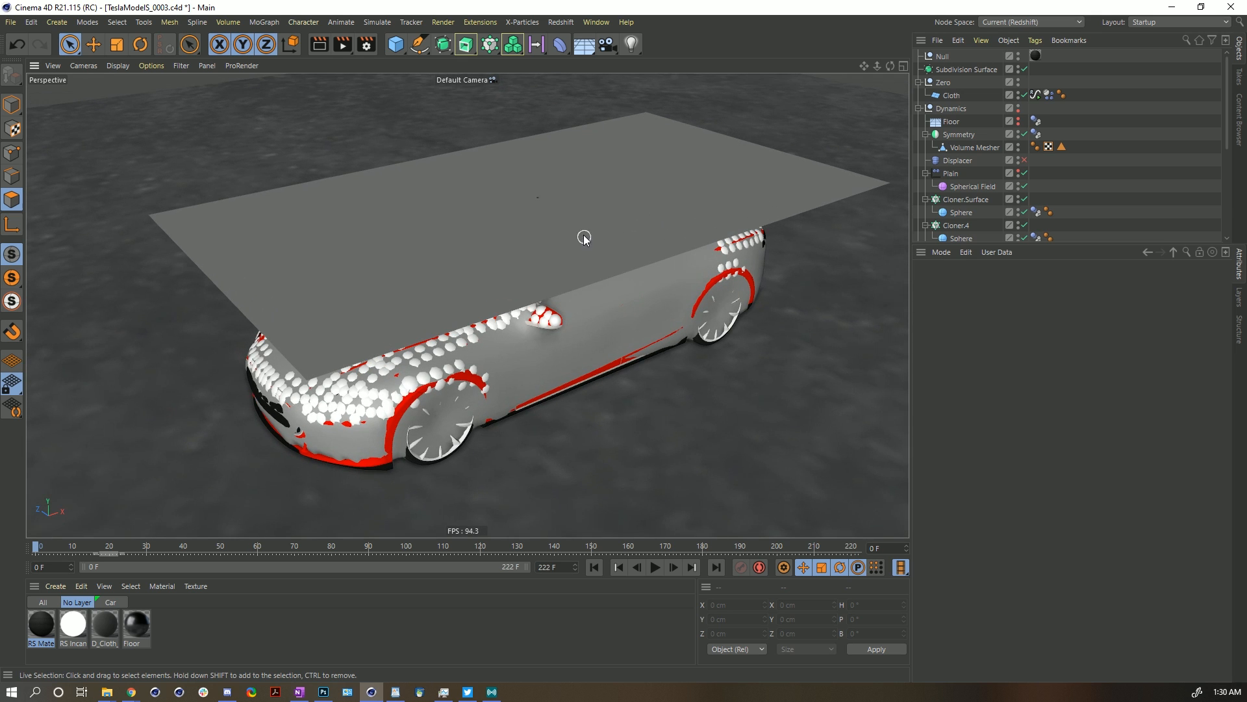
Add a cube and enlarge it around the car to 840.4 x 293.4 x 1948.4 cm.
left_click(397, 46)
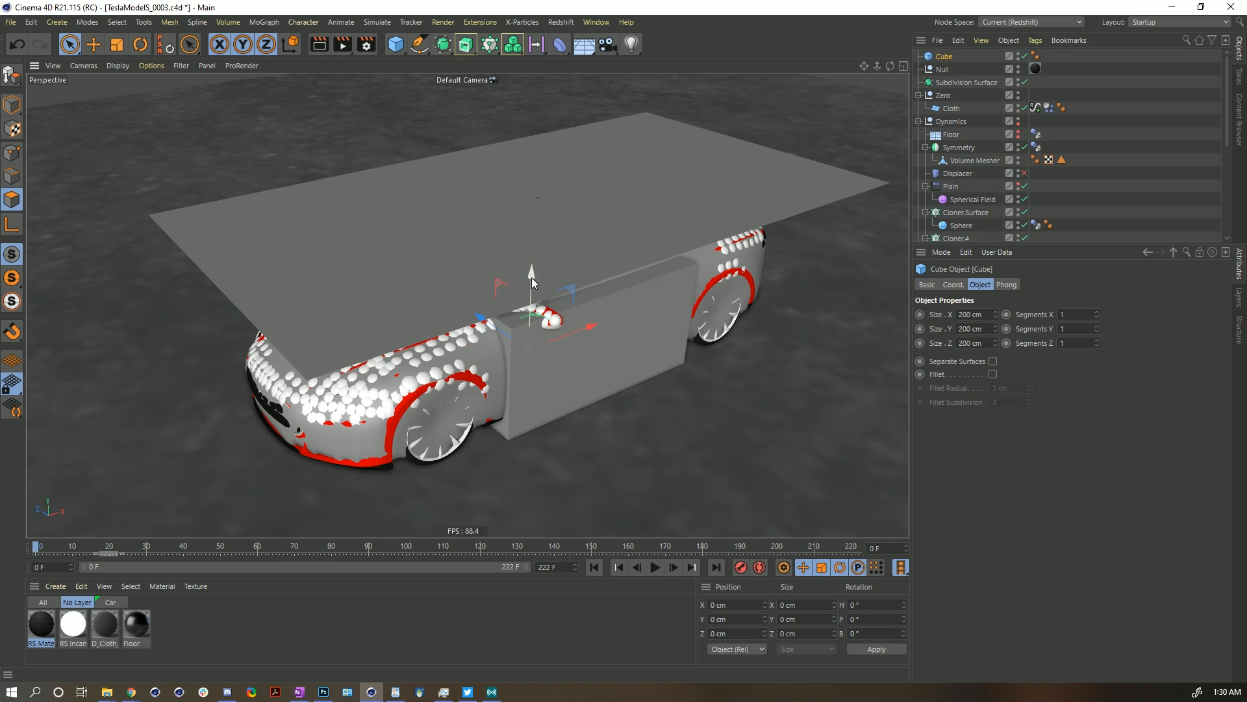
key("t")
left_click_drag(585, 292, 627, 371)
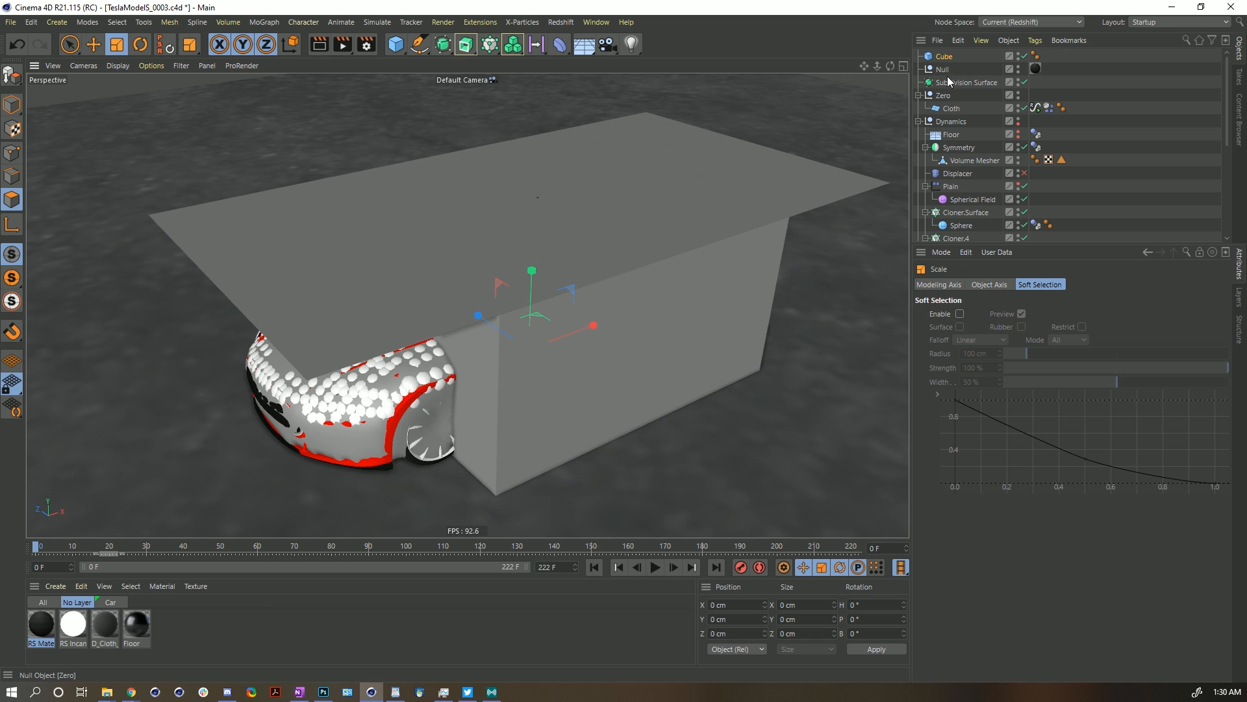
left_click(944, 56)
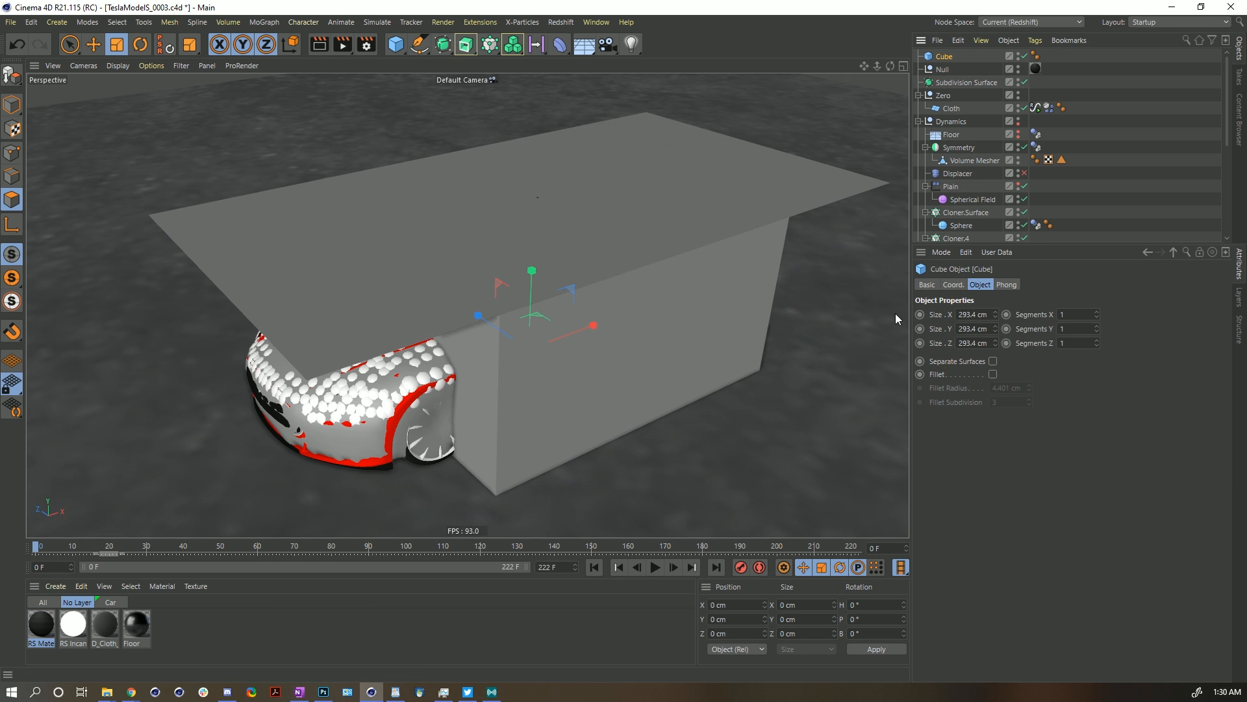
left_click_drag(994, 343, 738, 296)
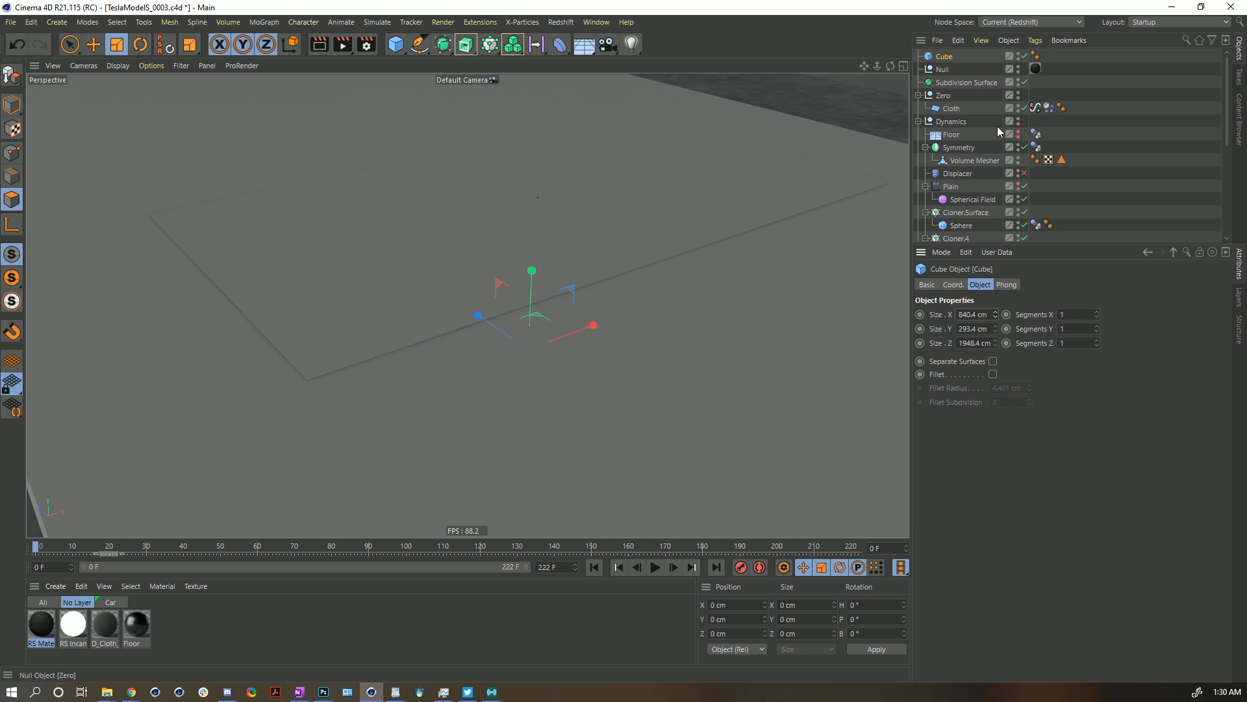
Duplicate the large cube as its own child and set the copy's X size to 300 cm.
left_click_drag(726, 230, 649, 266, "alt")
left_click_drag(948, 61, 950, 64, "ctrl")
left_click(979, 317)
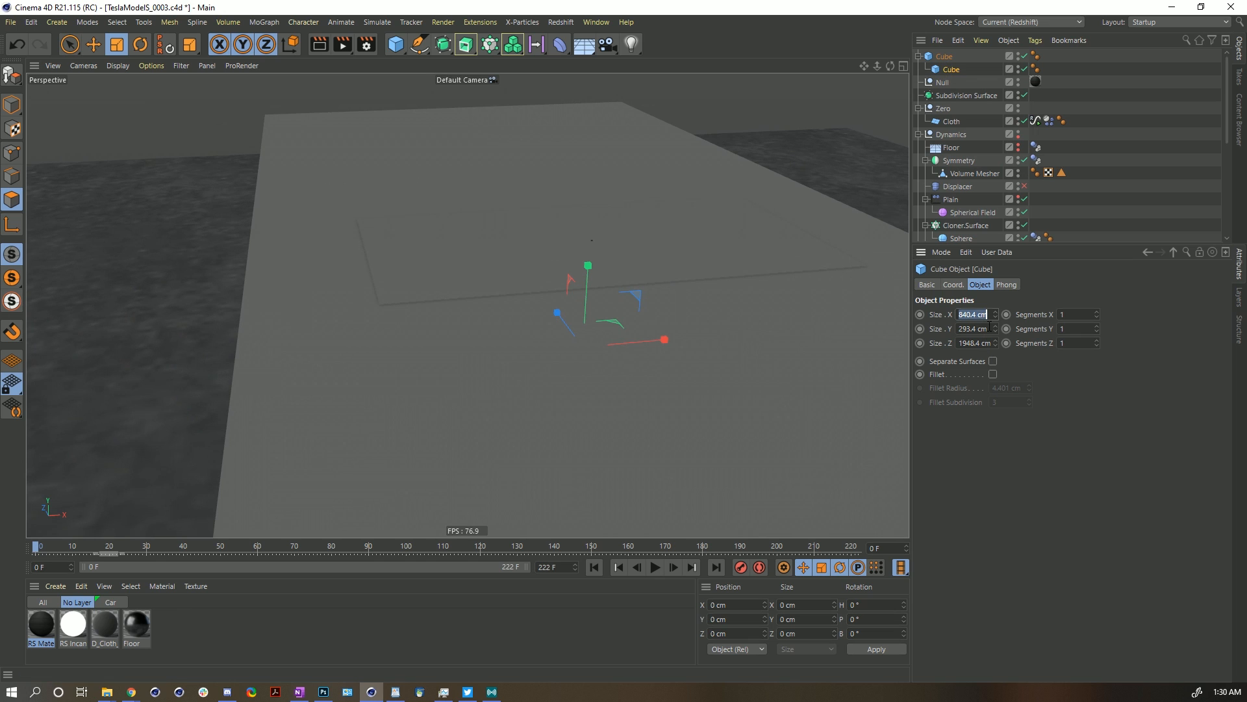
type("300")
key("Return")
Move the child cube out to the large cube's positive X side and up, to about X 438.4 cm and Y 104.2 cm.
key("e")
left_click_drag(633, 295, 883, 253)
right_click_drag(594, 235, 593, 228, "alt")
middle_click_drag(593, 228, 314, 264, "alt")
left_click_drag(766, 261, 484, 291)
right_click_drag(484, 291, 687, 251, "alt")
left_click_drag(702, 254, 702, 259)
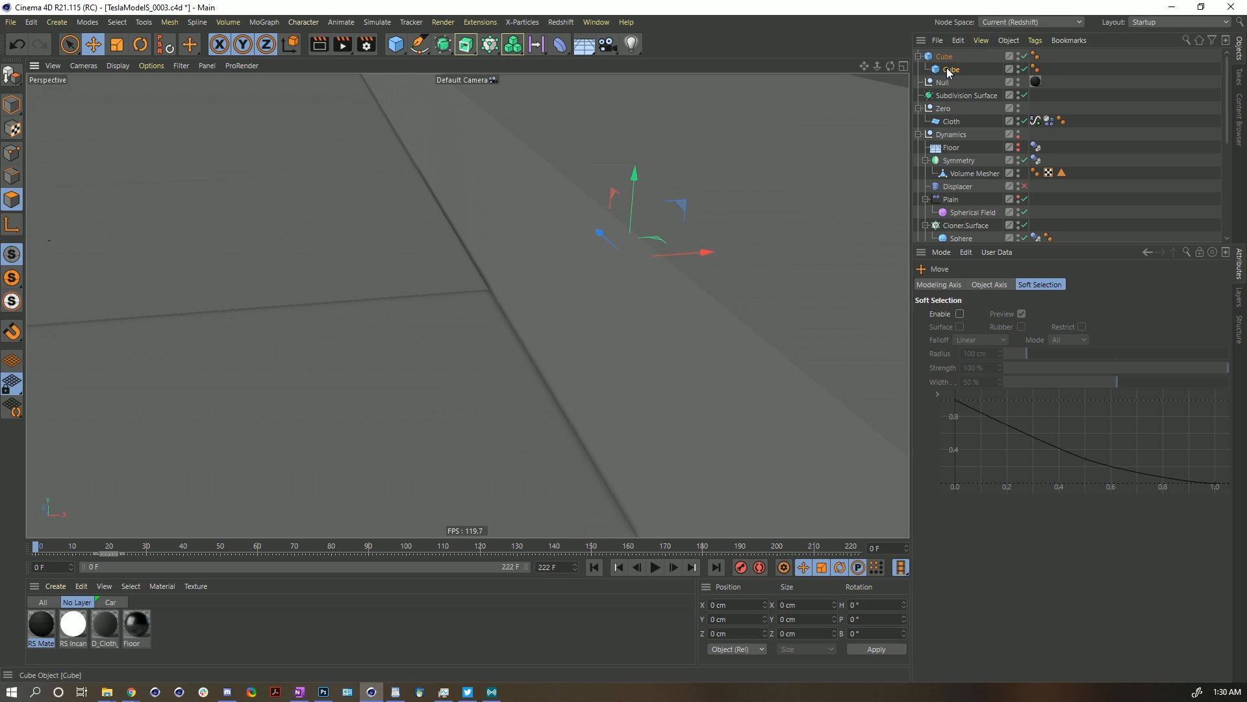
Duplicate the raised child cube and mirror the copy to the opposite side at X -438.435 cm.
left_click(957, 83)
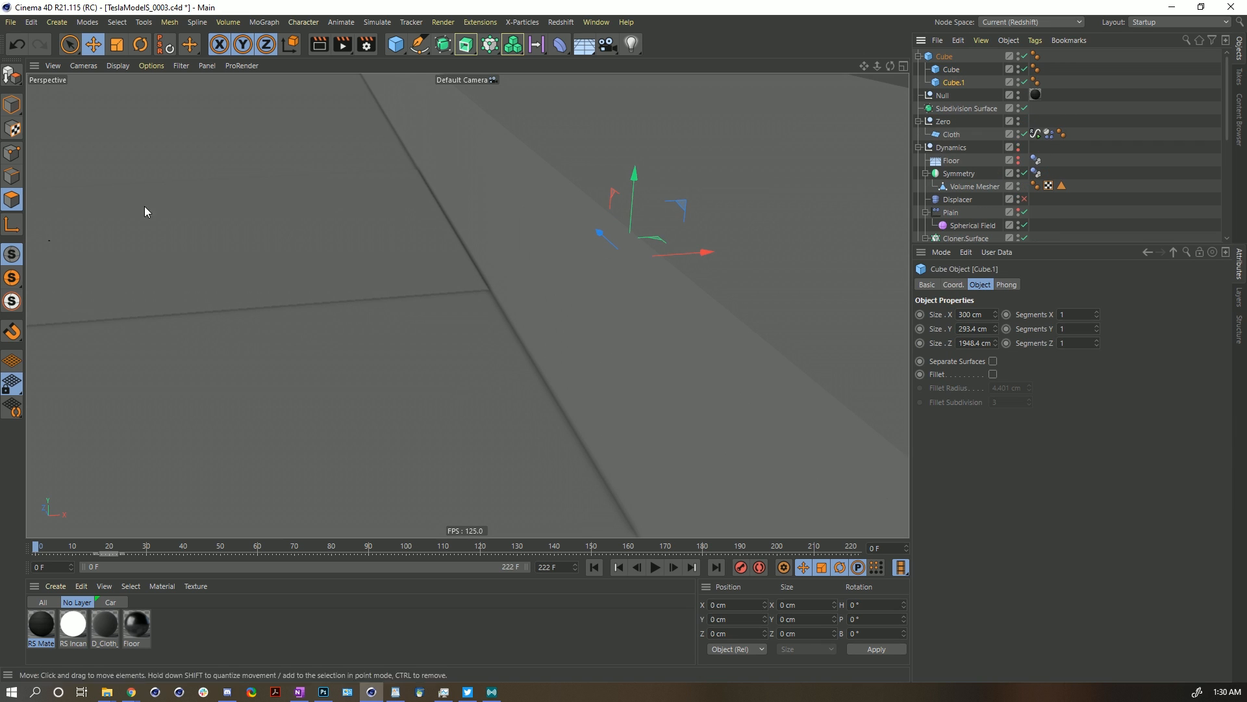
left_click(21, 108)
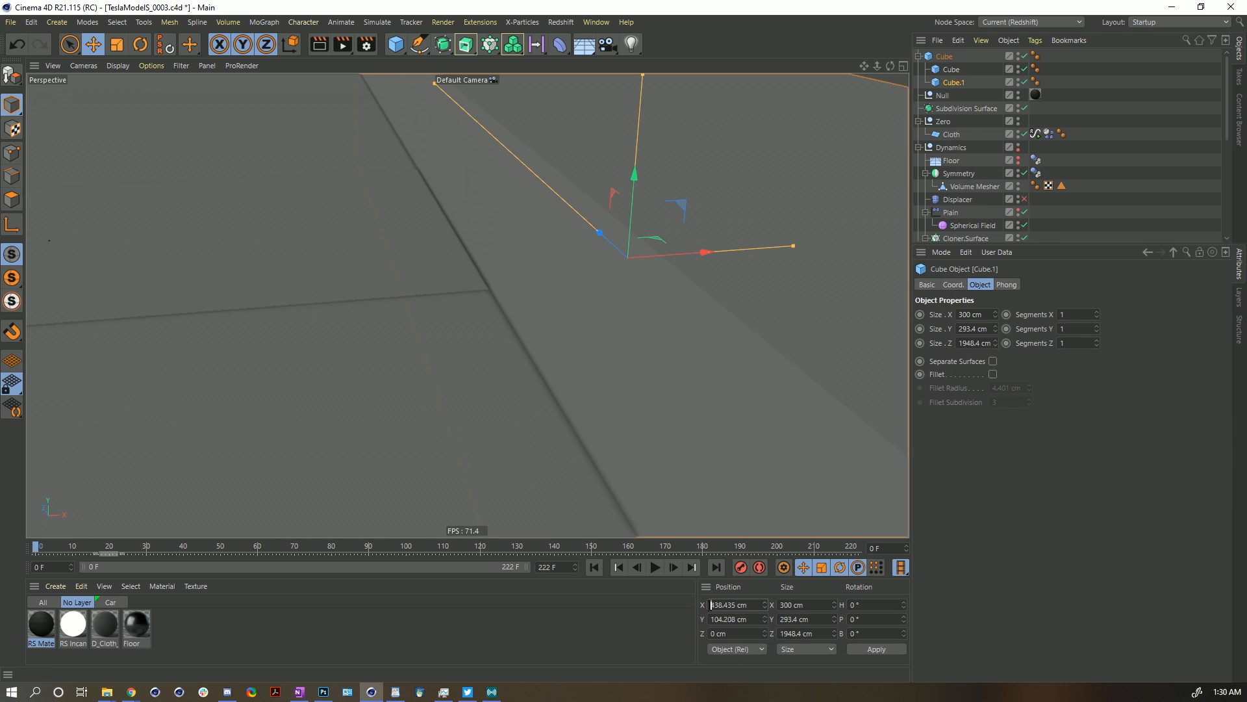
type("-")
key("Return")
left_click_drag(392, 264, 524, 322, "alt")
scroll(289, 237, "down", 3)
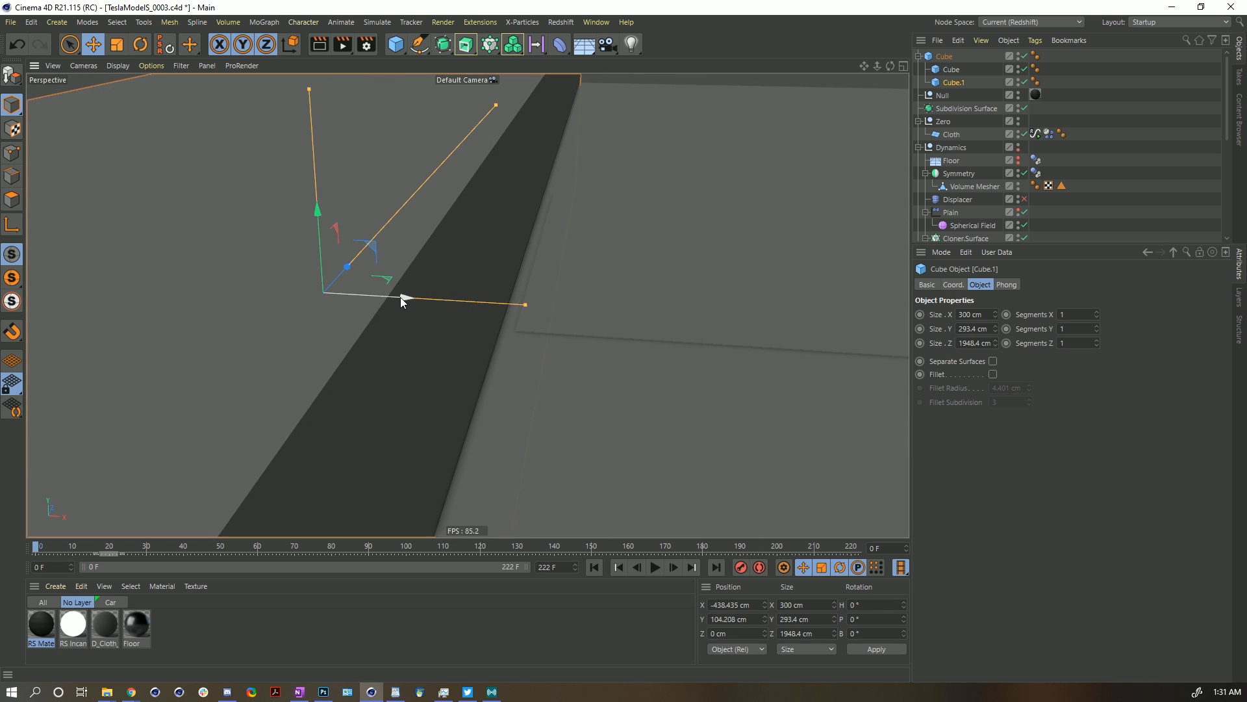
Align the parent cube with the Zero null by nesting it there temporarily and setting its X position to 0 cm.
left_click(936, 56)
left_click_drag(763, 247, 502, 239, "alt")
left_click_drag(938, 59, 955, 122)
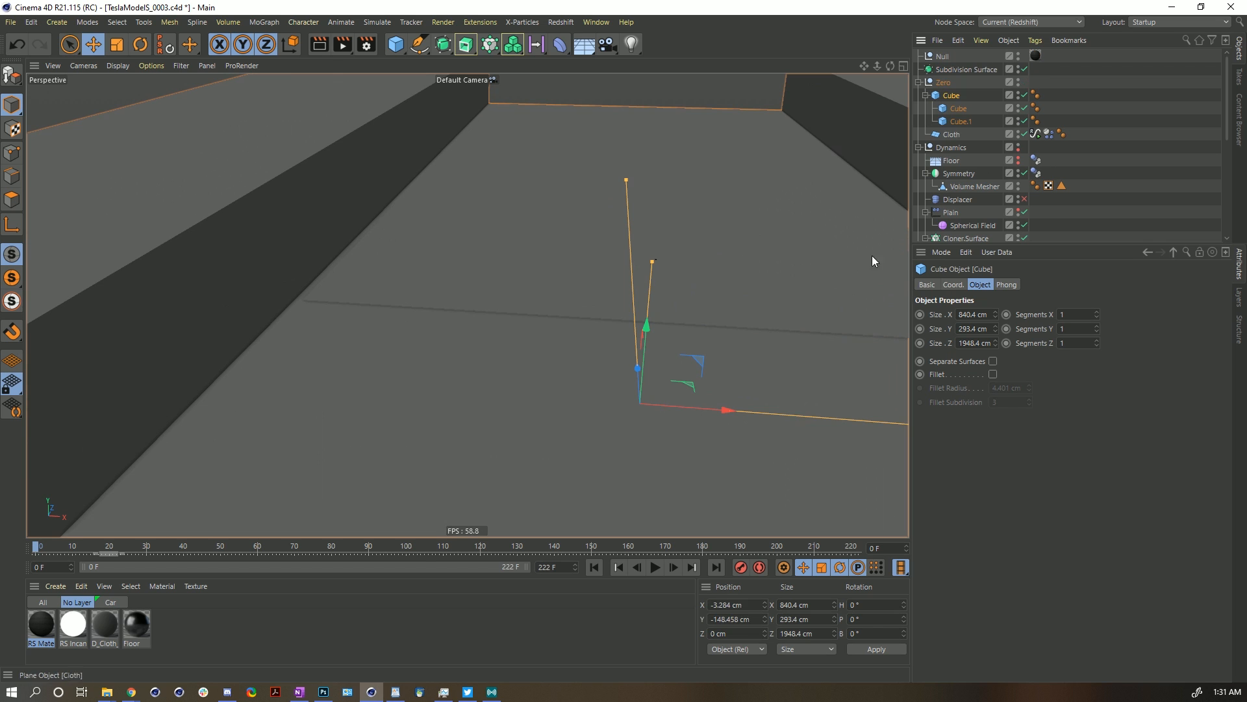
left_click_drag(744, 604, 625, 593)
type("0")
left_click_drag(951, 95, 935, 76)
left_click_drag(403, 253, 505, 313, "alt")
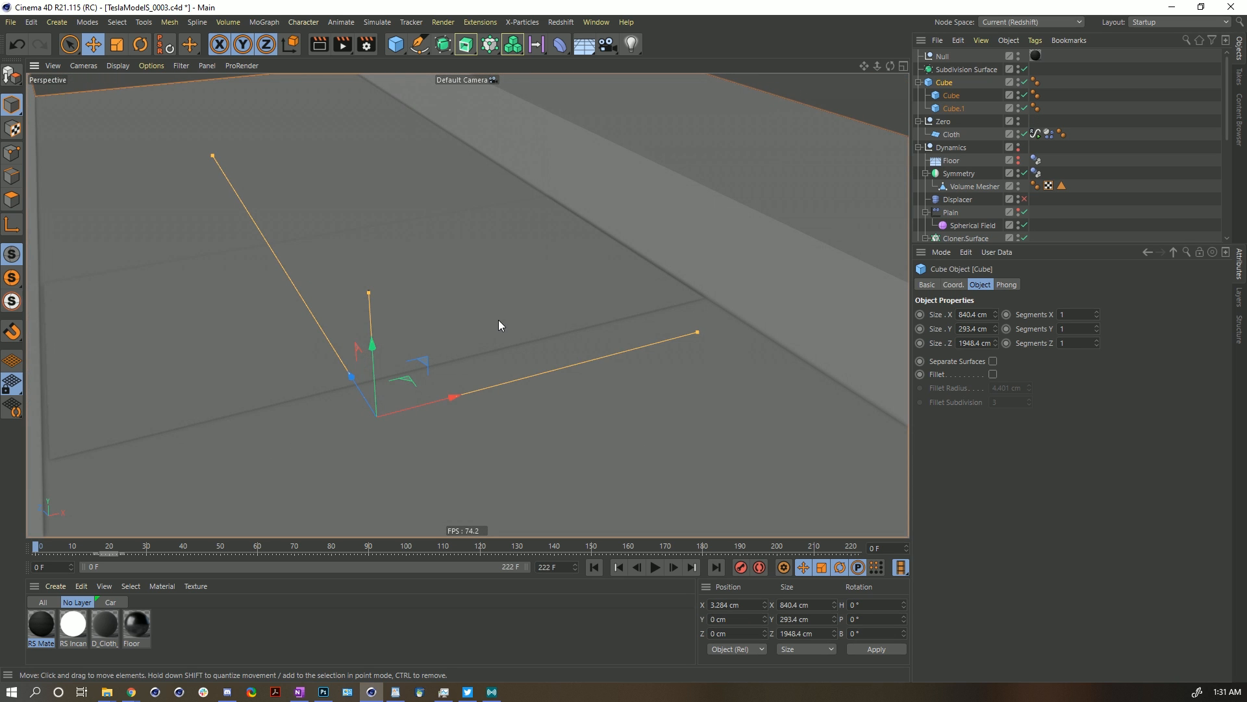
Add a Collider Body tag to the parent cube and copy it to both child cubes.
right_click(945, 82)
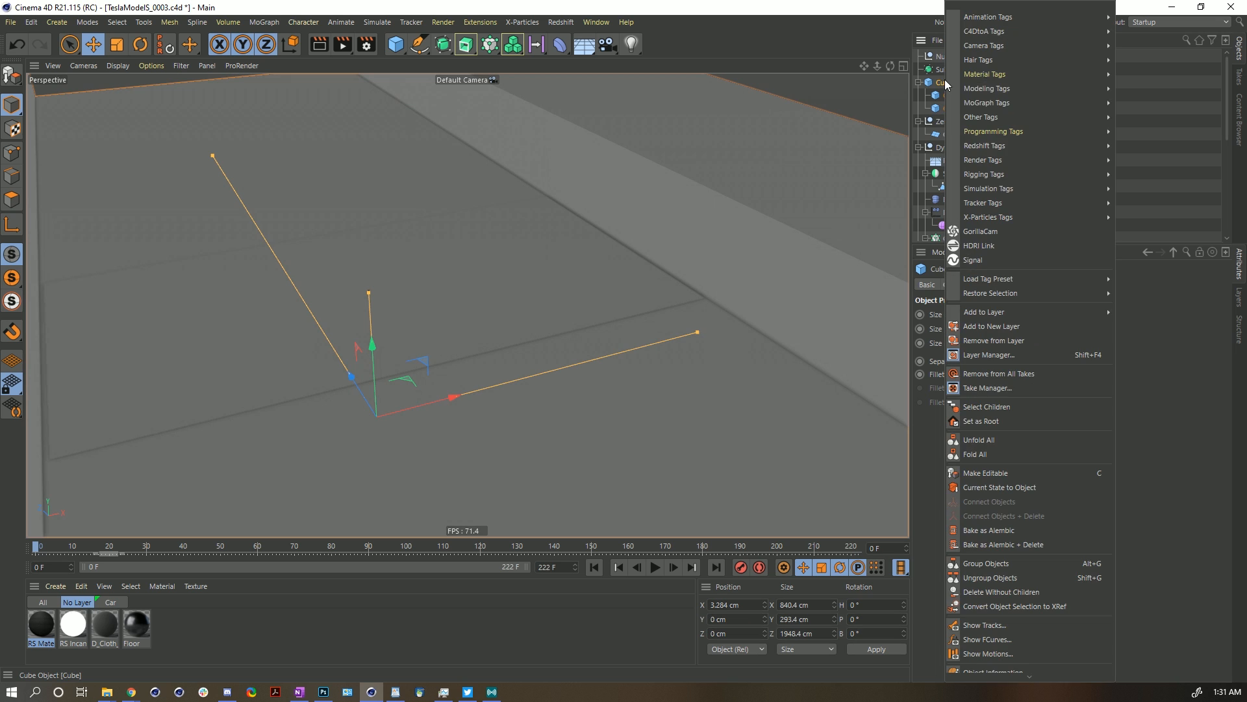
mouse_move(1018, 188)
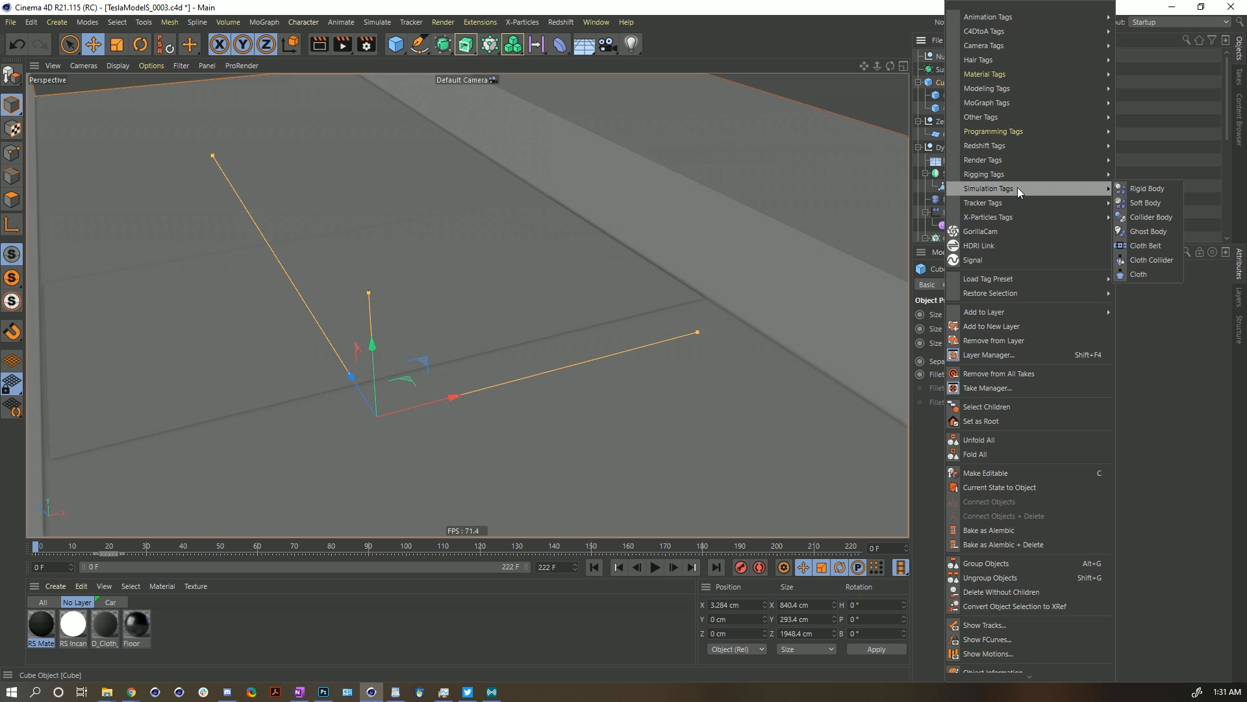
left_click(1152, 218)
left_click_drag(1036, 85, 1037, 111, "ctrl")
left_click(1036, 85, "shift")
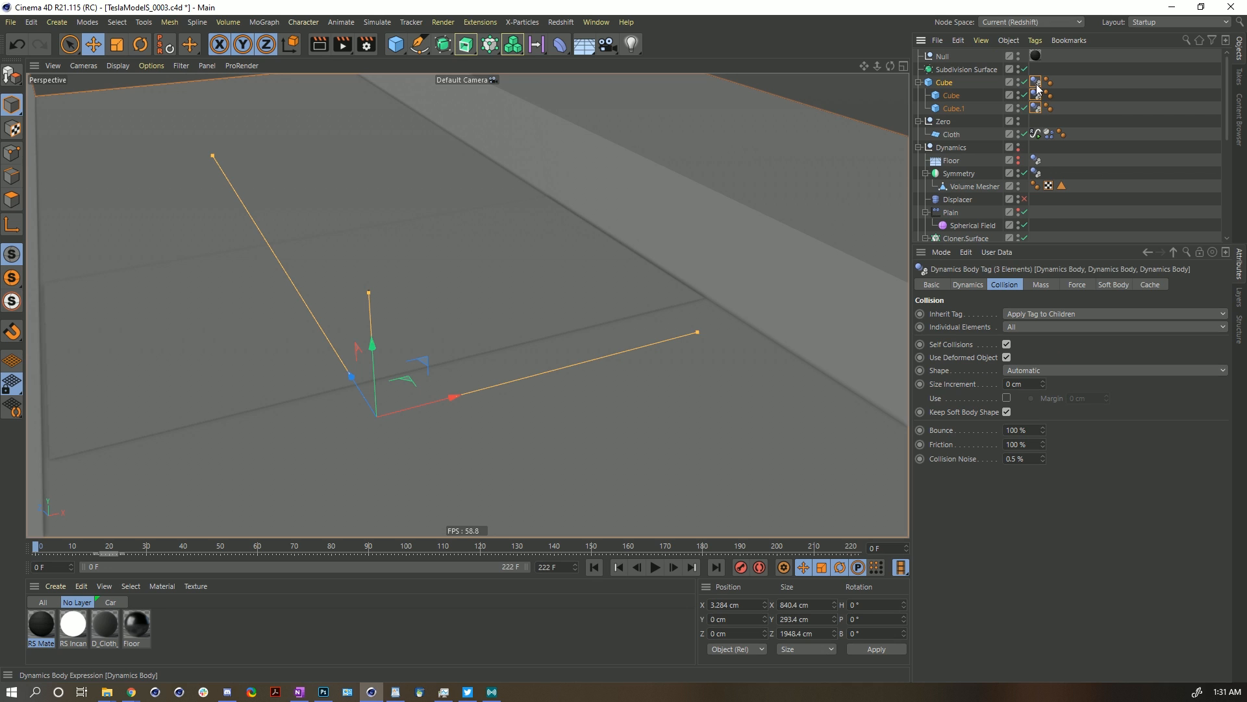
Set Bounce and Friction to 0% and the collision Shape to Box on all three cubes' Dynamics Body tags.
left_click_drag(1029, 431, 1000, 446)
type("0")
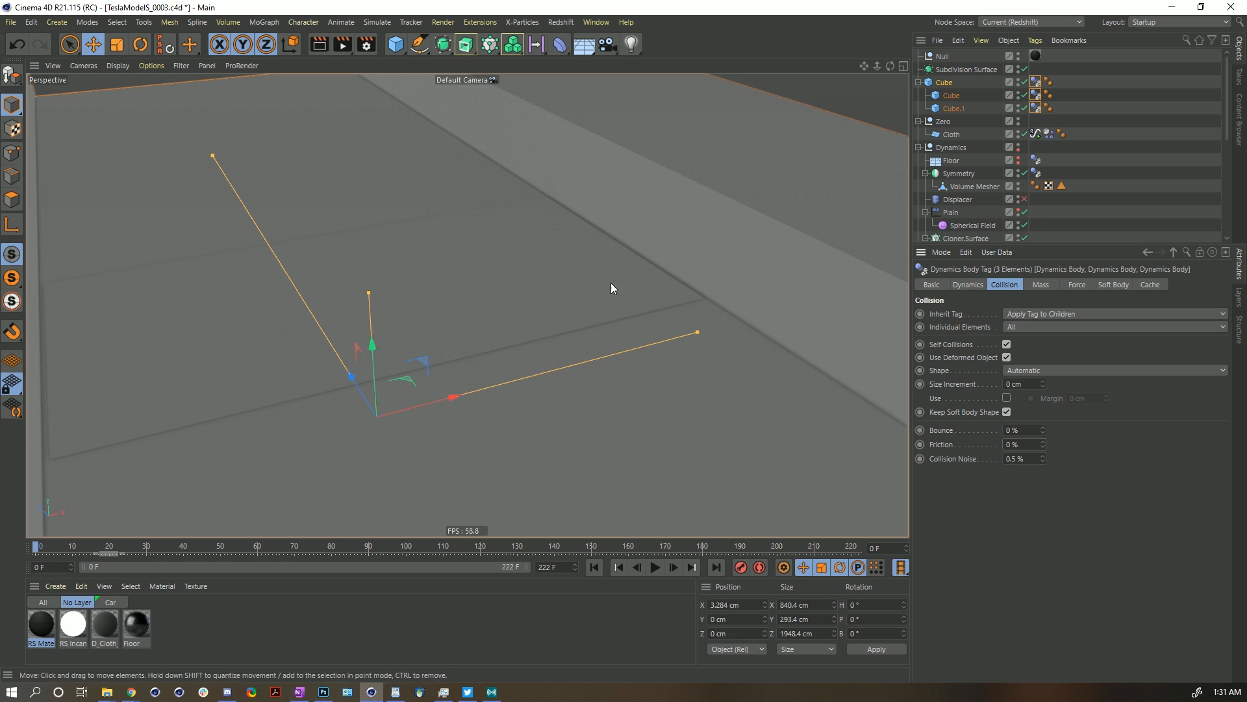
right_click_drag(612, 251, 584, 271, "alt")
left_click_drag(584, 271, 572, 280, "alt")
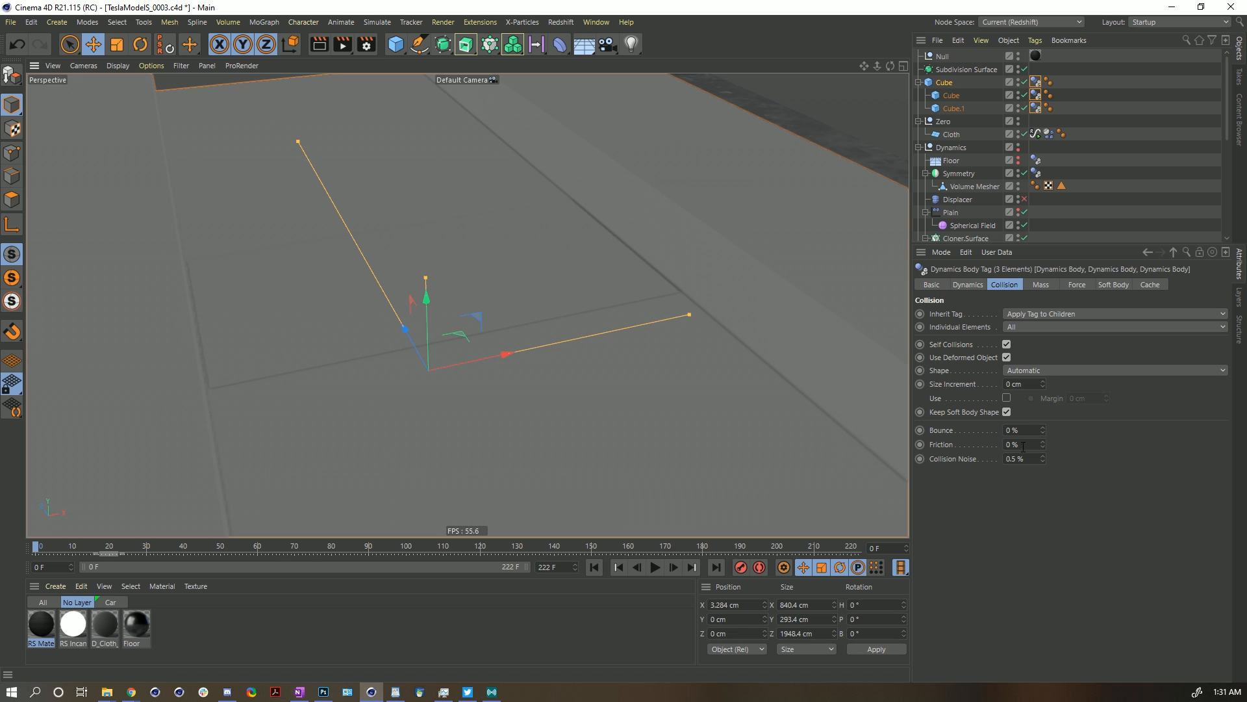
left_click(1030, 370)
left_click(1033, 413)
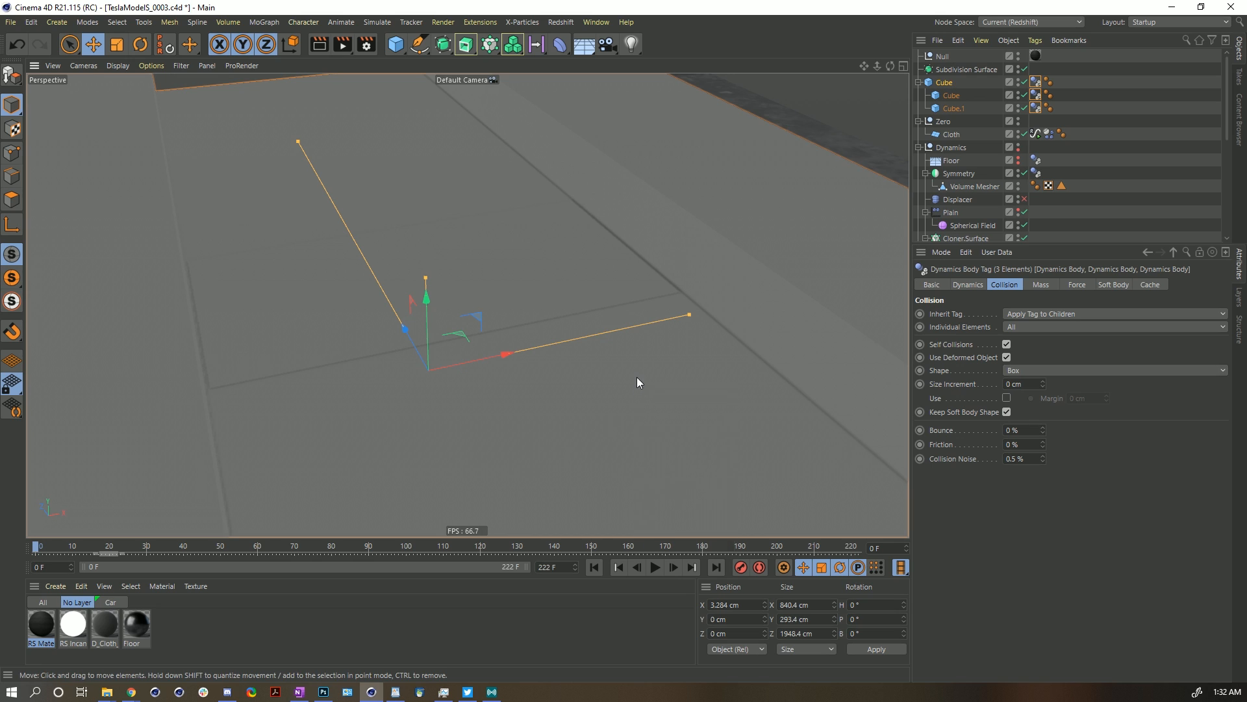
Display the mesh lines in the viewport and set the Cloth plane's Height Segments to 10.
key("n")
key("b")
right_click_drag(437, 326, 523, 304, "alt")
middle_click_drag(524, 304, 579, 297, "alt")
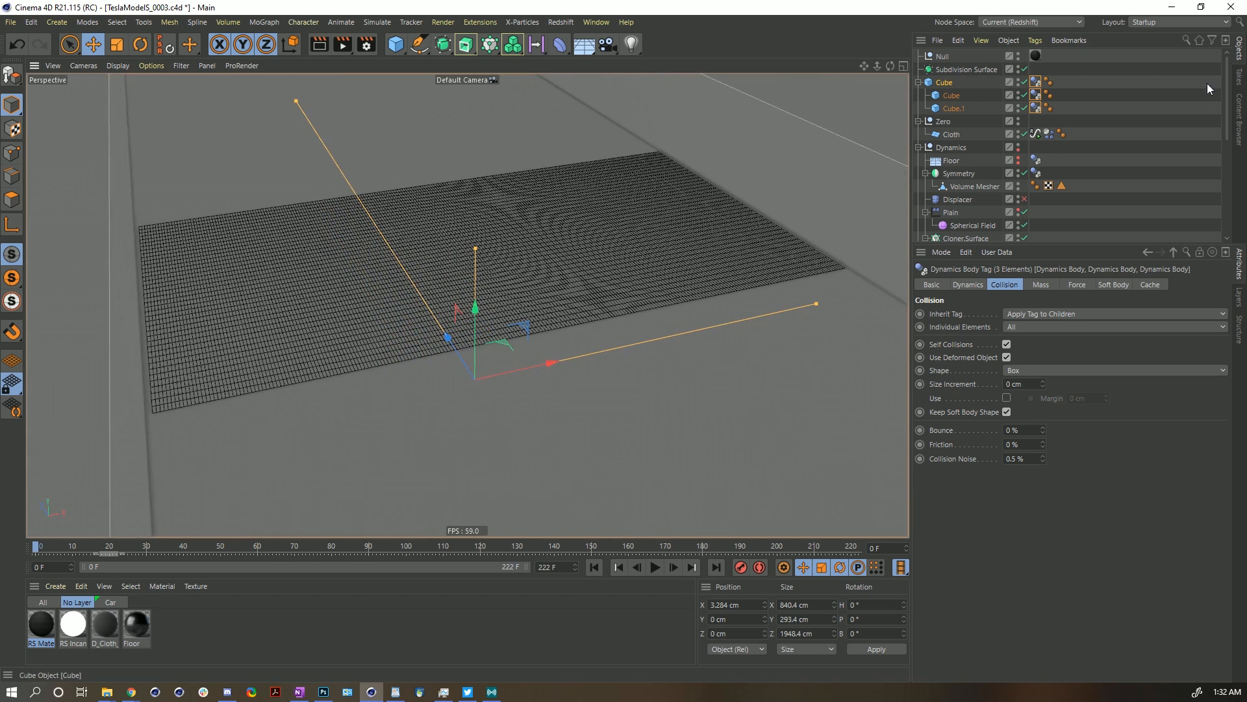
left_click(952, 134)
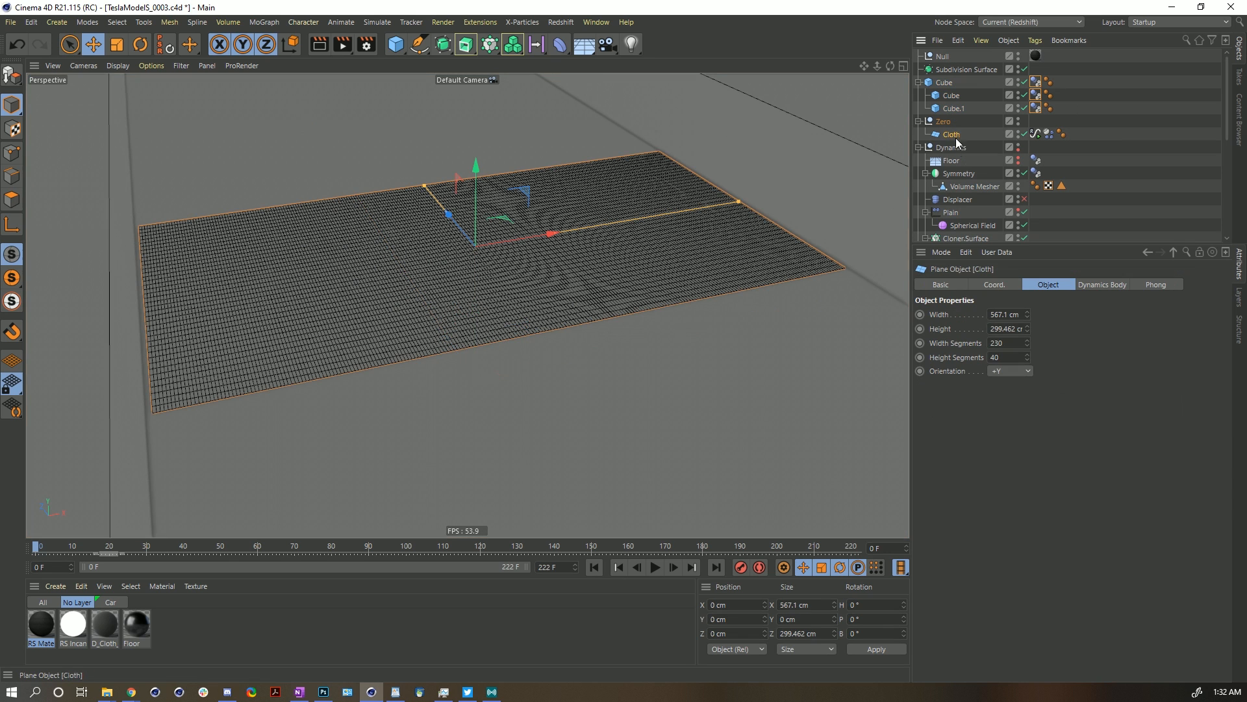
double_click(995, 359)
type("10")
key("Return")
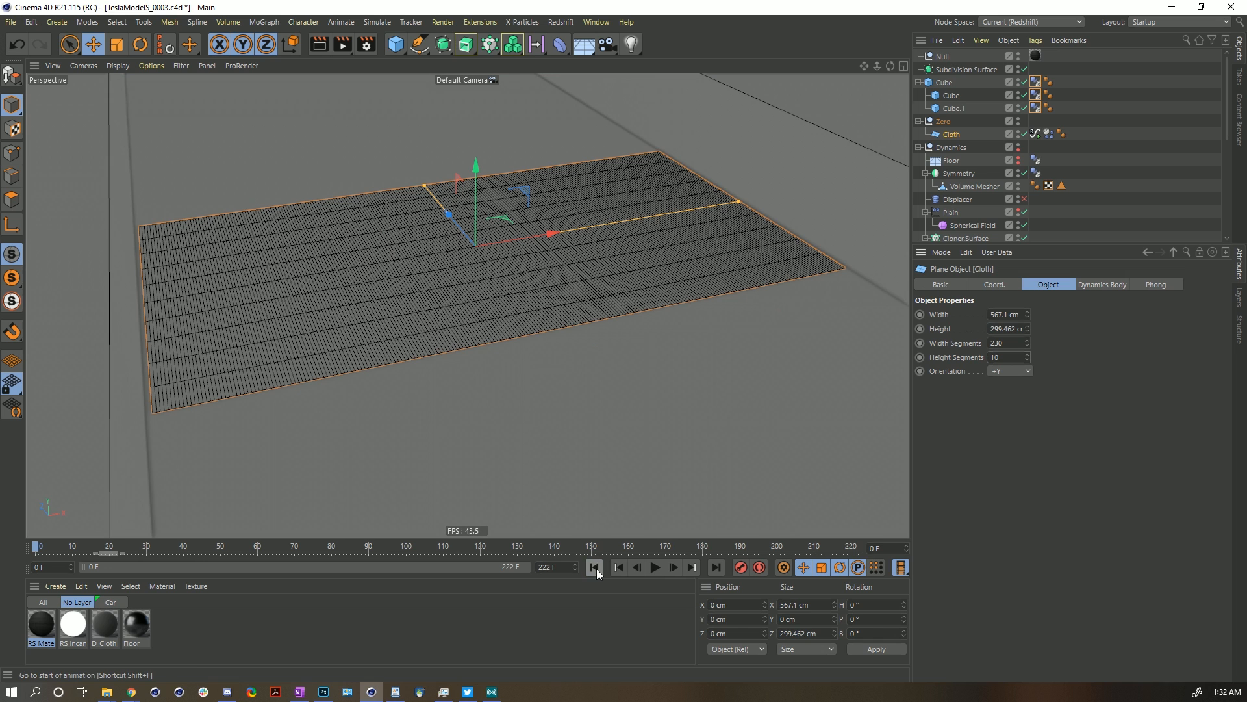
Save the project incrementally as TeslaModelS_0004.c4d and test-play the cloth simulation, returning to frame 0.
left_click(11, 22)
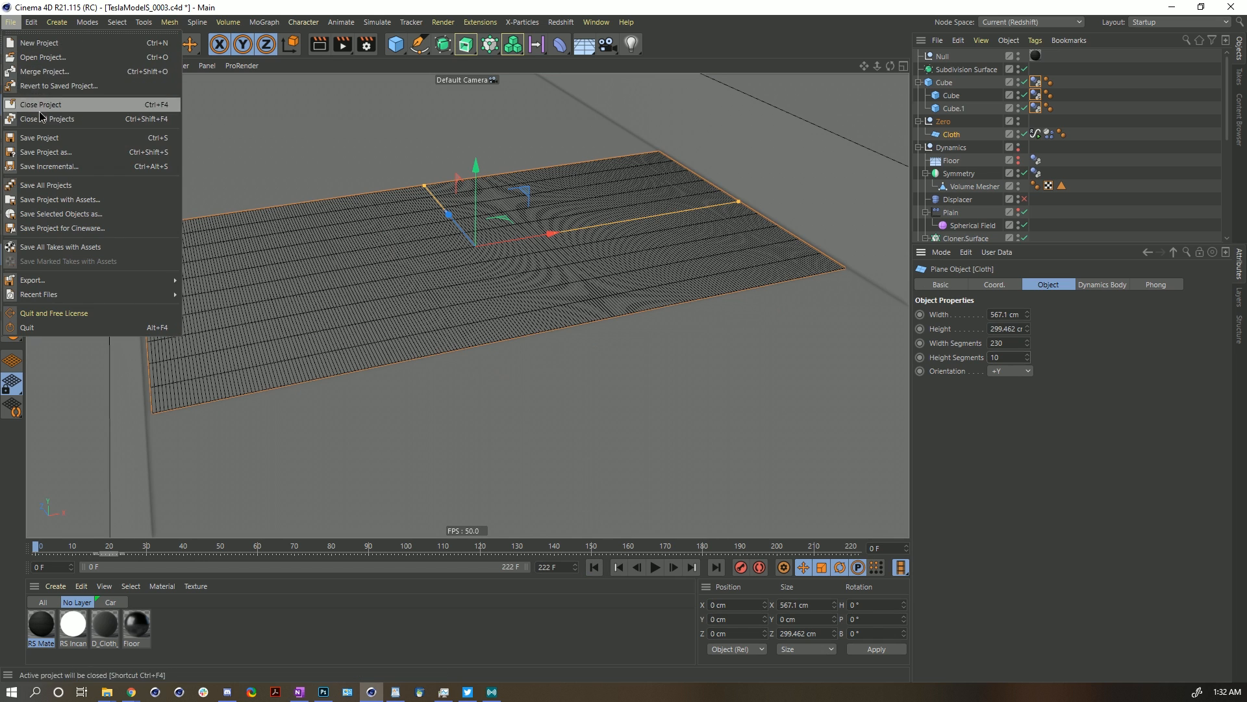
left_click(48, 167)
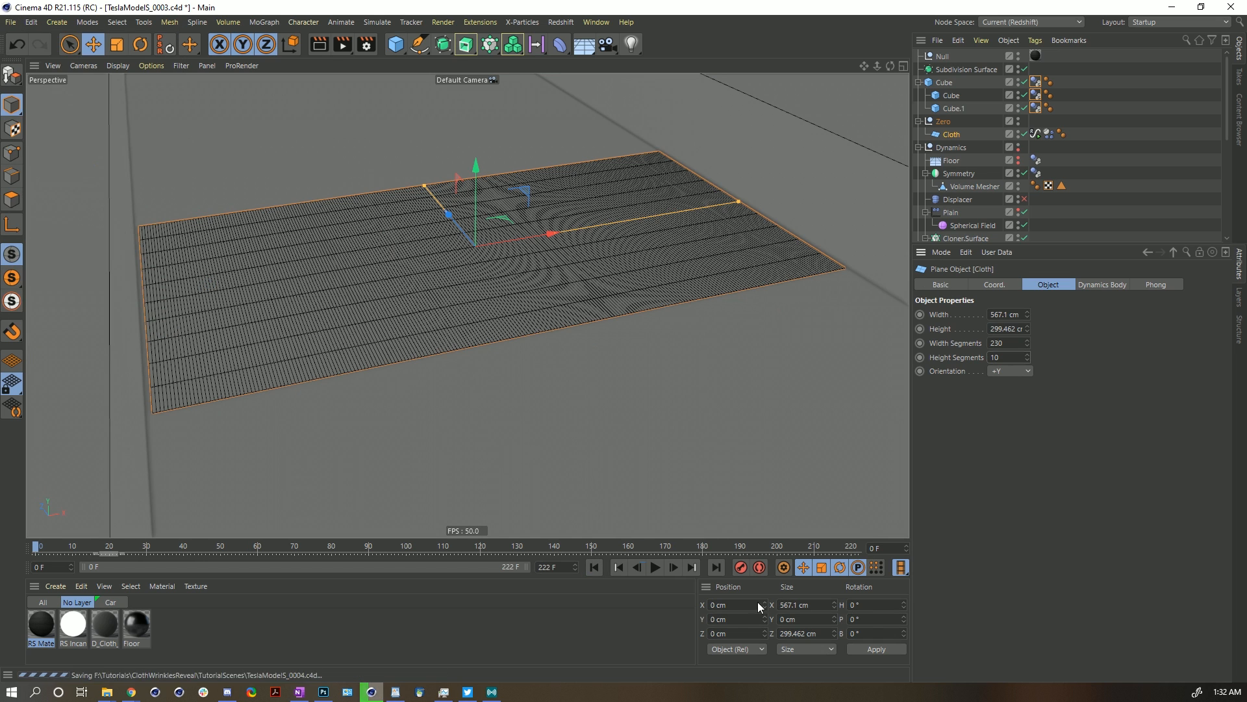
left_click(655, 568)
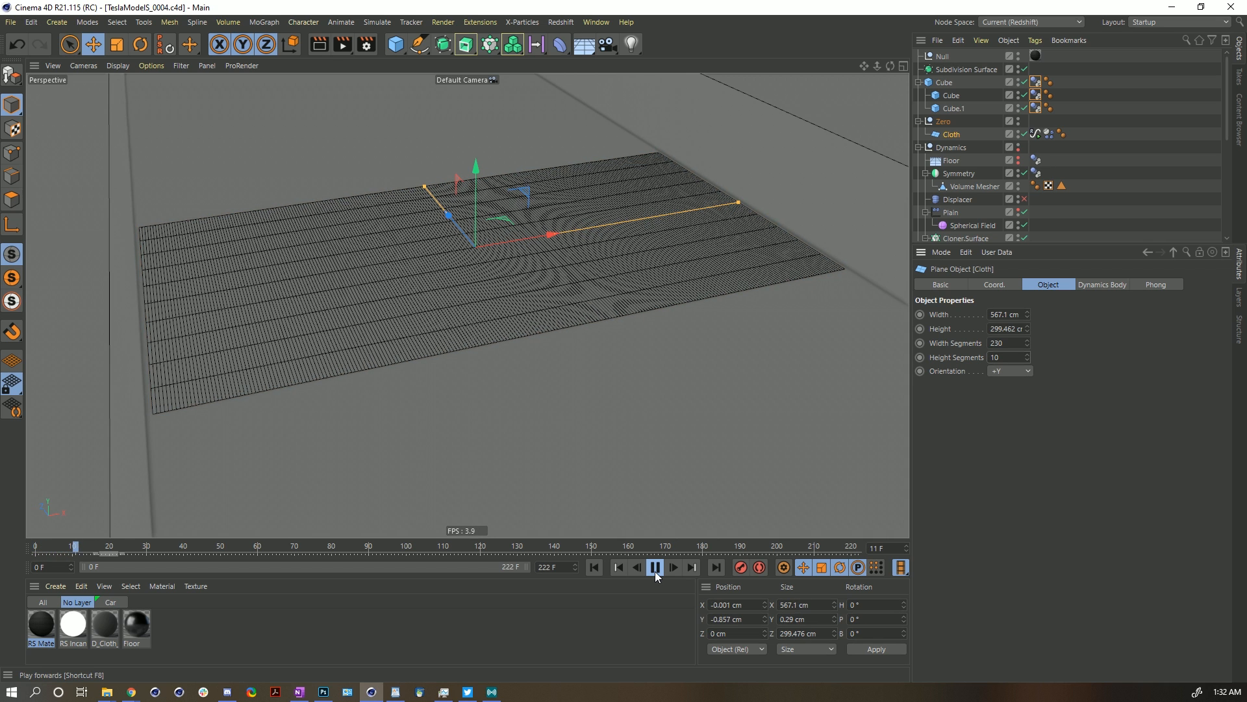
left_click(594, 567)
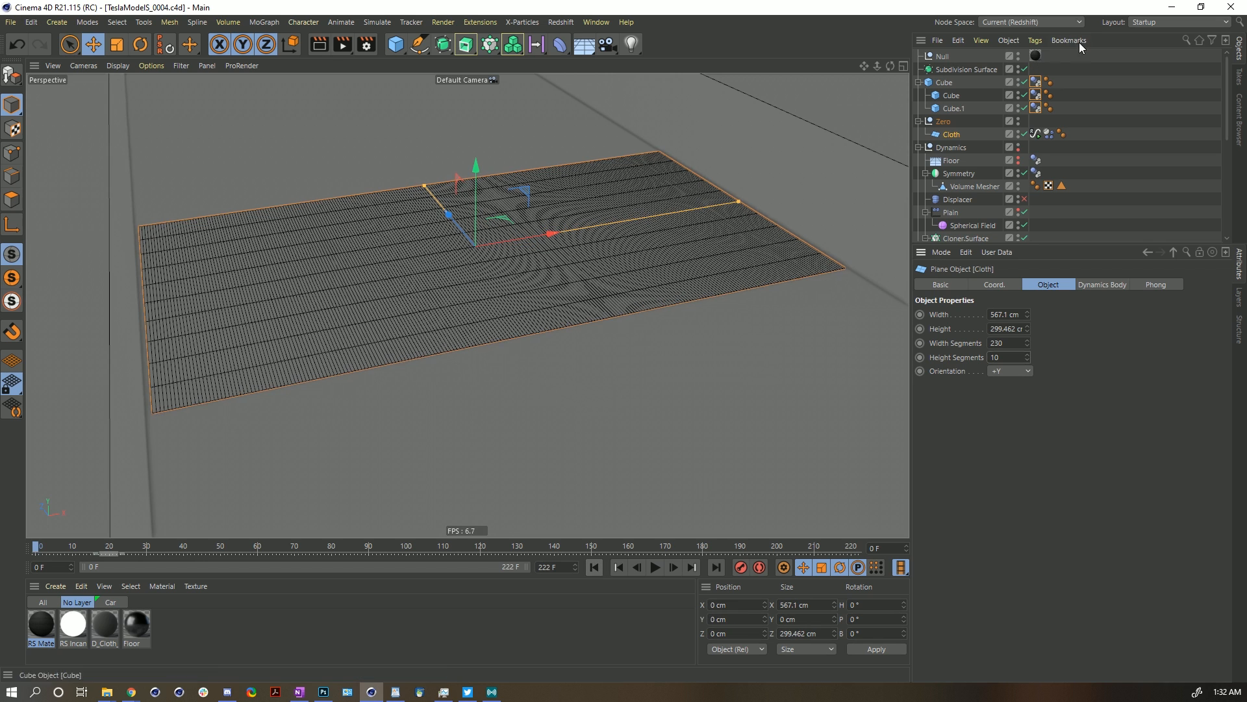
Set the cloth's Rest Length Signal tag to start at 0 F and end at 25 F.
left_click(1036, 134)
double_click(976, 486)
type("0")
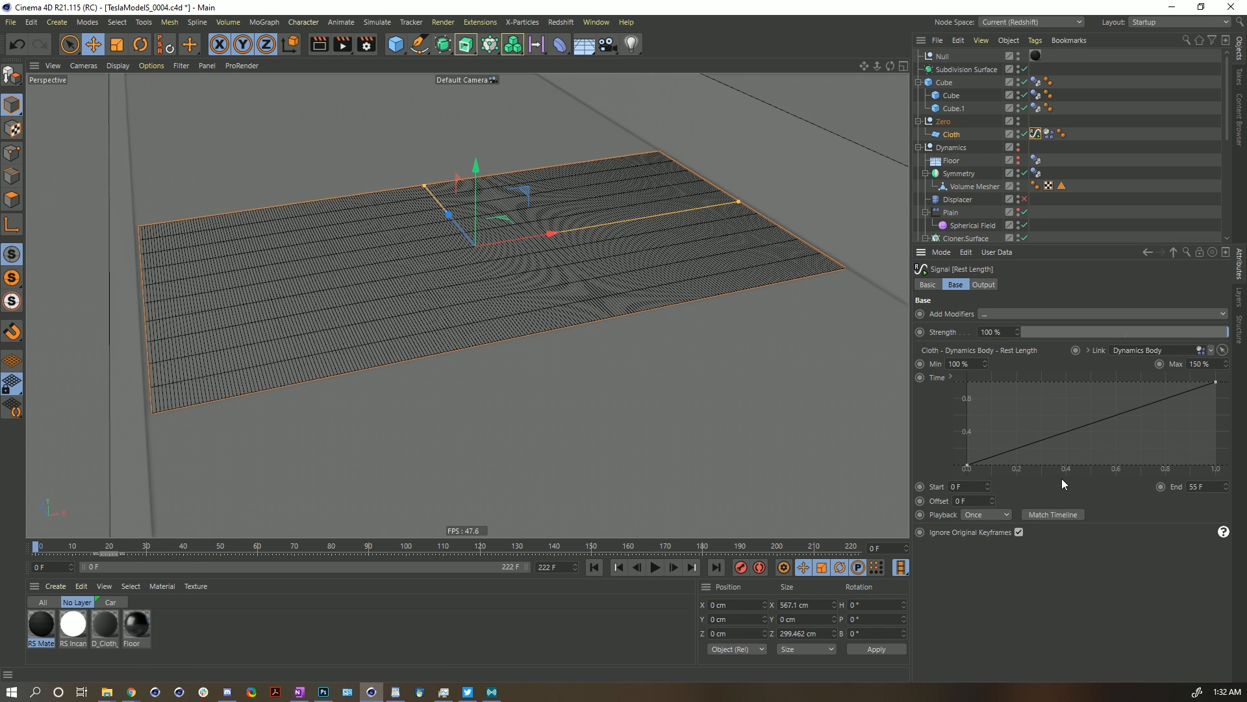
double_click(1202, 486)
type("25")
key("Return")
Run the simulation to frame 30 and preview the wrinkled cloth by temporarily nesting the Zero null in the Subdivision Surface.
left_click(656, 568)
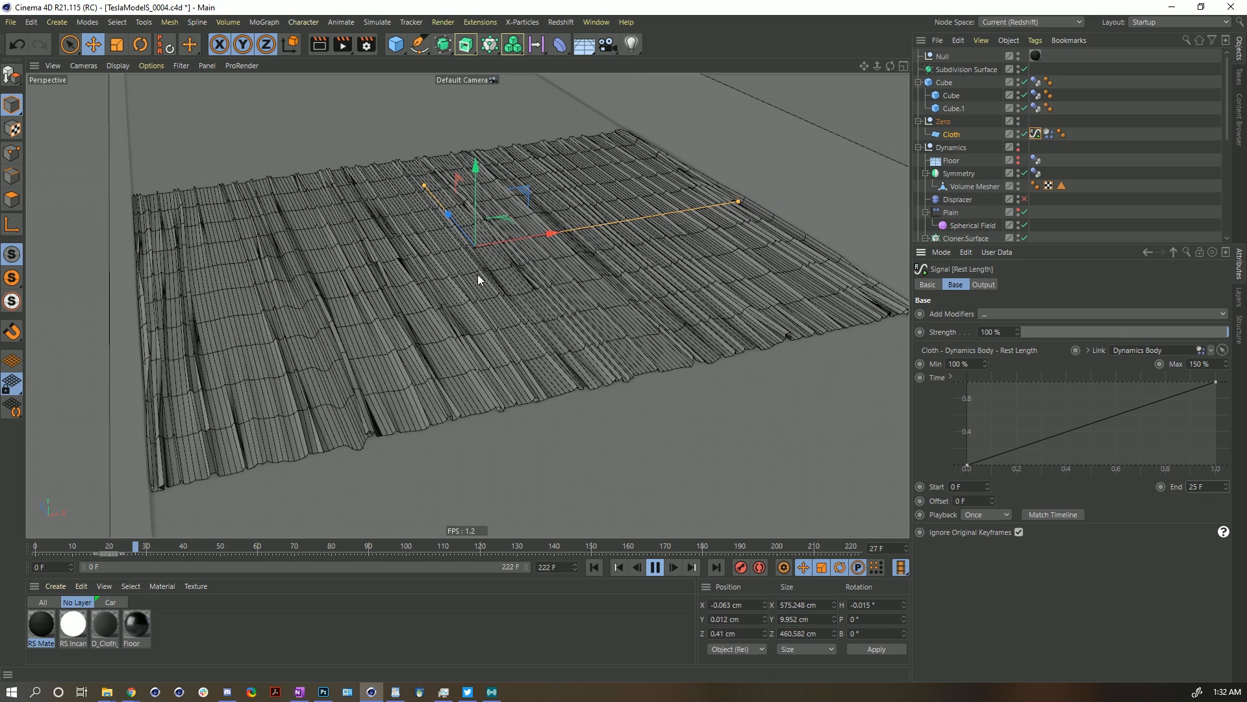
left_click(655, 568)
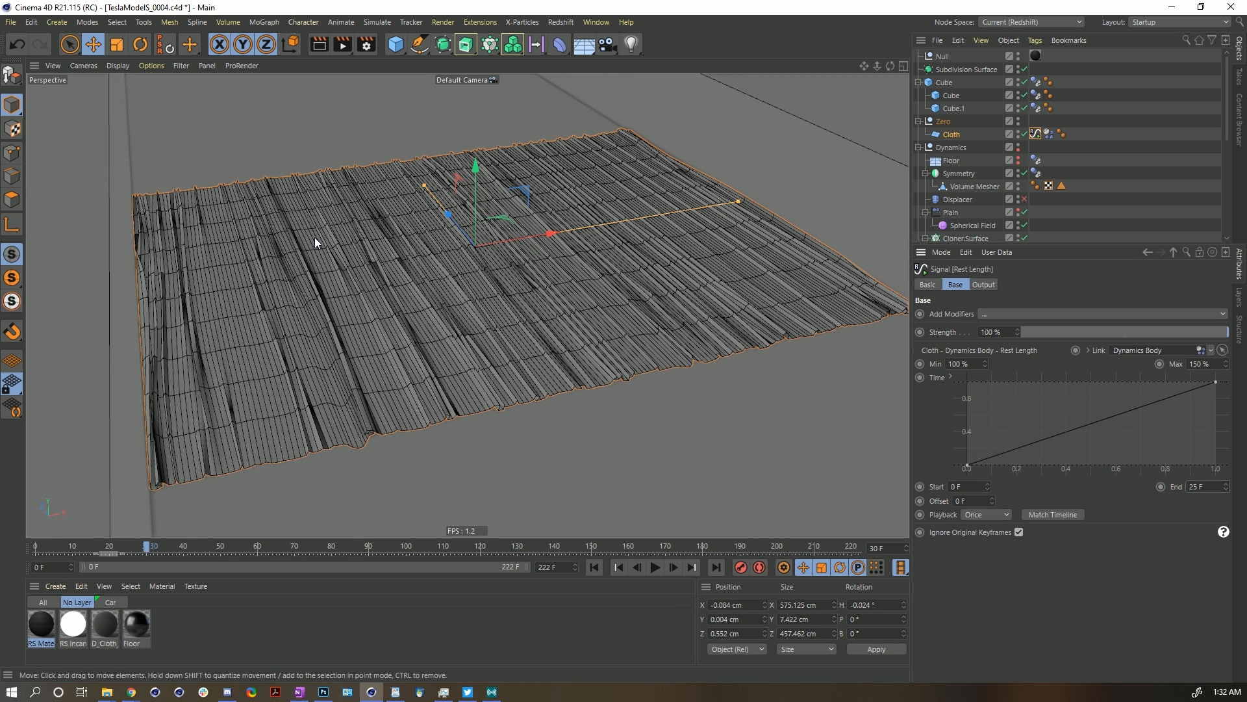
left_click_drag(945, 124, 955, 66)
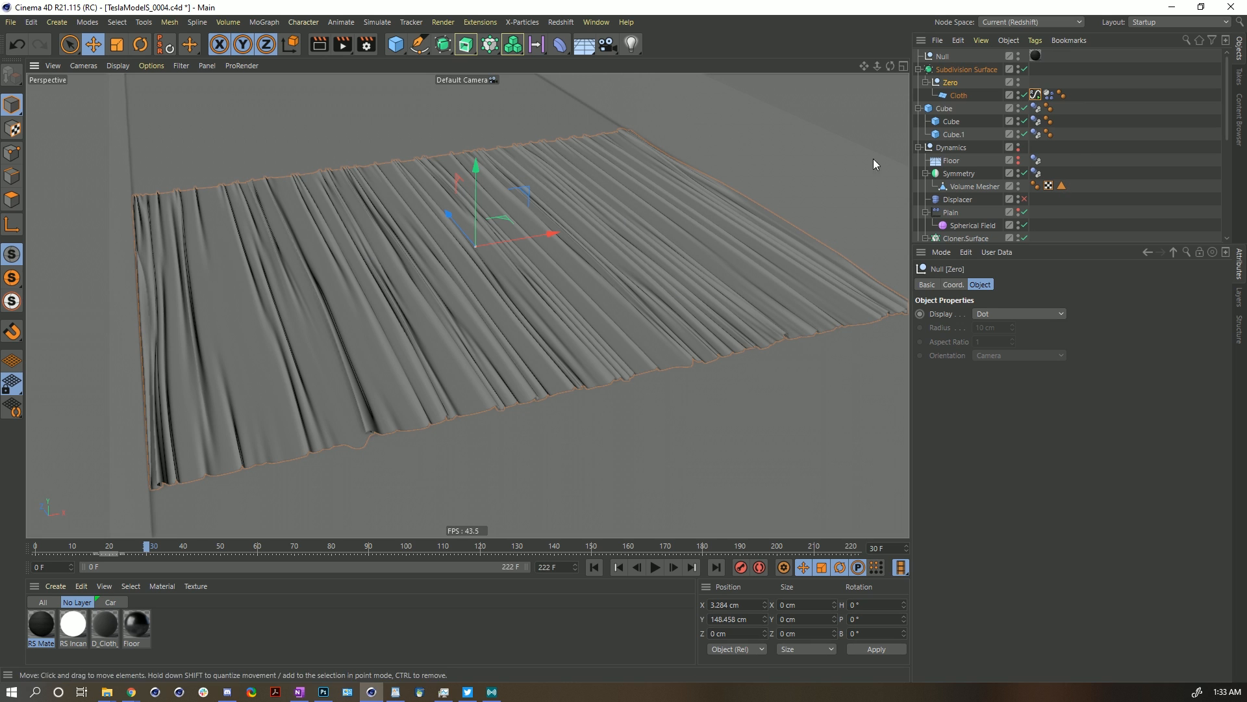
left_click_drag(950, 86, 945, 105)
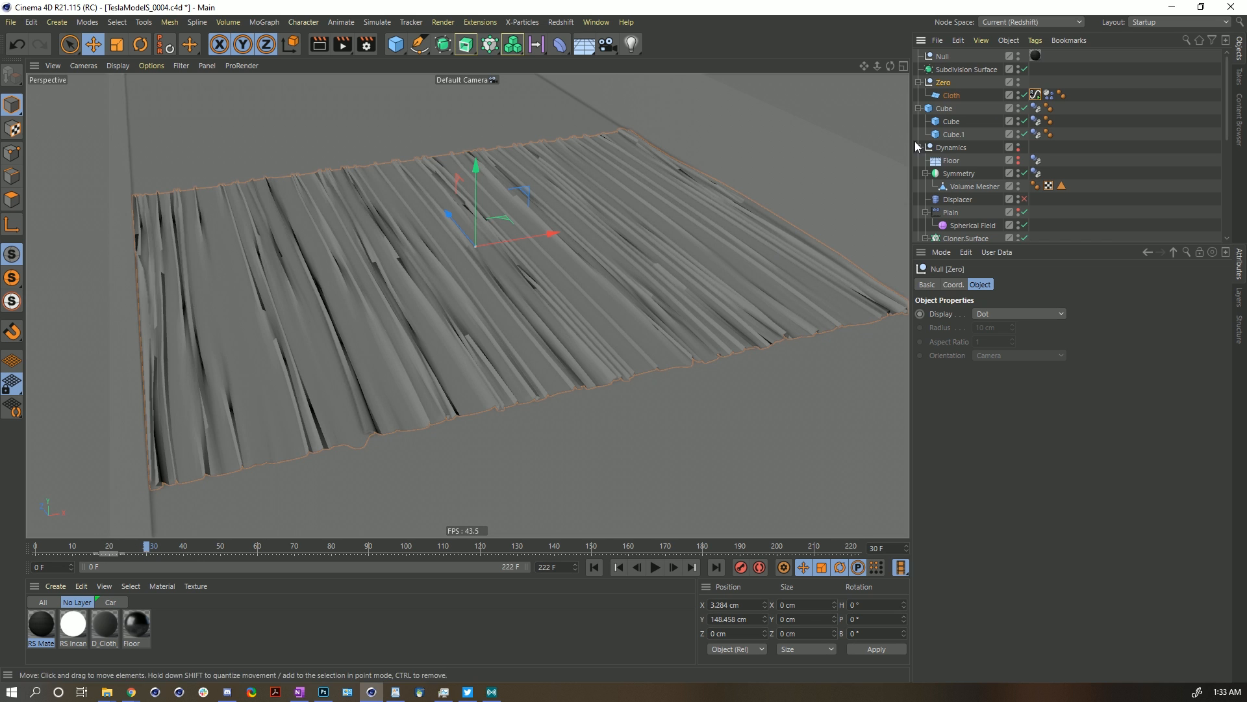
Keyframe the Enabled property of all three cubes on at frame 29 and off at frame 30.
left_click(944, 108)
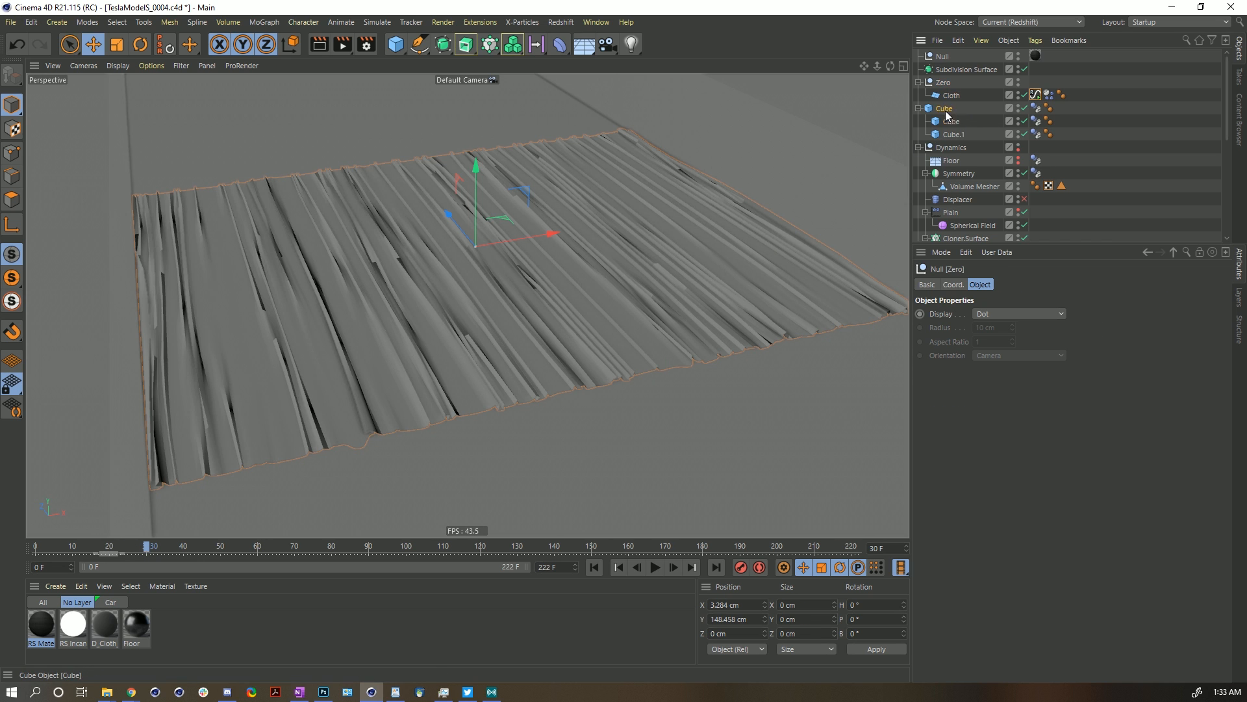
left_click(954, 134, "shift")
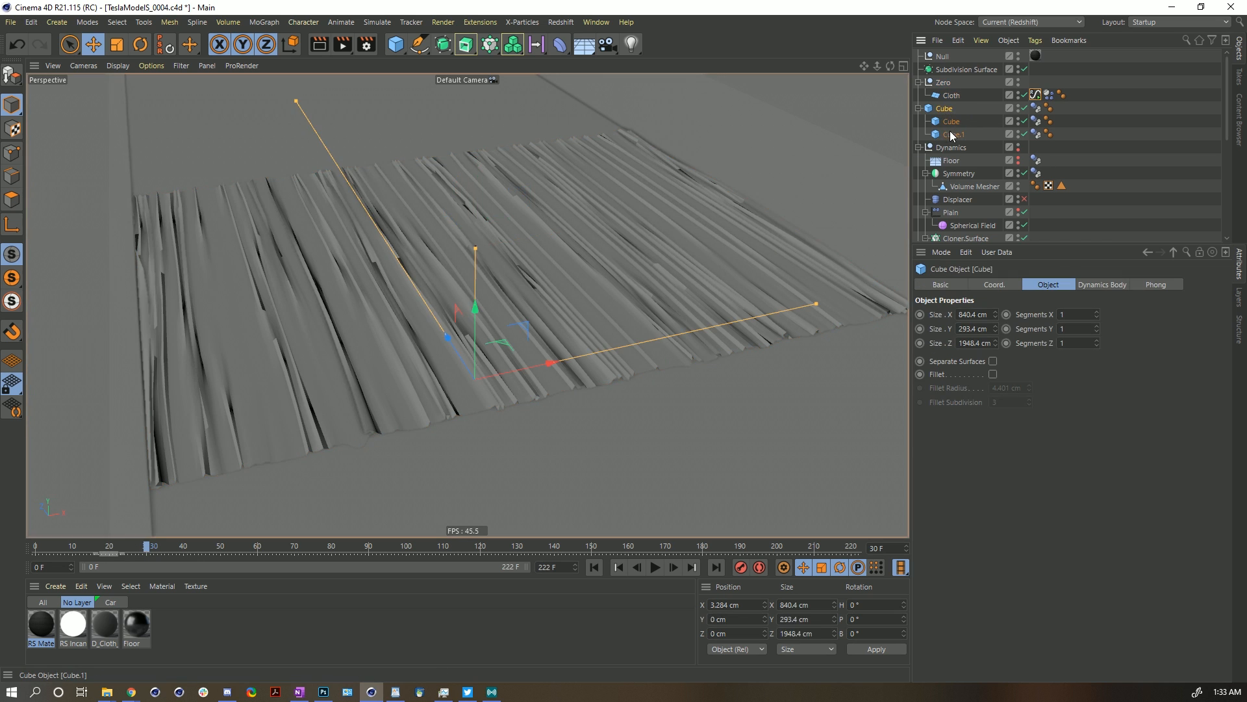
left_click(963, 286)
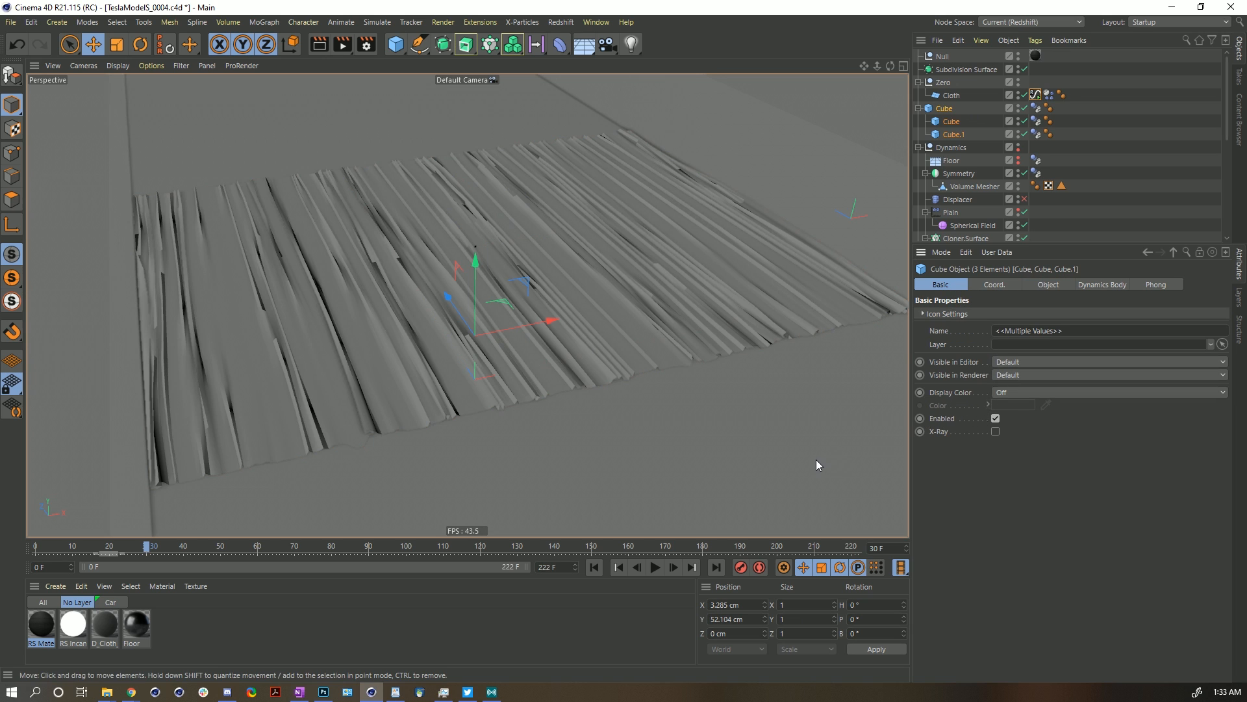
key("f")
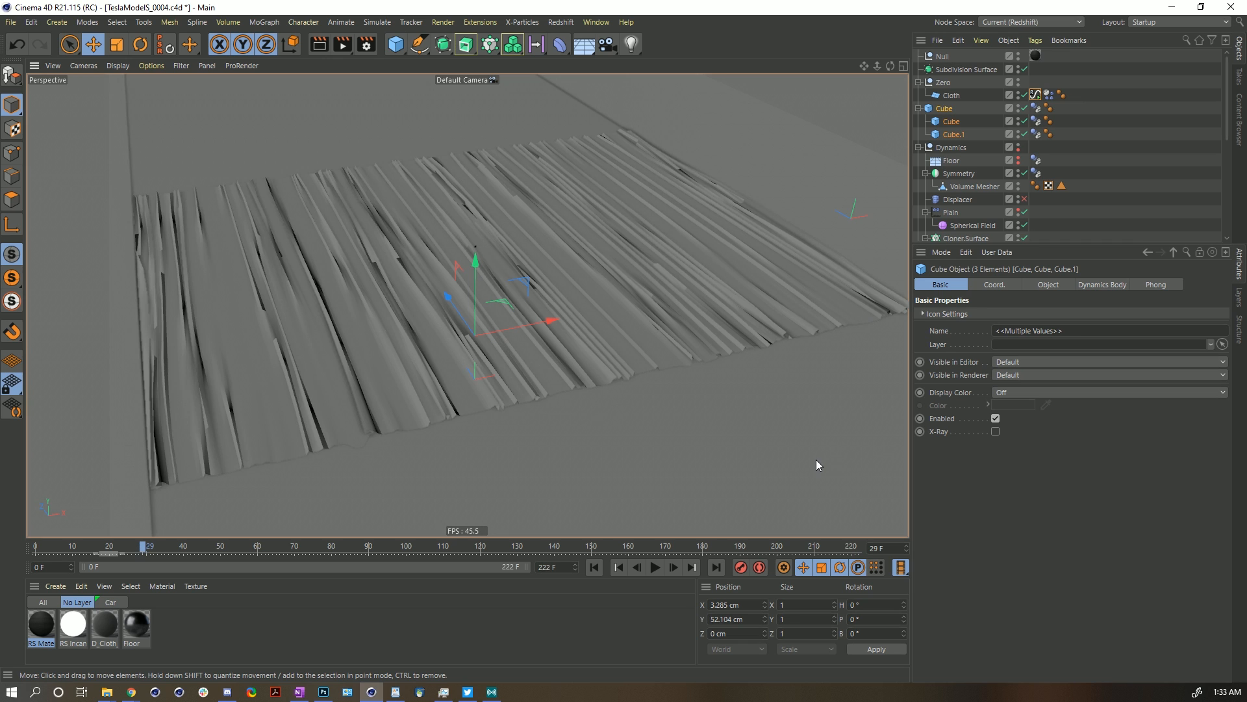
left_click(920, 418, "ctrl")
key("g")
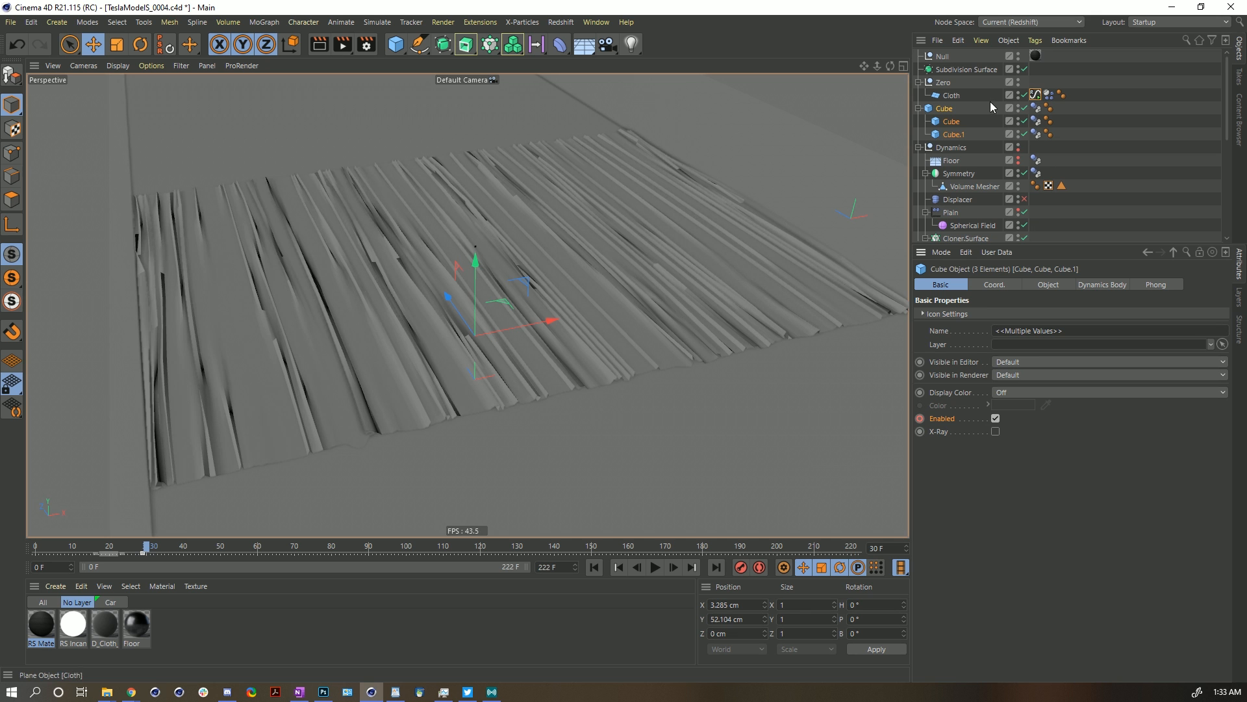
left_click(996, 419)
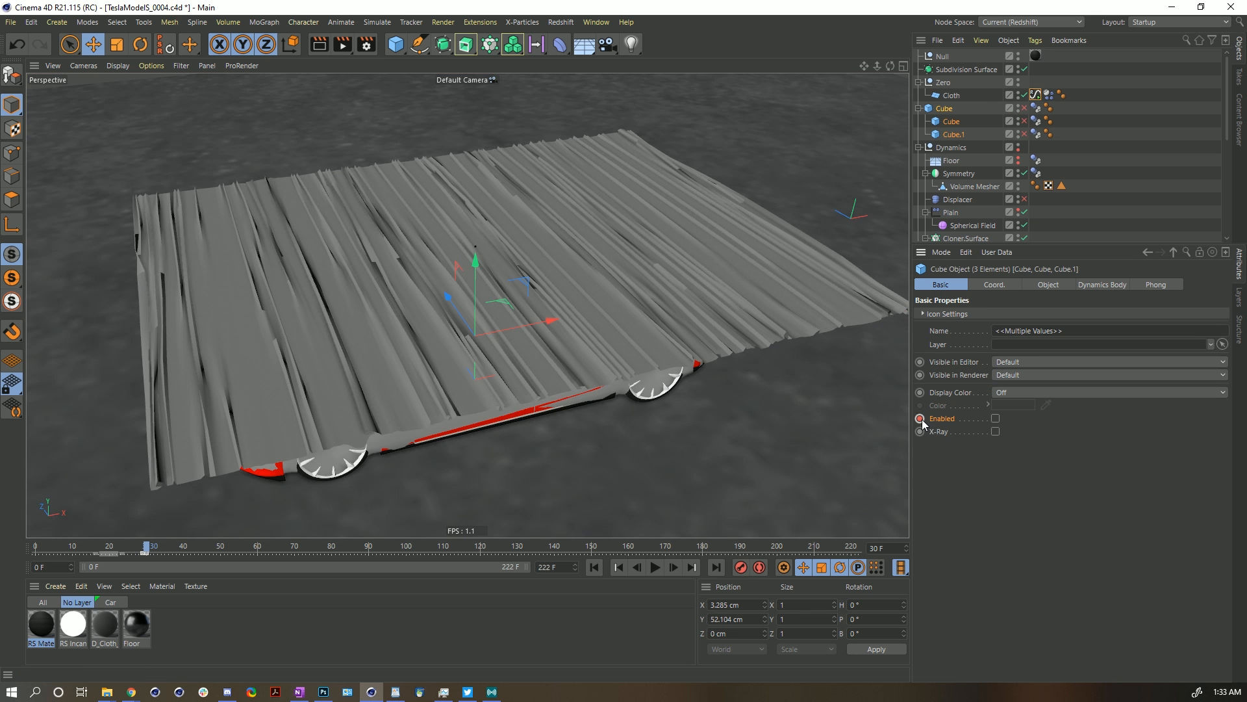
Play the simulation from the start to frame 61 and inspect how the wrinkled cloth drapes over the car.
left_click_drag(615, 339, 629, 314, "alt")
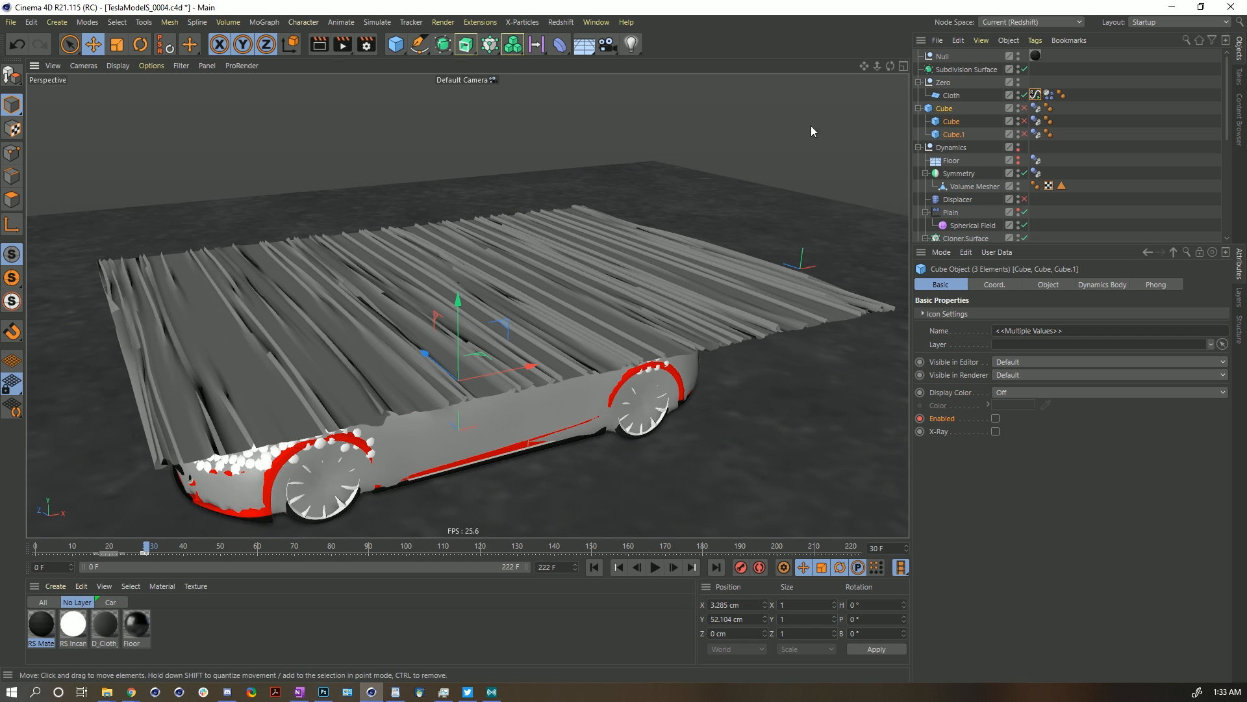
left_click(1067, 213)
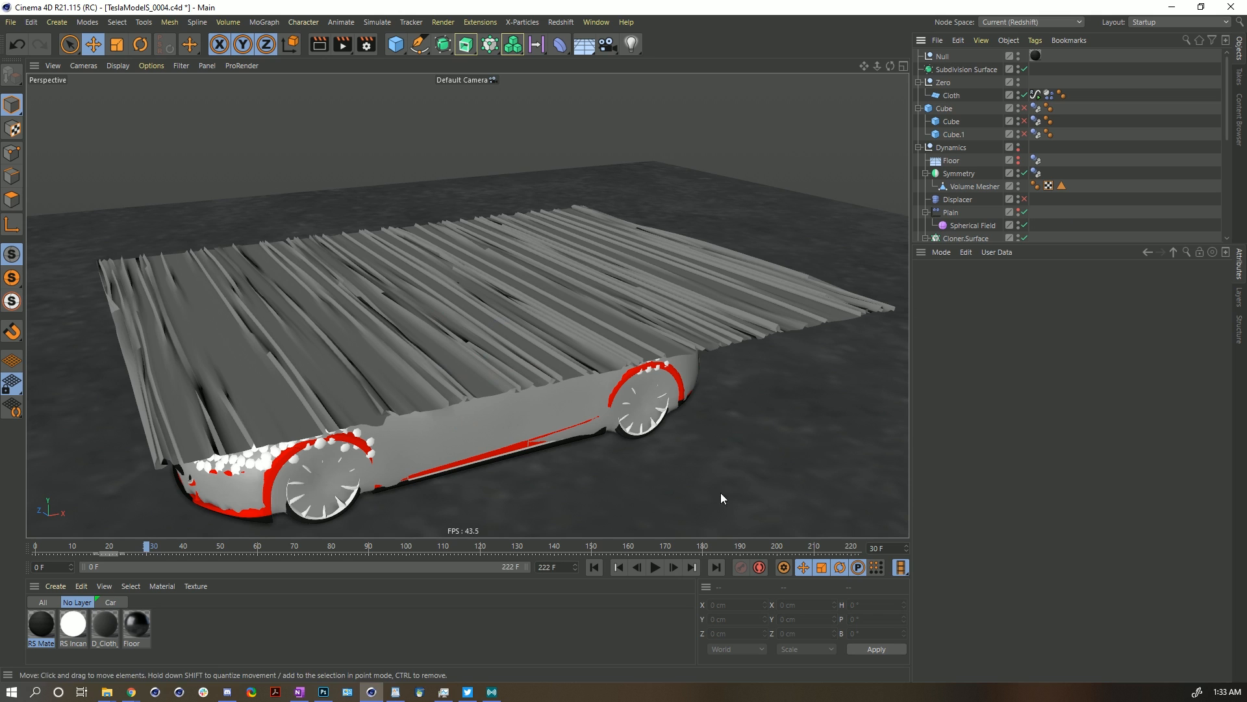
left_click(596, 567)
left_click(655, 567)
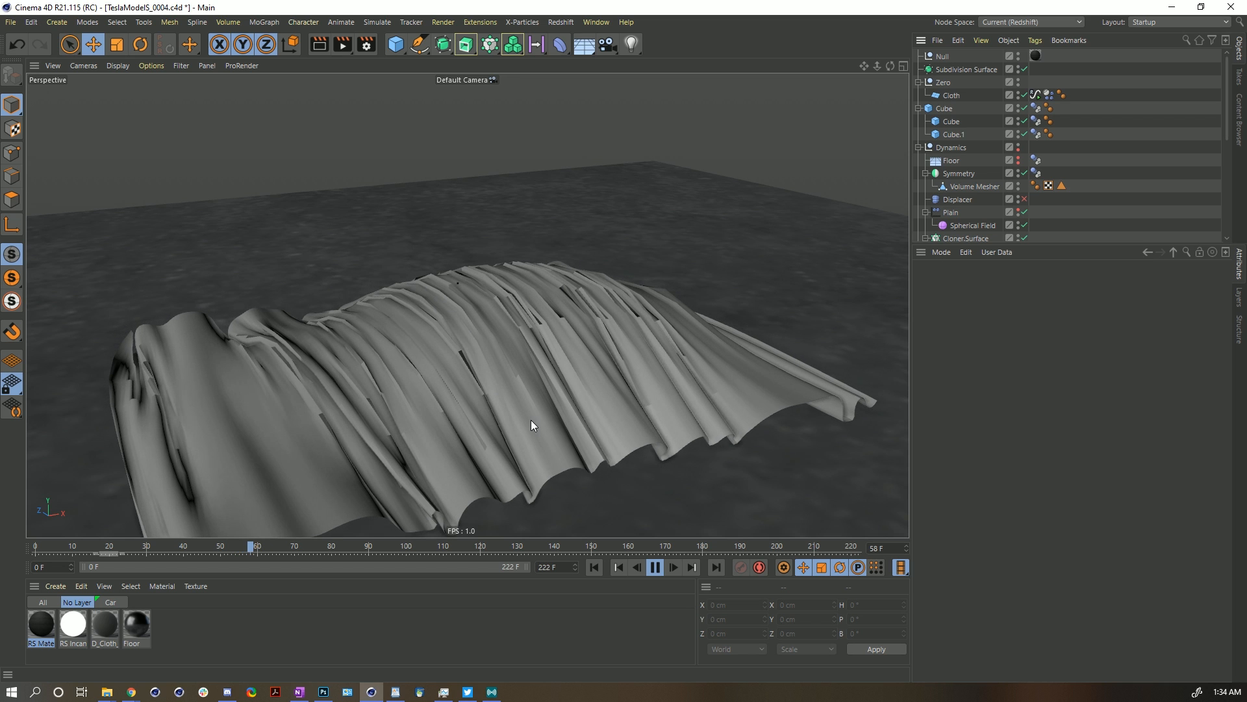
left_click(657, 567)
left_click_drag(518, 411, 519, 359, "alt")
left_click_drag(555, 443, 531, 357, "alt")
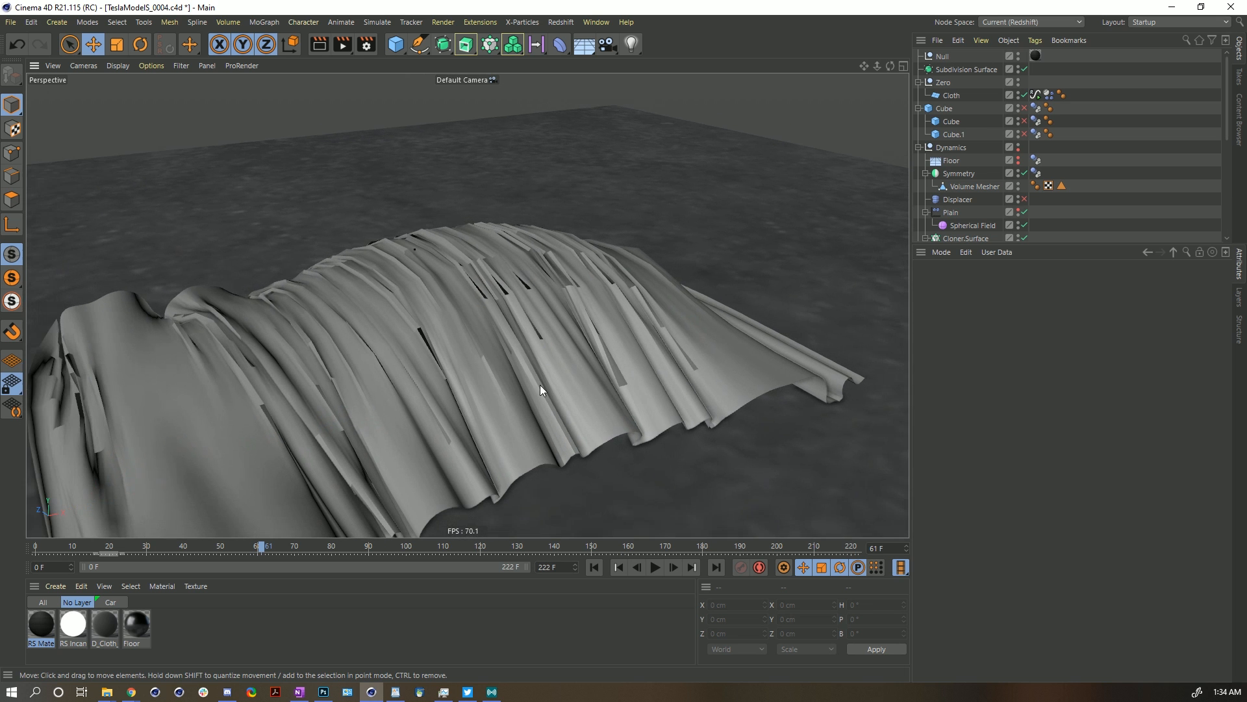
Continue playing the cloth simulation to frame 78 and return to the start of the timeline.
left_click(655, 567)
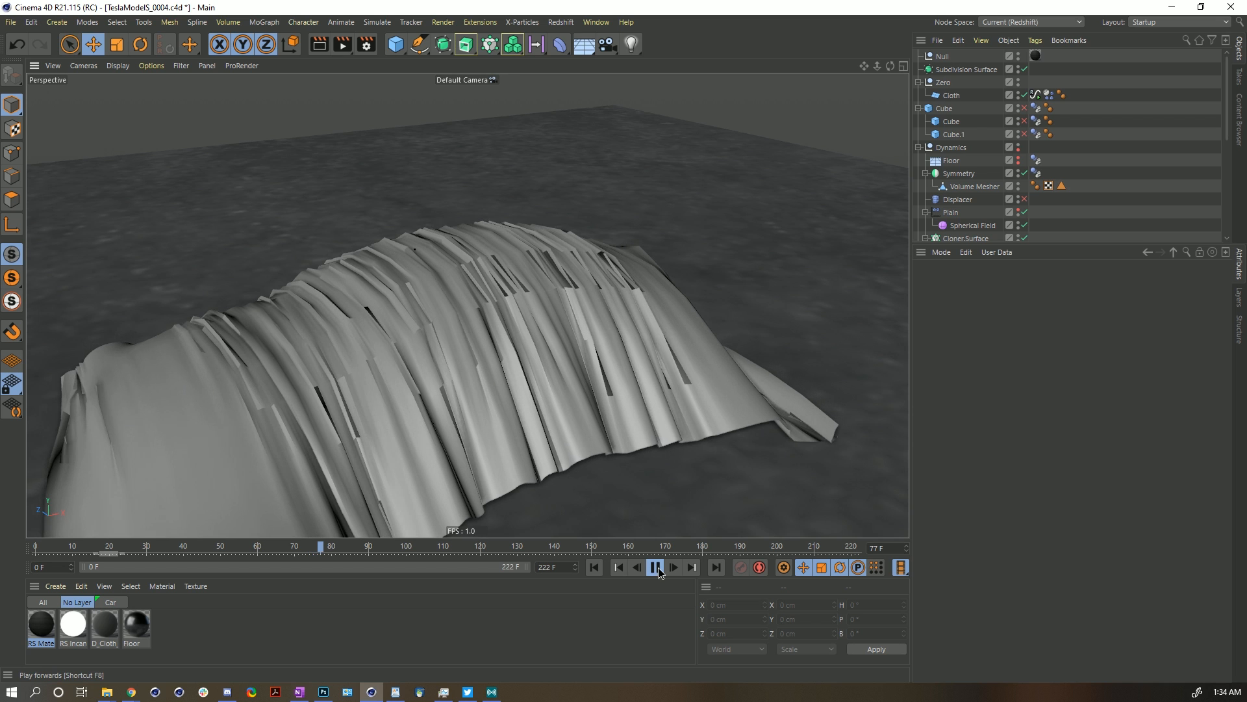
left_click(593, 567)
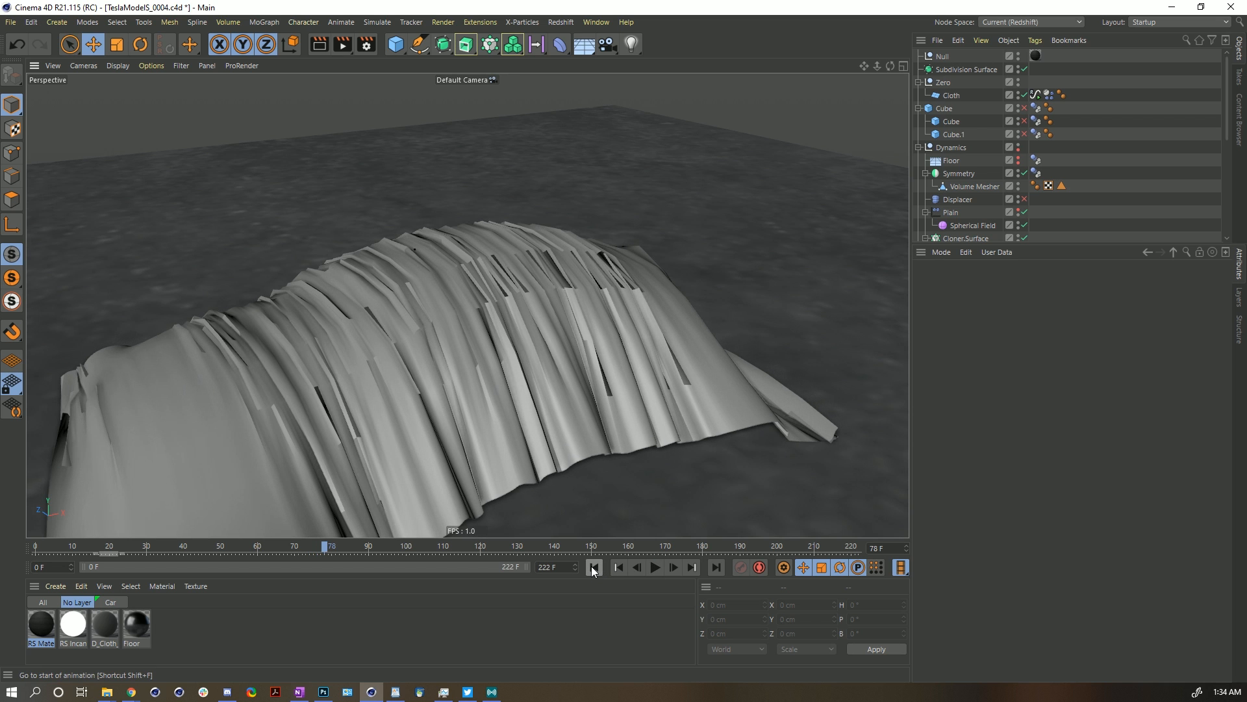
left_click(593, 567)
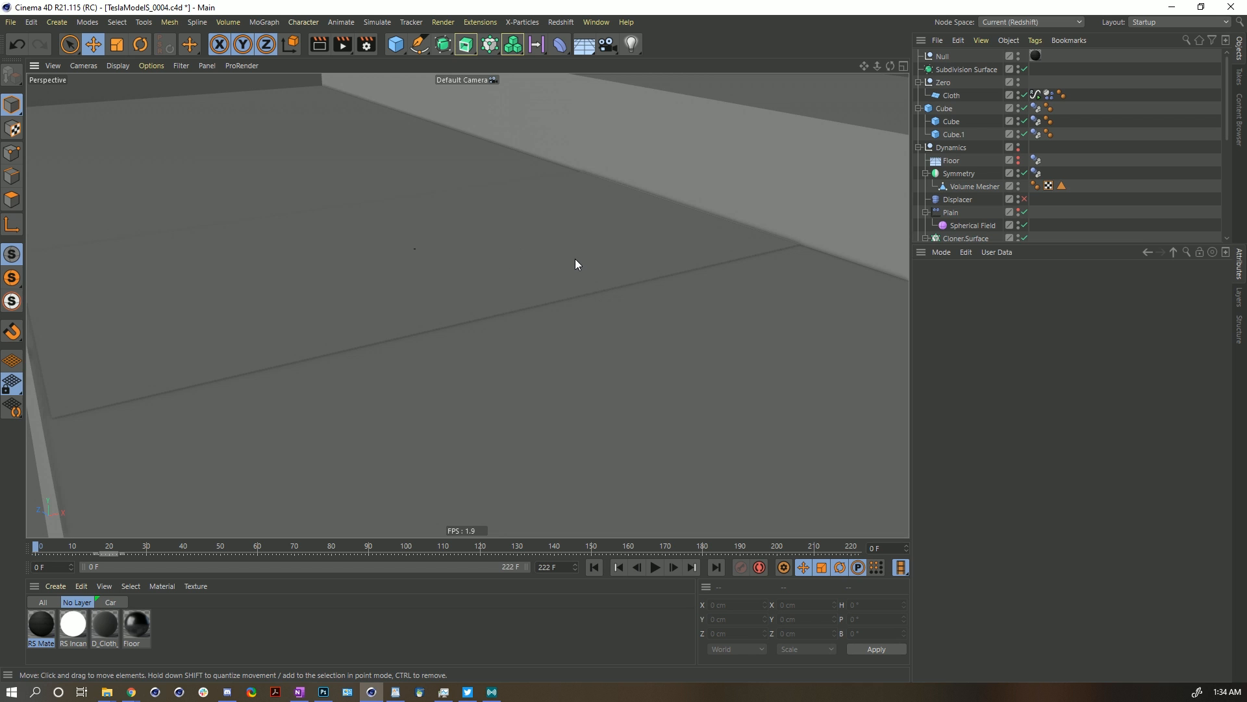
Set the Cloth plane's Height Segments to 40.
left_click_drag(594, 248, 563, 261, "alt")
left_click(951, 95)
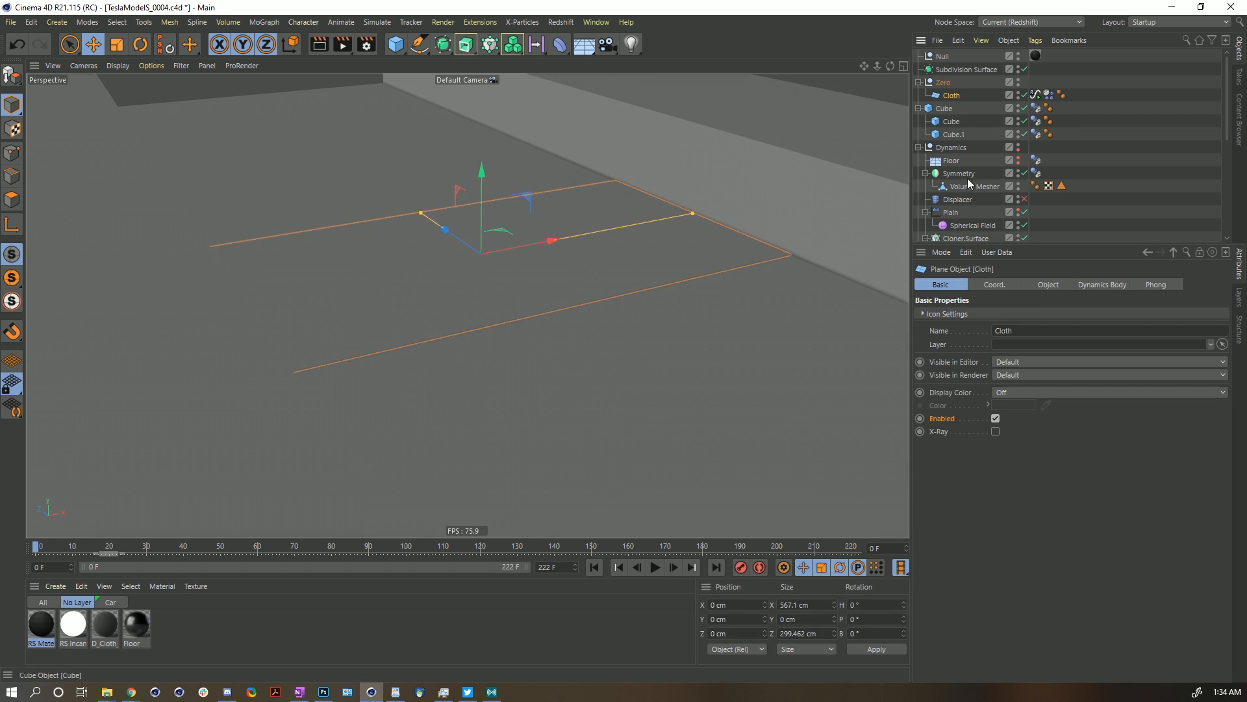
left_click(1048, 286)
left_click(992, 358)
type("4")
key("Return")
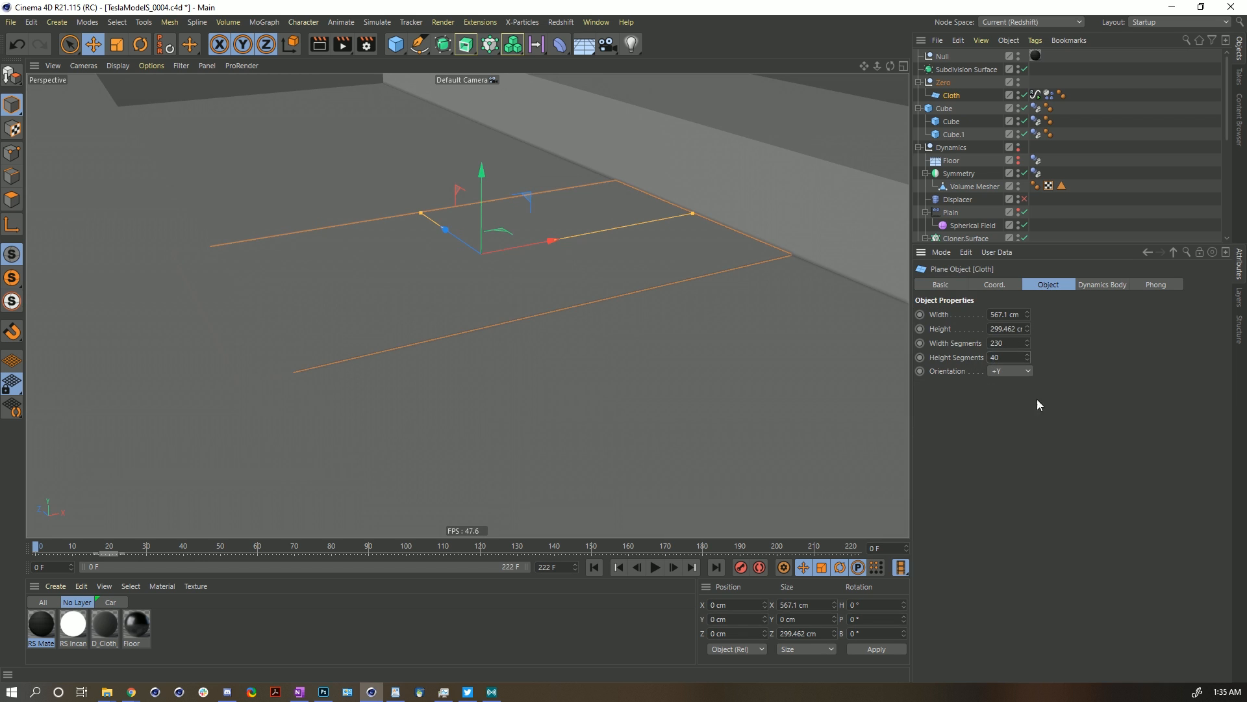
Run the cloth simulation from the start and stop it at frame 104.
scroll(575, 260, "up", 2)
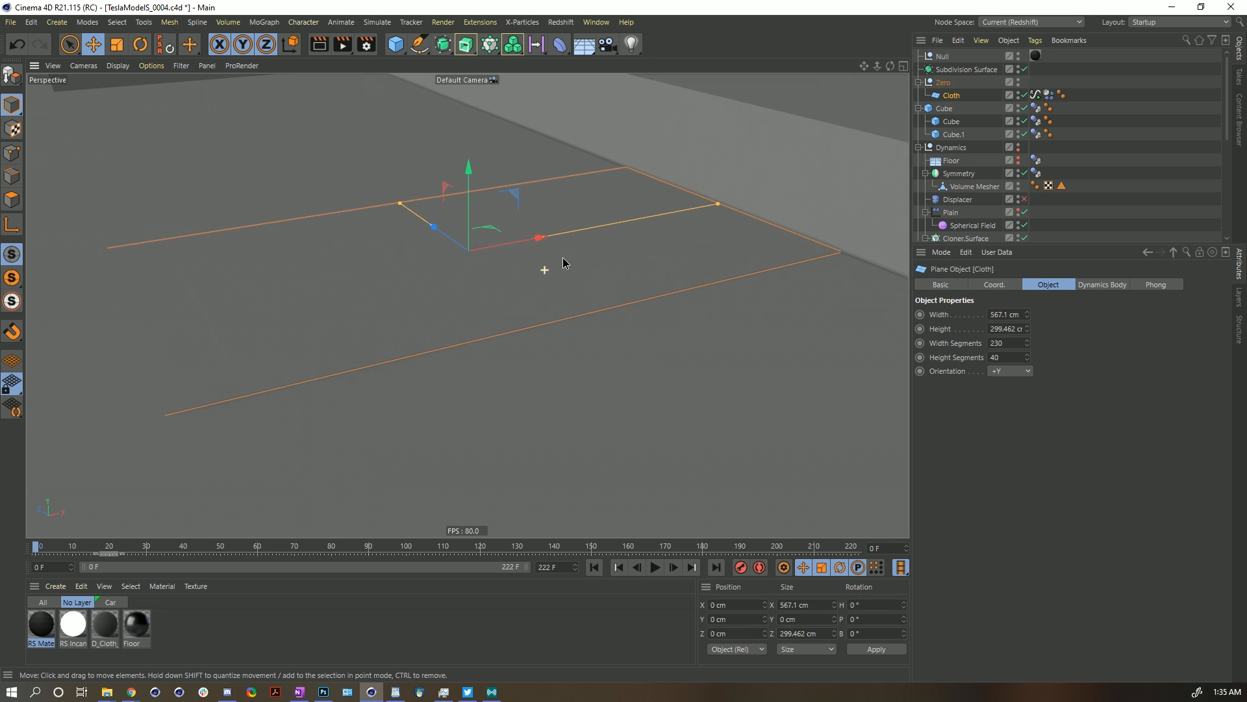
scroll(555, 259, "down", 1)
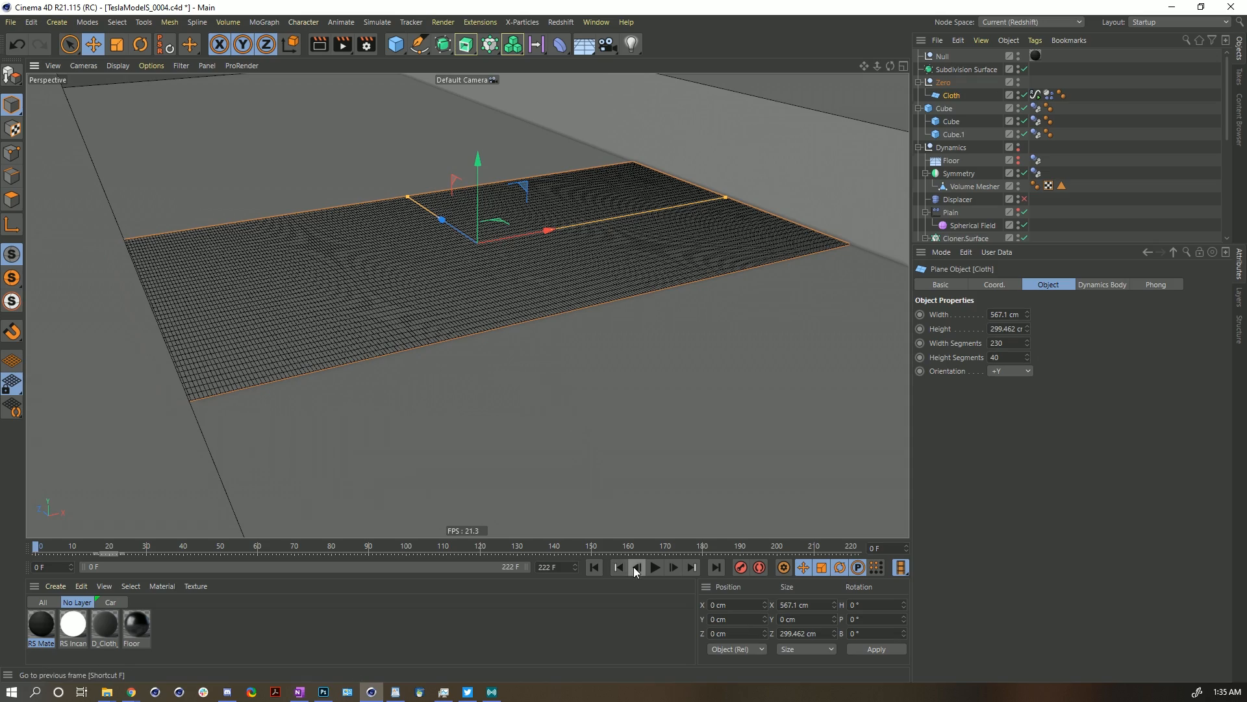
left_click(655, 568)
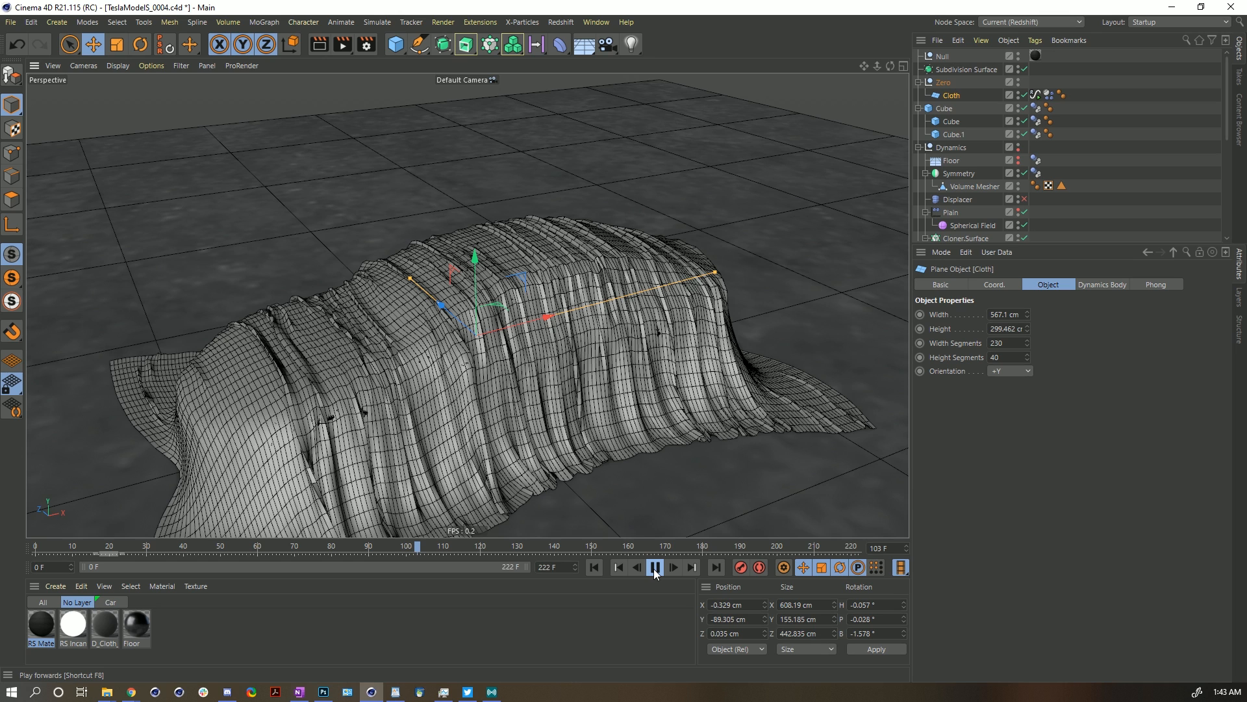
left_click(655, 569)
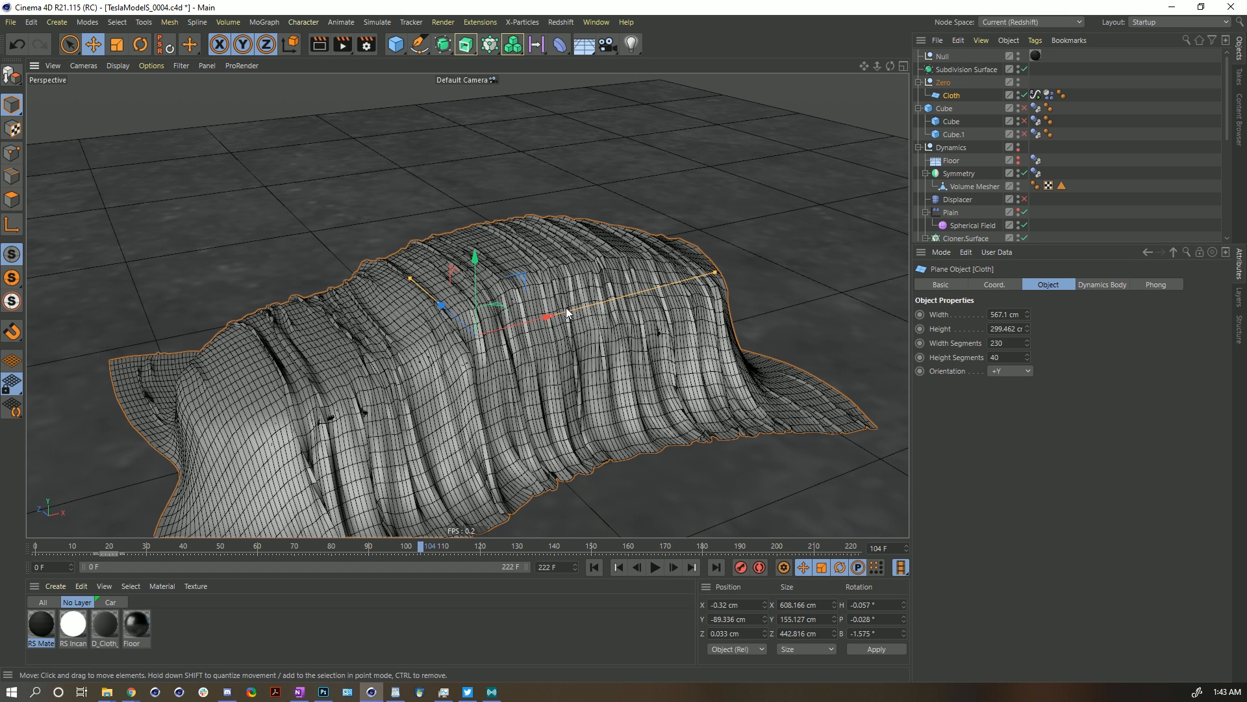
Examine the draped cloth's wrinkles, folds and floor edges from several angles around the car.
left_click_drag(566, 306, 373, 376, "alt")
right_click_drag(373, 376, 319, 367, "alt")
left_click_drag(317, 361, 517, 361, "alt")
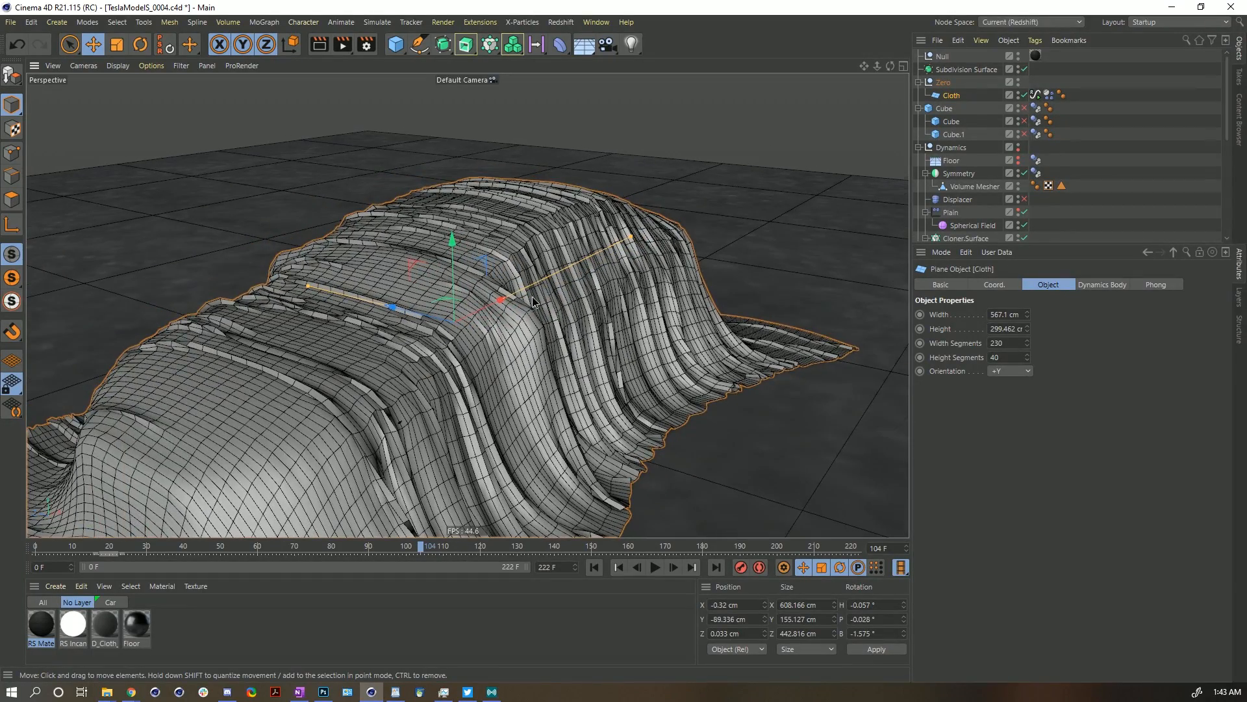
left_click_drag(543, 295, 650, 208, "alt")
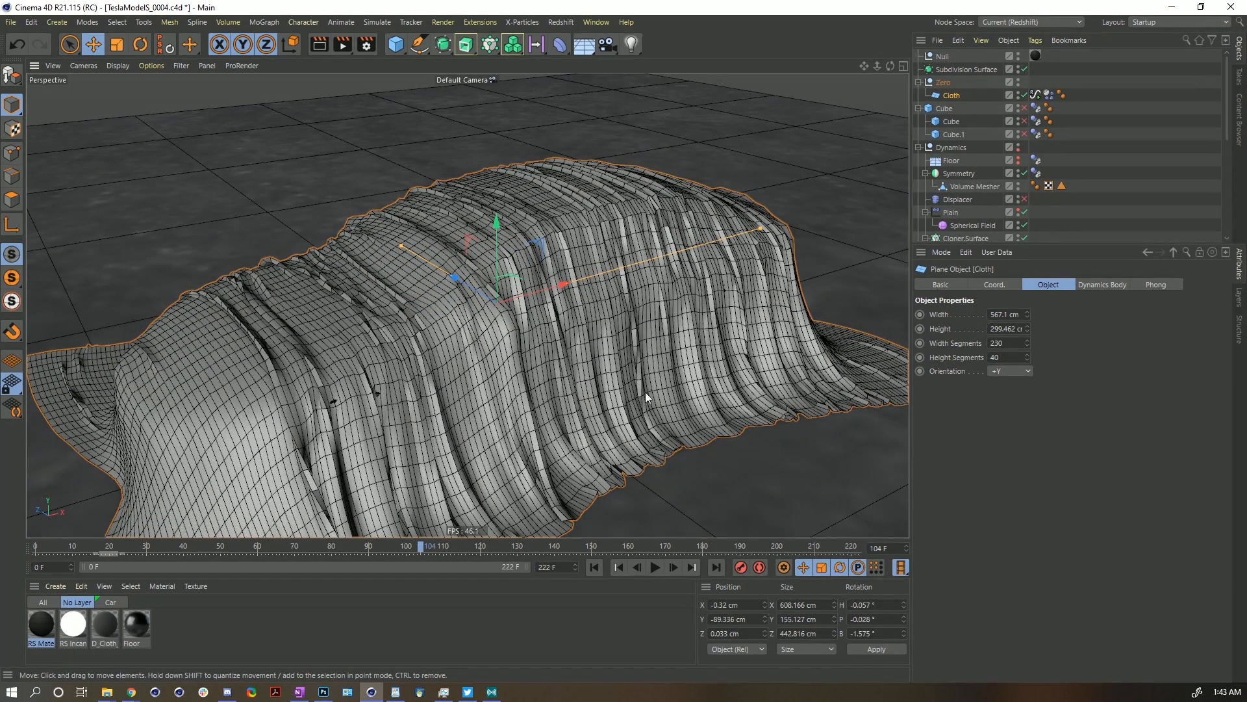
scroll(613, 384, "down", 6)
left_click_drag(614, 383, 516, 364, "alt")
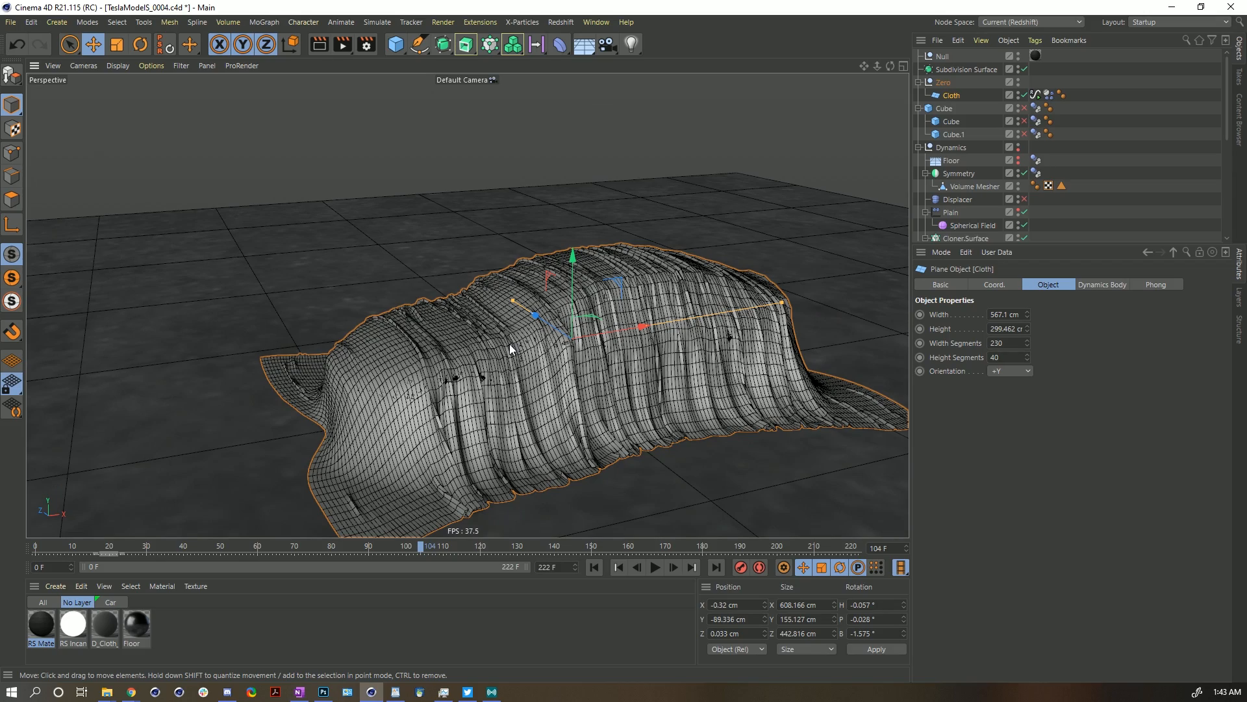
middle_click_drag(621, 346, 548, 355, "alt")
scroll(524, 359, "up", 3)
middle_click_drag(622, 336, 559, 342, "alt")
left_click_drag(559, 342, 444, 359, "alt")
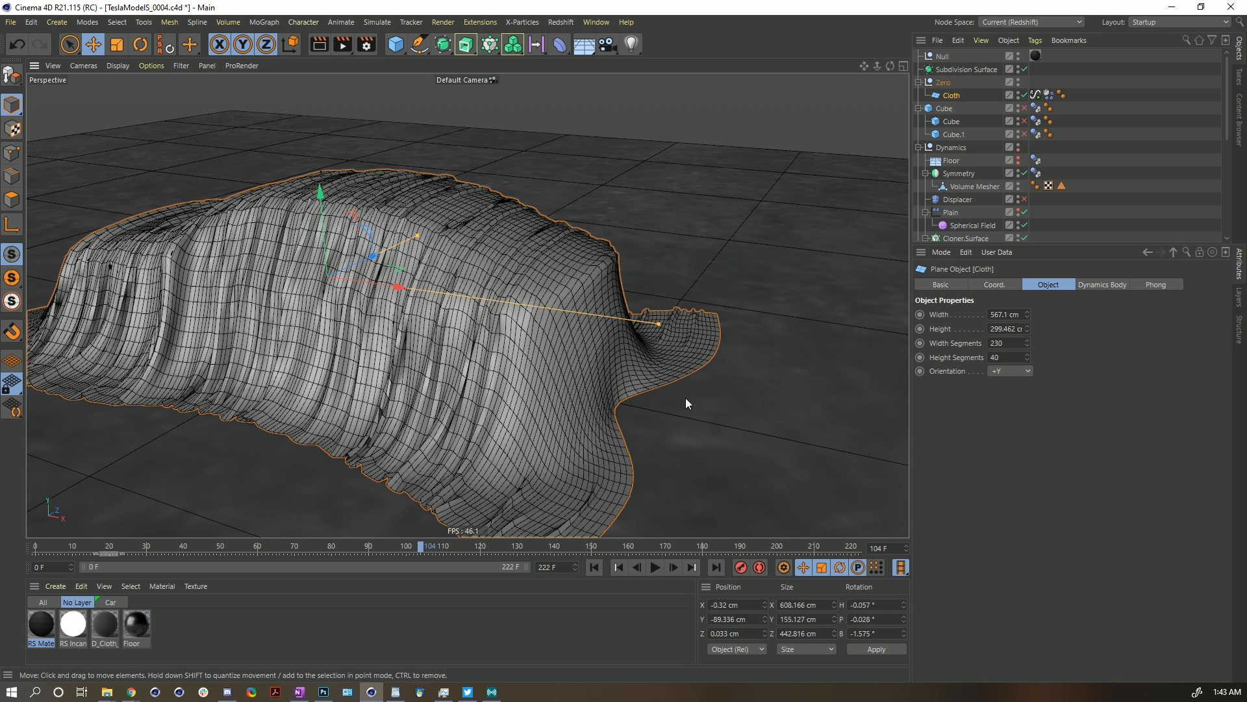
left_click_drag(334, 307, 562, 275, "alt")
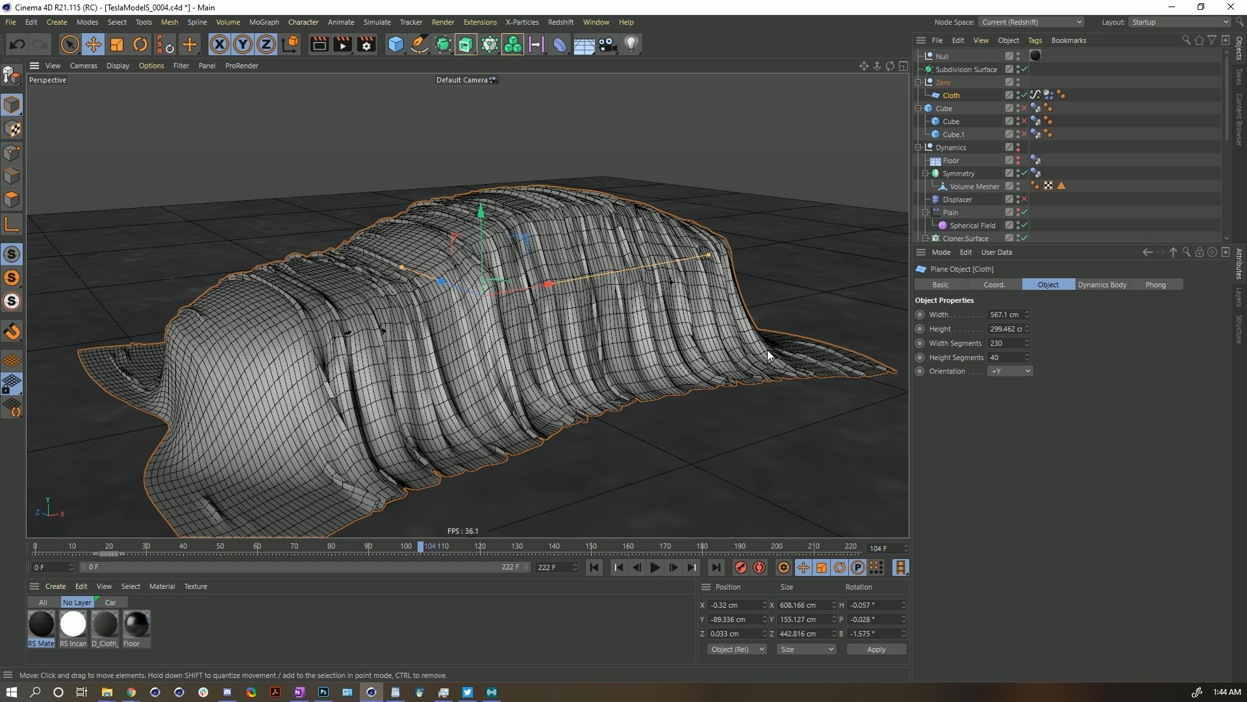
mouse_move(525, 253)
left_mouse_down("alt")
mouse_move(610, 276)
mouse_move(520, 268)
left_mouse_up("alt")
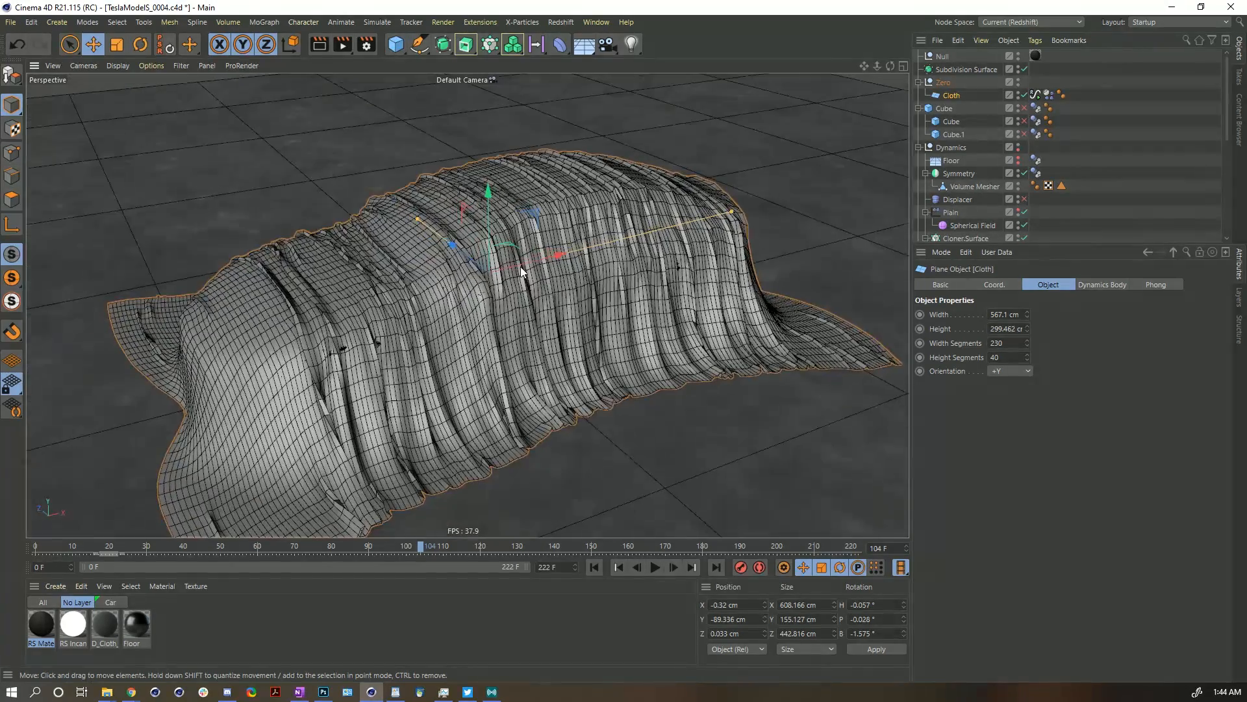
Save the project incrementally as TeslaModelS_0005 and set the frame 104 drape as the initial state of the Cloth's Dynamics Body tag.
left_click(1048, 96)
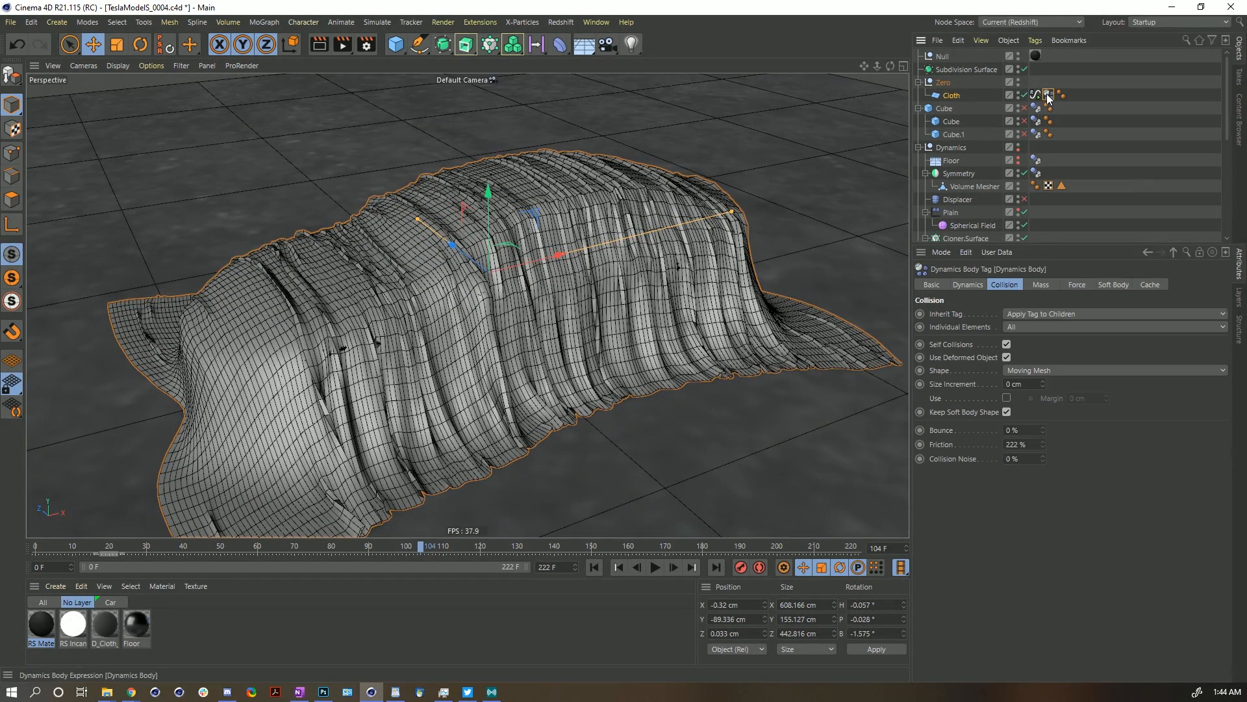
left_click(967, 285)
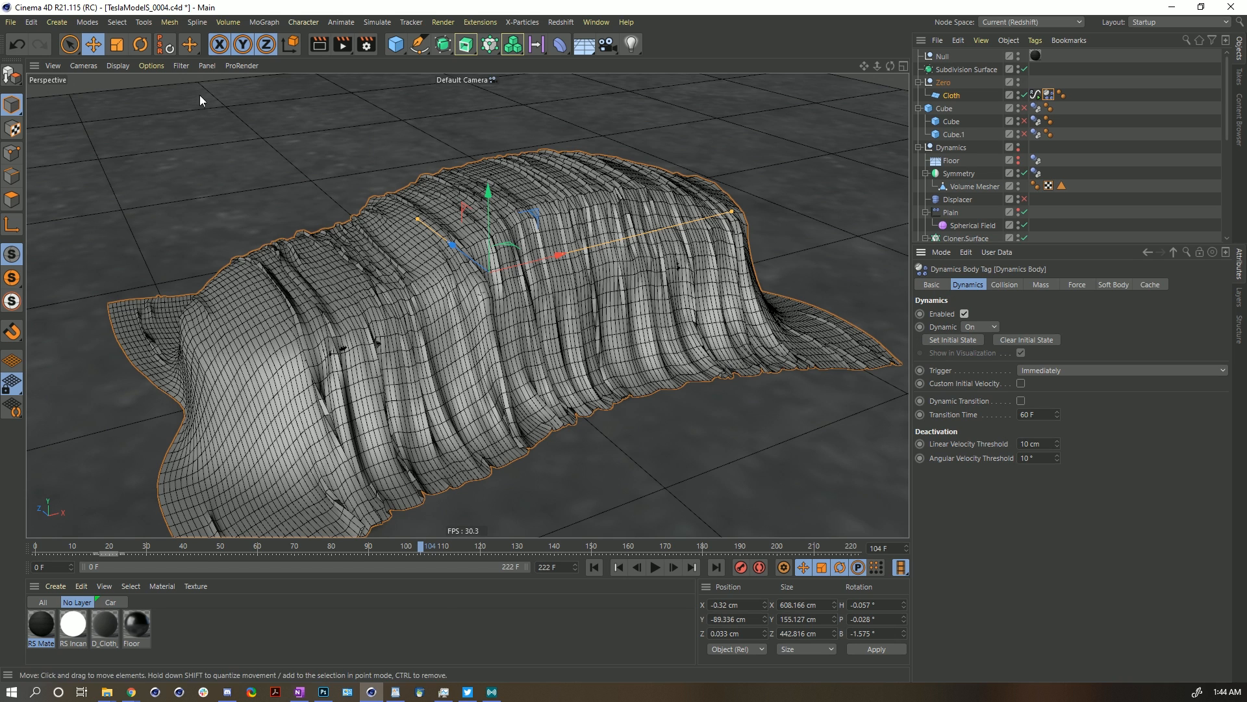
left_click(10, 22)
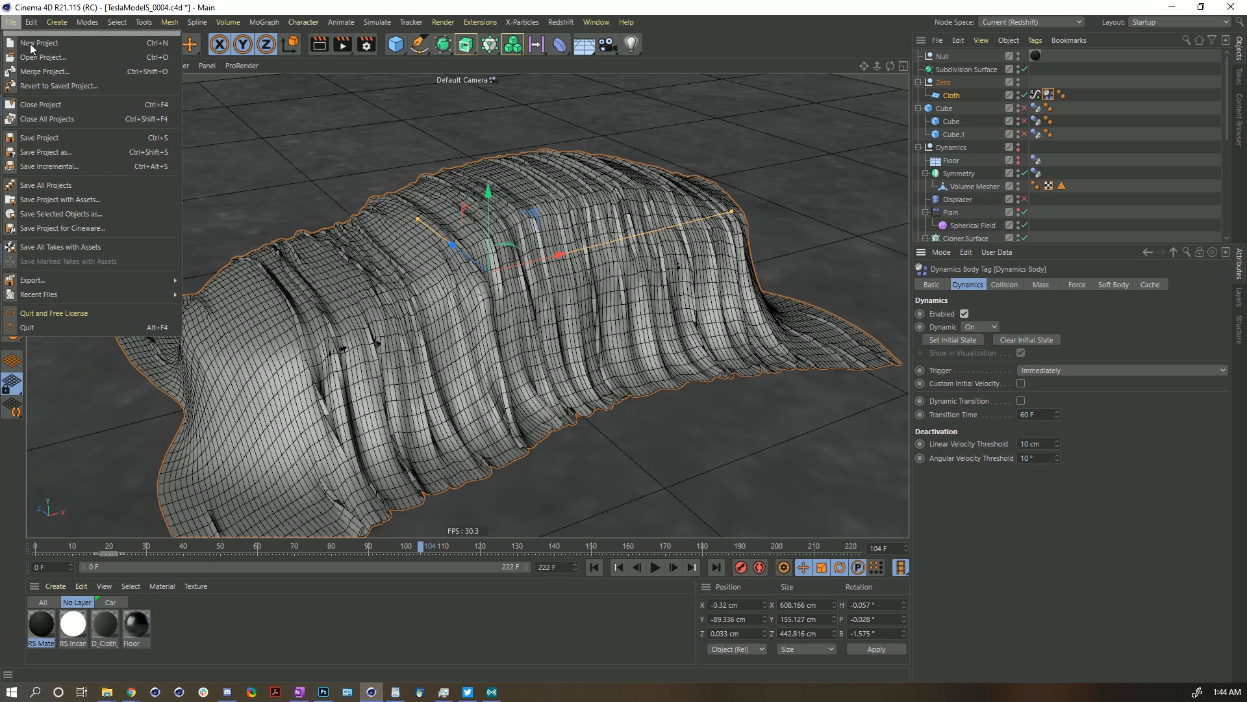
left_click(91, 163)
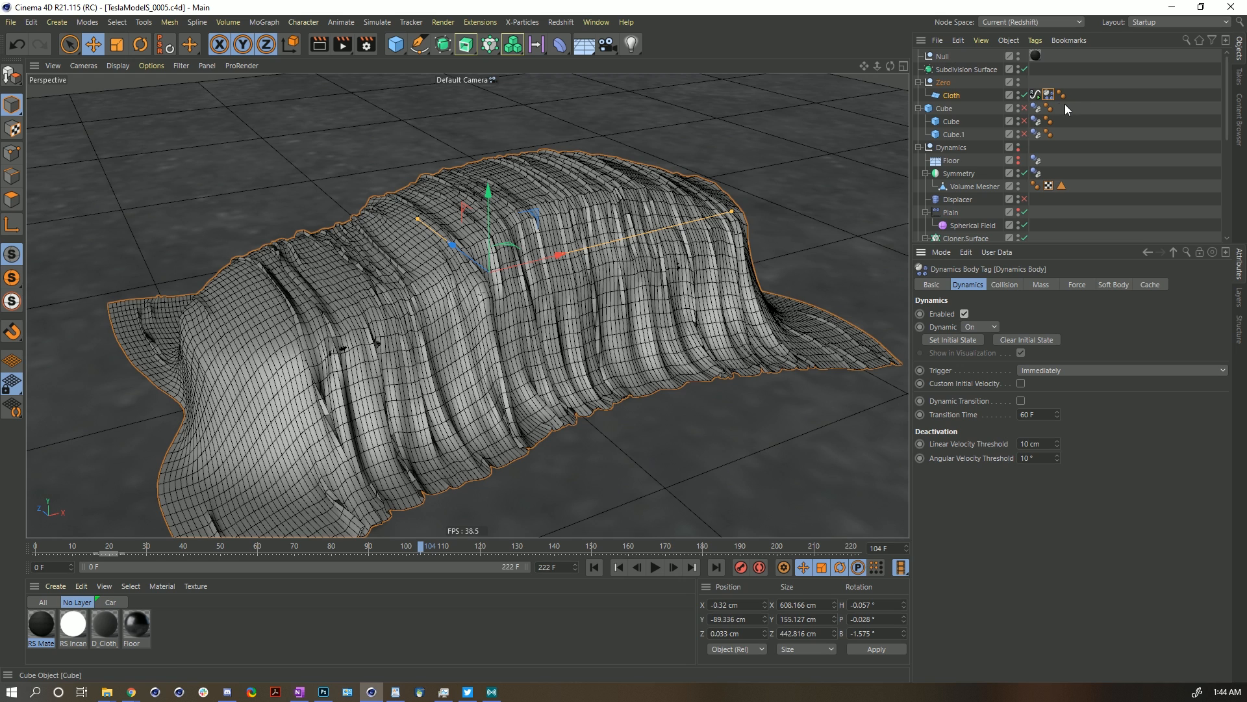
left_click(1036, 94)
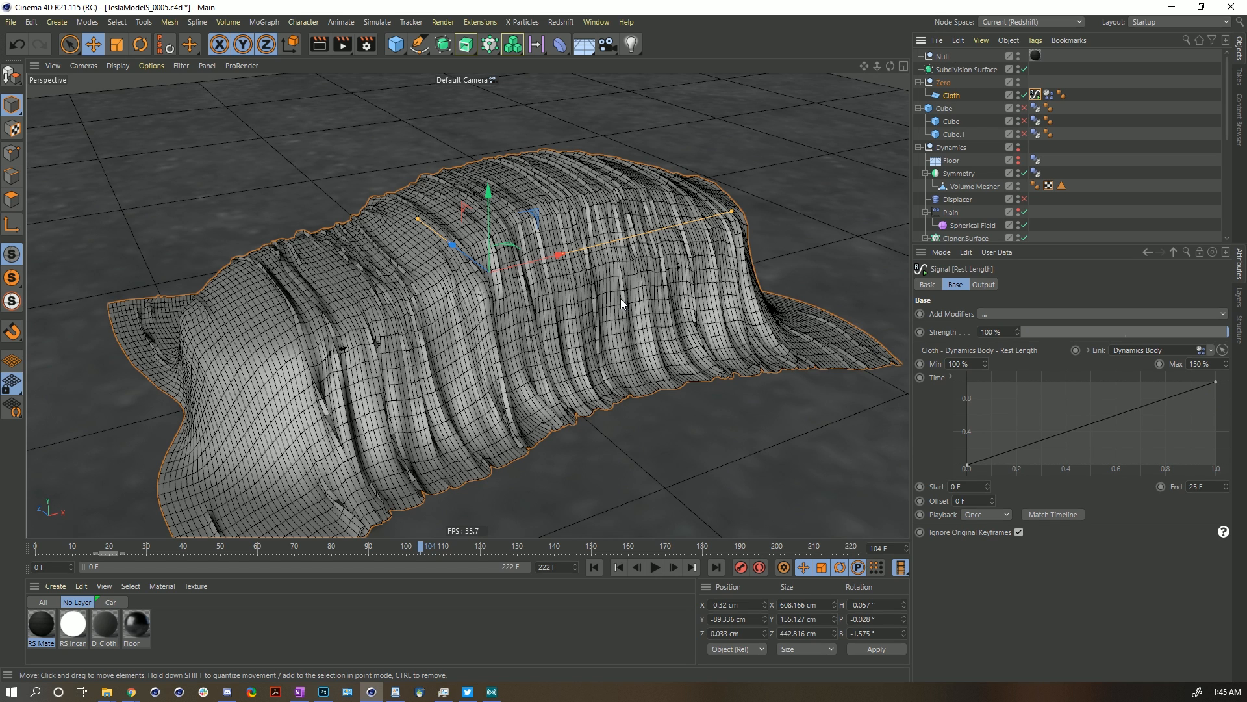
At frame 0, group the collider cubes under a null and move the parent Cube down to about Y -1217 cm, clear of the draped cloth.
left_click(592, 566)
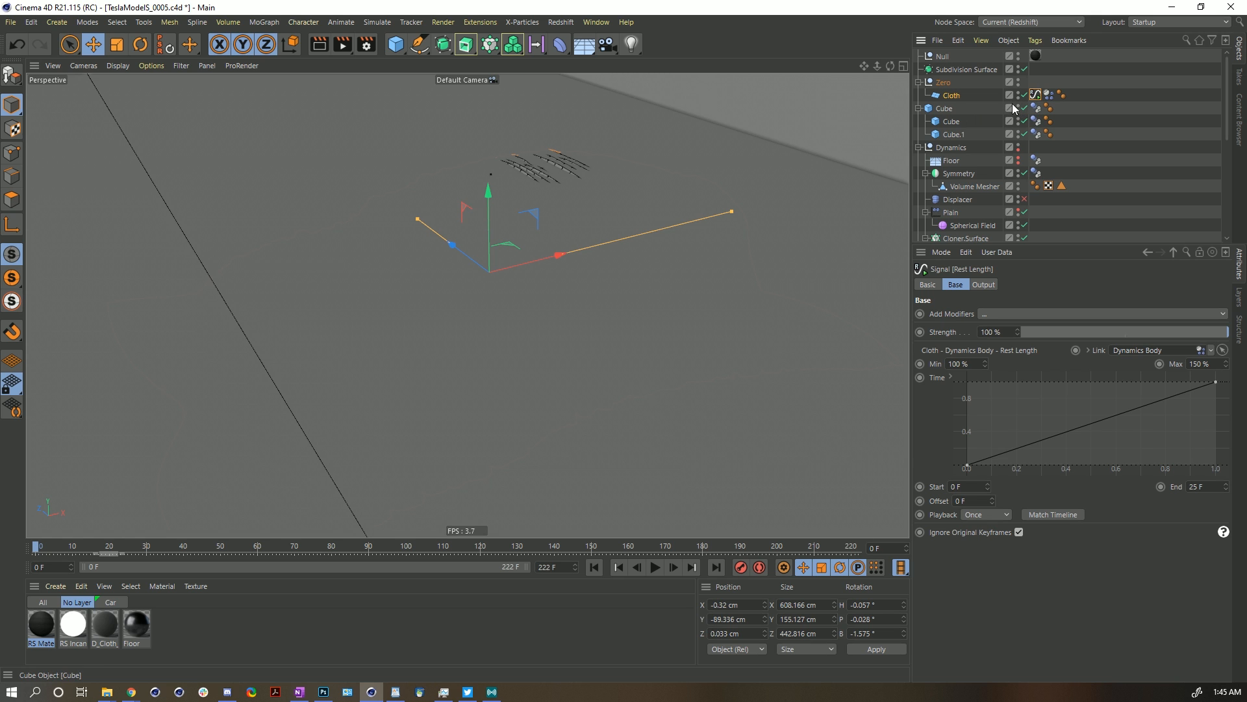
left_click(955, 111)
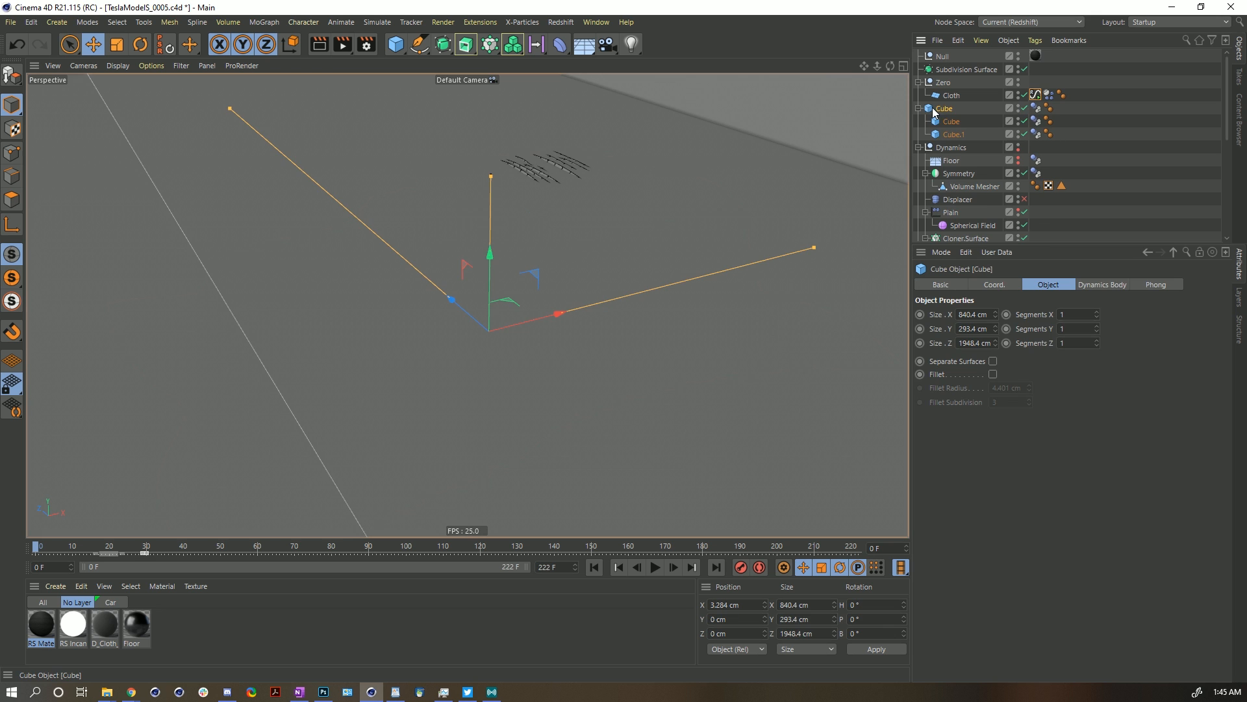
key("alt+g")
left_click(952, 122)
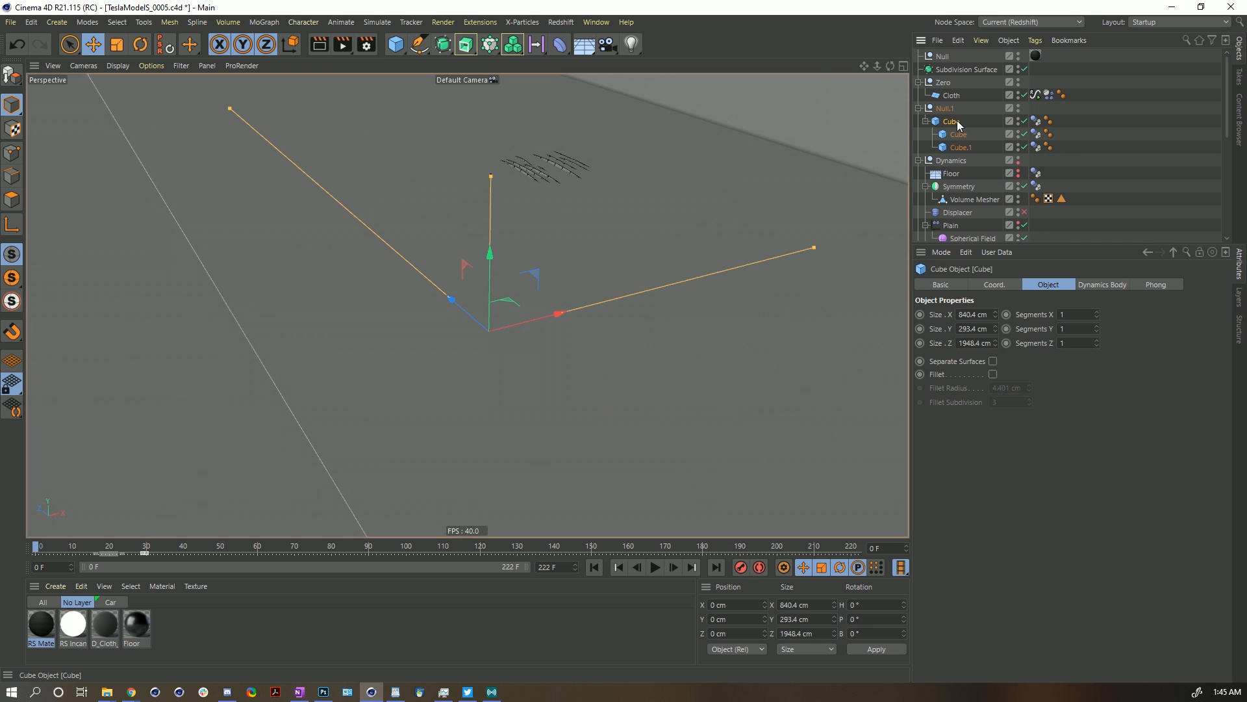
left_click_drag(495, 241, 489, 546)
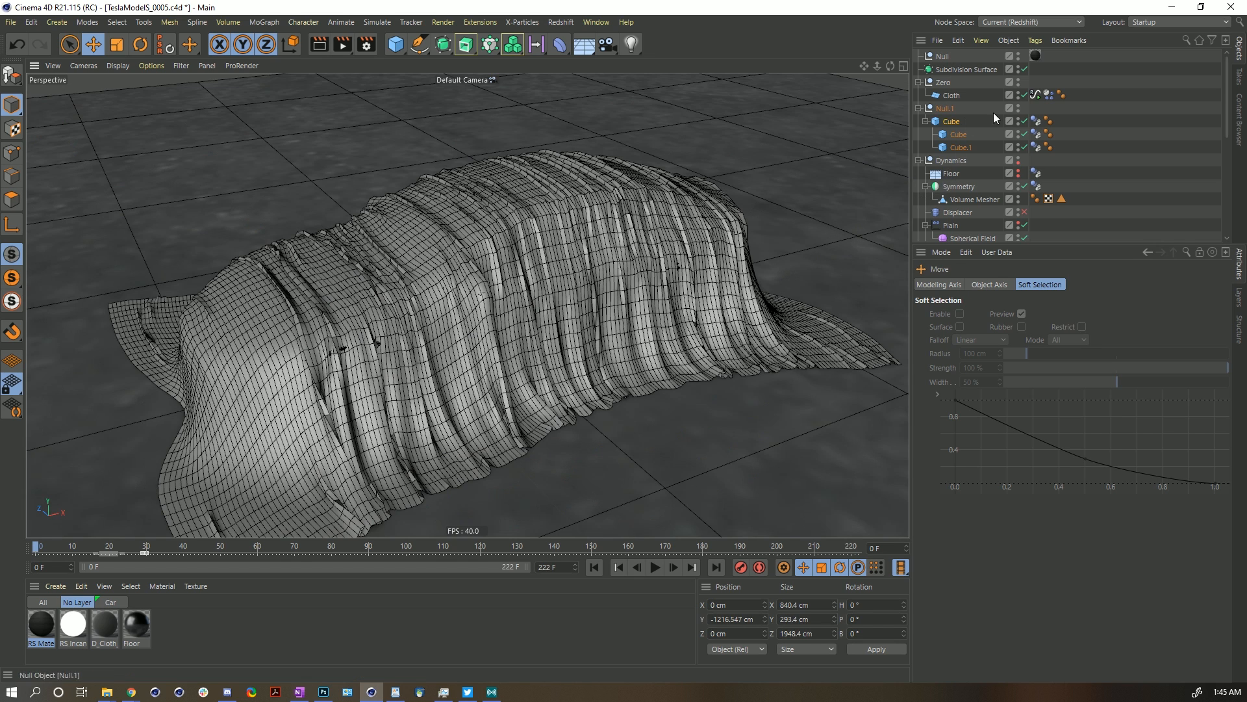
Flatten the Time curve of the cloth's Rest Length Signal tag by raising its first point to the level of the last one.
left_click(1050, 95)
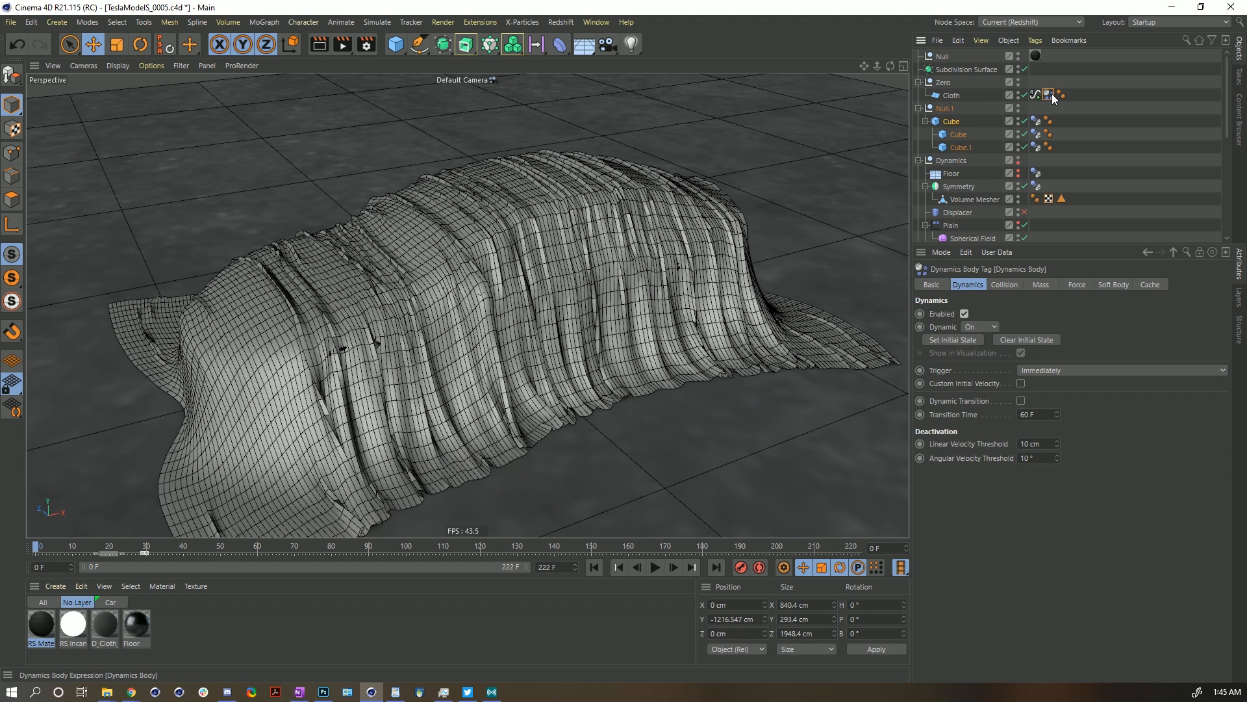
left_click(1037, 95)
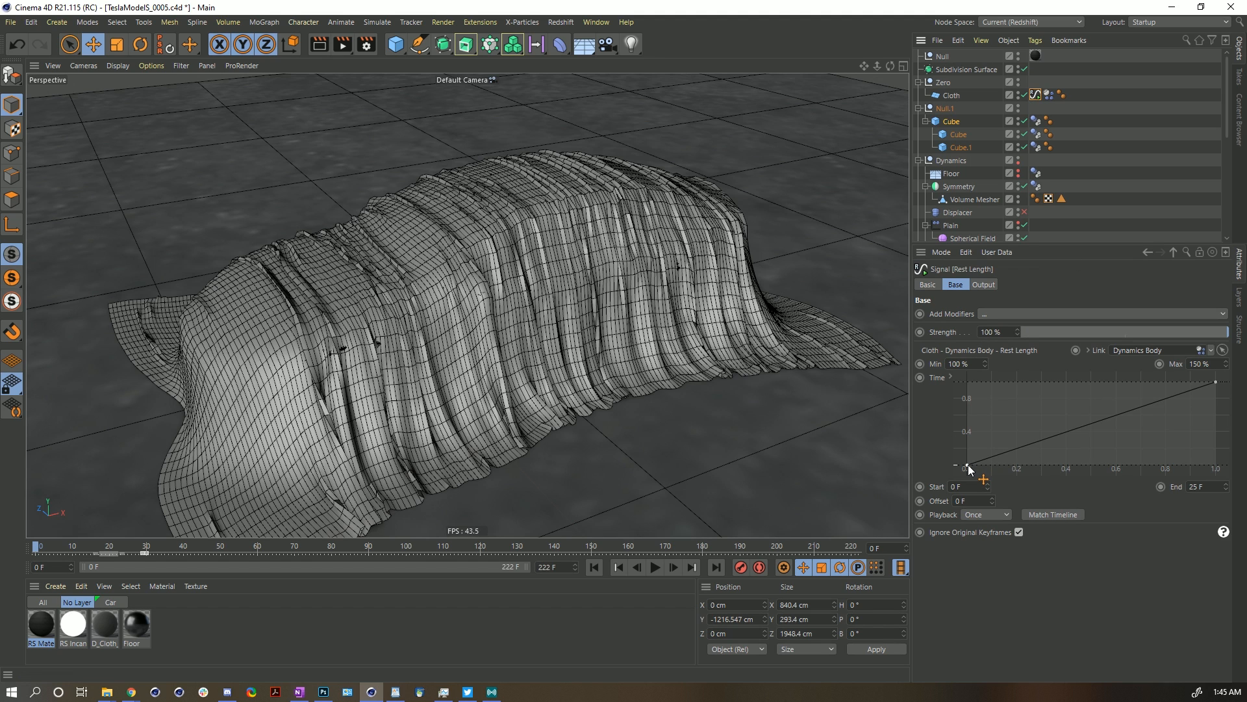
left_click_drag(968, 465, 967, 382)
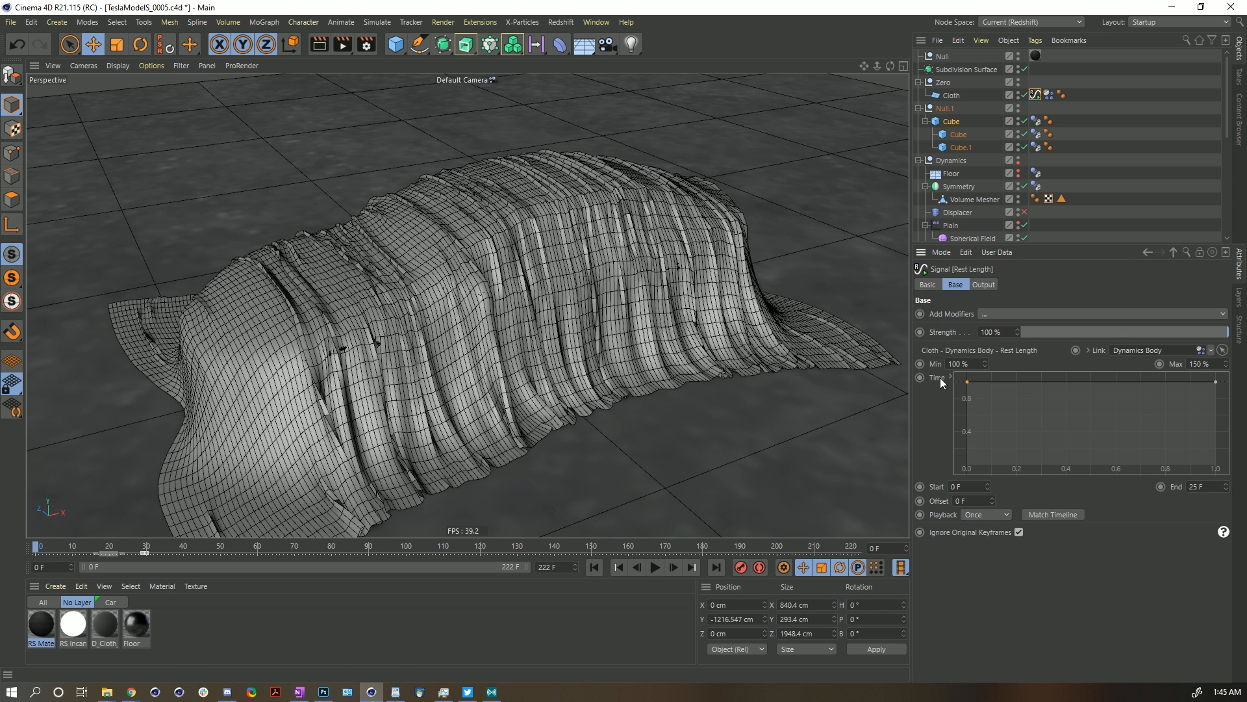
Set the collision Friction of the Floor's Dynamics Body tag to 0 %.
left_click_drag(470, 203, 840, 345, "alt")
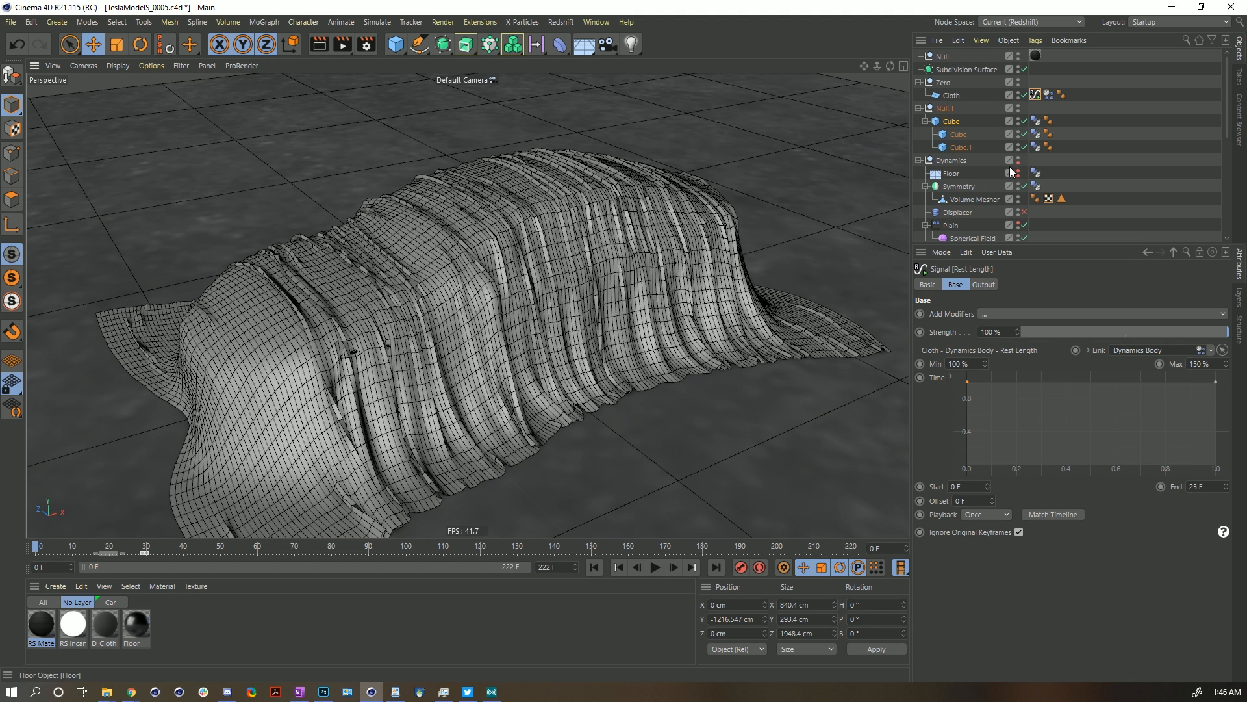
left_click(1036, 173)
left_click(1005, 286)
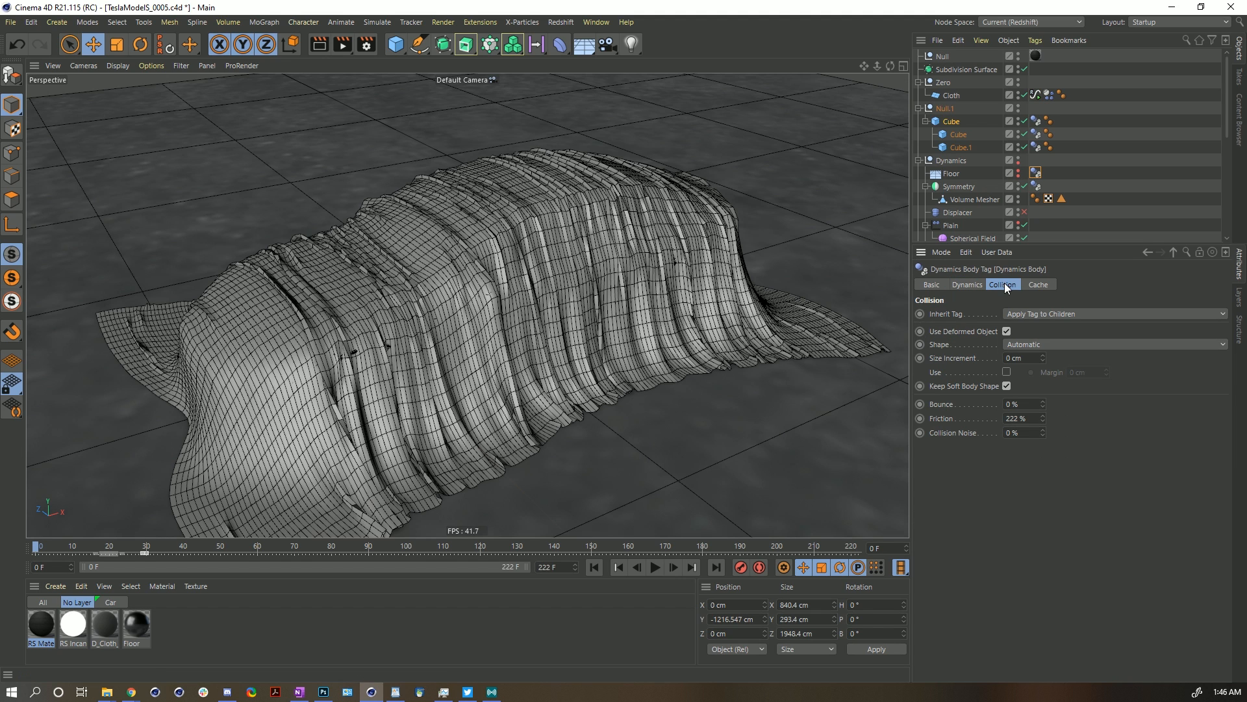
left_click(1034, 420)
type("0")
key("Return")
Play the simulation to frame 16 to check how the cloth slides on the floor, and return to frame 0.
left_click(653, 568)
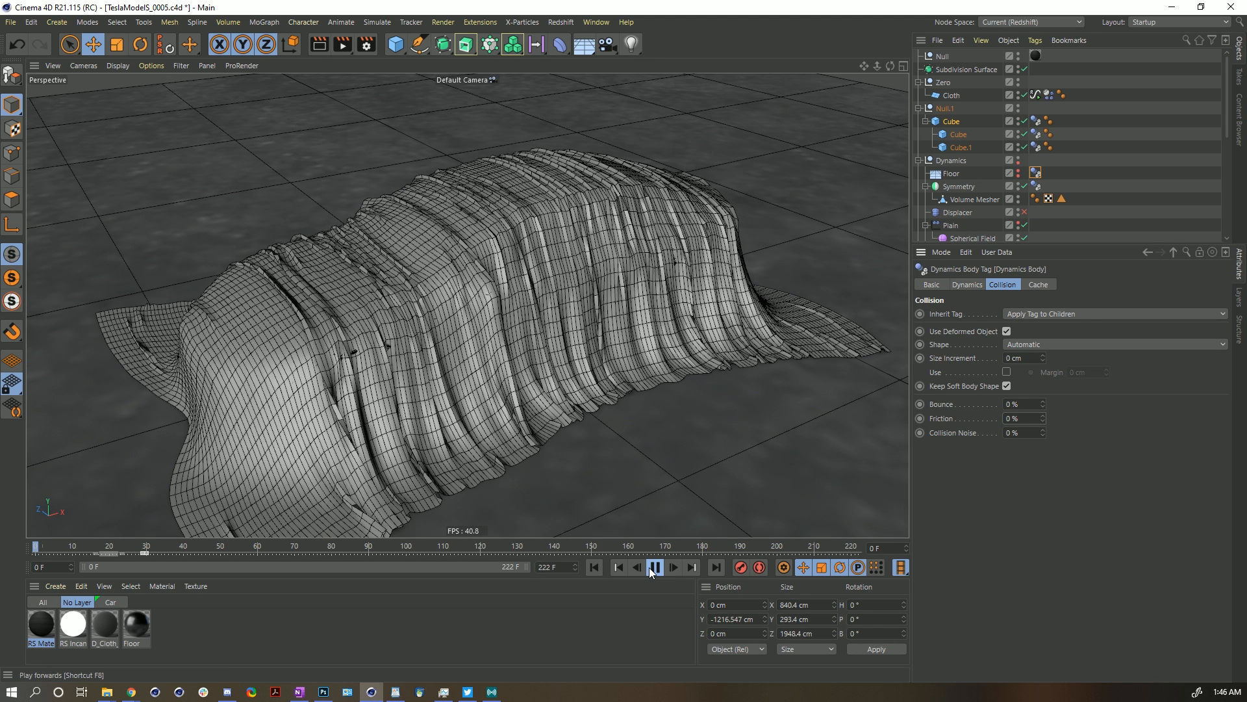
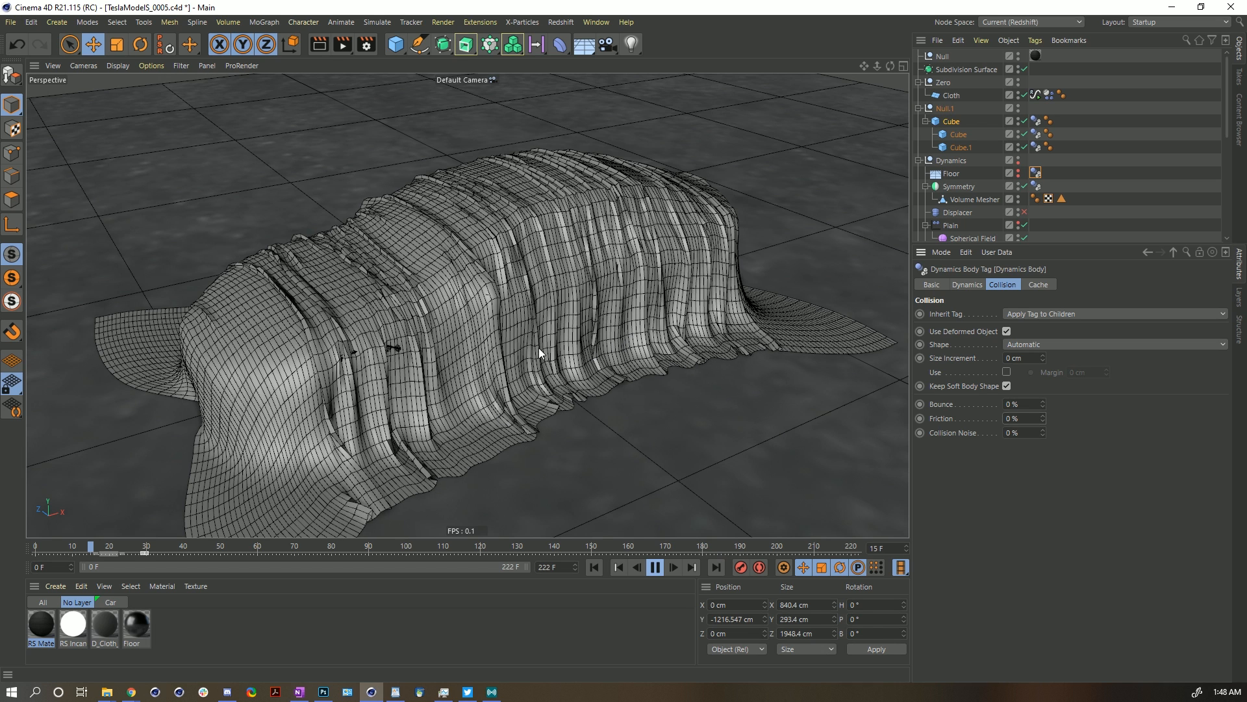
left_click(655, 568)
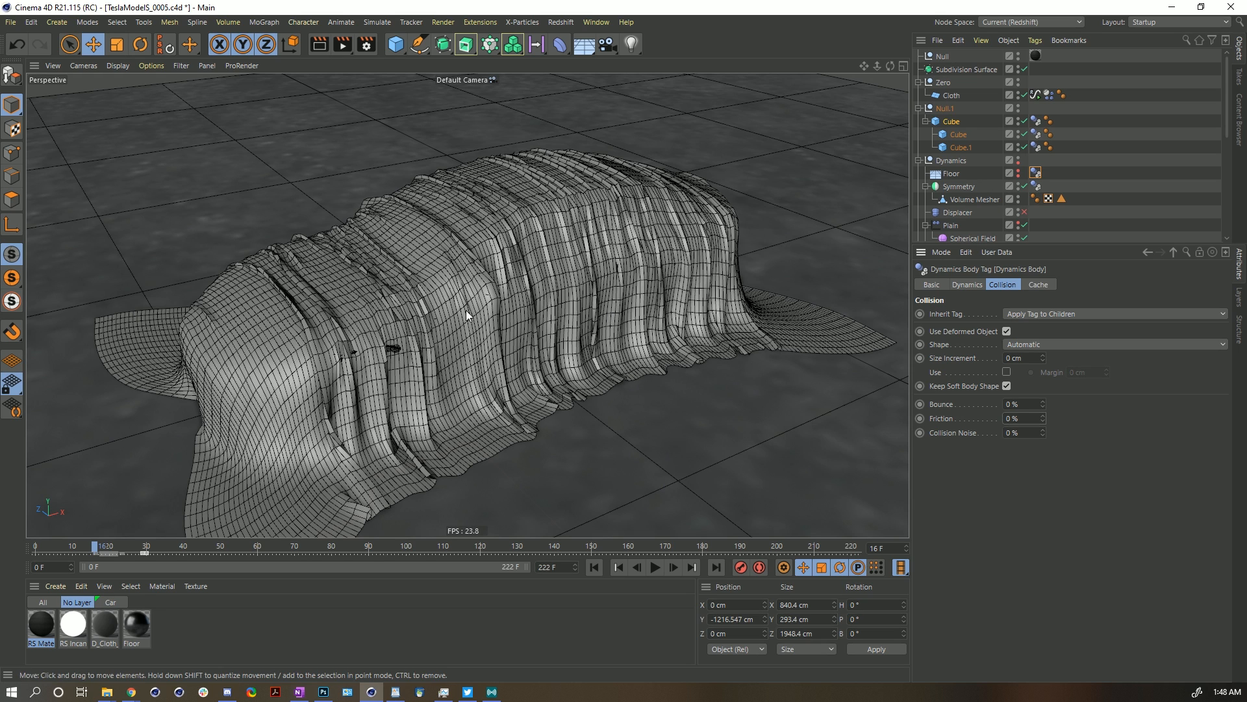
left_click(1024, 212)
left_click(594, 567)
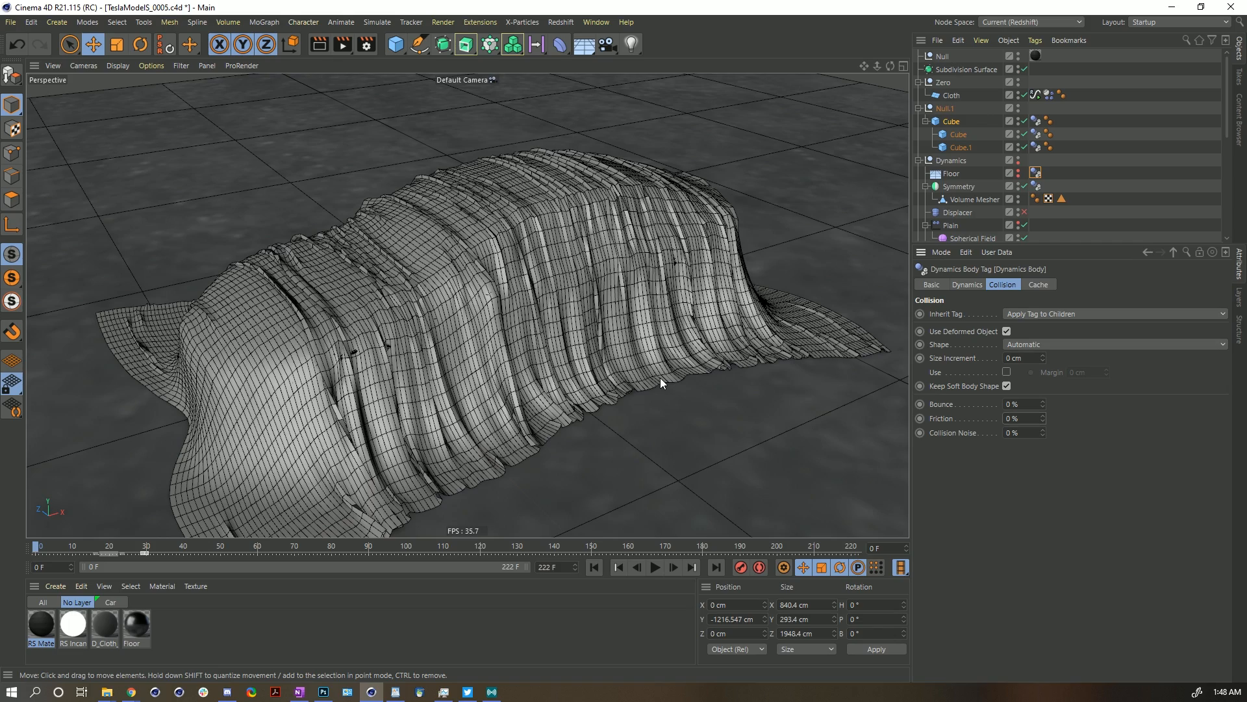
Inspect the cloth's side folds and open the Expert dynamics options in the project settings.
left_click_drag(715, 341, 555, 245, "alt")
middle_click_drag(555, 246, 469, 246, "alt")
key("ctrl+d")
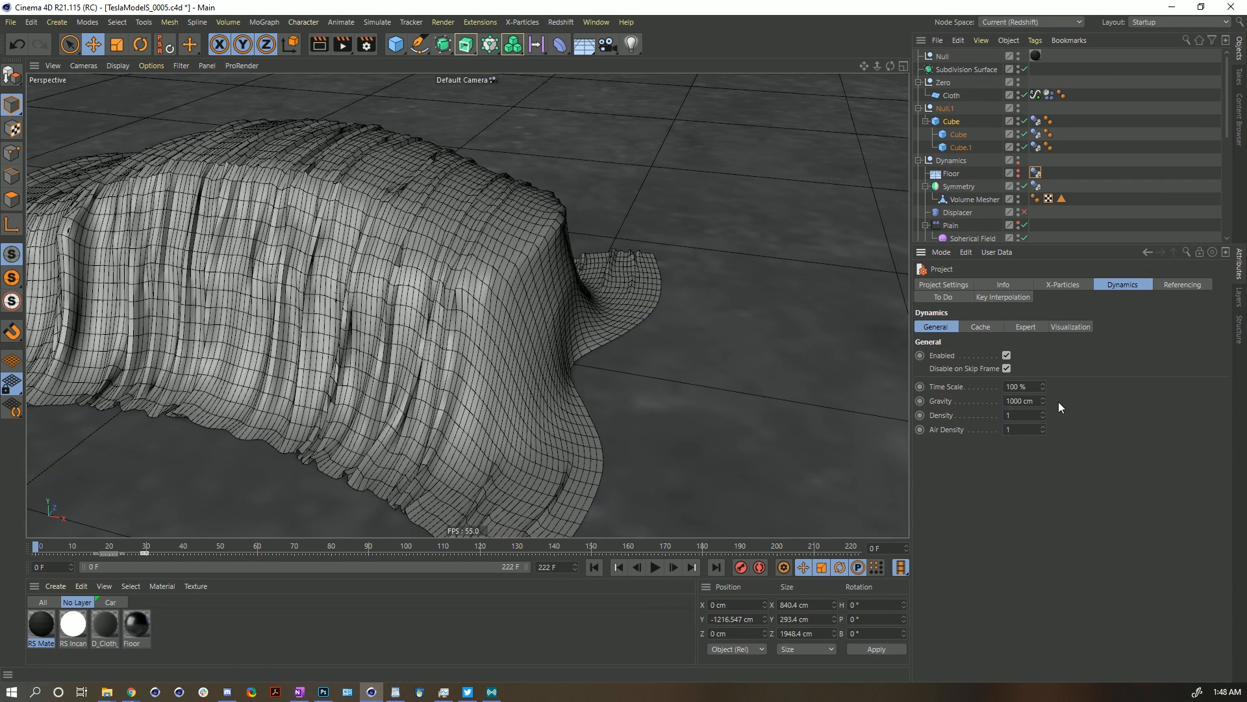
left_click(1026, 326)
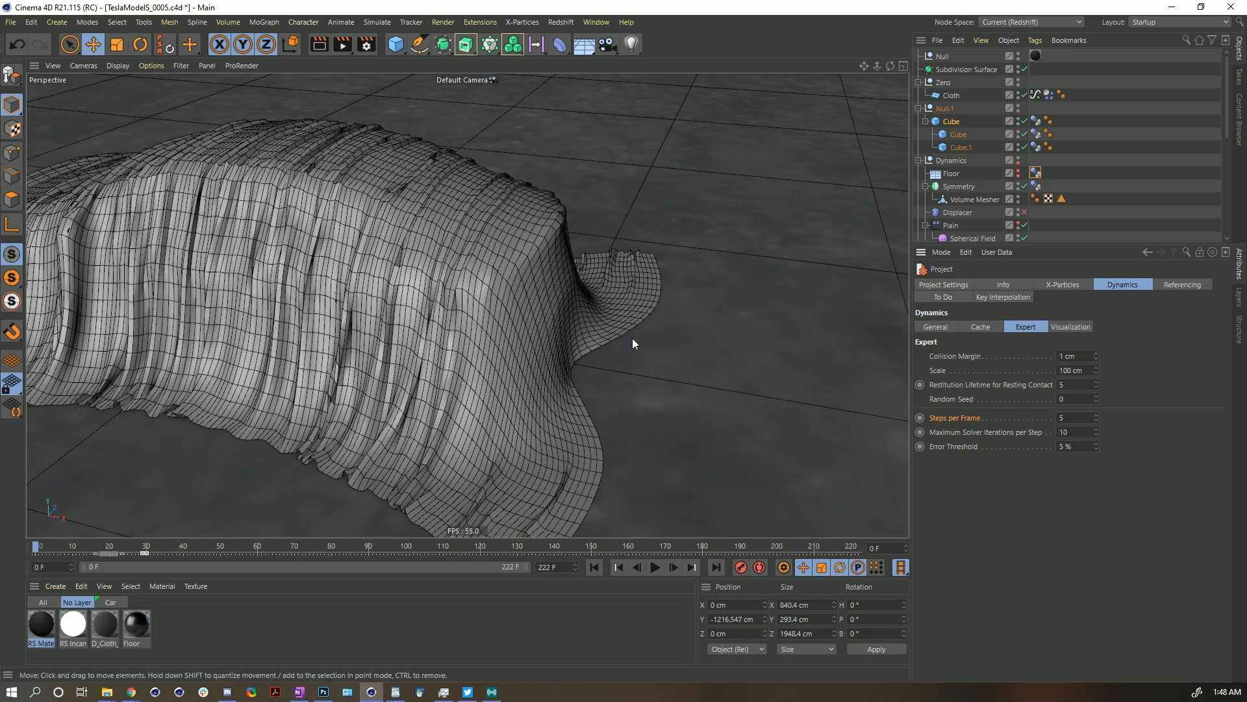
Add a dynamics Spring object to the scene for pulling the draped cloth.
scroll(548, 315, "down", 3)
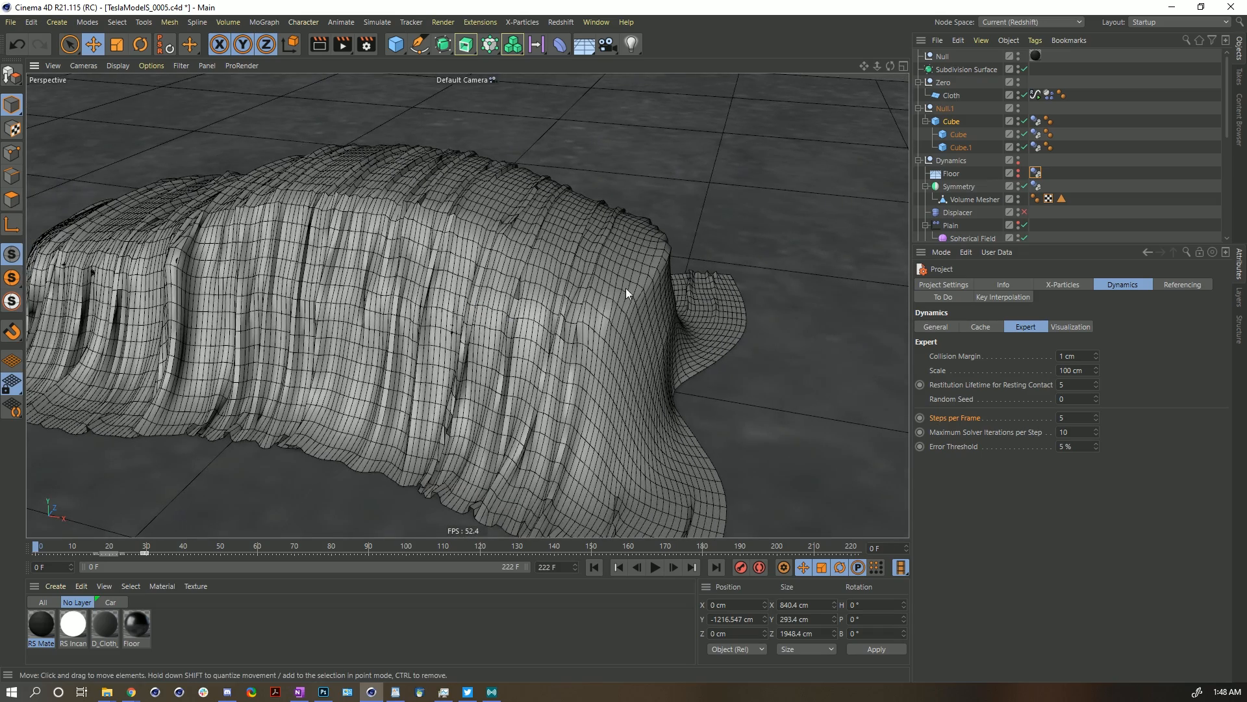
scroll(583, 276, "down", 2)
left_click_drag(583, 275, 534, 295, "alt")
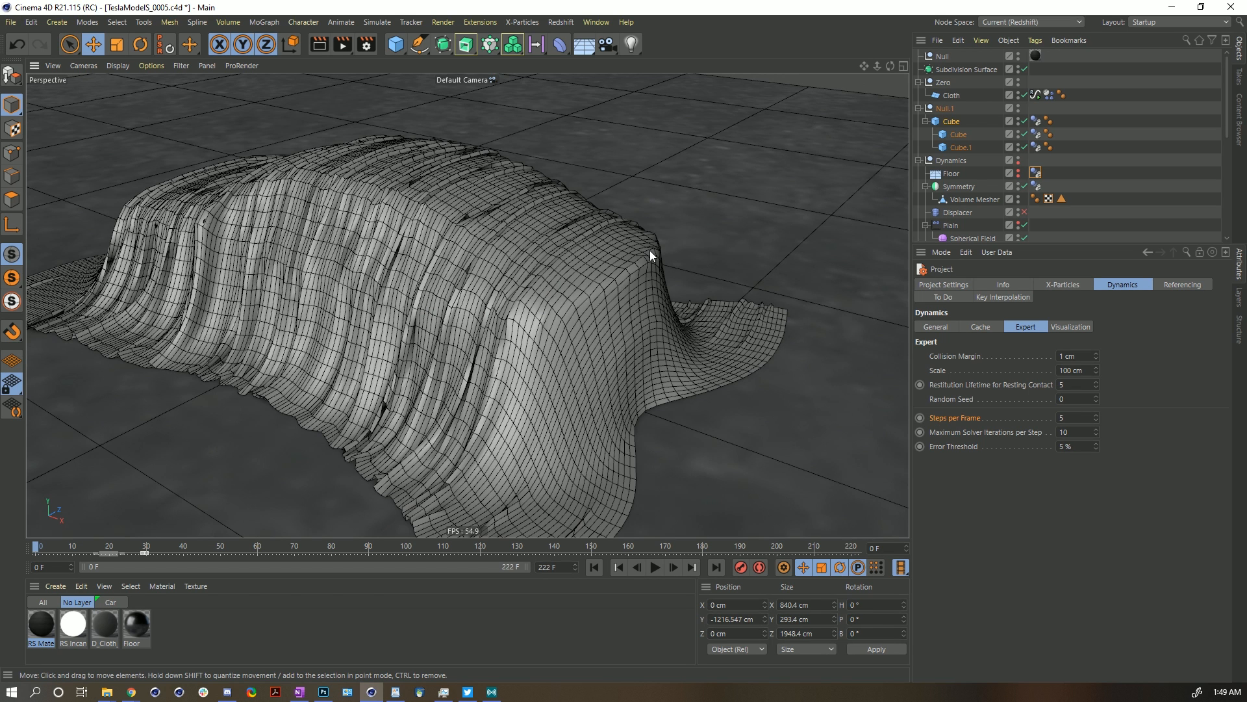
left_click_drag(355, 243, 364, 296, "alt")
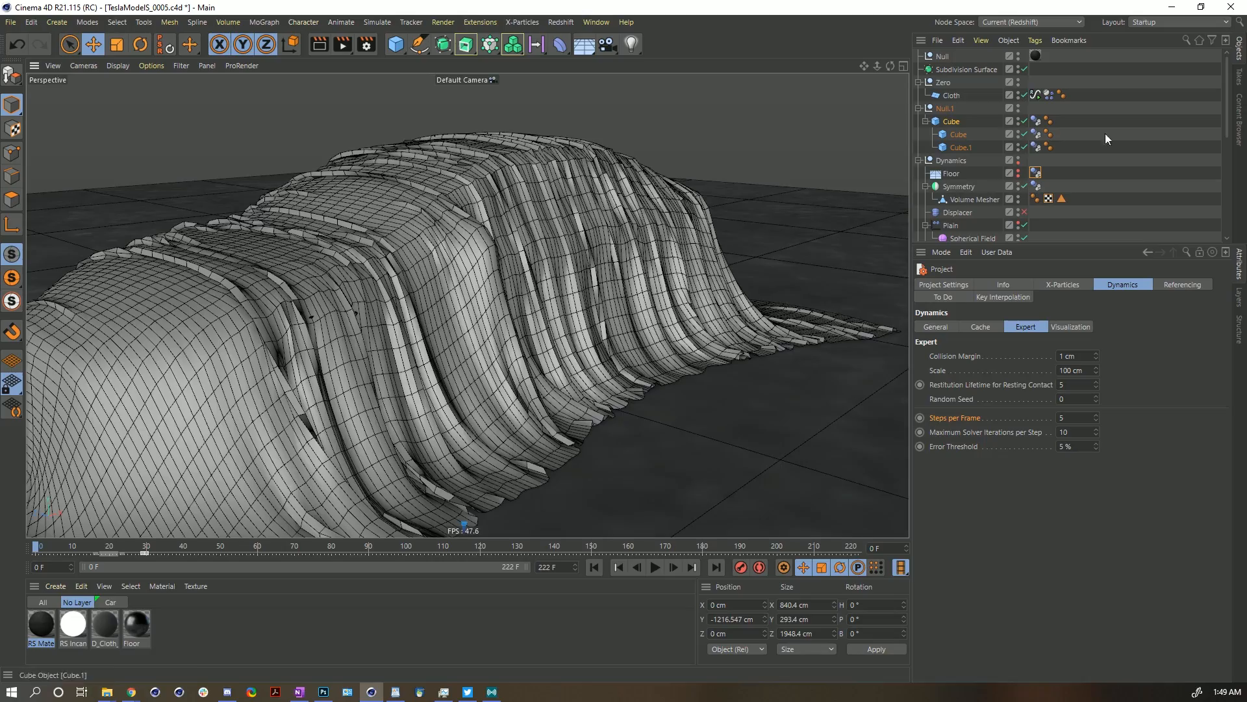
left_click_drag(645, 240, 539, 313, "alt")
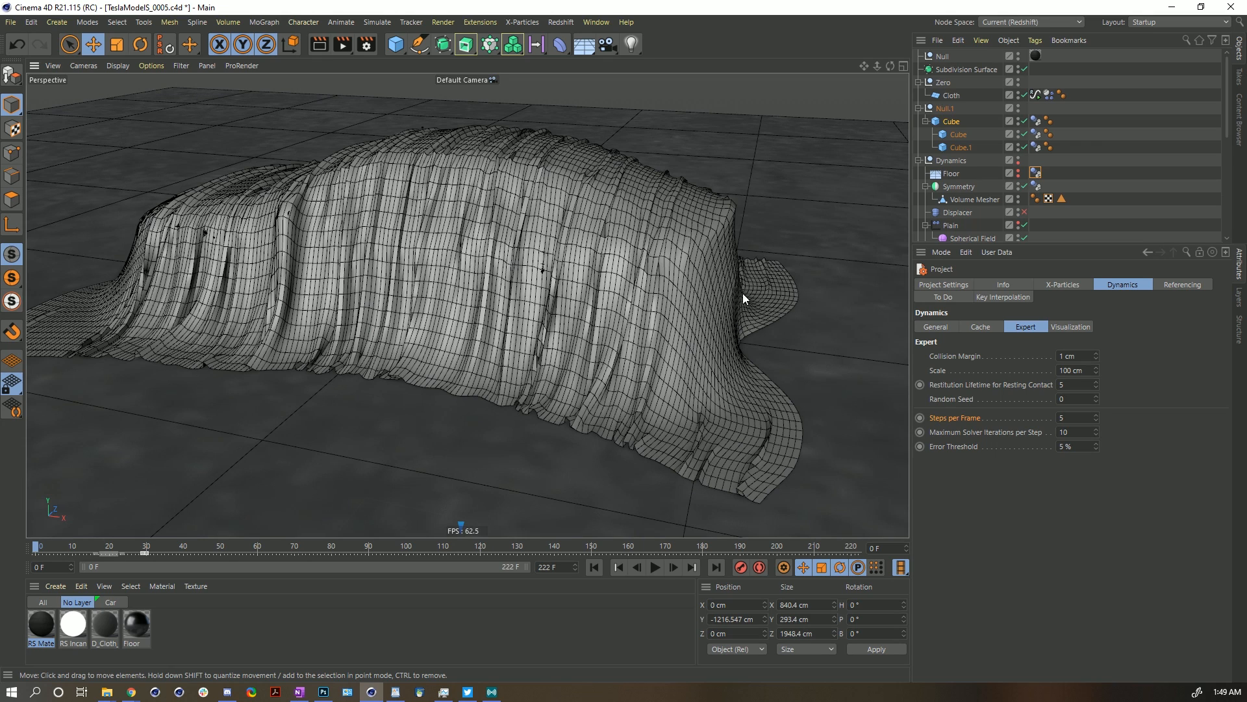
left_click_drag(609, 299, 377, 300, "alt")
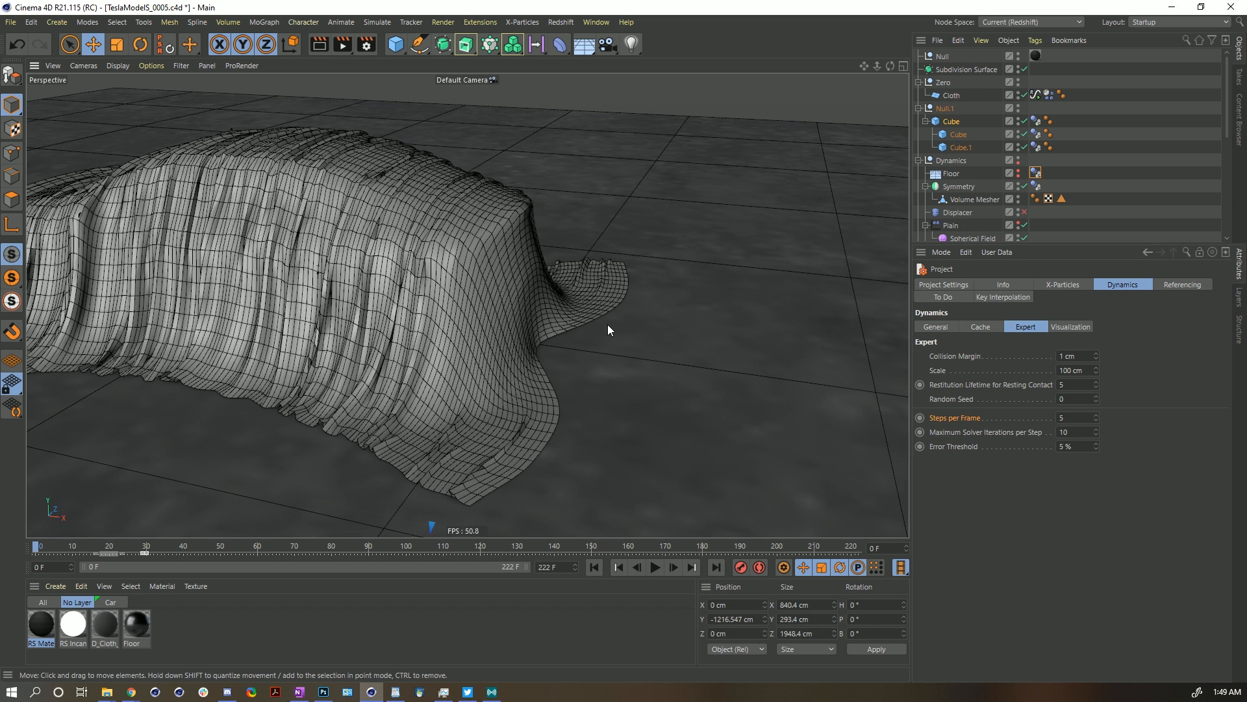
left_click(374, 22)
mouse_move(403, 58)
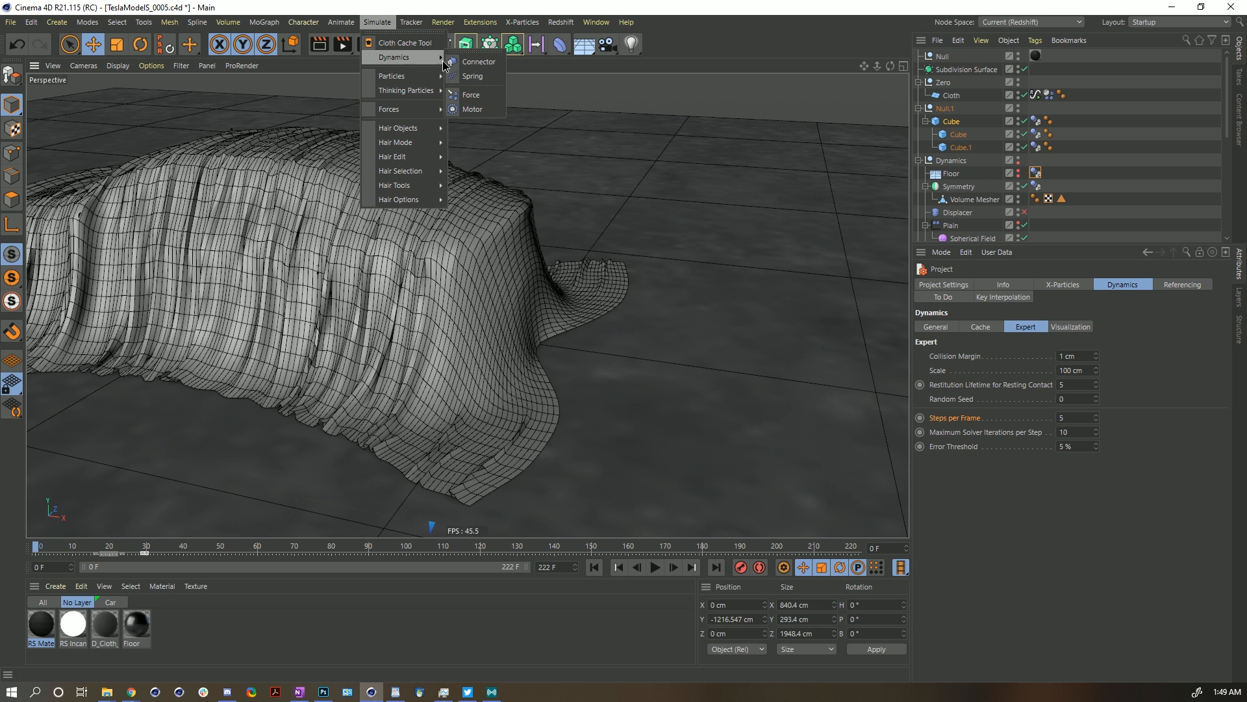
left_click(473, 77)
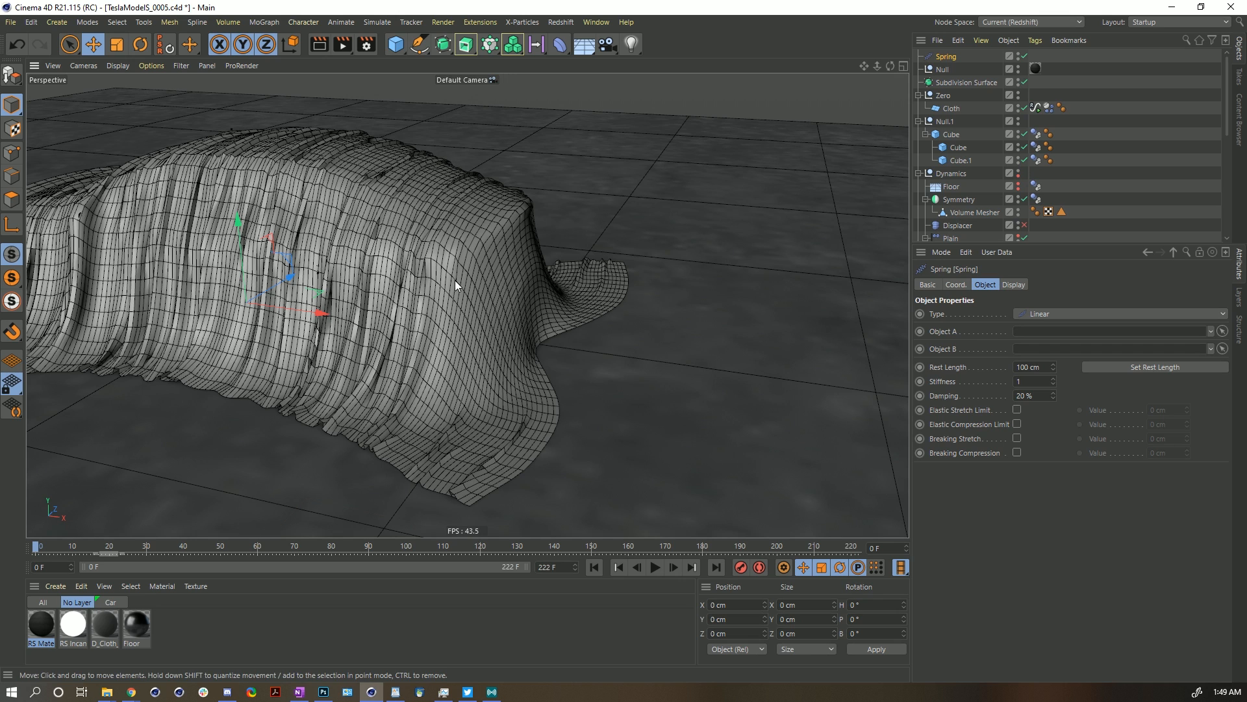
Enable snapping and move the spring onto the cloth at the car's end, at about X 251 cm and Y 71 cm.
key("shift+s")
left_click_drag(286, 263, 582, 249)
mouse_move(537, 311)
left_mouse_down("alt")
mouse_move(353, 282)
mouse_move(536, 330)
left_mouse_up("alt")
left_click_drag(540, 260, 504, 261, "alt")
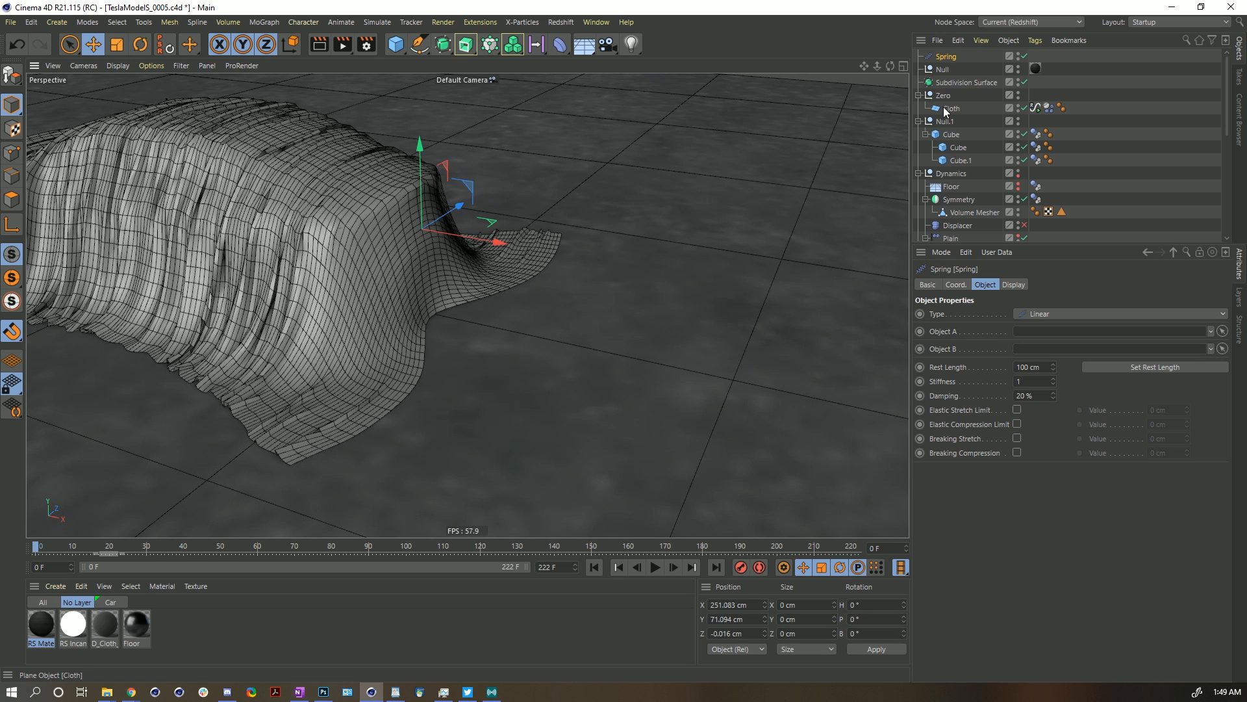
Assign Cloth as the spring's Object A and attach it by Polygon Point with index 4834.
left_click_drag(946, 114, 1033, 339)
left_click(1048, 346)
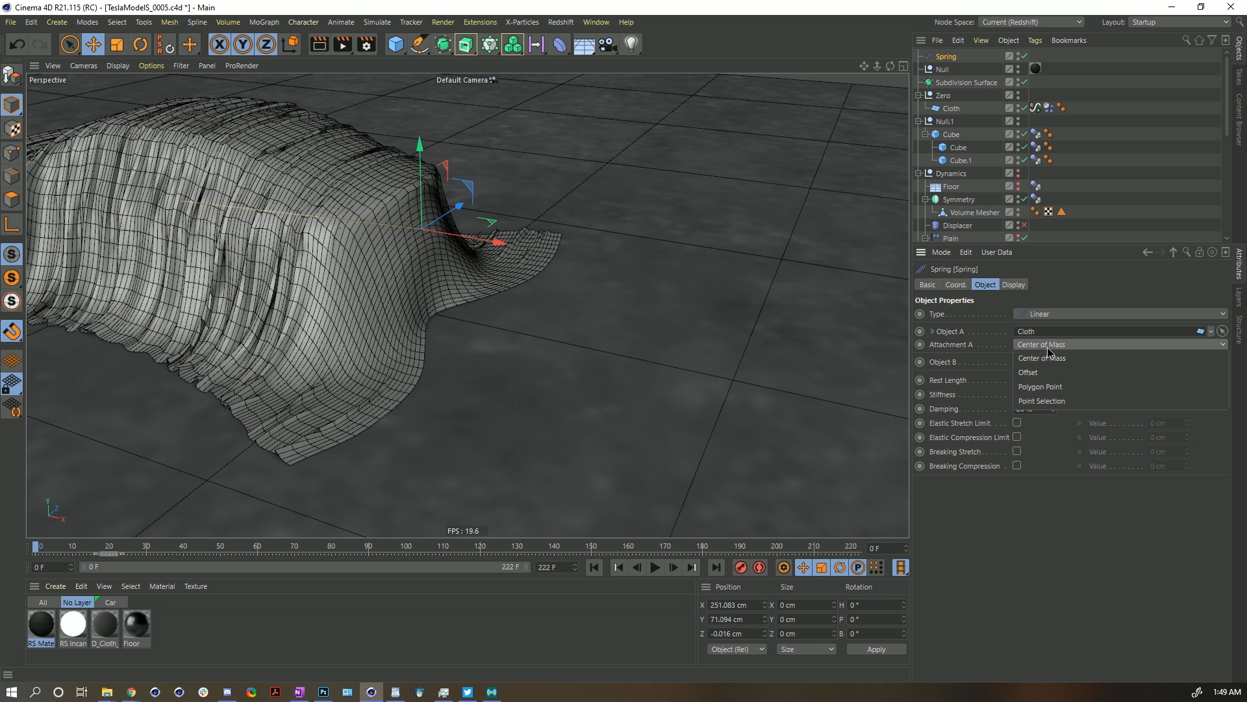
left_click(1058, 389)
left_click_drag(1053, 358, 1054, 251)
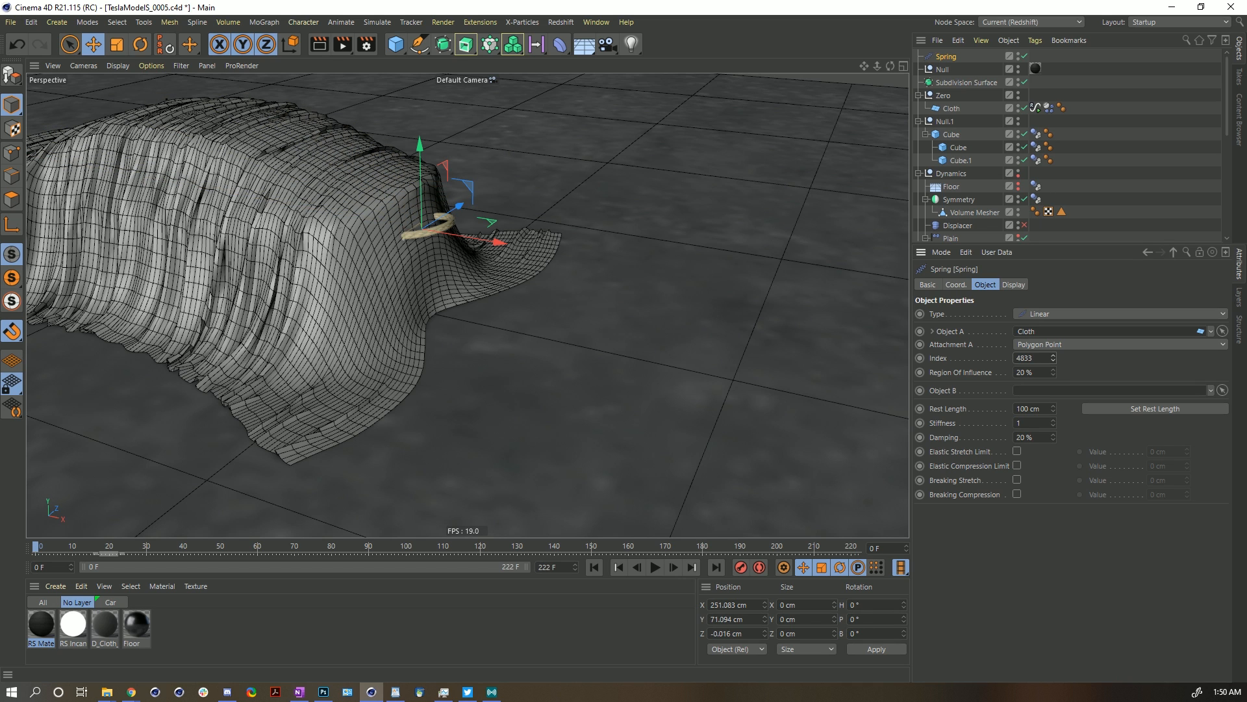
left_click(1052, 356)
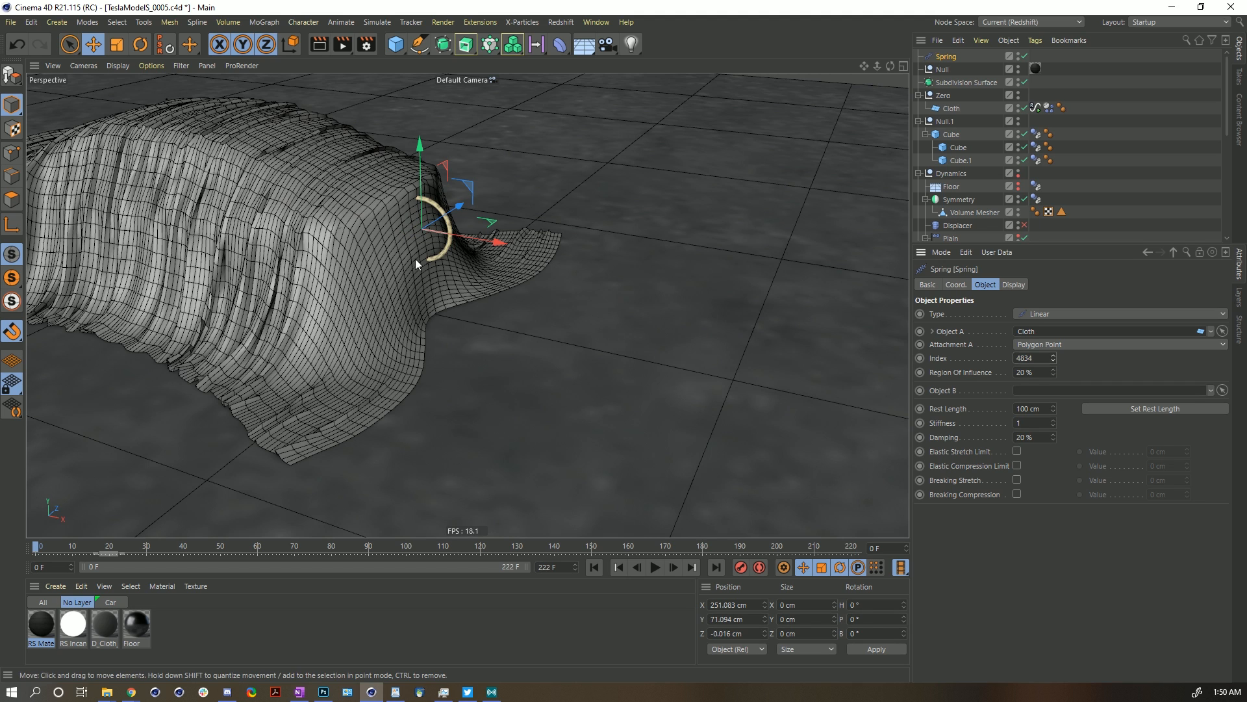
Set the spring's rest length from its current position and its Region of Influence to 10 %.
left_click(1117, 407)
left_click_drag(1021, 372, 1015, 372)
type("1")
key("Return")
Examine the collision friction setting in the cloth's Dynamics Body tag.
left_click_drag(412, 252, 420, 241, "alt")
middle_click_drag(419, 241, 629, 256, "alt")
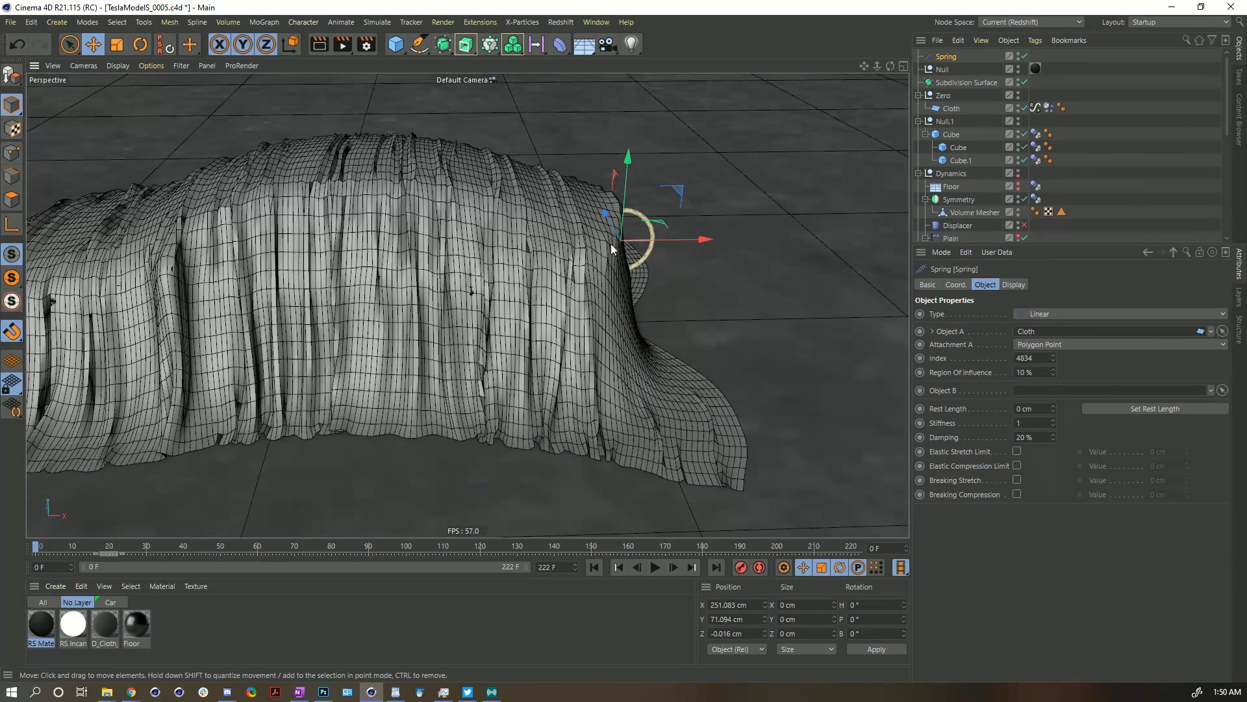
left_click_drag(545, 247, 585, 249, "alt")
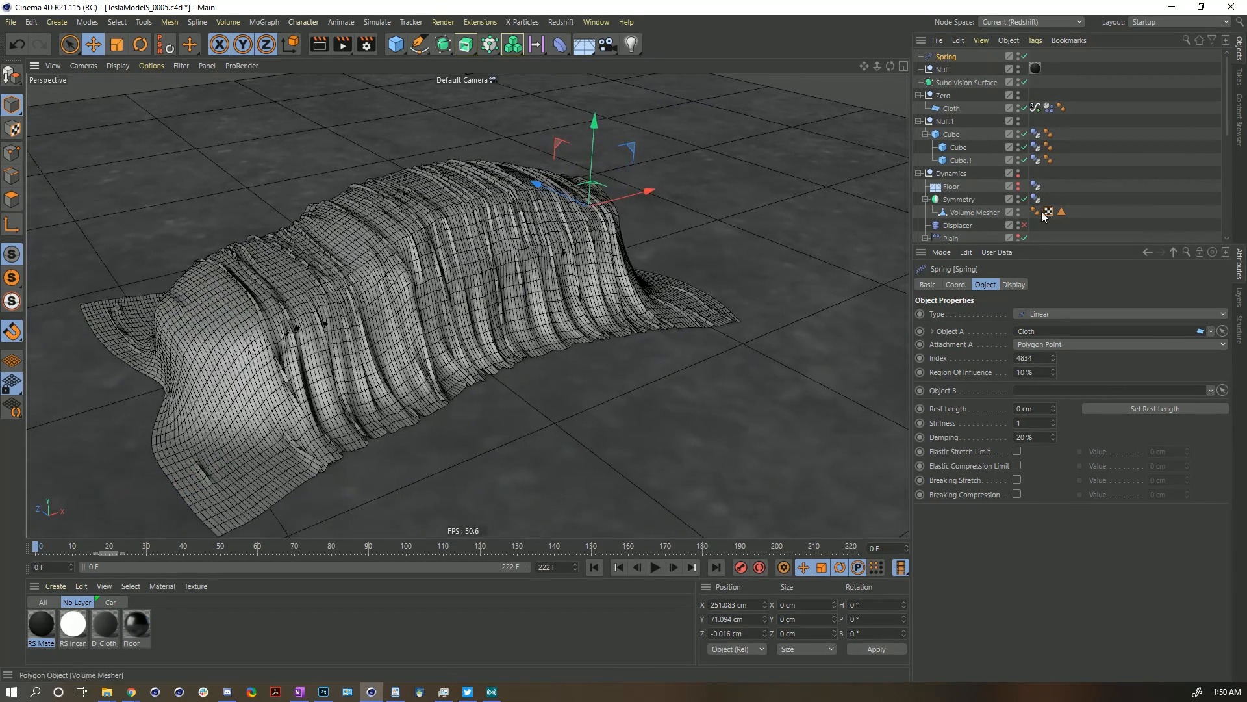
left_click(1049, 109)
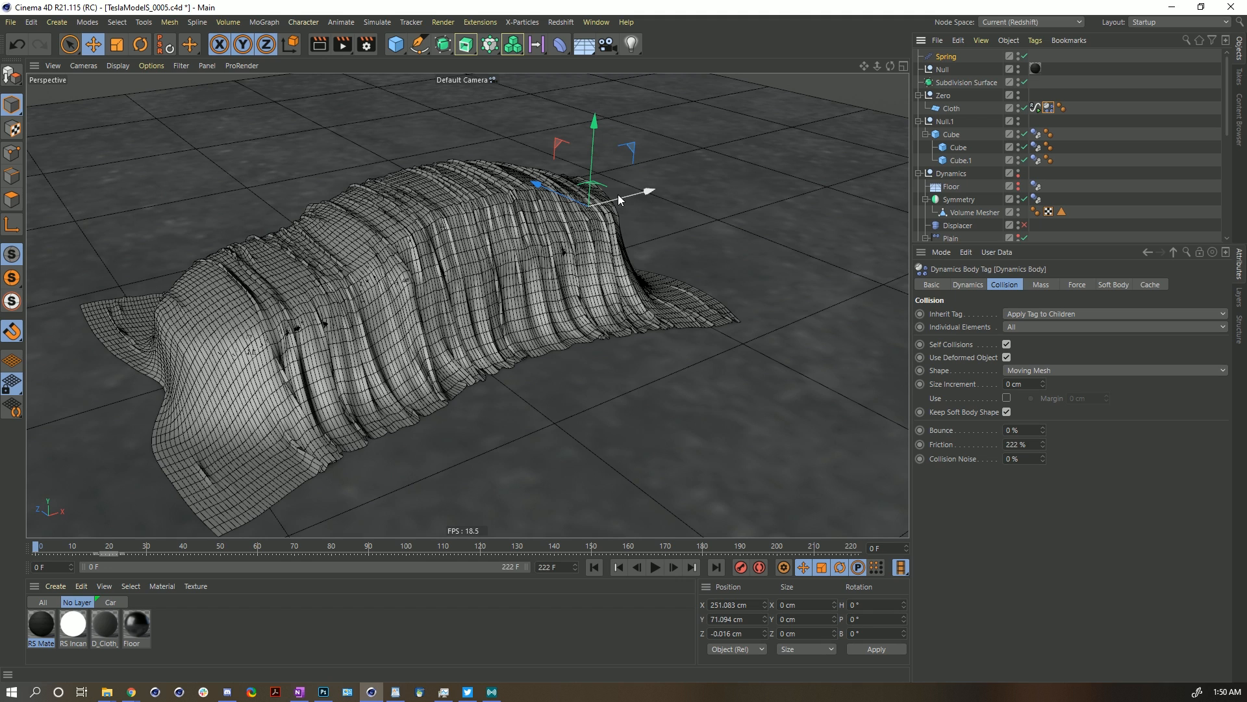
right_click(1059, 428)
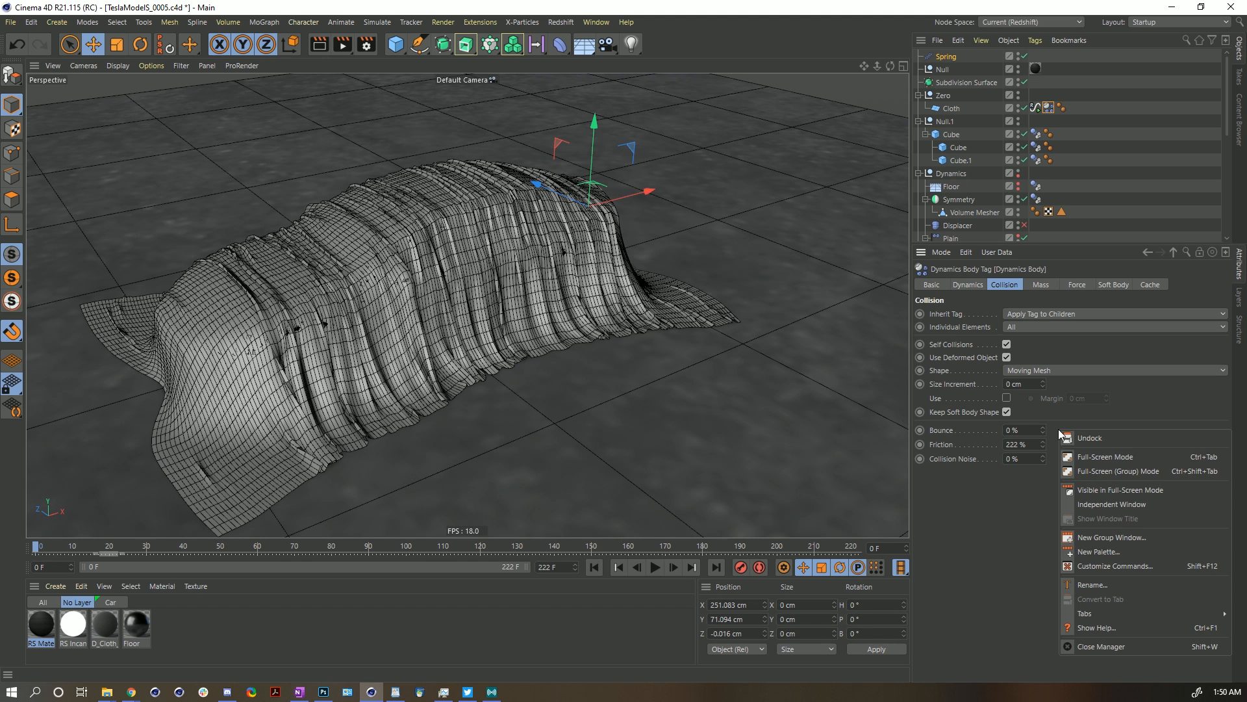
left_click(1054, 434)
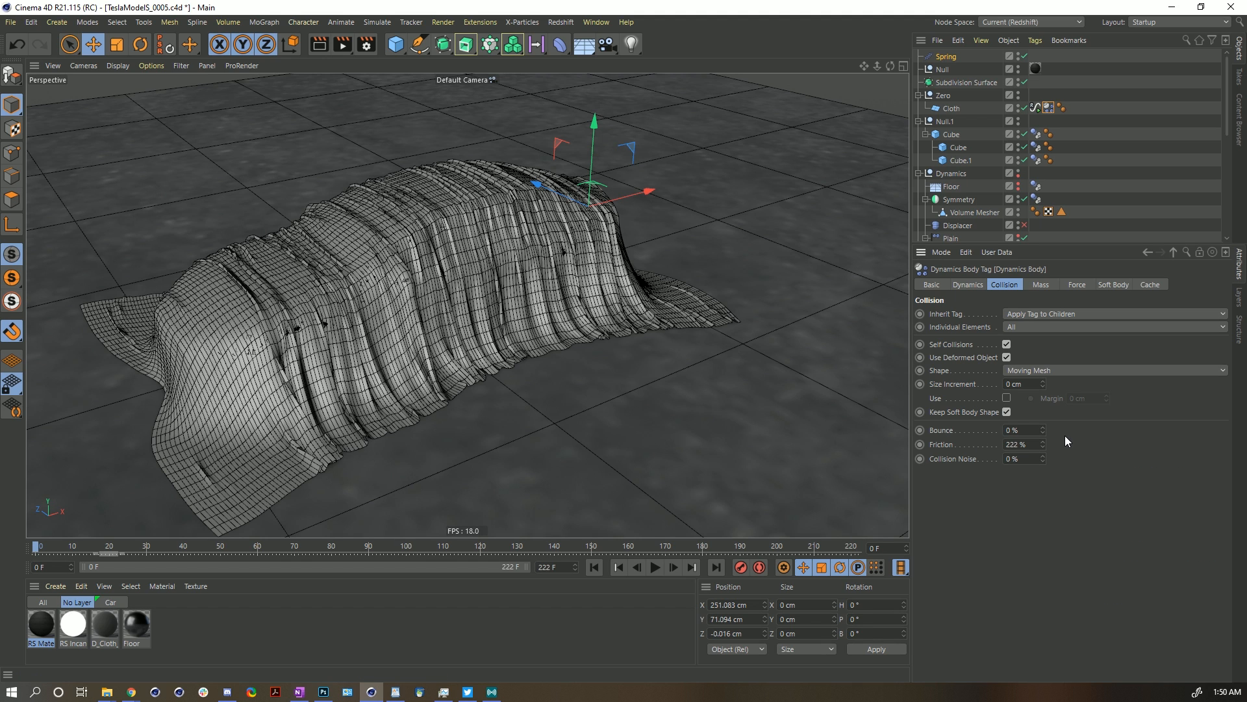
left_click(946, 445)
Add a Signal tag to the Spring and link it to the spring's X position.
left_click(942, 57)
left_click_drag(627, 190, 506, 192, "alt")
middle_click_drag(505, 193, 481, 286, "alt")
right_click_drag(481, 286, 963, 116, "alt")
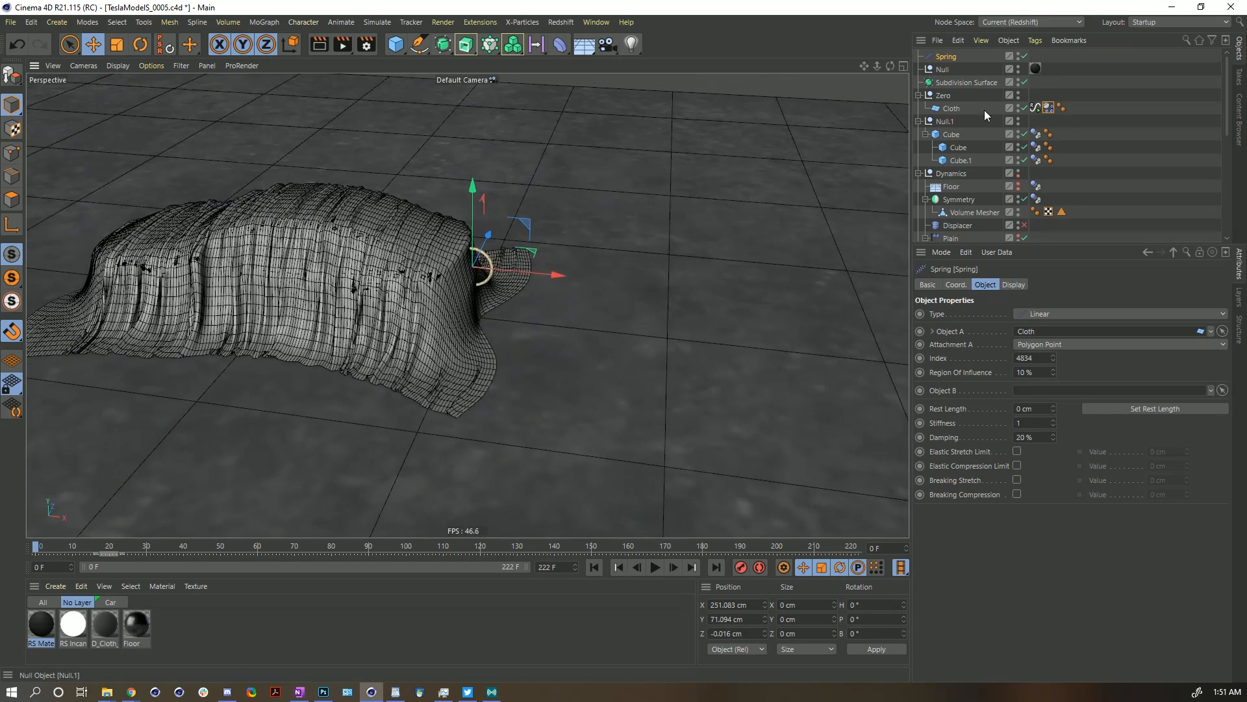
right_click_drag(506, 288, 878, 100, "alt")
right_click(939, 59)
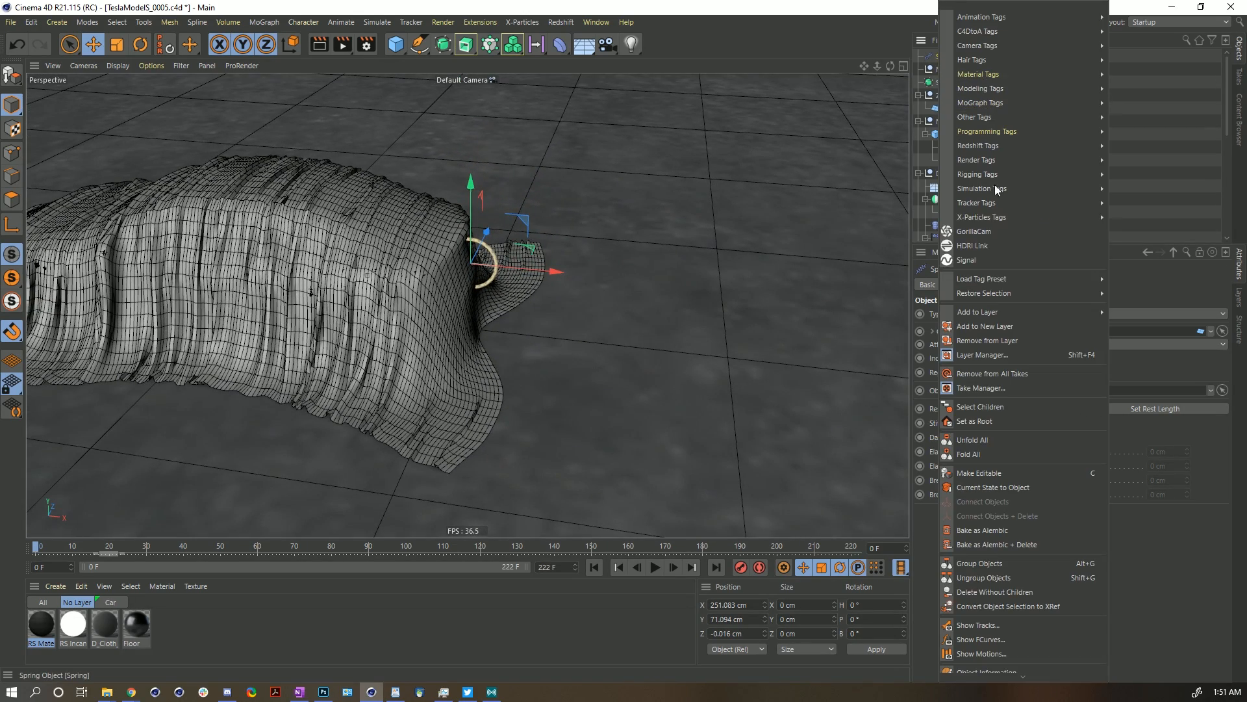
left_click(981, 256)
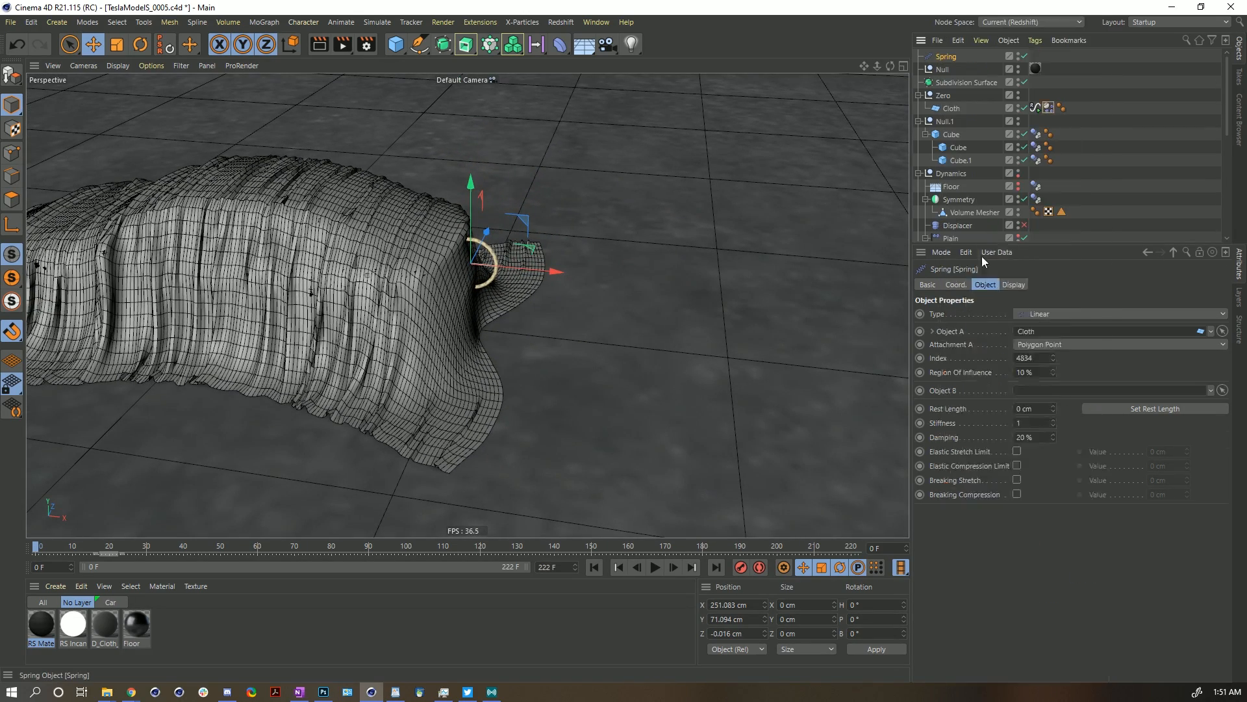
left_click(945, 58)
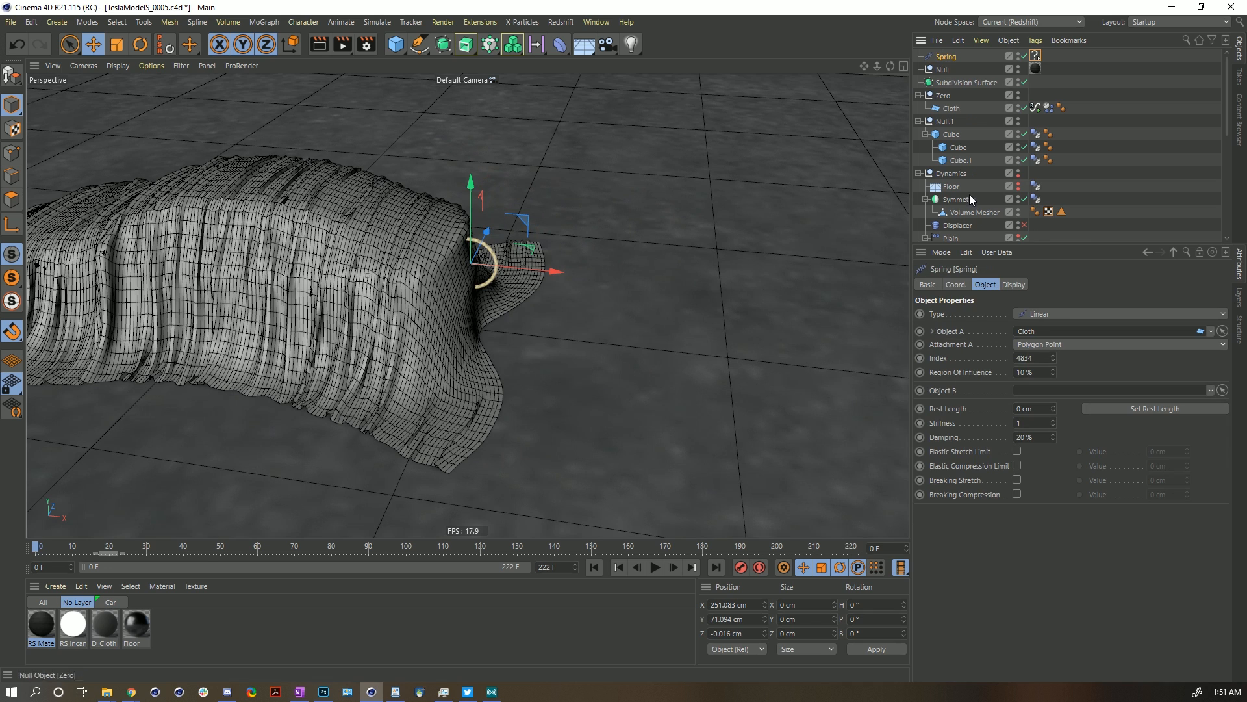
left_click(956, 285)
left_click_drag(939, 316, 1038, 57)
left_click(1037, 57)
Shape the Position X signal's Time curve to ease in from the minimum and climb steadily to the maximum.
right_click(998, 398)
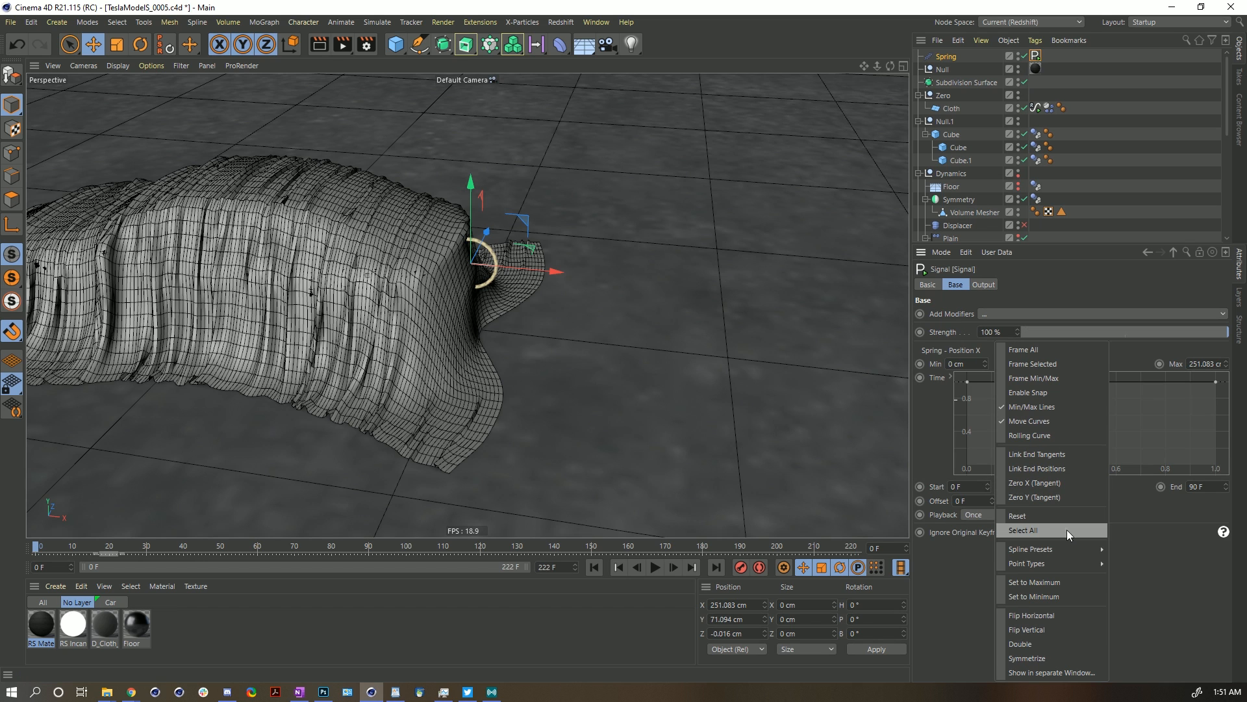
mouse_move(1081, 564)
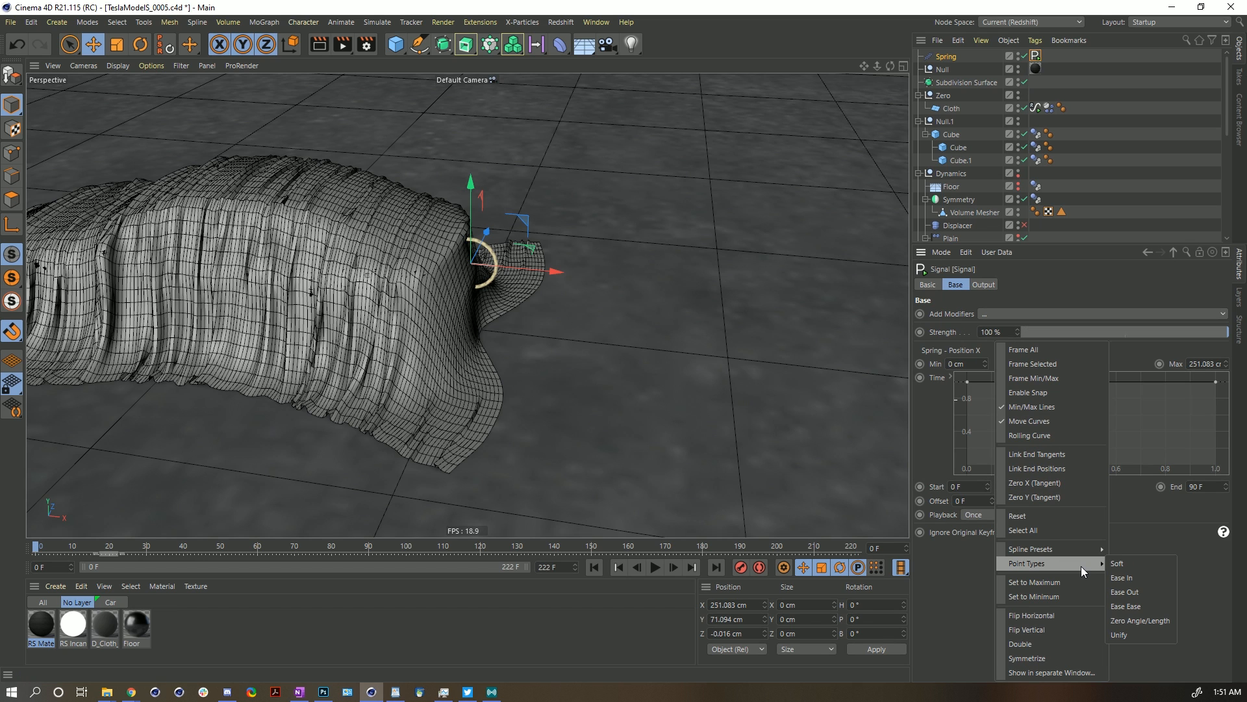
left_click(1160, 538)
left_click_drag(967, 381, 948, 471)
left_click_drag(1044, 469, 994, 466)
left_click(1214, 382)
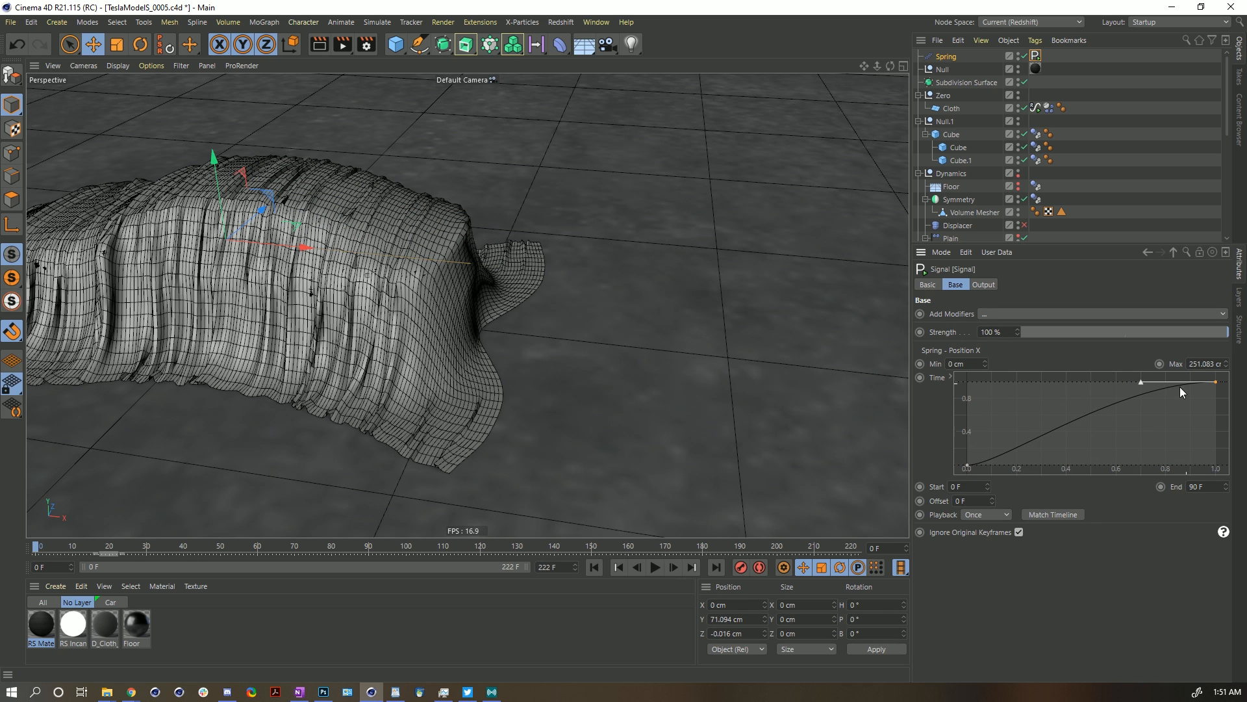
mouse_move(1141, 383)
left_mouse_down()
mouse_move(1151, 404)
mouse_move(1137, 406)
left_mouse_up()
Set the Position X signal's Min to 251.083 cm.
left_click(1196, 362)
double_click(972, 363)
type("251.083 cm")
left_click(1022, 356)
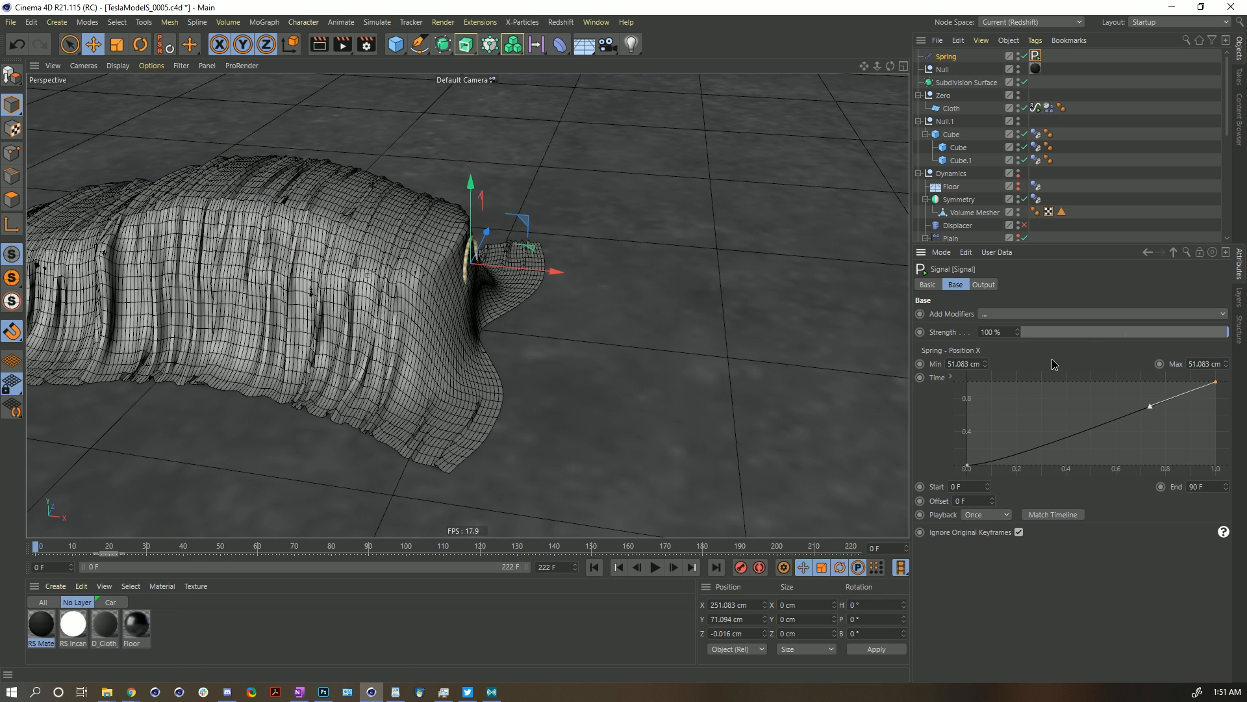
Go to frame 219 and raise the Position X signal's Max to 2506.083 cm.
scroll(473, 284, "down", 6)
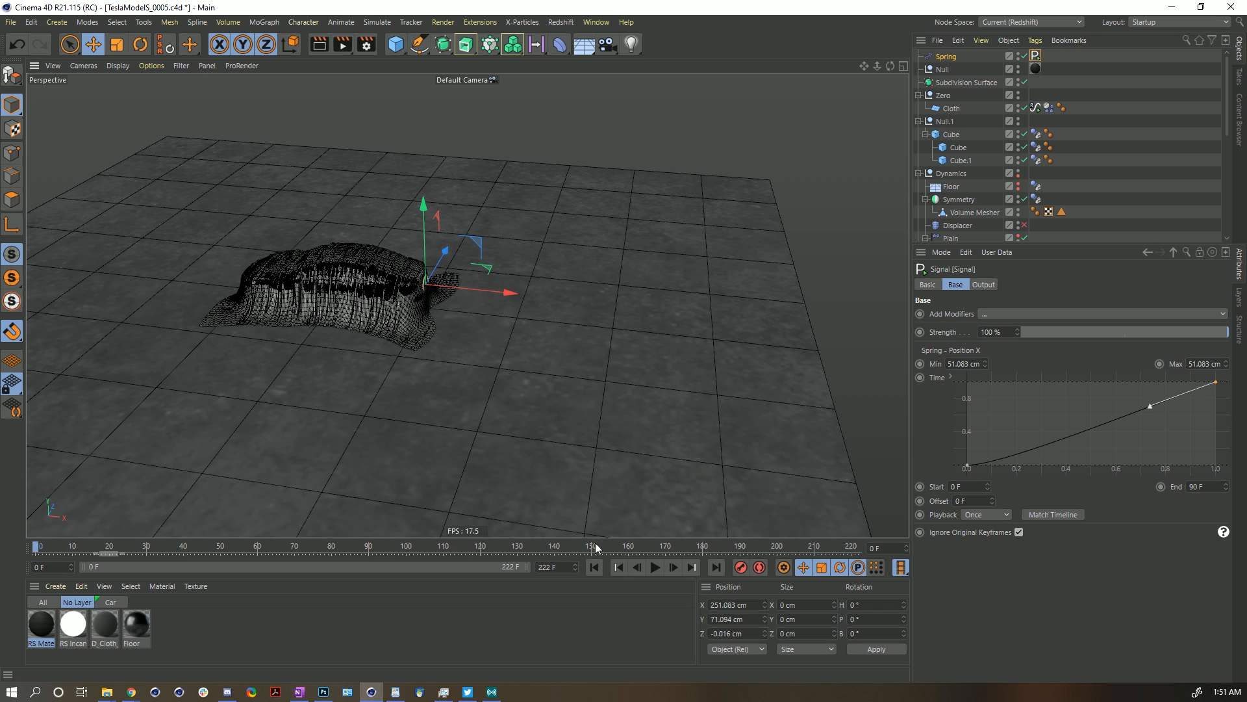
left_click(847, 546)
left_click_drag(1226, 364, 1226, 344)
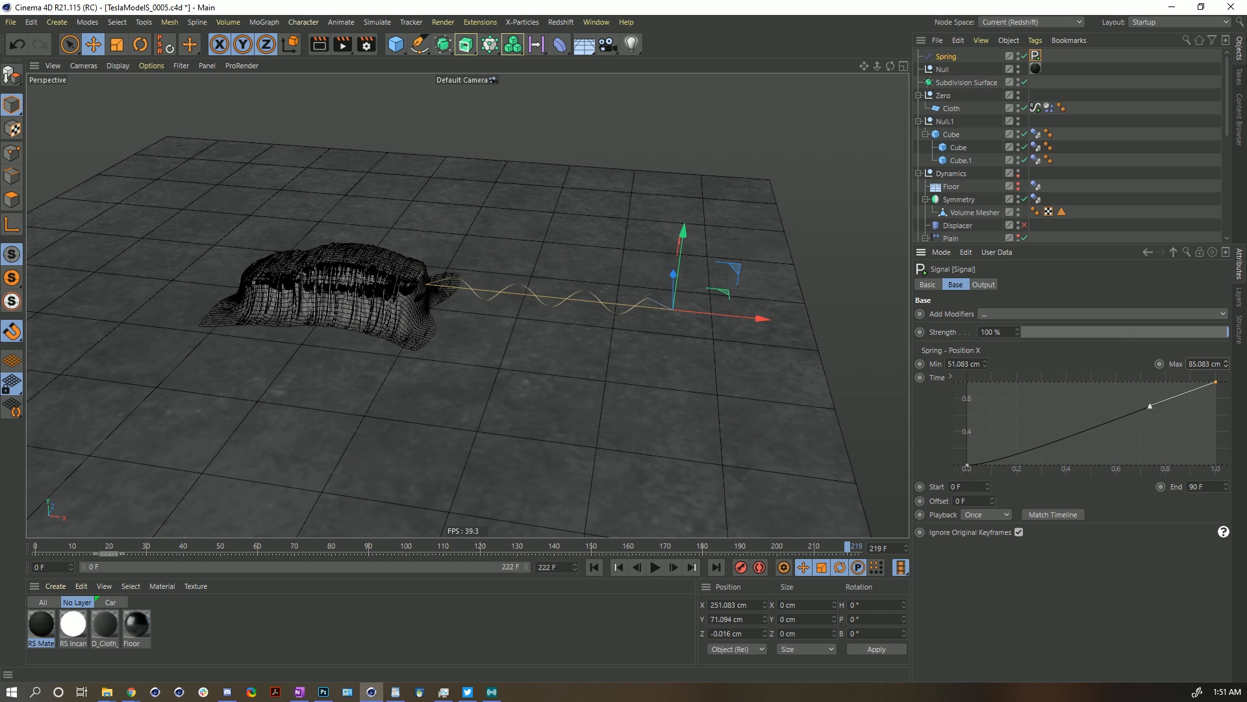
mouse_move(1226, 344)
left_mouse_down()
mouse_move(1226, 299)
mouse_move(1226, 313)
left_mouse_up()
left_click_drag(1226, 364, 1139, 370)
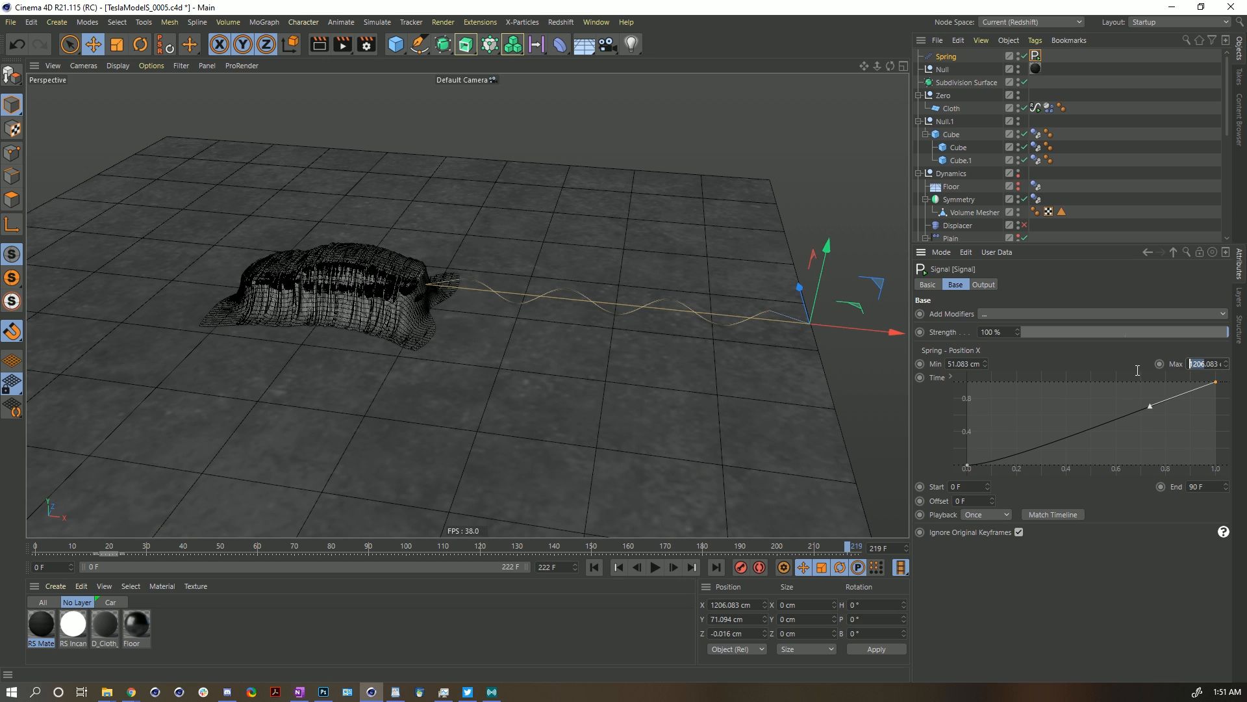
left_click(1197, 364)
key("Delete")
type("5")
key("Return")
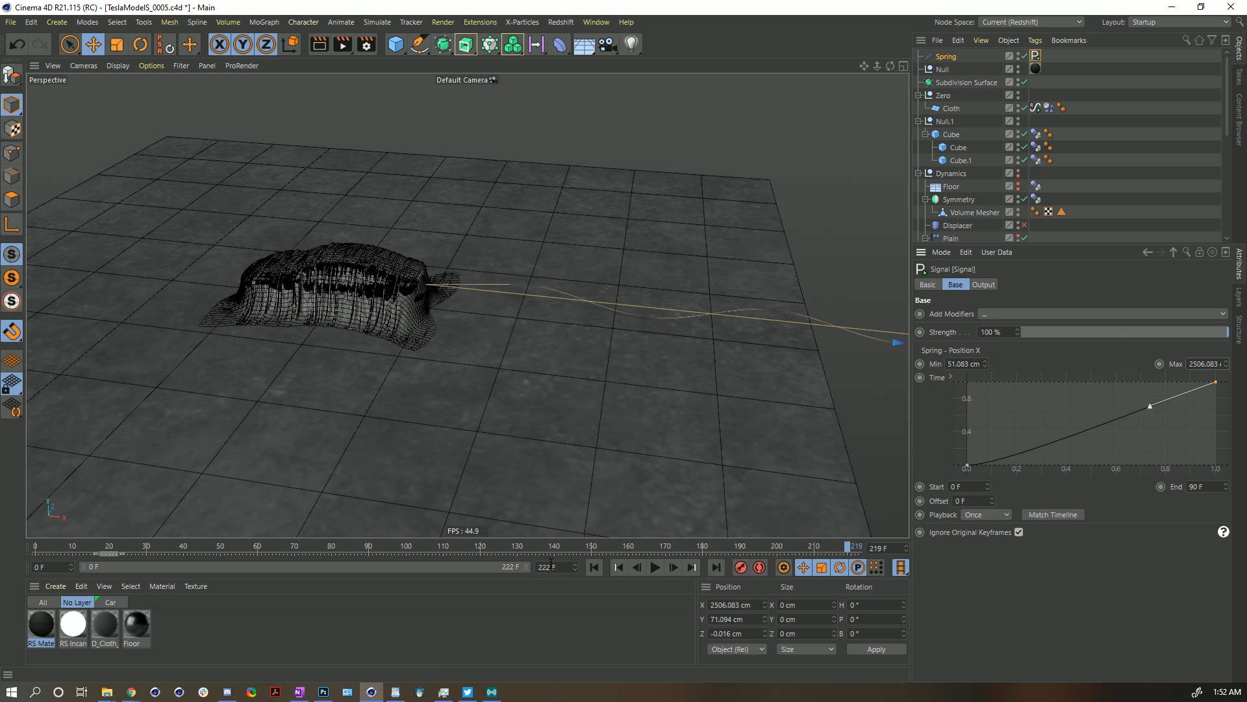
Return to frame 0 and set the Position X signal's End to 120 F.
left_click(36, 545)
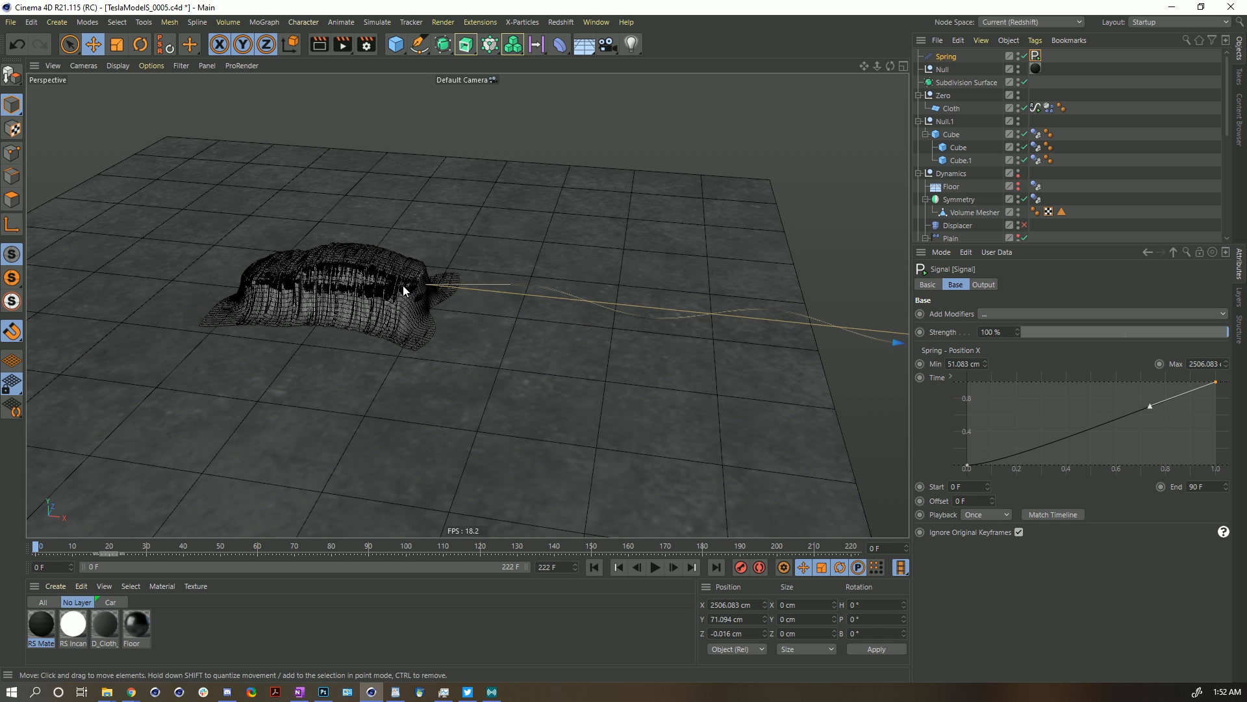
left_click_drag(353, 280, 438, 289, "alt")
scroll(373, 287, "up", 2)
double_click(1209, 488)
type("12")
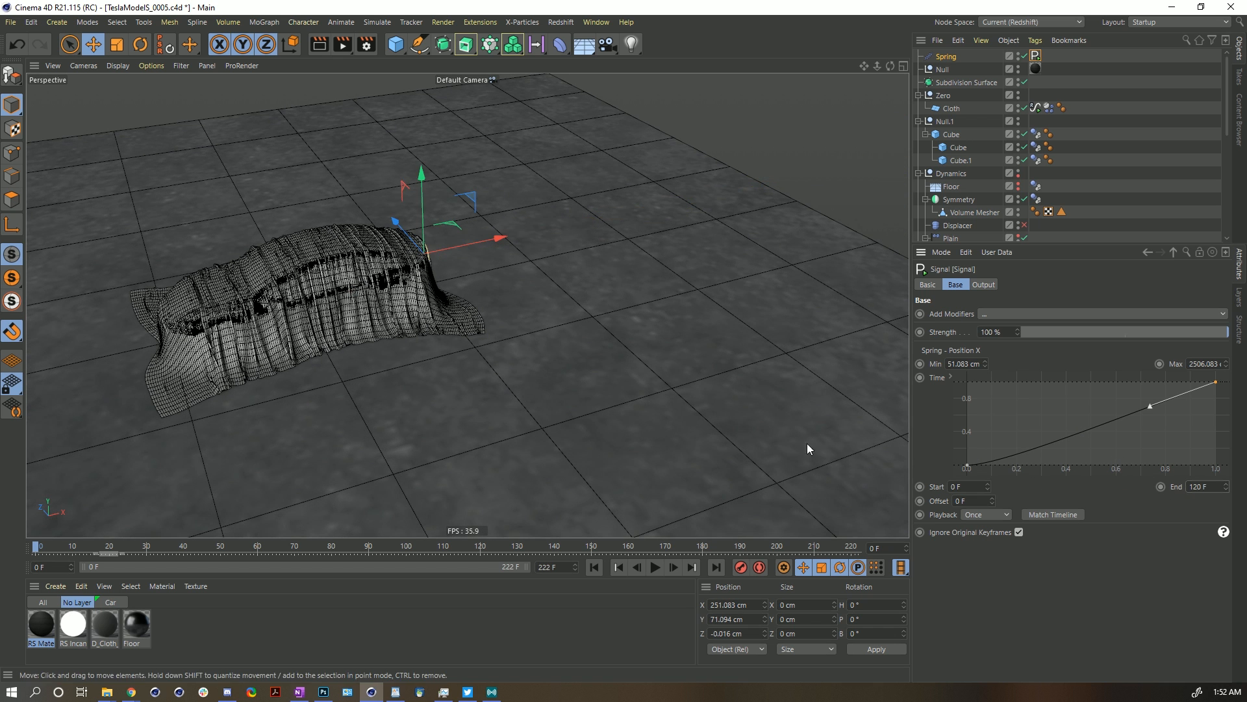
Add a second Signal tag to the Cloth and link it to the Friction of its Dynamics Body tag.
left_click_drag(308, 316, 354, 289, "alt")
middle_click_drag(325, 279, 419, 278, "alt")
scroll(419, 280, "up", 3)
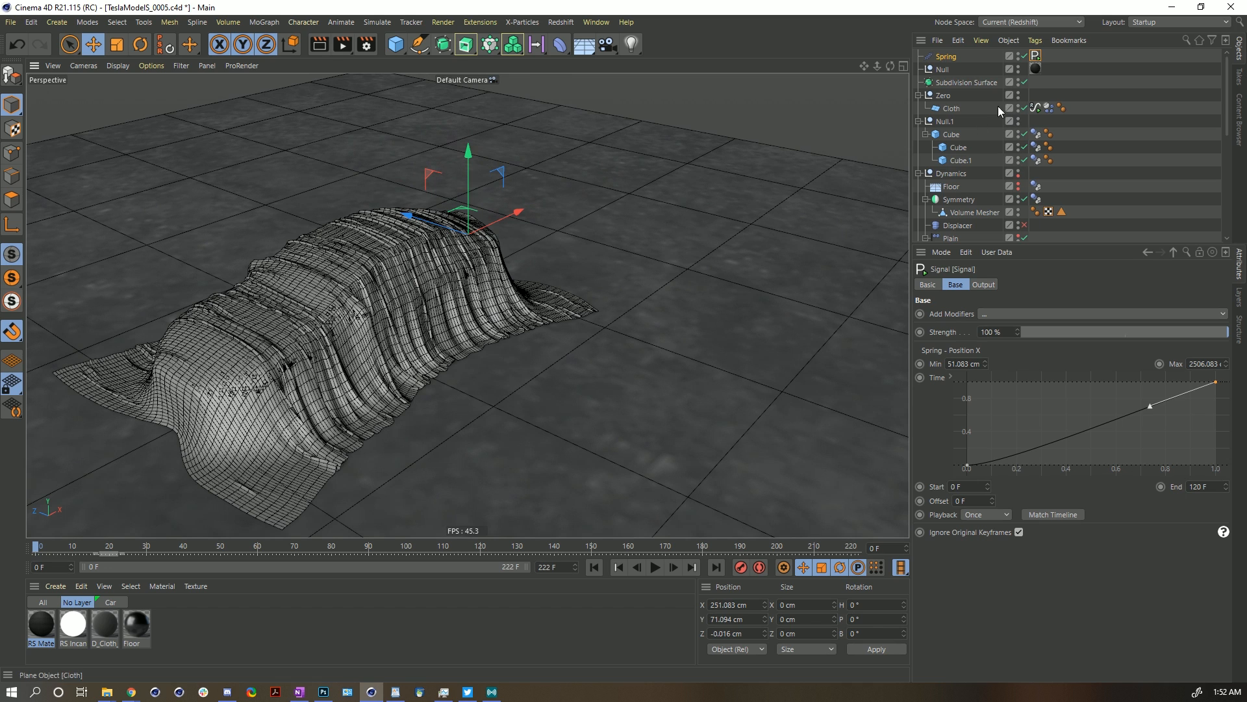
right_click(953, 111)
left_click(991, 256)
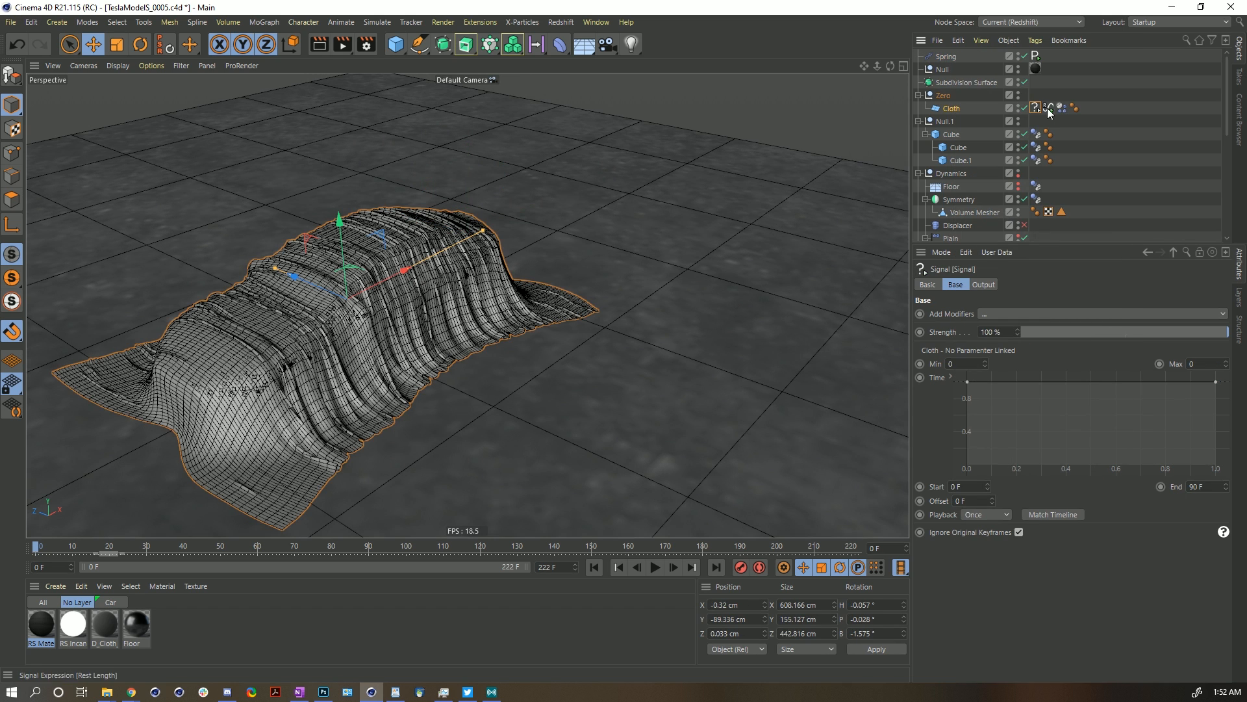
left_click_drag(961, 446, 1036, 107)
left_click(1036, 107)
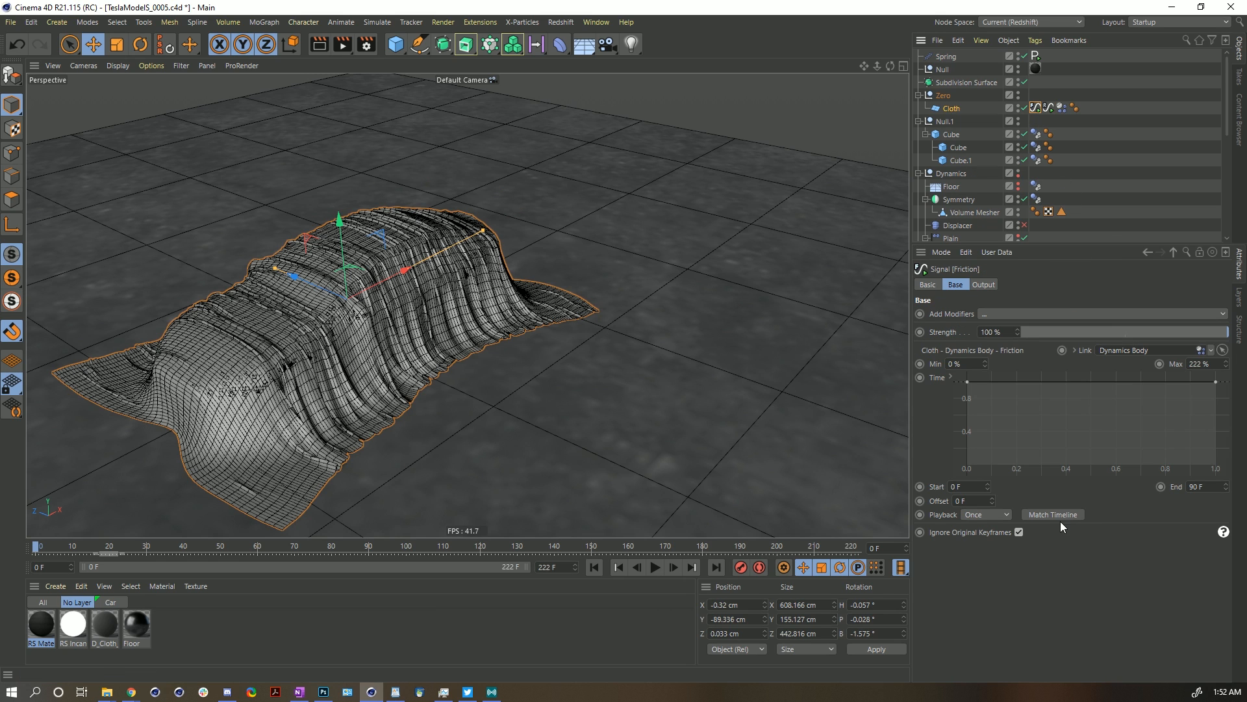
Shape the Friction signal's Time curve into a straight rise from minimum to maximum.
right_click(976, 409)
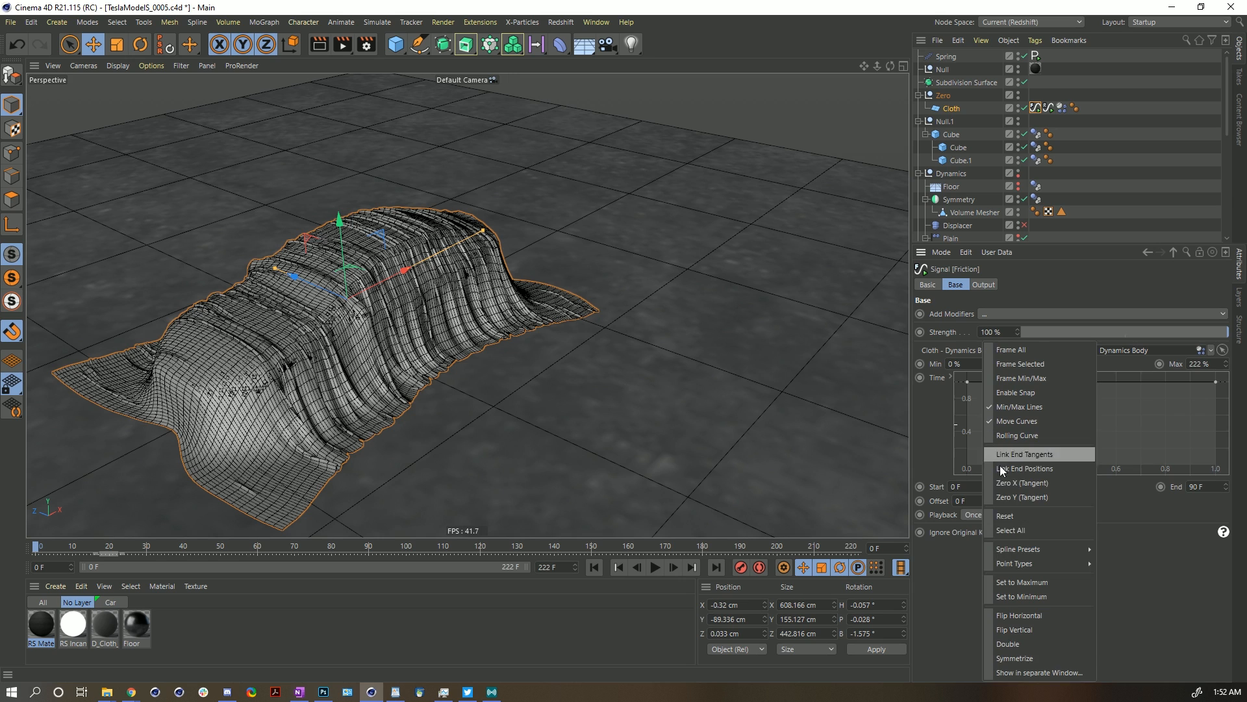
mouse_move(1029, 564)
left_click(1097, 538)
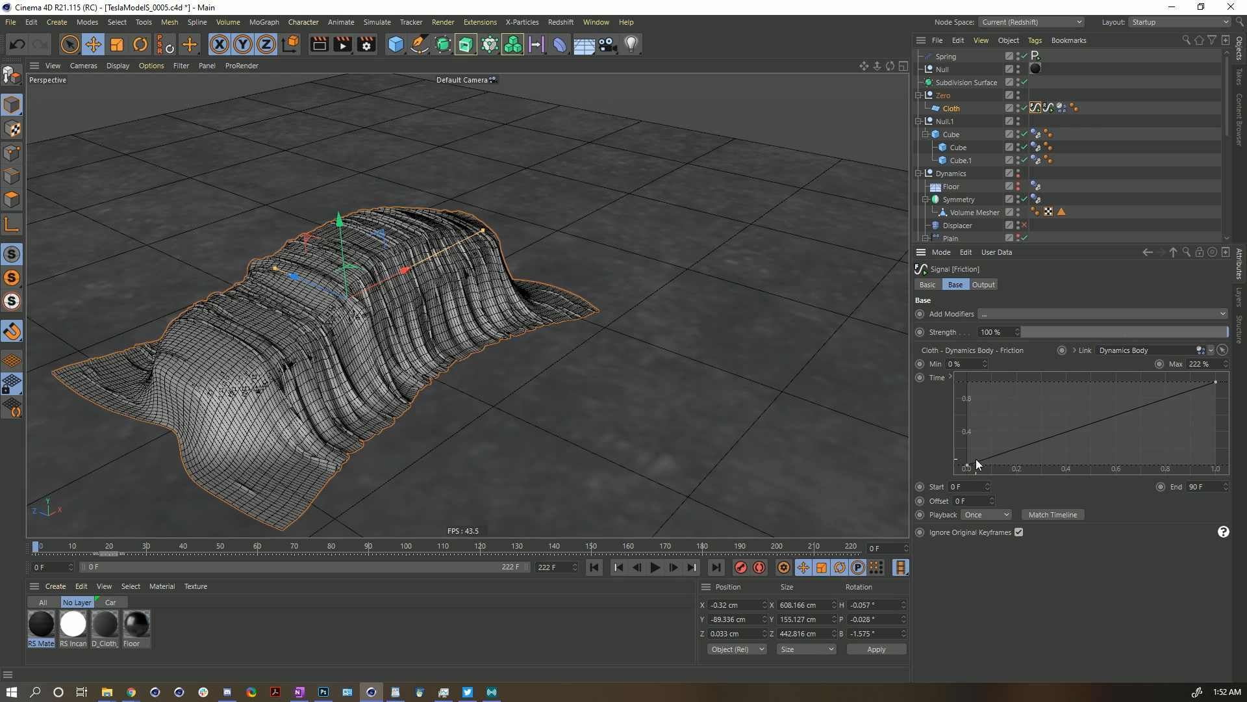
Reverse the Friction signal's Time curve into a straight fall from maximum to minimum and set its Min to 20%.
left_click_drag(971, 464, 966, 382)
left_click_drag(1215, 382, 1216, 464)
left_click(971, 363)
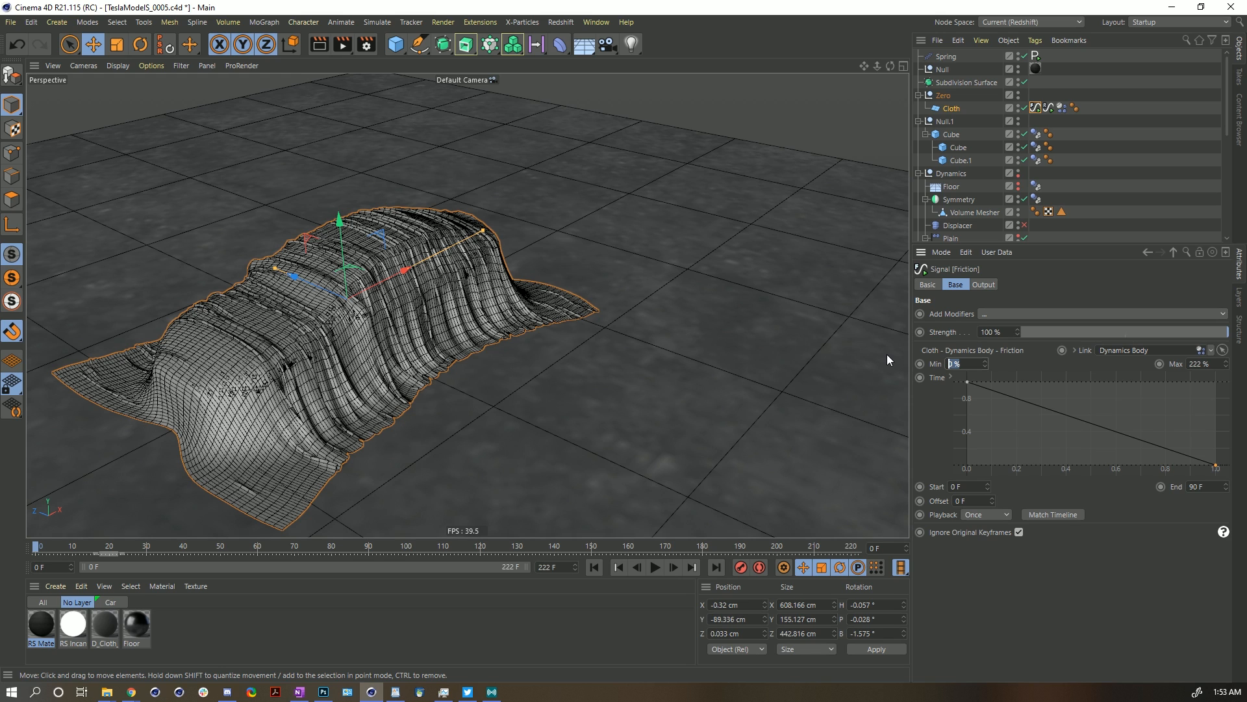
type("25")
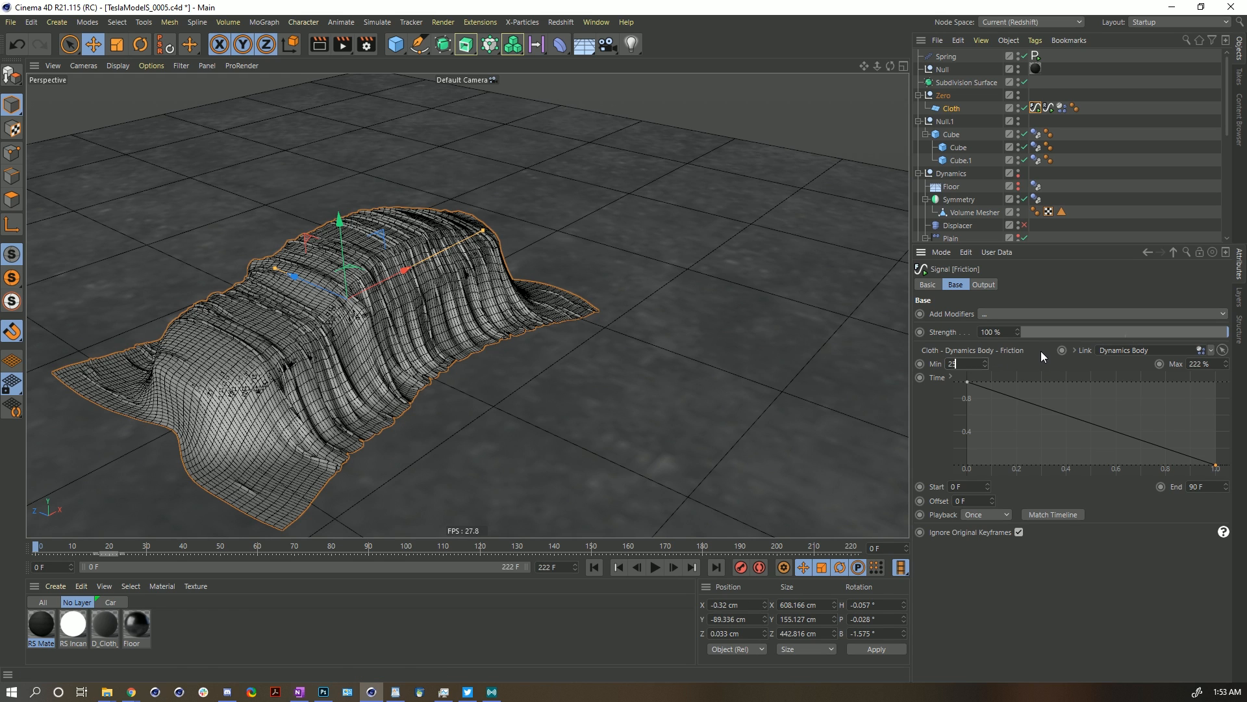
key("Return")
left_click_drag(973, 364, 923, 358)
type("2")
Set the Friction signal's End to 60 F.
left_click_drag(1207, 488, 1127, 494)
type("60")
key("Return")
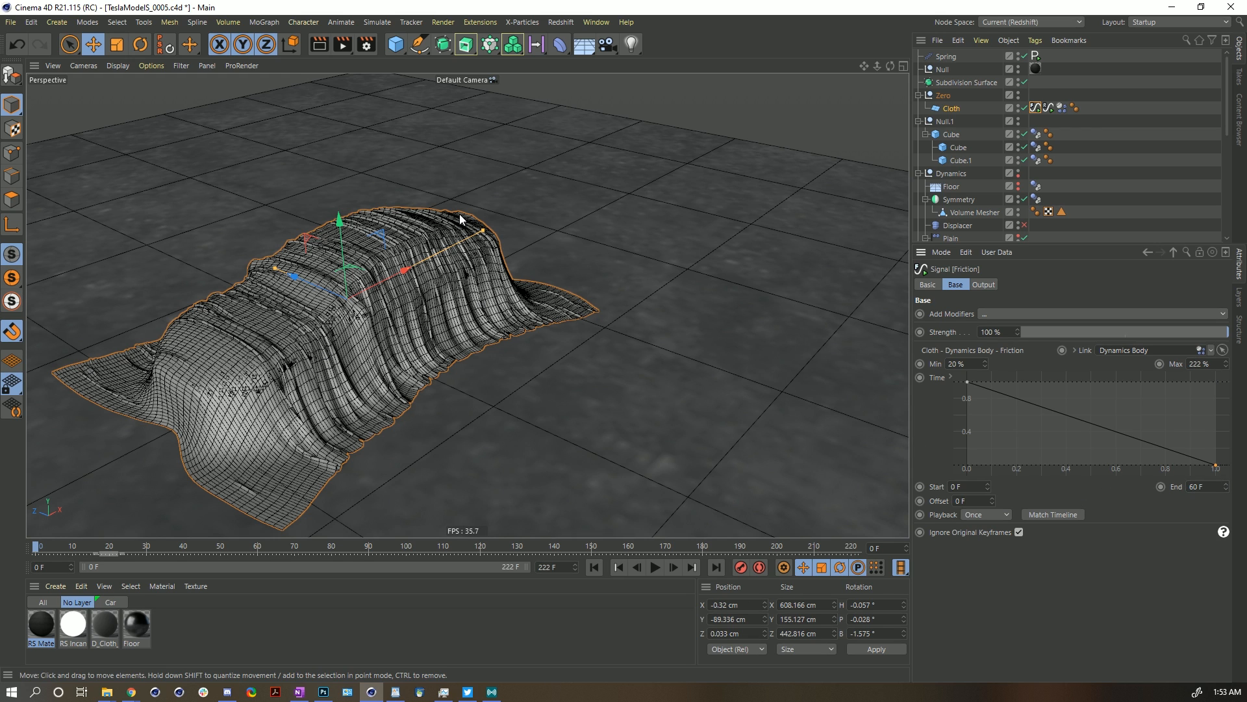
Set the Friction of the Floor's Dynamics Body tag to 222%.
left_click(1036, 186)
left_click(1006, 419)
type("222")
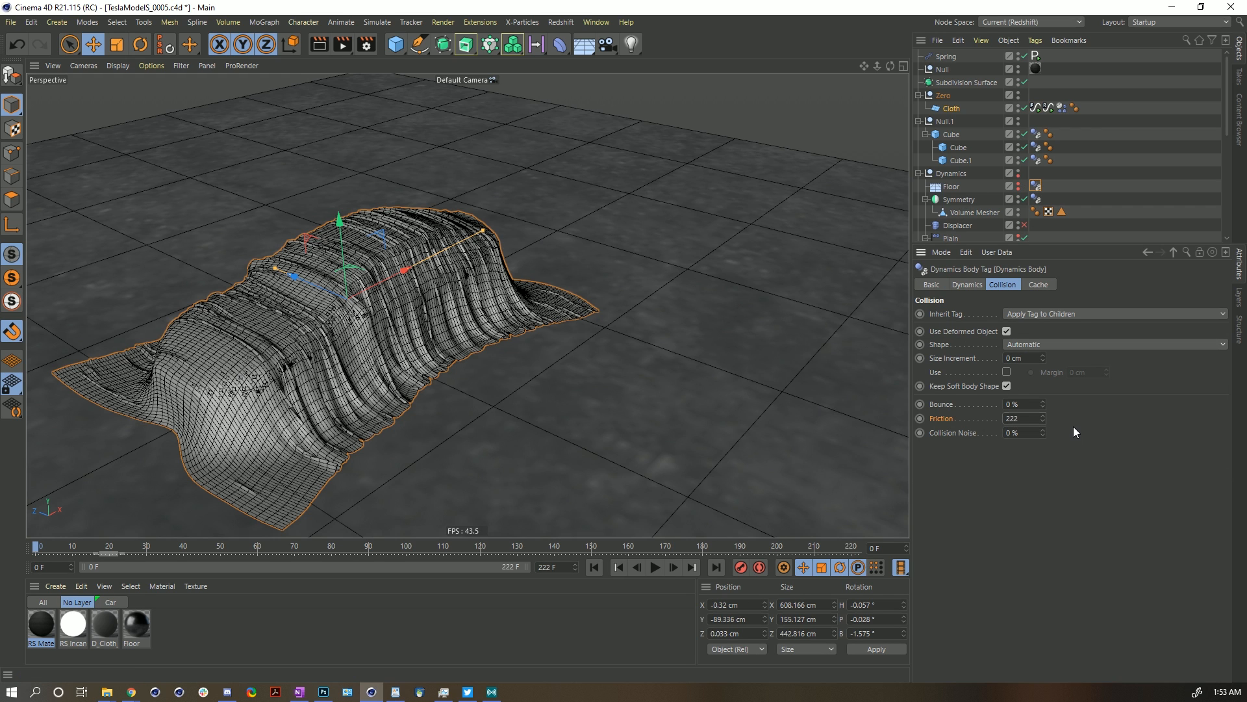
key("Return")
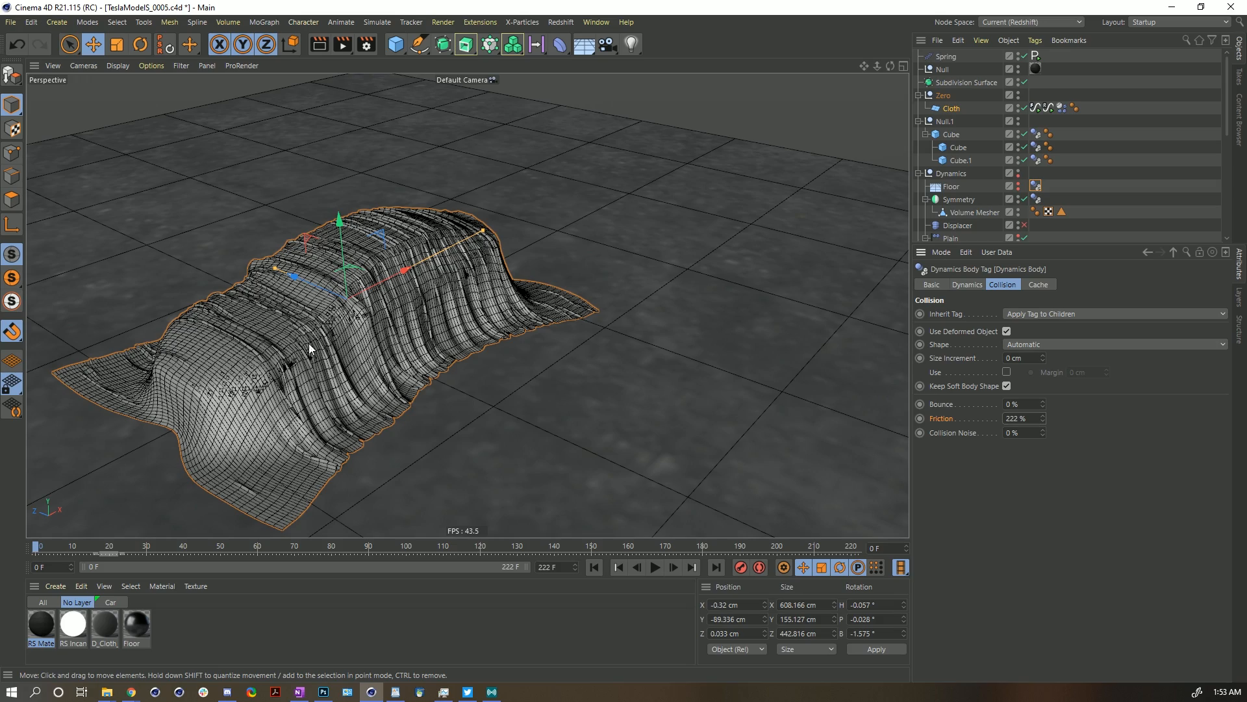
Show the Spring's object properties and save the project as a new incremental version.
left_click_drag(368, 284, 244, 273, "alt")
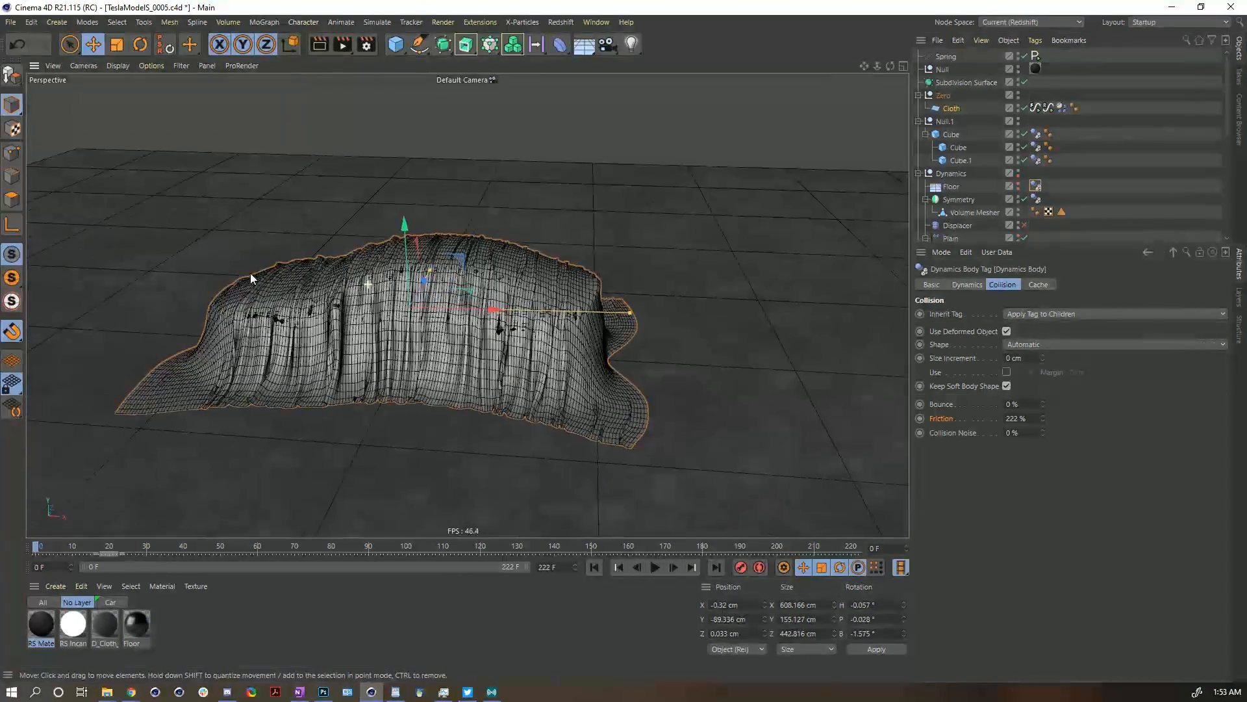
left_click(953, 60)
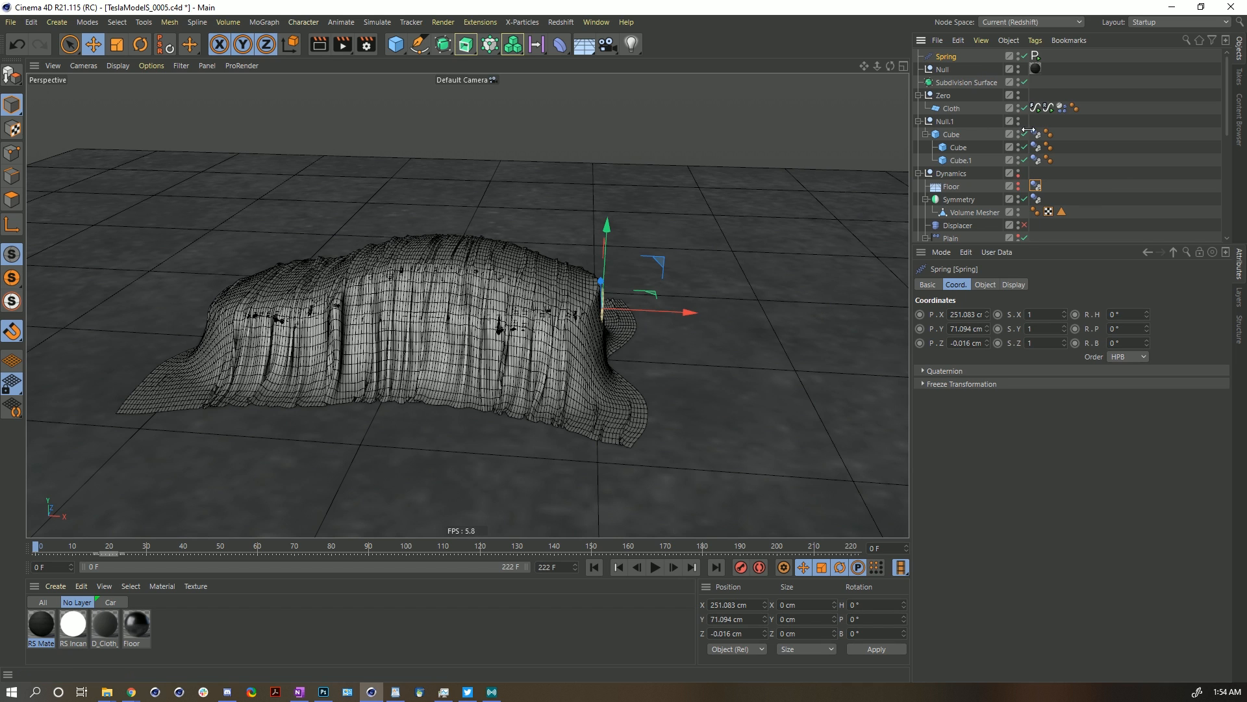
left_click(986, 284)
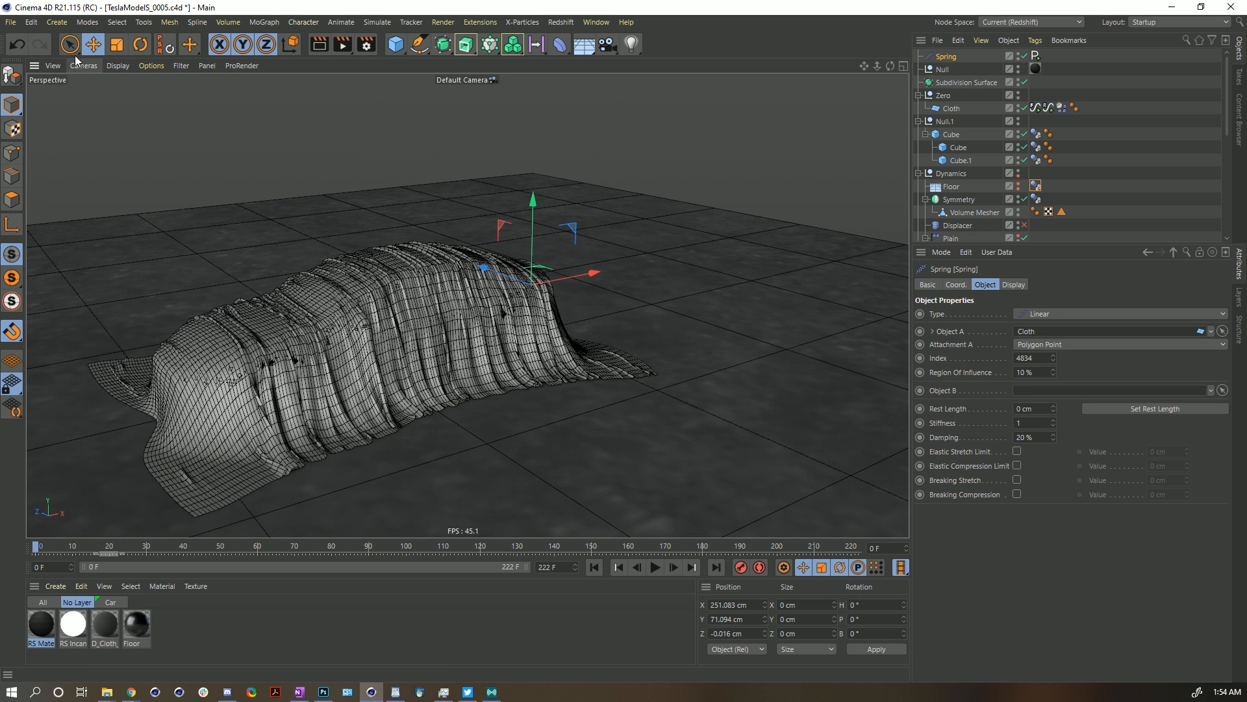
left_click(10, 22)
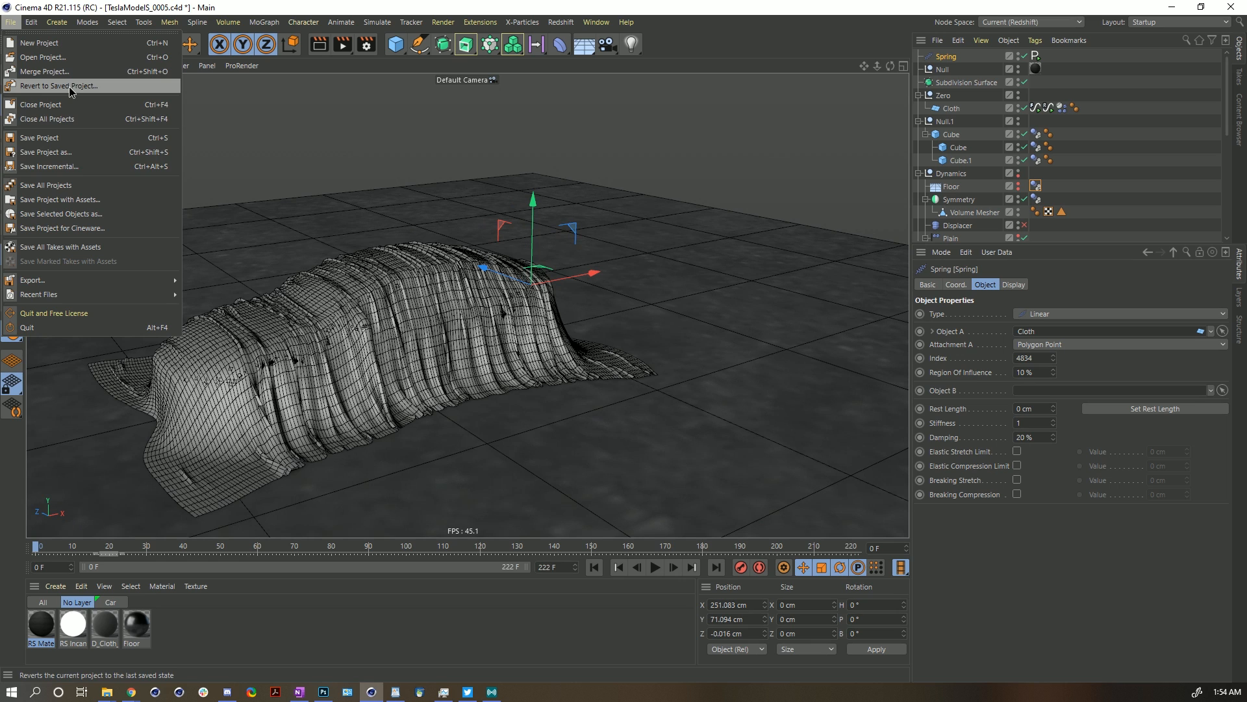
left_click(77, 168)
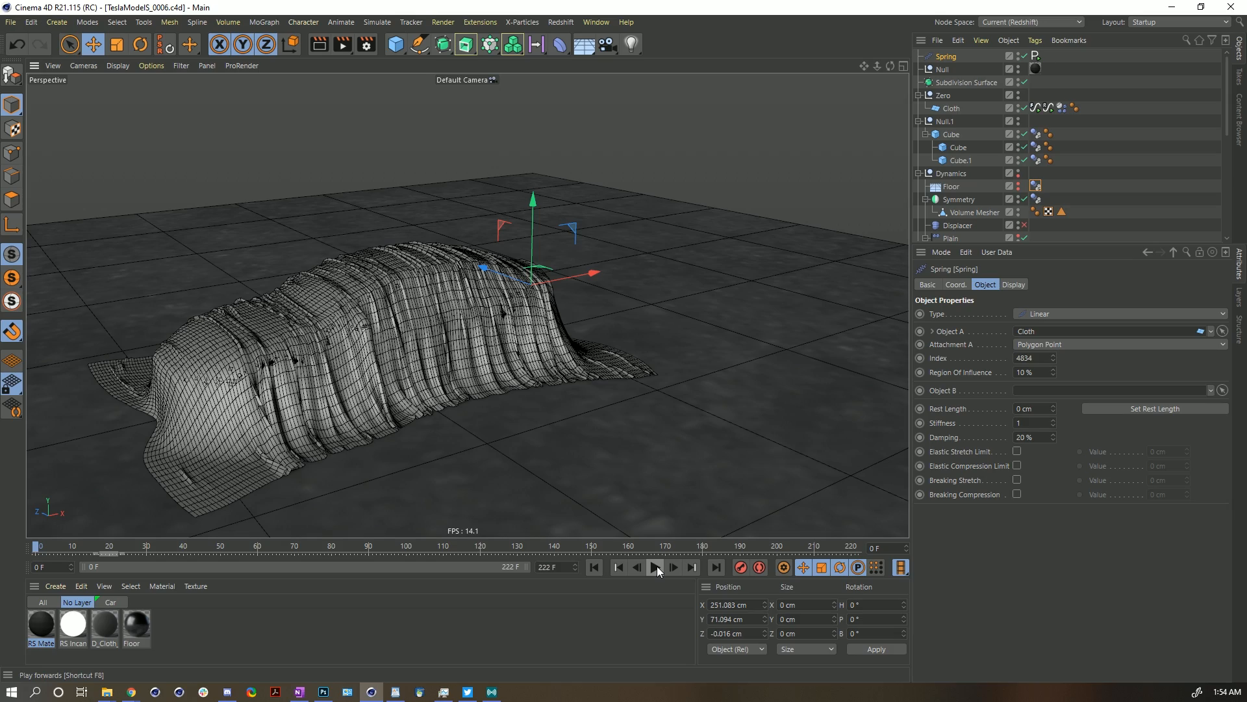
Play the first few frames of the cloth simulation from a higher viewpoint and return to frame 0.
middle_click_drag(501, 389, 553, 352, "alt")
scroll(553, 352, "up", 3)
left_click_drag(553, 356, 528, 408, "alt")
left_click(658, 567)
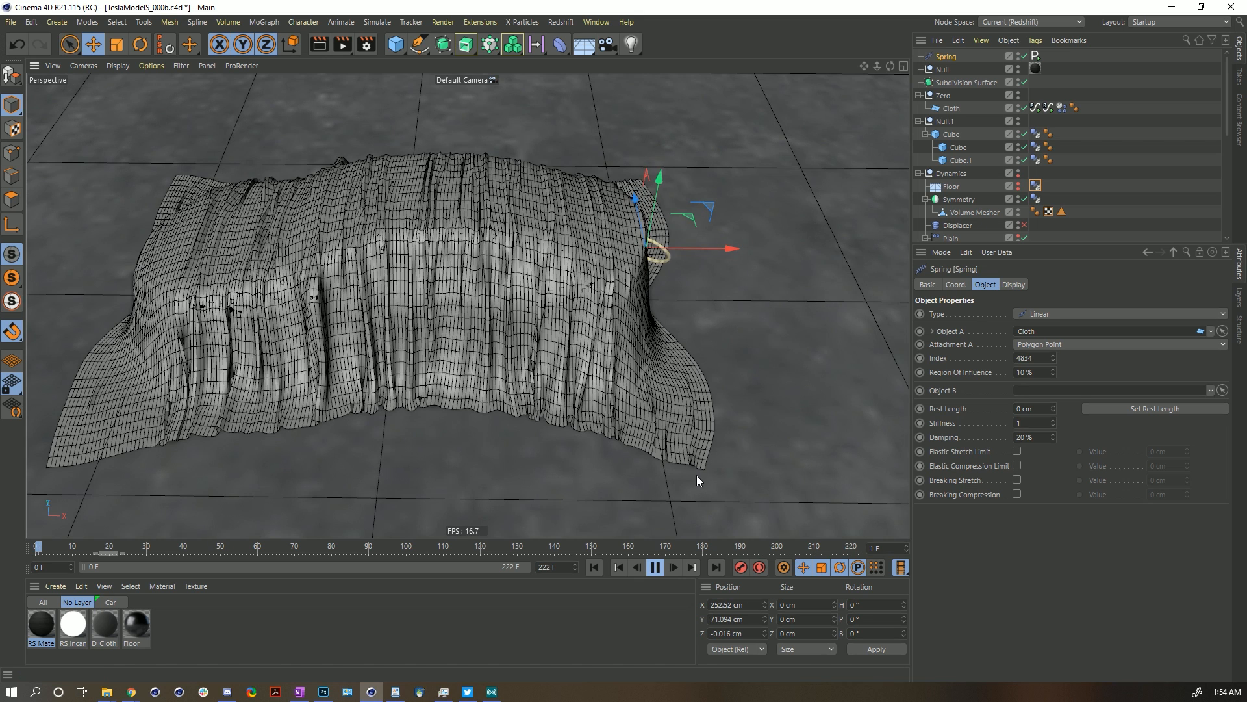
left_click(655, 567)
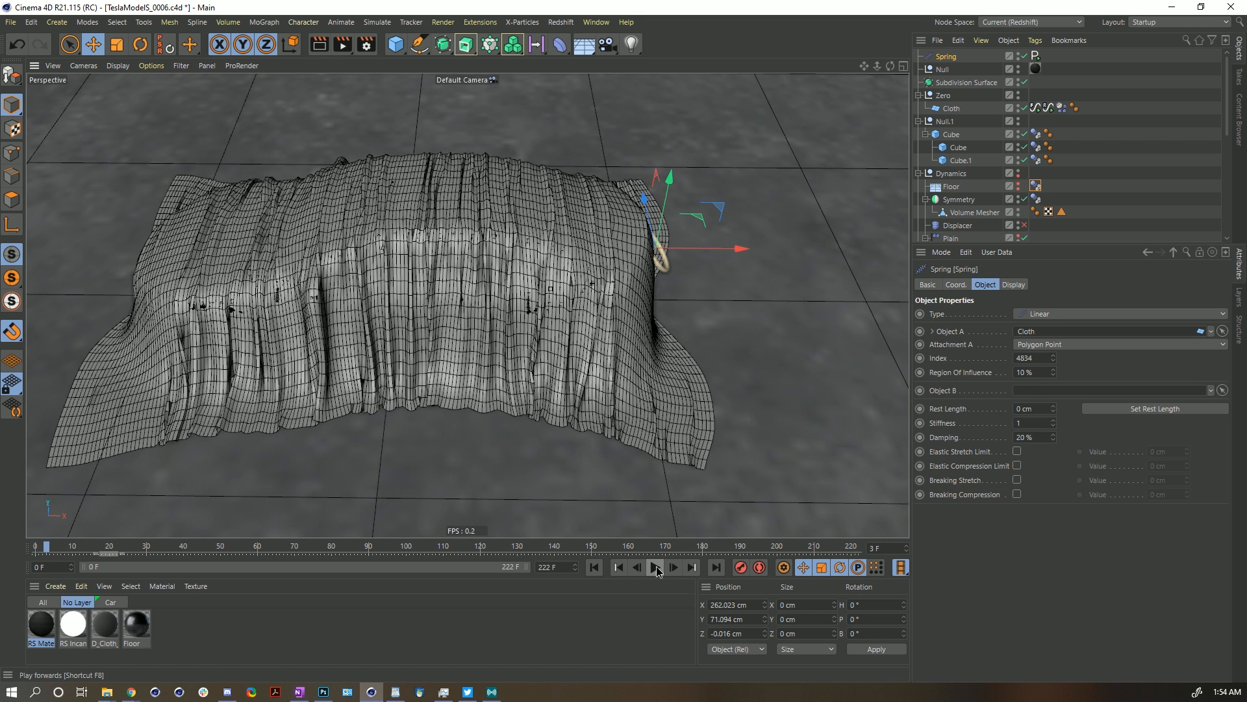
left_click(593, 566)
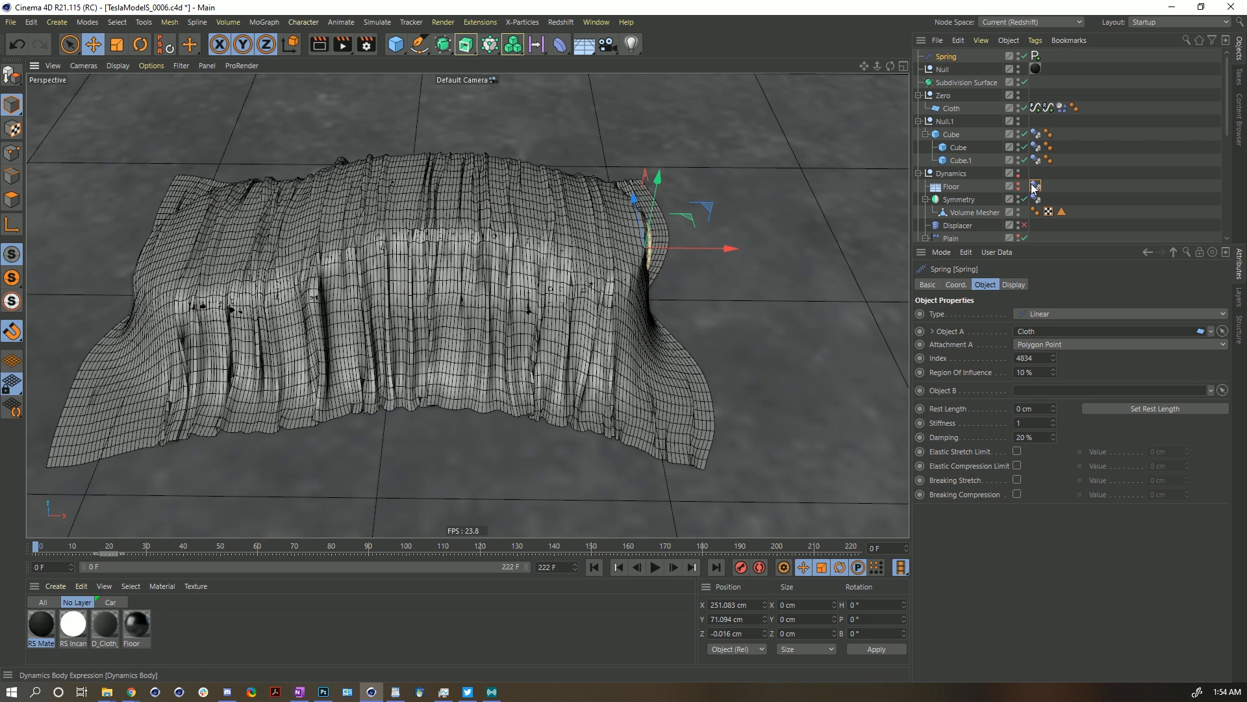
Set the Spring's Position X signal to Start at 10 F and End at 130 F.
left_click(1036, 56)
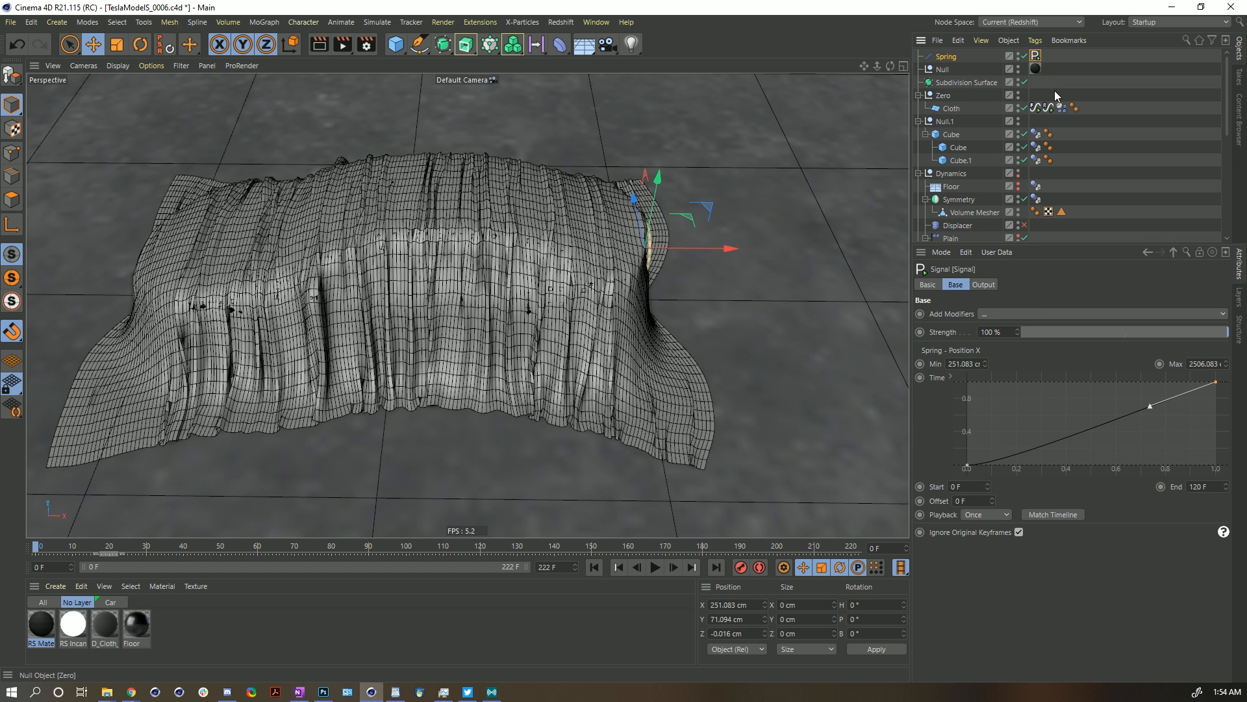
left_click_drag(967, 487, 929, 495)
type("1")
key("Return")
left_click_drag(1203, 487, 1151, 486)
type("130")
key("Return")
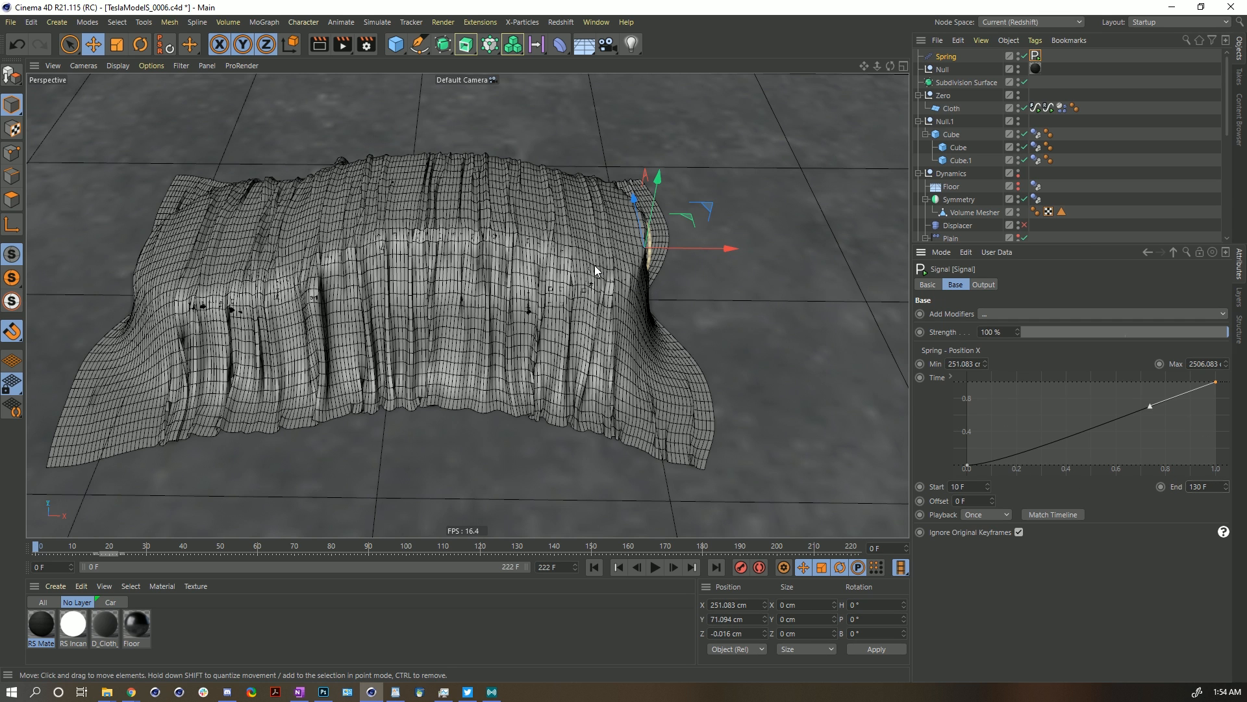
left_click_drag(594, 265, 590, 267, "alt")
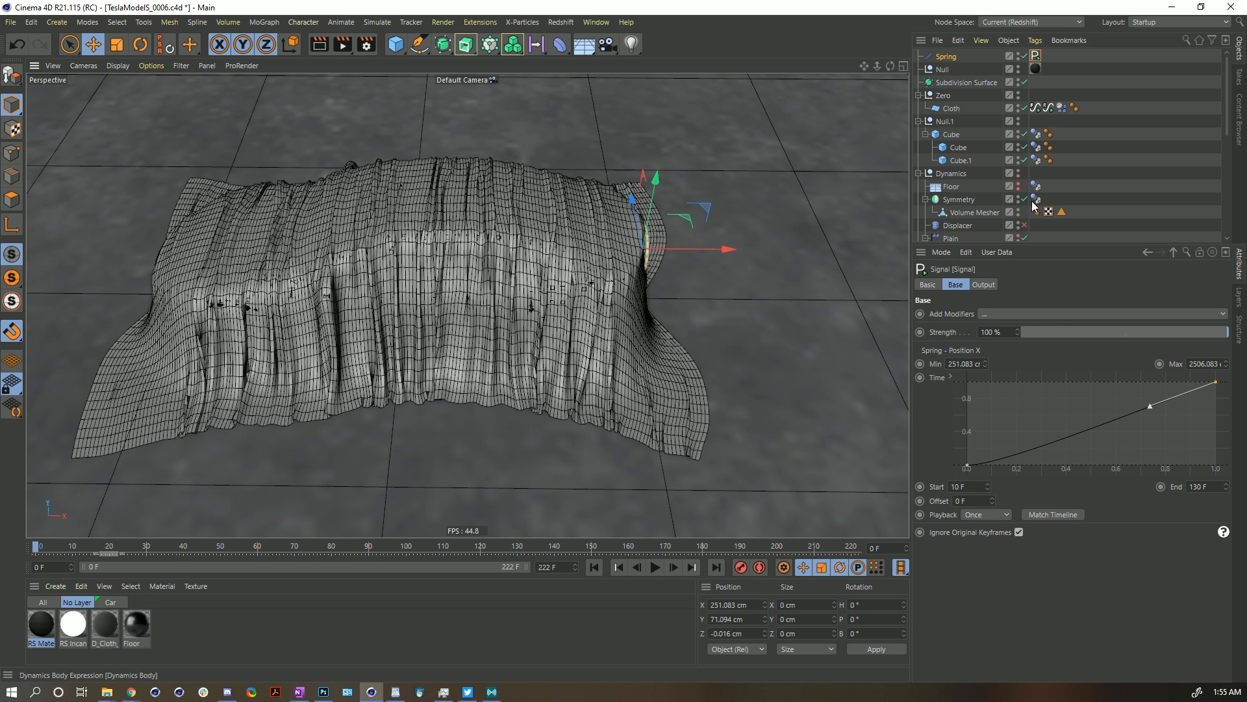
Set the Start of the Cloth's Friction signal to 10 F and save the project.
left_click(1036, 107)
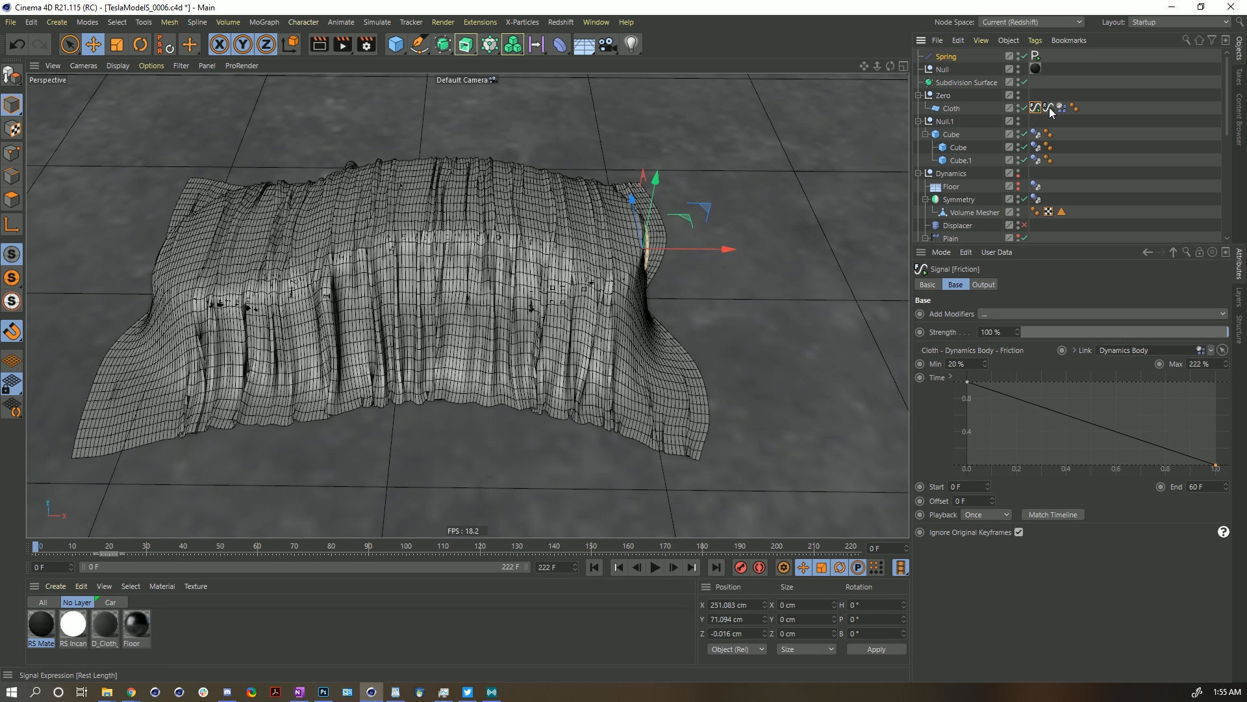
left_click(1050, 107)
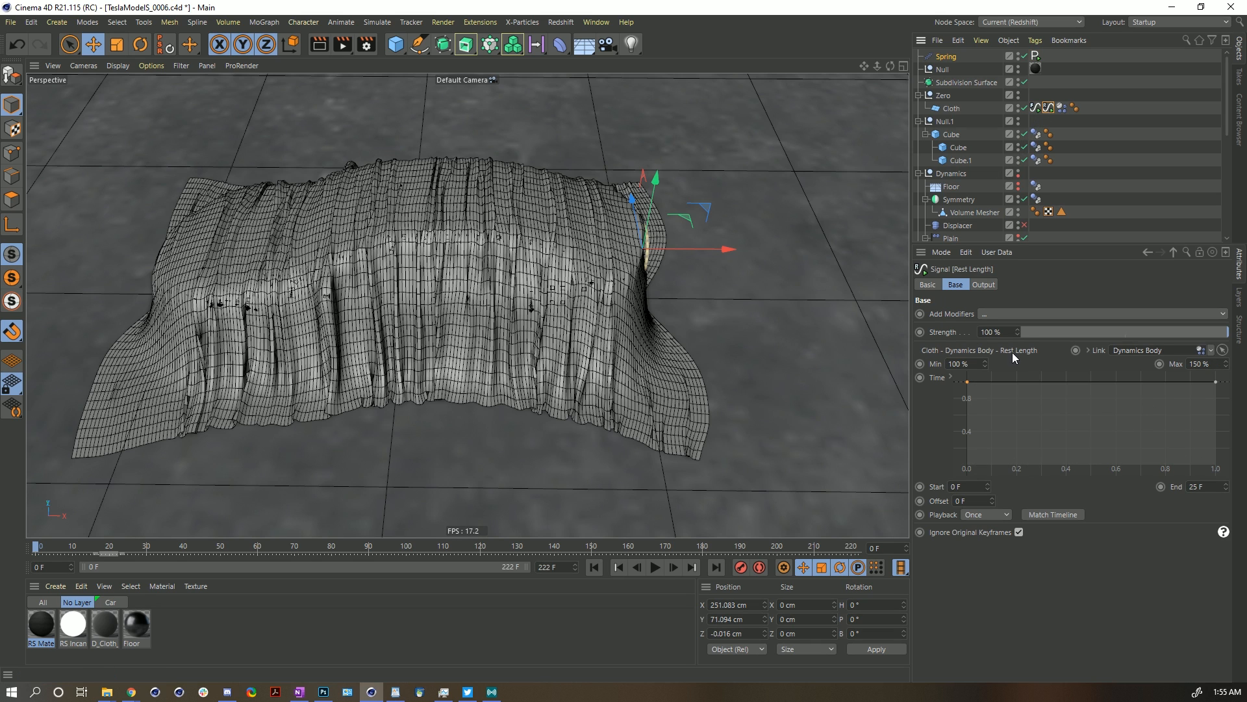
left_click(1036, 108)
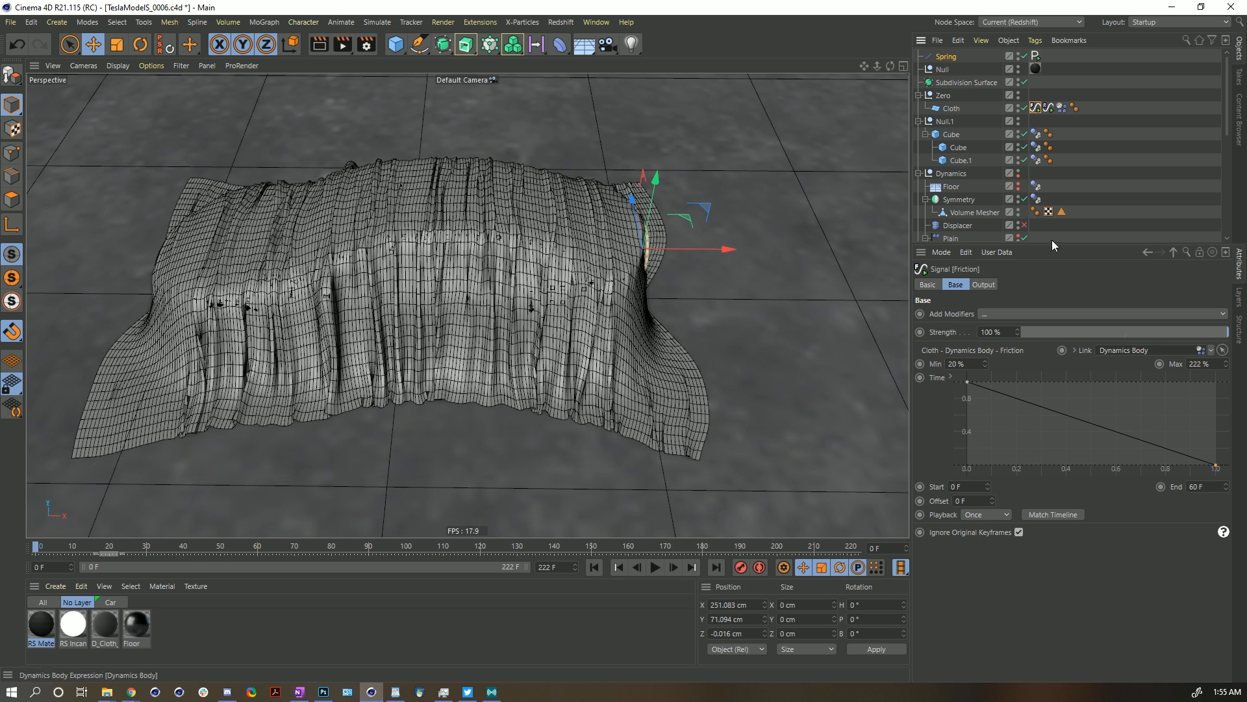
left_click(956, 483)
type("10")
key("Return")
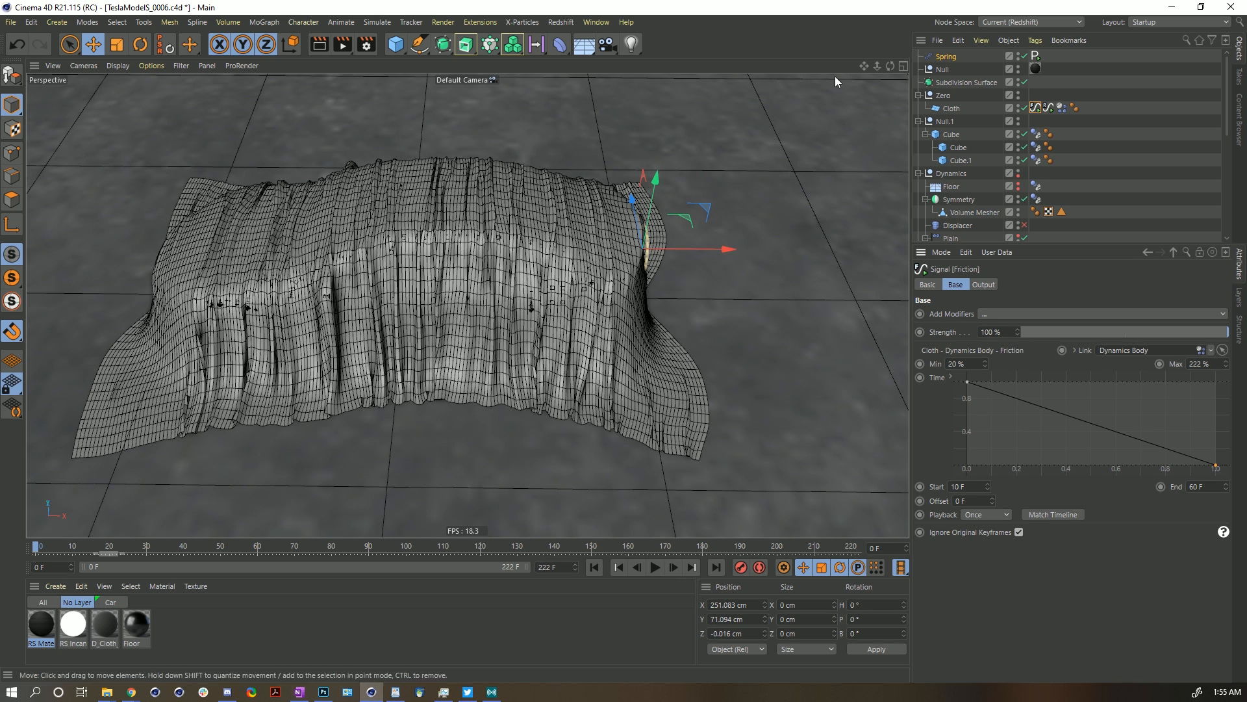
left_click(10, 22)
left_click(39, 138)
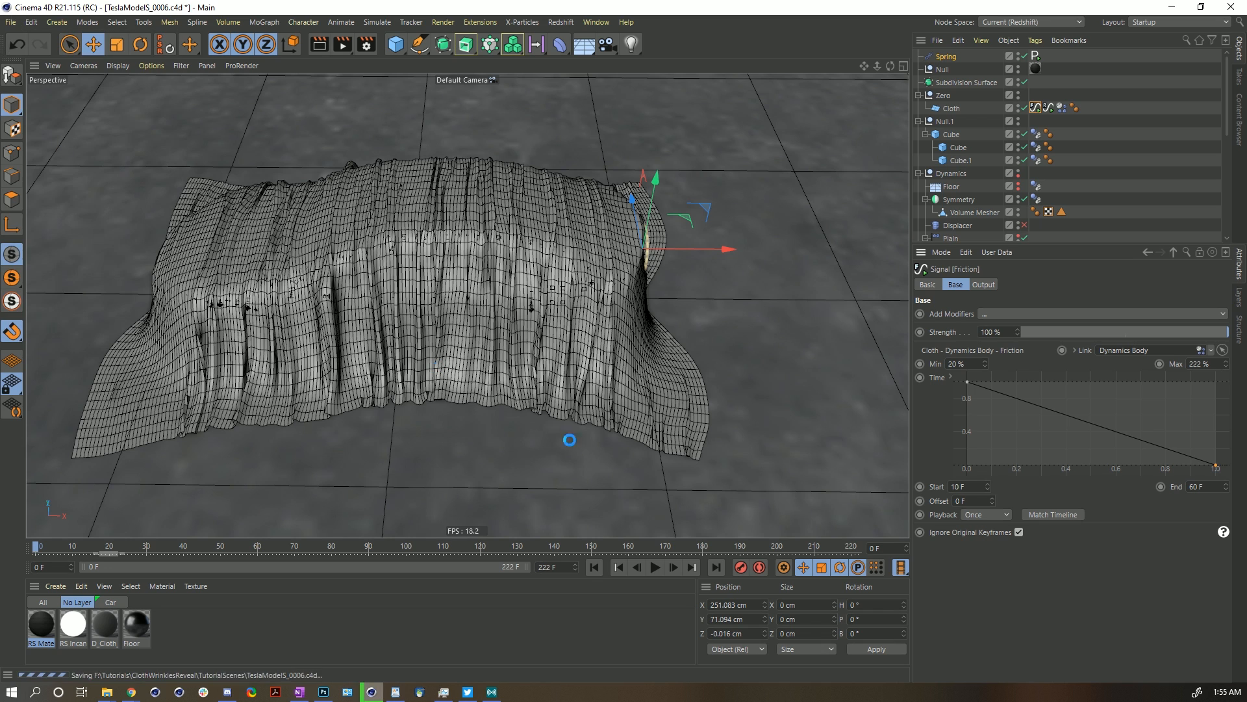
Play the simulation to about frame 22 to check the start of the pull, and return to frame 0.
left_click(655, 567)
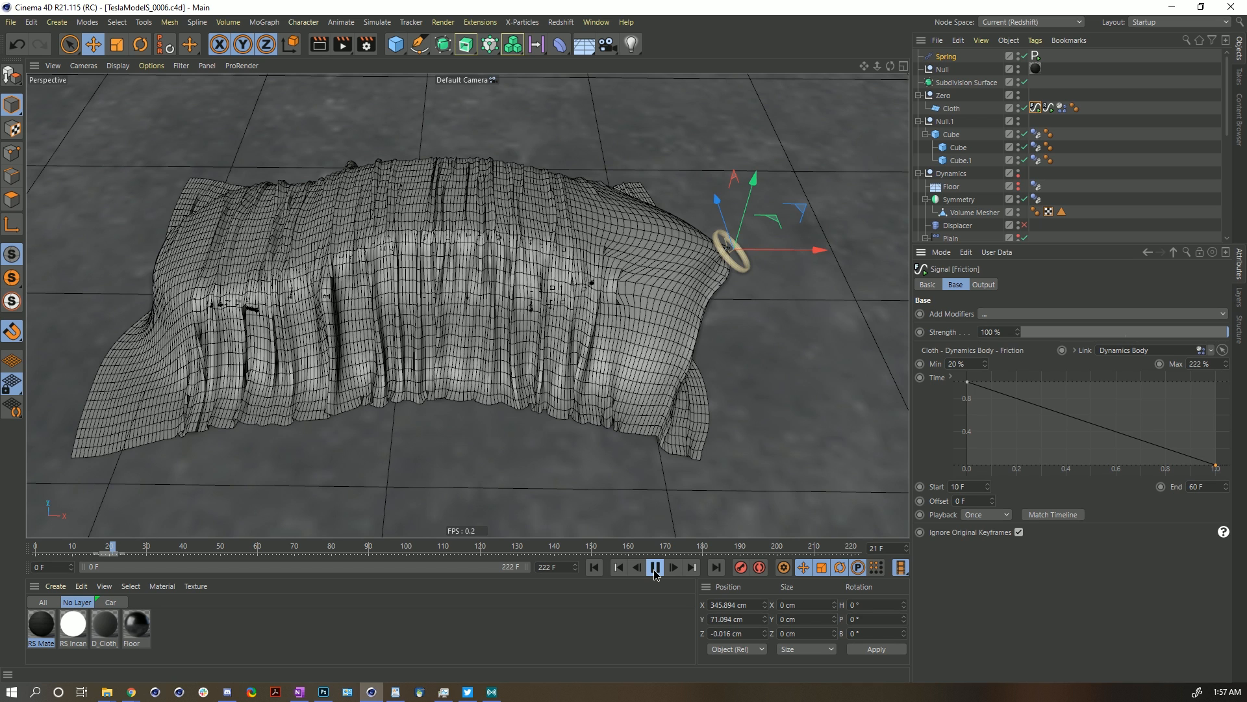
left_click(655, 568)
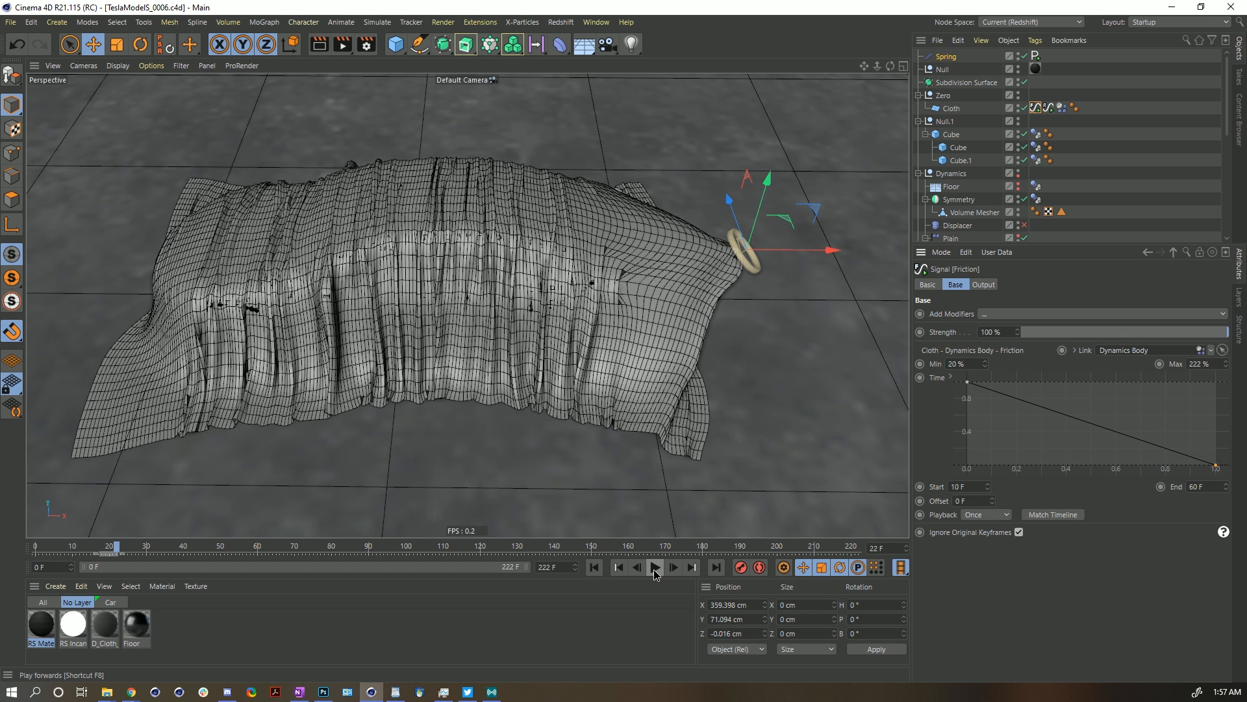
left_click(594, 567)
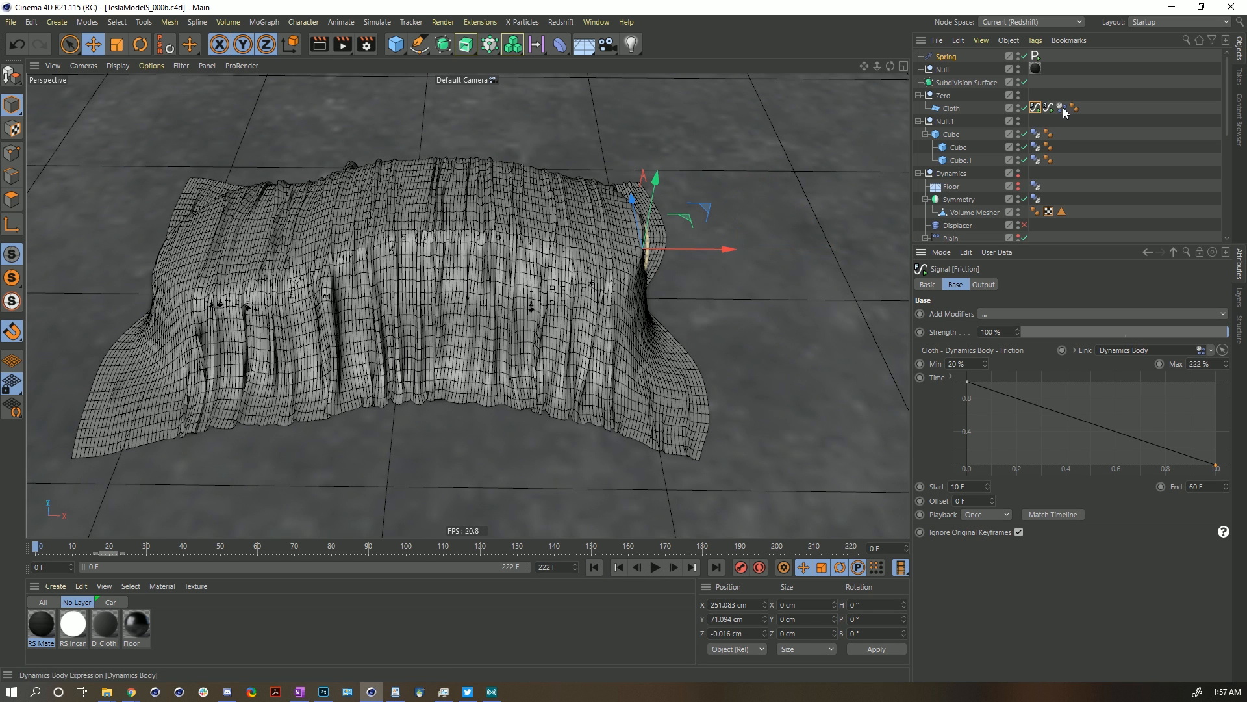
Set the Spring's Region Of Influence to 5%.
left_click(959, 56)
left_click(1025, 372)
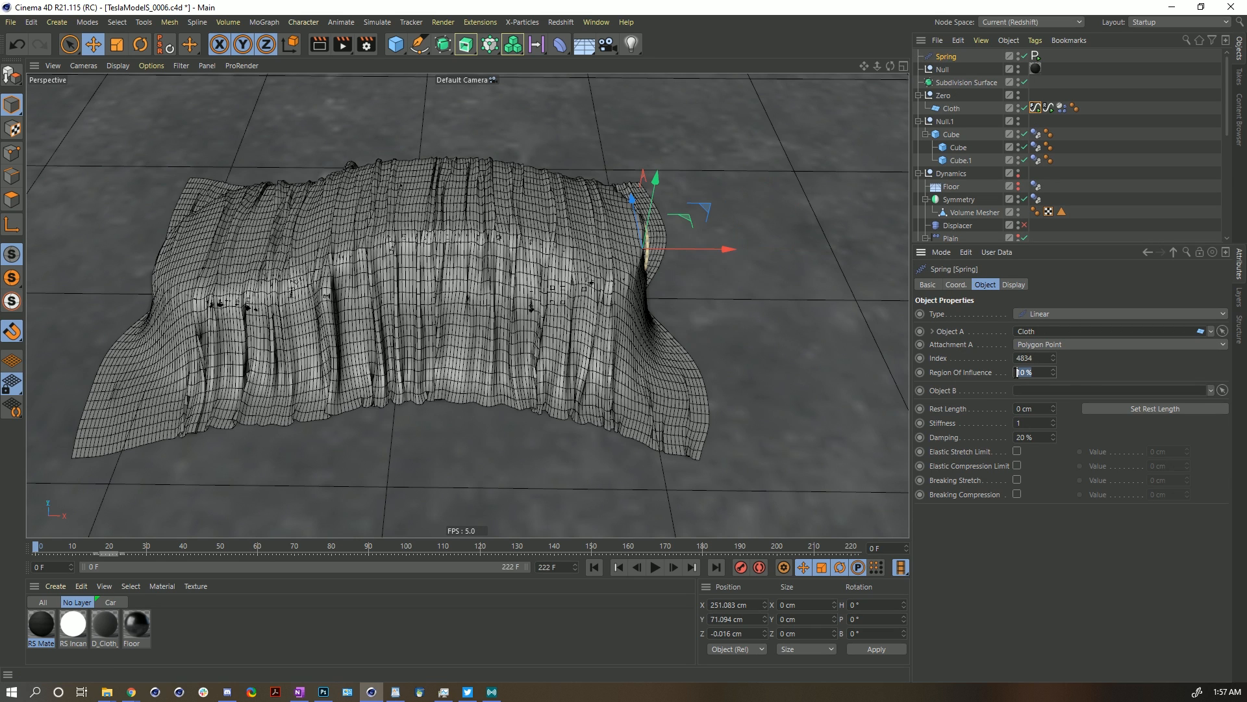
type("5")
key("Return")
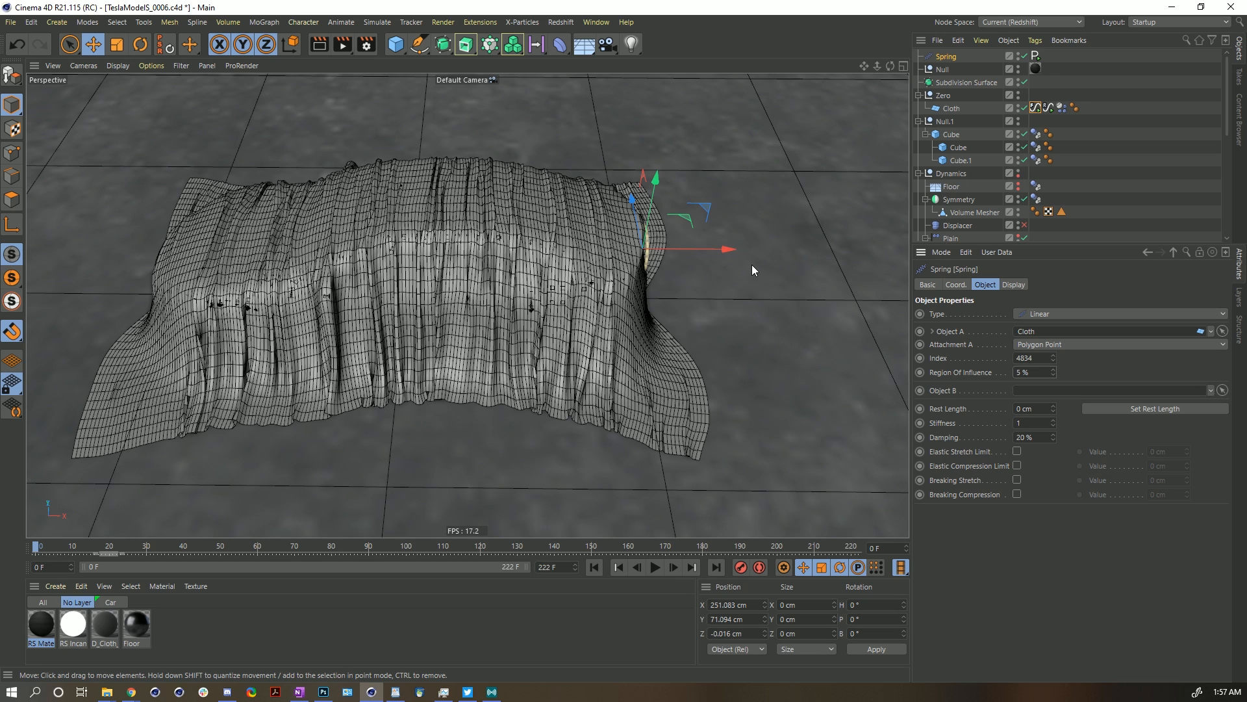
Play the simulation to about frame 136 to check the full cloth pull, and return to frame 0.
left_click(653, 568)
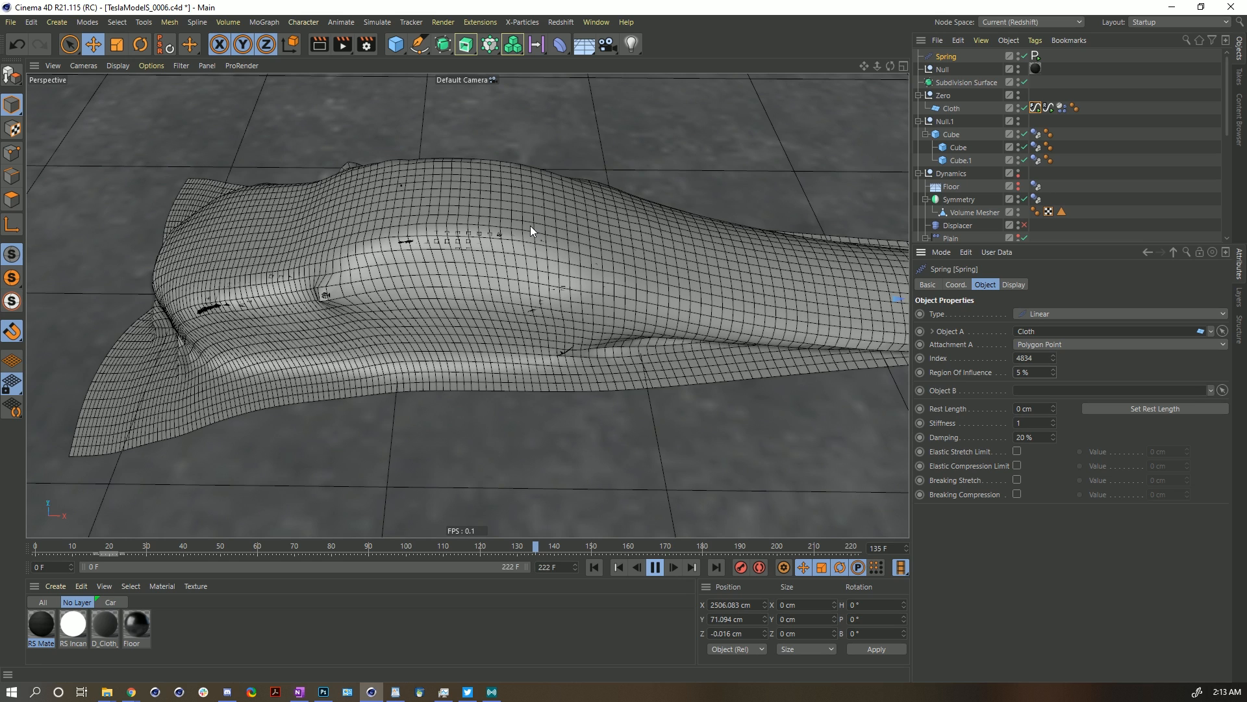
left_click(657, 568)
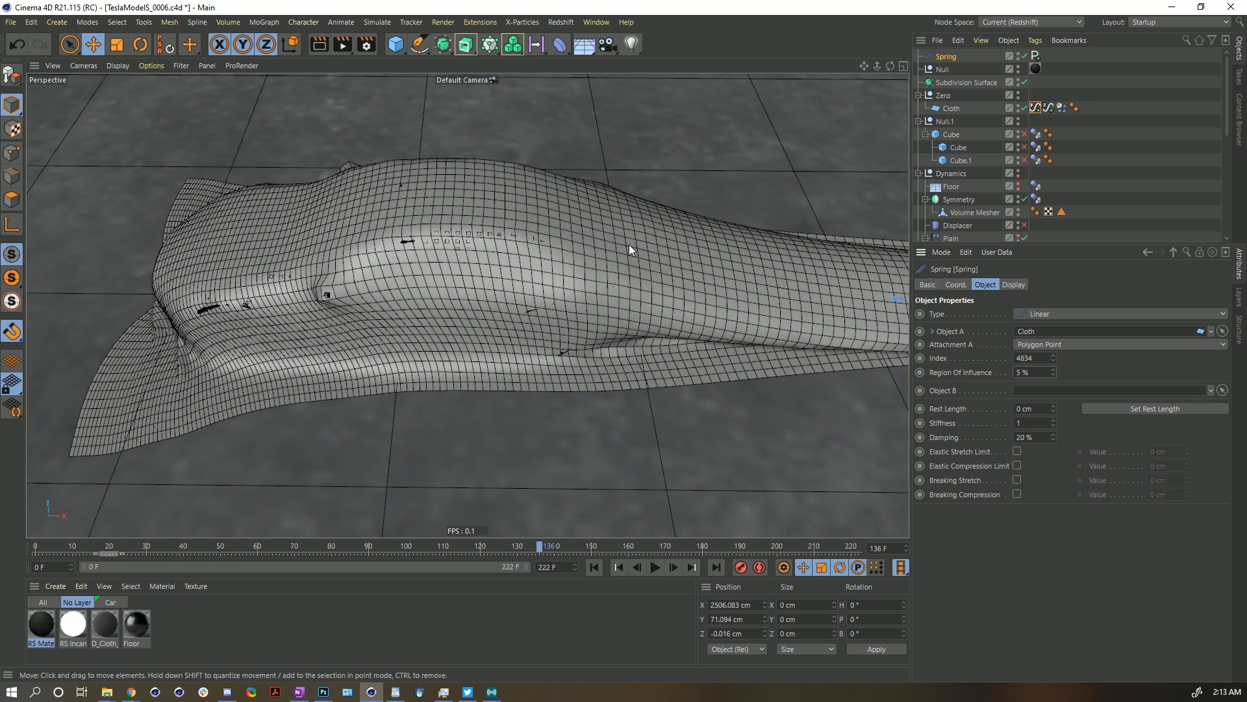
left_click(595, 566)
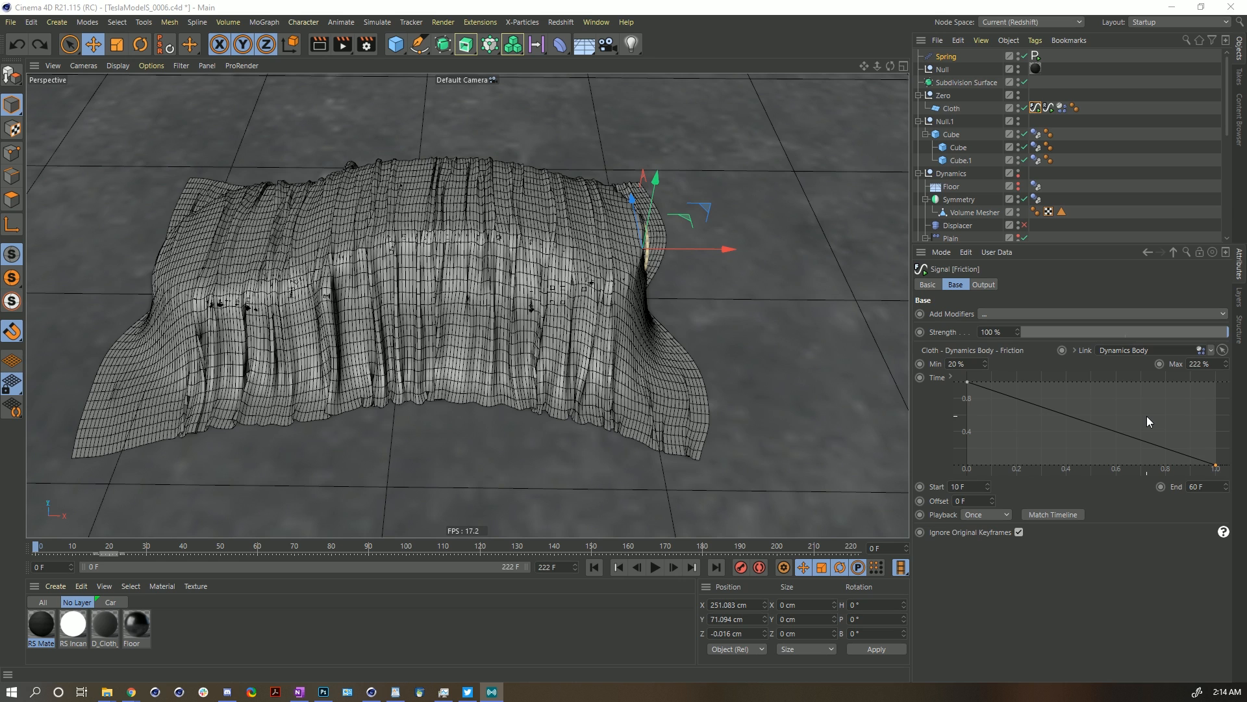
Set the Structural springs of the Cloth's soft body to 500, test-play to about frame 15, and return to frame 0.
left_click(1062, 108)
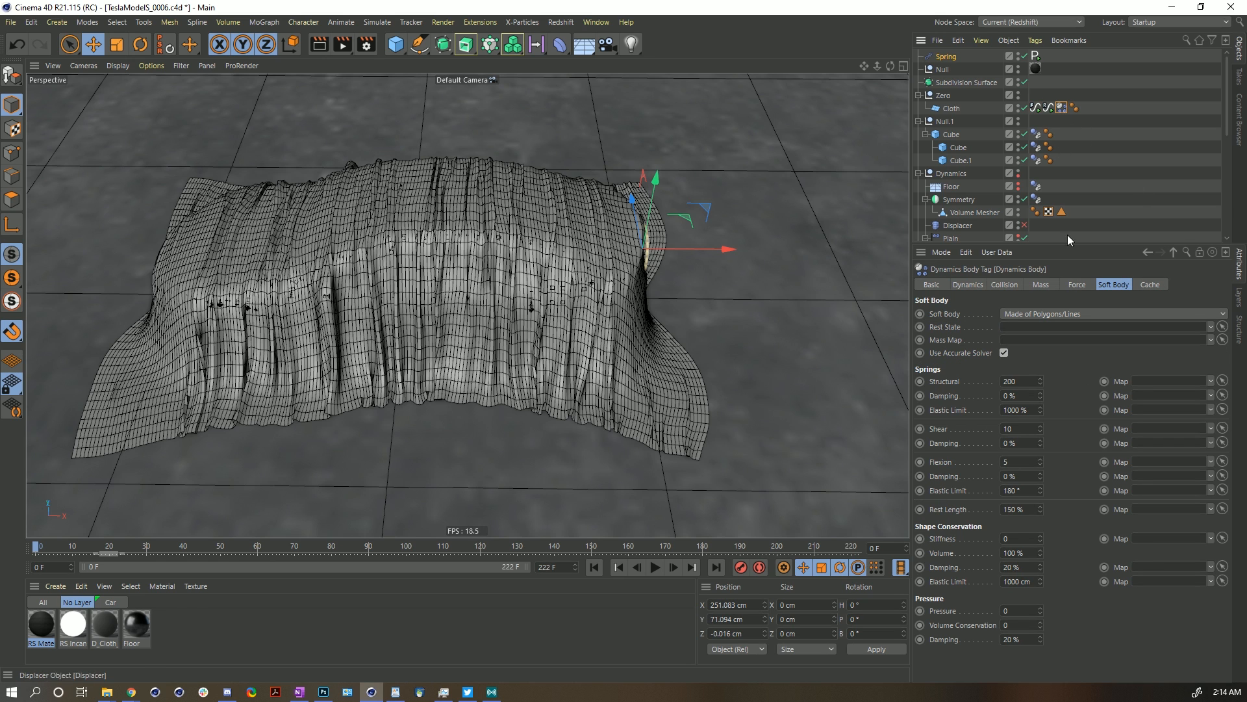
left_click_drag(1005, 380, 1009, 380)
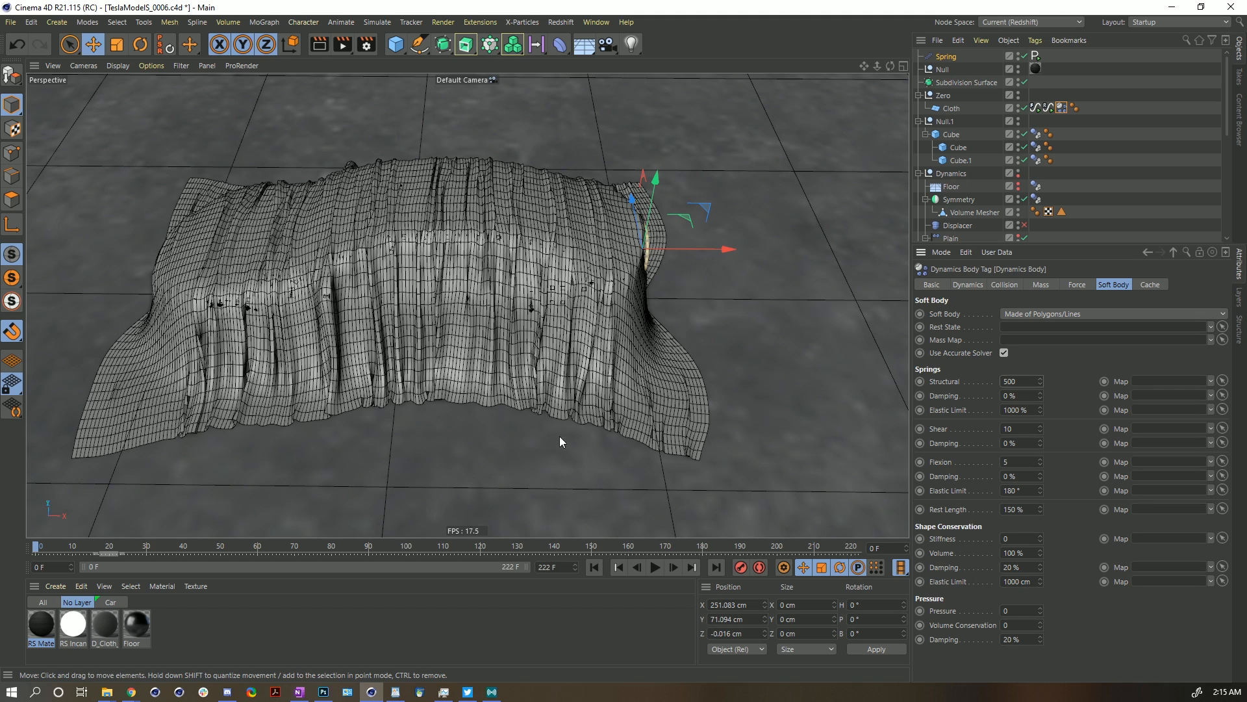
left_click(654, 567)
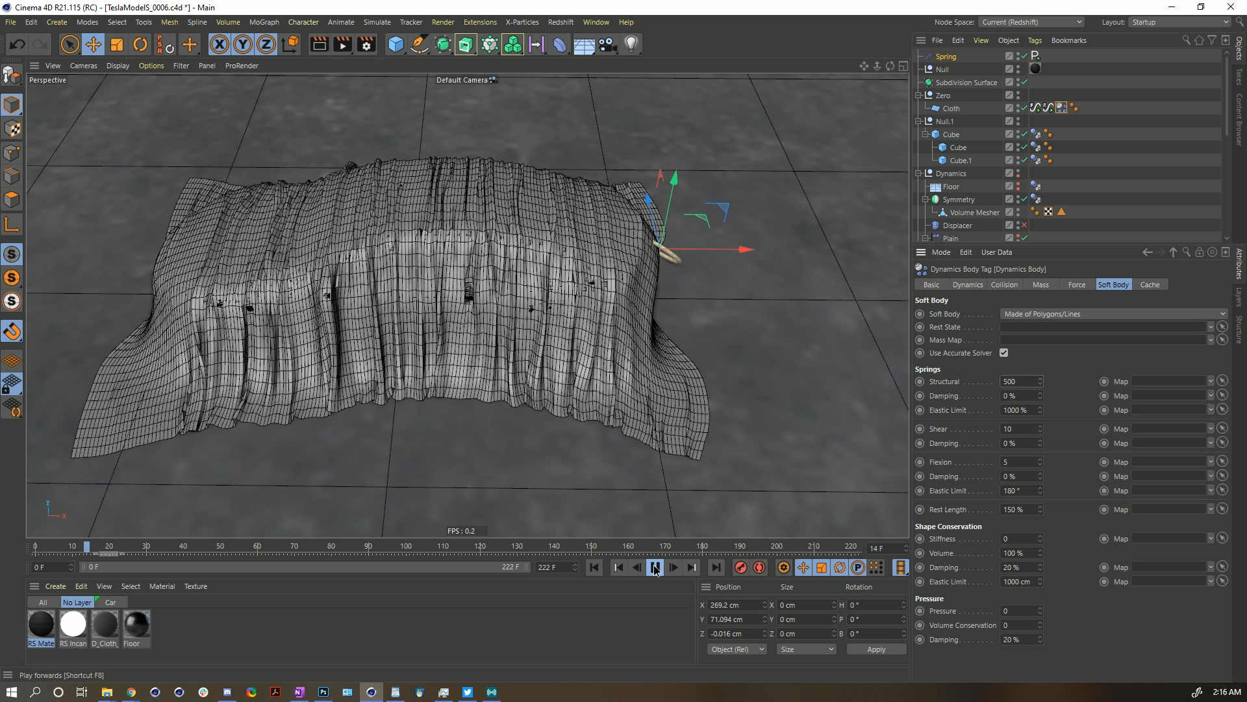
left_click(655, 569)
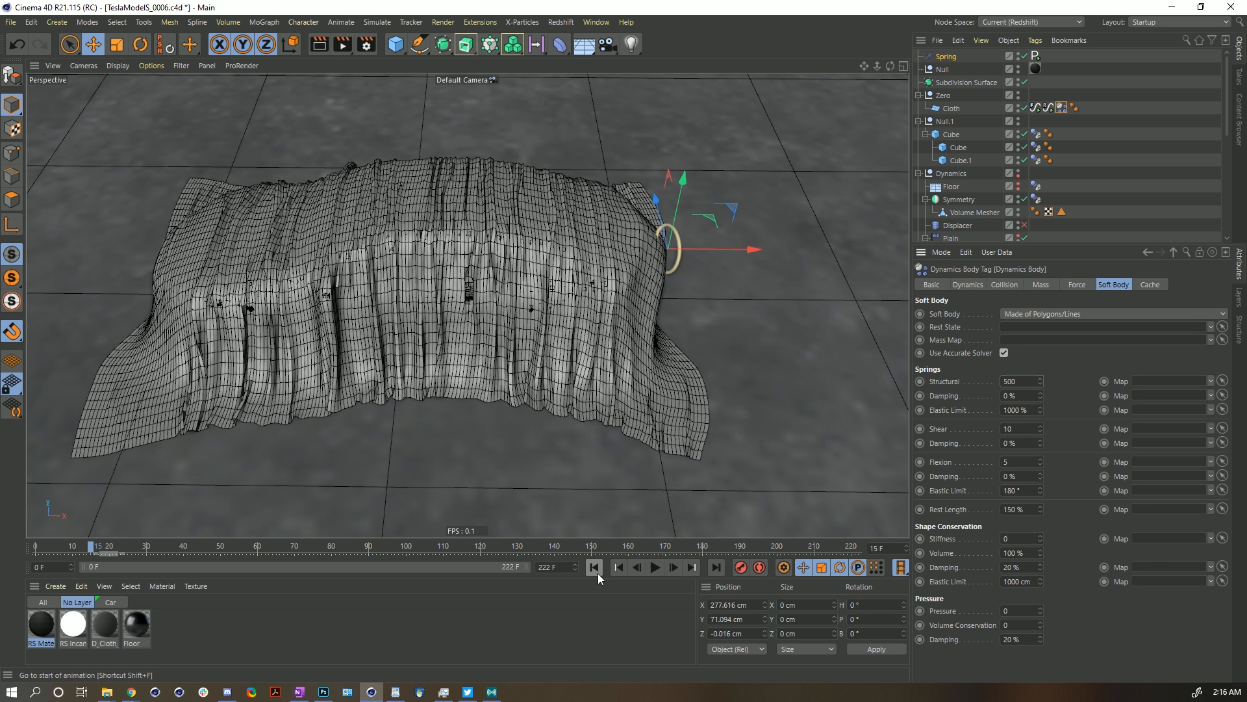
left_click(595, 569)
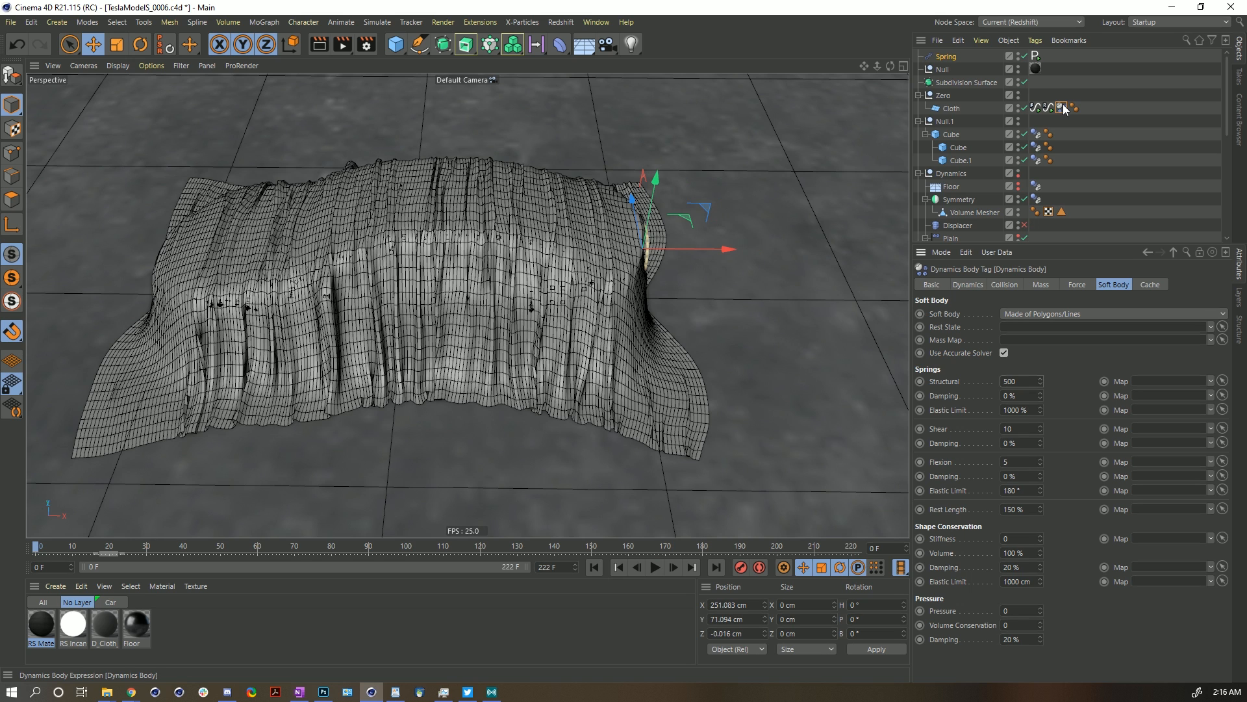
Check the timing of the Spring's signal and try shortening the timeline end to frame 155 and to frame 165.
left_click(1160, 287)
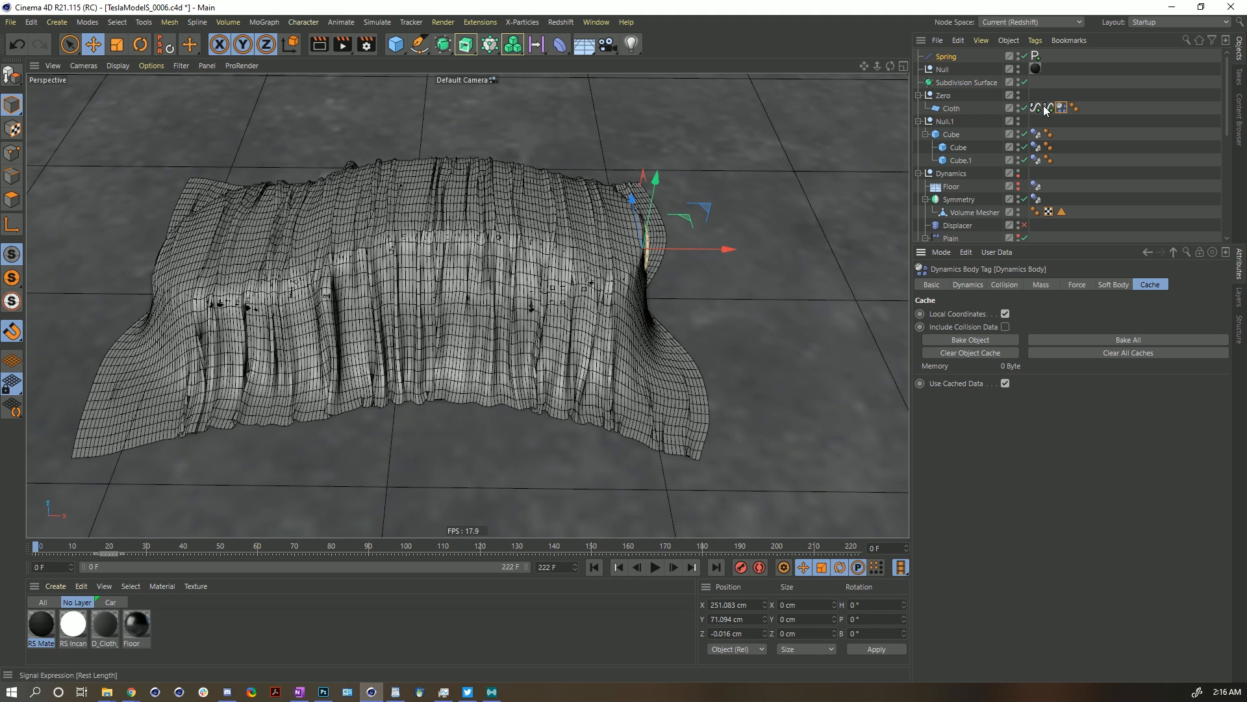
left_click(1035, 56)
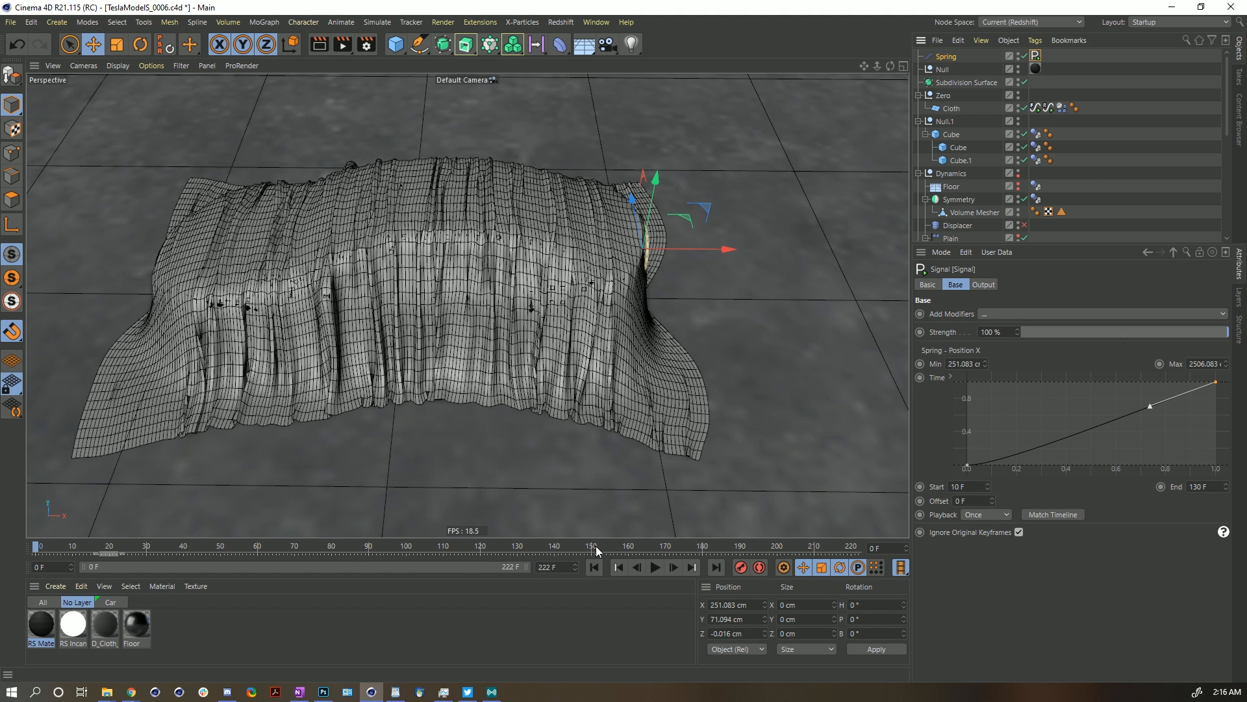
double_click(562, 568)
type("155")
key("Return")
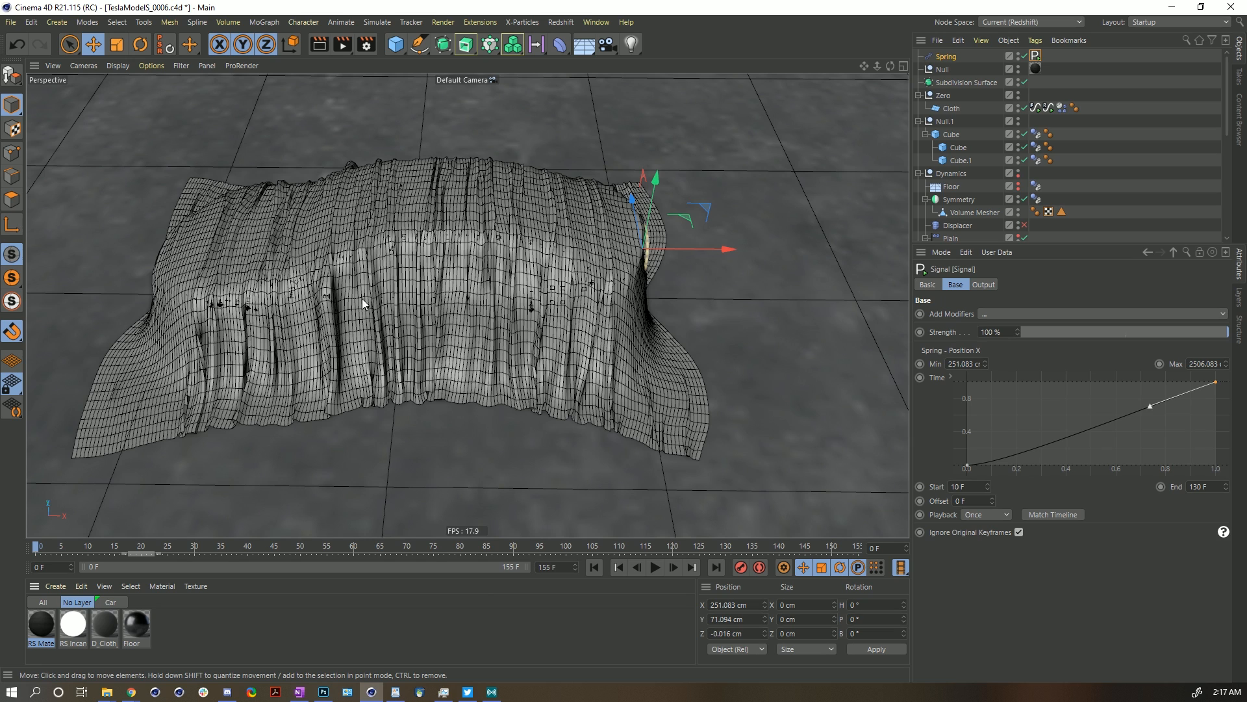
double_click(559, 567)
type("16")
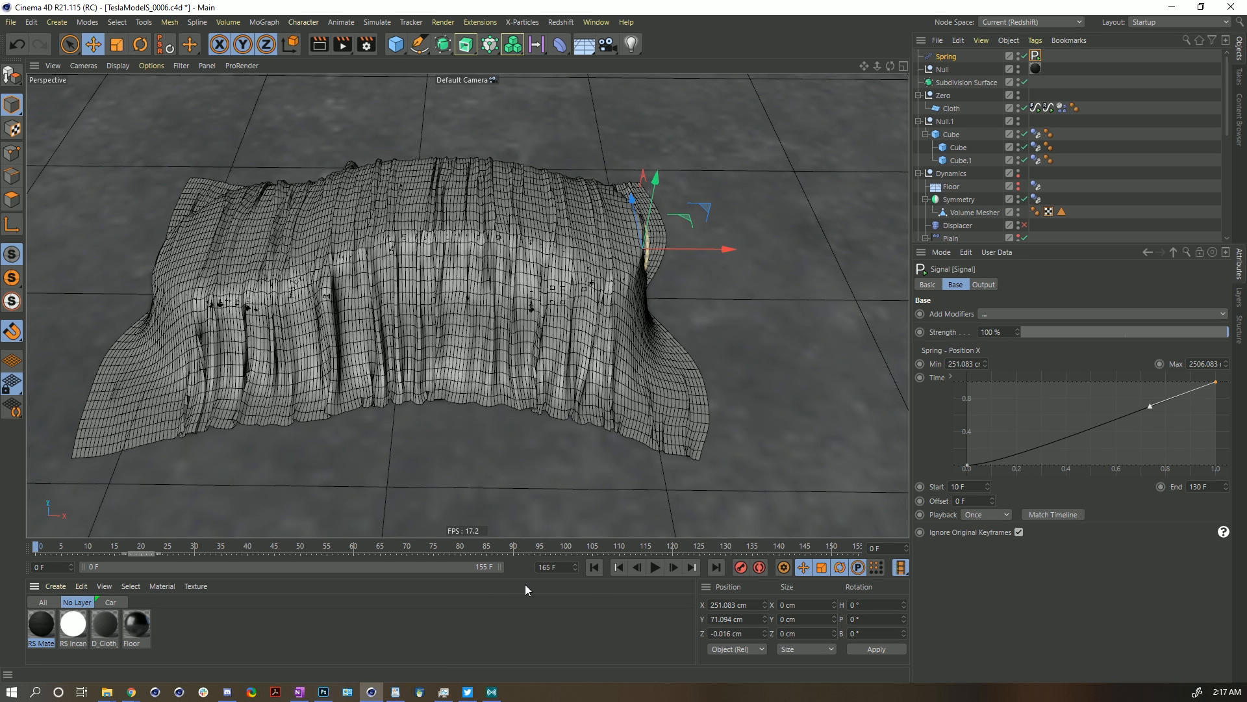
type("5")
key("Return")
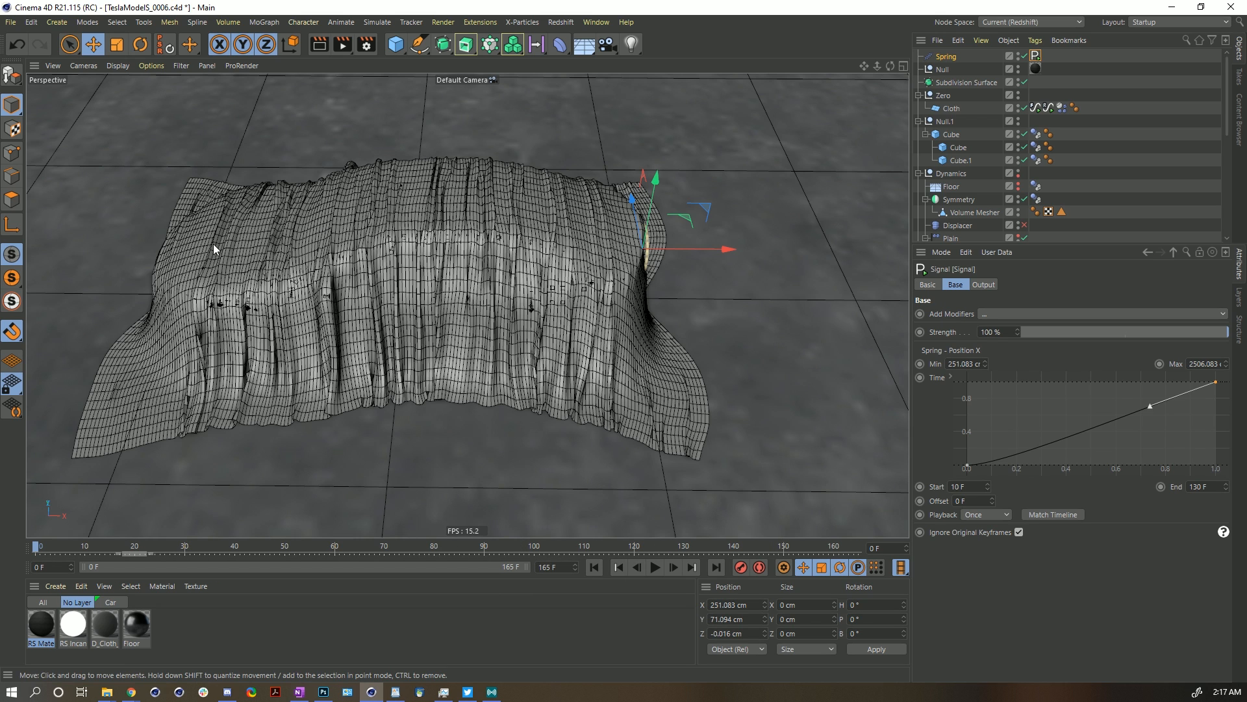
Set the timeline end to frame 175 and extend the preview range to the full length.
double_click(555, 567)
type("175")
key("Return")
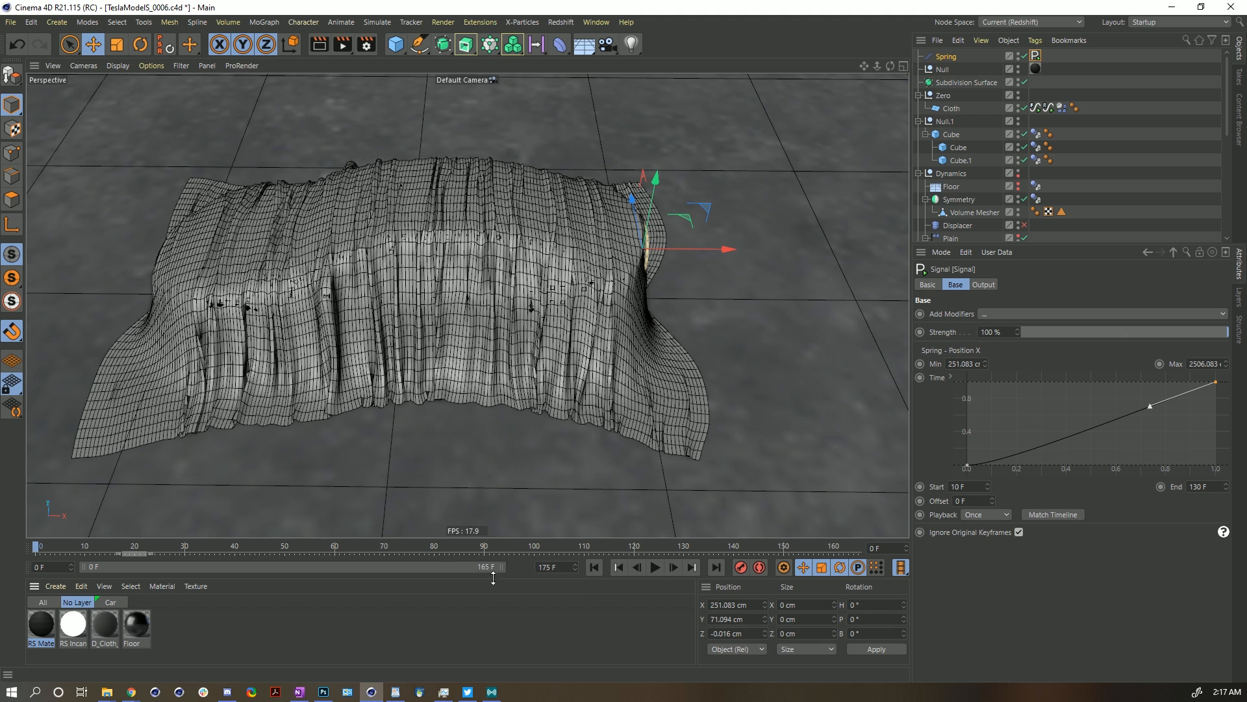
left_click_drag(497, 568, 528, 568)
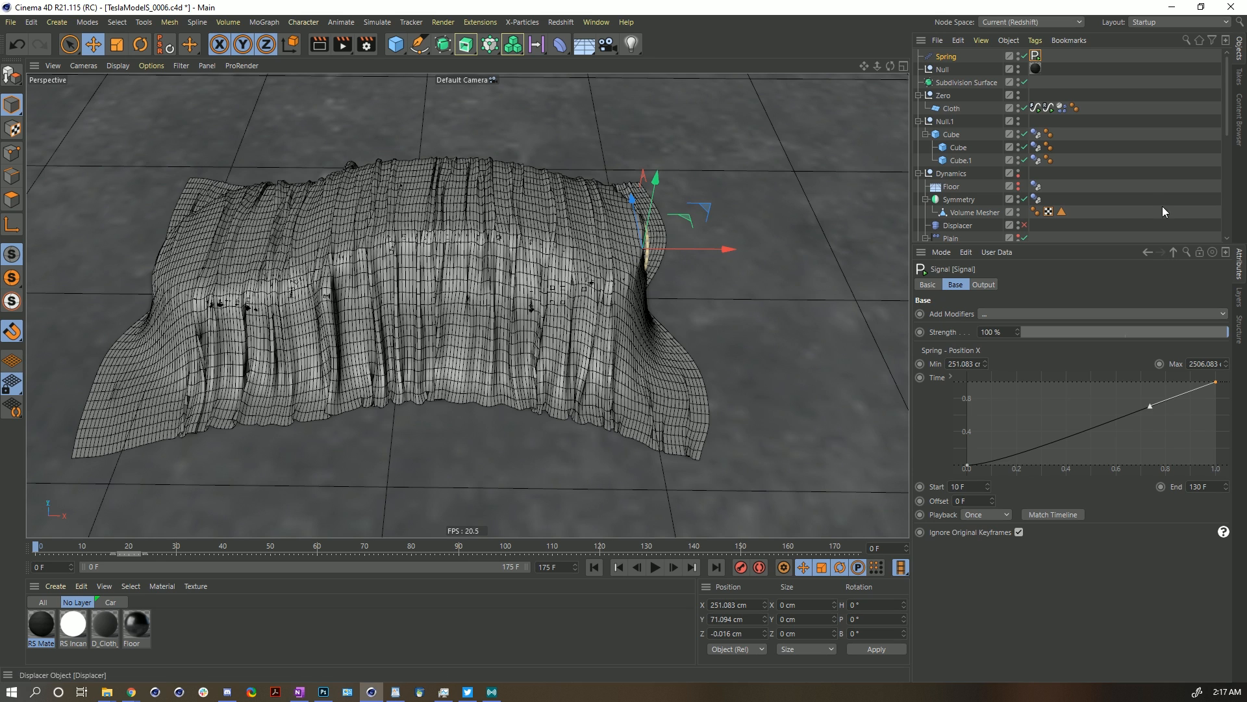
Bake the Cloth's dynamics simulation into its object cache.
left_click(1062, 107)
left_click(1061, 107)
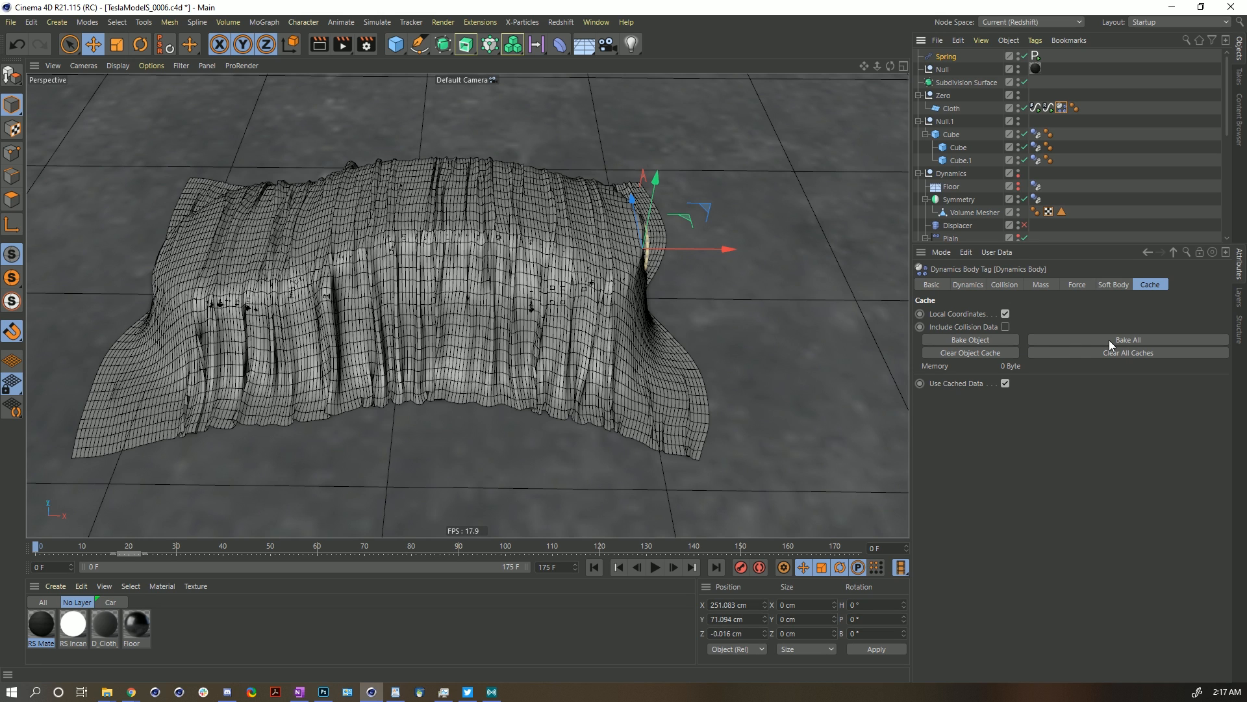
left_click(1005, 342)
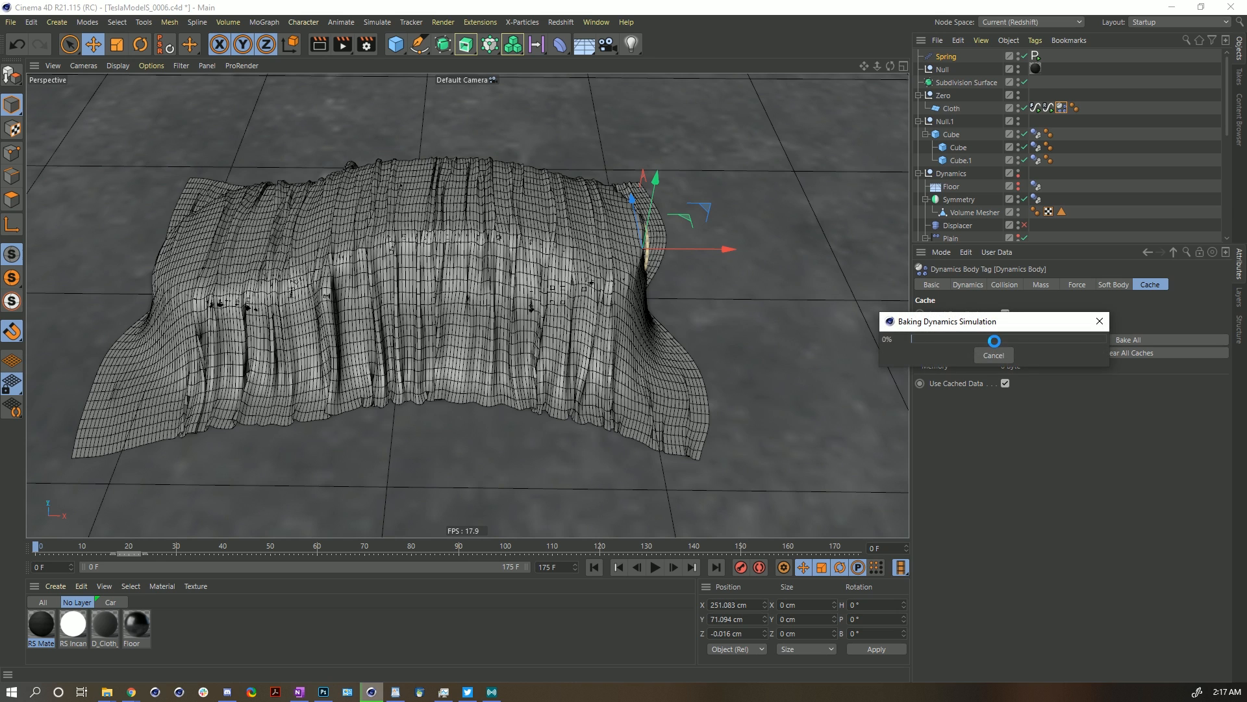
left_click_drag(916, 335, 709, 371)
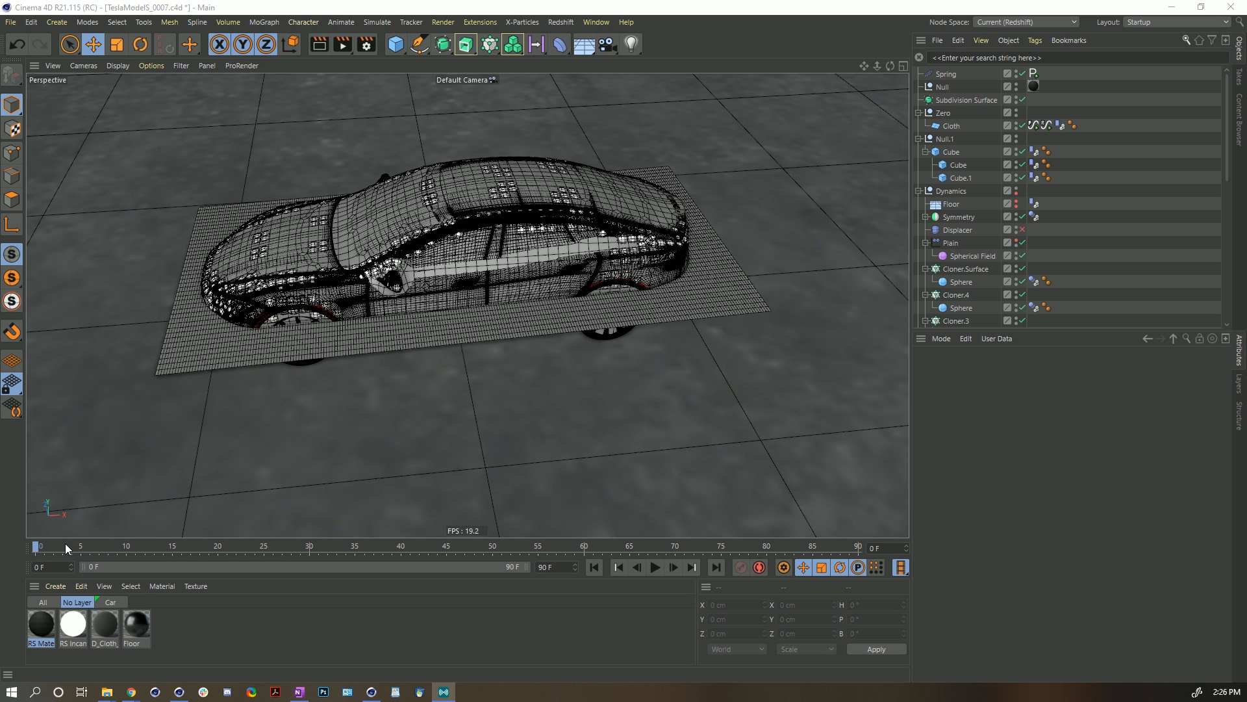
Play the baked simulation with the Spring selected to check the cloth pull, and return to frame 0.
left_click(655, 567)
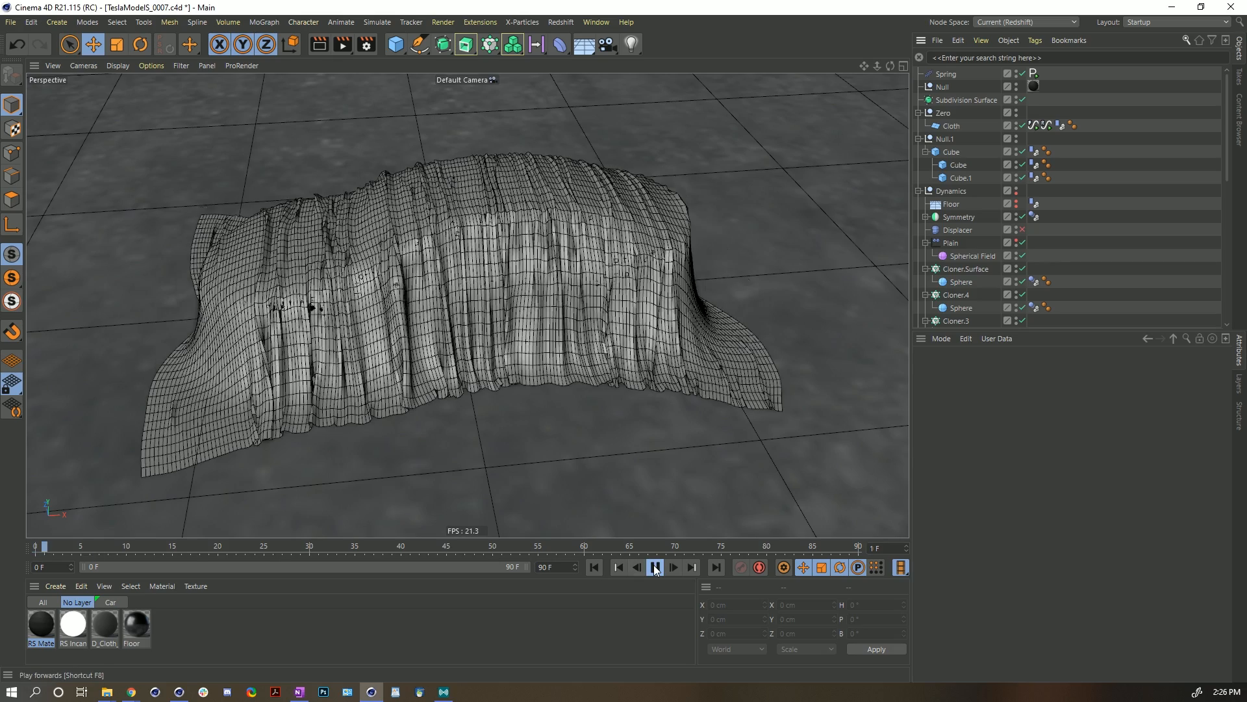
left_click(946, 74)
left_click_drag(643, 202, 825, 221)
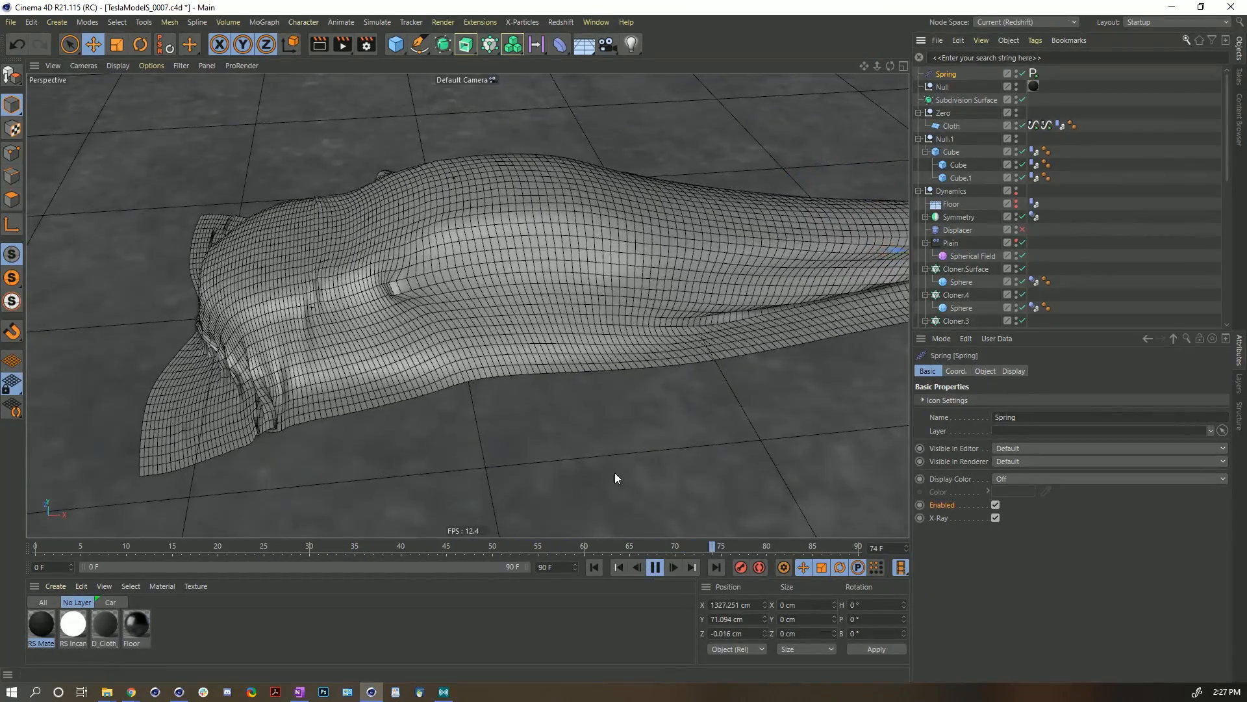
left_click(655, 567)
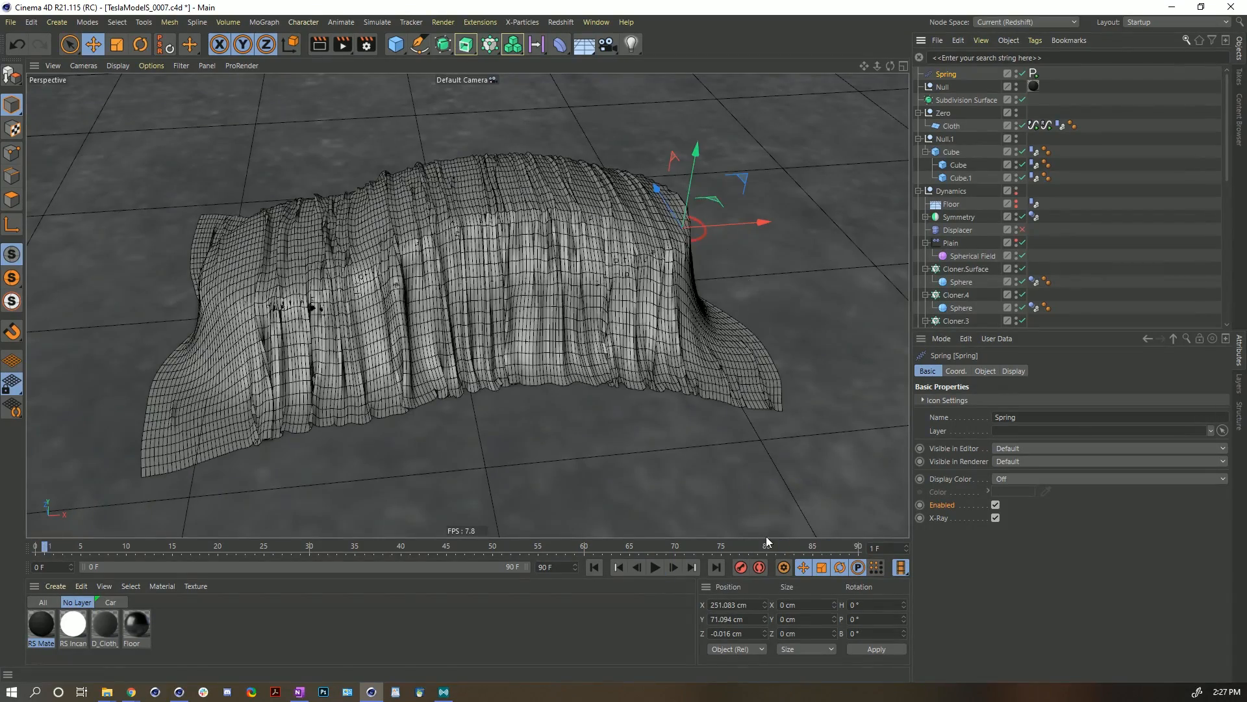
left_click_drag(782, 544, 36, 551)
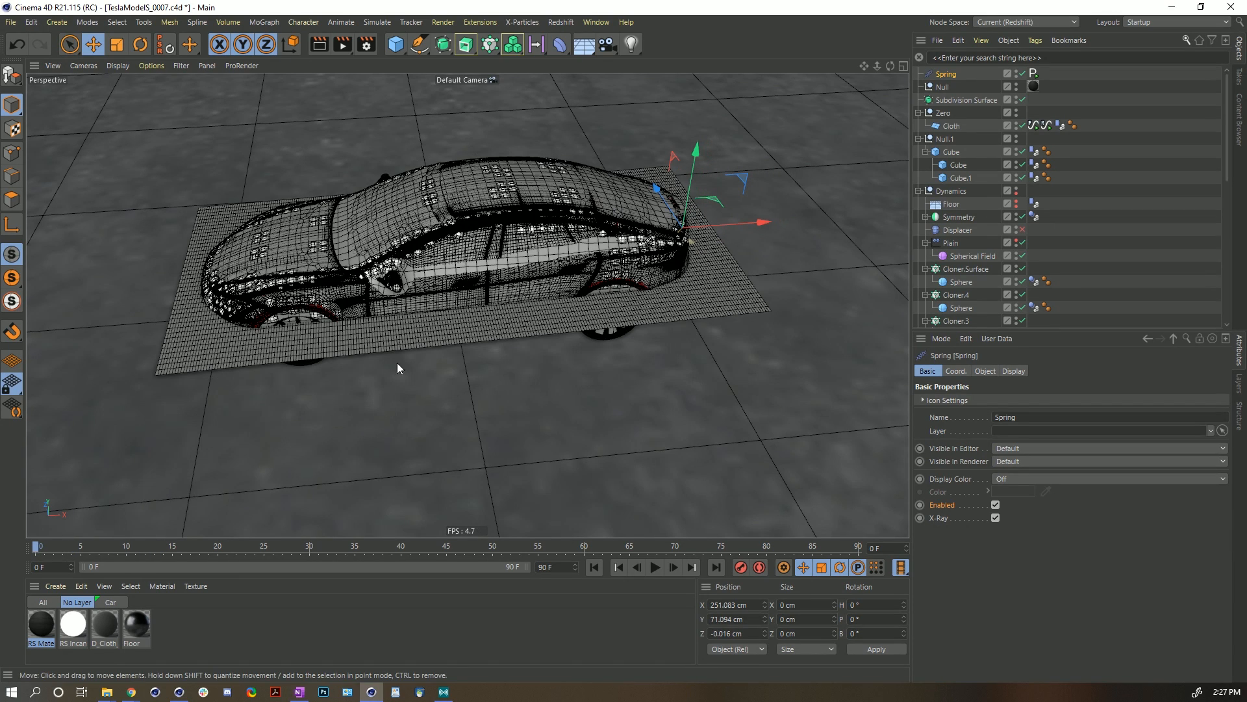
Examine the baked pull from frame 3 through frames 28, 57 and 68, and go back to frame 21.
left_click(63, 549)
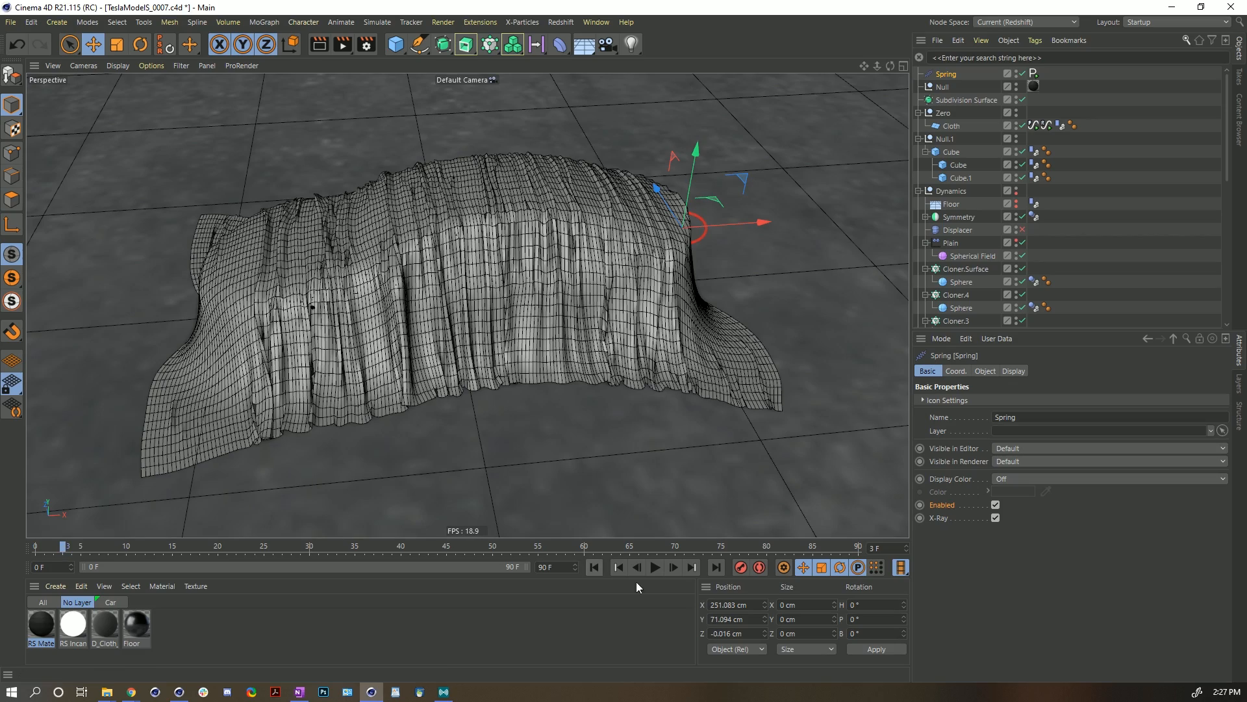
left_click(655, 568)
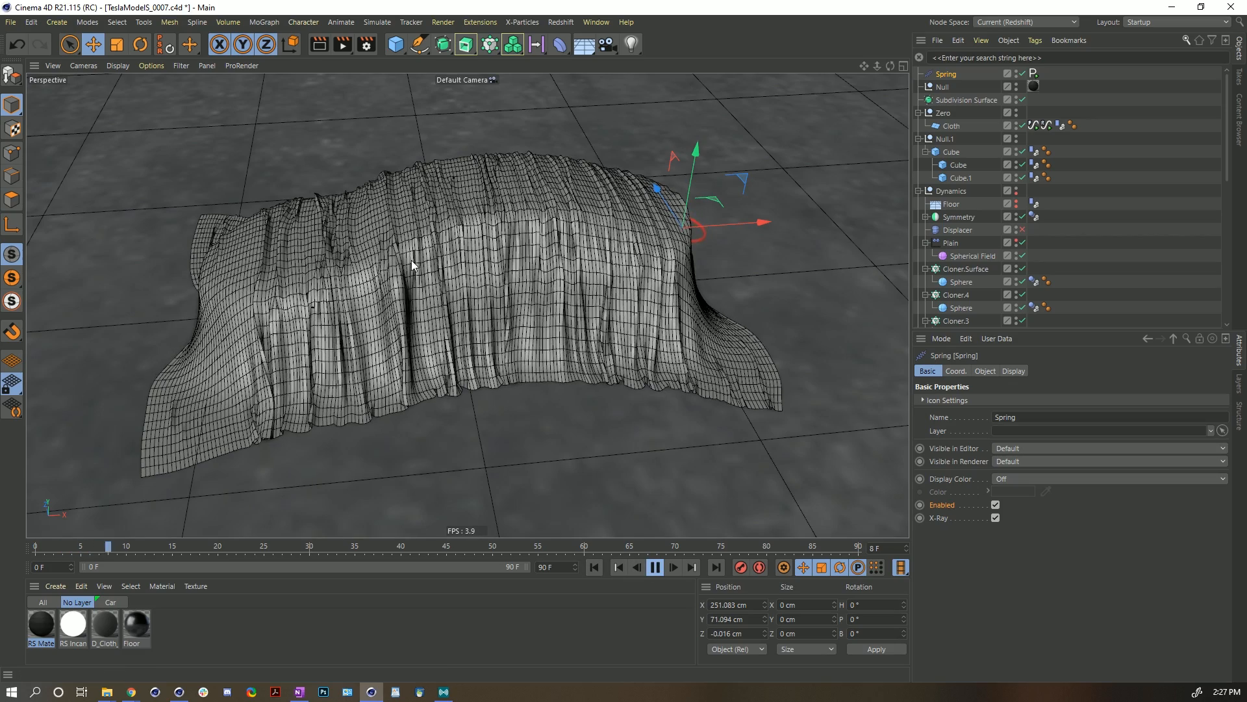
left_click(656, 567)
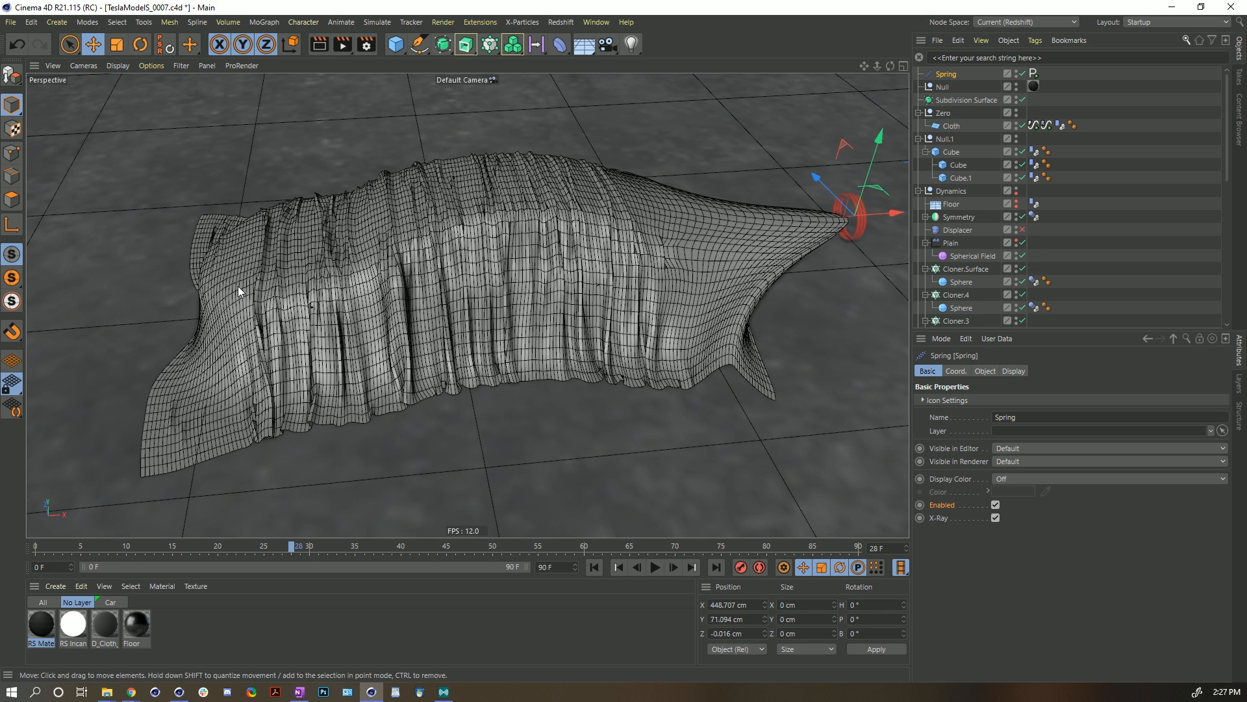
left_click_drag(308, 549, 557, 560)
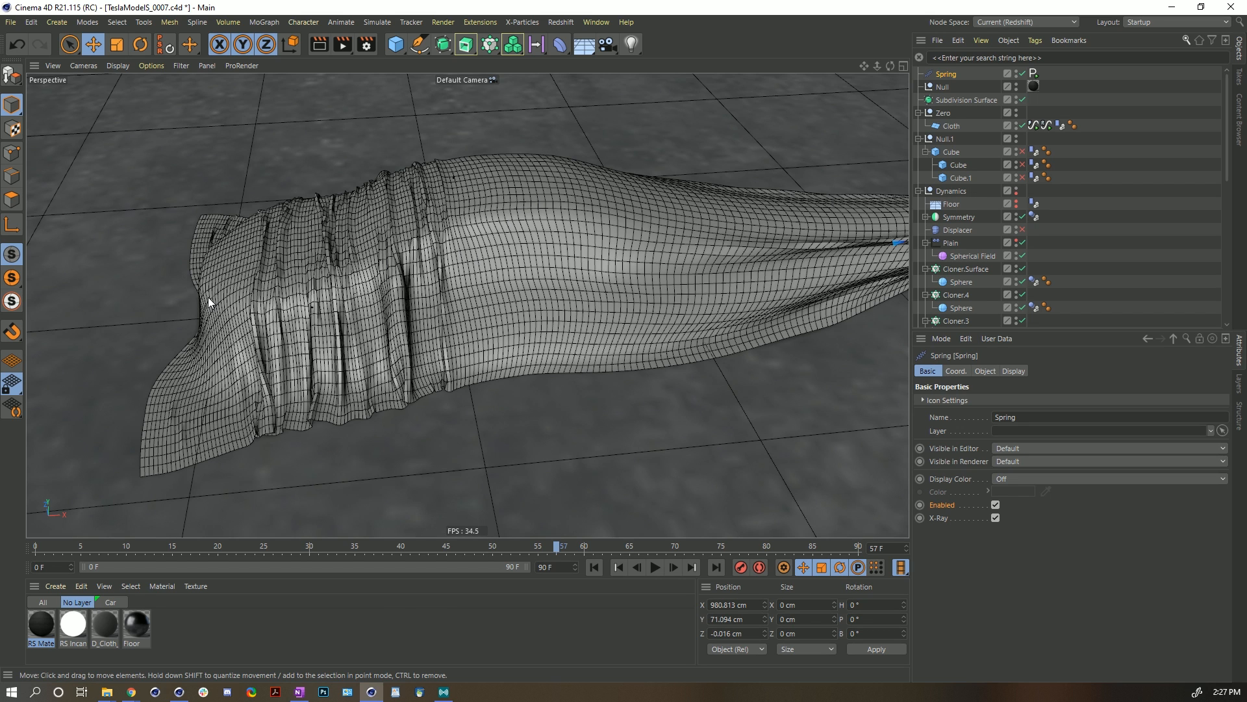
left_click_drag(559, 544, 657, 544)
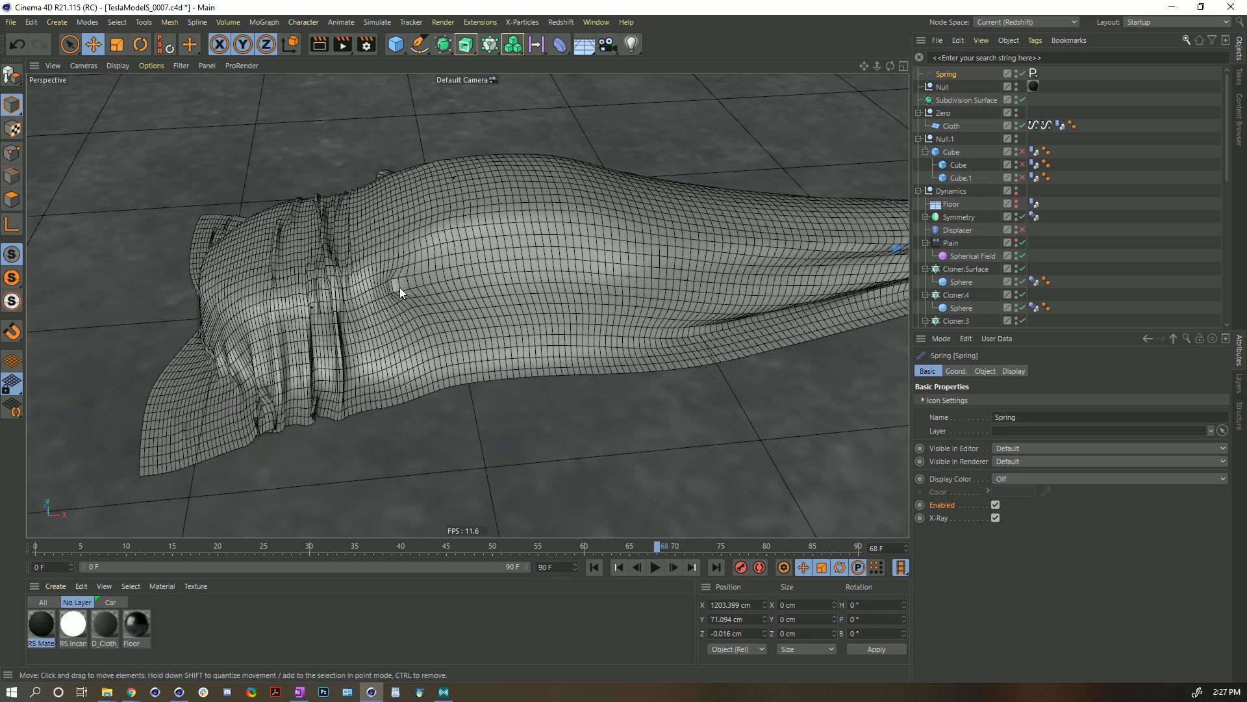
left_click_drag(659, 548, 227, 564)
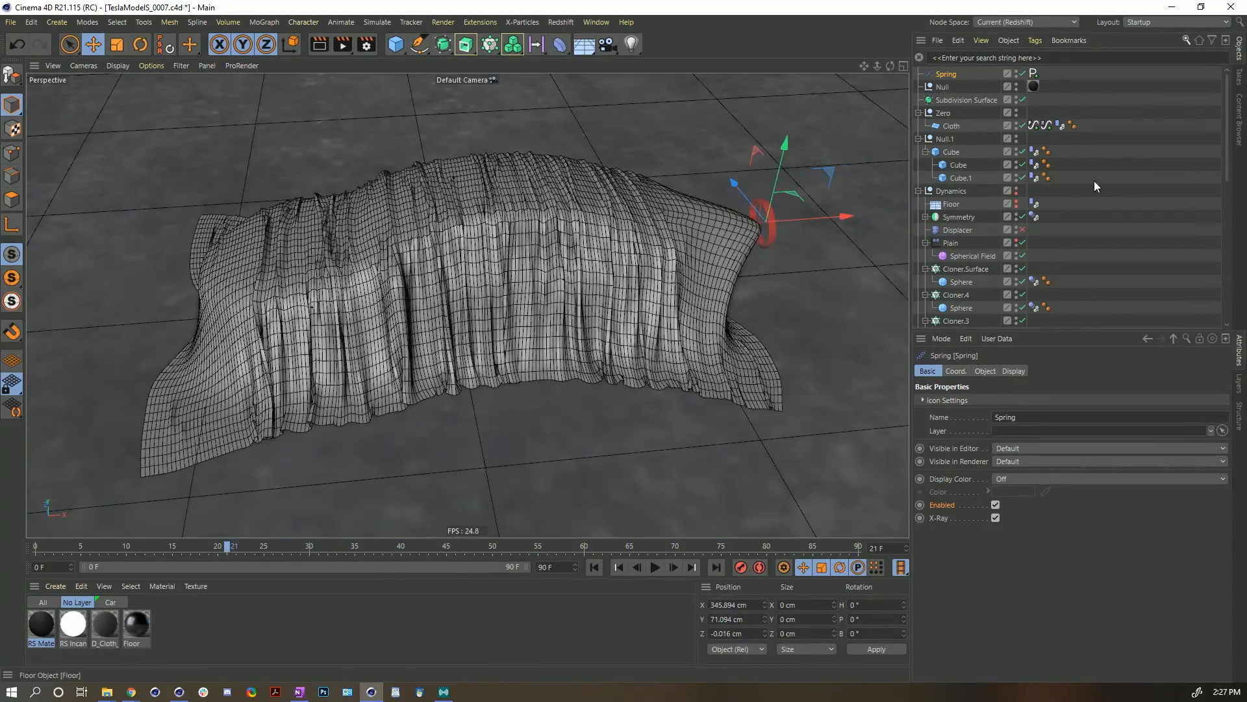
Review the Soft Body and Force settings of the Cloth's dynamics body tag.
left_click(1061, 125)
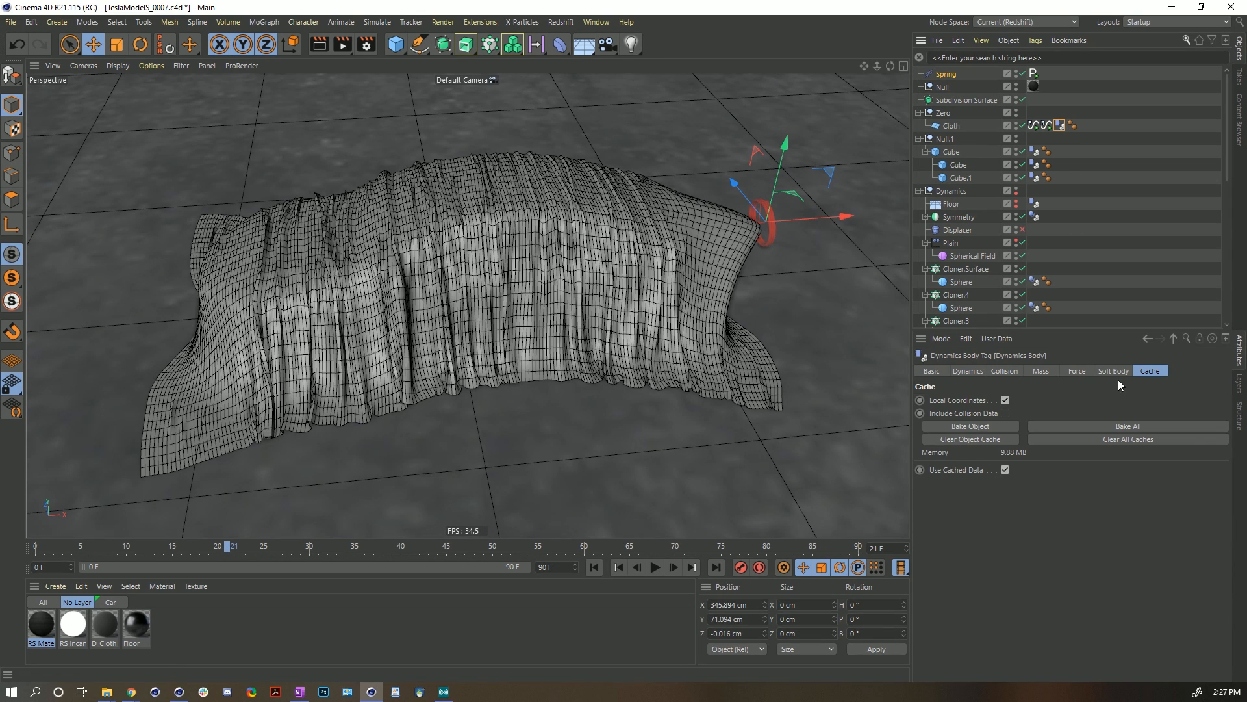
left_click(1114, 371)
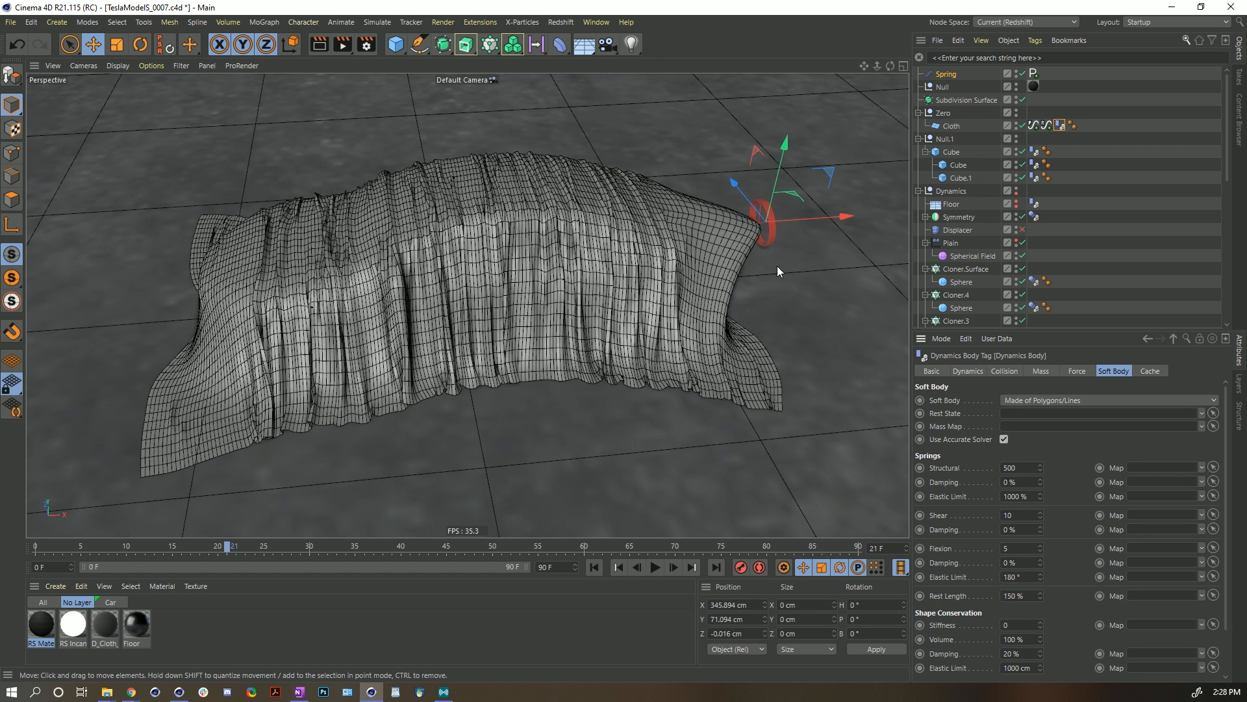
left_click(1066, 374)
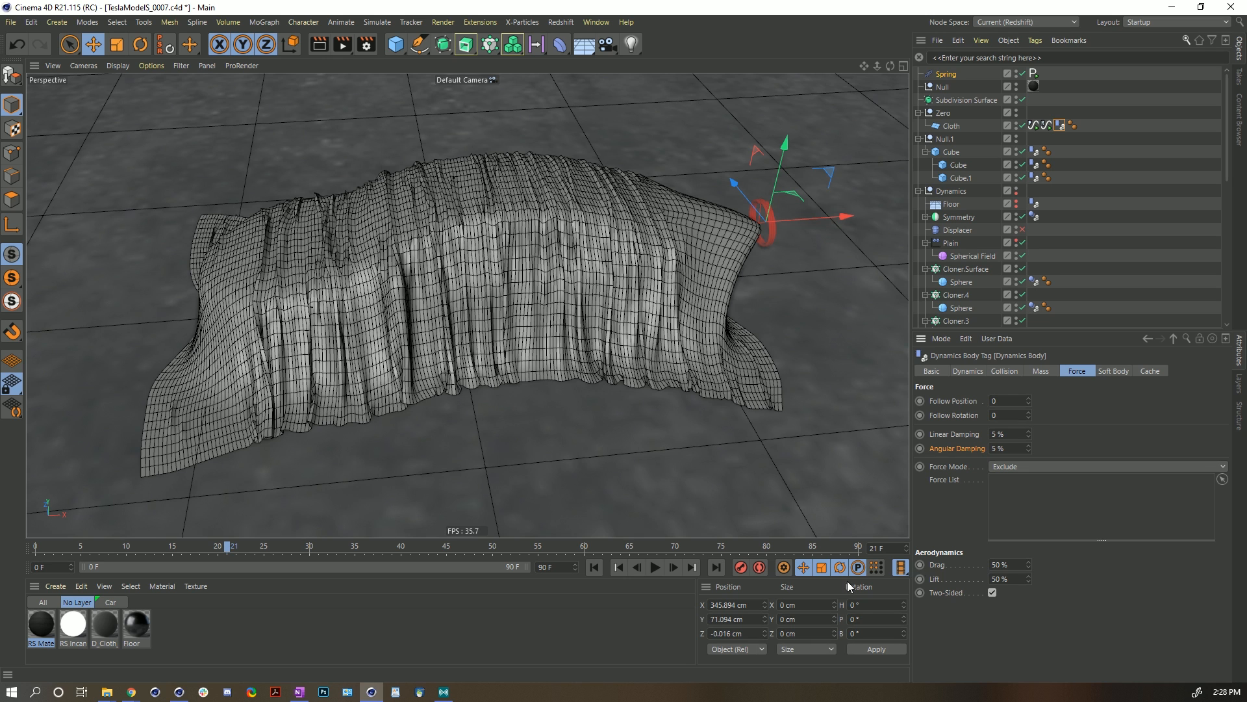
Return to frame 0 and clear all dynamics caches from the Cloth's dynamics body tag.
left_click(595, 567)
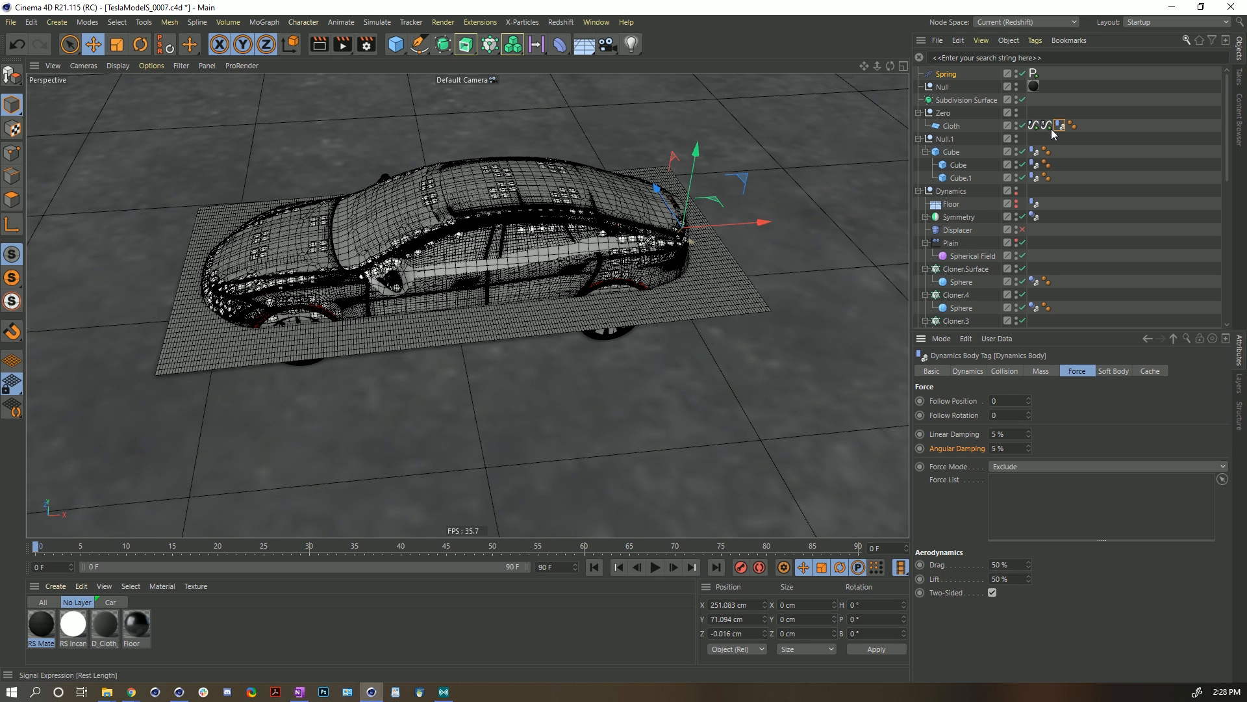
left_click(1149, 371)
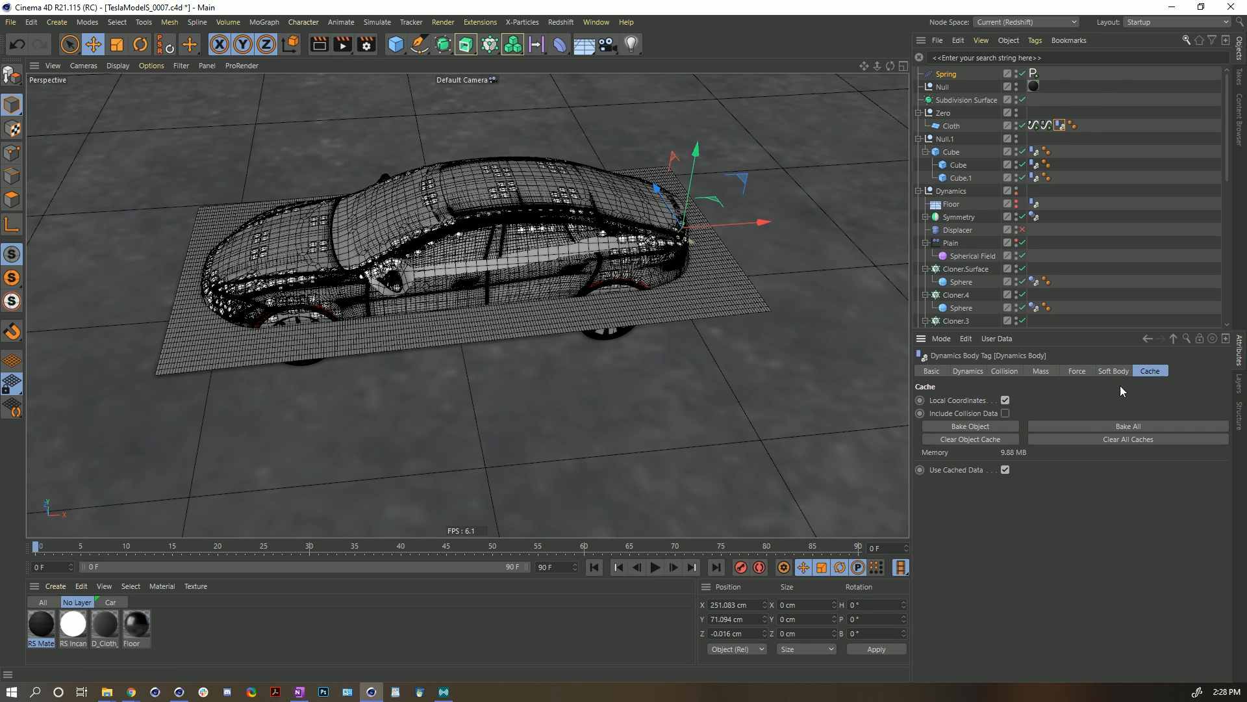
left_click(1111, 440)
Try the Cloth's Linear and Angular Damping at 0%, and set both back to 5%.
left_click(1013, 369)
left_click(1033, 371)
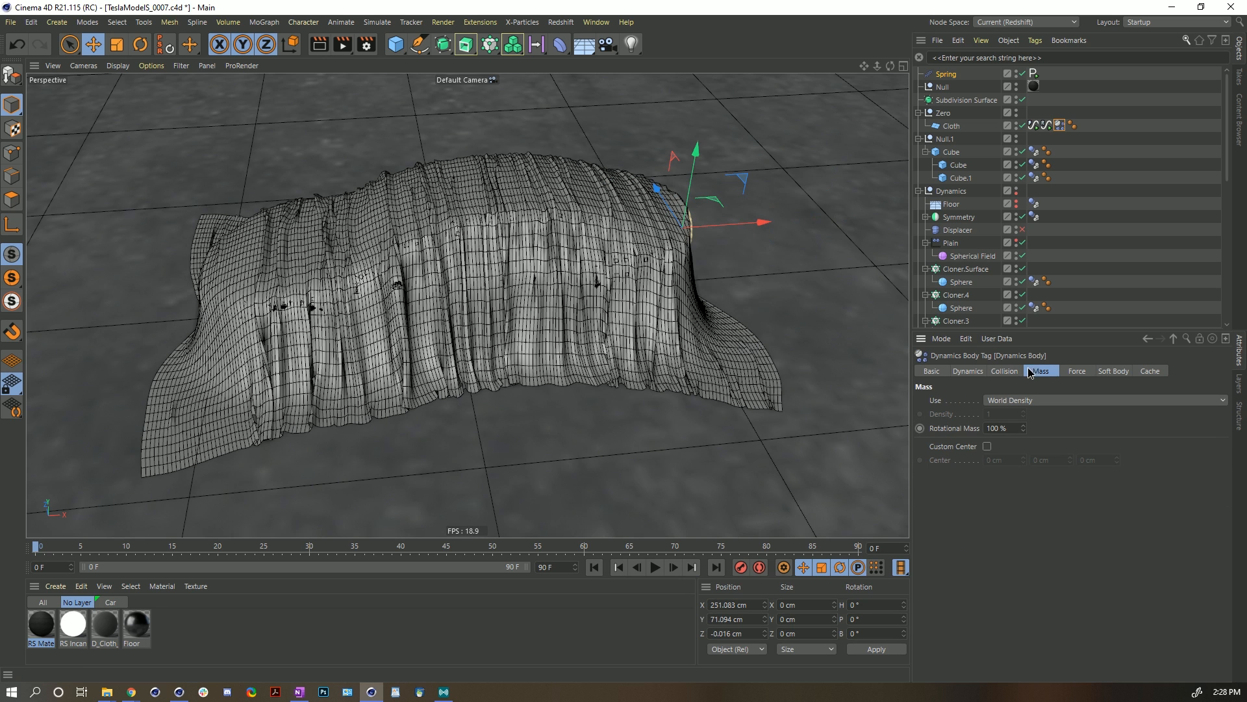
left_click(1075, 371)
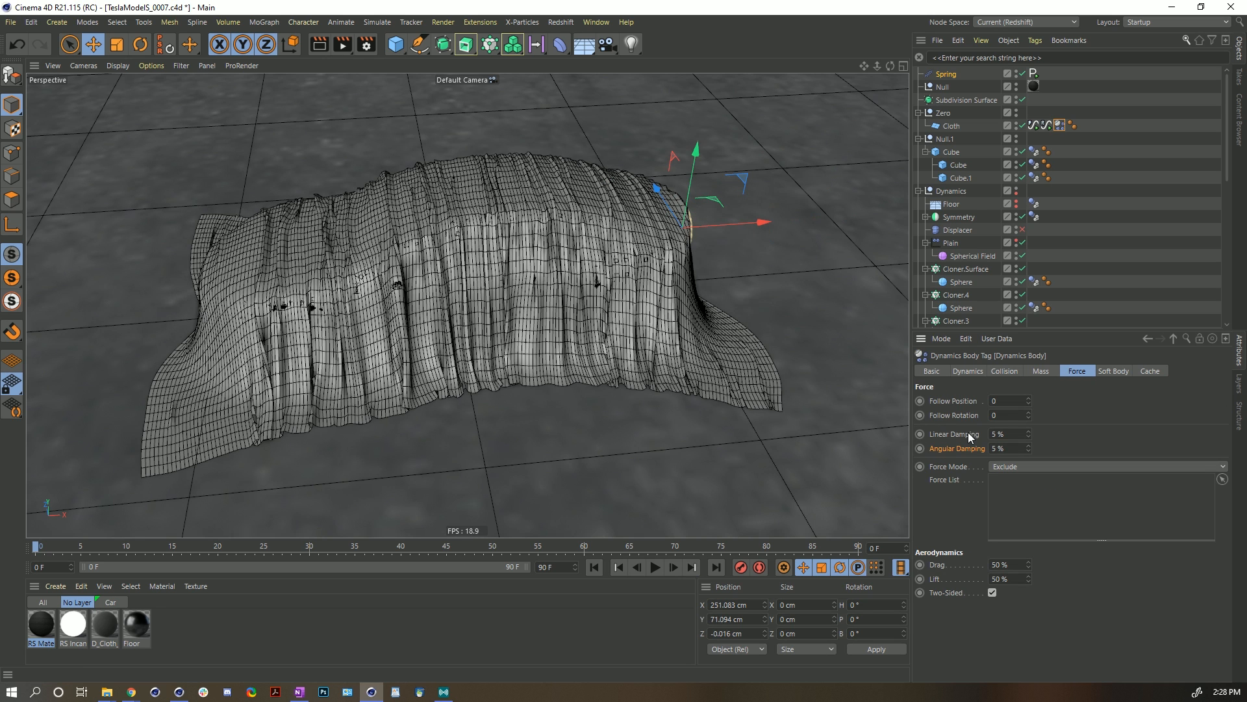
double_click(1021, 436)
type("0")
key("Tab")
type("0")
left_click_drag(1013, 433, 991, 449)
type("5")
key("Tab")
type("5")
left_click(808, 175)
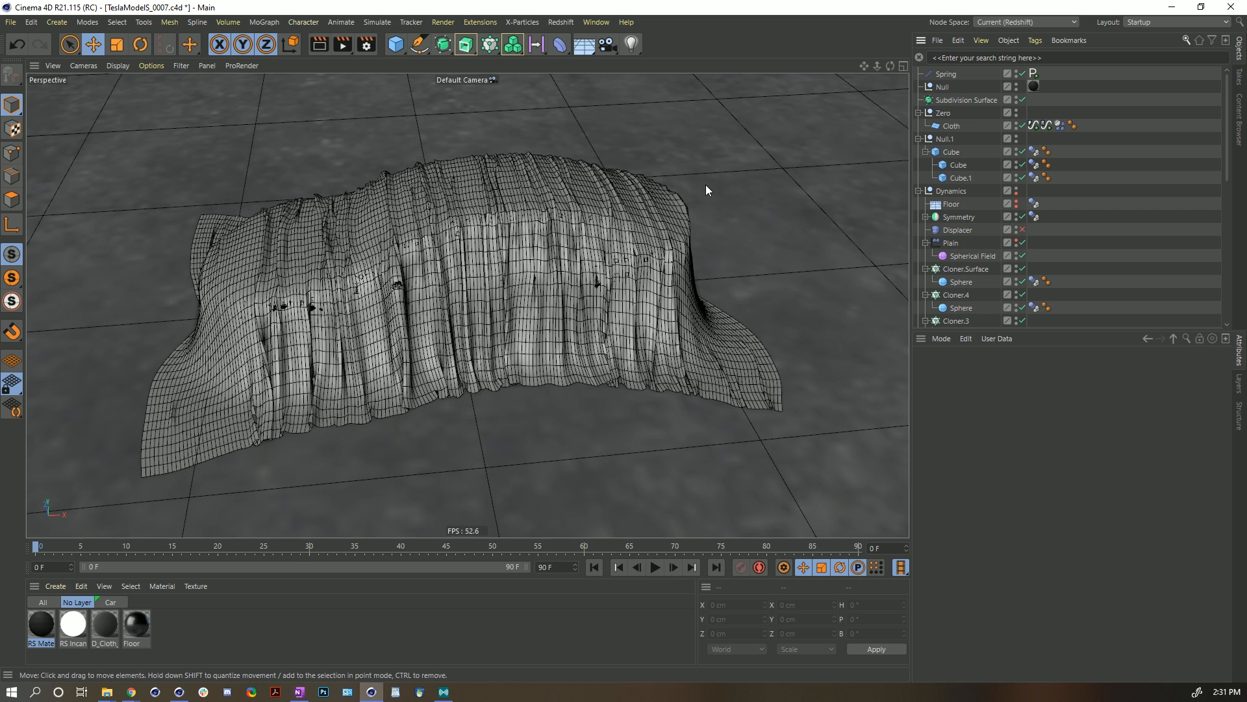
Add a cube and set its X and Z sizes to 2000 cm.
left_click(396, 44)
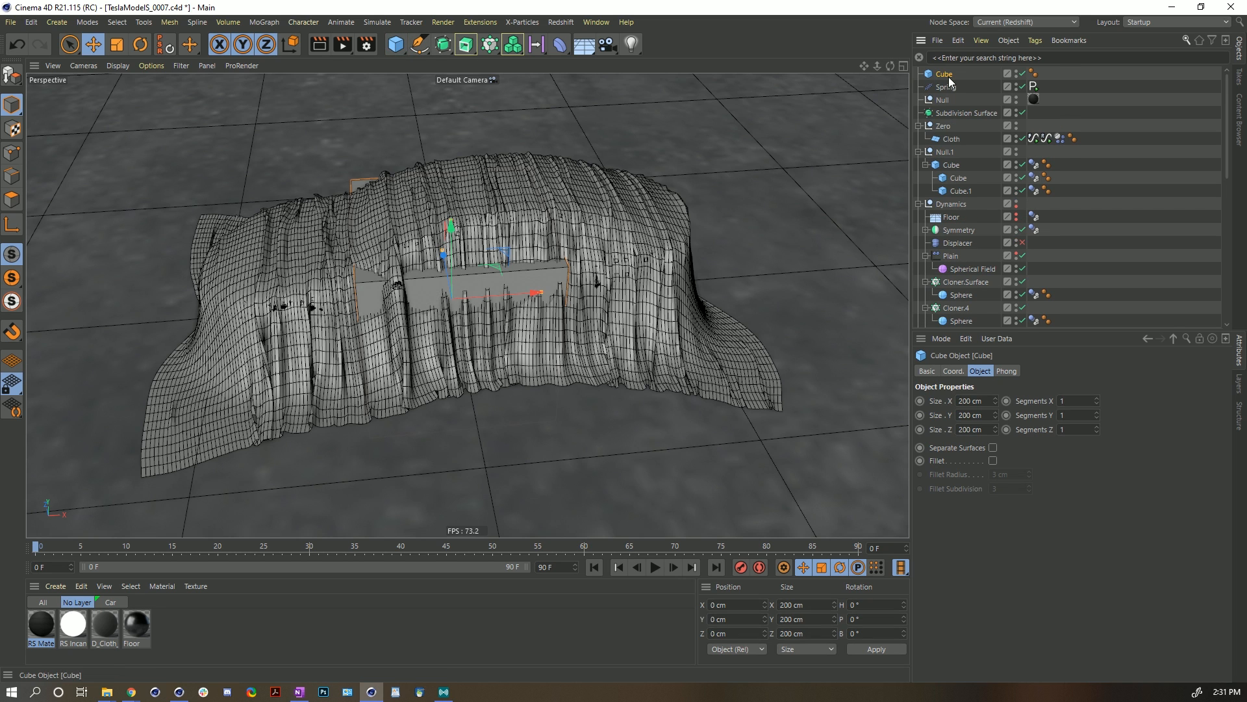
type("0")
left_click(968, 431)
type("0")
key("Return")
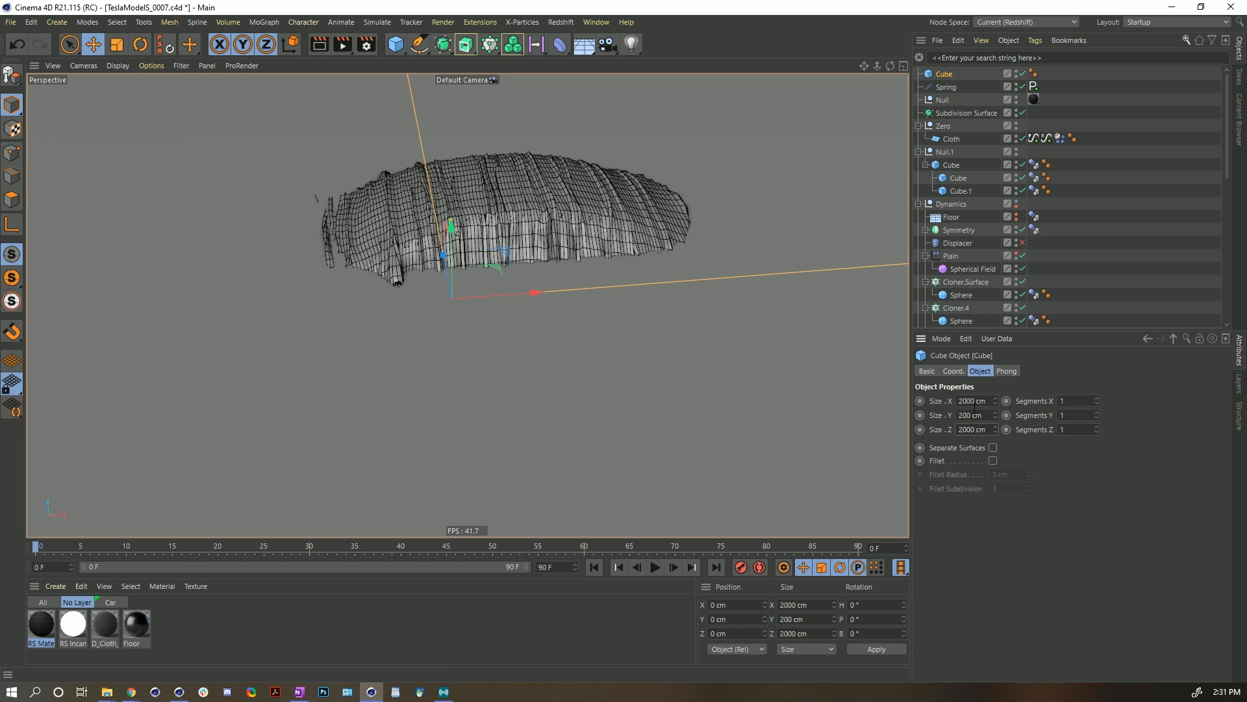
Set the new cube's Y position to -100 cm and place it in the Dynamics group below Symmetry.
left_click(759, 618)
type("-100")
key("Return")
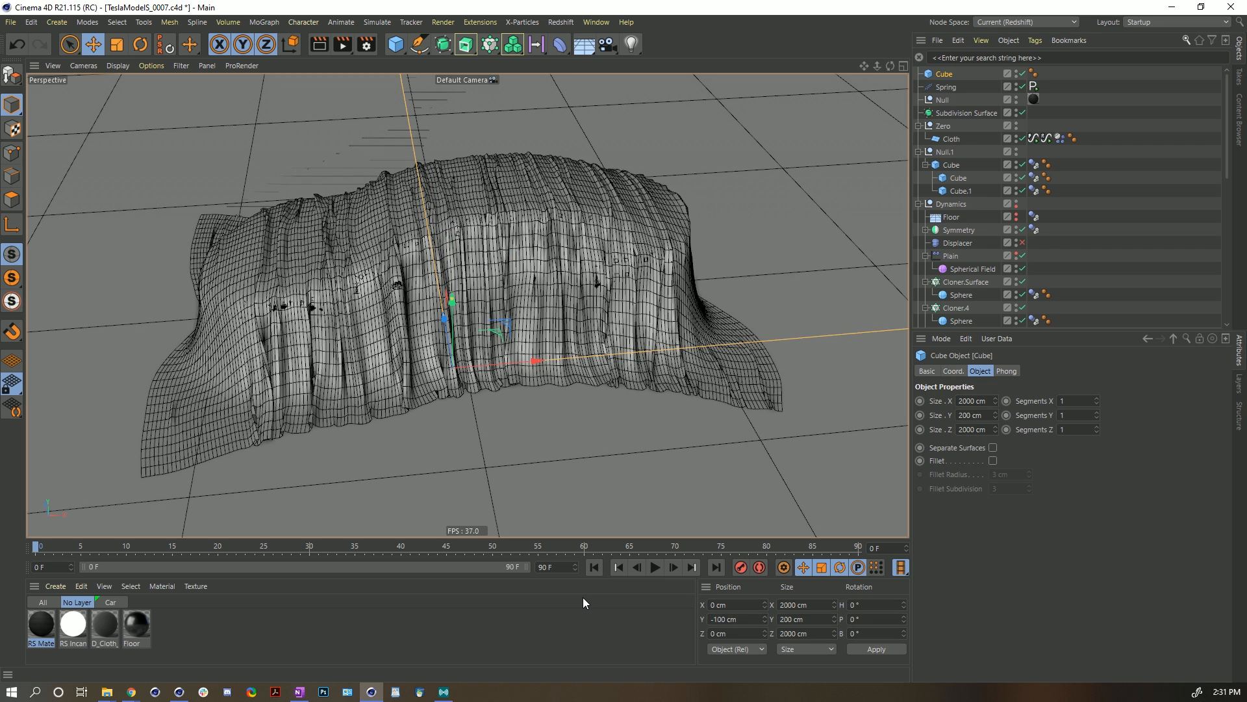
left_click_drag(952, 74, 950, 235)
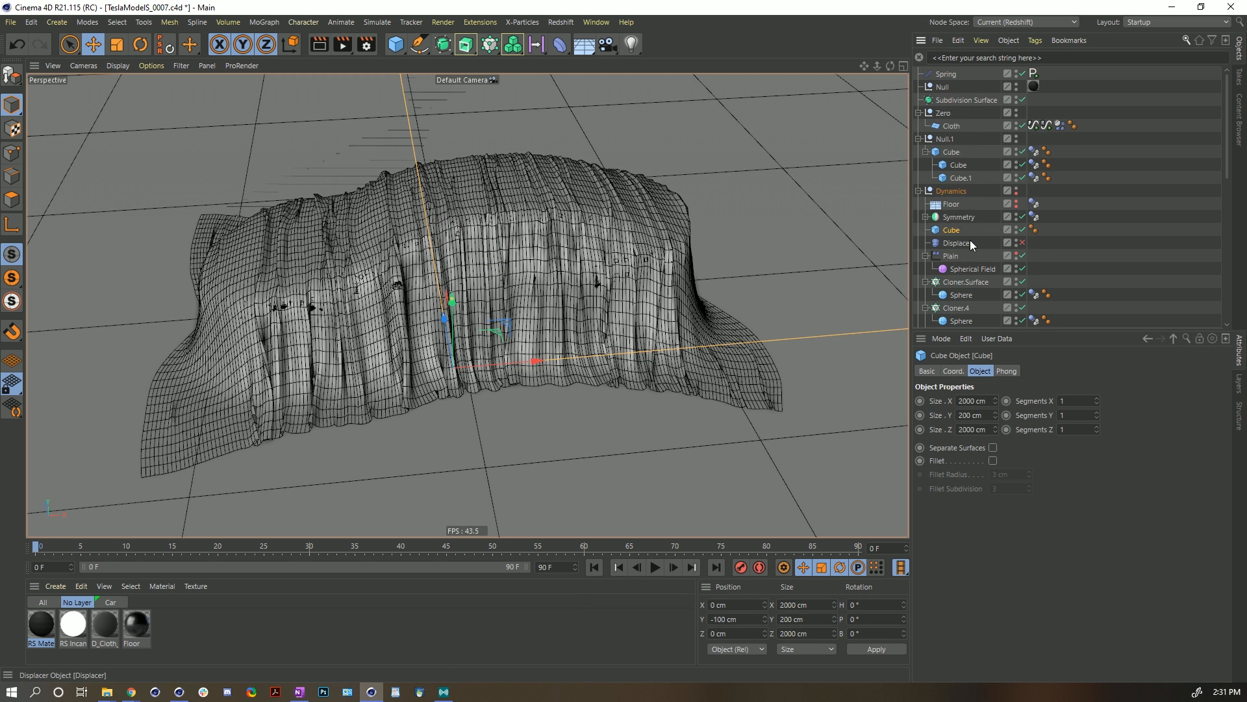
Copy the dynamics body tag of Cloner.Surface's Sphere to the new Cube and set its collision Shape to Box.
left_click_drag(1034, 294, 1037, 229)
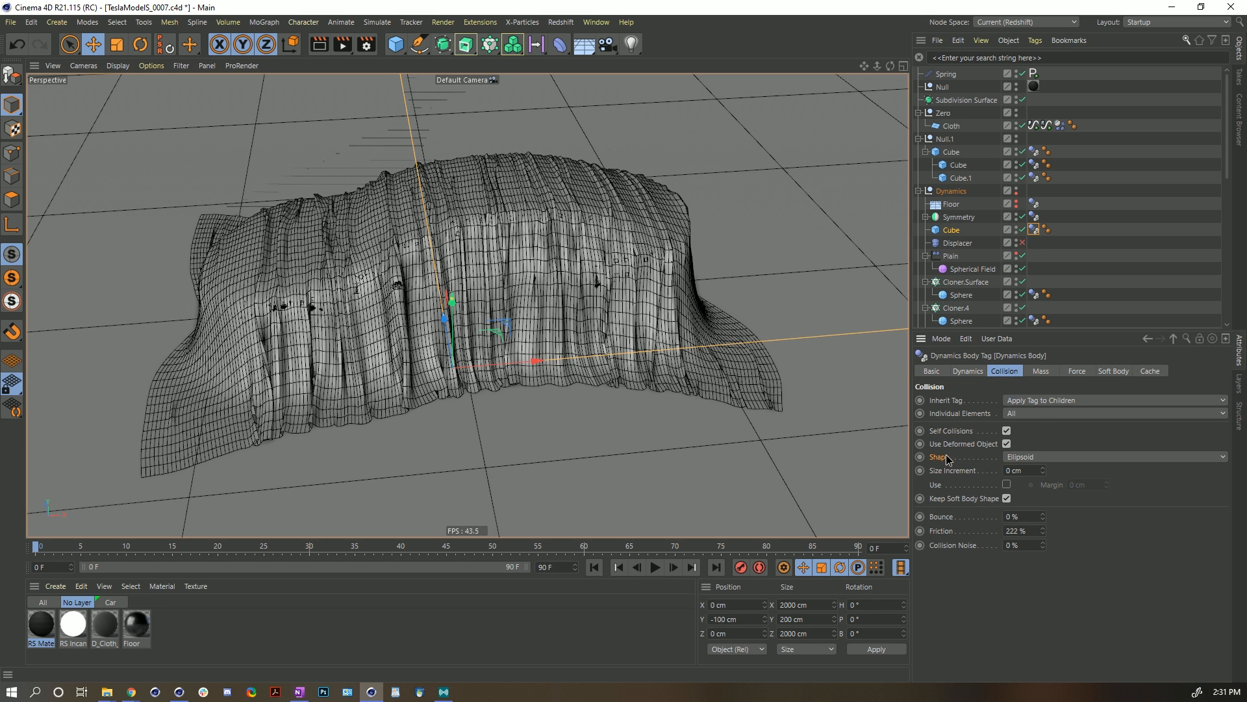
left_click(1033, 456)
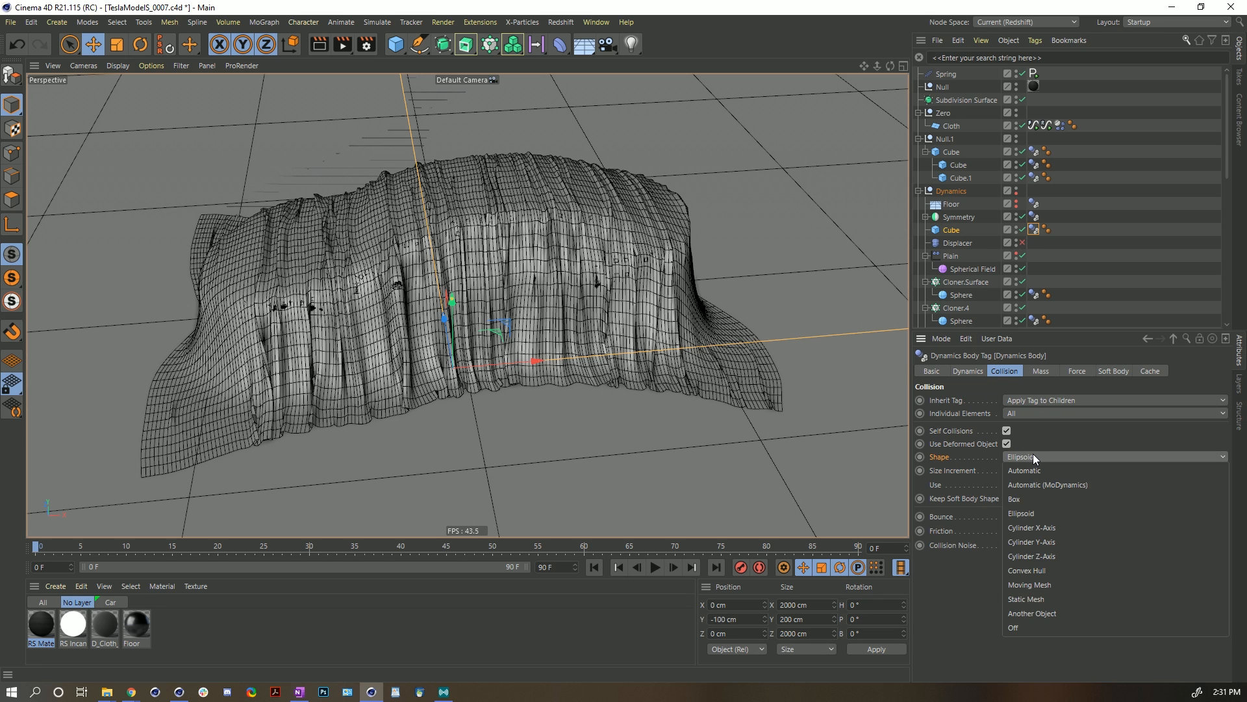
left_click(1038, 504)
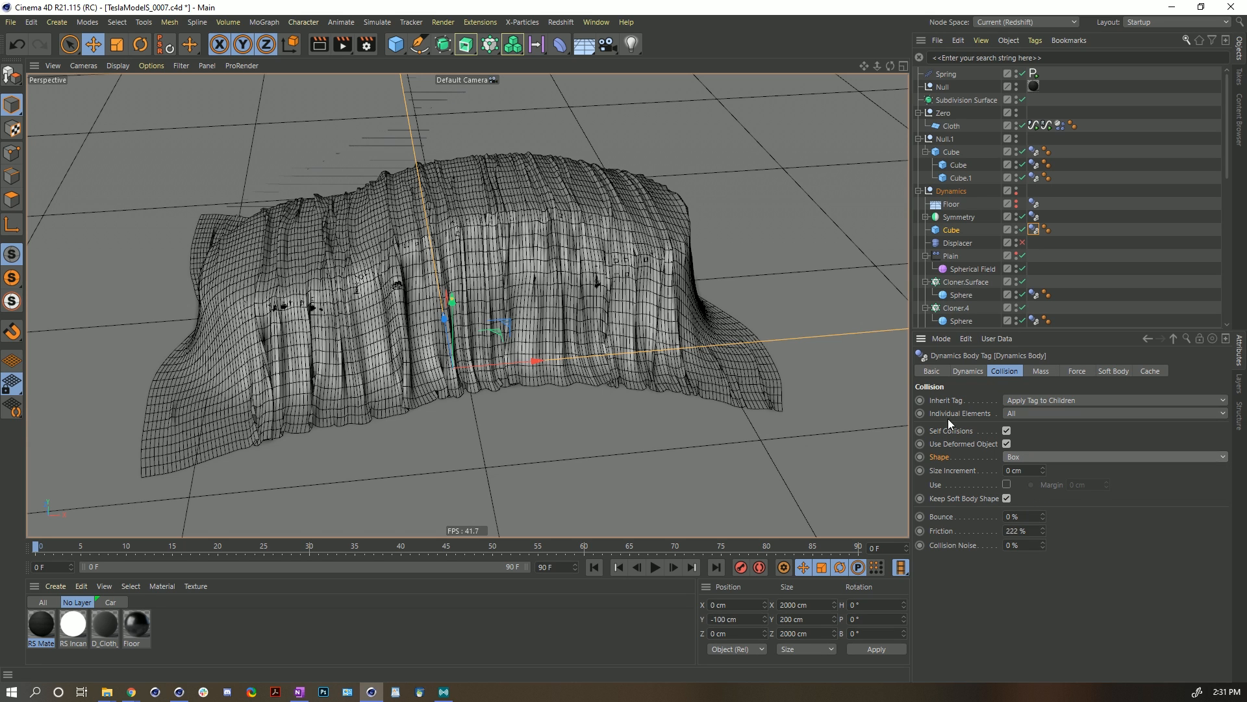
Rename the Null.1 group as Drop and collapse it in the object hierarchy.
left_click(924, 138)
double_click(946, 139)
type("Drop")
key("Return")
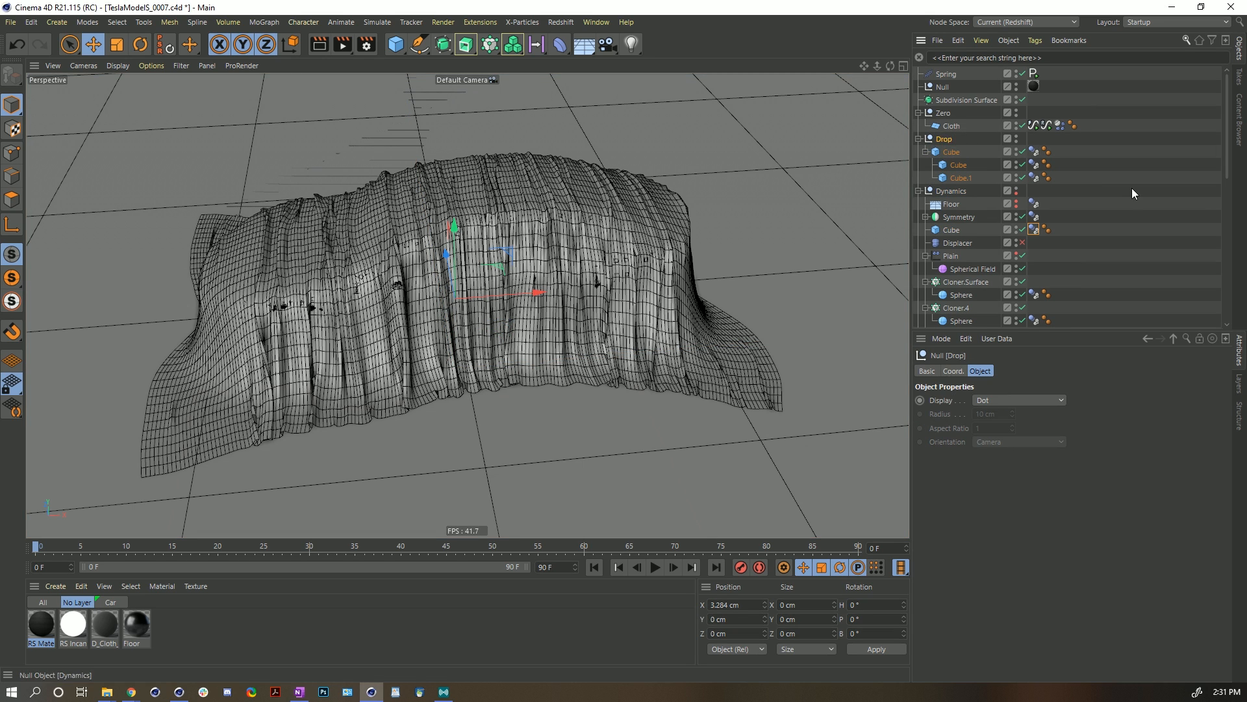
left_click(919, 138)
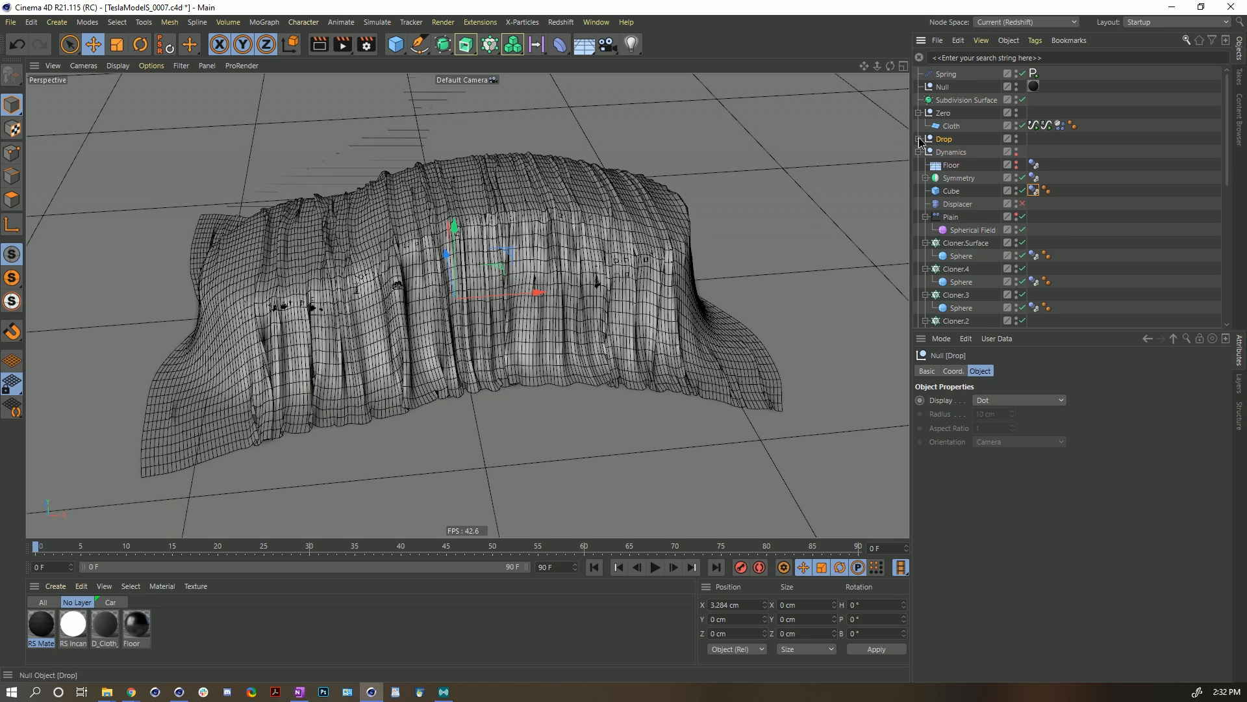
Enable the custom collision margin on all dynamics tags in the Dynamics group, from Floor to the last Cloner's Sphere.
left_click(1034, 165)
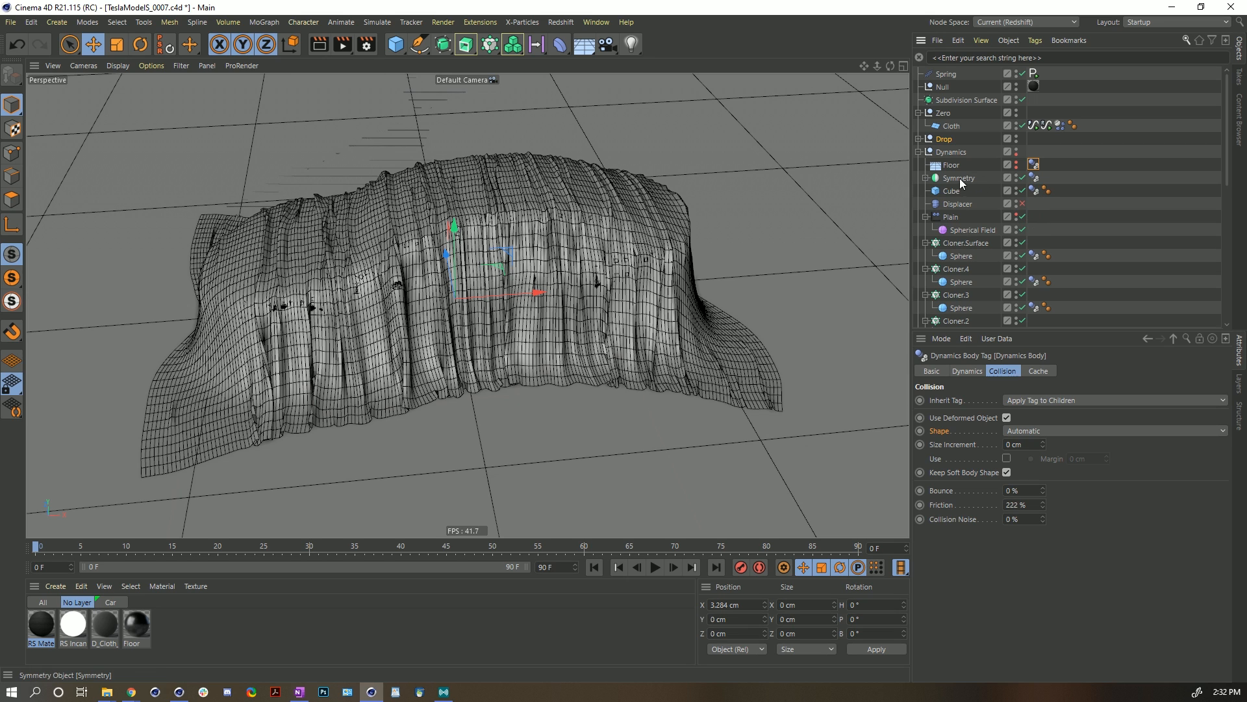
scroll(1033, 215, "down", 10)
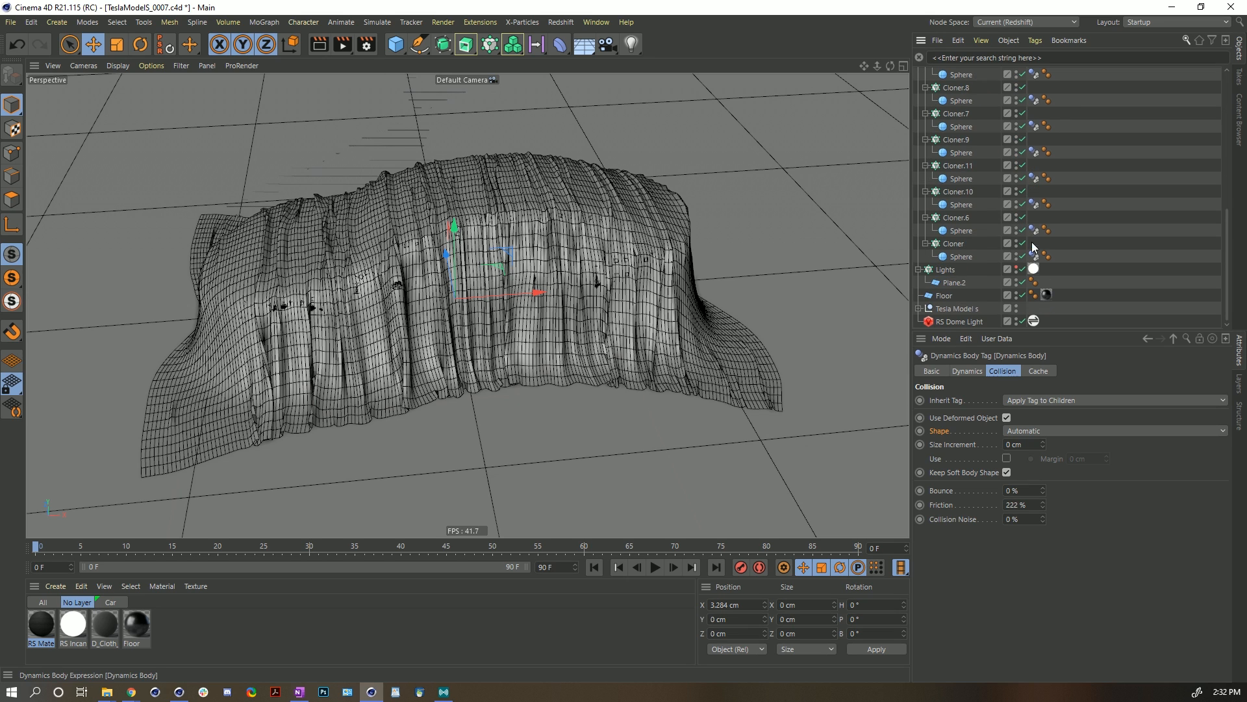
left_click(1038, 253, "shift")
scroll(1033, 240, "up", 10)
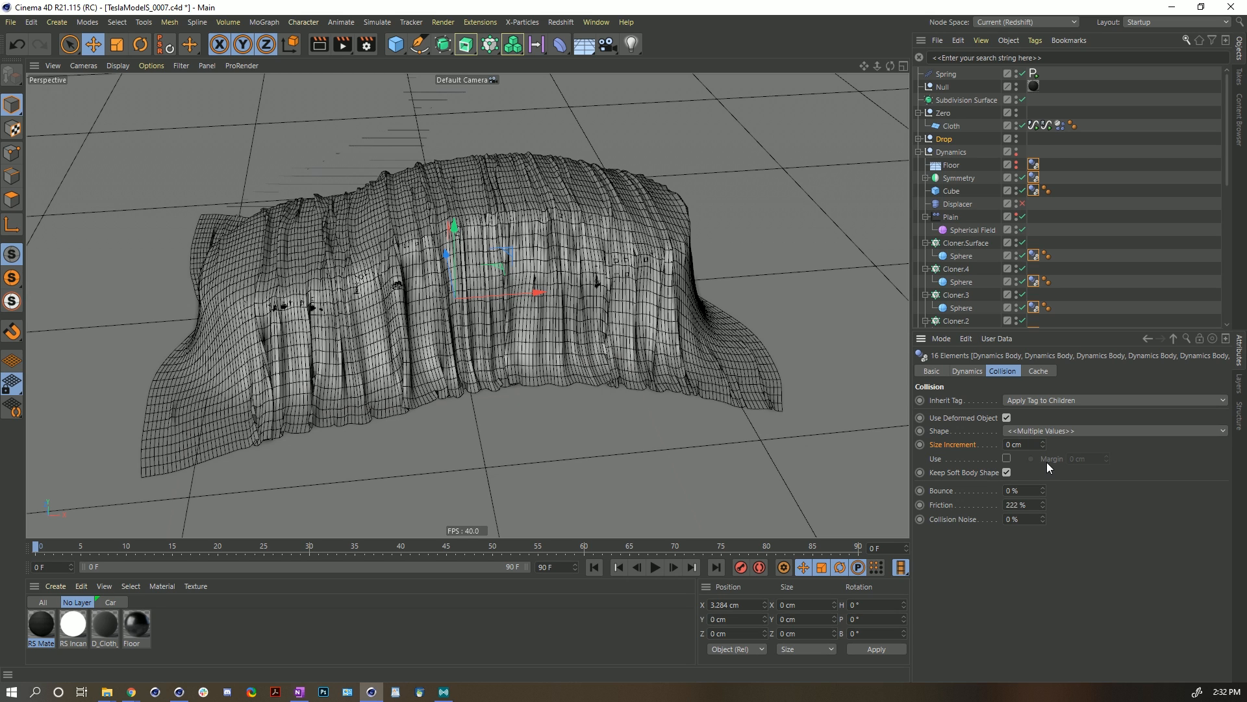
left_click(1007, 459)
Check the project's expert dynamics settings, and keyframe the selected dynamics tags' collision Margin at 1 cm on frame 0.
key("ctrl+d")
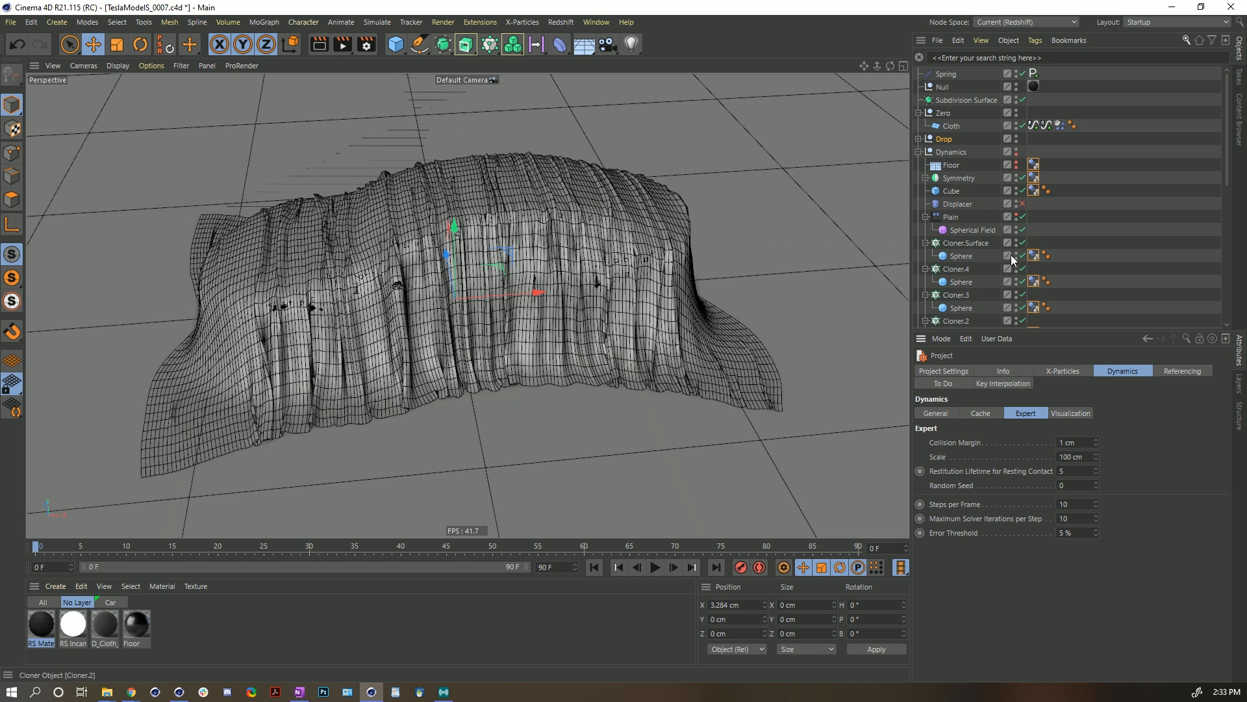
left_click(1038, 170)
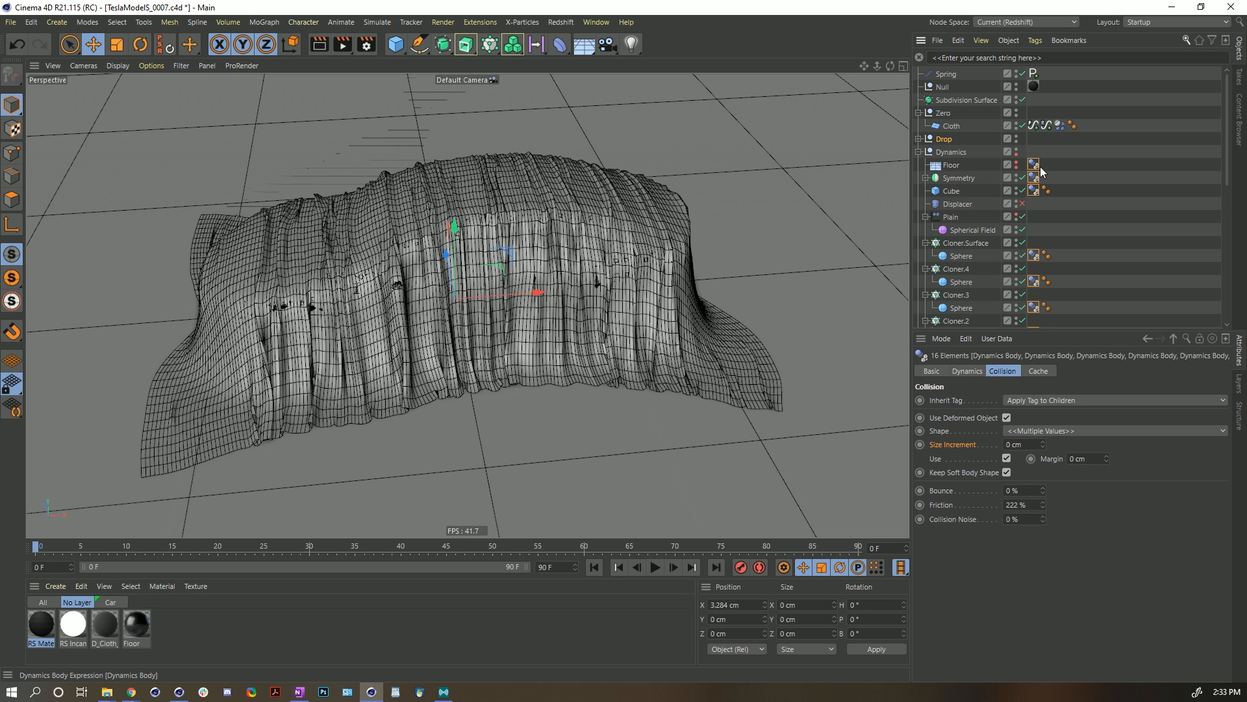
double_click(1071, 458)
type("1")
key("Return")
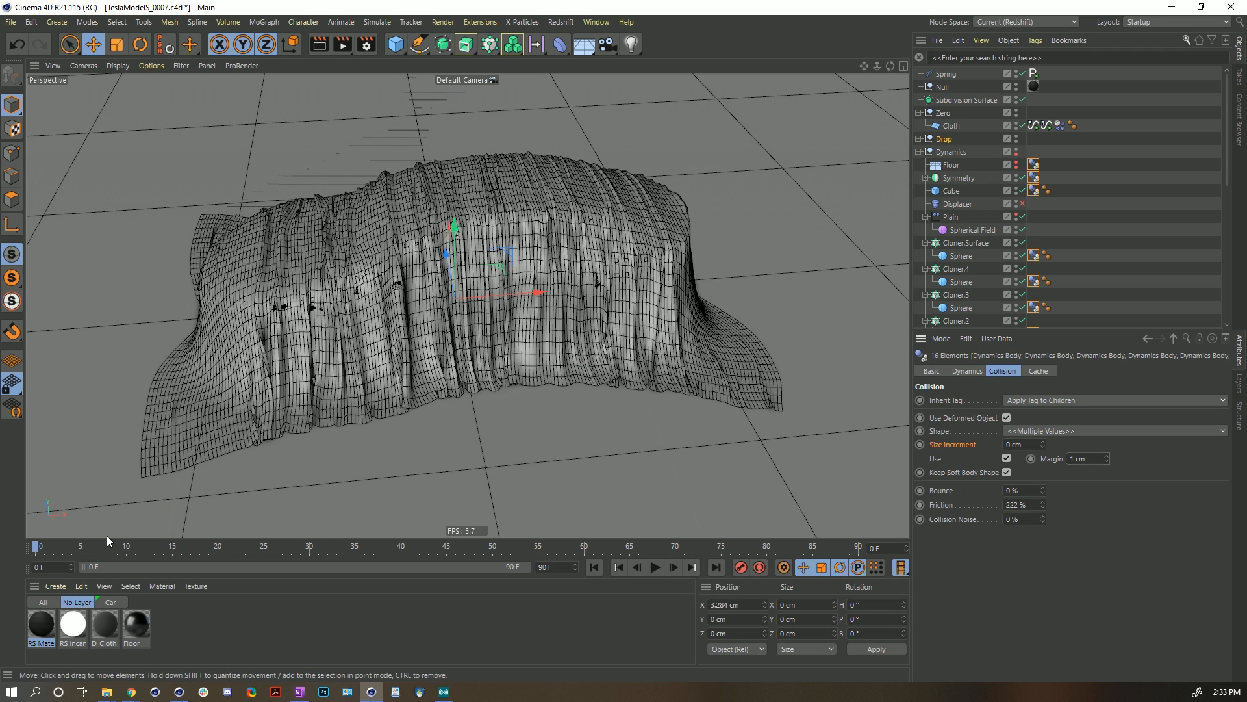
left_click(1031, 458)
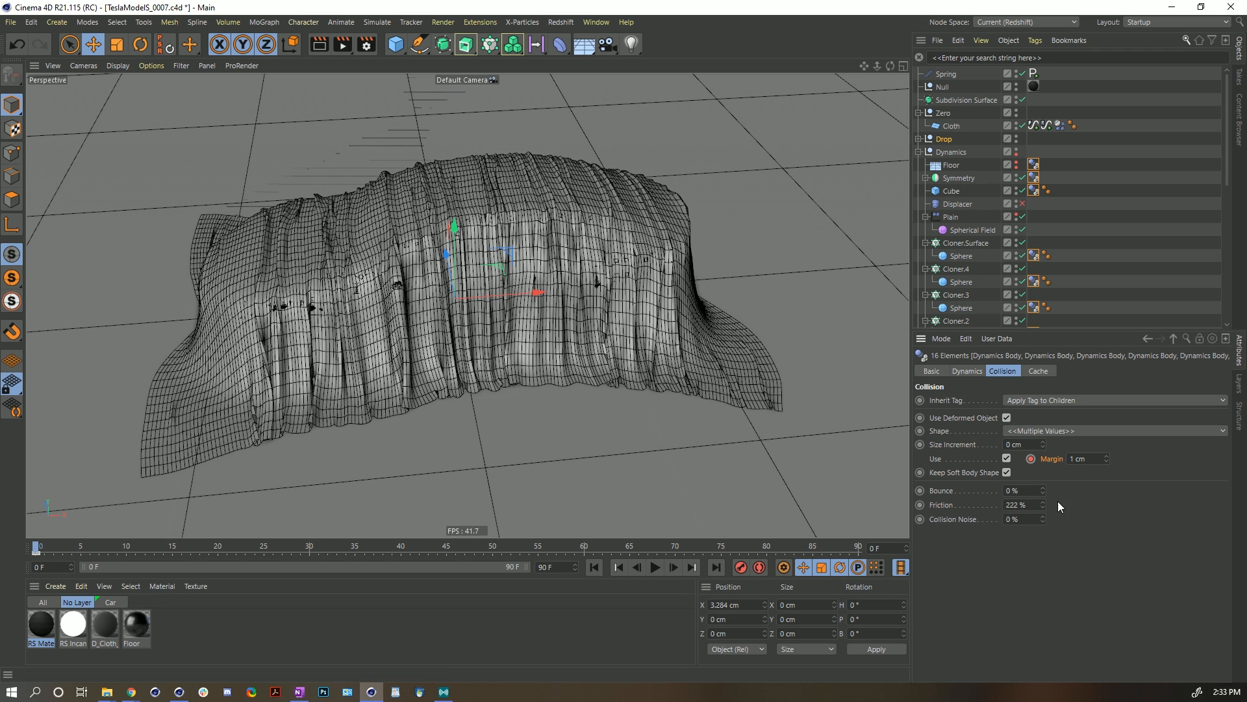
At frame 10, set the selected dynamics tags' Size Increment to 0.25 cm and Margin to 1.25 cm, and keyframe both.
left_click(128, 550)
left_click(1038, 445)
type("0.25")
left_click(1097, 458)
double_click(1098, 460)
type("1.25")
key("Return")
left_click(1031, 459)
left_click(919, 444)
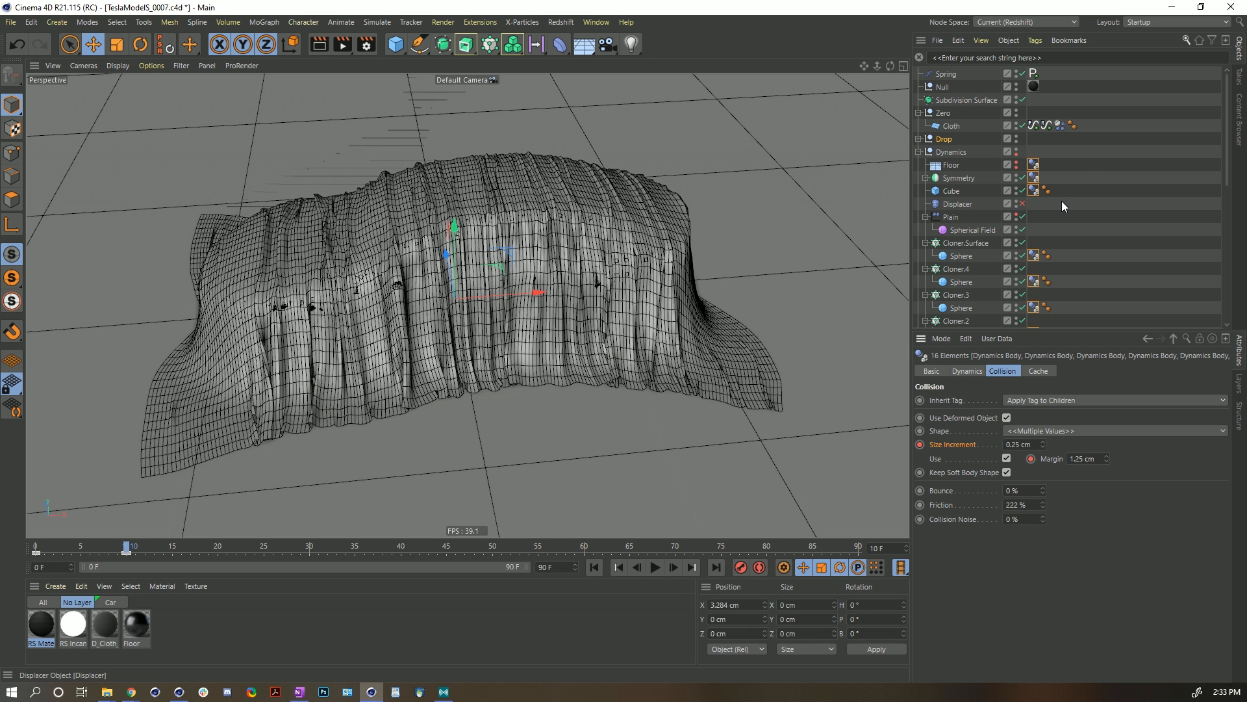
Disable the Spring and play the simulation from the start, stopping at frame 21.
left_click(960, 76)
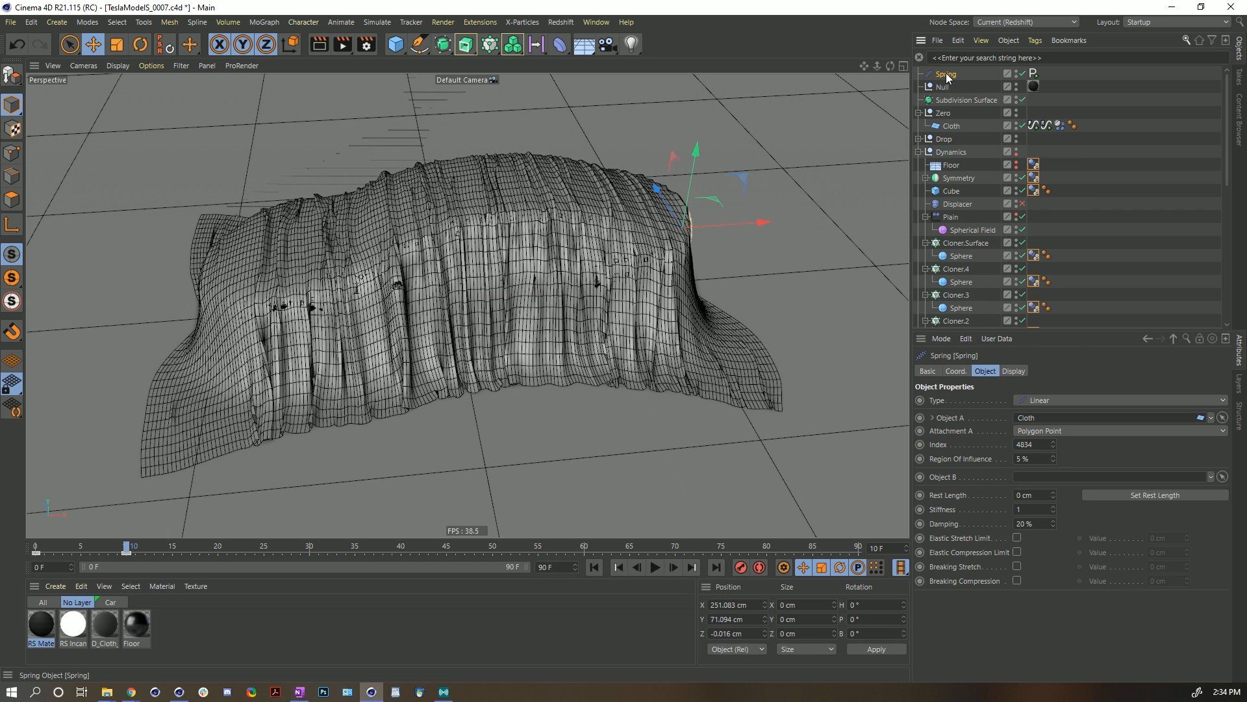
left_click(1023, 74)
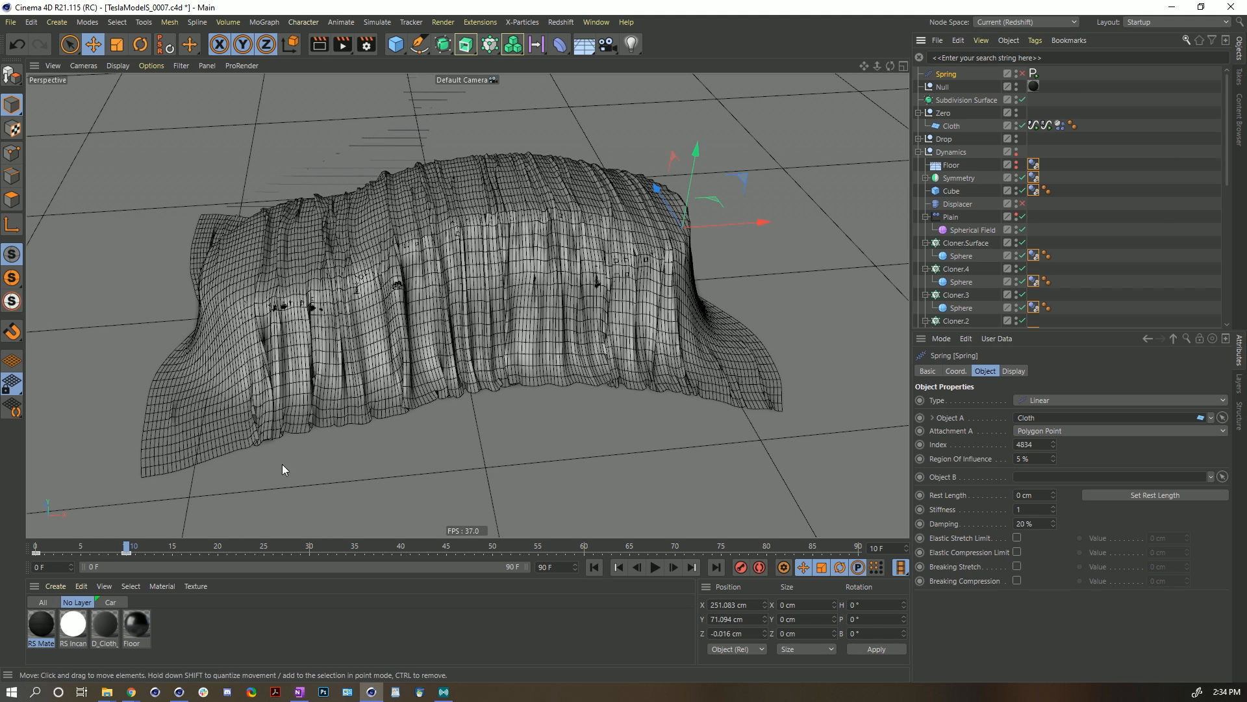
left_click(593, 568)
left_click(655, 567)
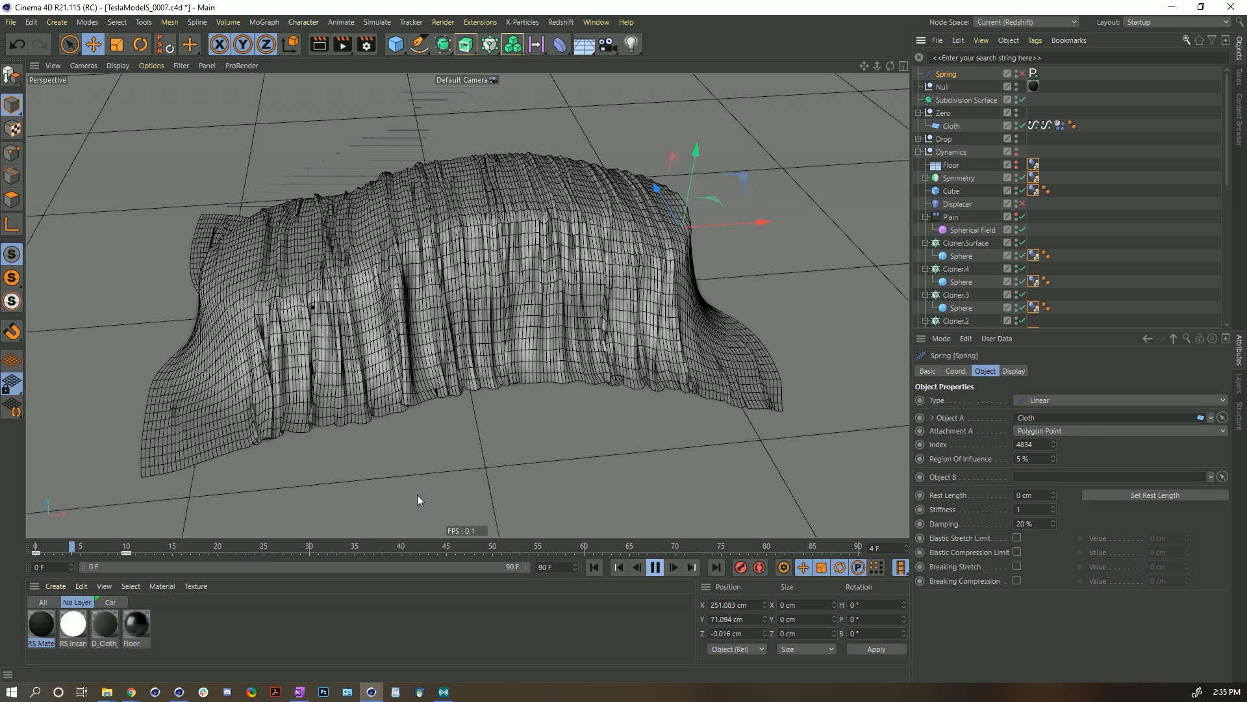
left_click(655, 567)
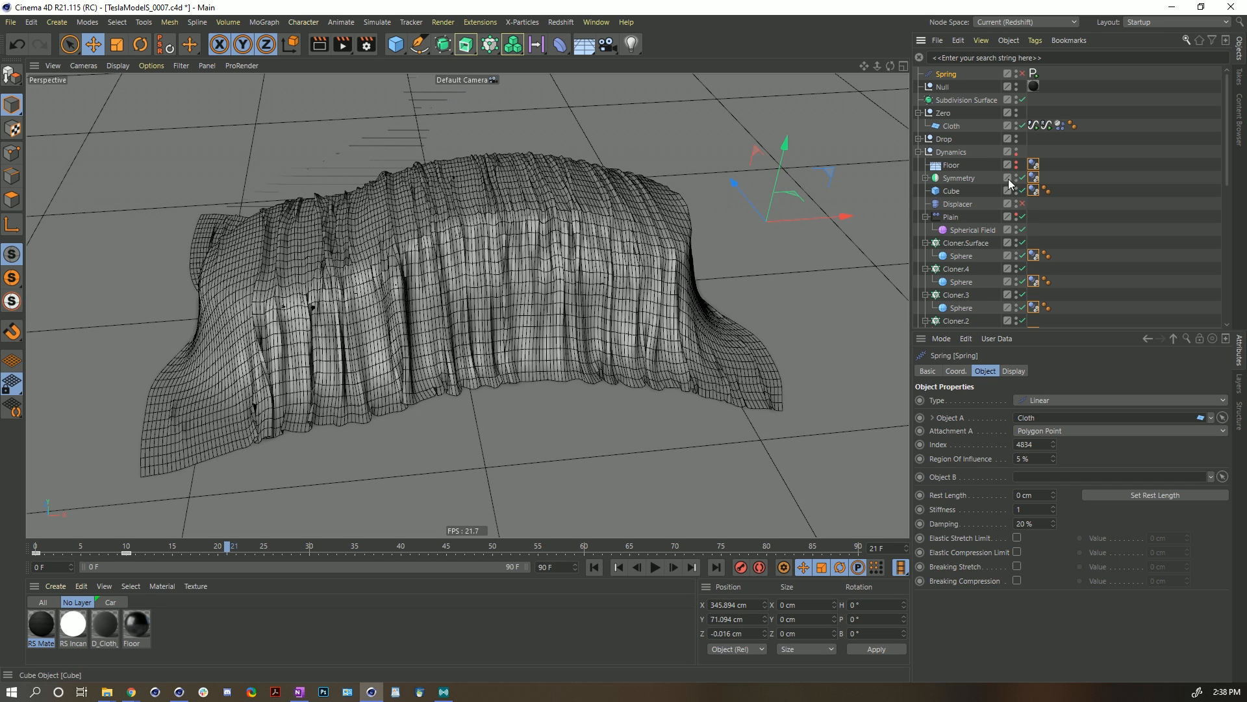
Duplicate the Cloth within the Zero group as an editable polygon object without the signal and dynamics tags.
left_click(1058, 126)
left_click(992, 371)
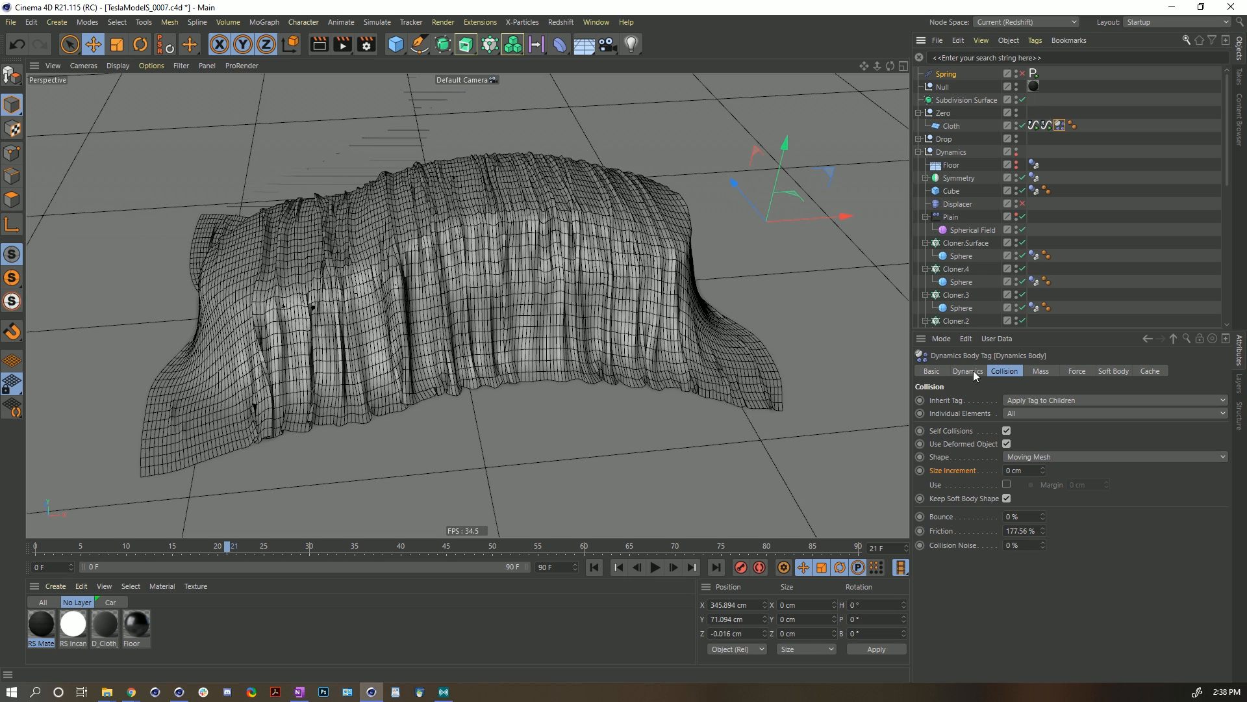
left_click(959, 374)
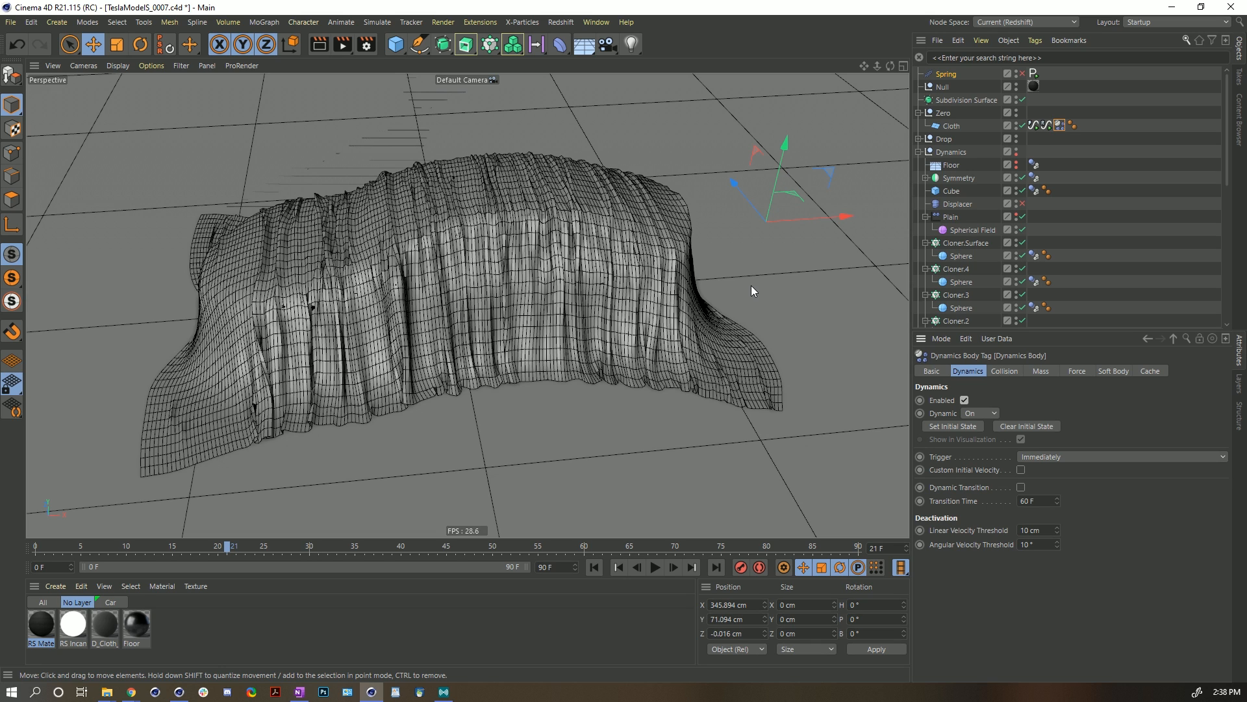
left_click(949, 126)
left_click_drag(956, 115, 954, 117, "ctrl")
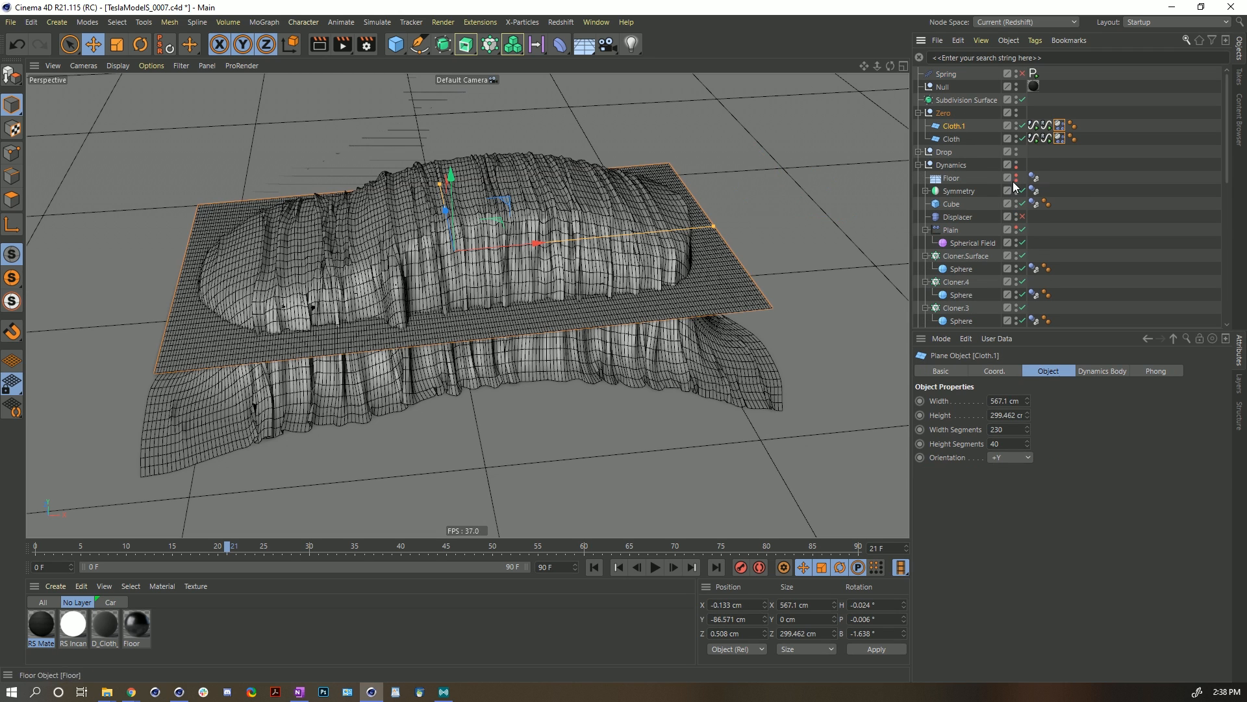
left_click(1033, 128)
key("Delete")
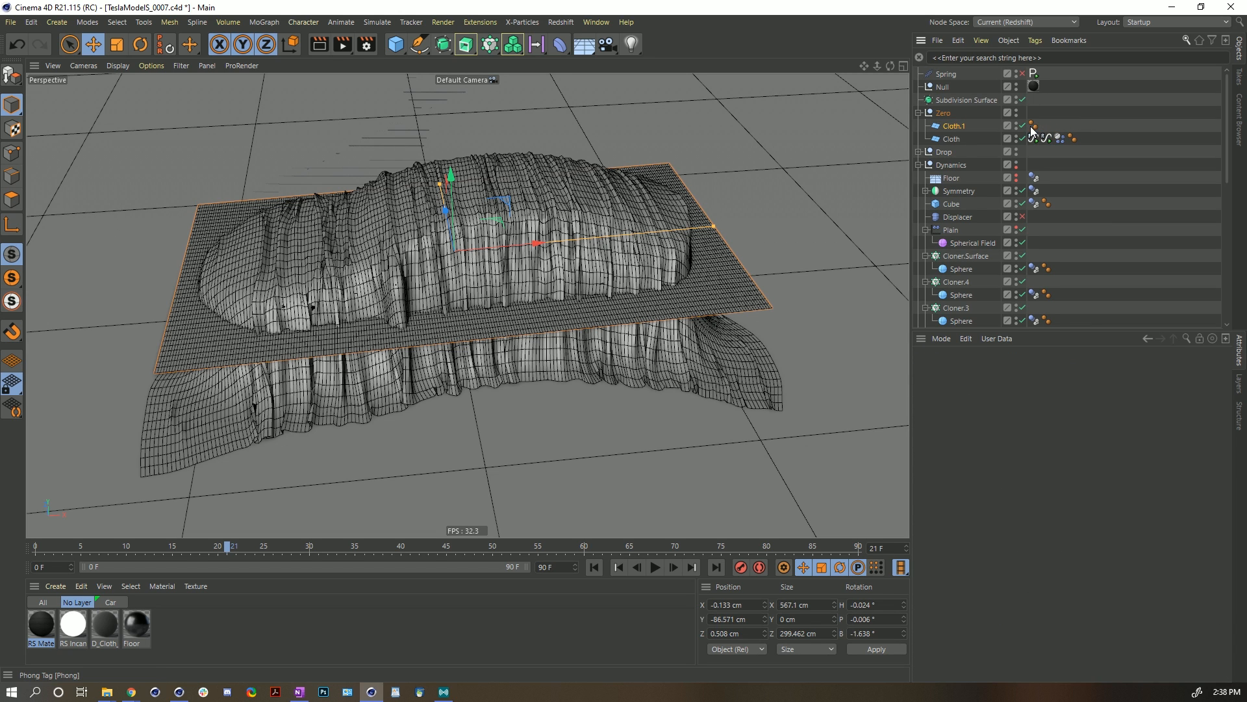
left_click(963, 127)
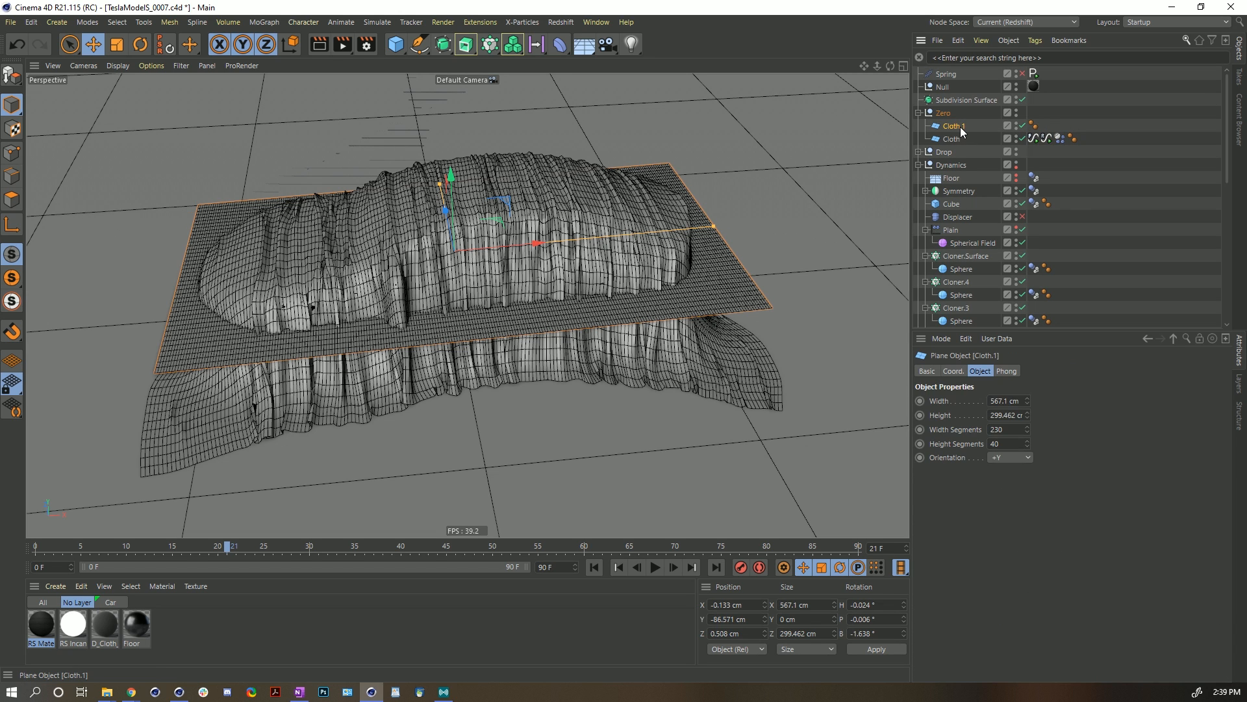
key("c")
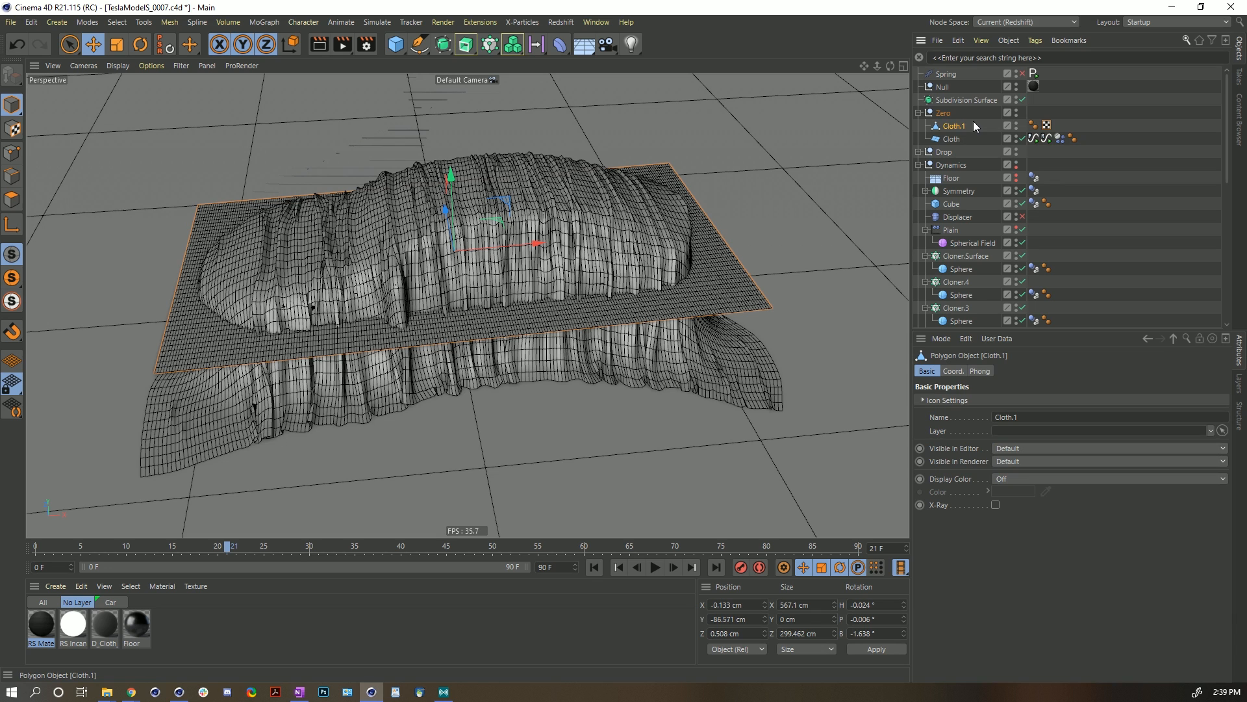
Transfer the Cloth's draped shape to Cloth.1 through a Pose Morph tag with Points mixing and Cloth as Absolute target, and delete that tag.
right_click(972, 125)
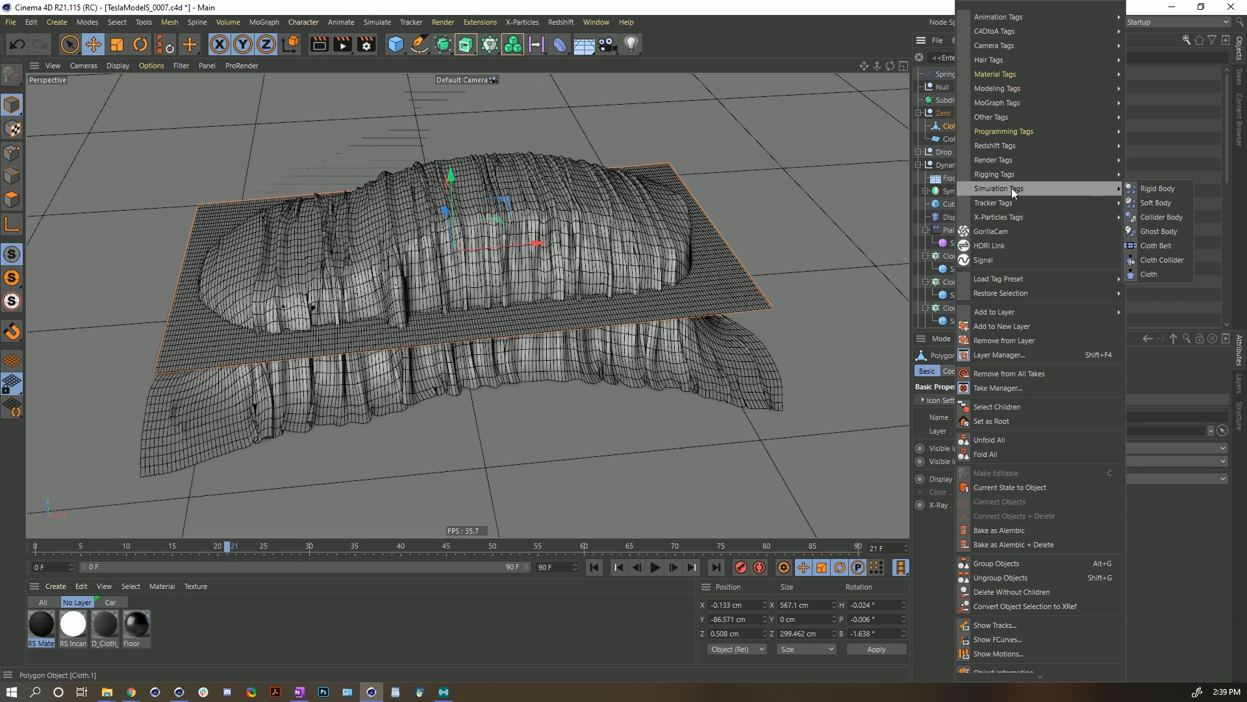
mouse_move(1005, 174)
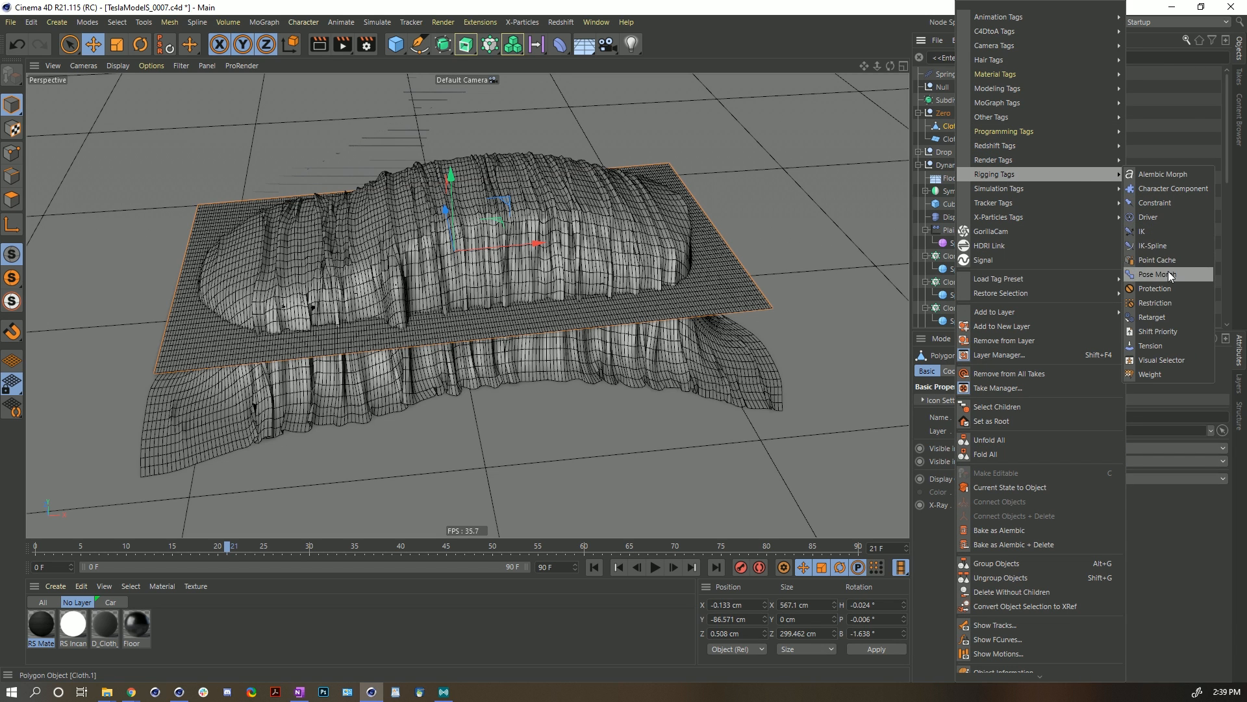
left_click(1160, 273)
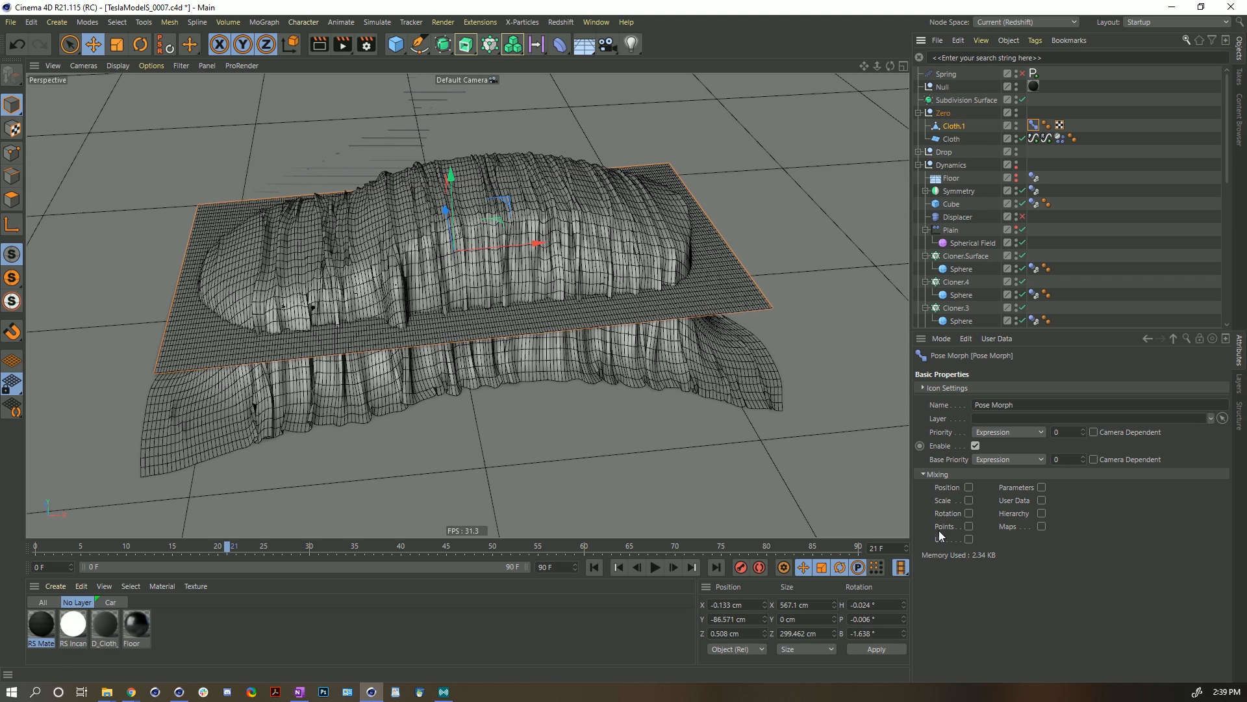
left_click(967, 526)
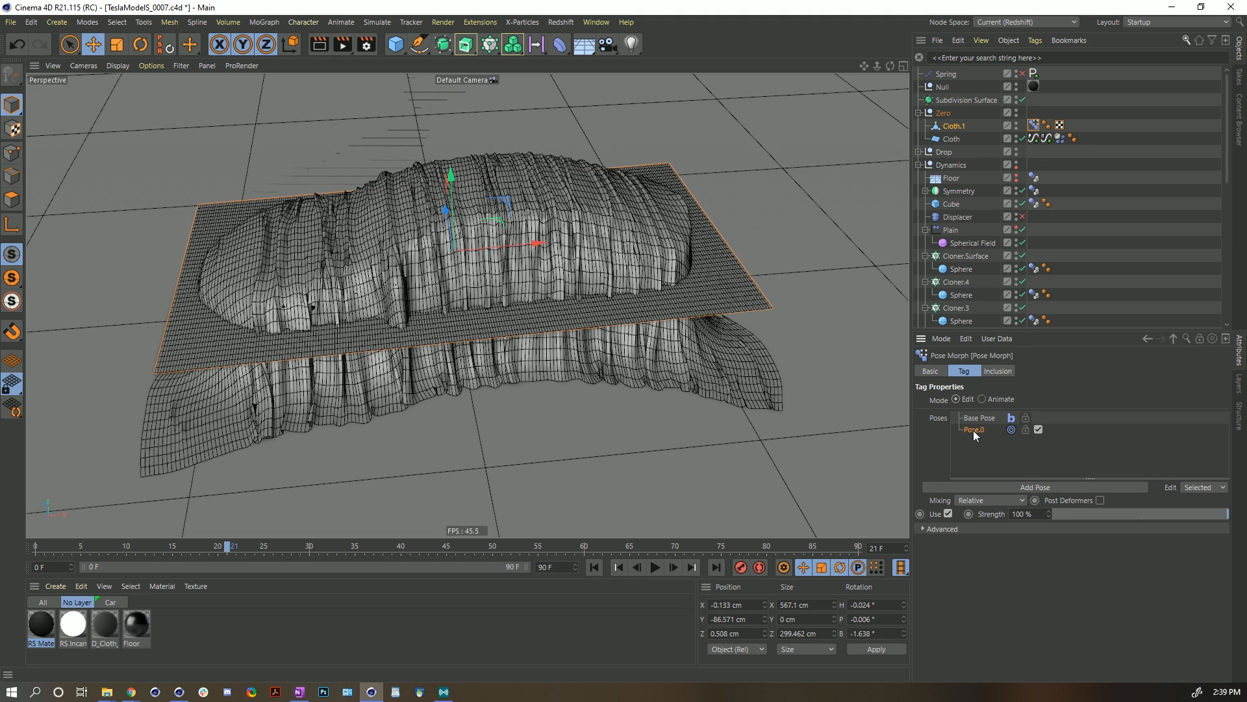
key("Delete")
left_click_drag(949, 140, 1000, 454)
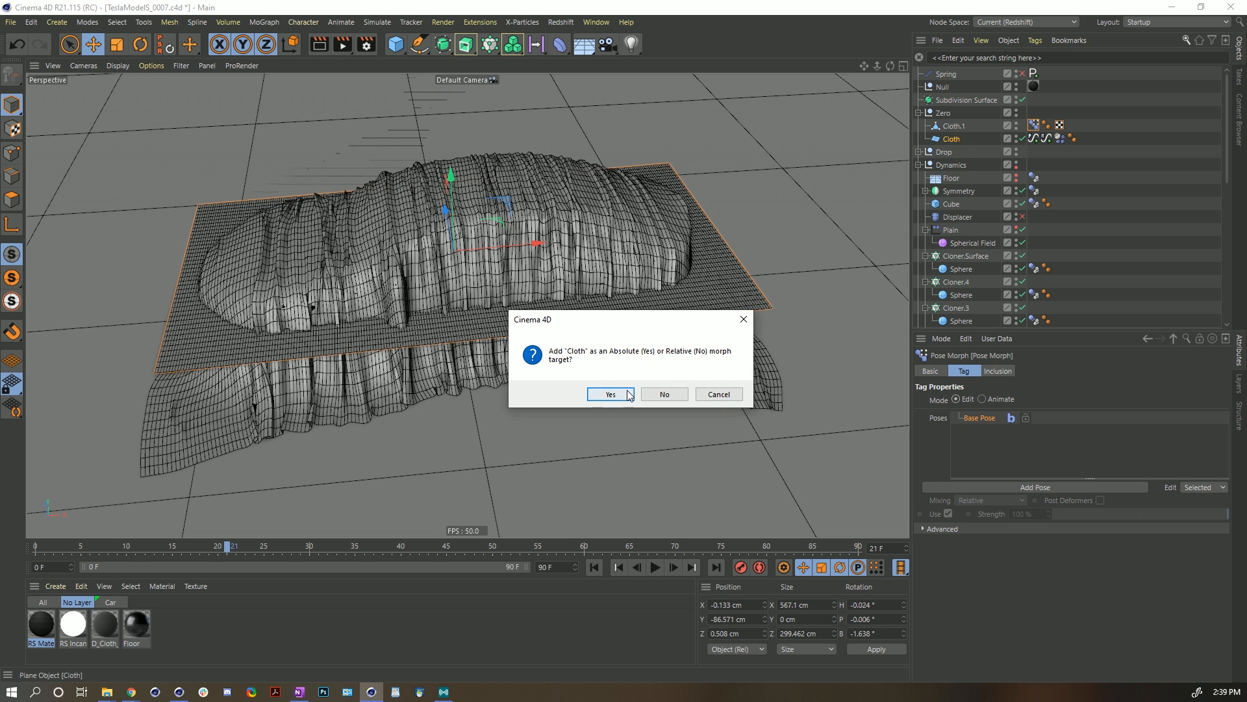
left_click(611, 394)
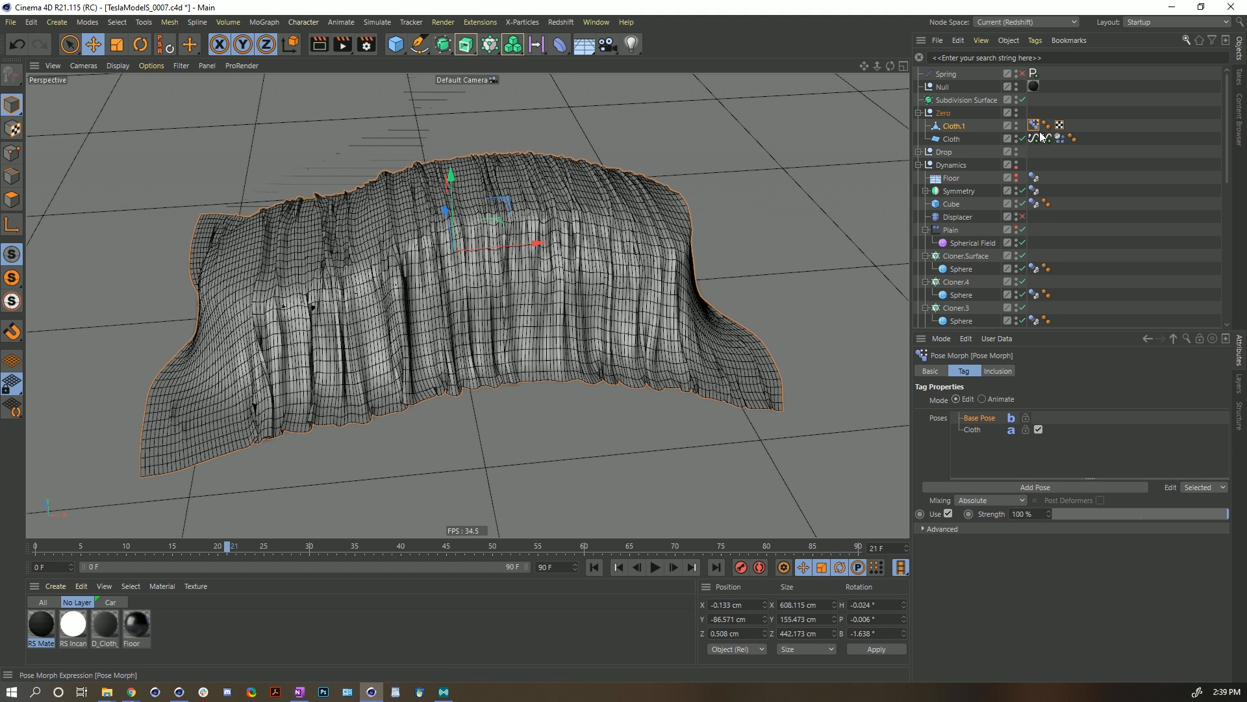
key("Delete")
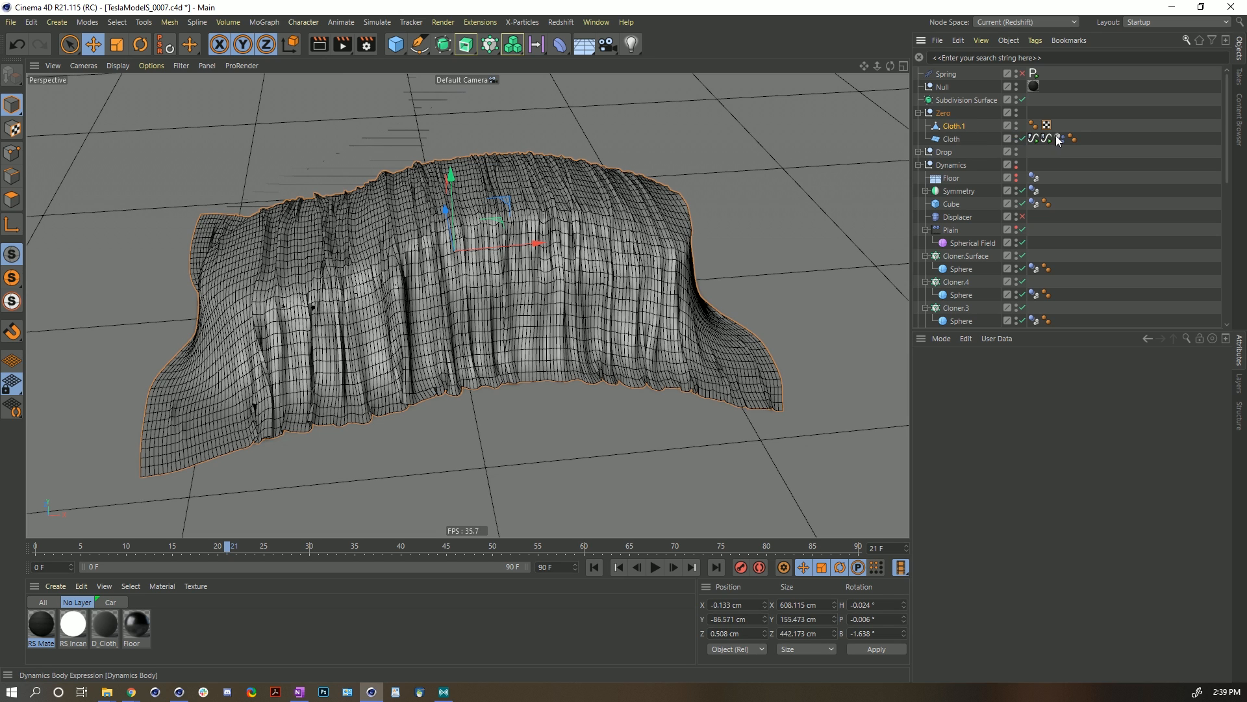
Move the dynamics body tag from Cloth to first place on Cloth.1, disable Cloth, and return to frame 0.
left_click_drag(1059, 137, 1060, 126)
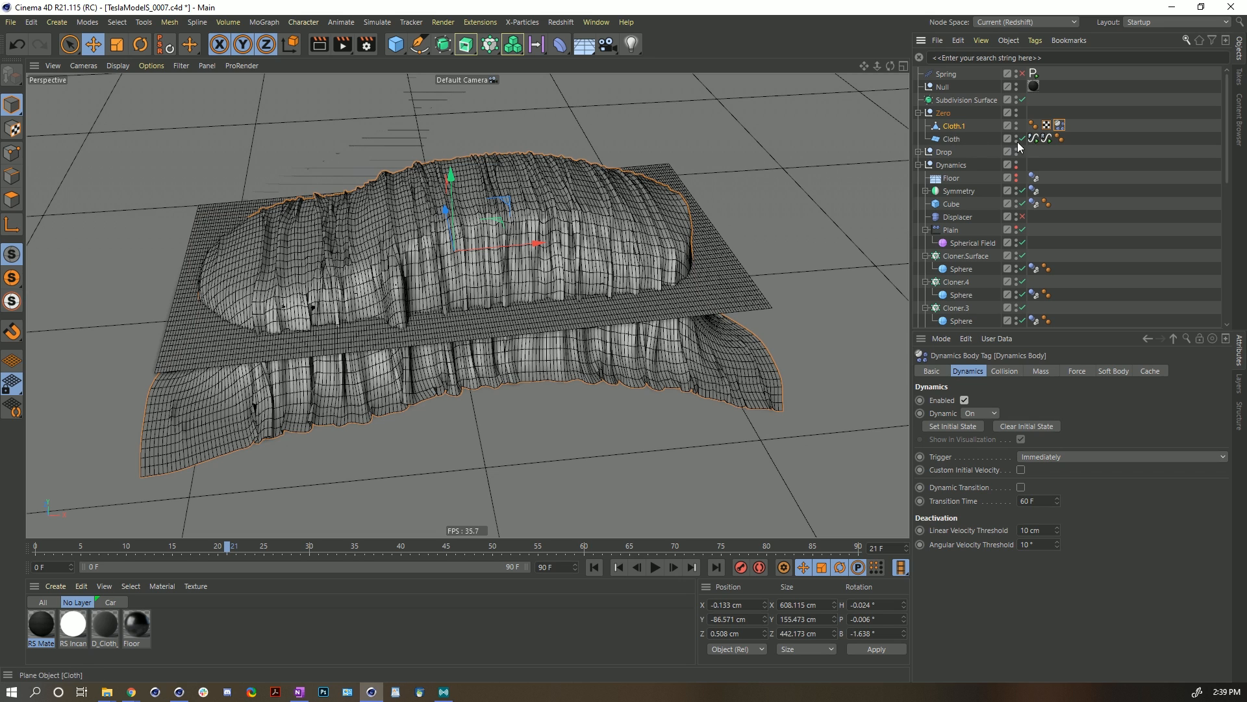
left_click(1022, 138)
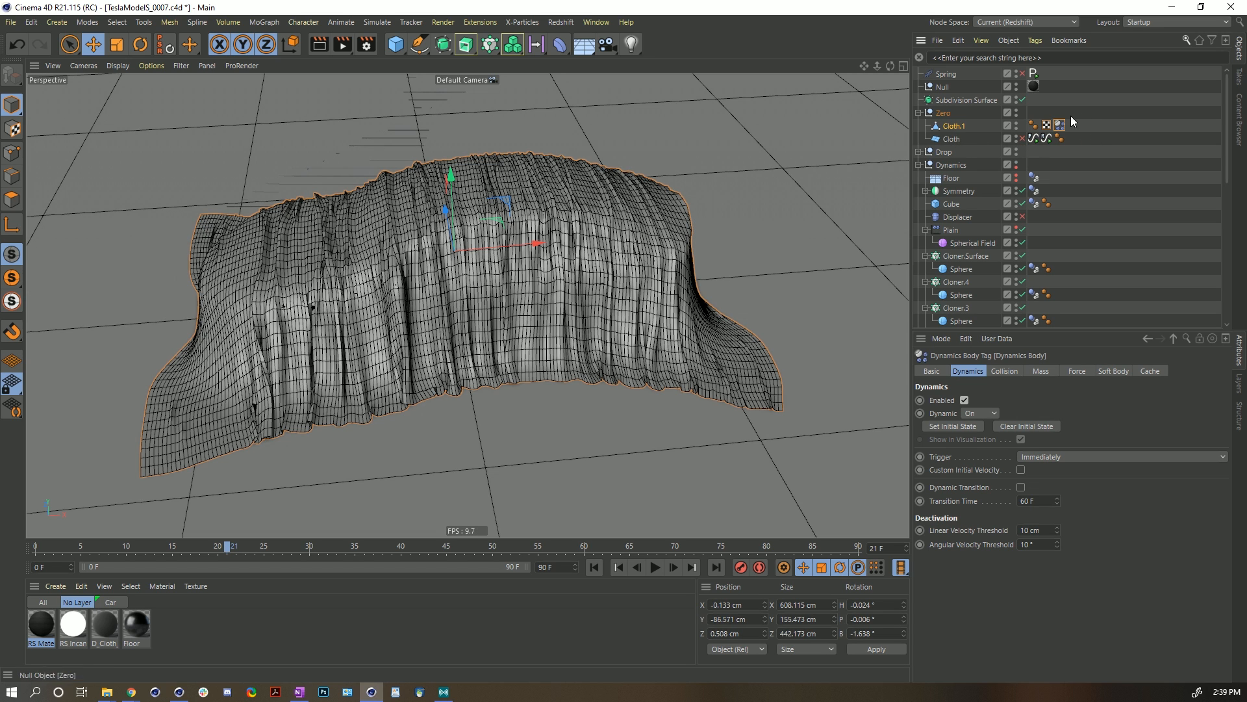
left_click_drag(1059, 126, 1033, 127)
left_click(590, 570)
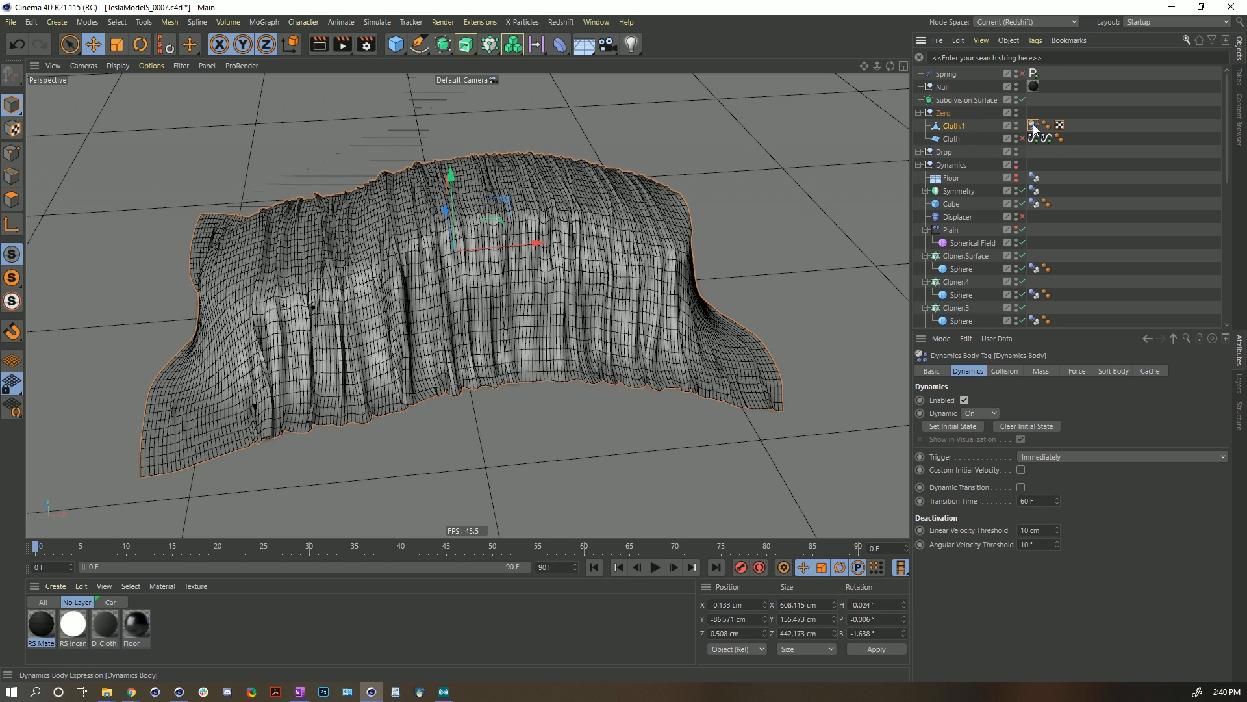
Try to set the soft body Rest Length of Cloth.1 to 100%.
left_click(1115, 372)
left_click(946, 595)
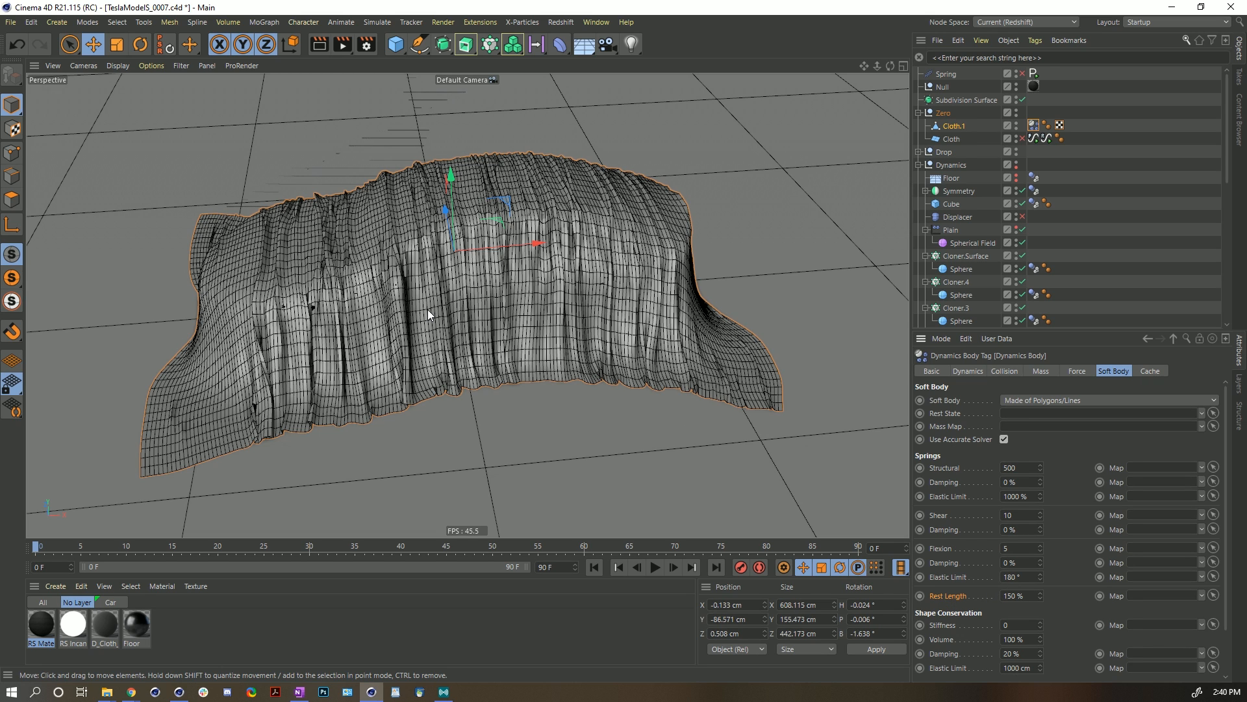
left_click_drag(1032, 595, 939, 594)
type("100")
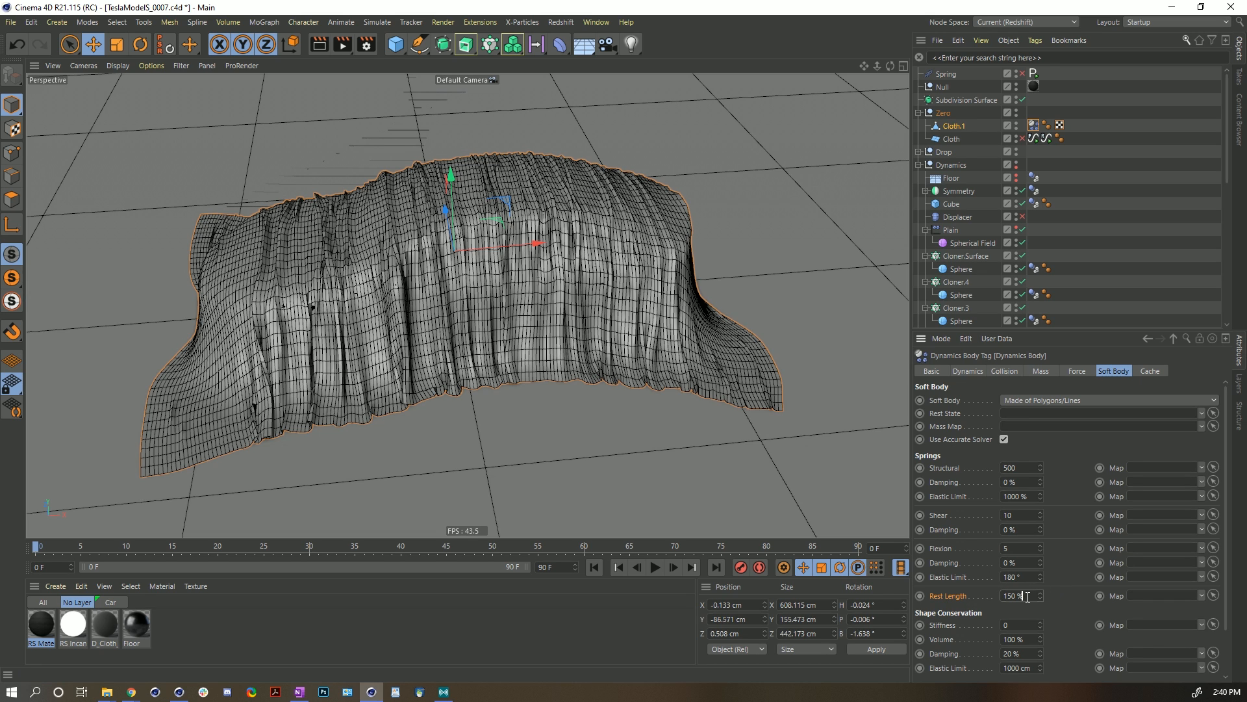
Delete the Friction and Rest Length signal tags from the original Cloth.
left_click(1033, 138)
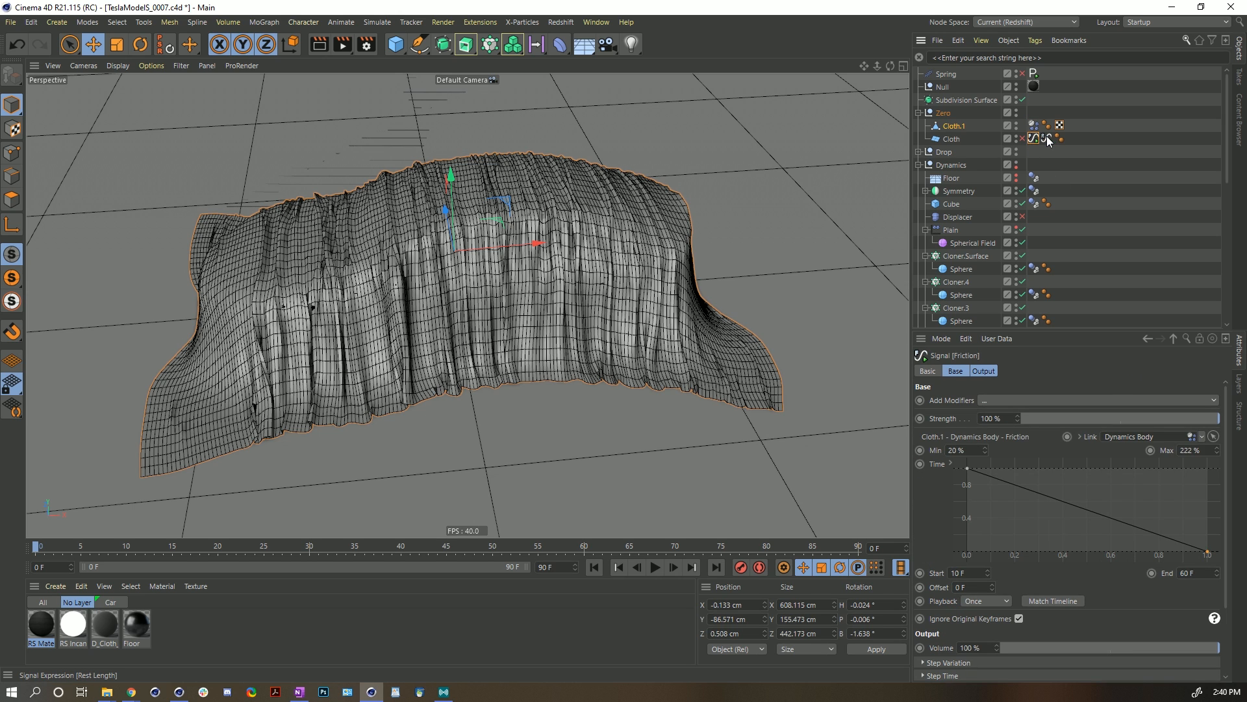
left_click(1046, 138, "shift")
key("Delete")
Set the soft body Rest Length of Cloth.1 to 100% and lower its Structural spring value.
left_click(1032, 126)
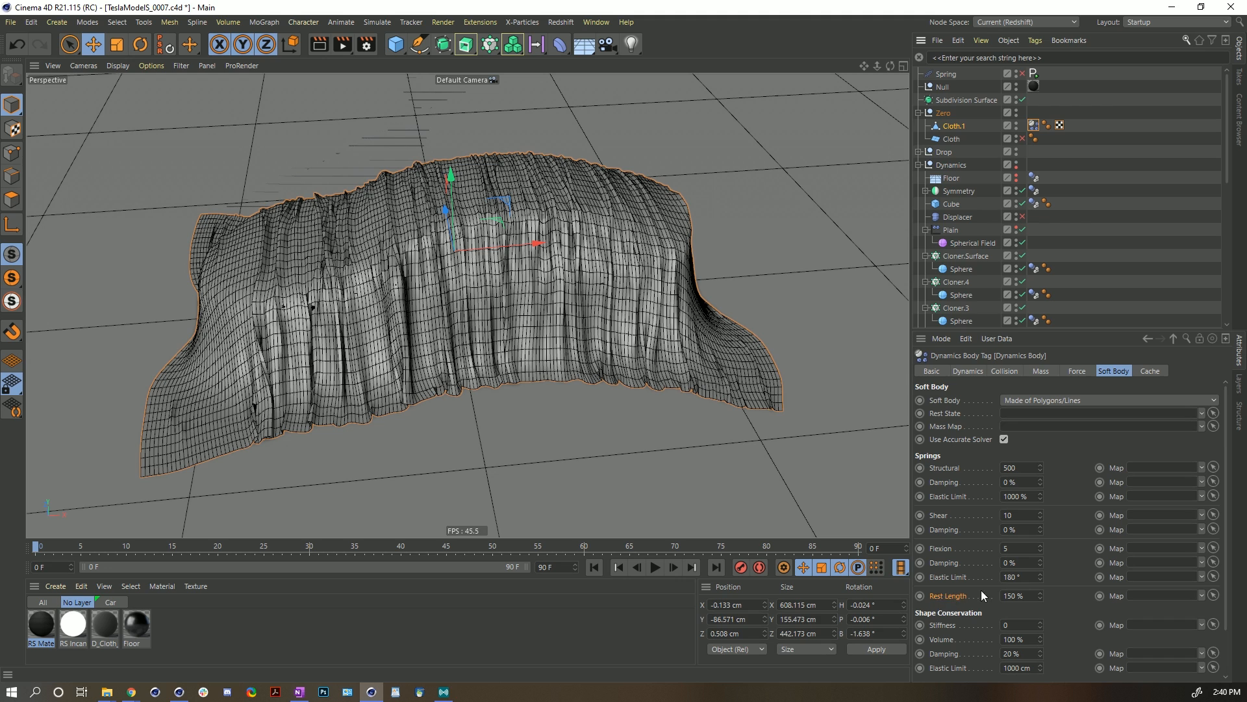
double_click(1020, 597)
type("100")
left_click_drag(1003, 468, 1009, 468)
type("1")
Set the linear and angular damping of Cloth.1's dynamics body to 0%.
left_click(1078, 372)
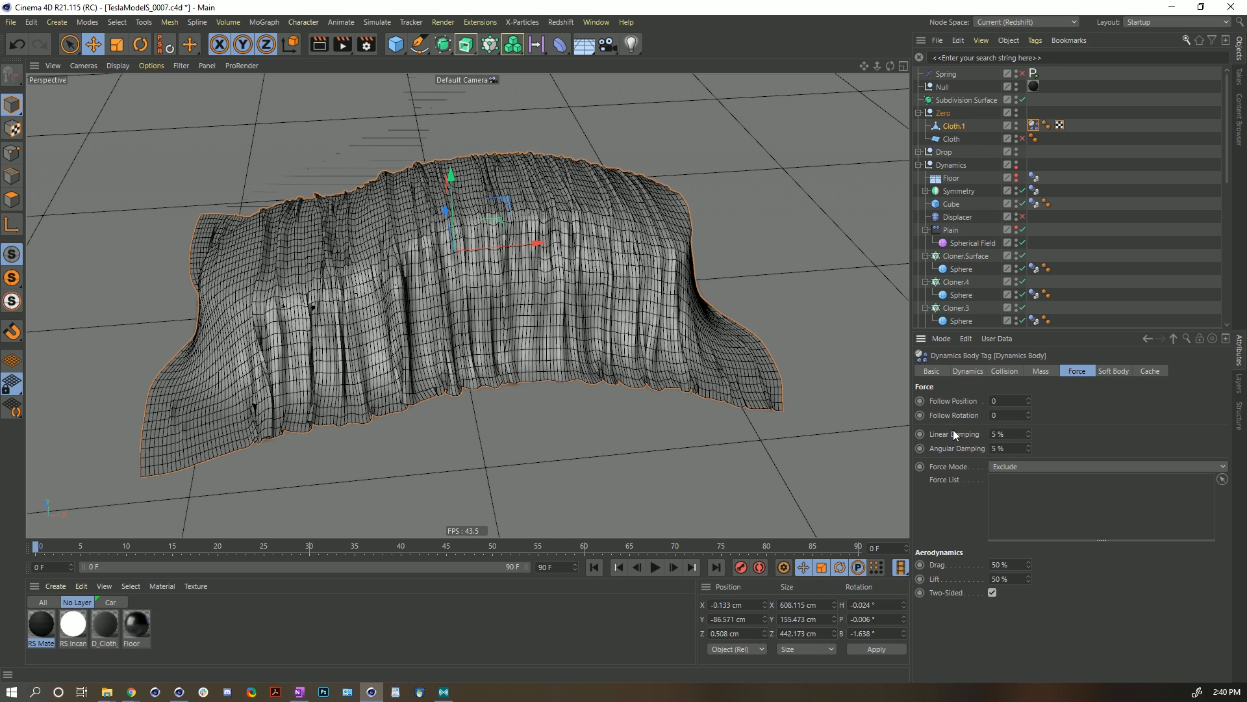
double_click(996, 433)
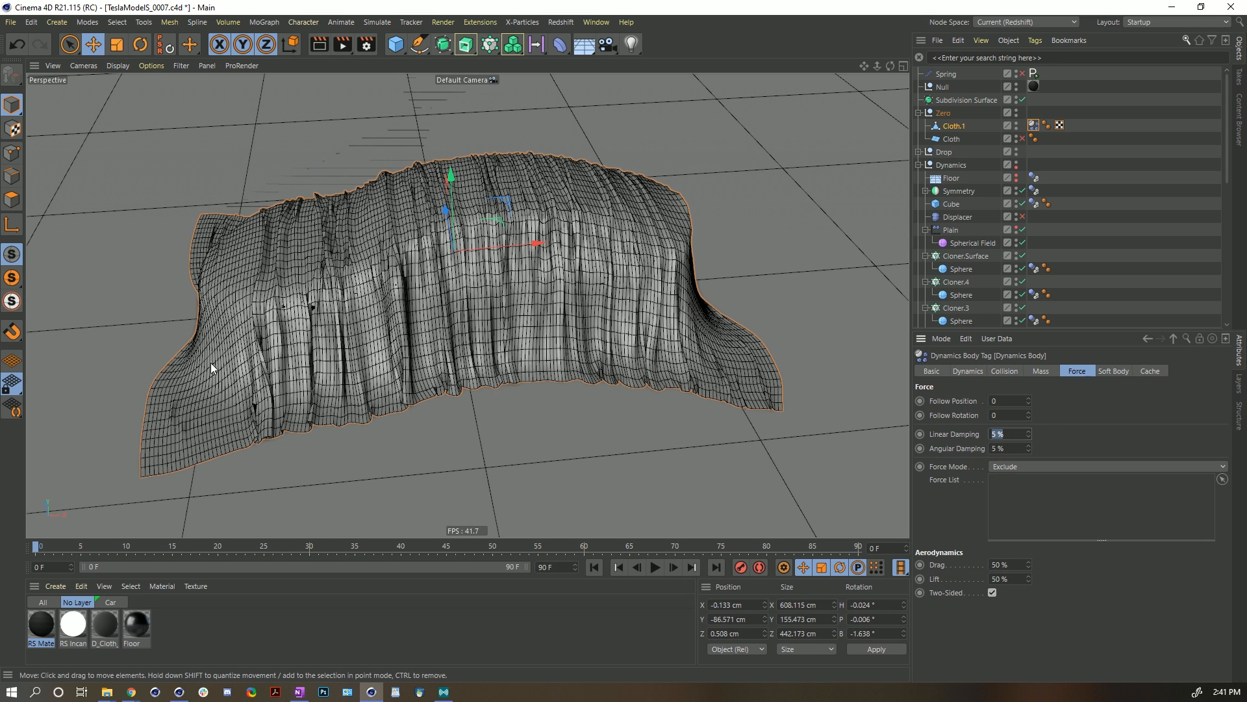
type("0")
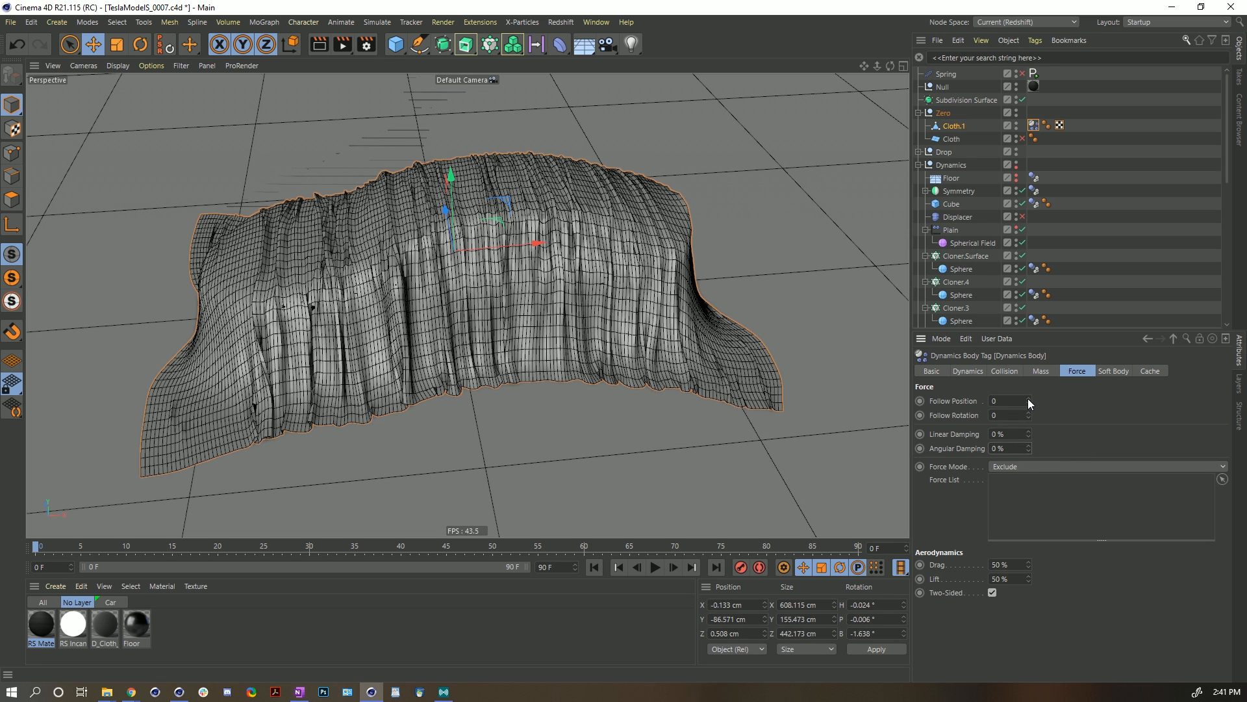
Switch the mass of Cloth.1's dynamics body to Custom Density with a density of 1000.
left_click(1039, 371)
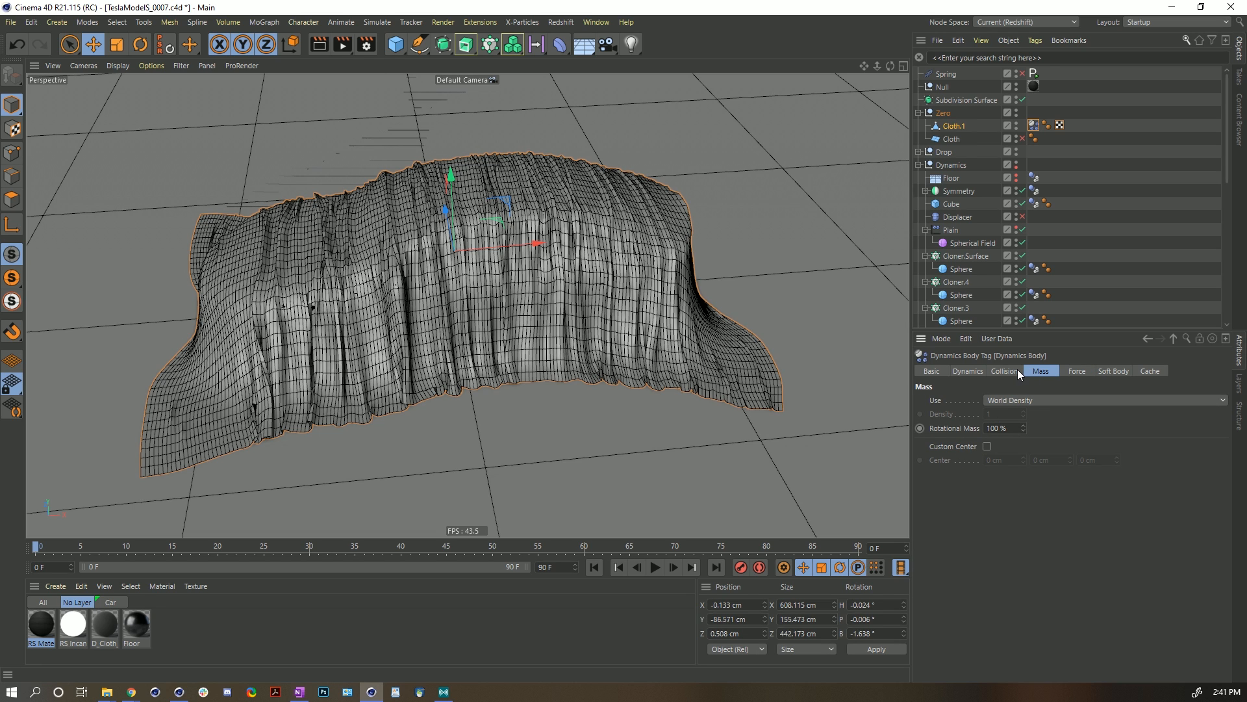
left_click(1015, 400)
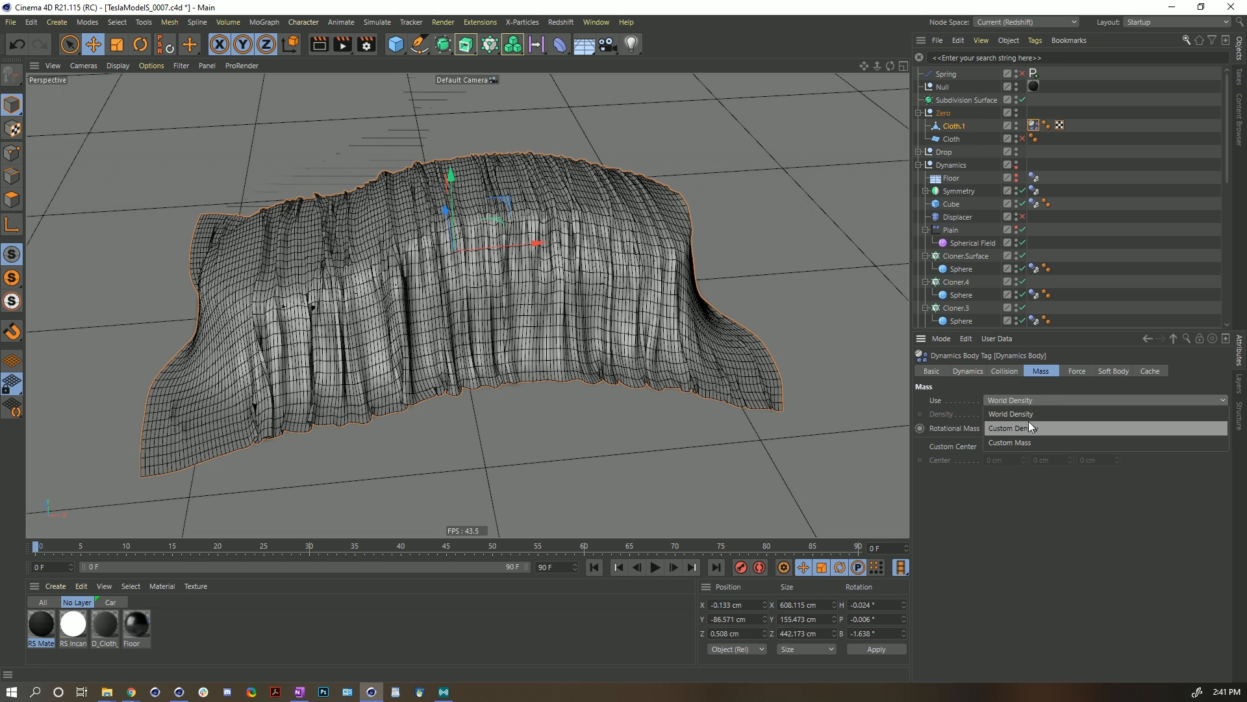
left_click(1026, 427)
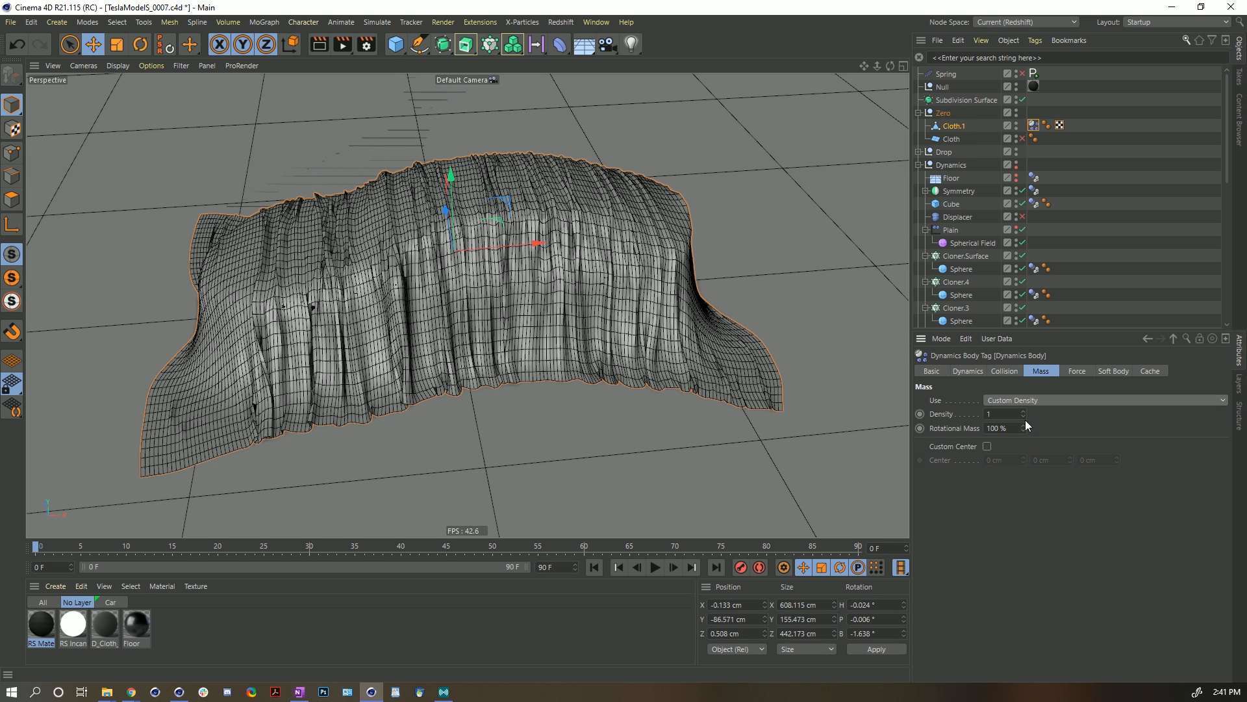
left_click(1008, 414)
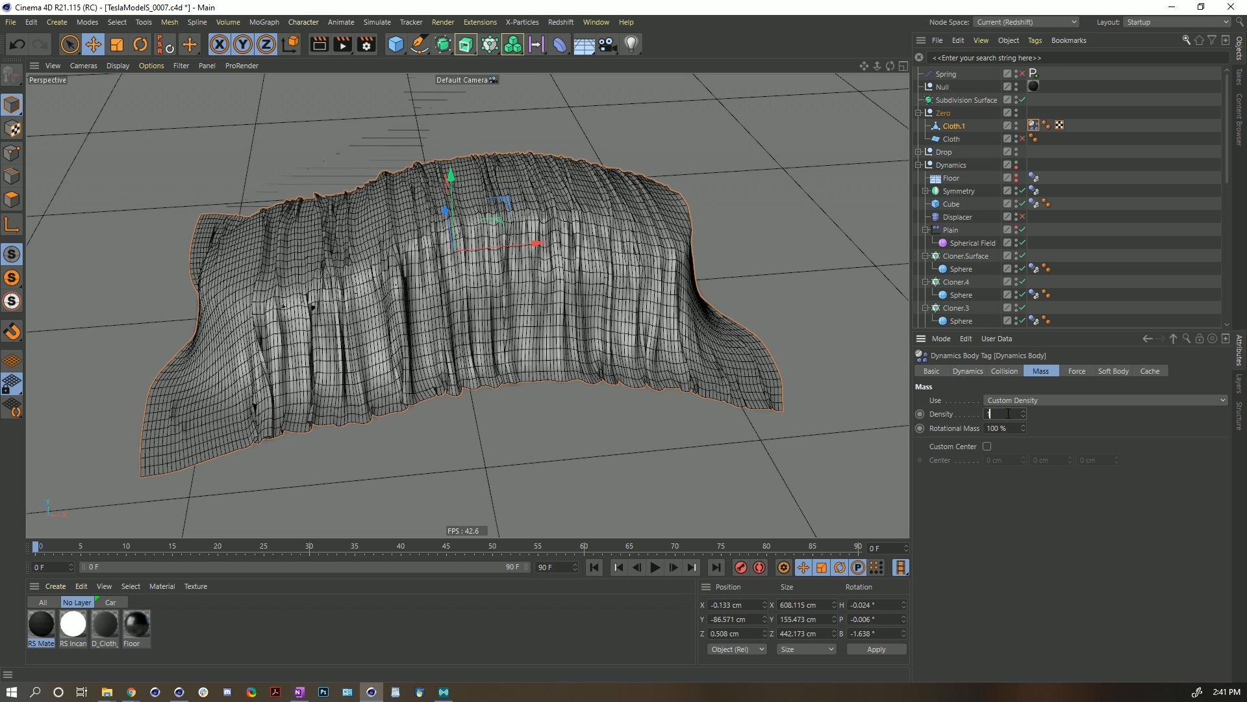
type("1000")
Raise the aerodynamic Drag and Lift of Cloth.1's dynamics body to 50000% each.
left_click(1070, 369)
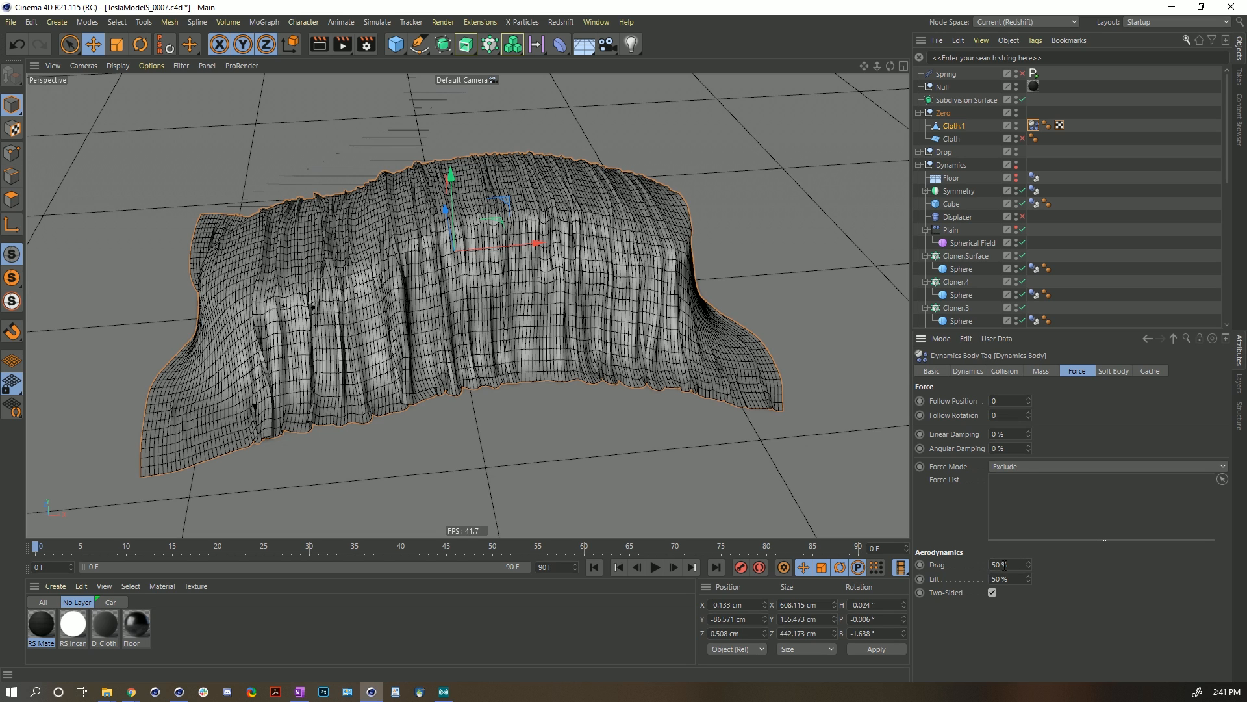
left_click(1002, 563)
type("00")
left_click(998, 579)
type("000")
left_click(995, 579)
type("0")
Set the collision Friction of Cloth.1's dynamics body to 0%.
left_click(1005, 371)
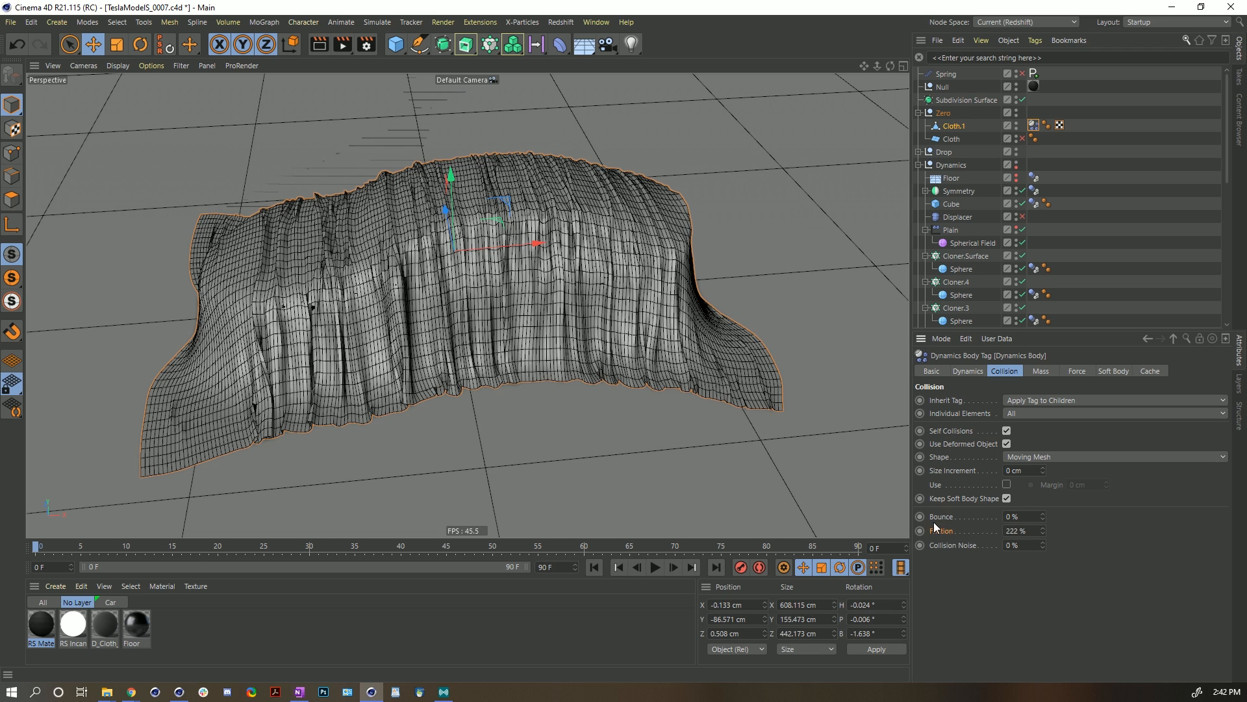
double_click(1032, 533)
type("0")
key("Return")
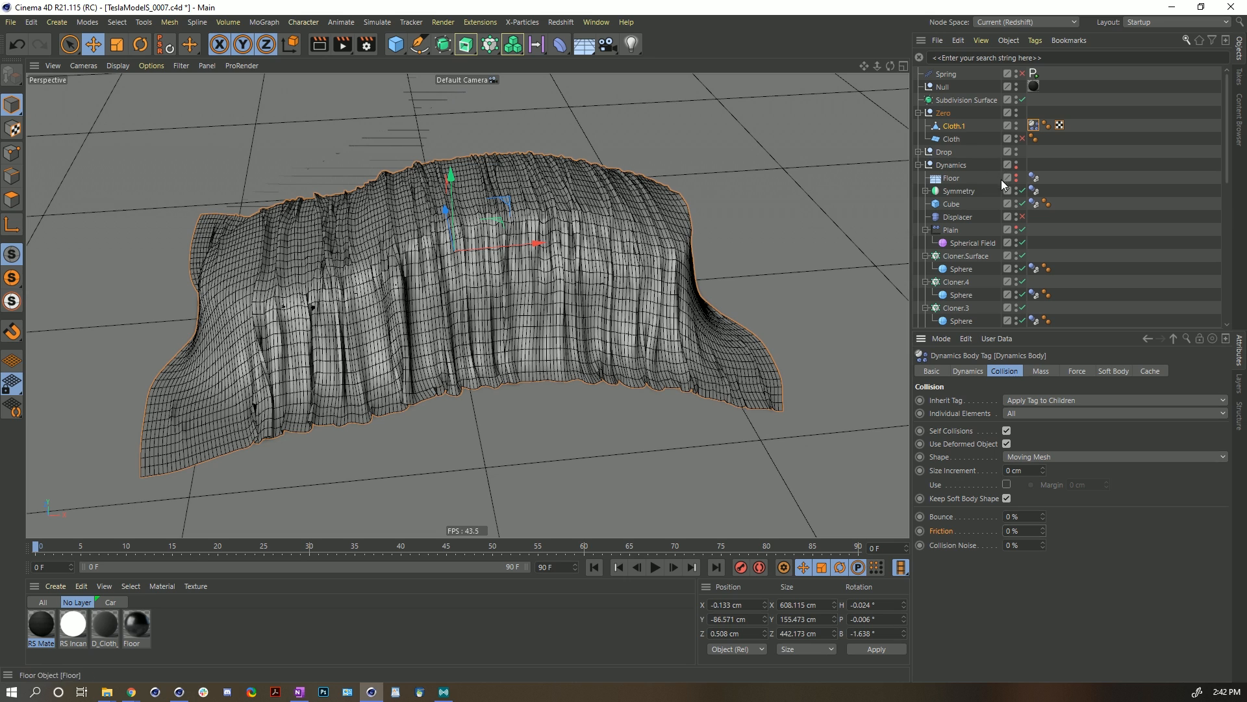
Remove the Size Increment and Margin keyframes from all collider tags, Floor through the last cloner's Sphere, and disable their custom margin.
left_click(1035, 178)
scroll(1040, 280, "down", 10)
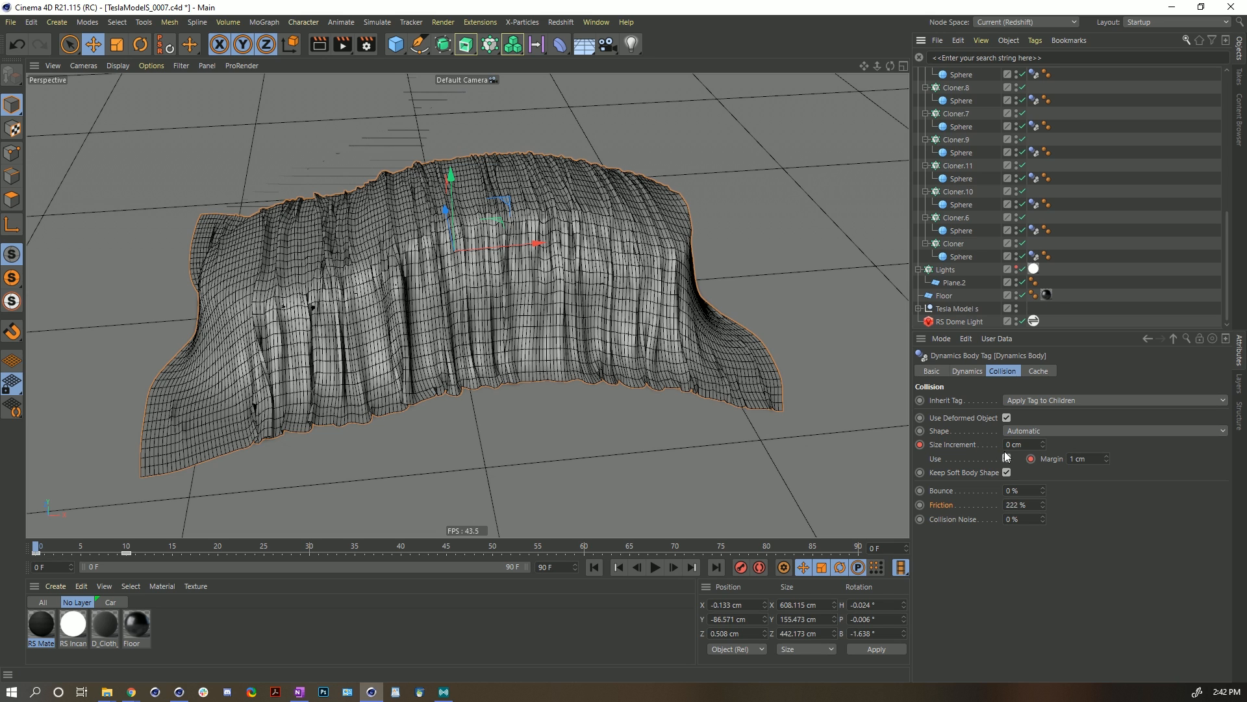
left_click(1034, 258, "shift")
scroll(1038, 252, "up", 8)
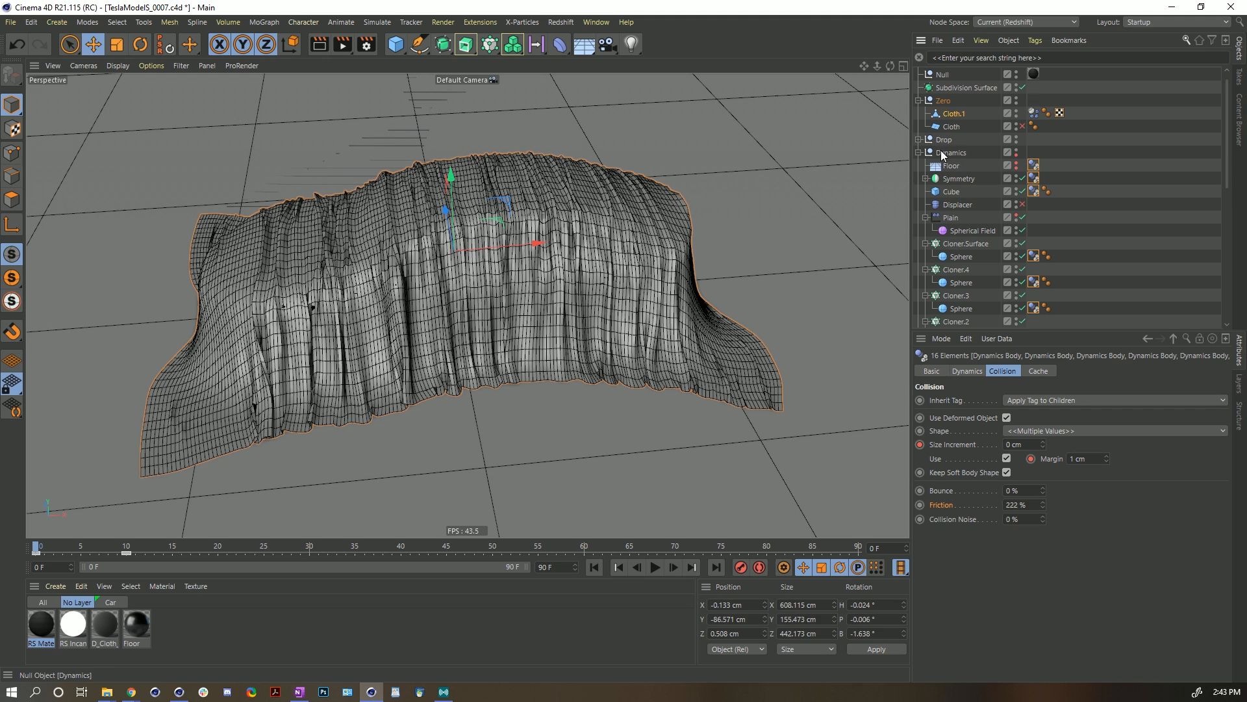
left_click(920, 444)
left_click(1031, 458)
left_click(1006, 459)
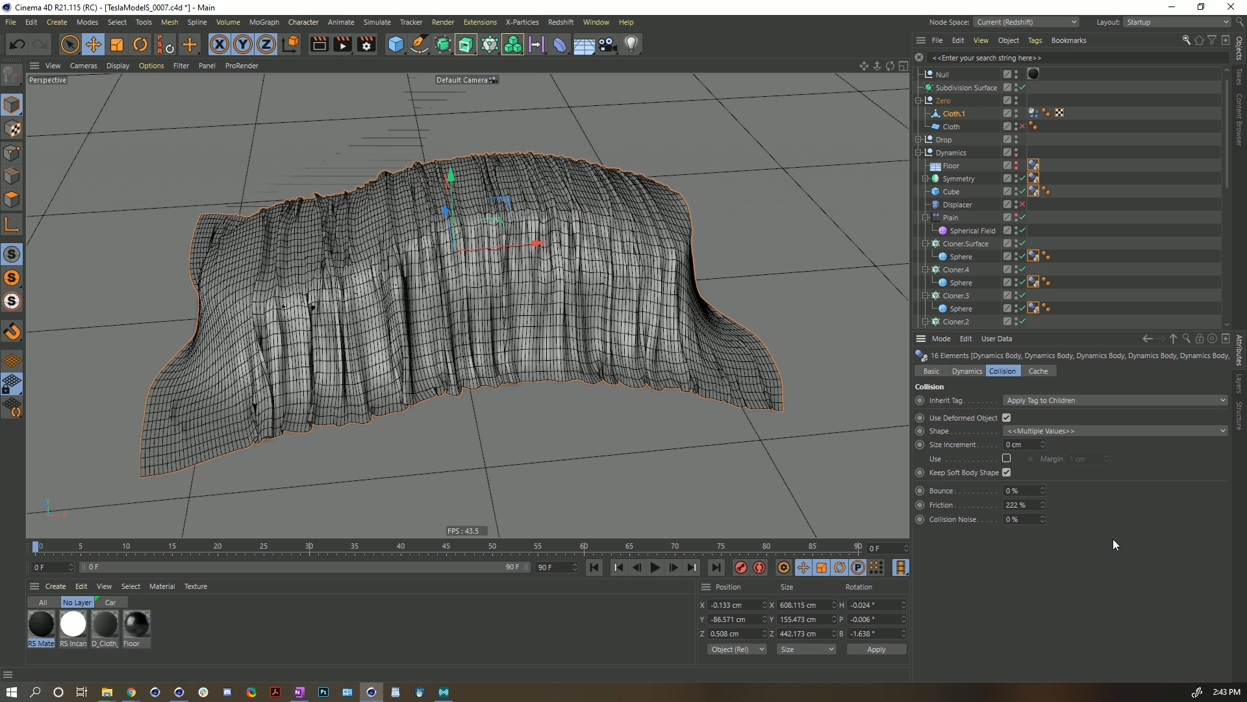
Set the project dynamics Gravity to 0 cm.
key("ctrl+d")
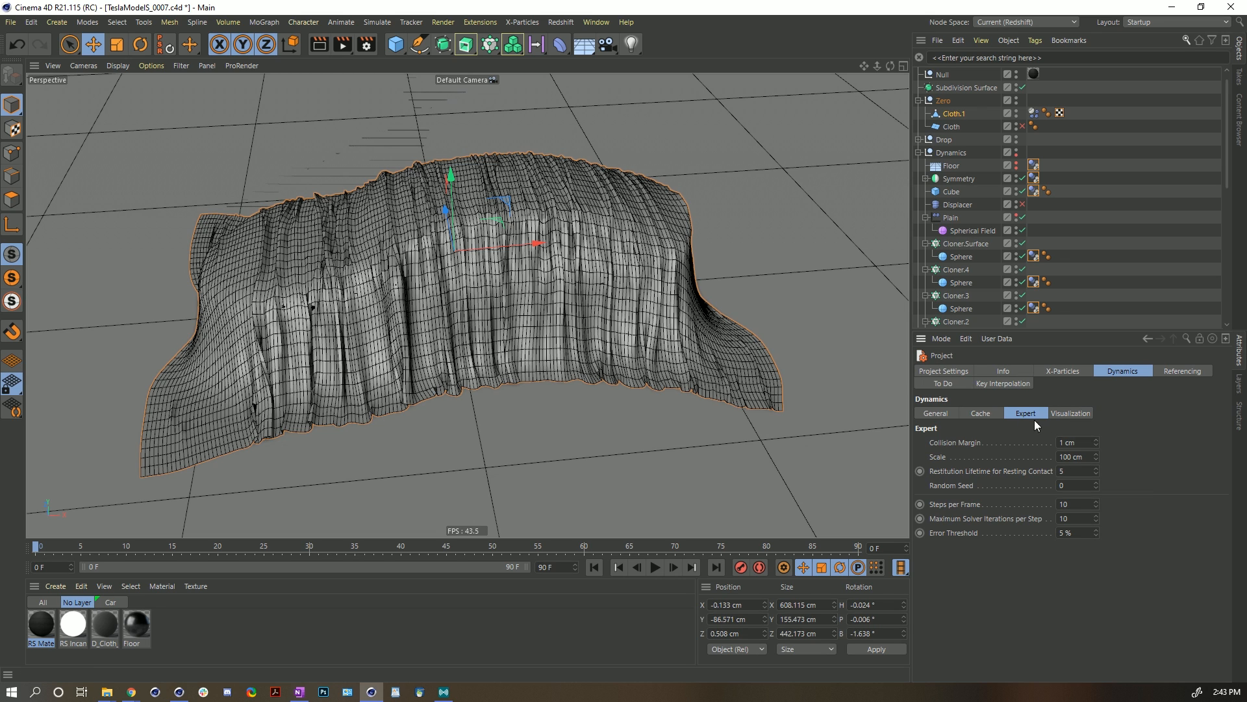
left_click(937, 414)
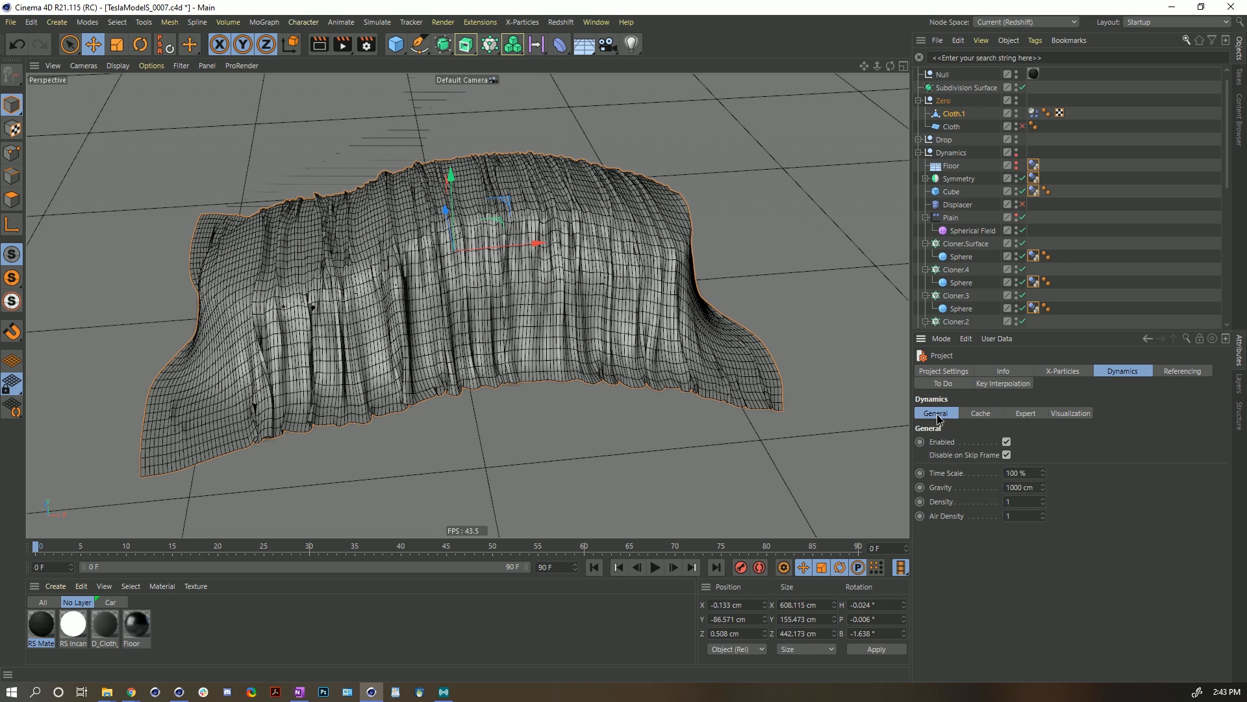
double_click(1024, 487)
type("0")
key("Return")
Select Cloth.1's dynamics body tag and shorten the project timeline to end at frame 20.
scroll(960, 140, "up", 1)
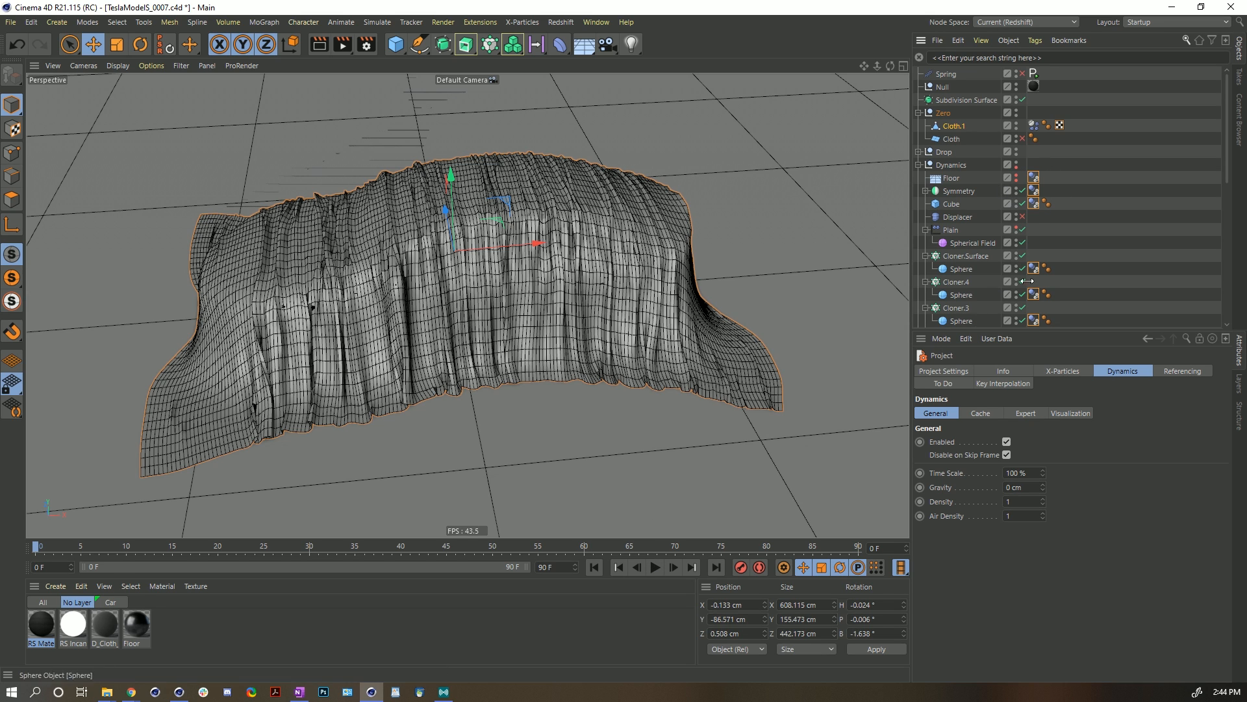
left_click(1033, 126)
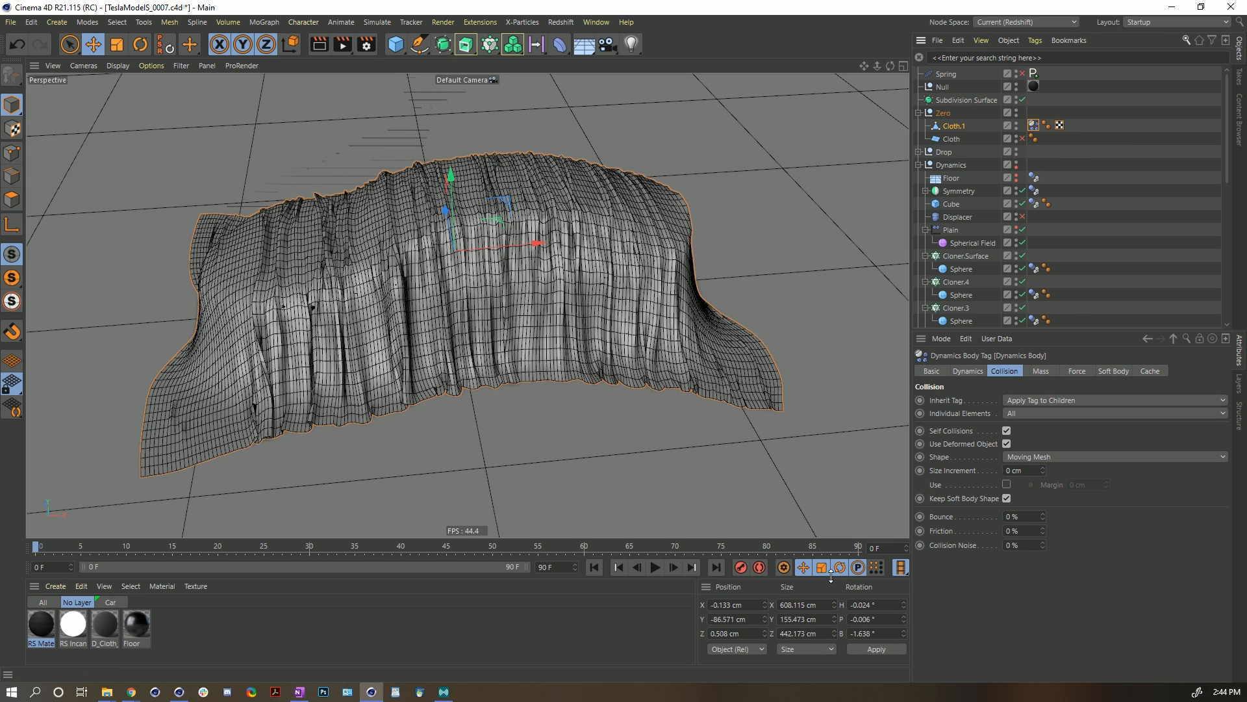
left_click_drag(566, 564, 451, 564)
type("20")
key("Return")
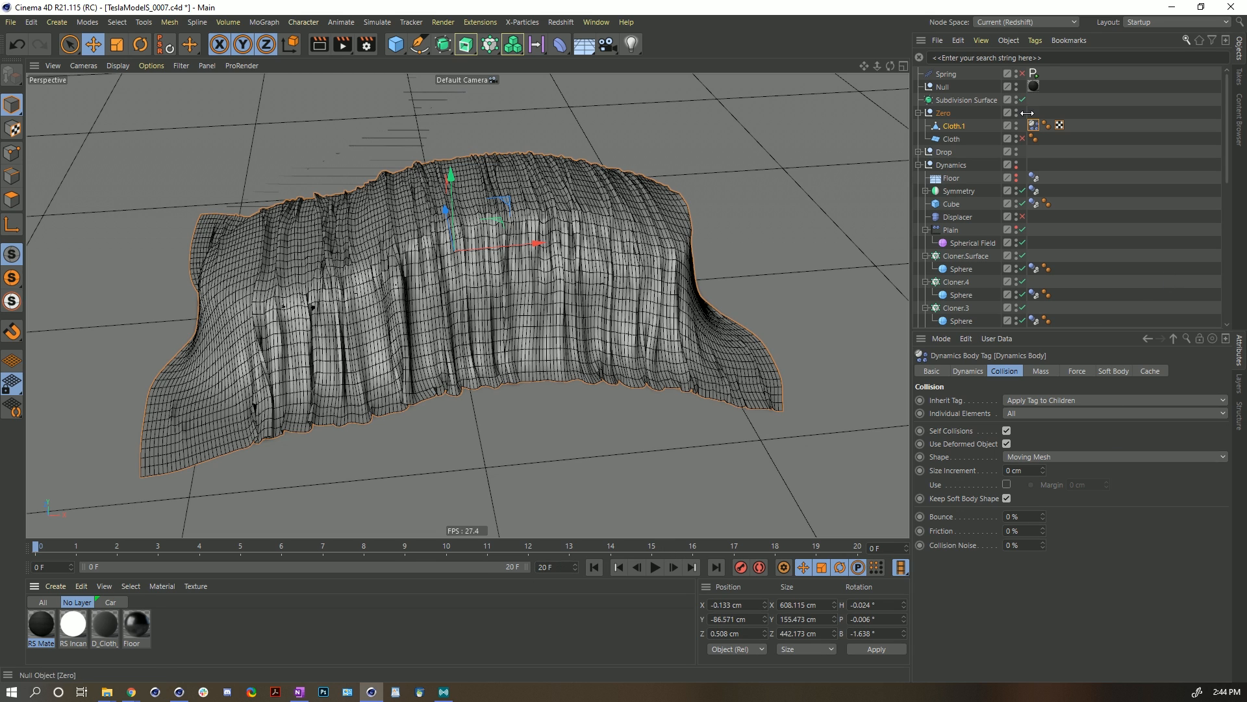
Test-bake all dynamics over the 20 frames, scrub through the result, and clear all caches.
left_click(1150, 371)
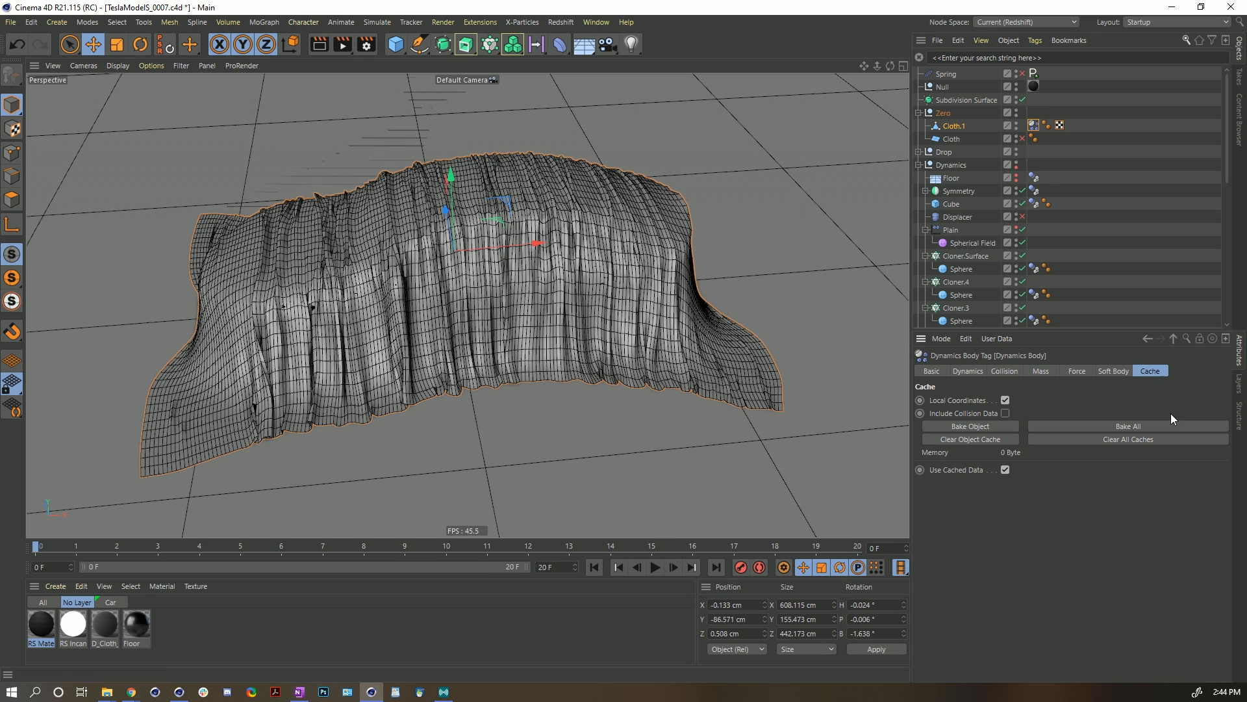
left_click(1111, 426)
left_click_drag(132, 544, 30, 510)
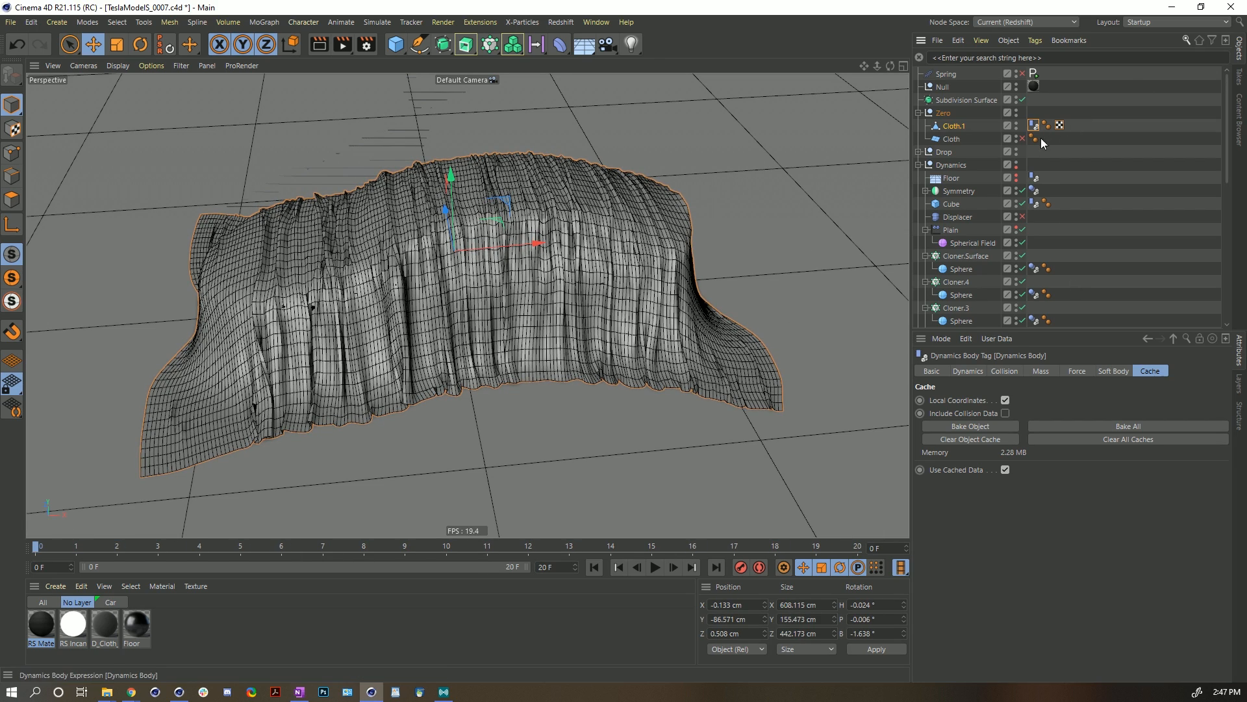
left_click(1105, 438)
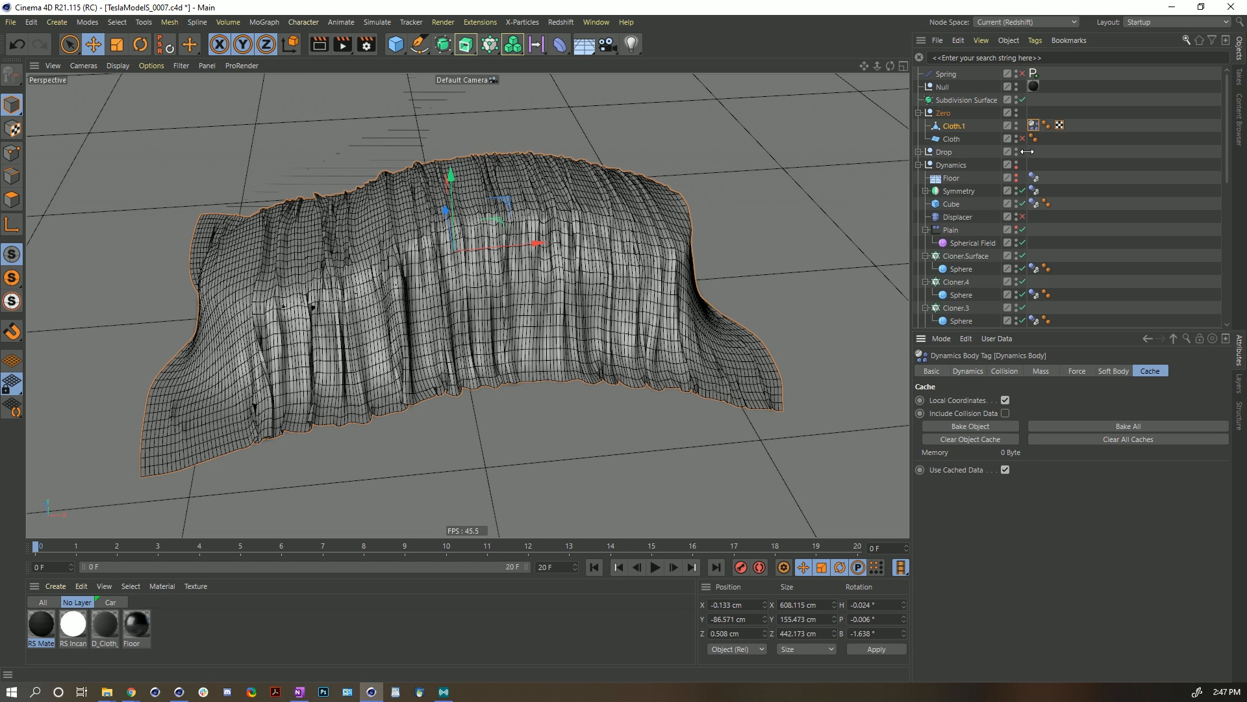
left_click(1086, 372)
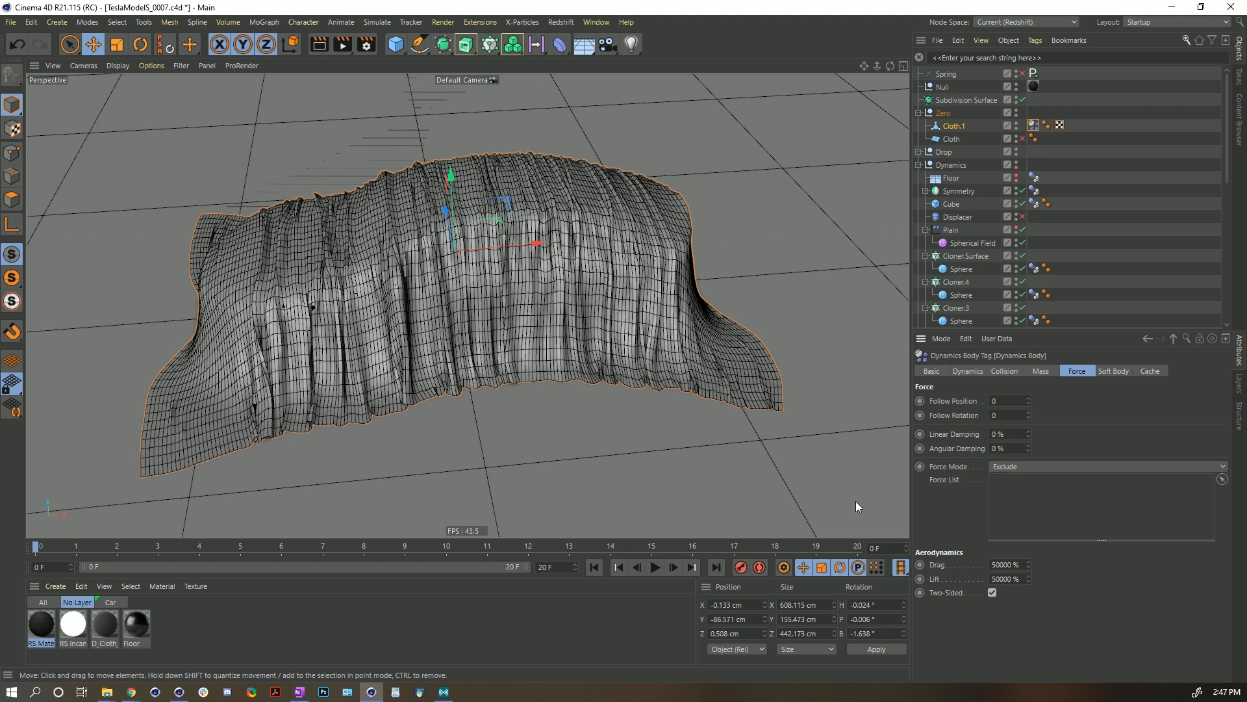
left_click_drag(864, 66, 284, 23)
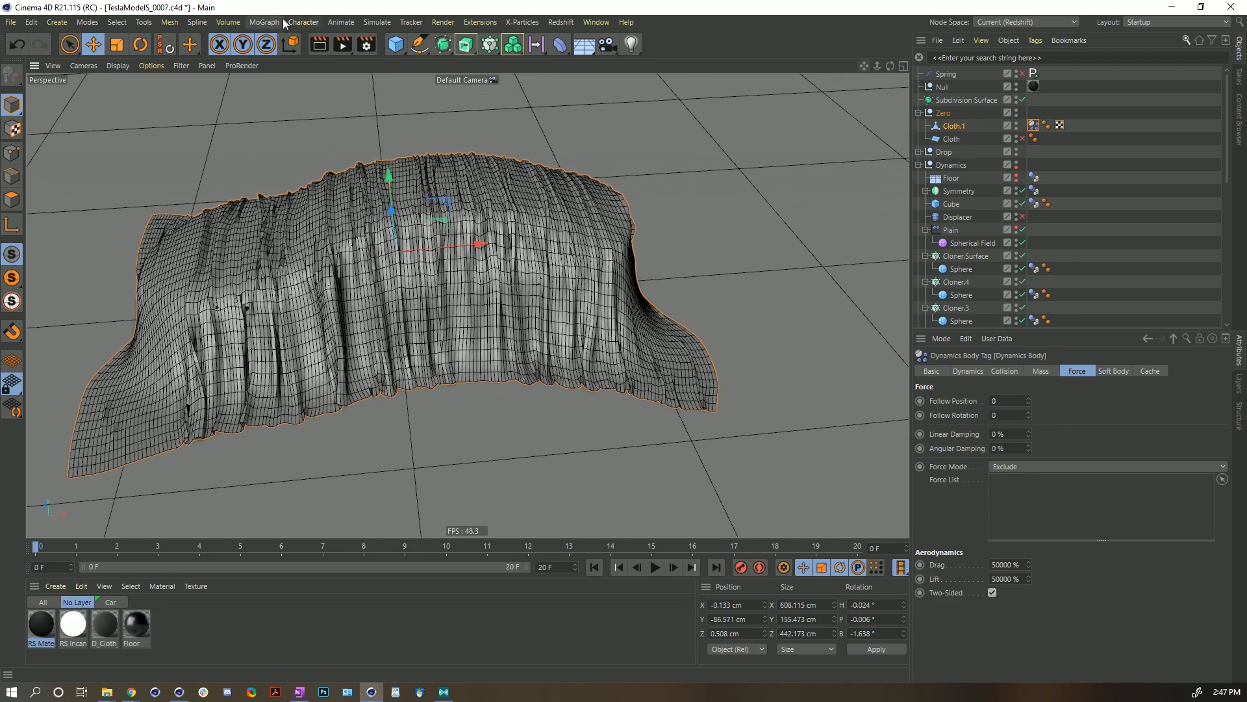
left_click(376, 22)
mouse_move(393, 109)
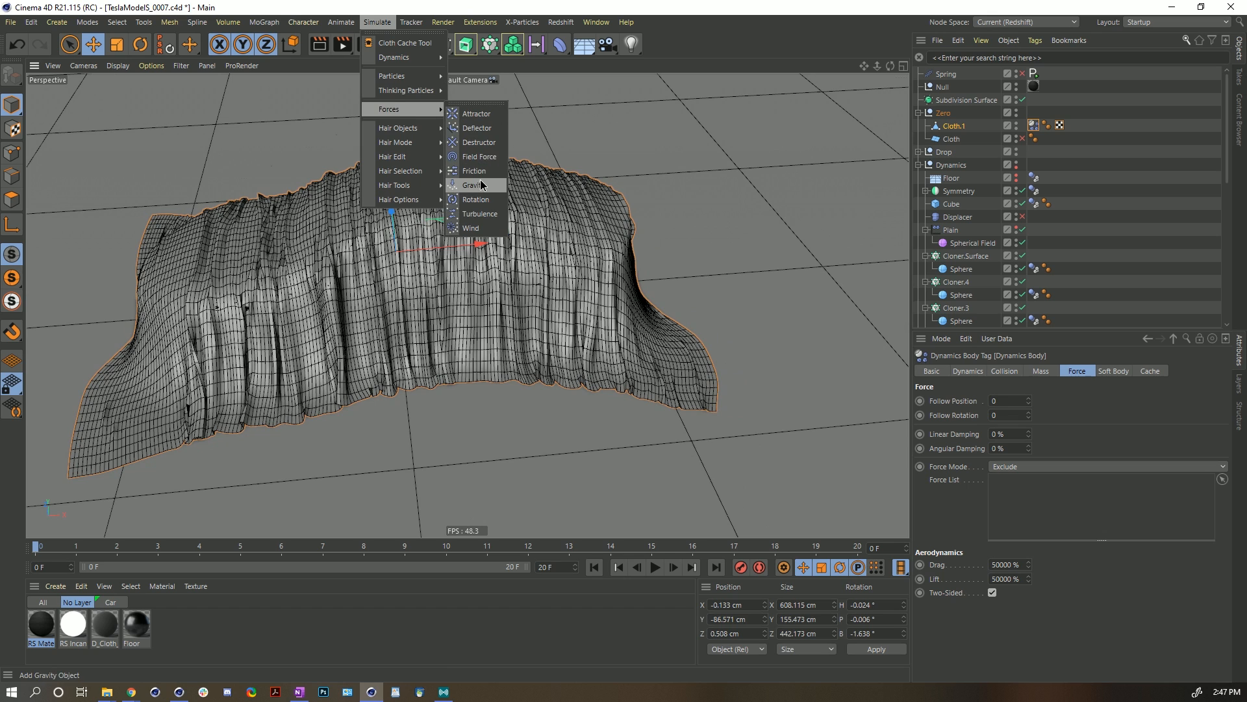
left_click(728, 81)
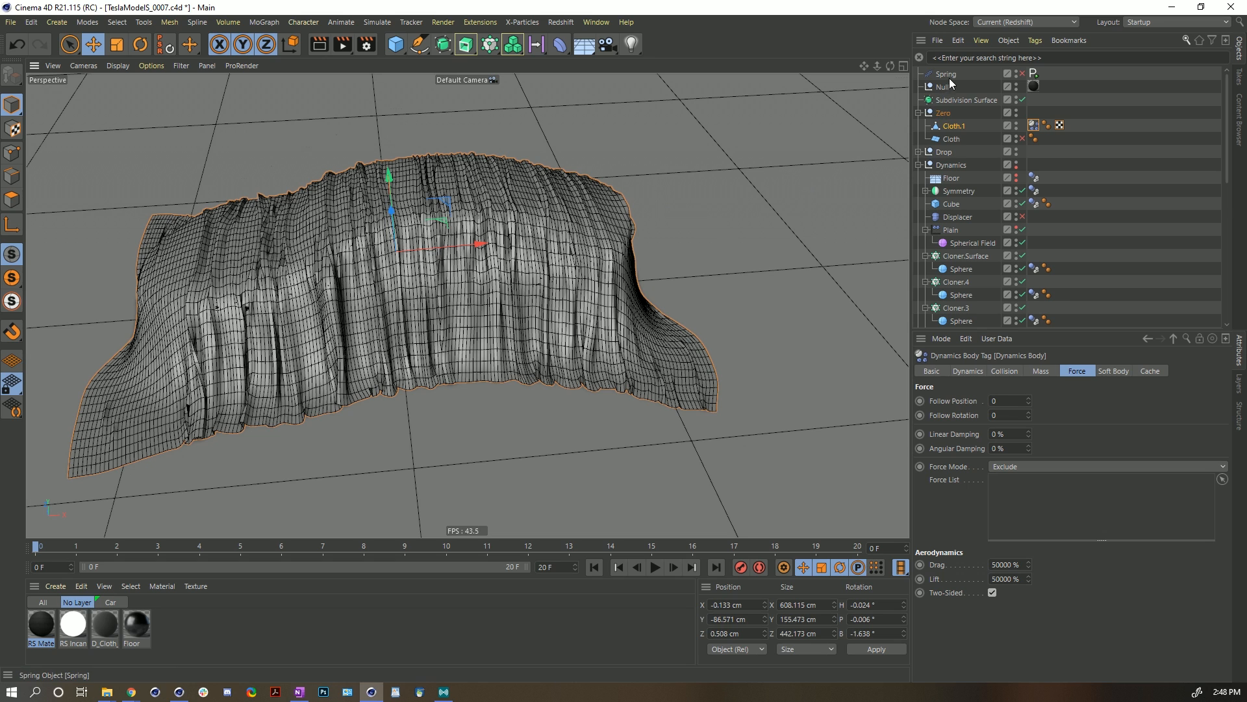
Enable the Spring, assign Cloth.1 as its Object A, and set its rest length from the current positions.
left_click(1023, 73)
left_click(953, 74)
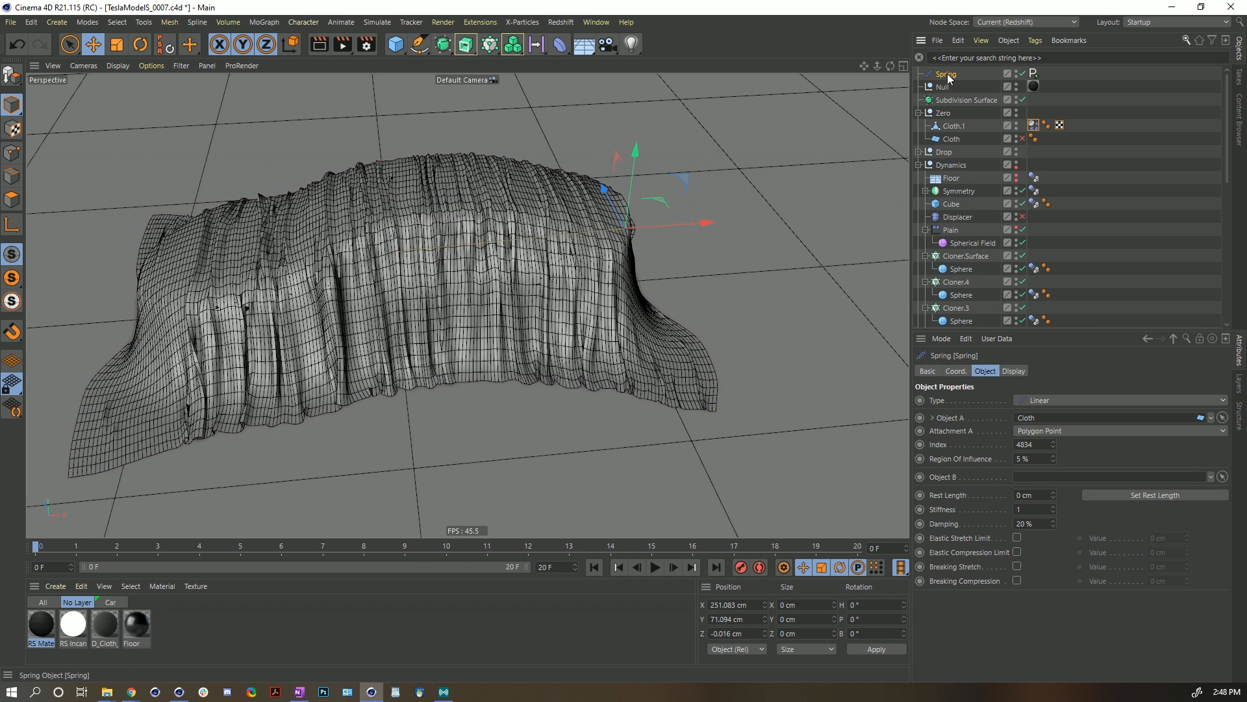
left_click_drag(950, 130, 1035, 421)
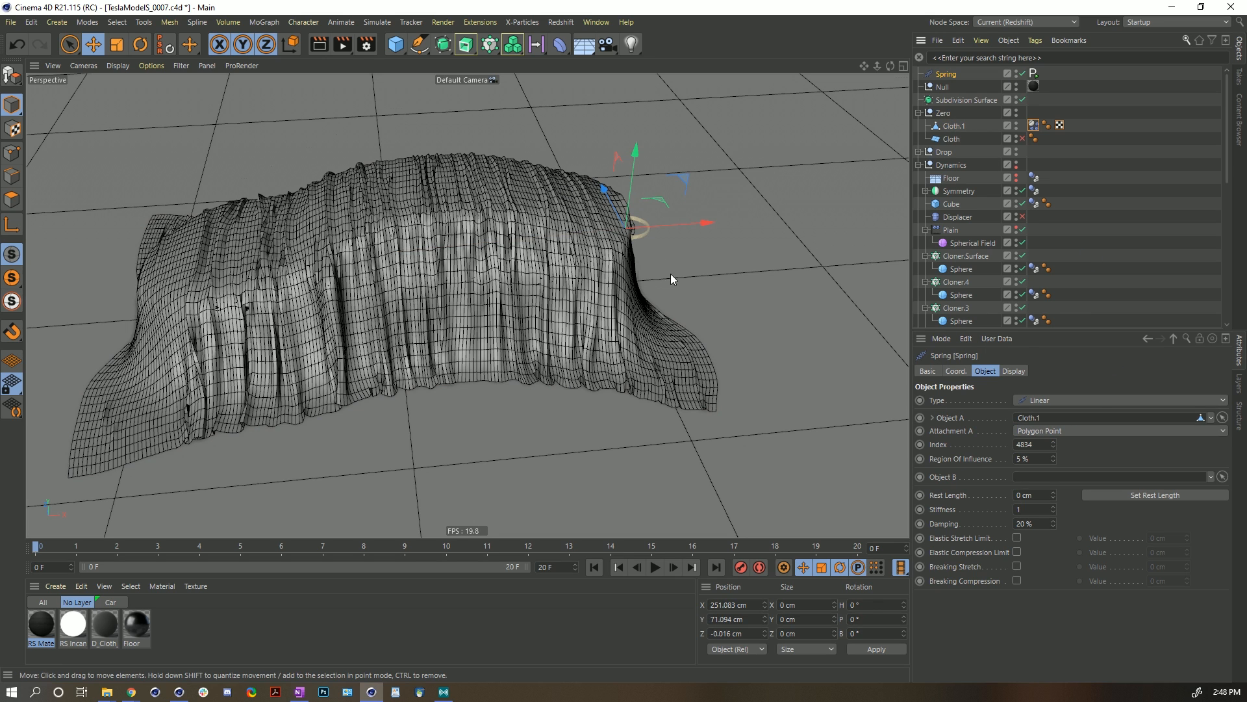
left_click(1149, 497)
Extend the timeline end to frame 90 and set the project dynamics Steps per Frame to 15.
left_click_drag(568, 565, 457, 565)
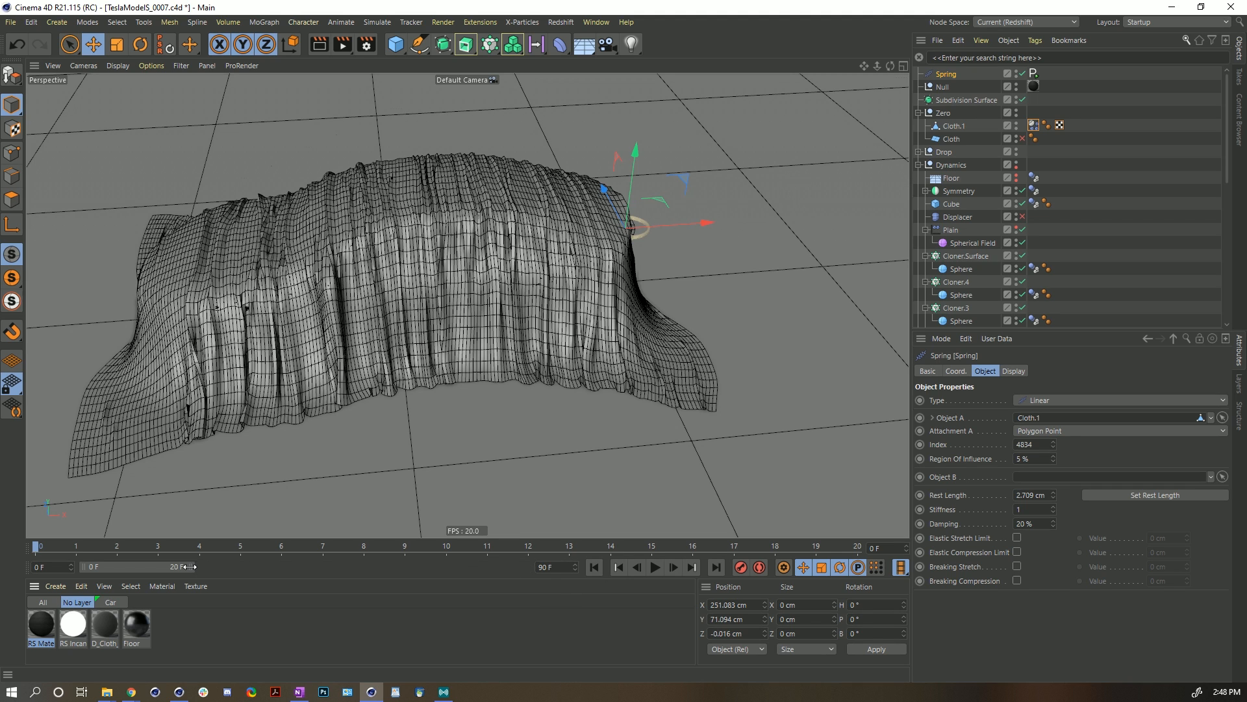
key("Return")
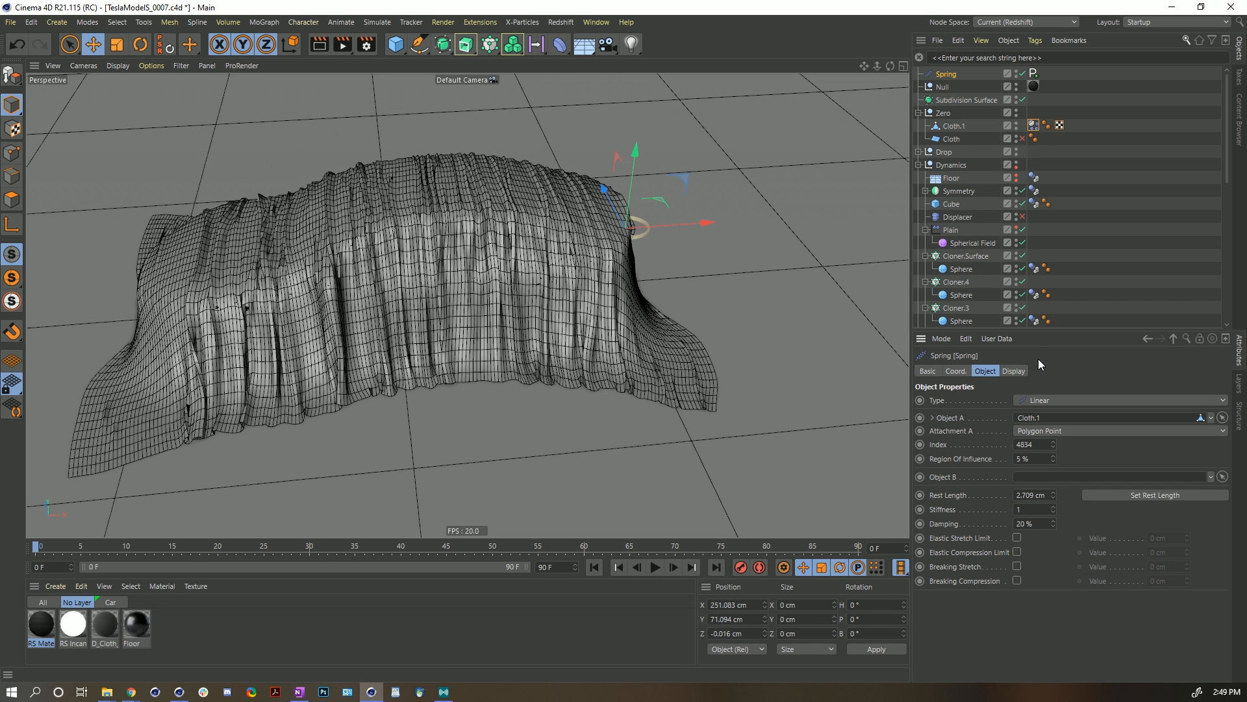
key("ctrl+d")
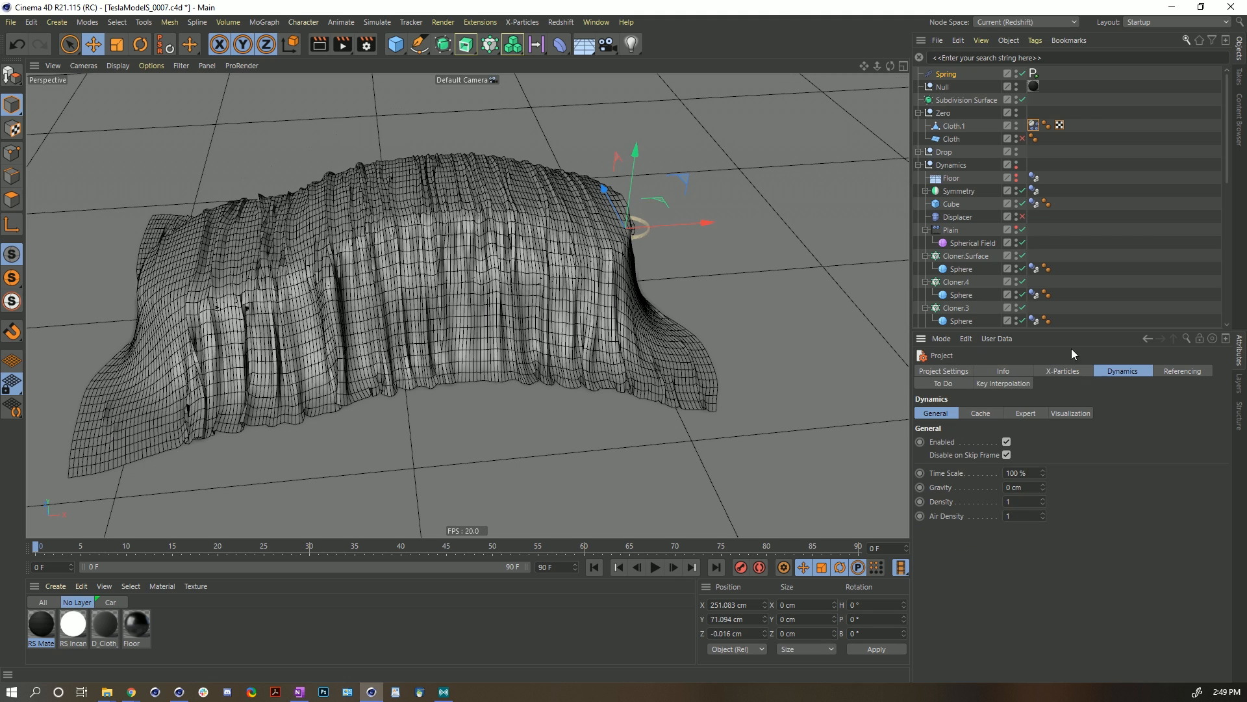
left_click(1021, 414)
double_click(1075, 505)
type("15")
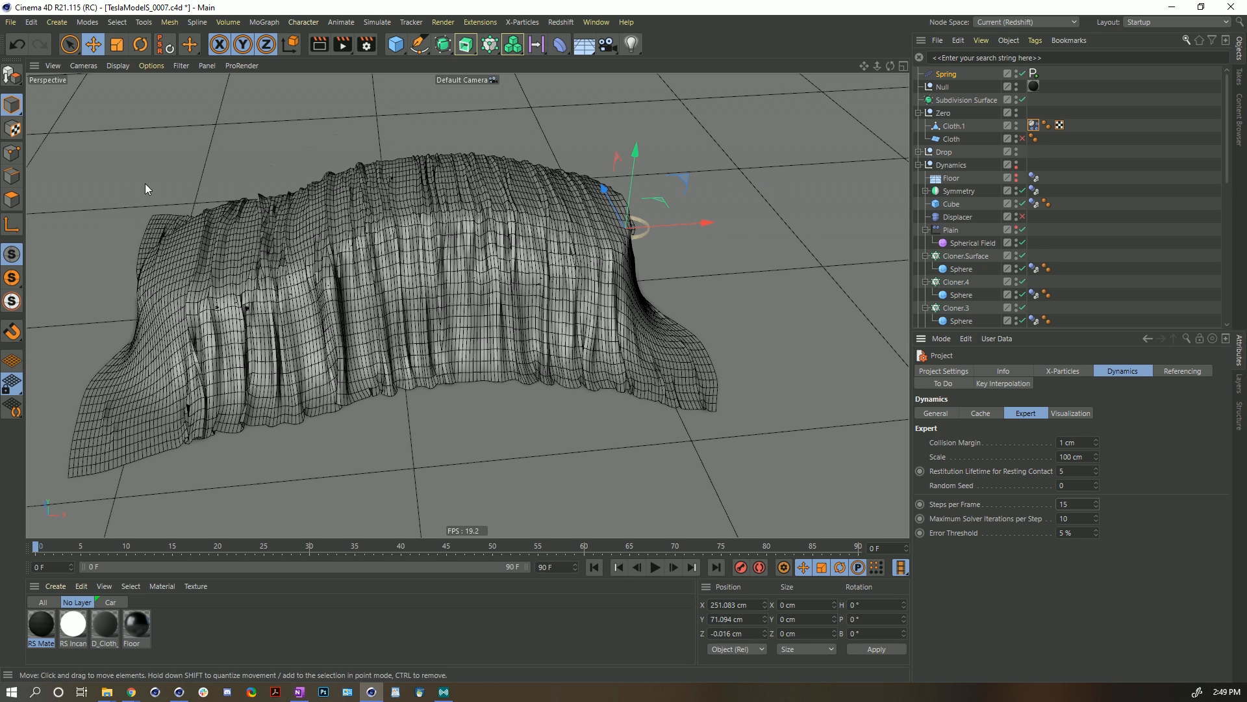
Bake all dynamics caches from Cloth.1's body tag and play the pulled cloth simulation to frame 73.
left_click(1034, 126)
left_click(1150, 371)
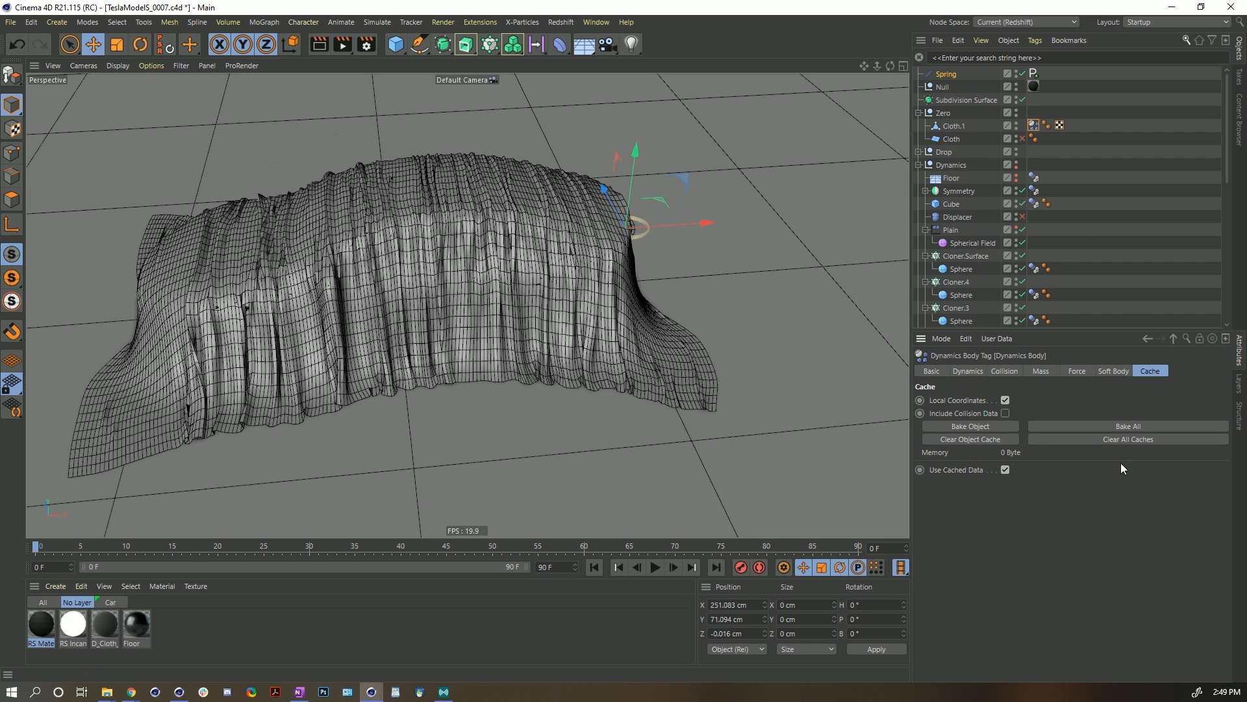
left_click(1111, 429)
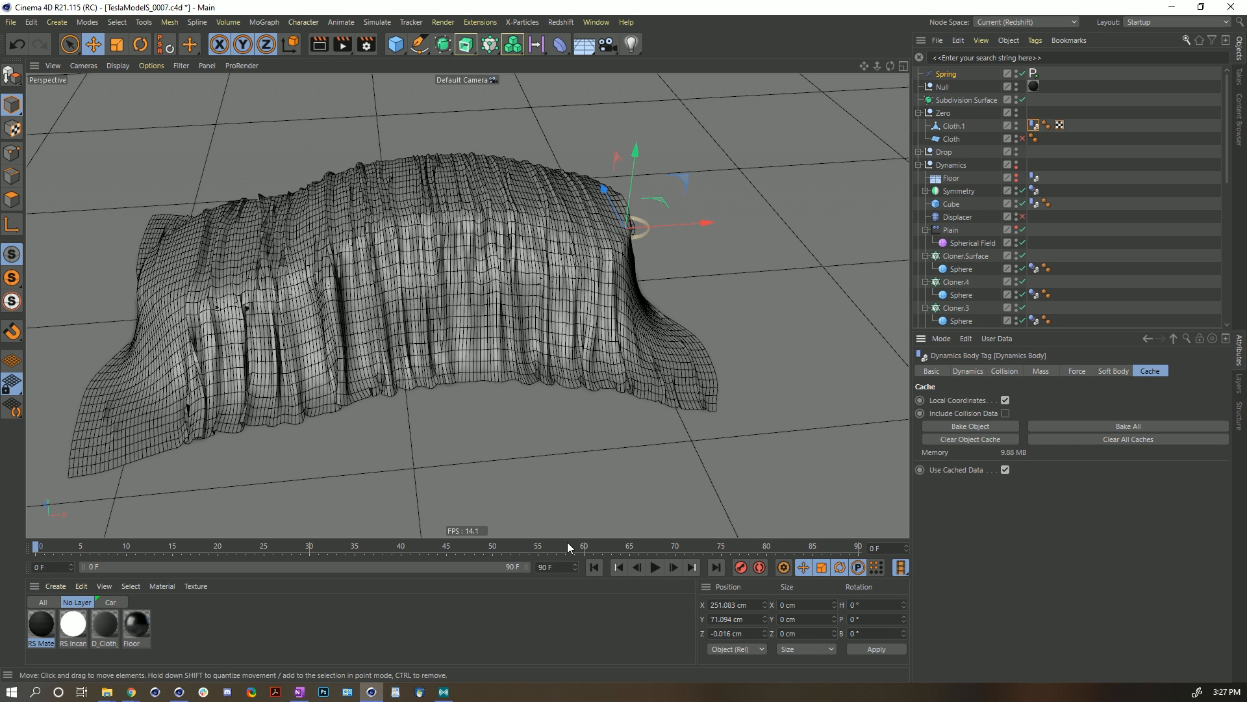
left_click(654, 567)
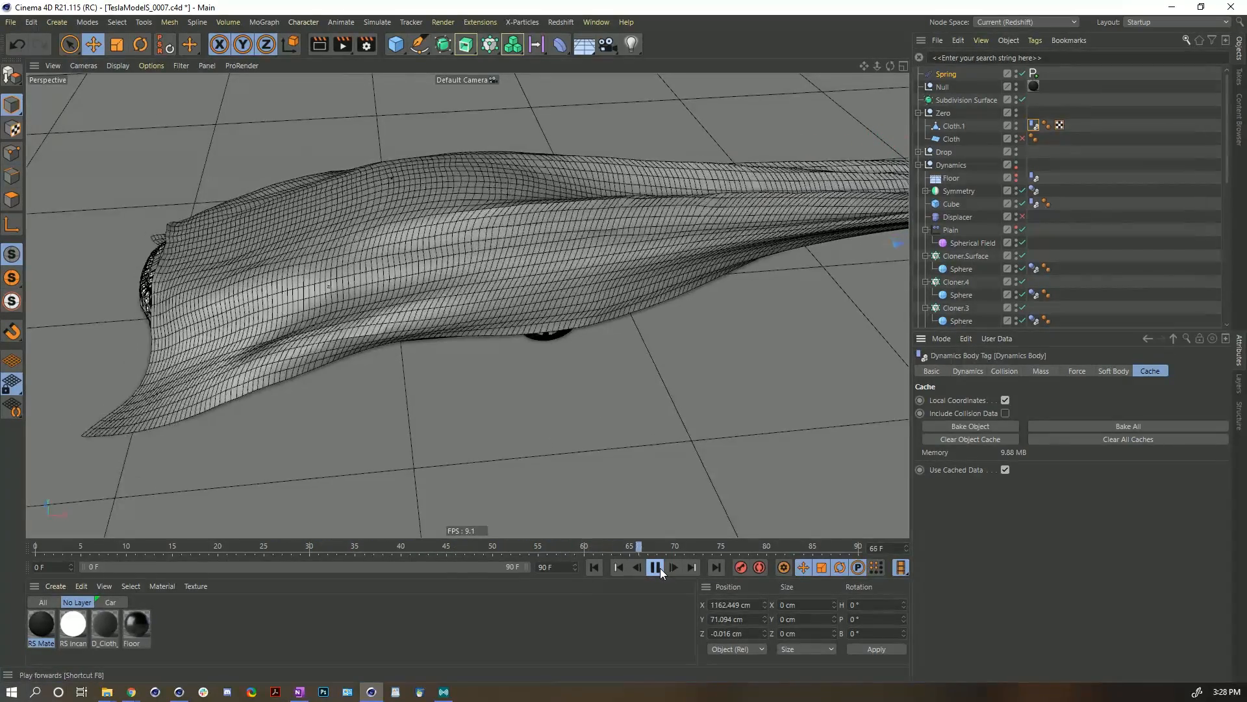
left_click(656, 568)
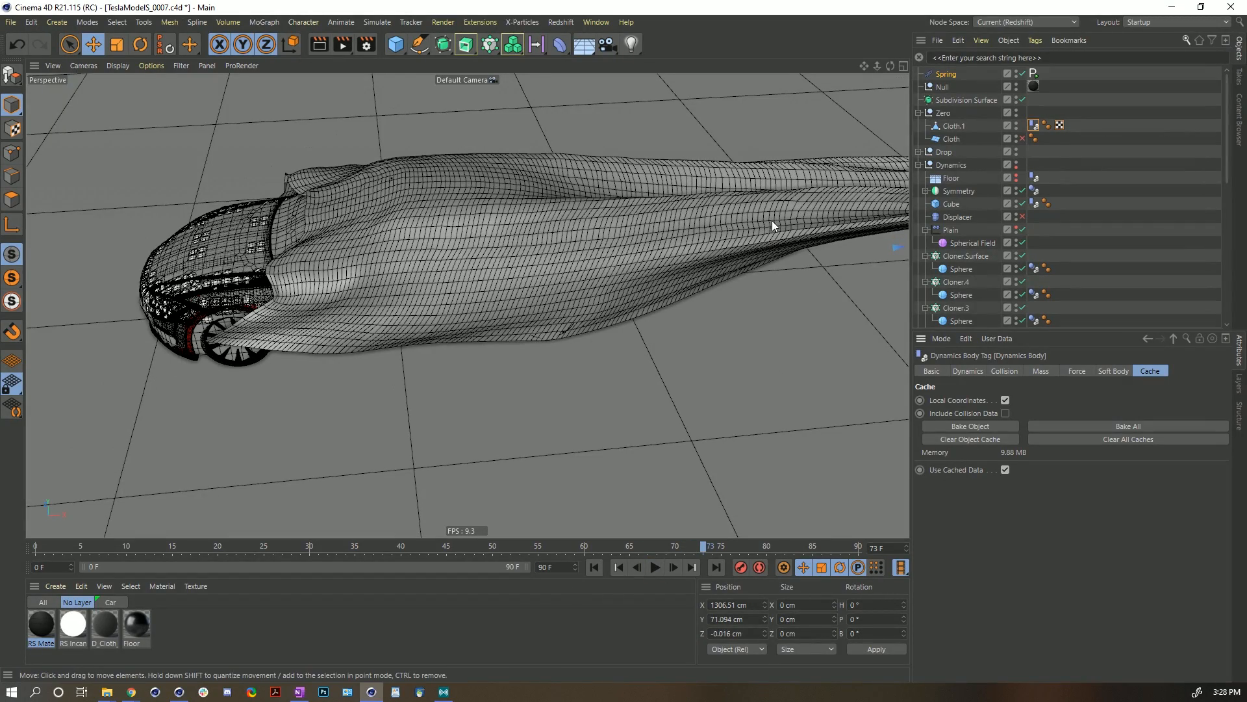
Stop the playback, return the timeline to frame 0, and save the scene as TeslaModelS_0007b.c4d.
left_click(656, 567)
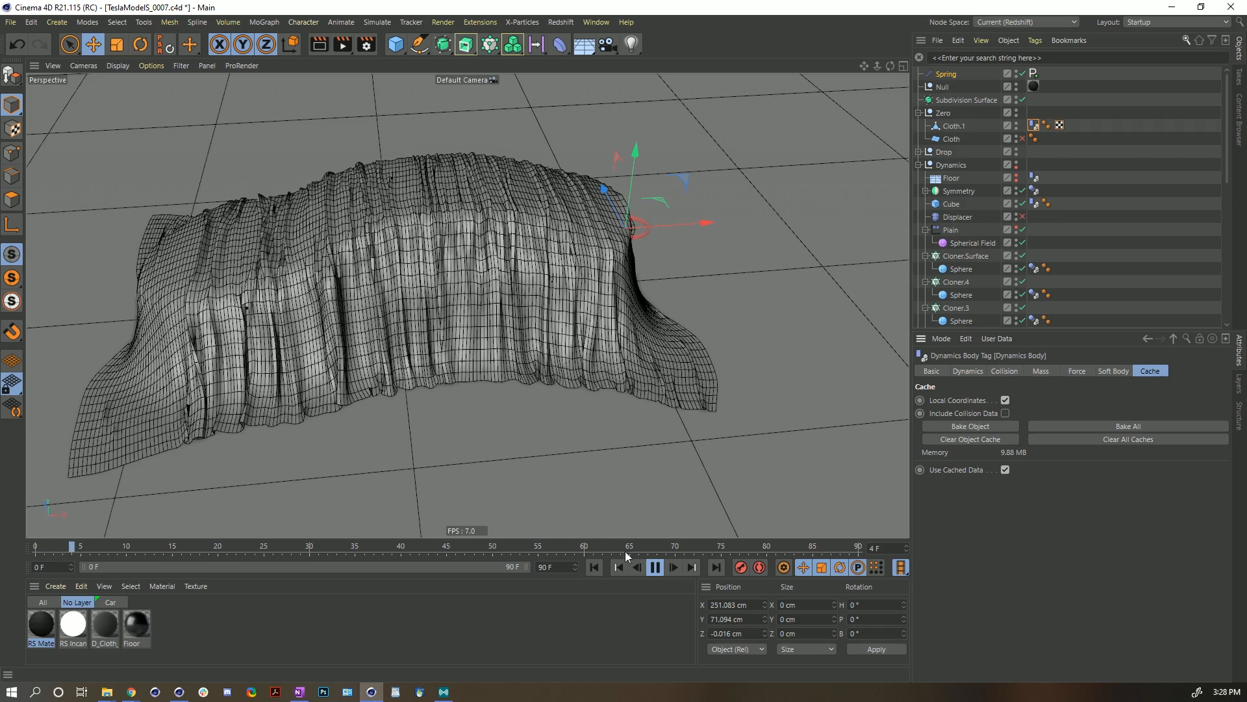
left_click_drag(643, 549, 32, 510)
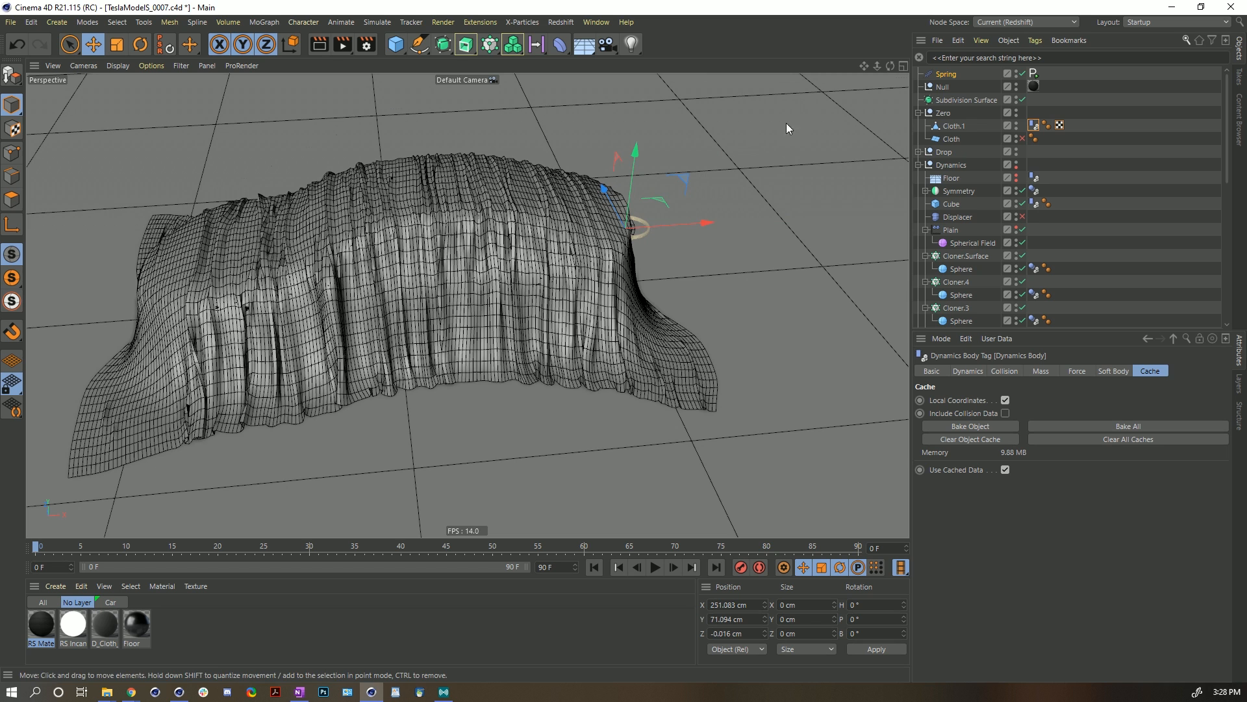
key("ctrl+shift+s")
left_click(152, 466)
type("b")
key("Return")
Examine the Force settings of Cloth.1's body tag and the Force and Collision settings of the Symmetry's body tag.
left_click(1114, 371)
left_click(1076, 371)
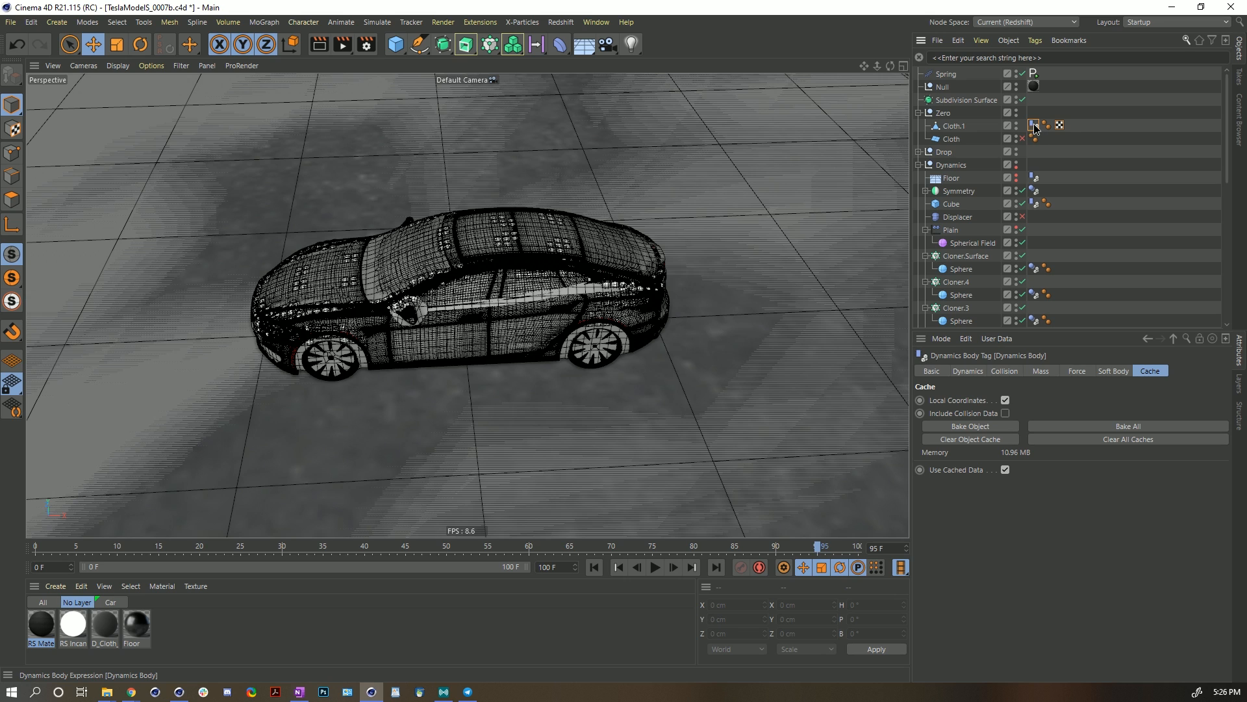
left_click(1049, 370)
left_click(1078, 372)
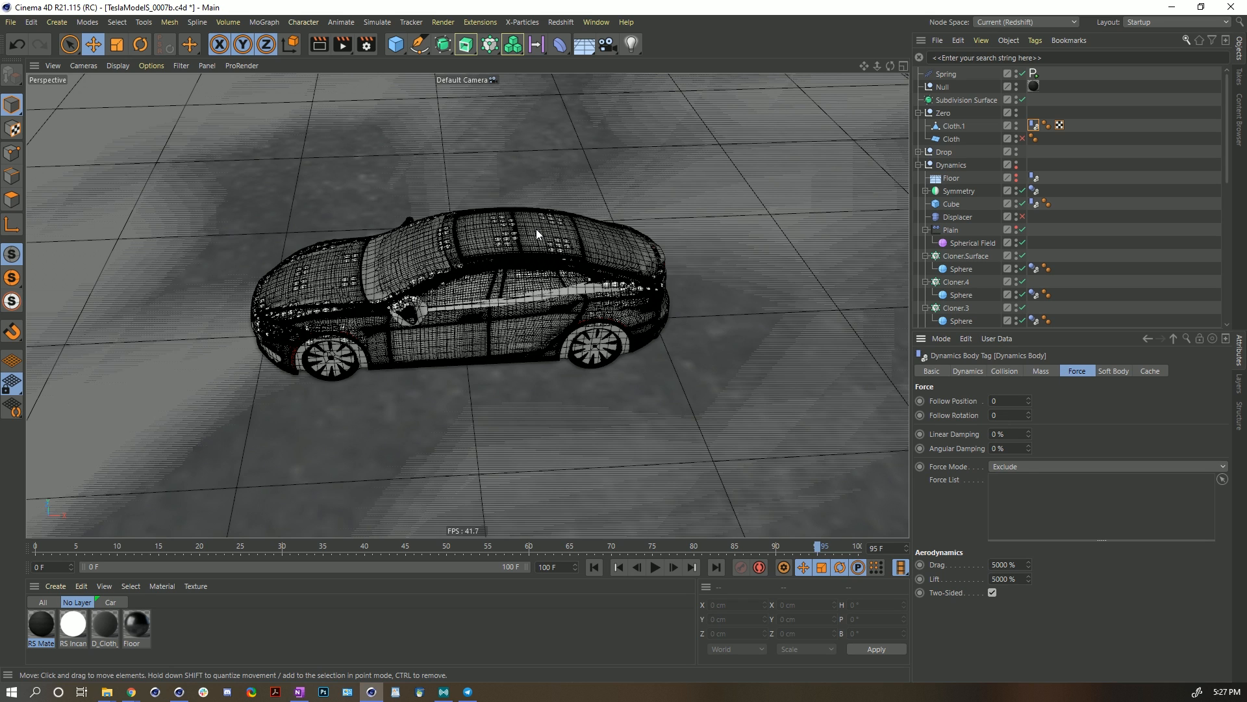
left_click(600, 570)
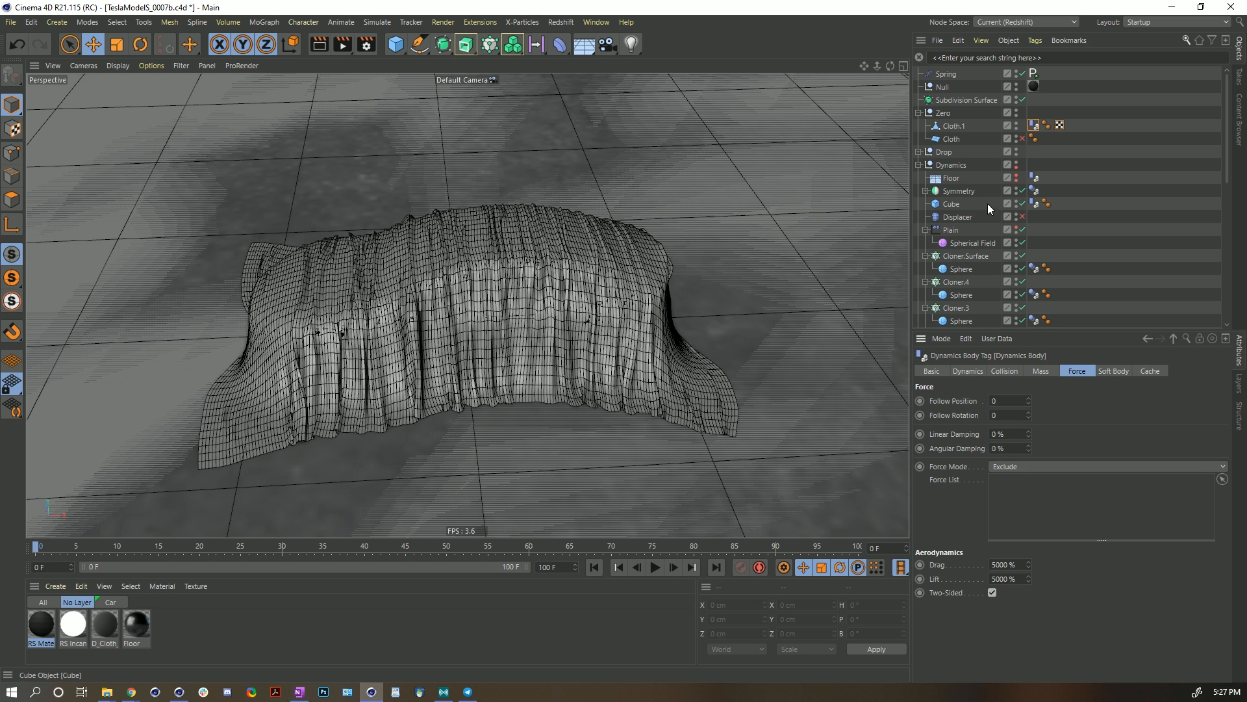
left_click(953, 191)
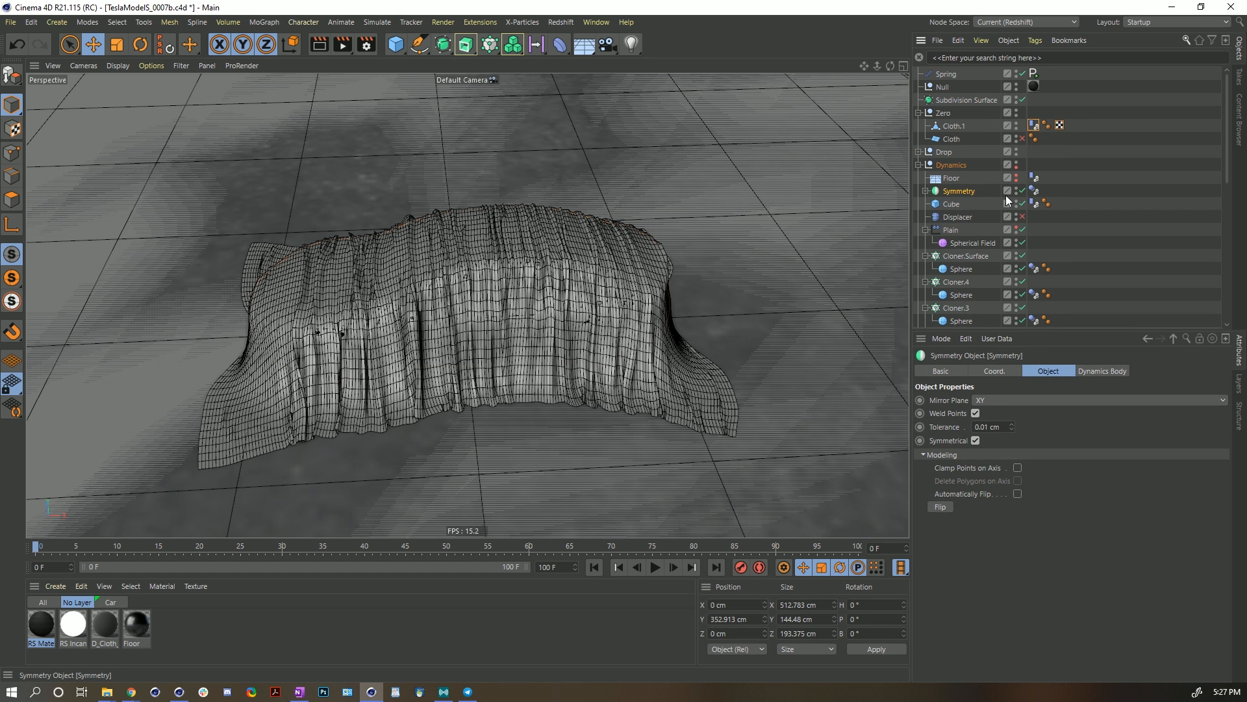
left_click(1035, 191)
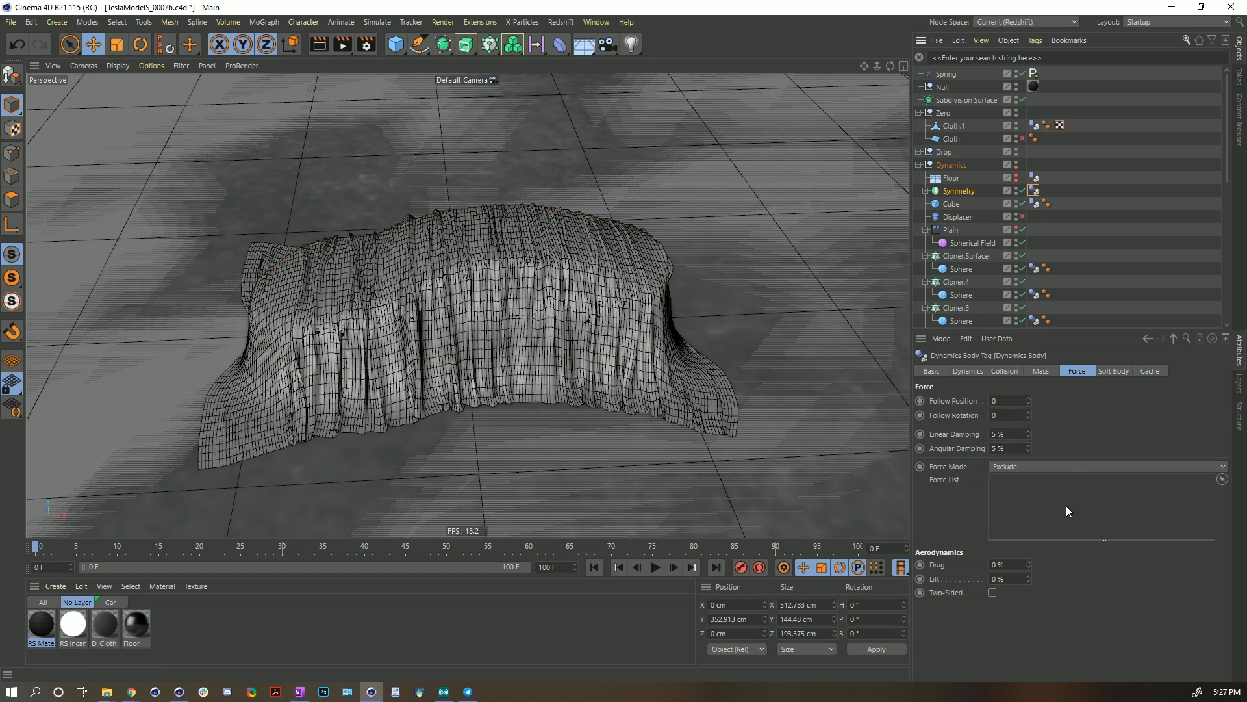
left_click(1005, 371)
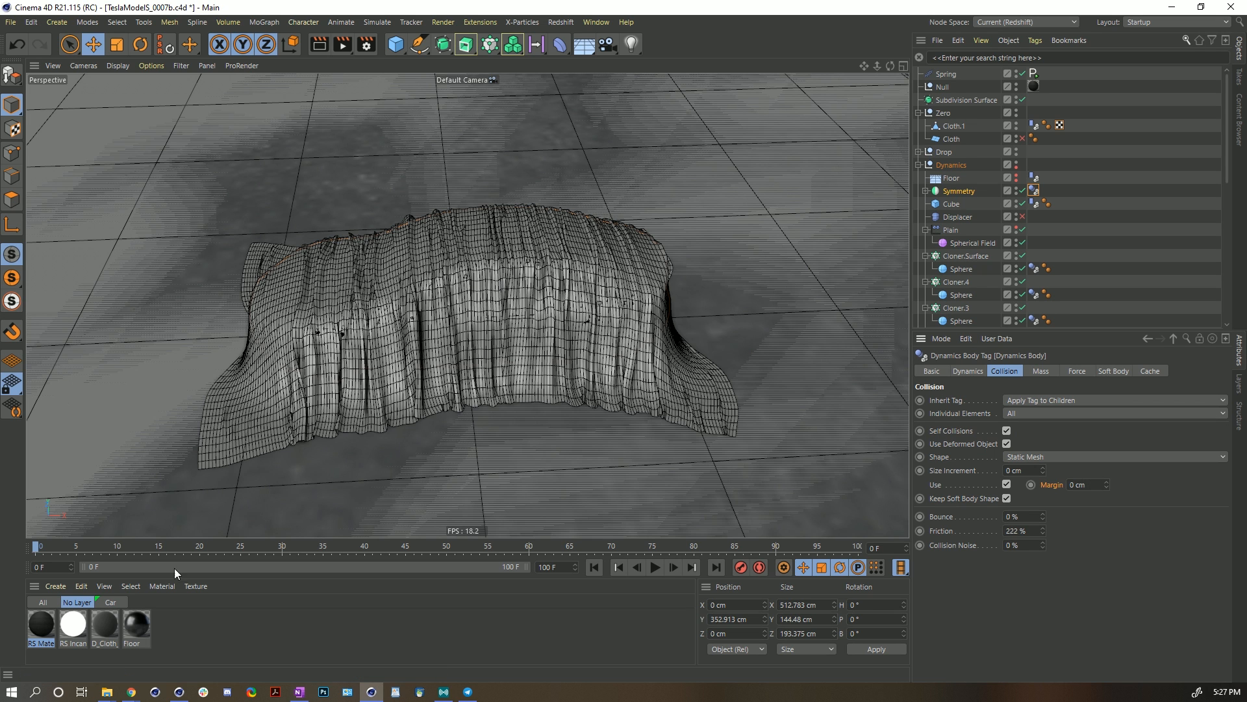
Scrub and play the baked cloth pull through to frame 100, and return to frame 0.
left_click_drag(72, 551, 390, 552)
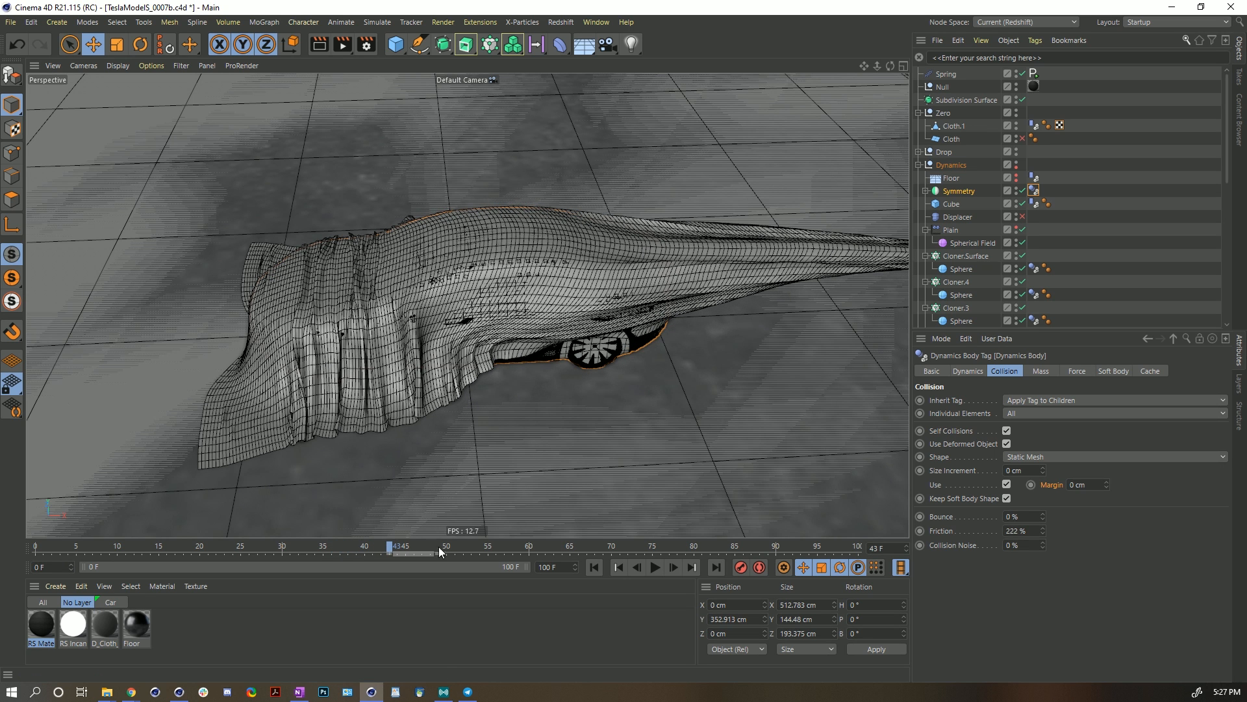
left_click(594, 567)
left_click(901, 567)
left_click(944, 468)
left_click(654, 567)
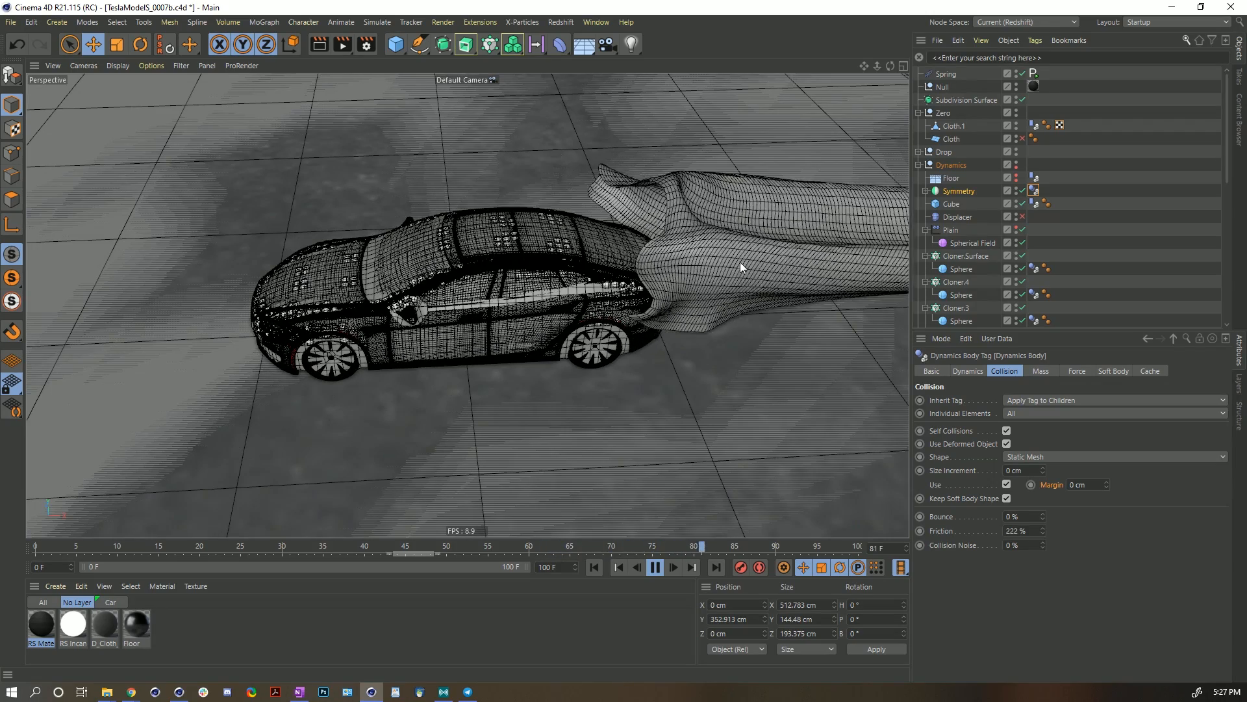
left_click(654, 567)
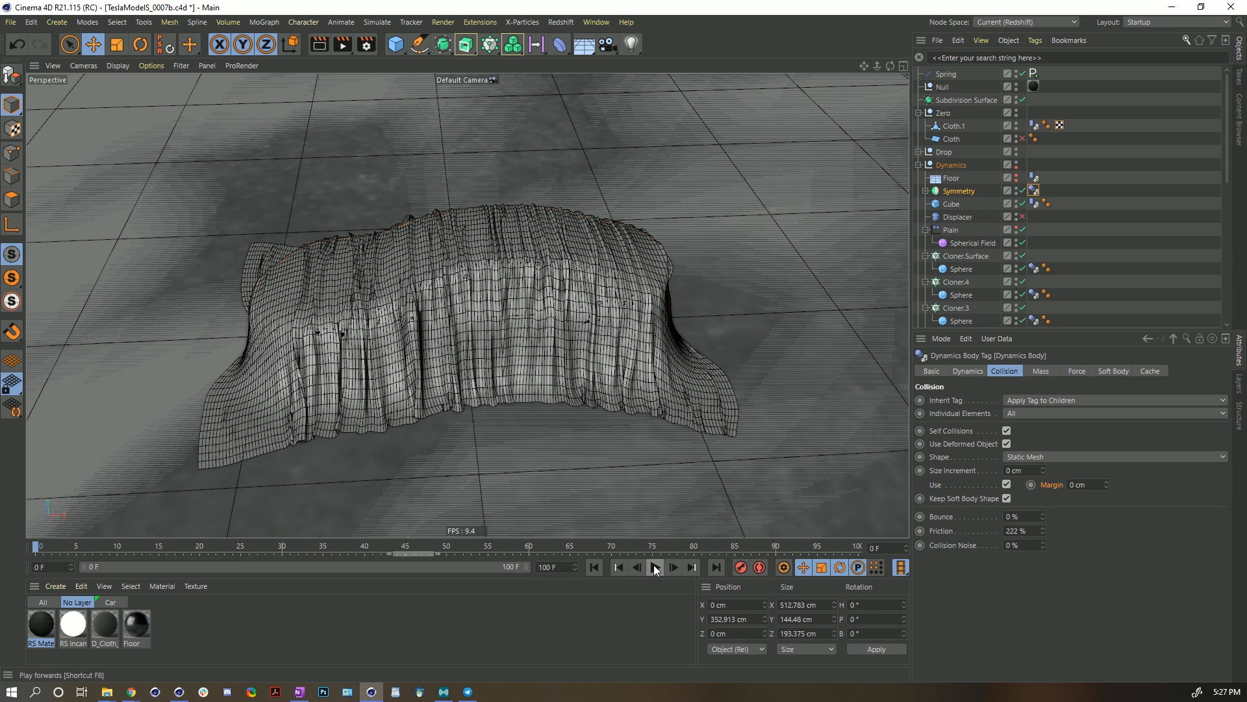
left_click(854, 549)
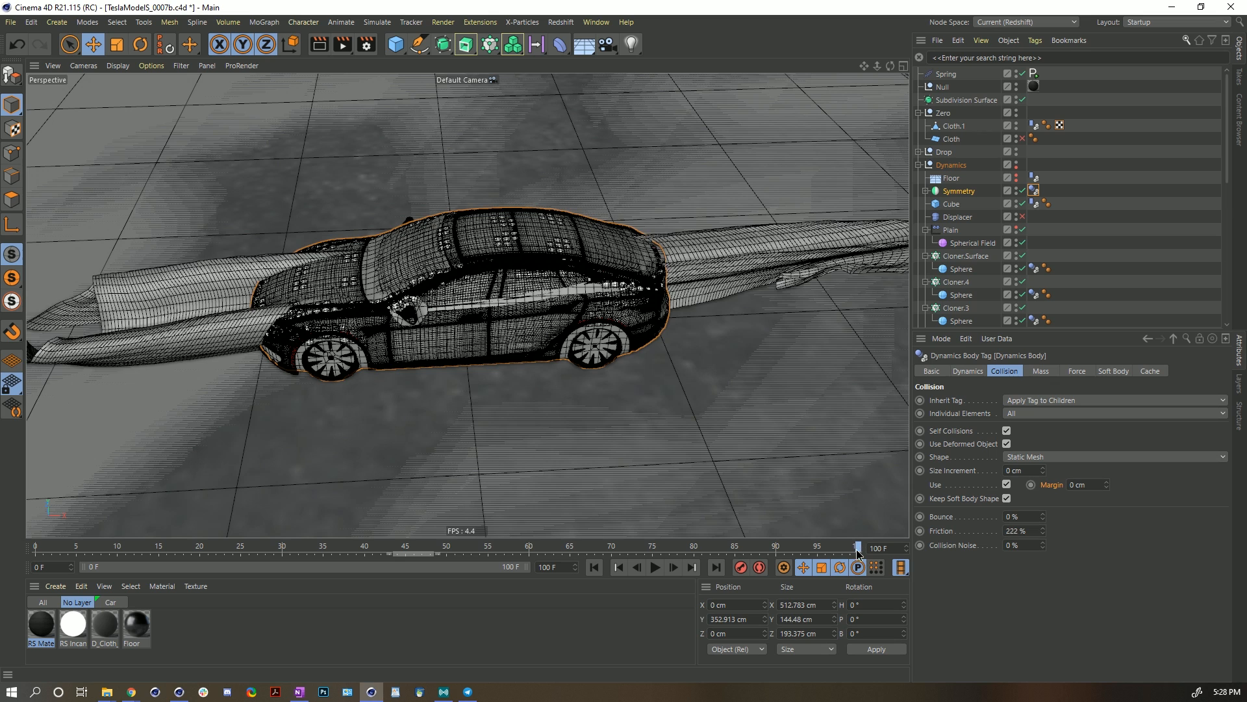
left_click(856, 550)
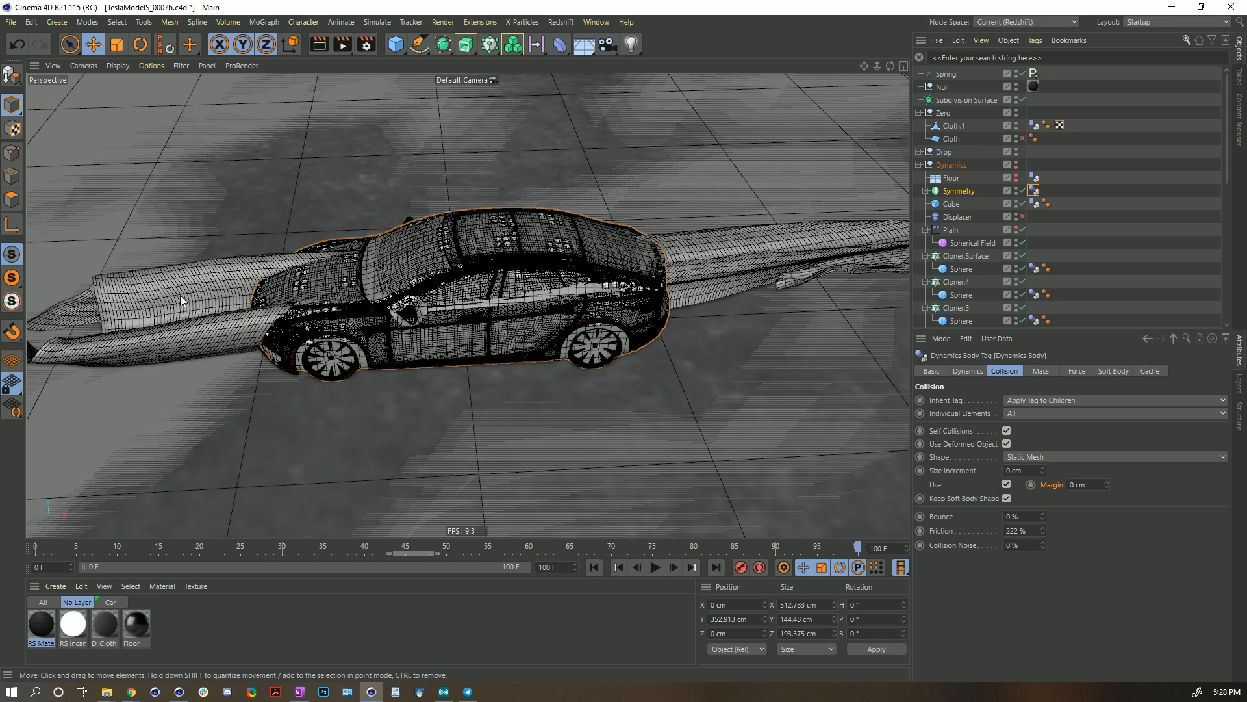
left_click(35, 547)
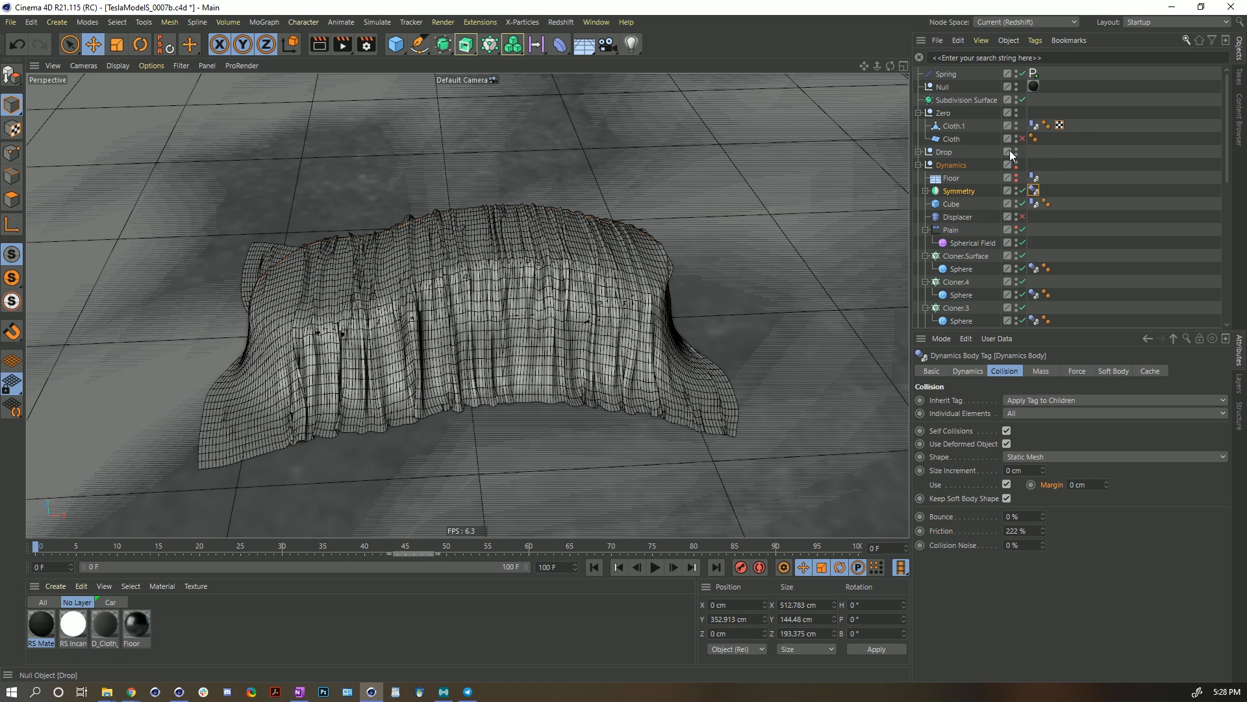
Bake Cloth.1 as Alembic and disable dynamics on the original Cloth.1's body tag.
right_click(945, 127)
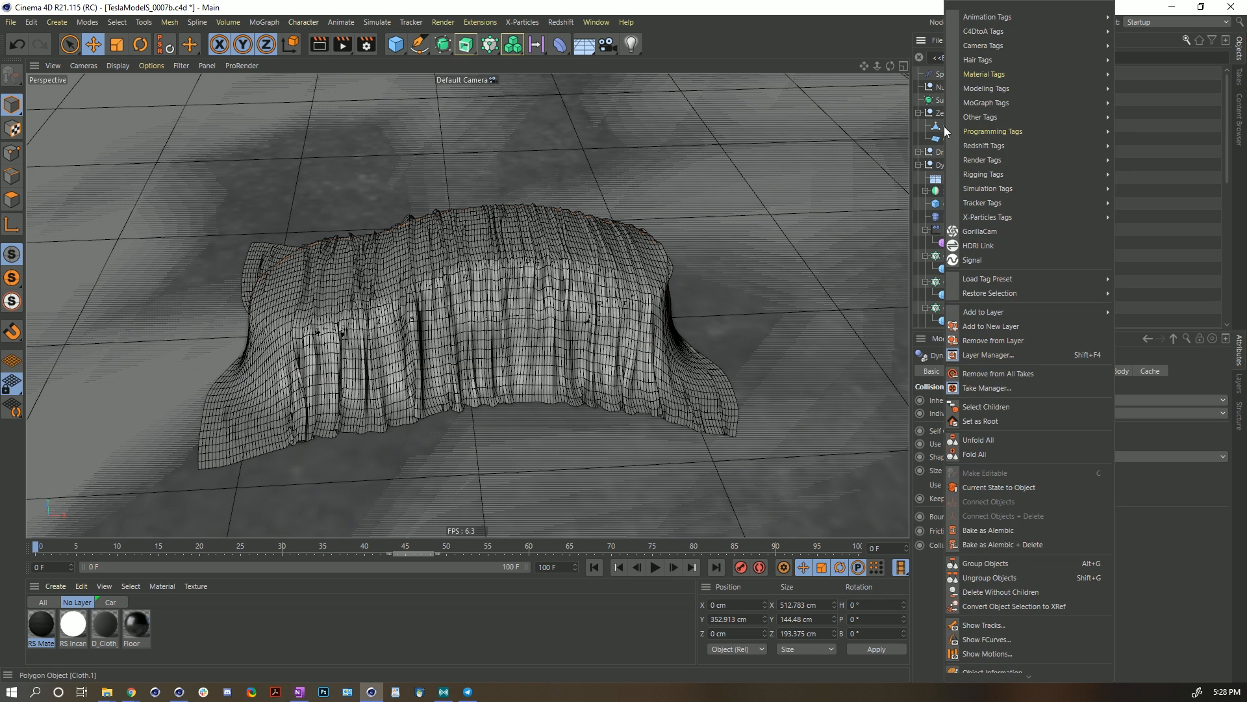
left_click(1011, 534)
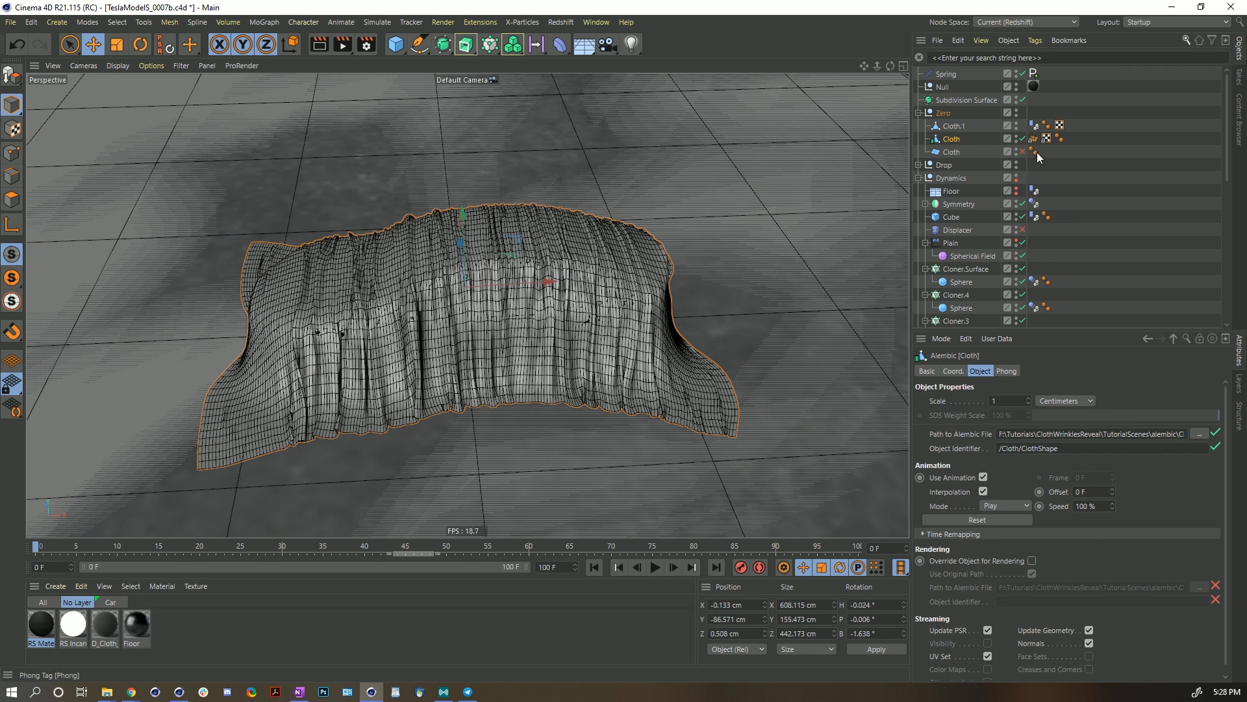
left_click(1033, 125)
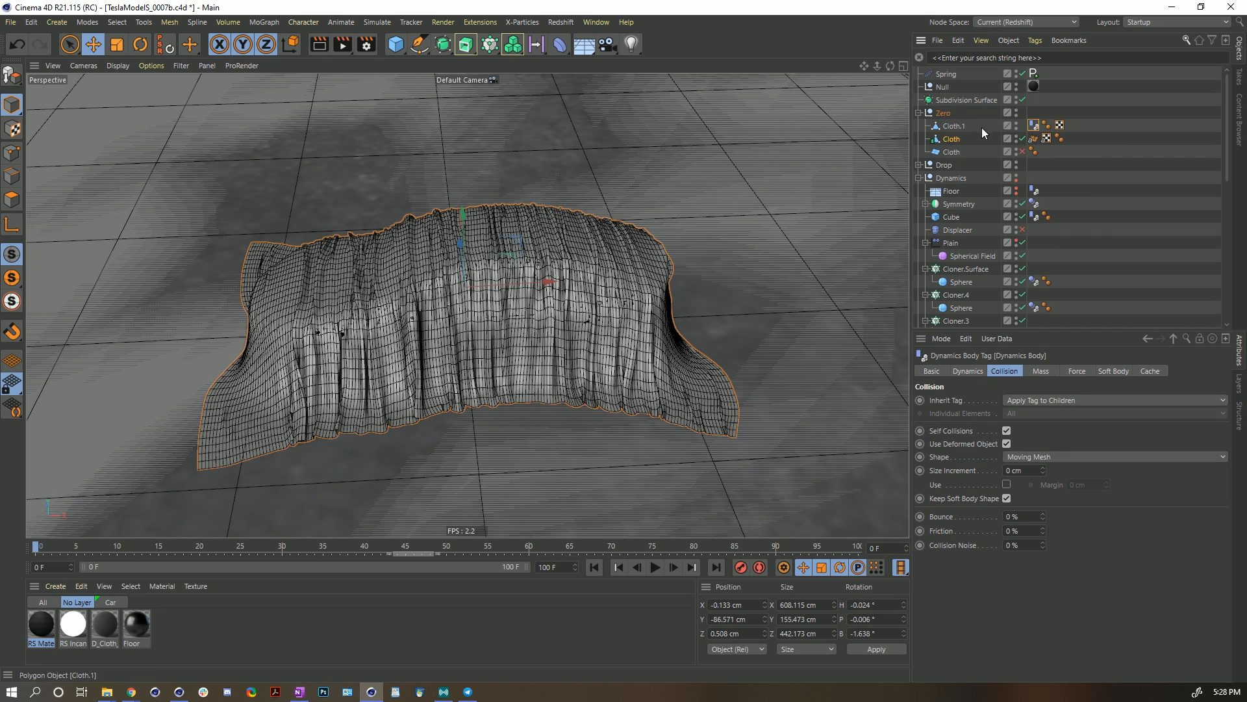
left_click(946, 372)
left_click(957, 372)
left_click(964, 400)
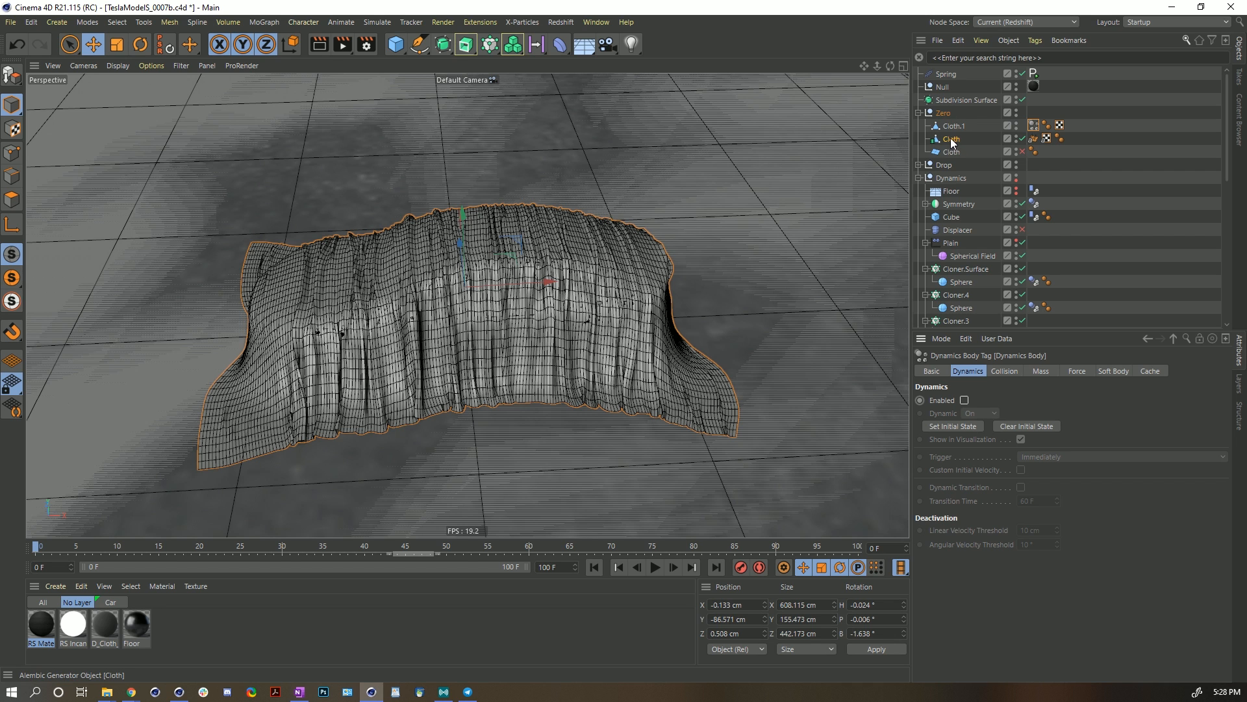
Place the Alembic Cloth in its own new null outside the Zero group, and collapse Zero.
left_click(953, 118)
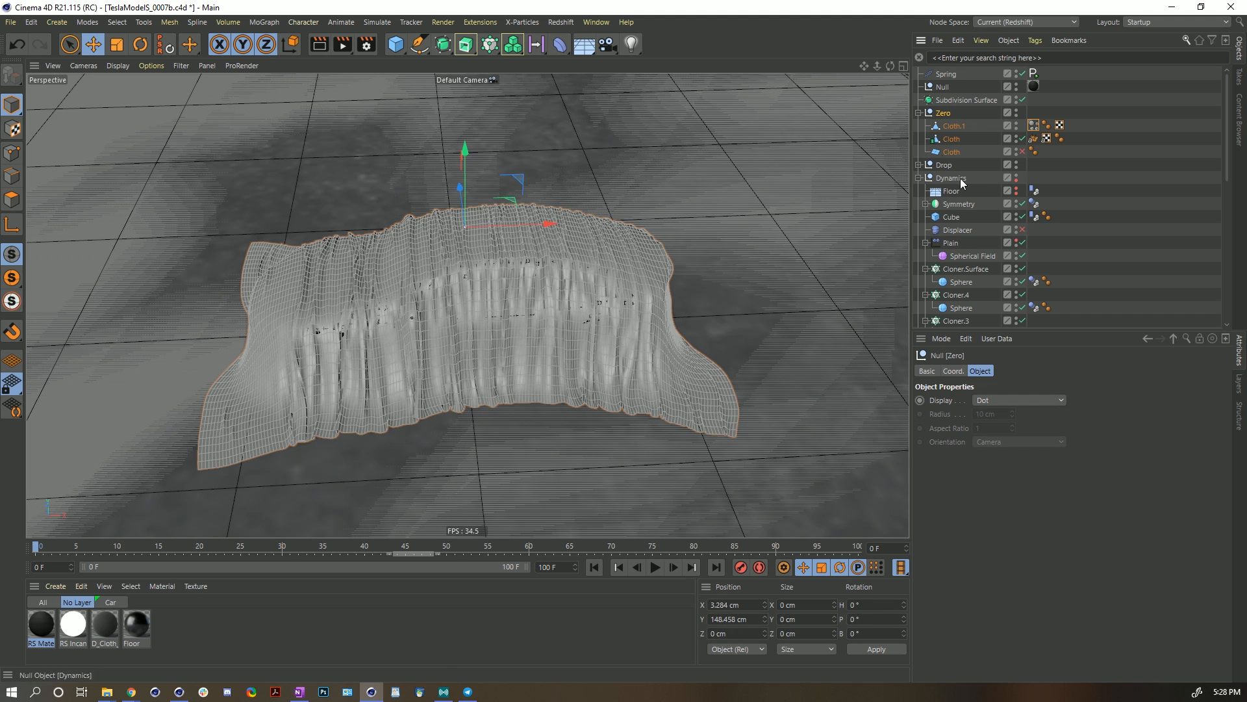
left_click(952, 139)
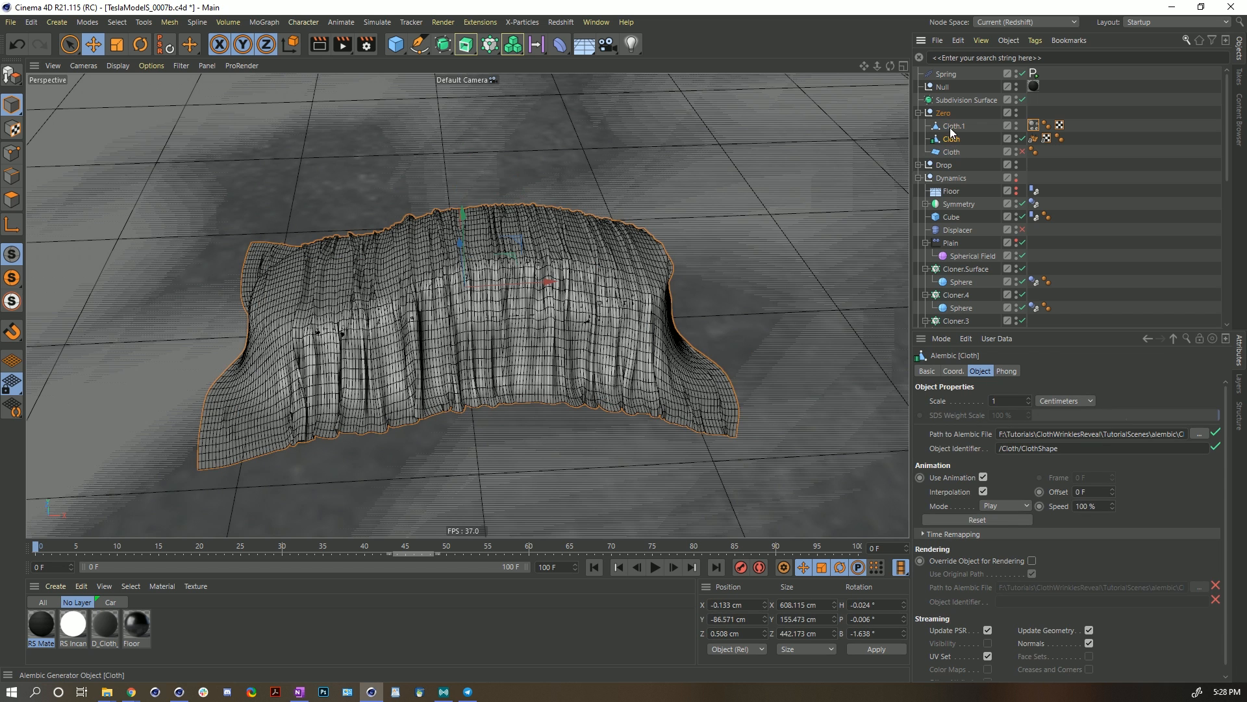
left_click(941, 116)
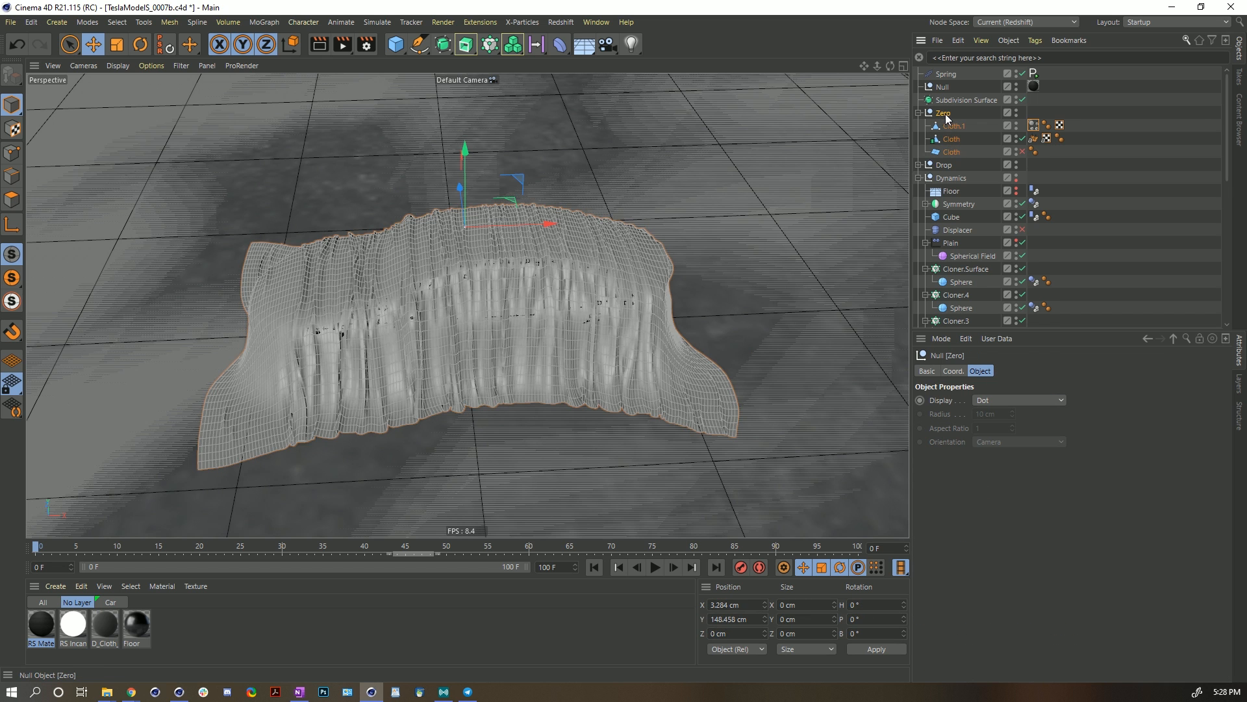
left_click(919, 113)
key("alt+g")
mouse_move(947, 126)
left_mouse_down()
mouse_move(937, 134)
mouse_move(945, 114)
left_mouse_up()
left_click(919, 126)
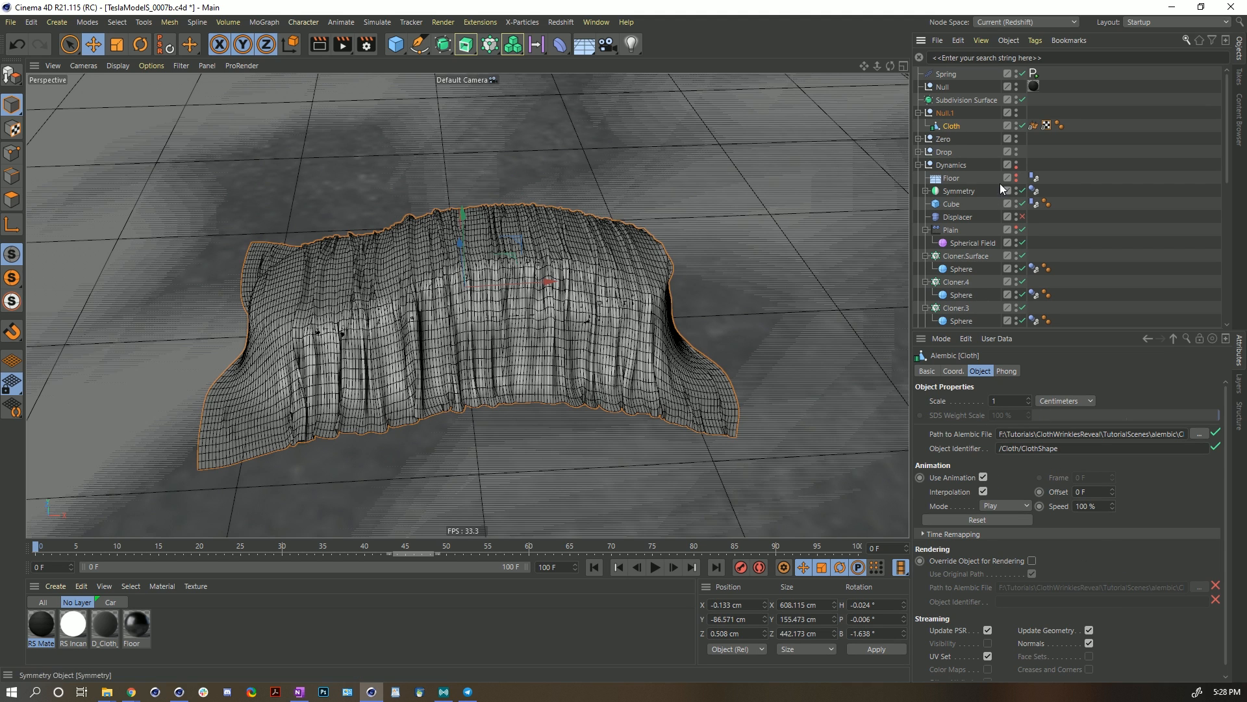
Play the Alembic cloth animation to frame 95 and rewind to the start.
left_click(655, 567)
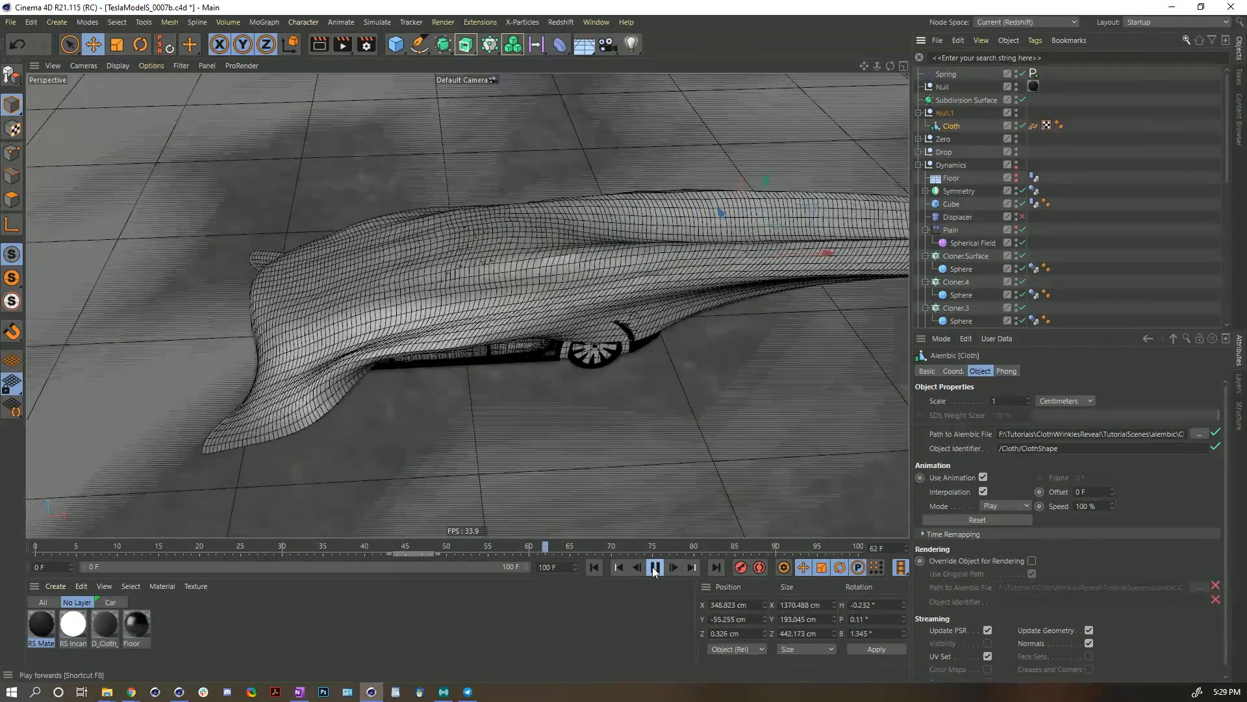
left_click(655, 567)
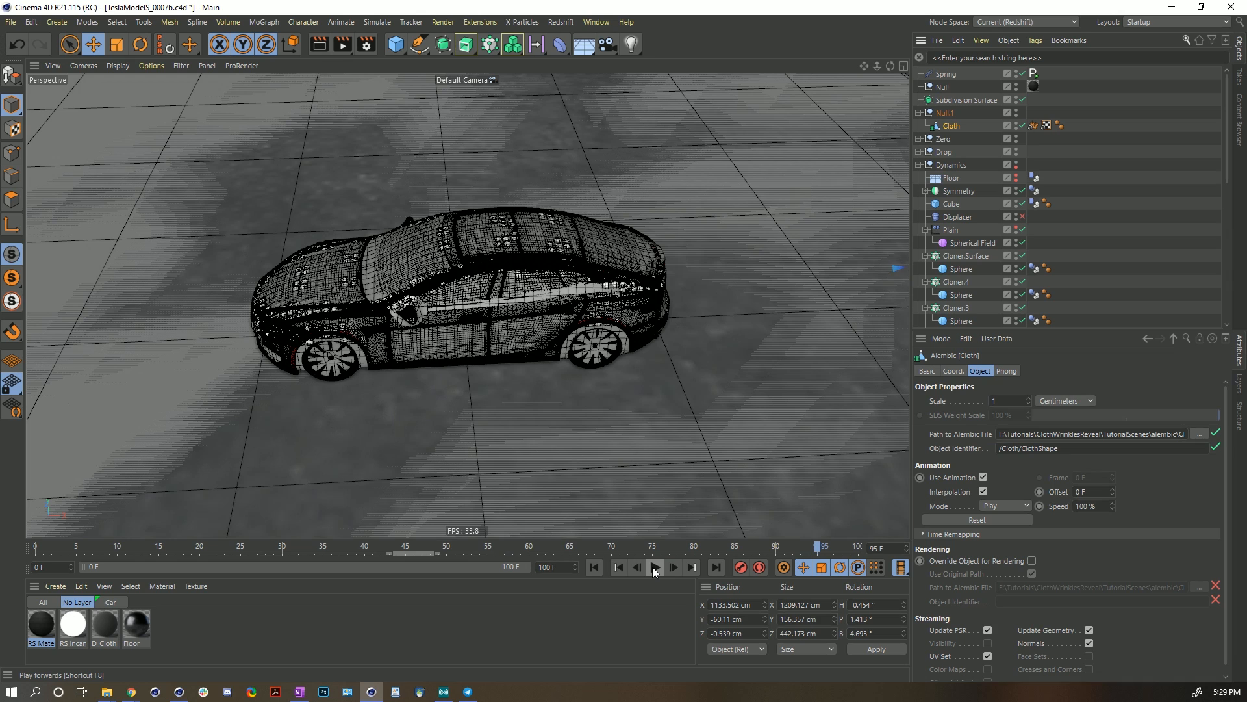
left_click(593, 567)
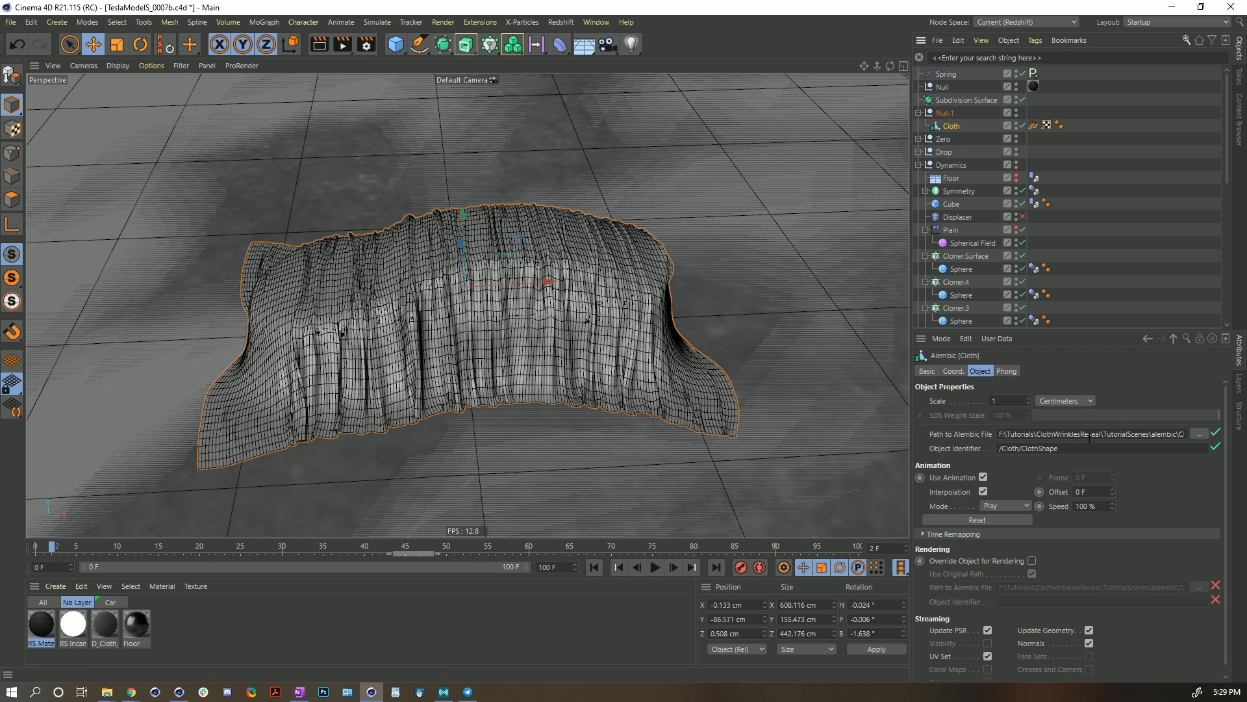
Set the Alembic Cloth's Speed to 300 % and play the faster pull from the start to frame 32.
left_click(1081, 507)
left_click(593, 567)
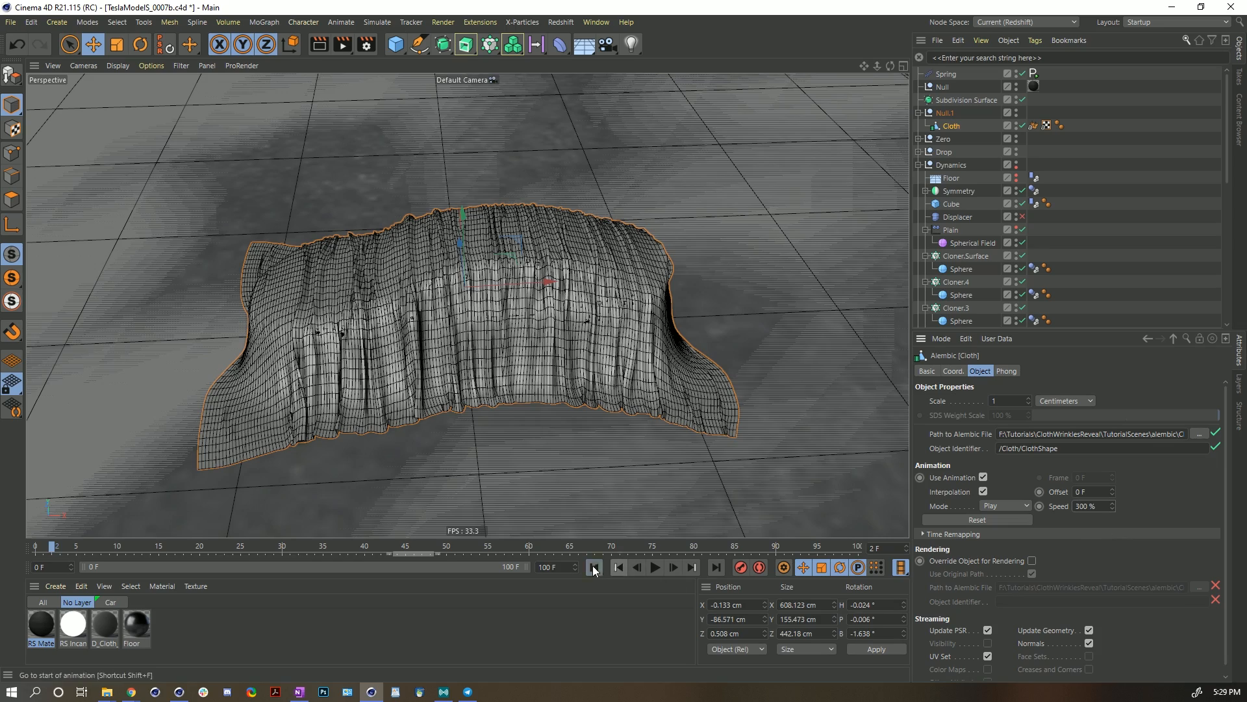
left_click(655, 567)
left_click(656, 567)
Hide the Zero group and replay the sped-up Alembic cloth pull.
left_click(919, 138)
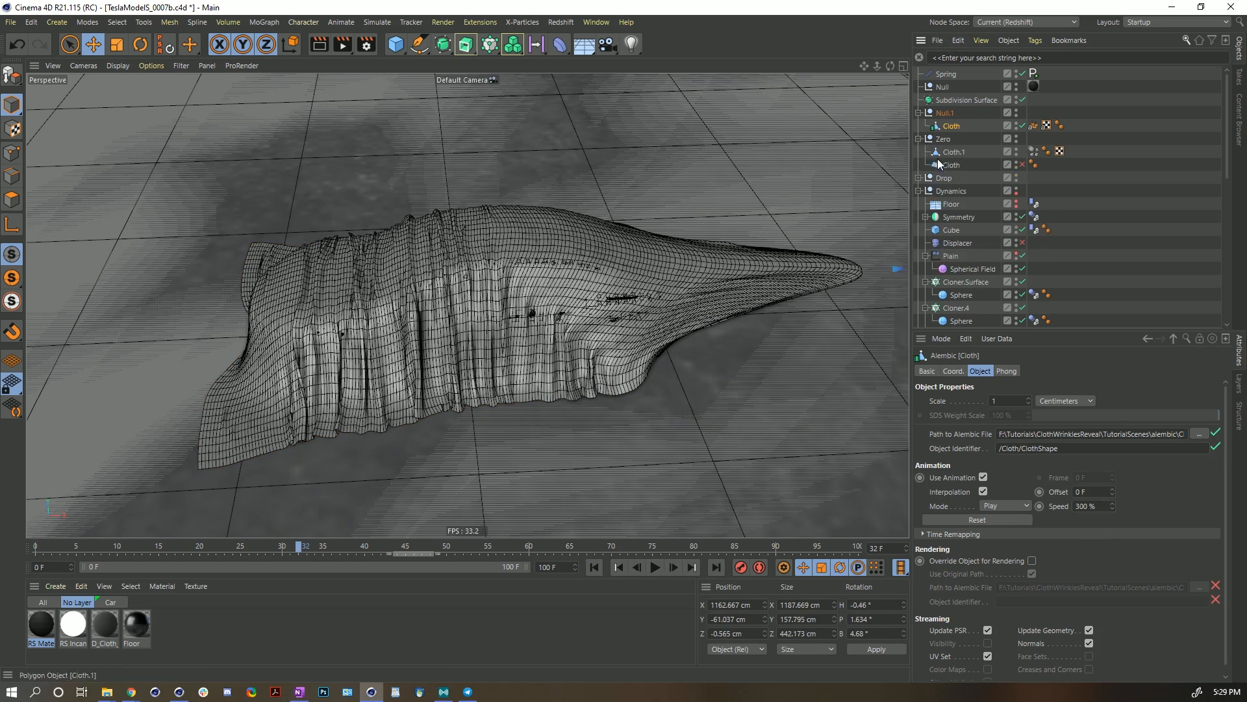
left_click(1018, 137)
left_click(657, 566)
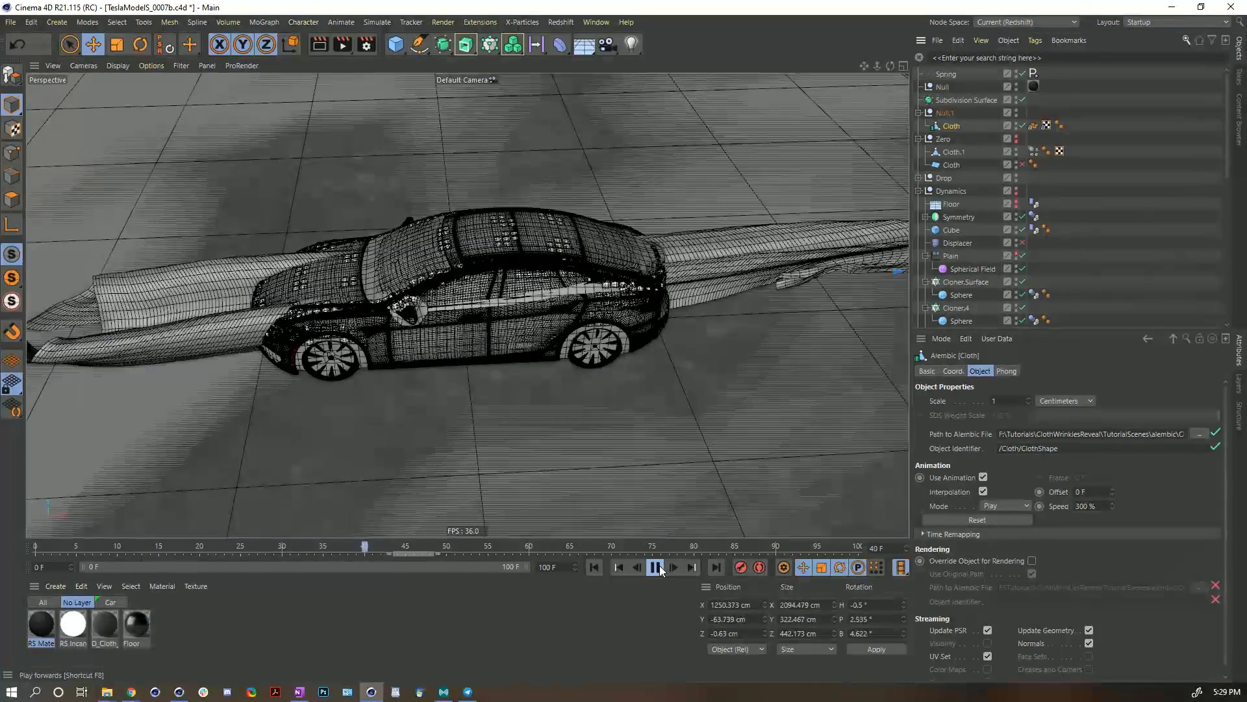
left_click(654, 568)
left_click(654, 569)
left_click(654, 568)
Scrub between frames 23 and 31 to examine when the cloth clears the car, ending at frame 30.
left_click_drag(276, 553, 225, 543)
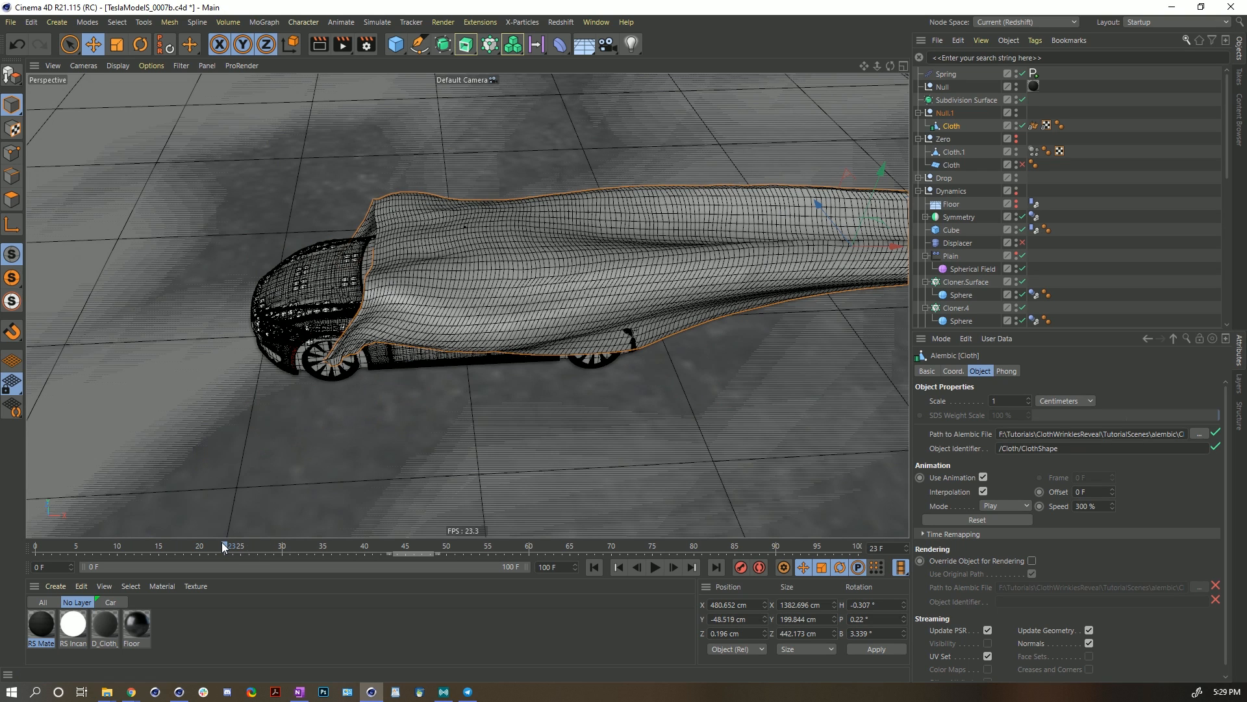
left_click_drag(224, 543, 241, 543)
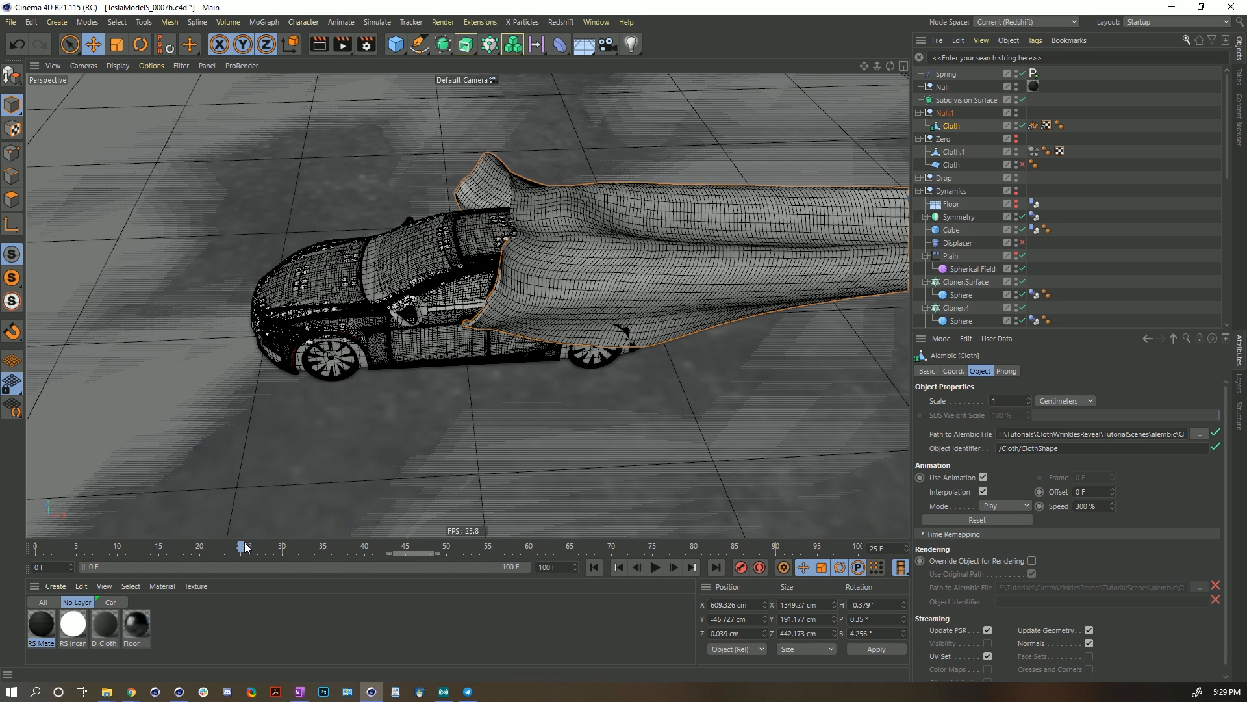
left_click_drag(243, 547, 290, 544)
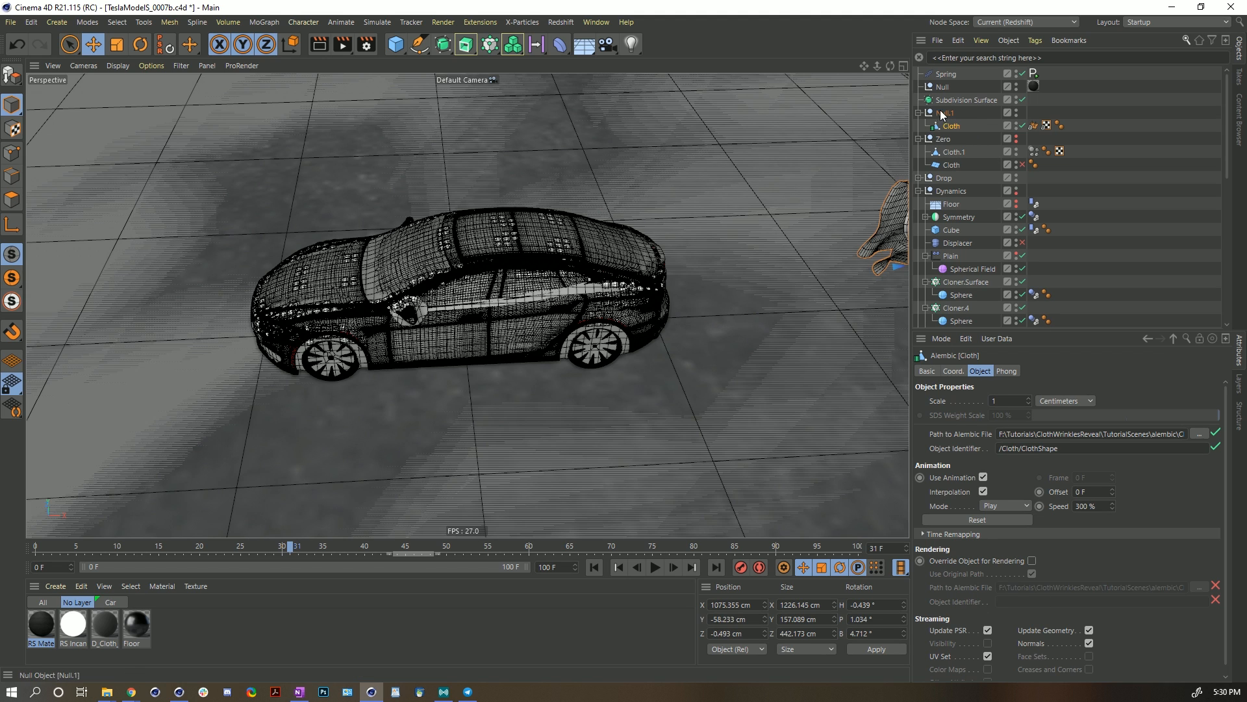
left_click(284, 550)
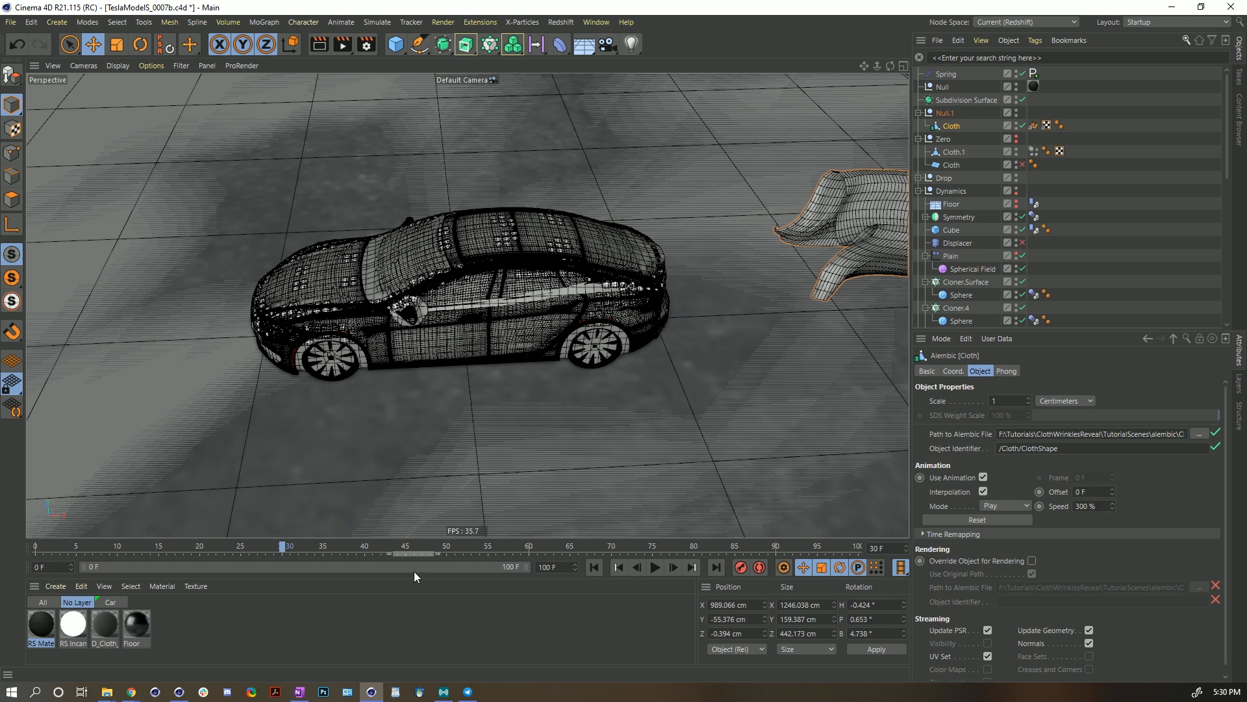
scroll(681, 258, "down", 8)
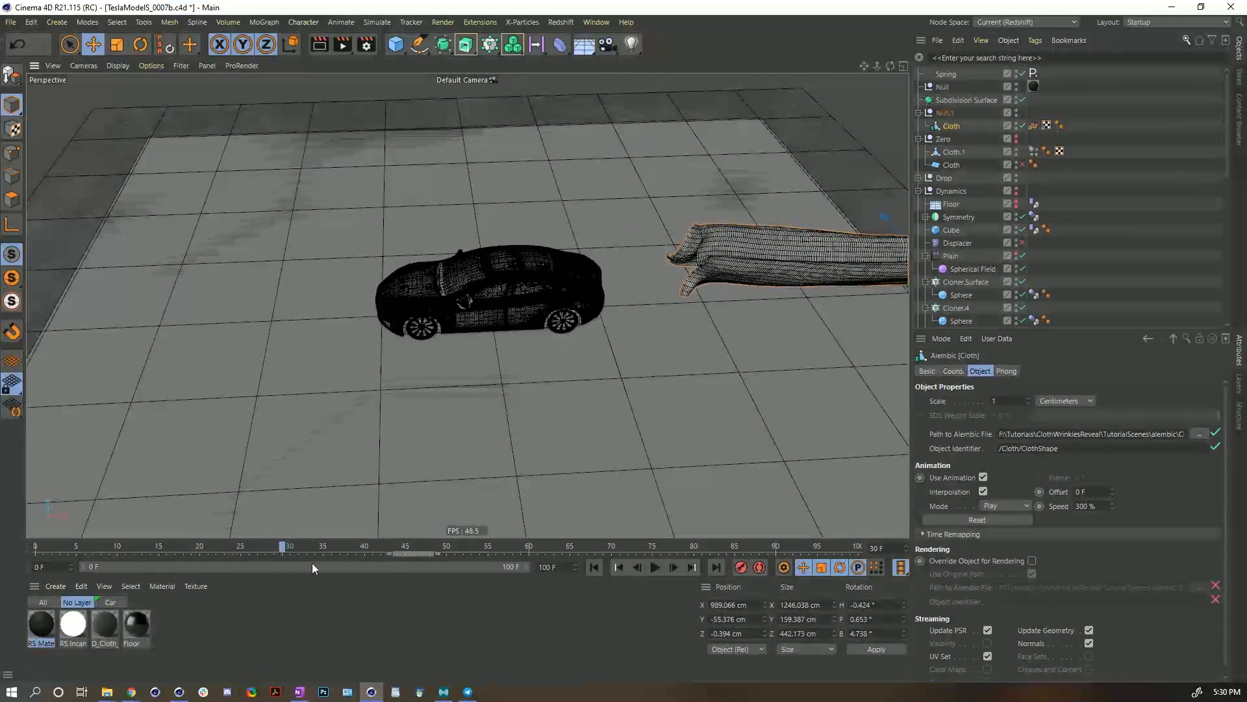
Move to frame 32 and keyframe the Alembic Cloth's Enabled property as on.
mouse_move(282, 547)
left_mouse_down()
mouse_move(317, 547)
mouse_move(299, 548)
left_mouse_up()
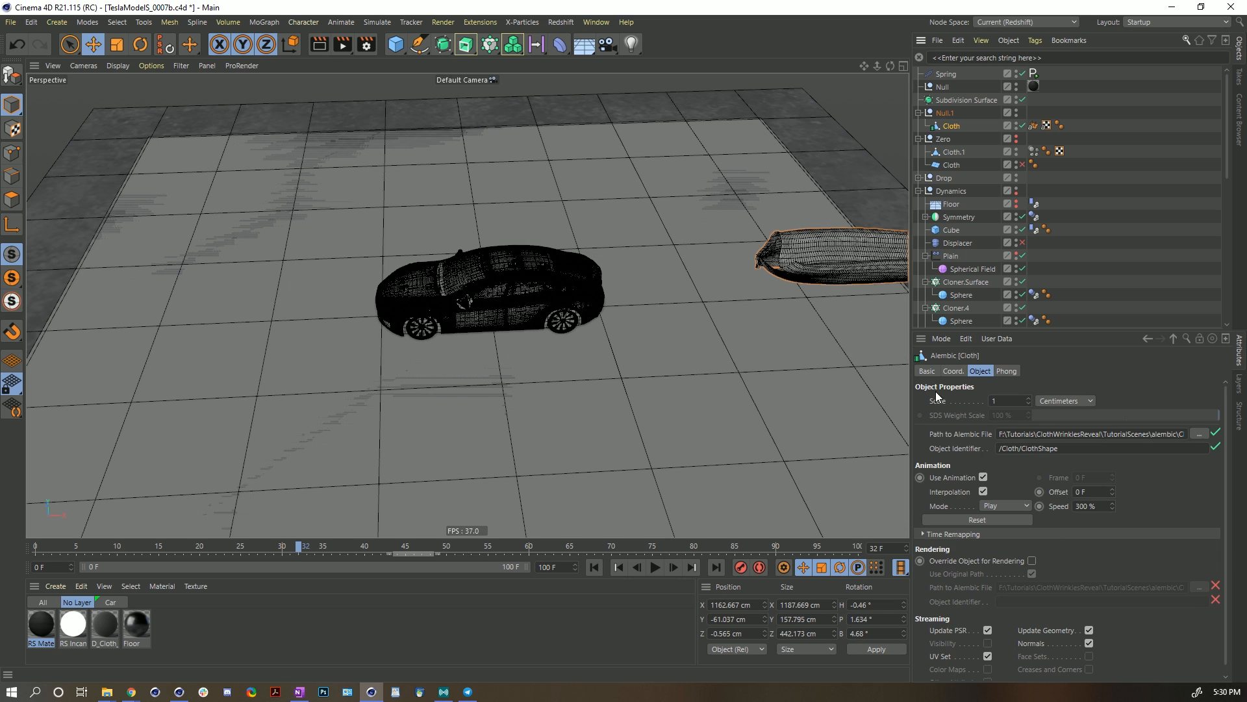
left_click(927, 371)
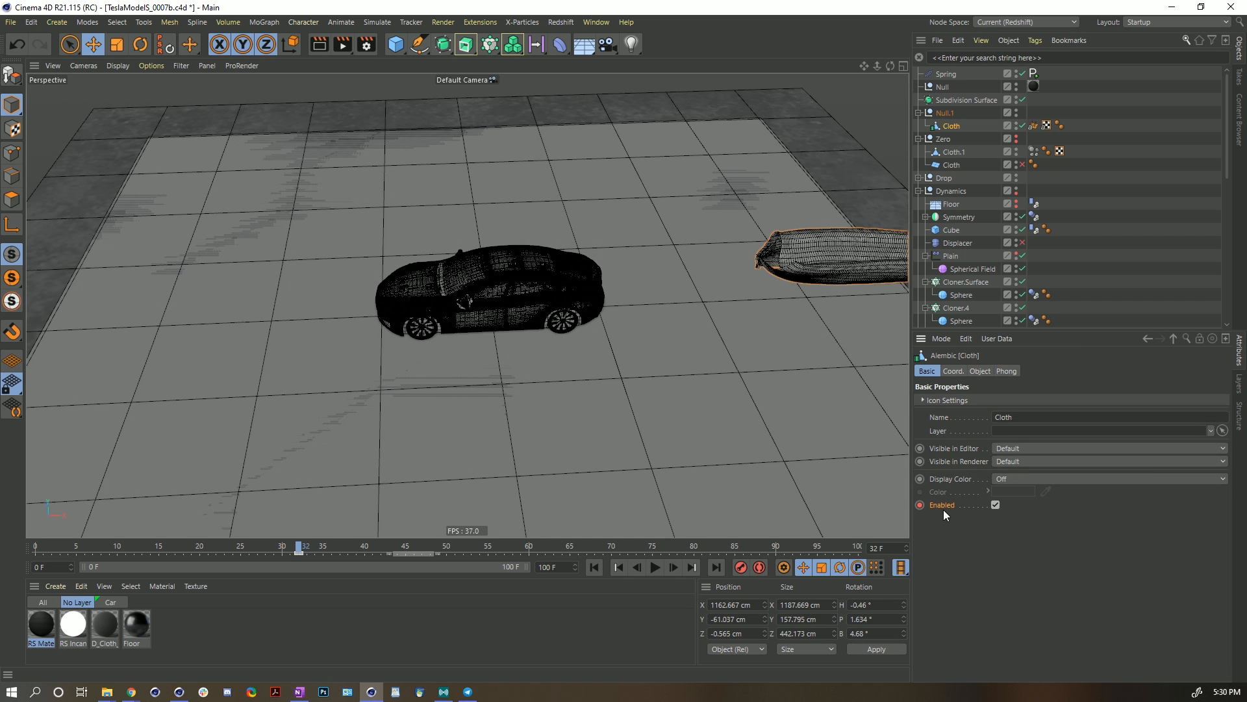
Advance to frame 33, keyframe the Alembic Cloth's Enabled property as off, and return to the first frame.
key("g")
left_click(995, 505)
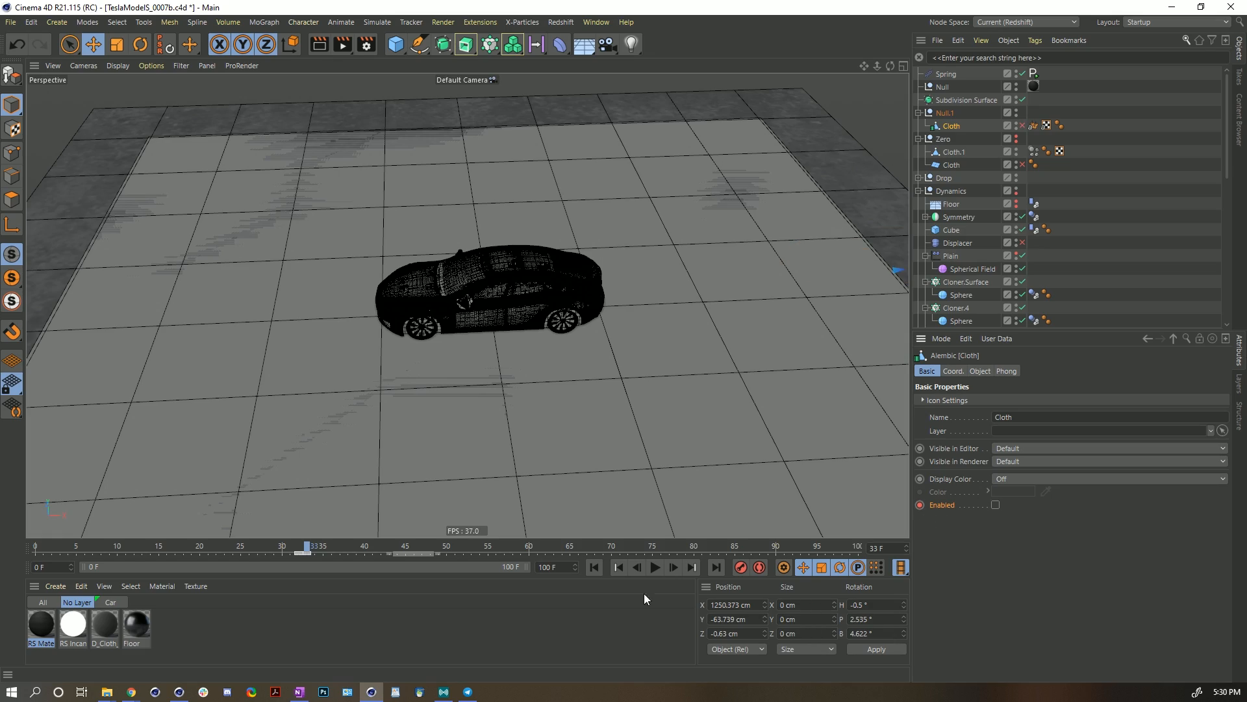
left_click(594, 567)
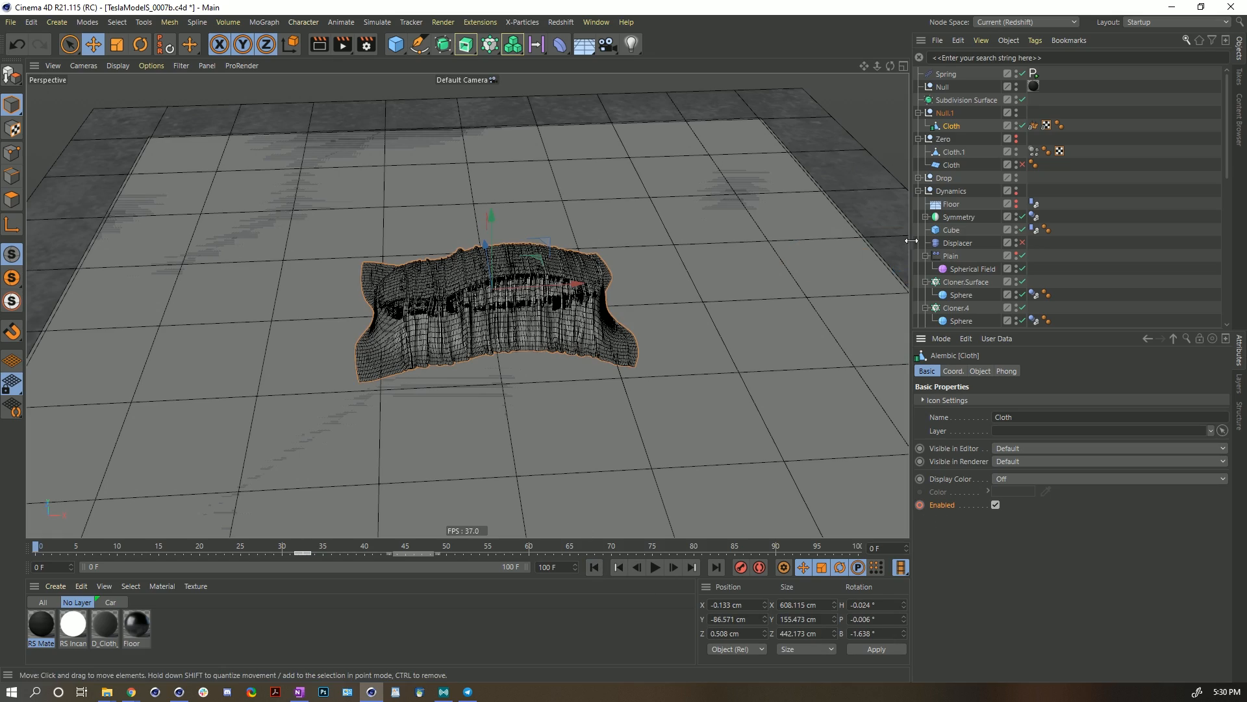
Place the Null.1 group under the Subdivision Surface and move the RS Material tag from Null onto the Subdivision Surface.
right_click_drag(568, 301, 659, 280, "alt")
left_click_drag(474, 323, 562, 237, "alt")
middle_click_drag(562, 236, 540, 251, "alt")
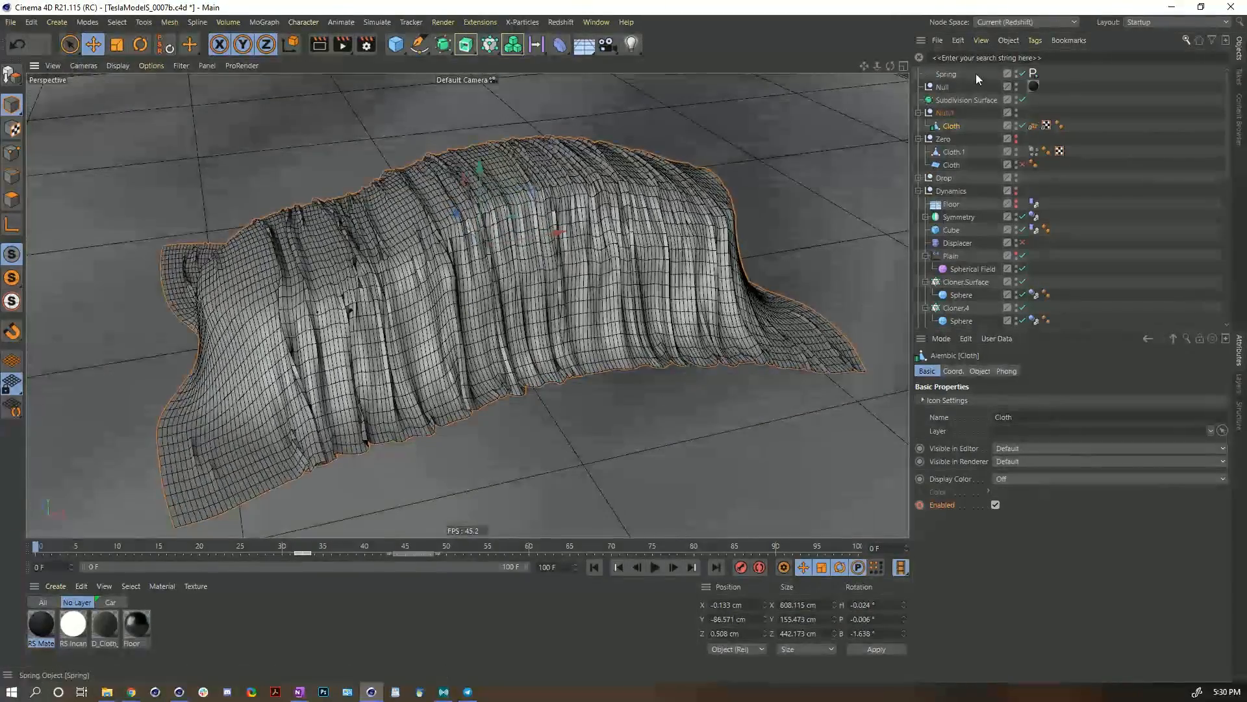
left_click_drag(937, 113, 955, 101)
left_click_drag(1034, 86, 1036, 101)
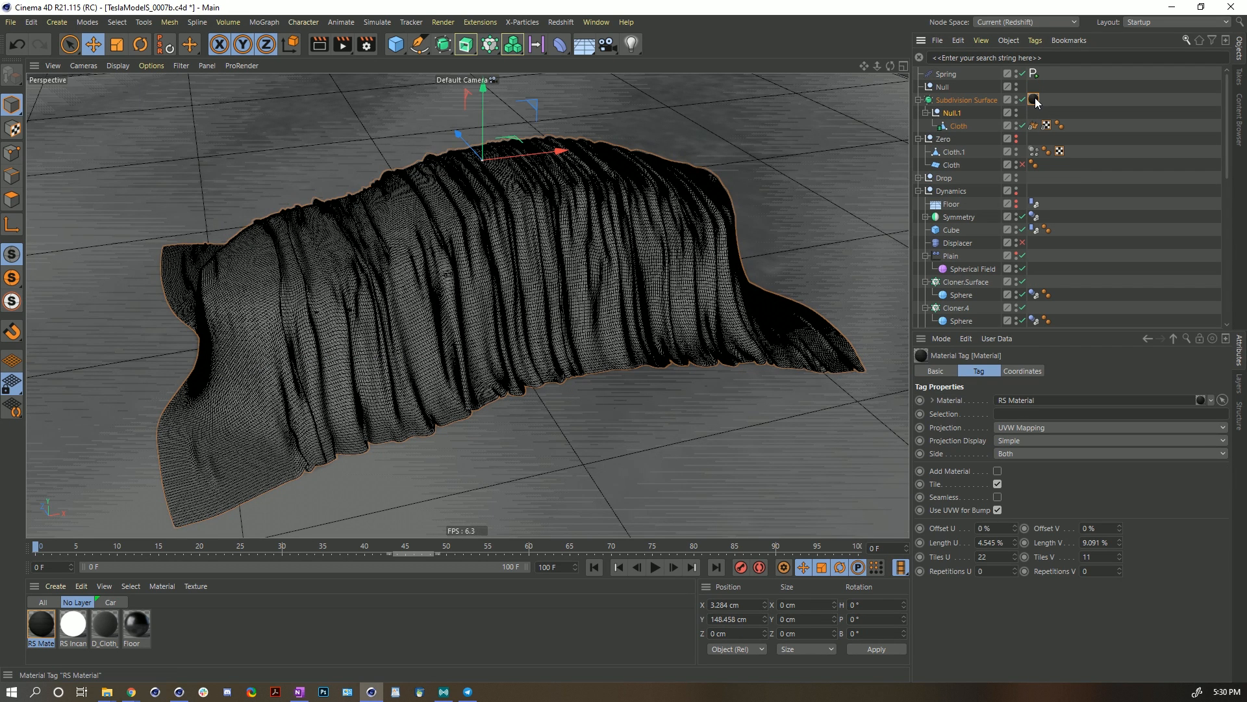
left_click(1063, 99)
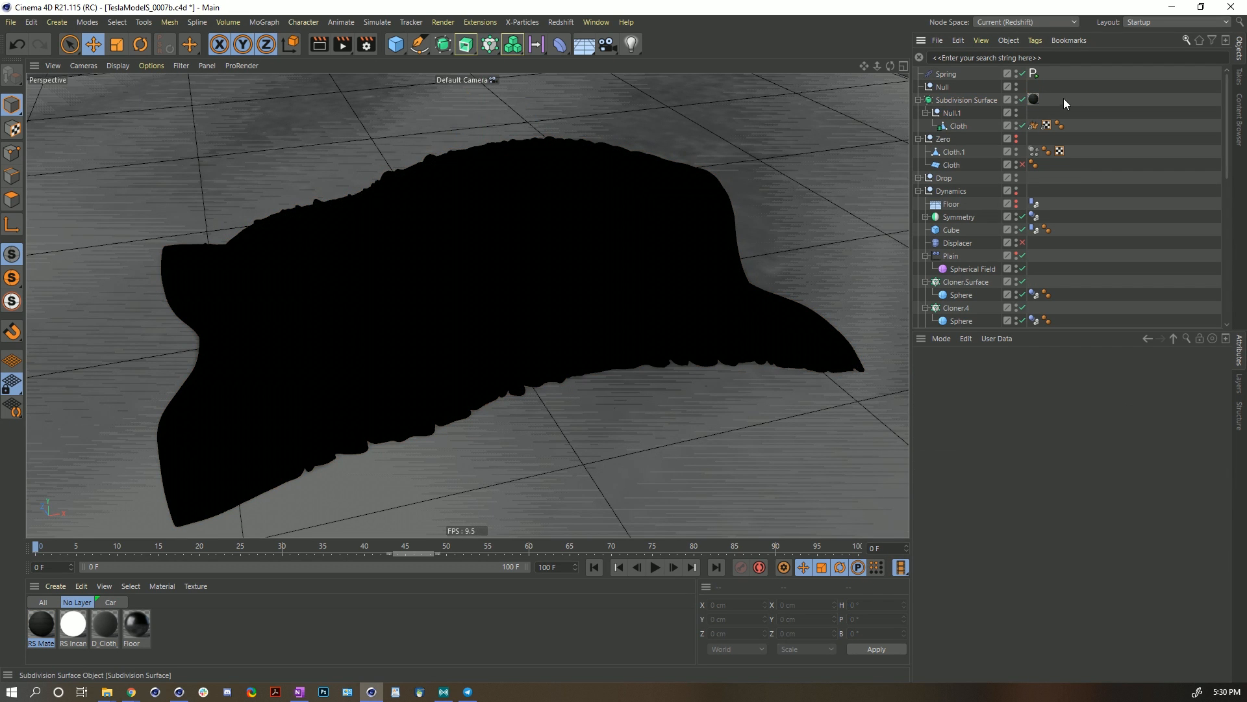
Open the RS Material's shader graph and disconnect the RS Ramp from the material's Diffuse Color.
left_click(990, 101)
left_click(53, 629)
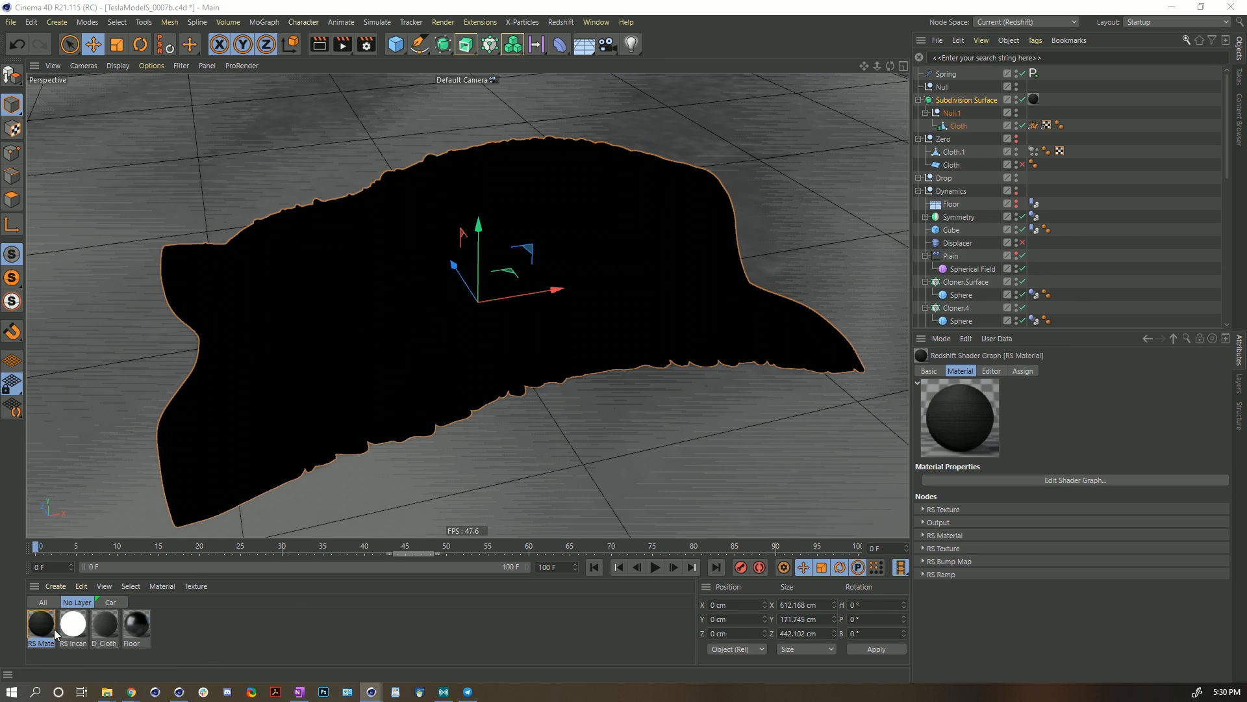
double_click(43, 624)
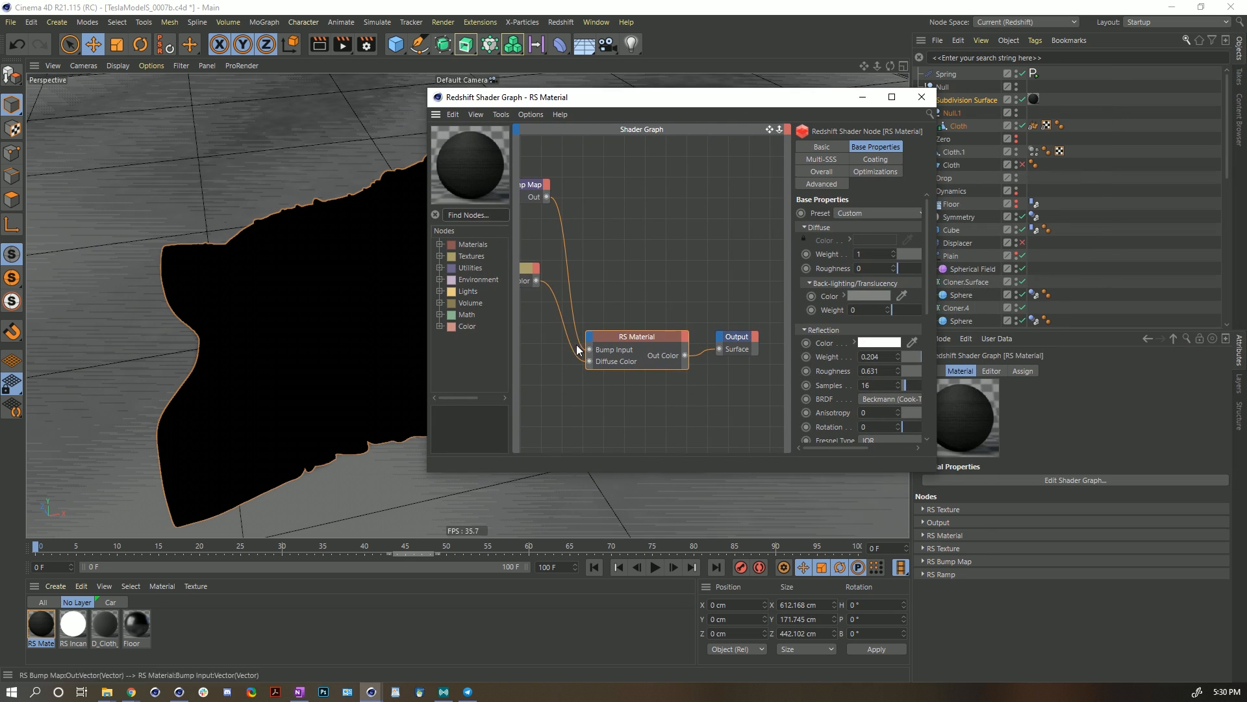
middle_click_drag(627, 311, 691, 290, "alt")
left_click(629, 318)
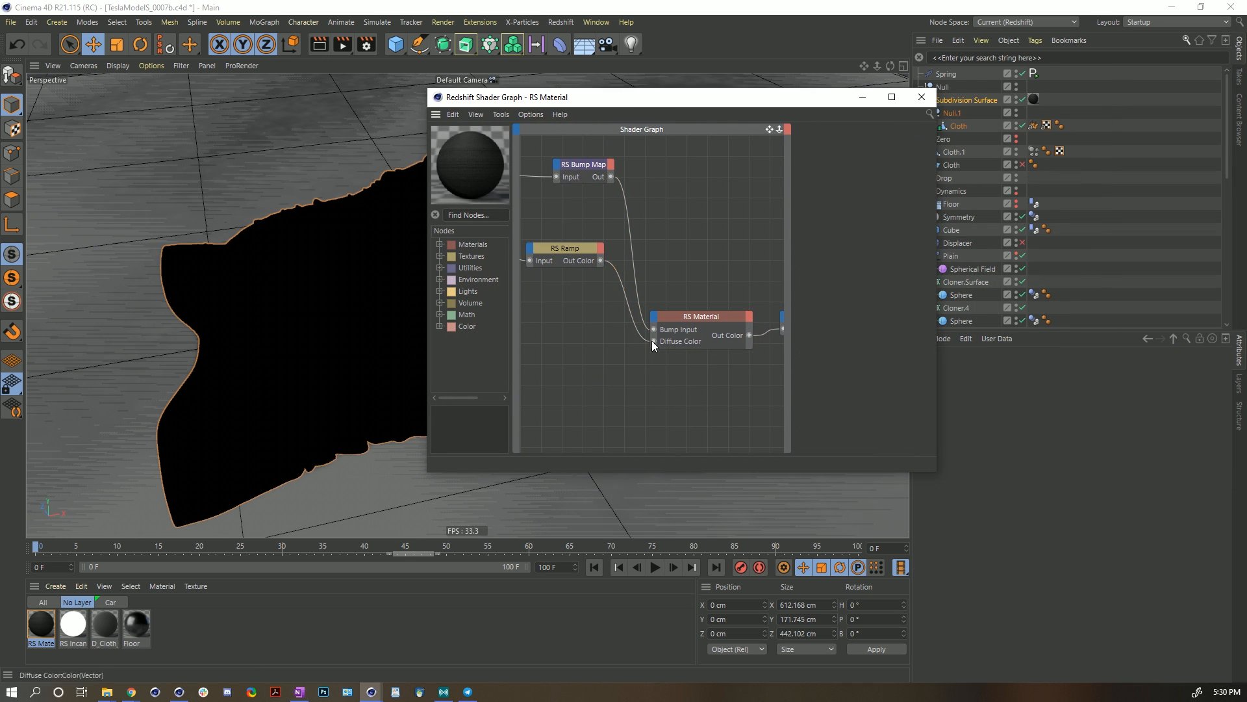
double_click(668, 341)
left_click_drag(680, 296, 682, 350)
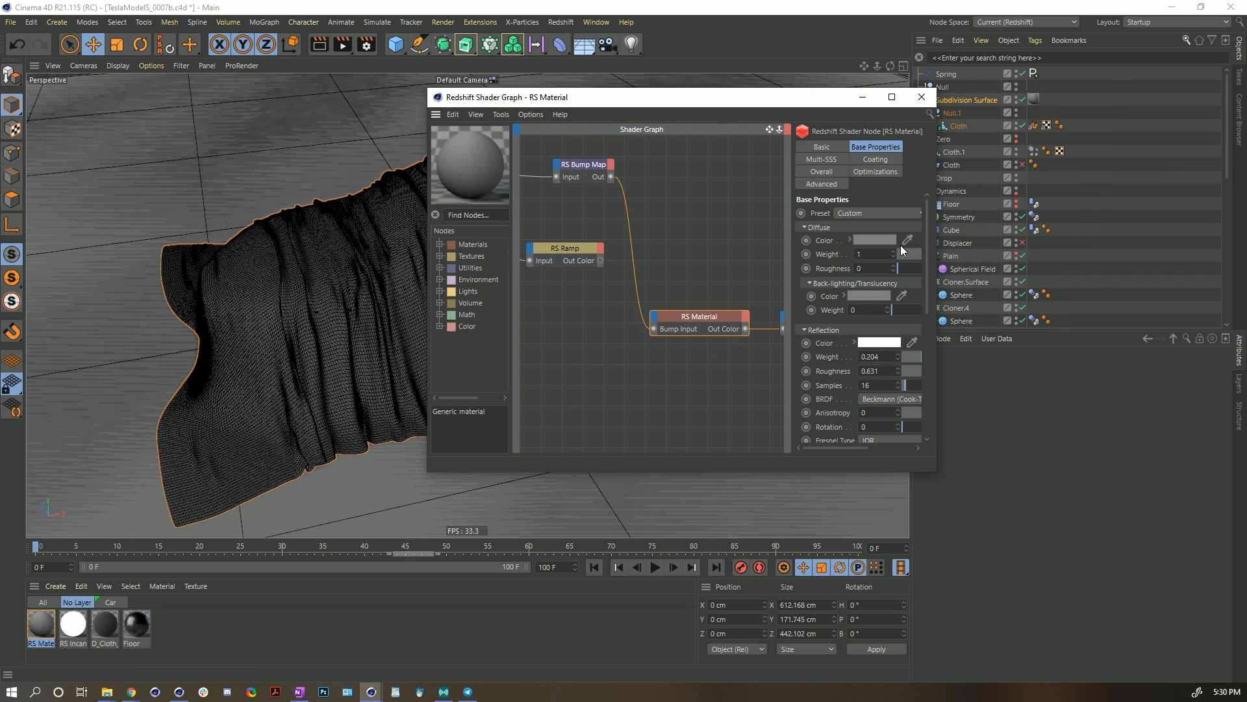
Set the RS Material's diffuse color to near-black with a value of 8 % and close the shader graph.
left_click(882, 239)
left_click(820, 265)
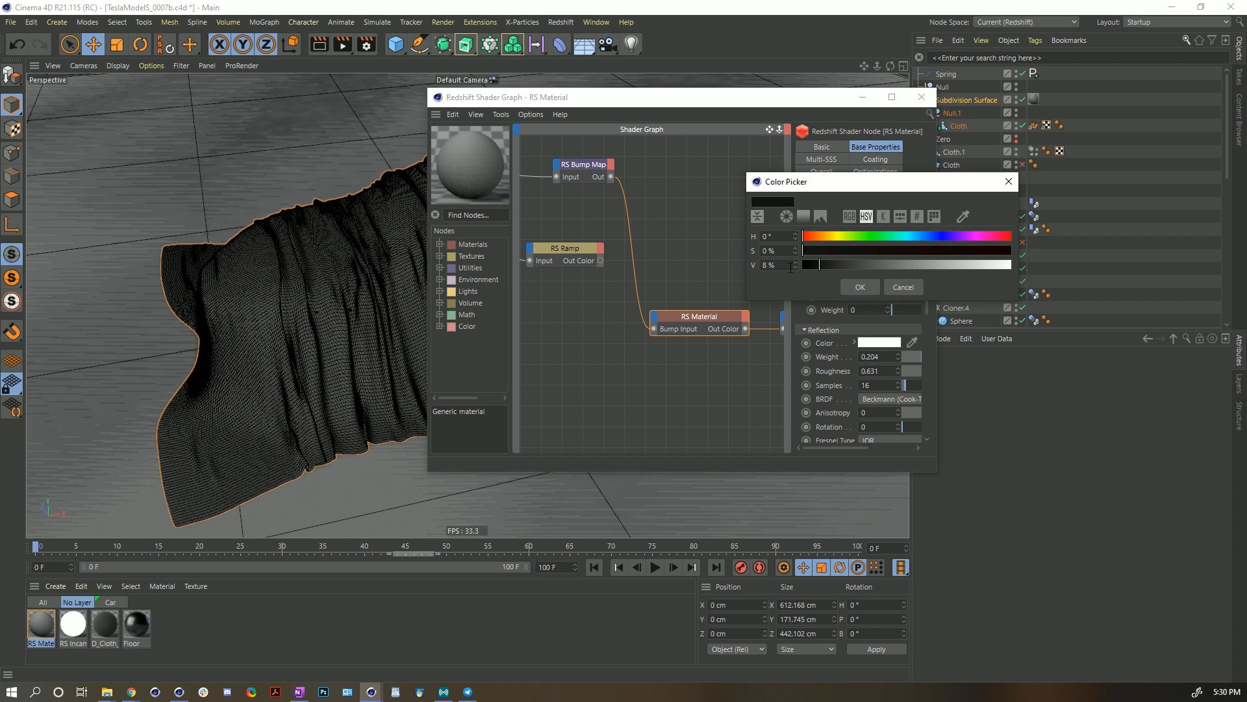
left_click(855, 287)
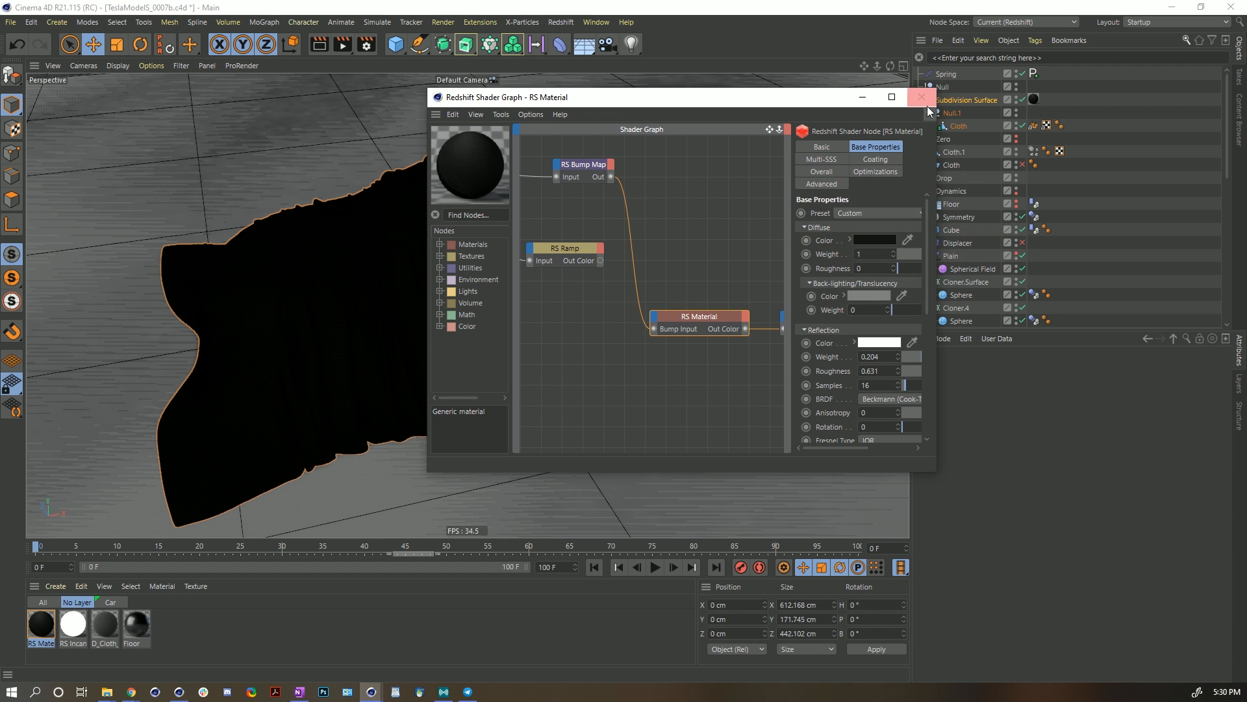
left_click(921, 97)
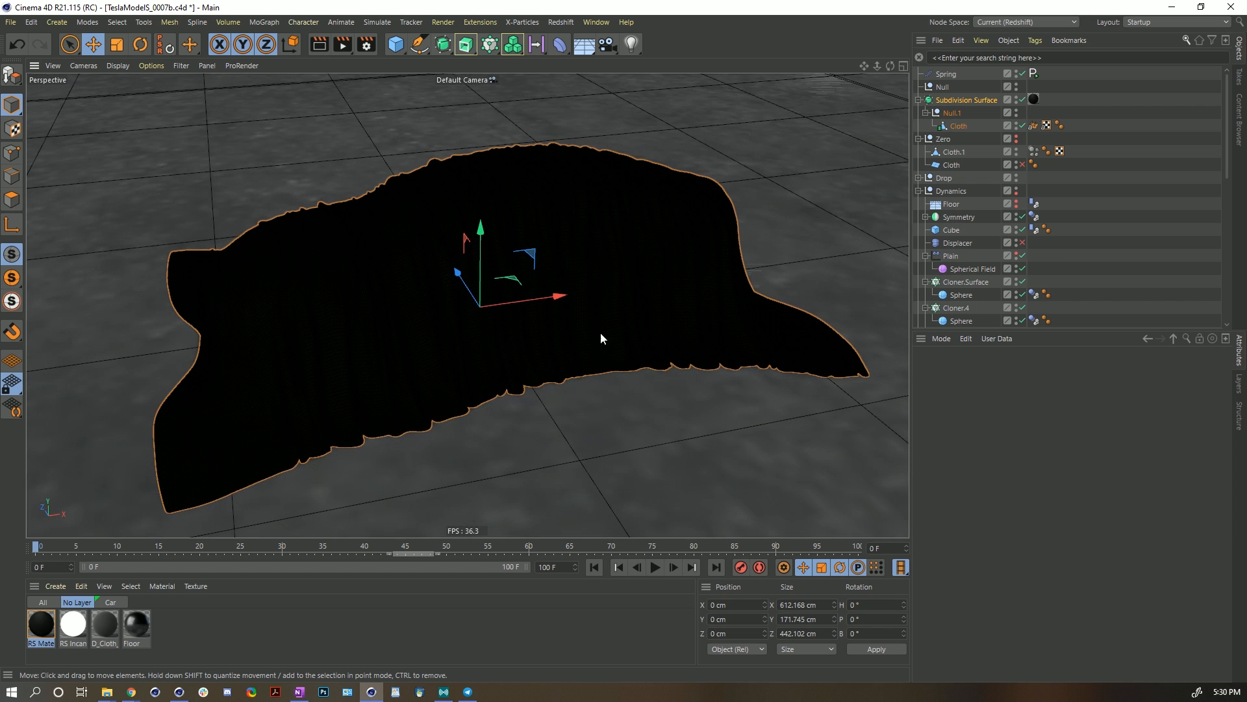
Move to frame 17, examine the black cloth being pulled off the car from closer up, and select the Alembic Cloth.
left_click(180, 546)
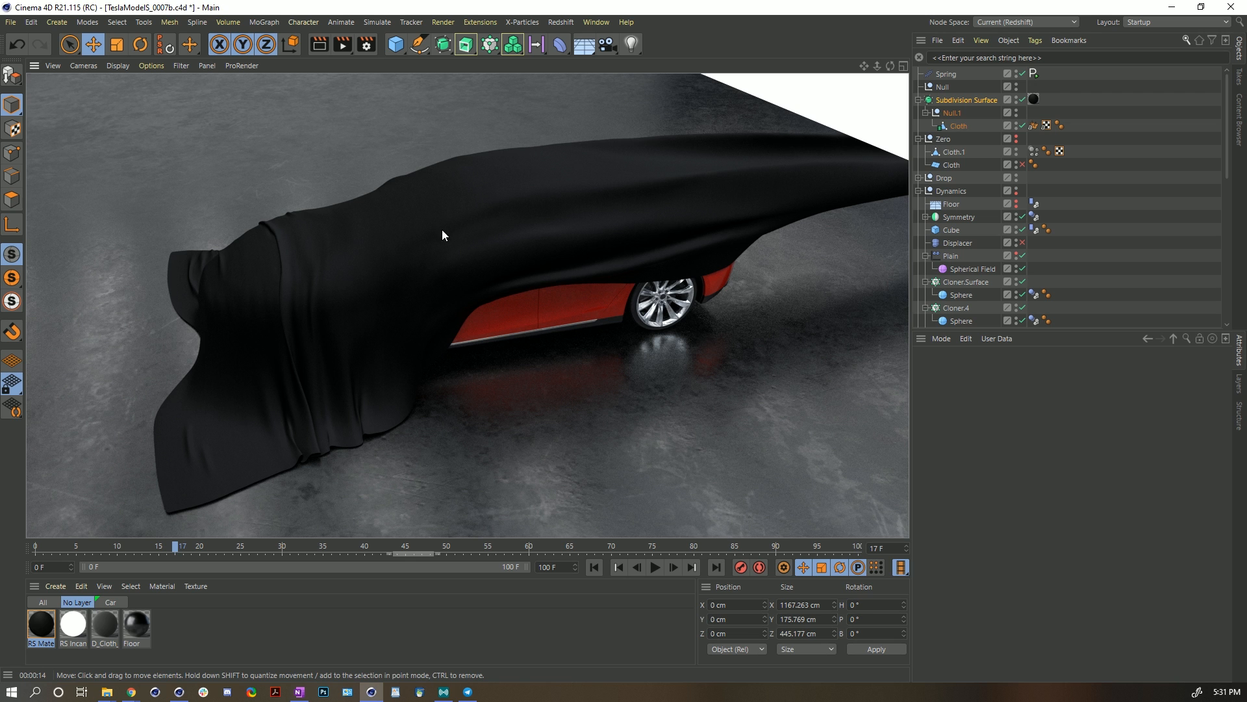
left_click_drag(466, 225, 519, 224, "alt")
right_click_drag(520, 225, 562, 221, "alt")
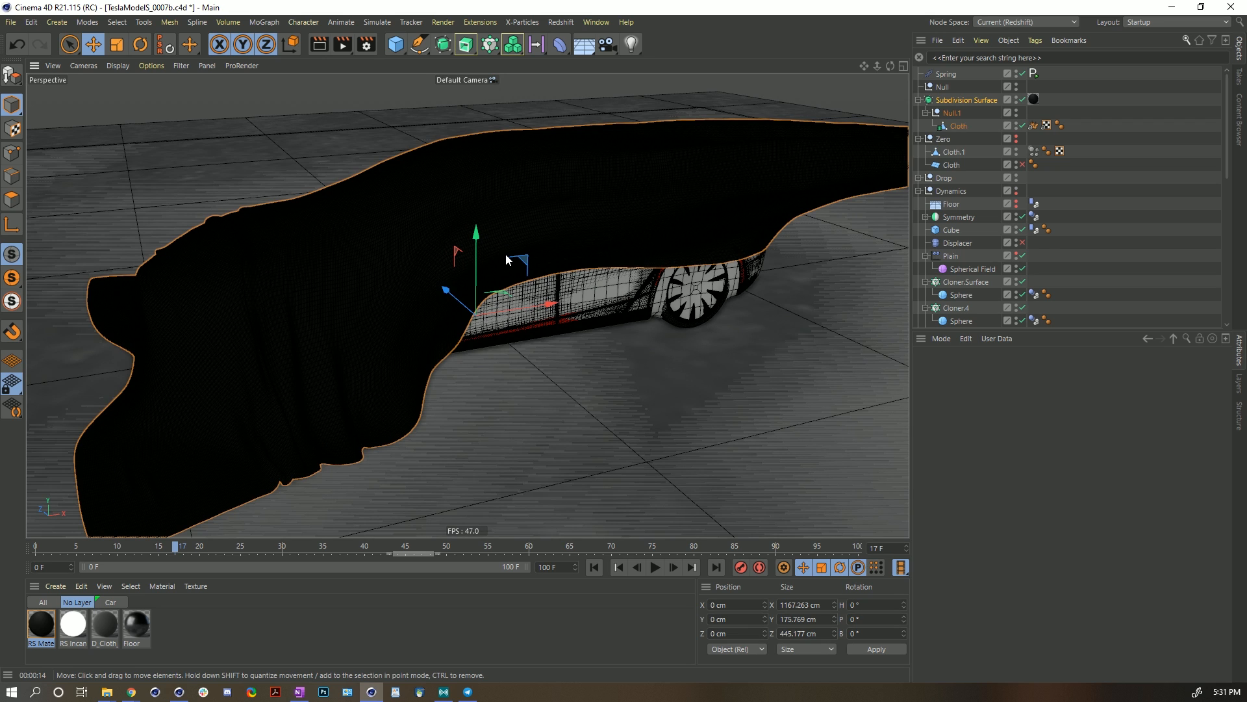
left_click(956, 128)
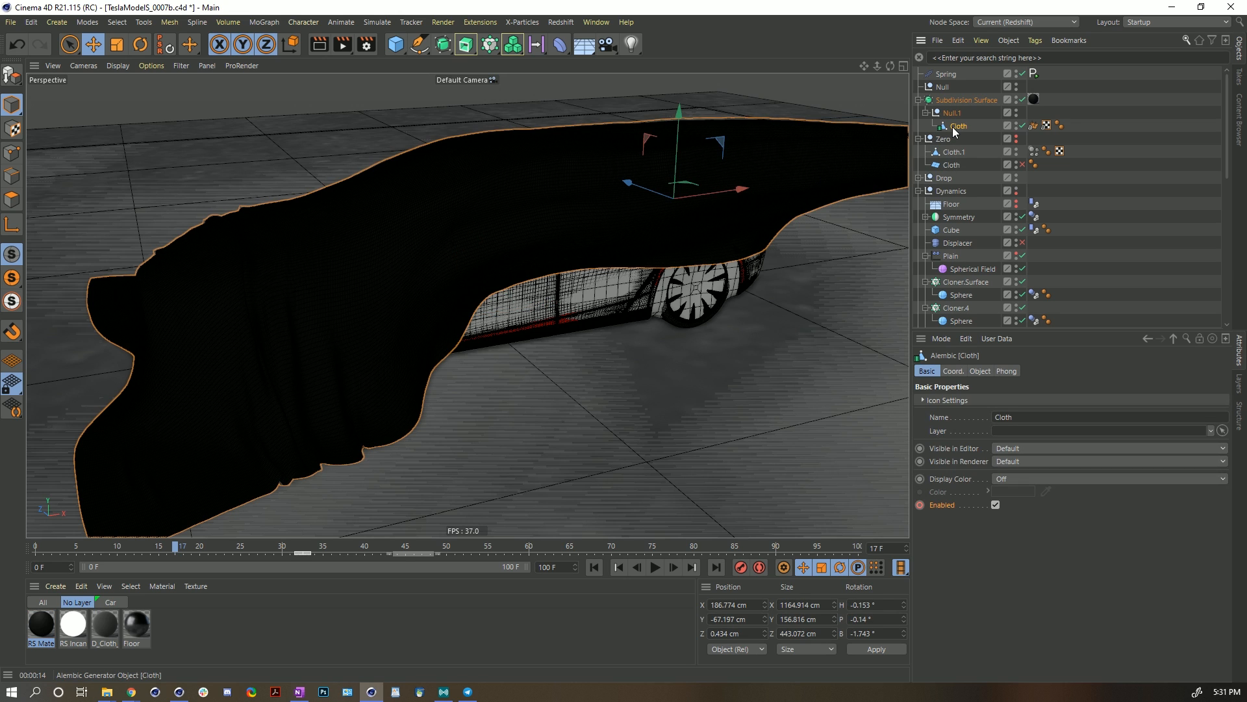